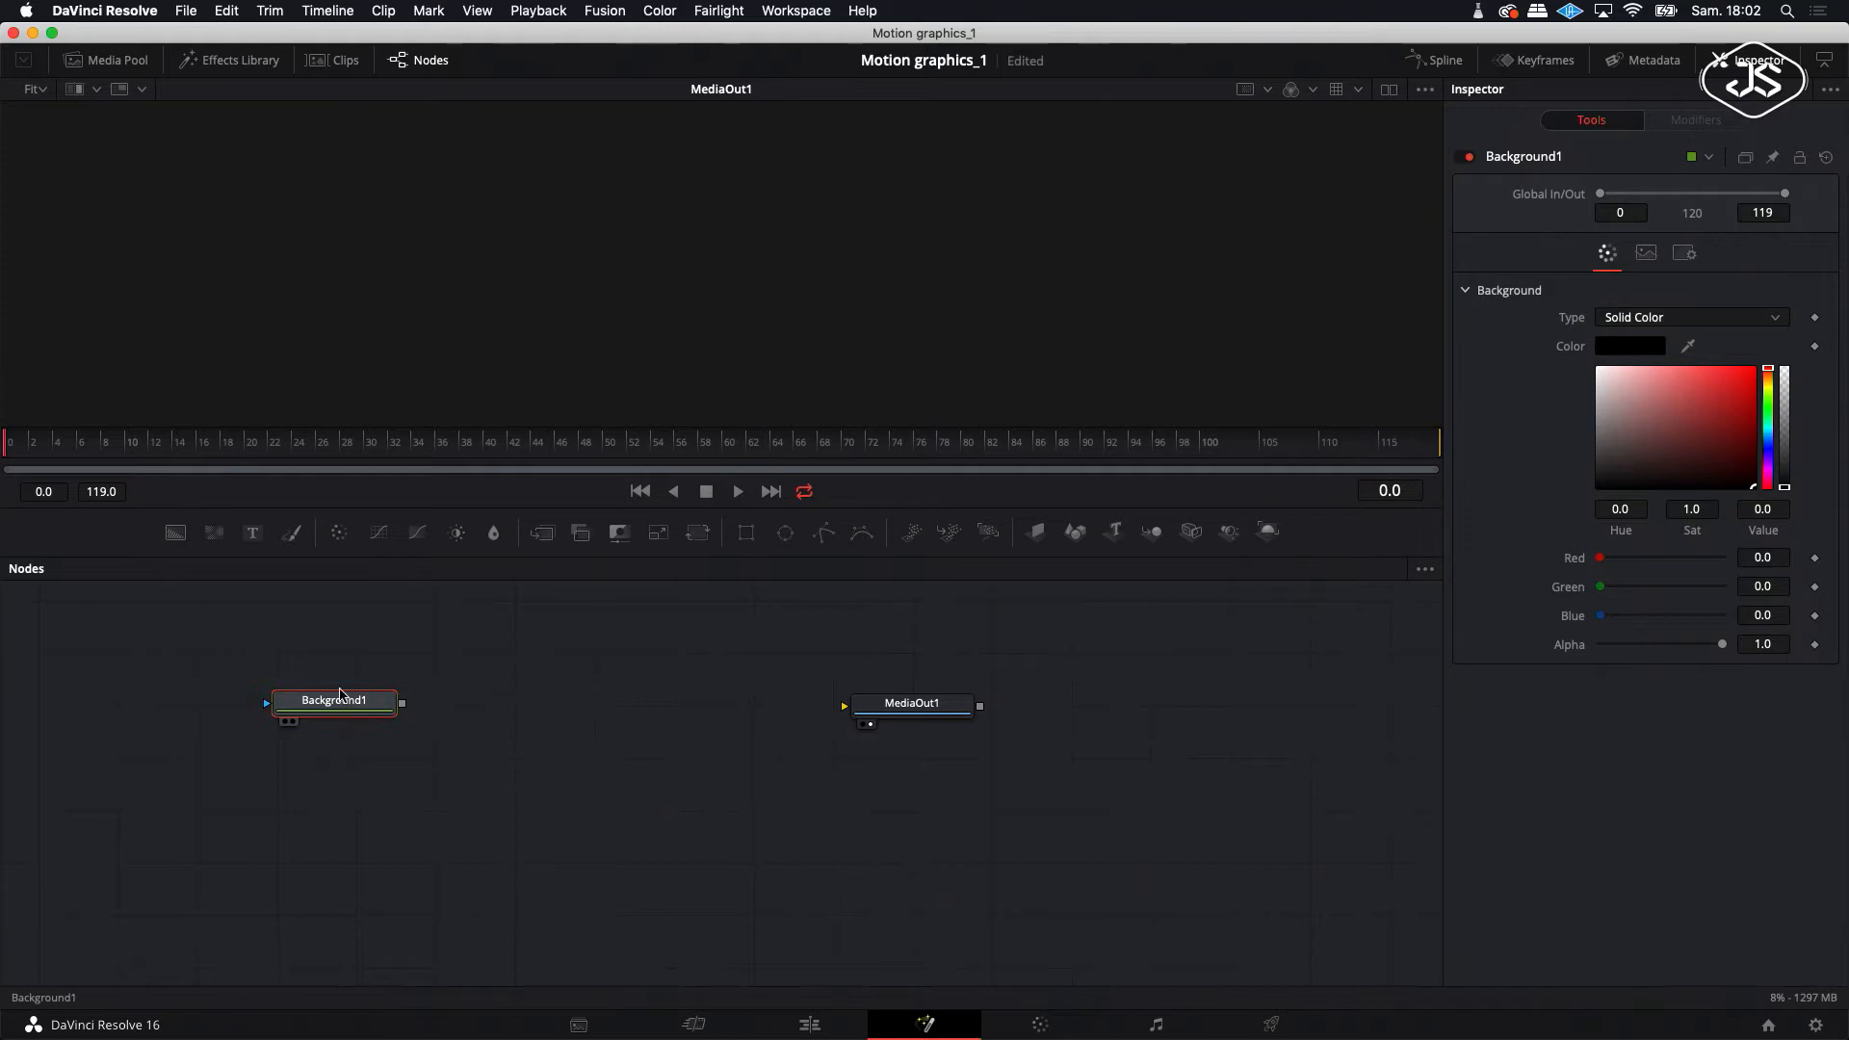
- Change the Background1 node's type to Gradient, show it in the viewer and slightly enlarge the viewer area
left_click(1777, 319)
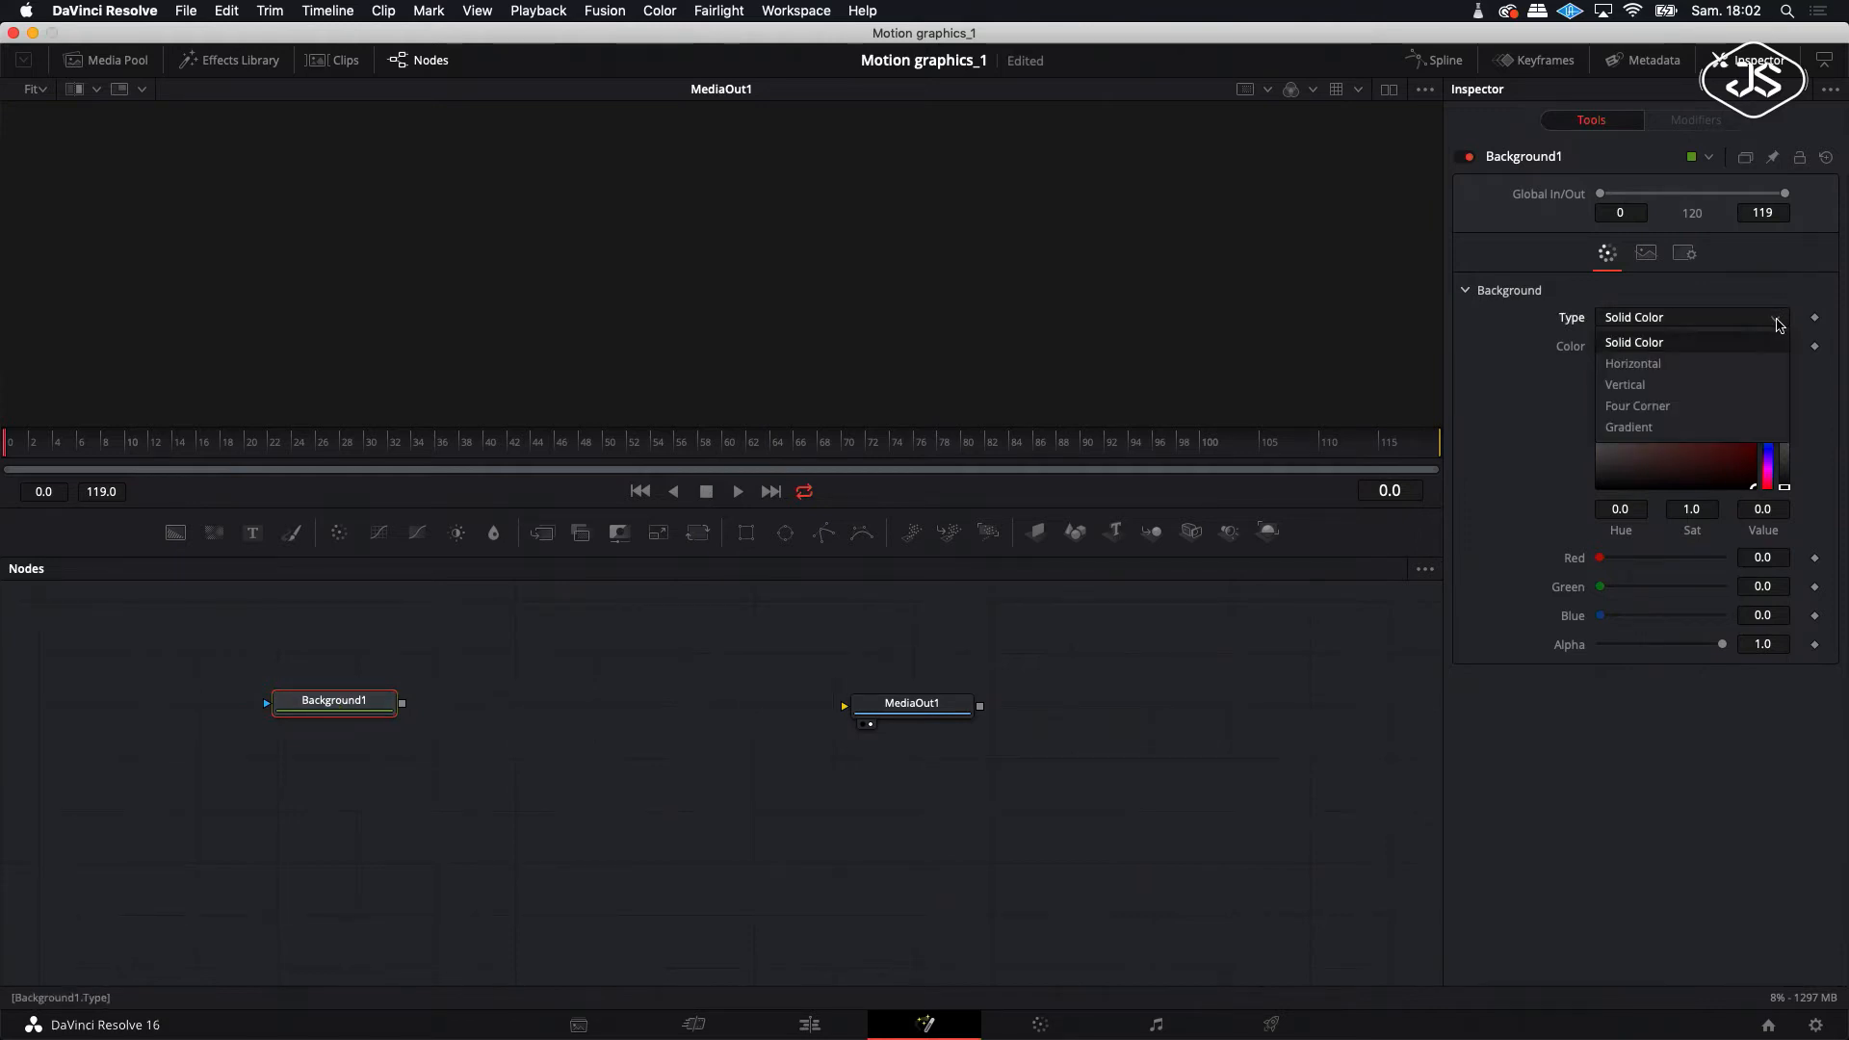
left_click(1656, 428)
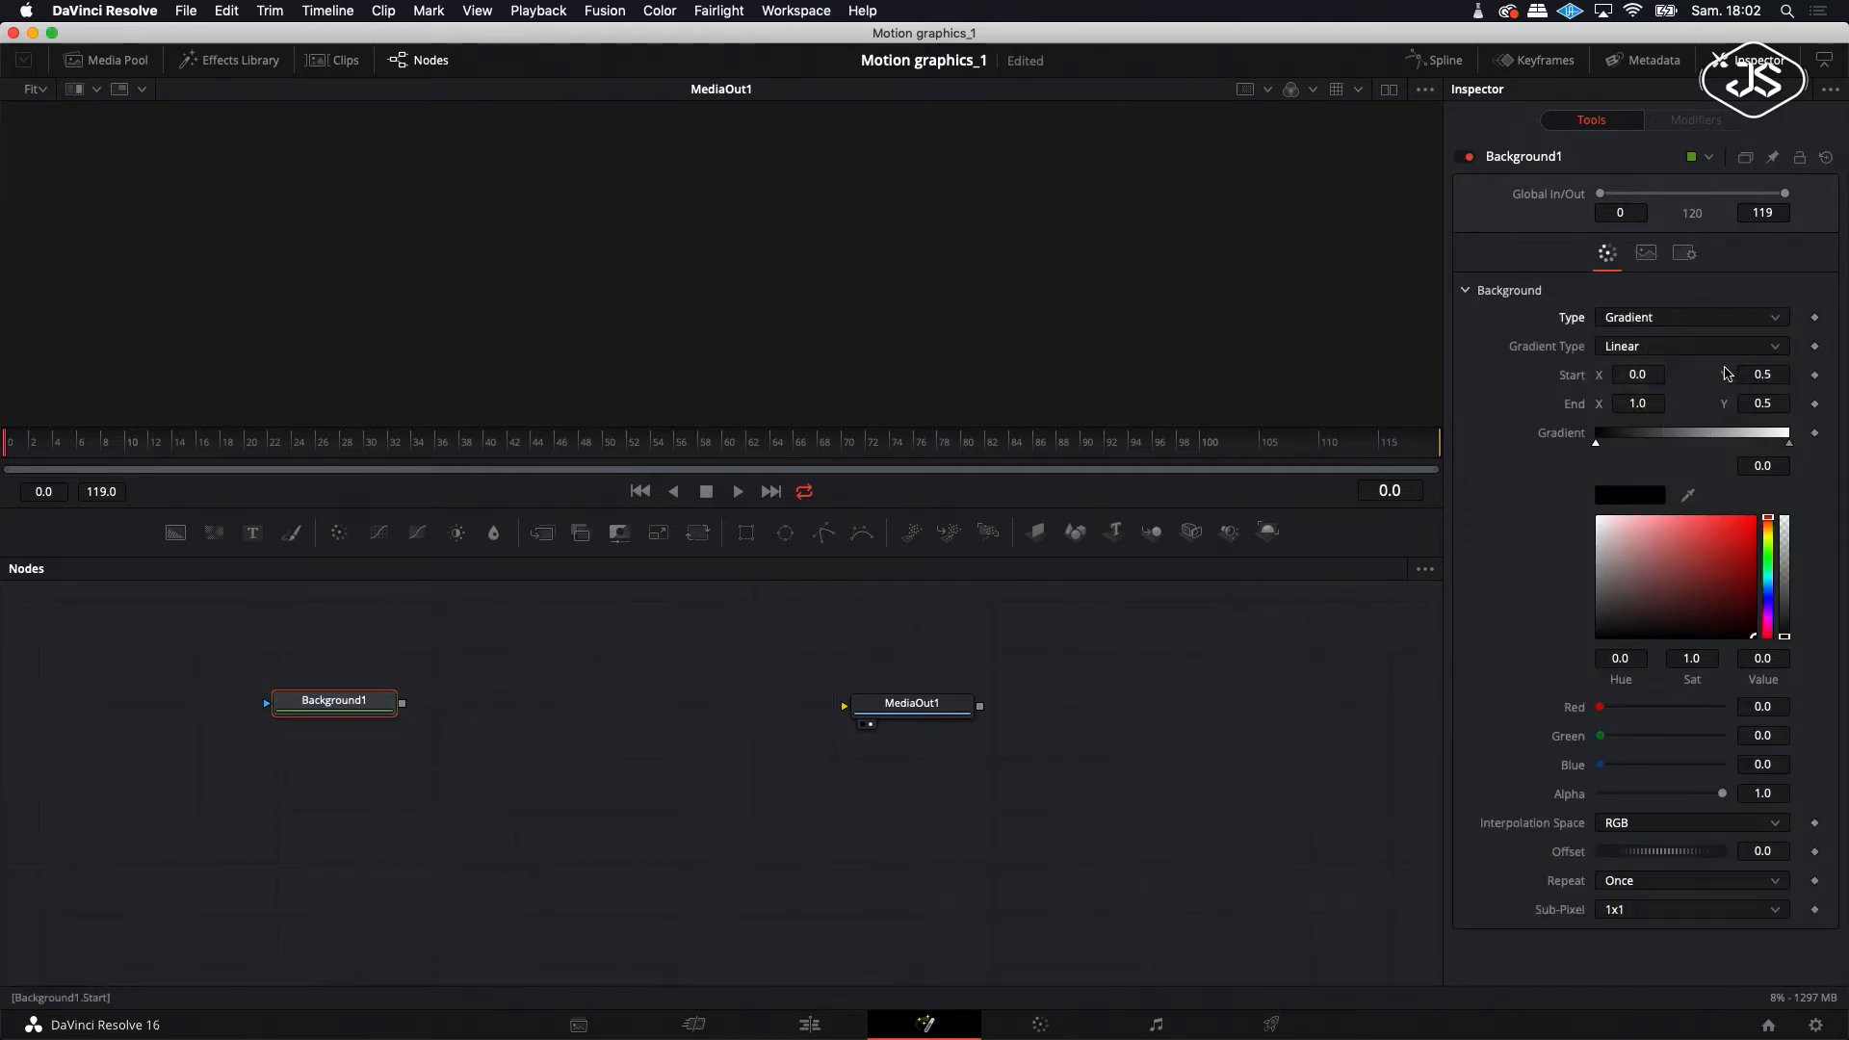
left_click(294, 727)
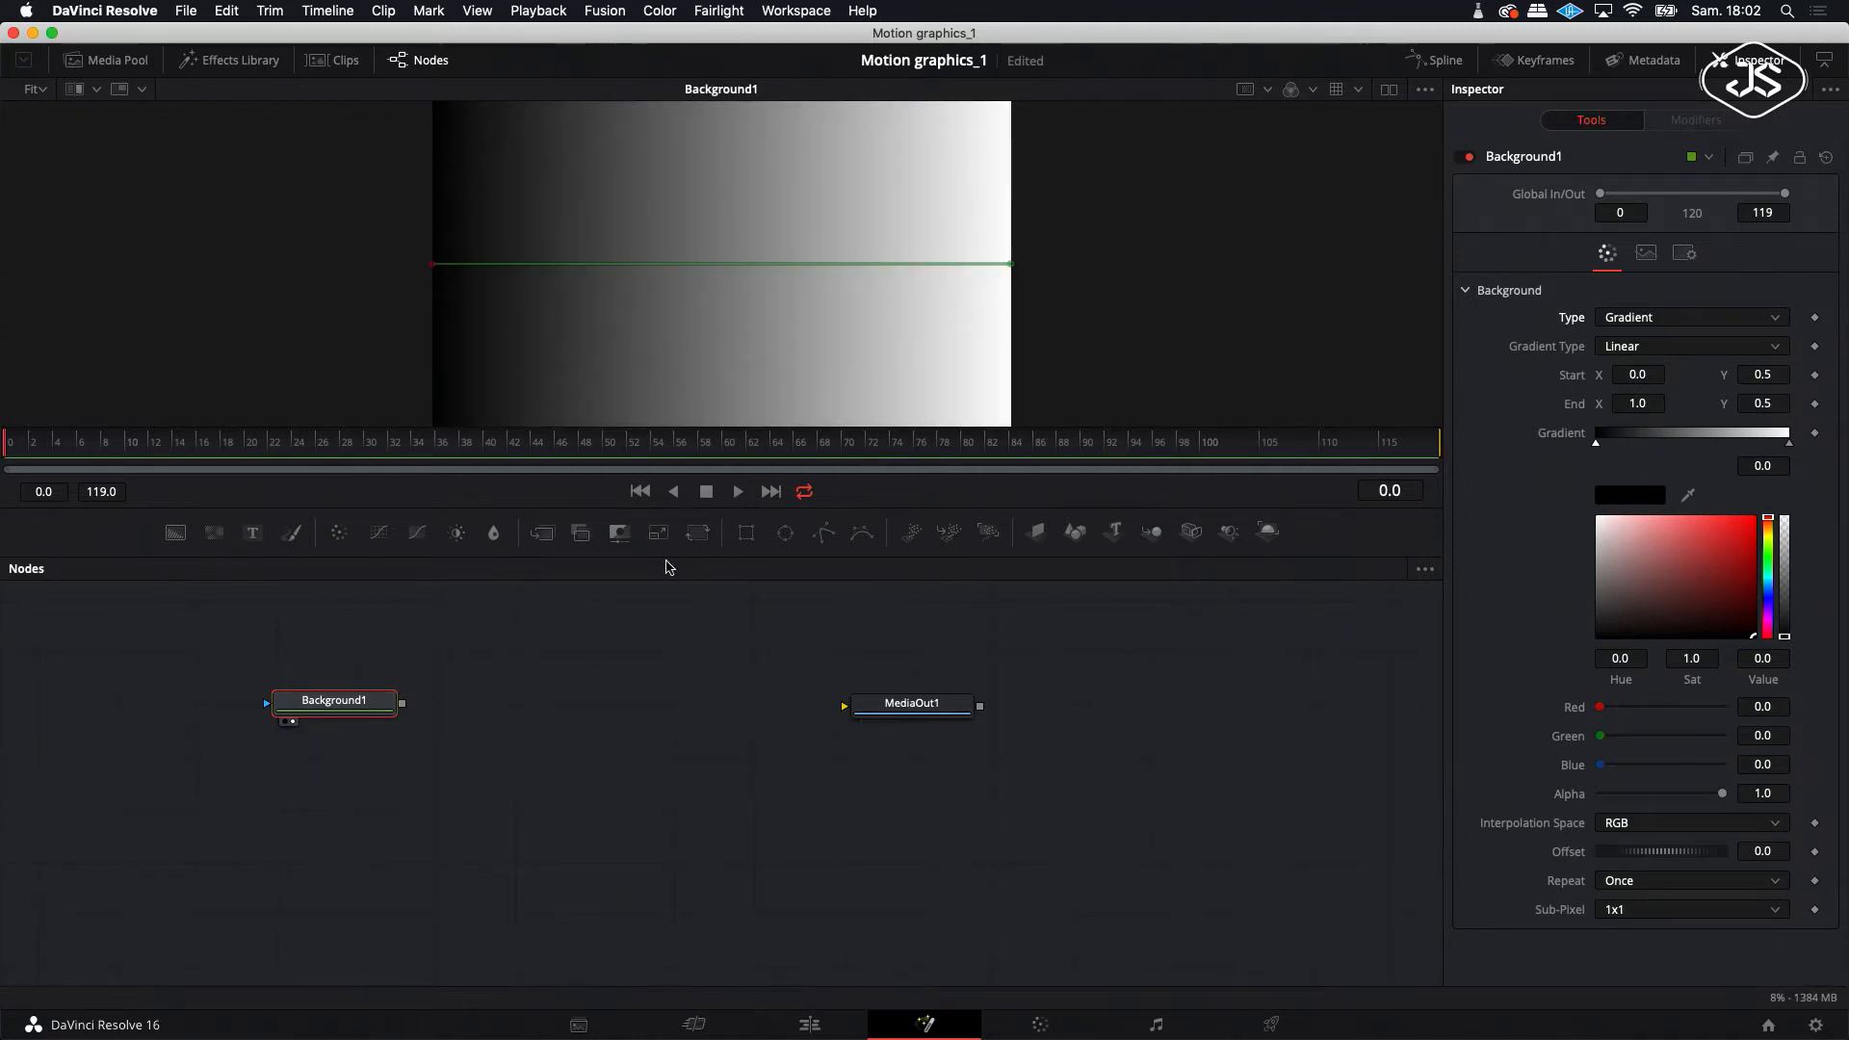
left_click_drag(669, 559, 666, 568)
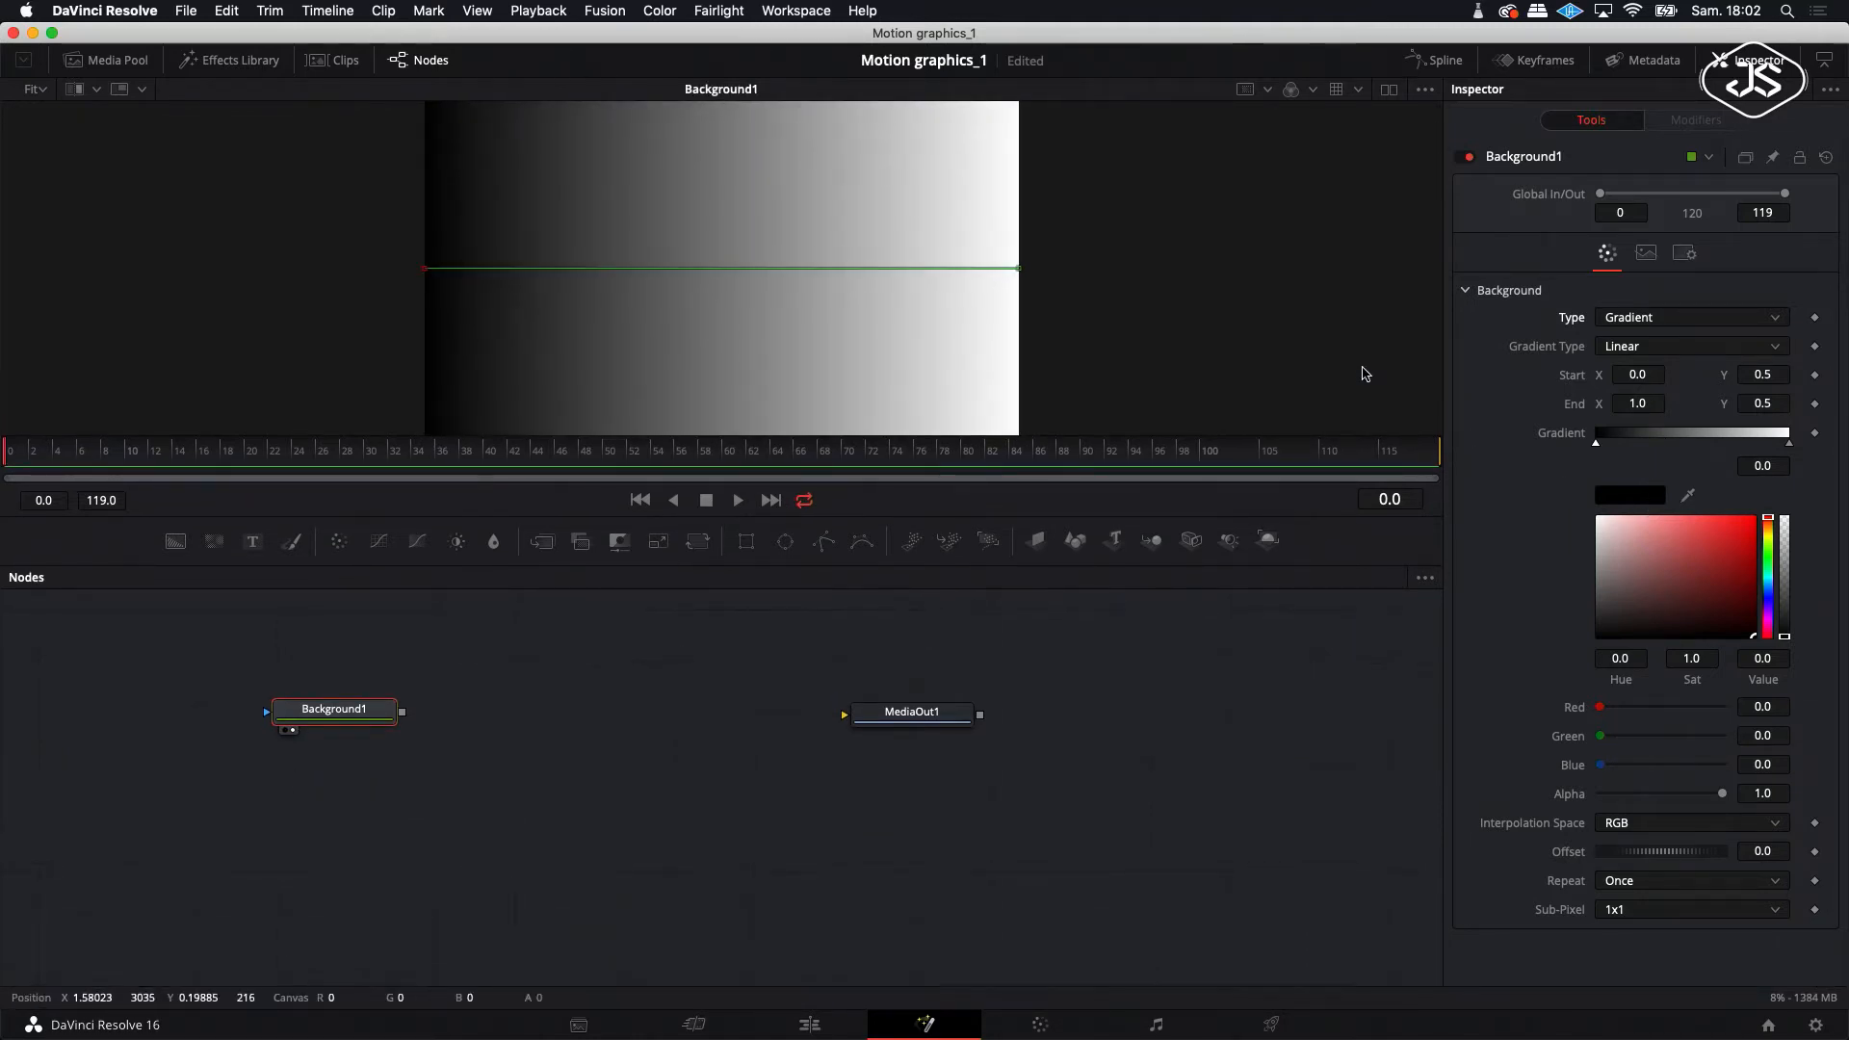
- Show the viewer guides and move the gradient's start point to the frame centre, about X 0.5, Y 0.5
right_click(709, 222)
mouse_move(747, 277)
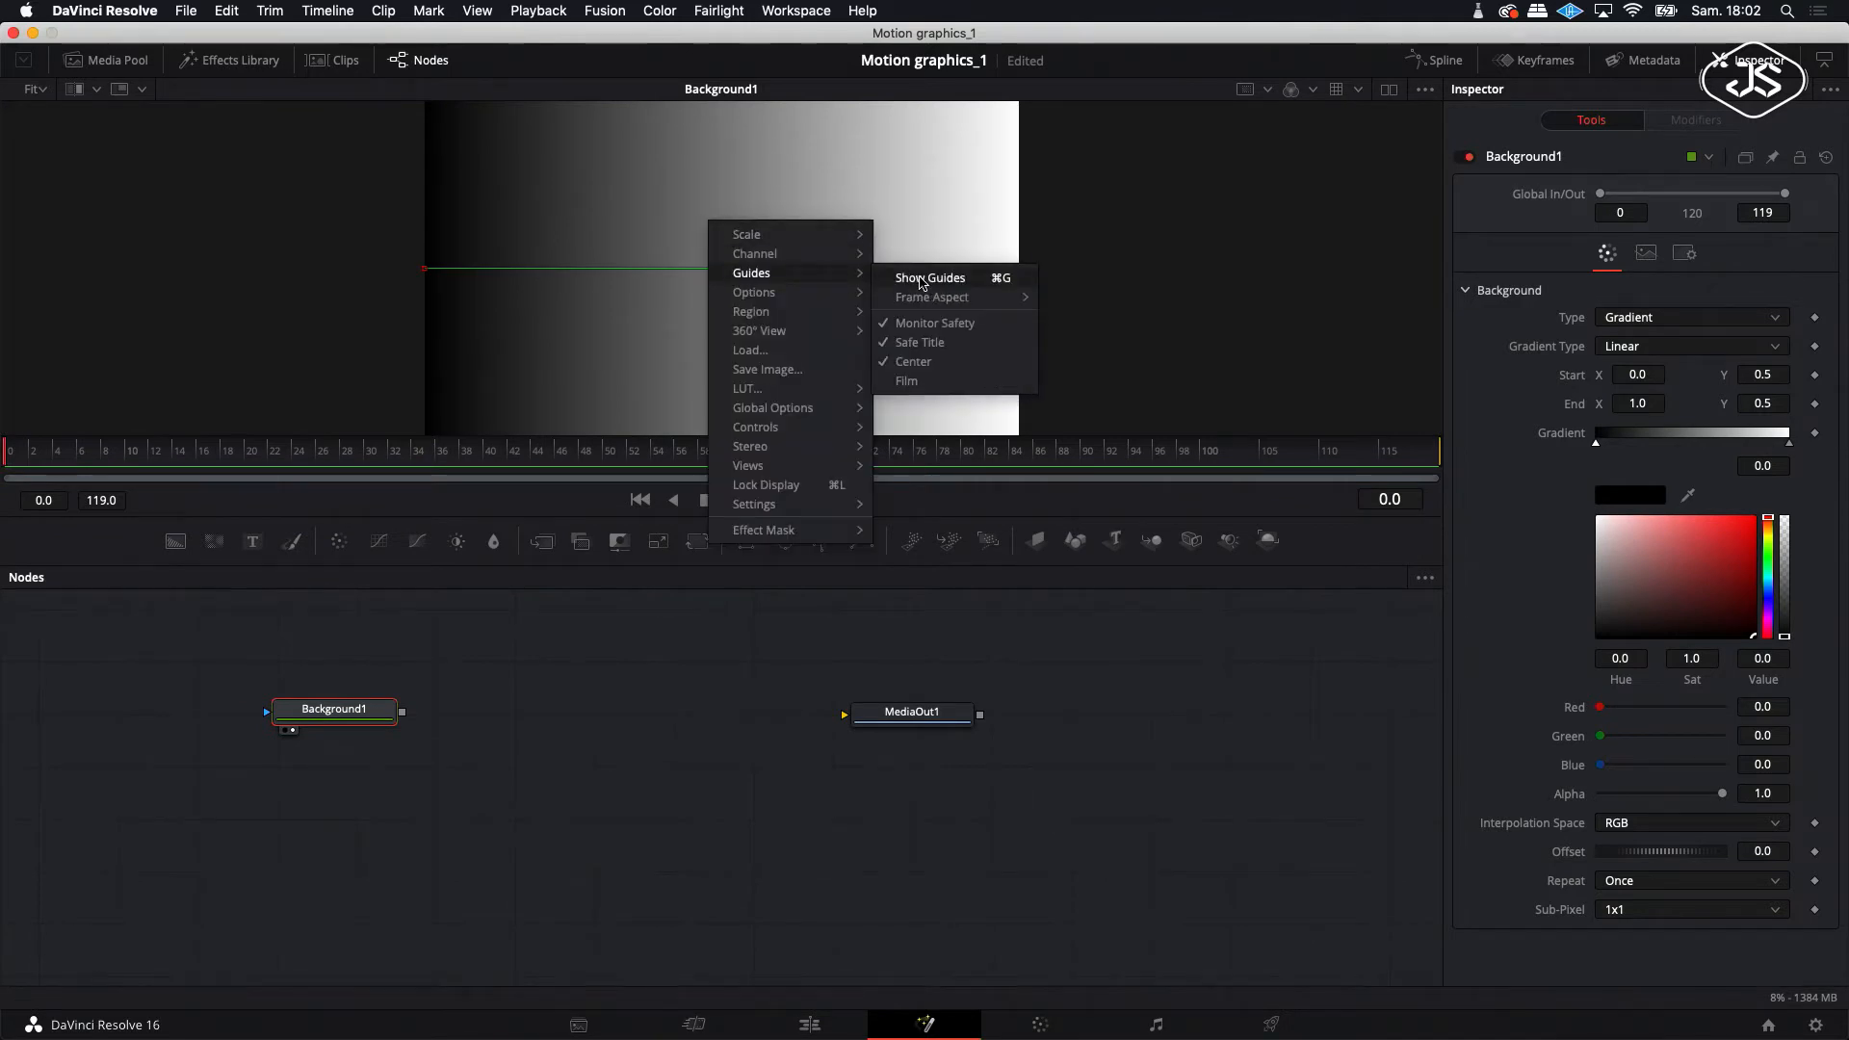
left_click(898, 277)
left_click_drag(429, 275, 425, 276)
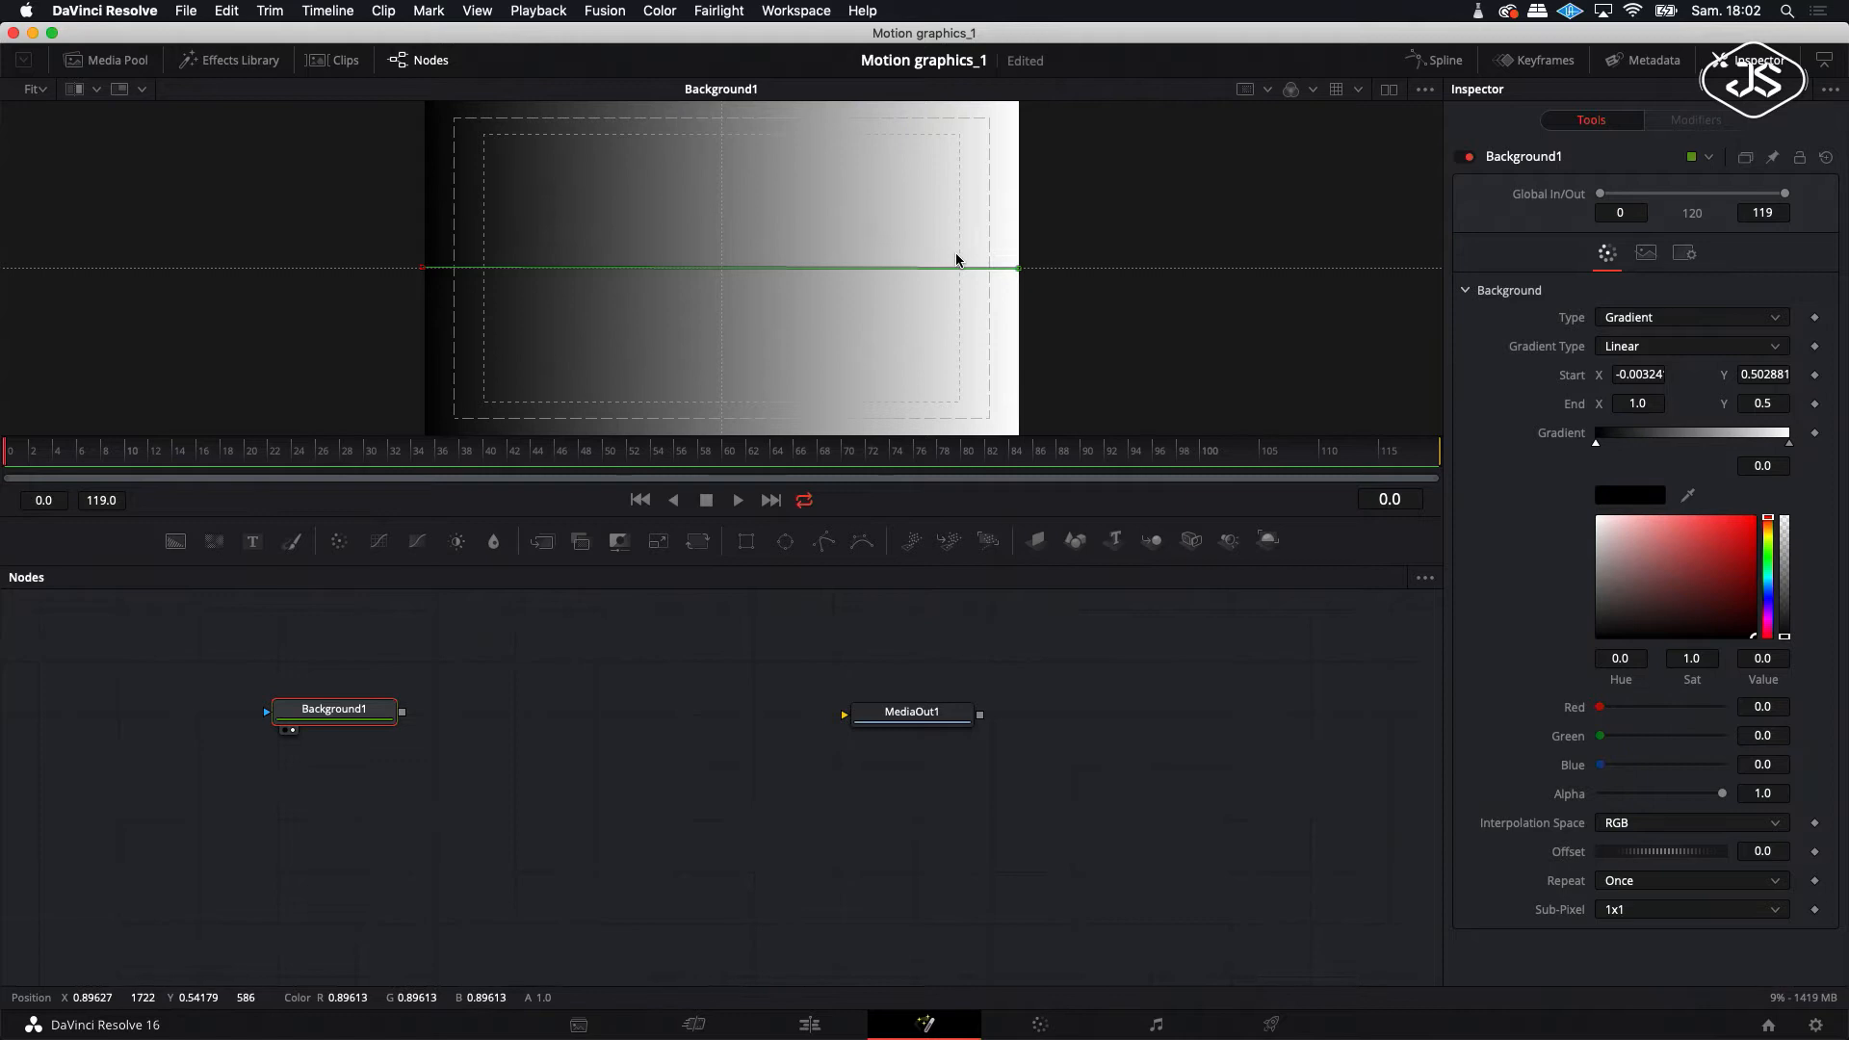
left_click_drag(518, 270, 720, 274)
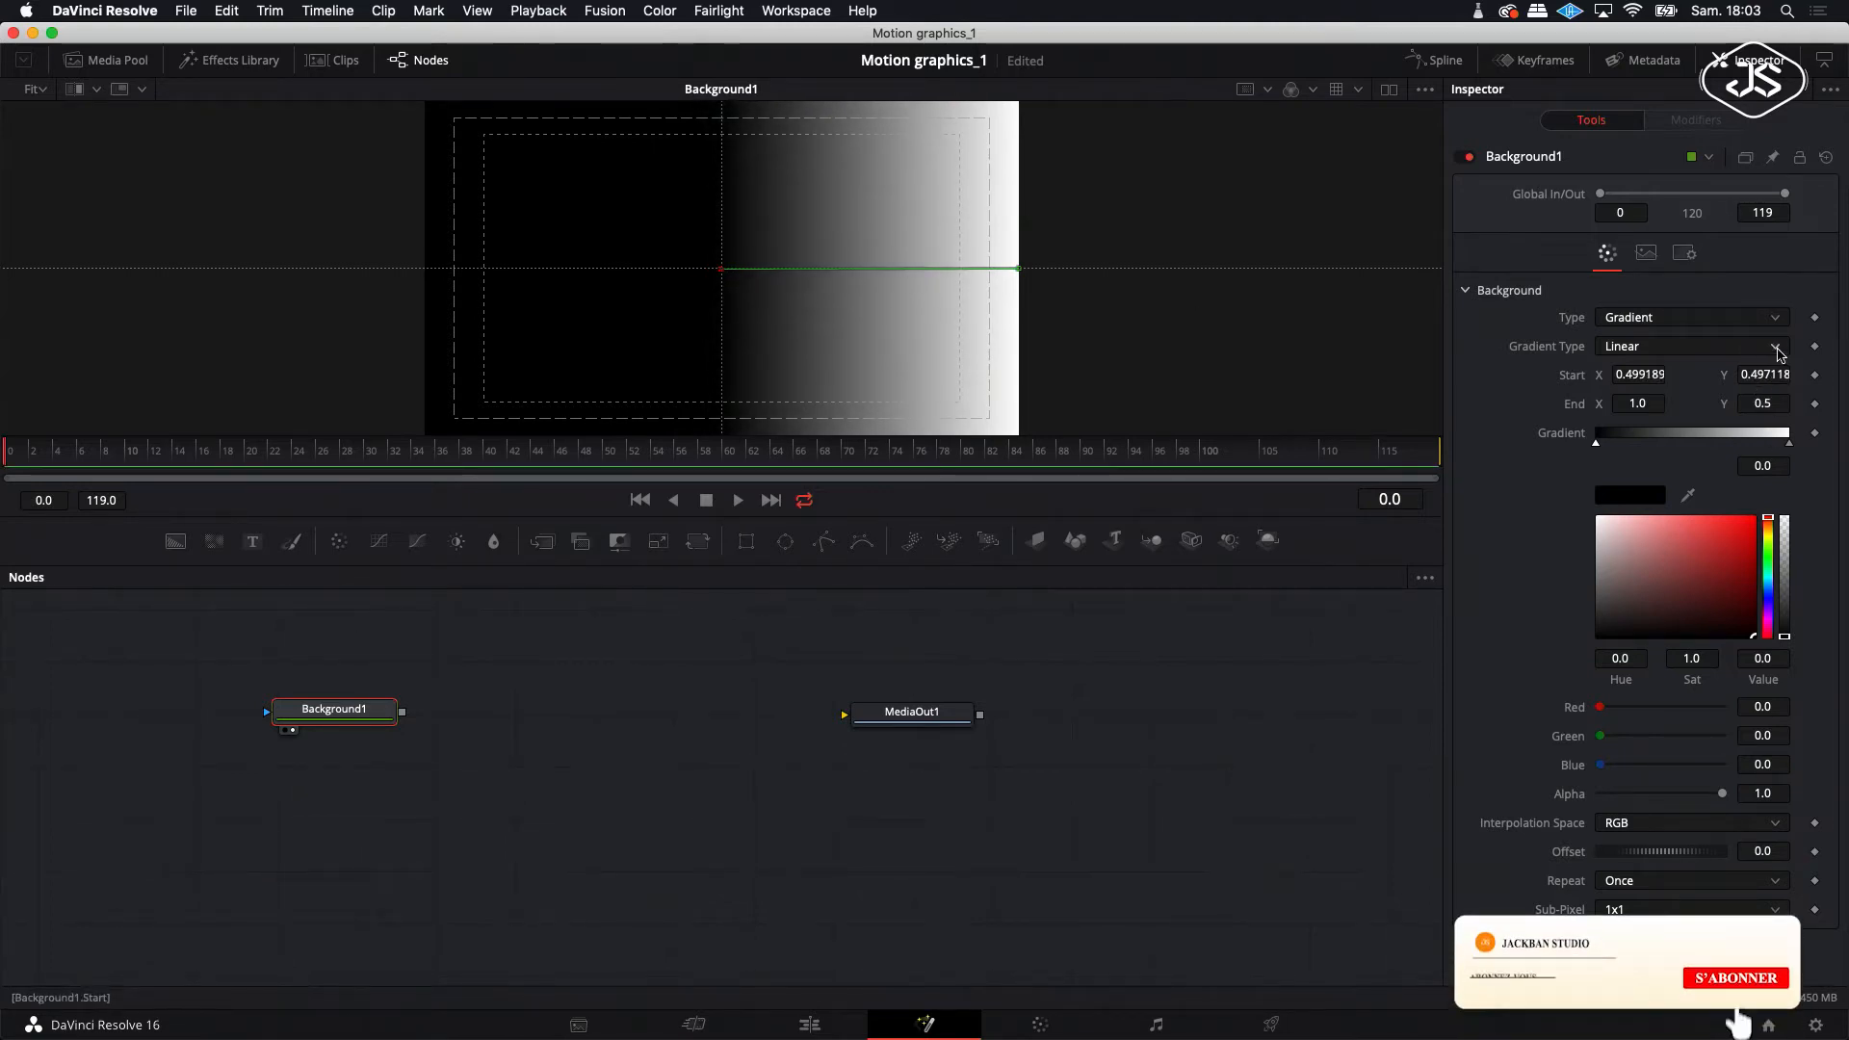
- Set the Background1 gradient type to Radial and make its end colour black
left_click(1778, 348)
left_click(1626, 456)
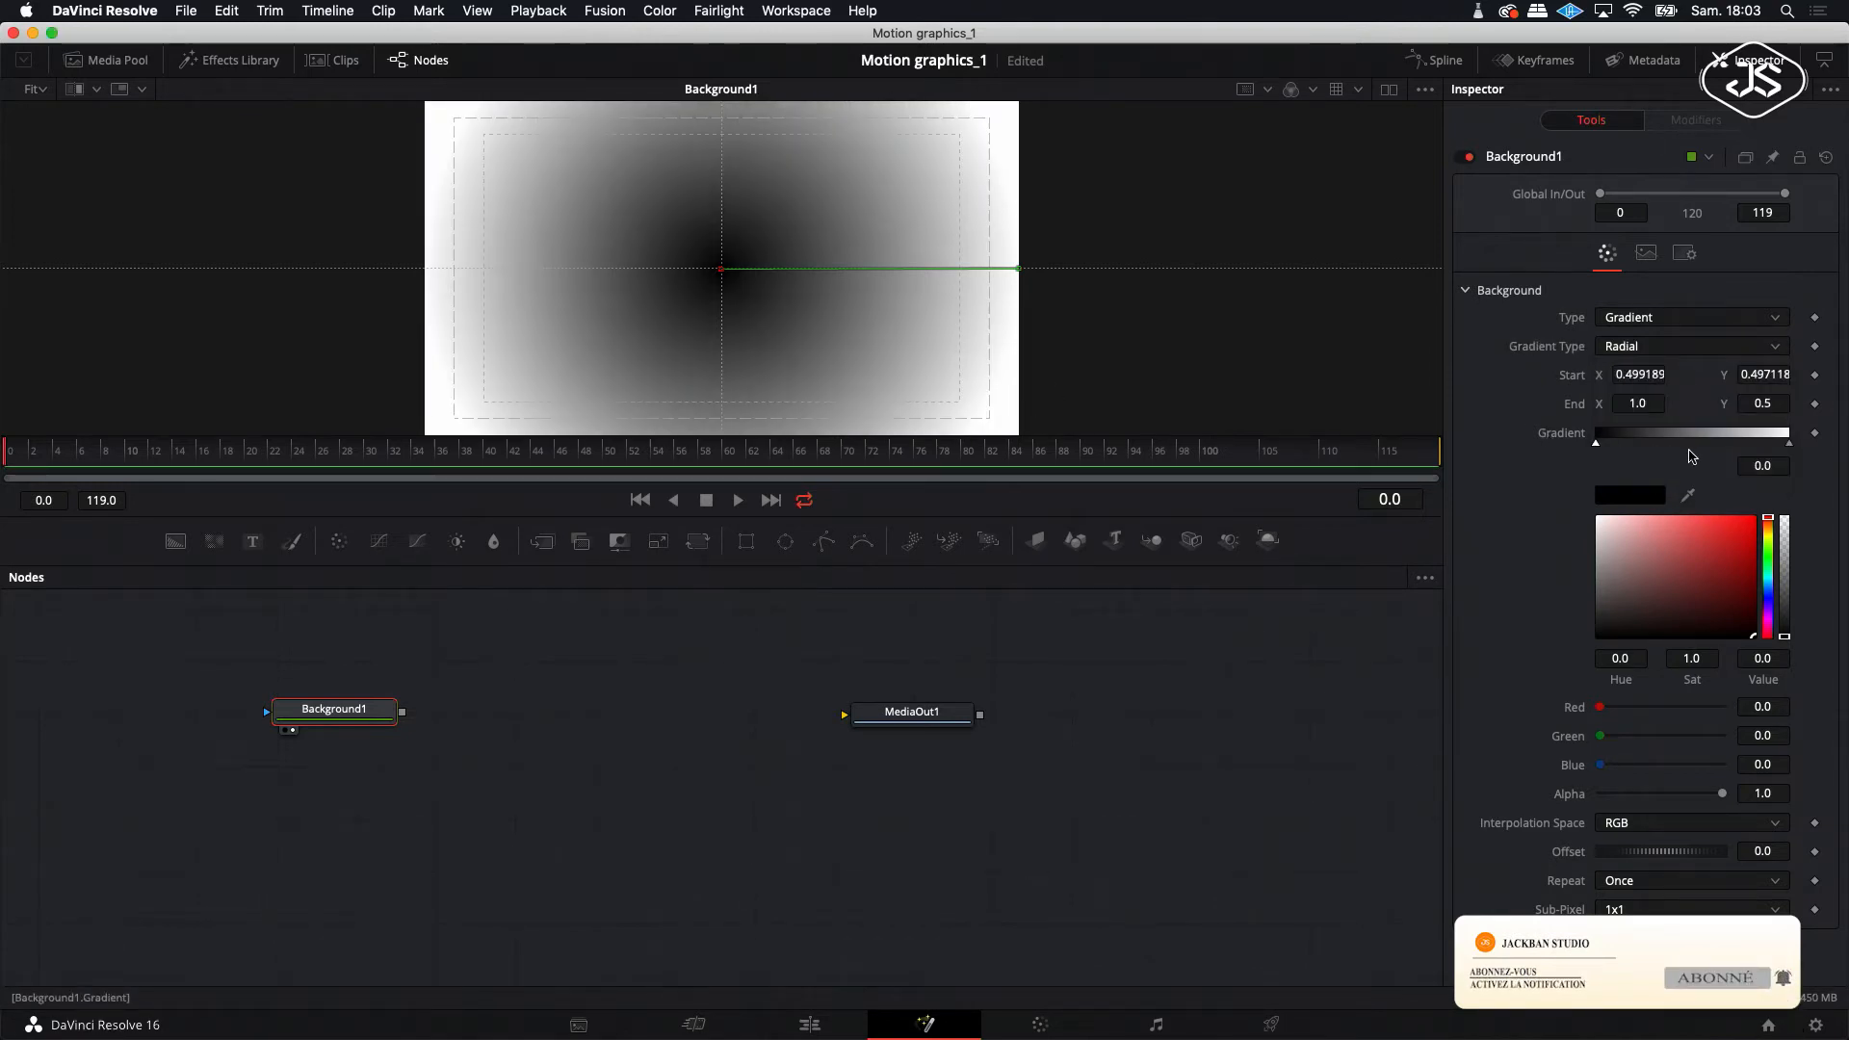
left_click_drag(1596, 442, 1789, 444)
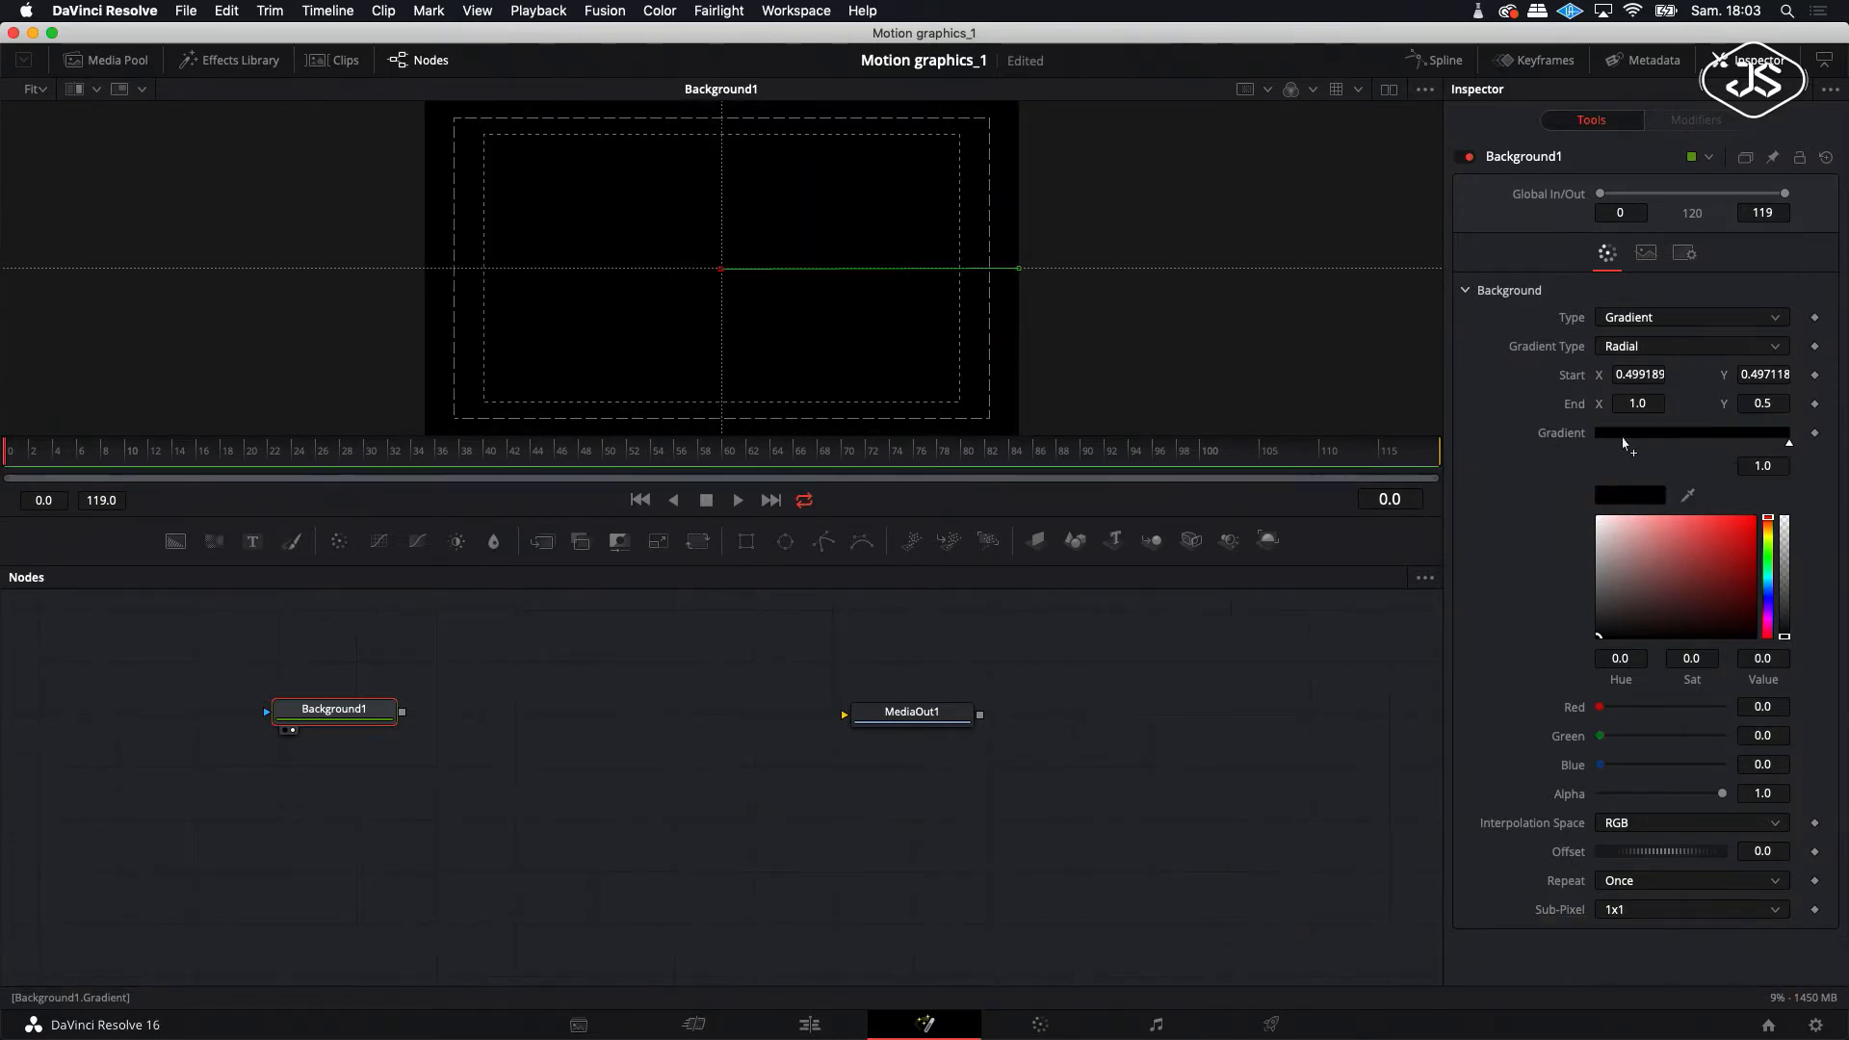
- Colour the gradient's start stop magenta-purple with hue 0.832, saturation 0.898 and value 0.677
left_click(1597, 445)
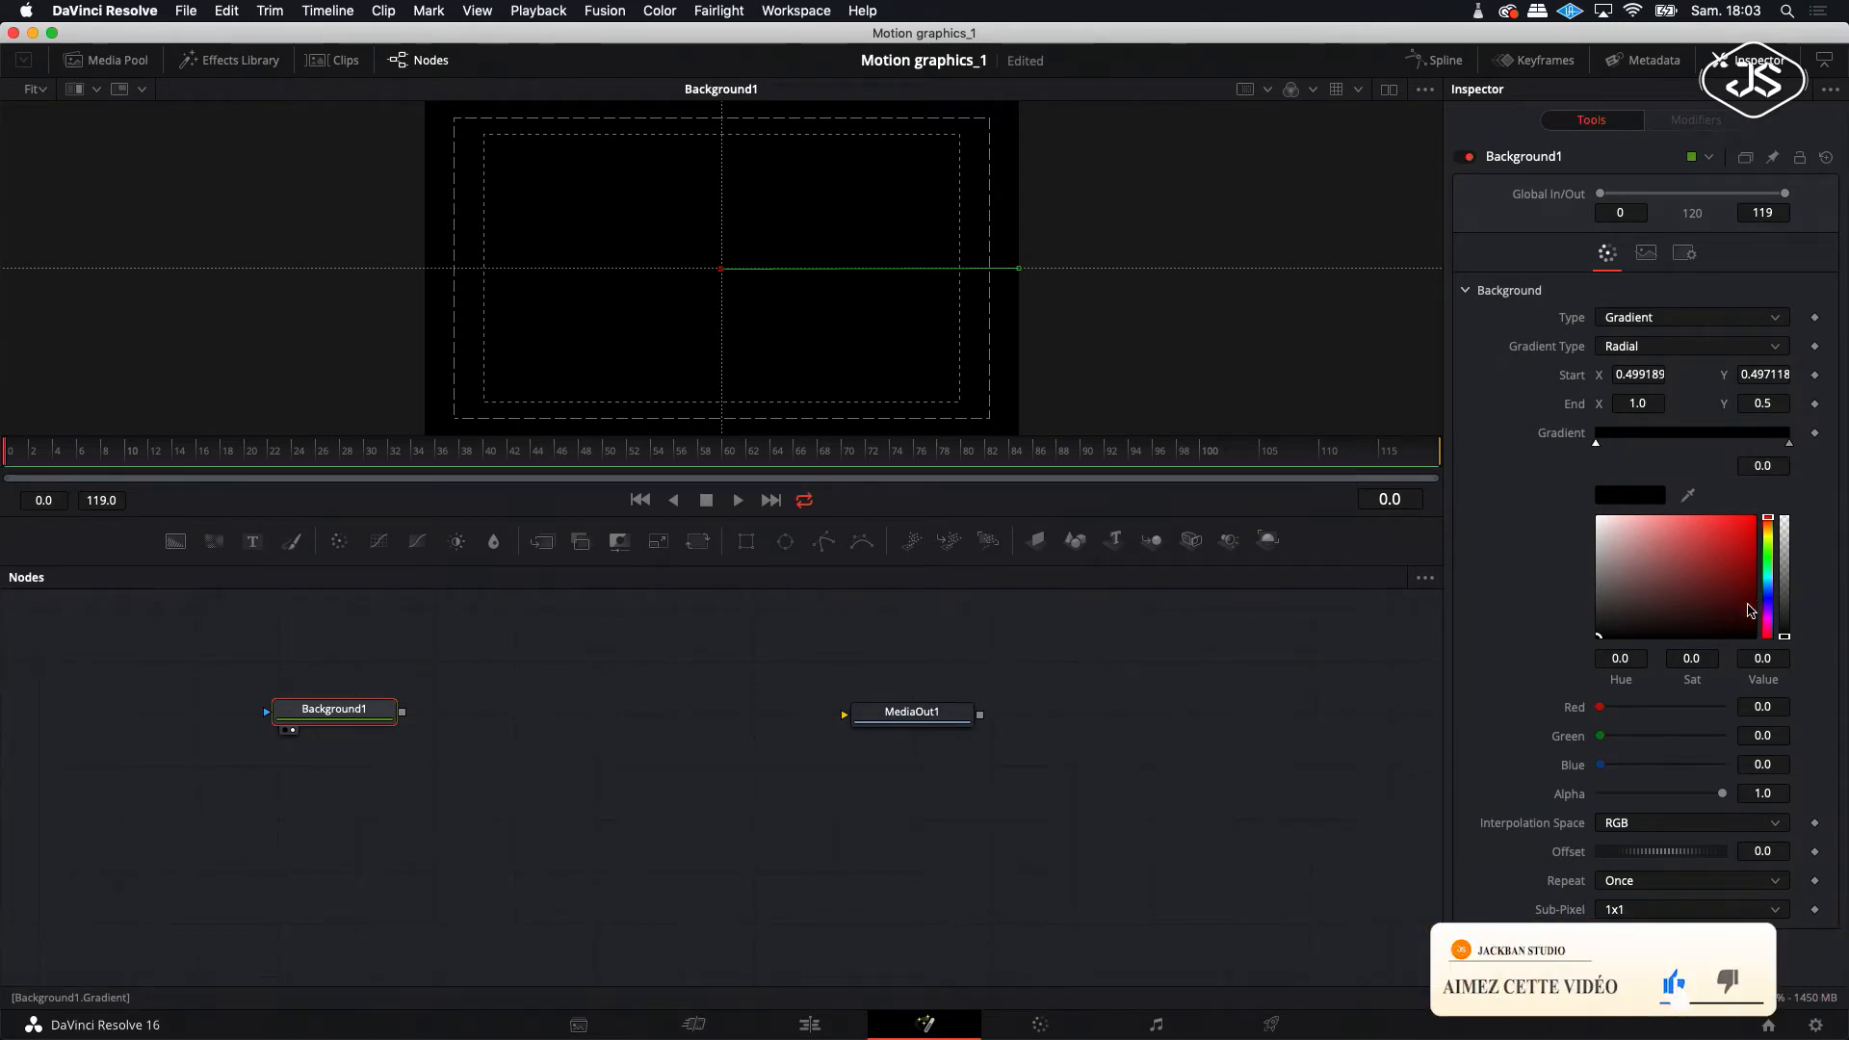
left_click(1748, 606)
left_click(1769, 612)
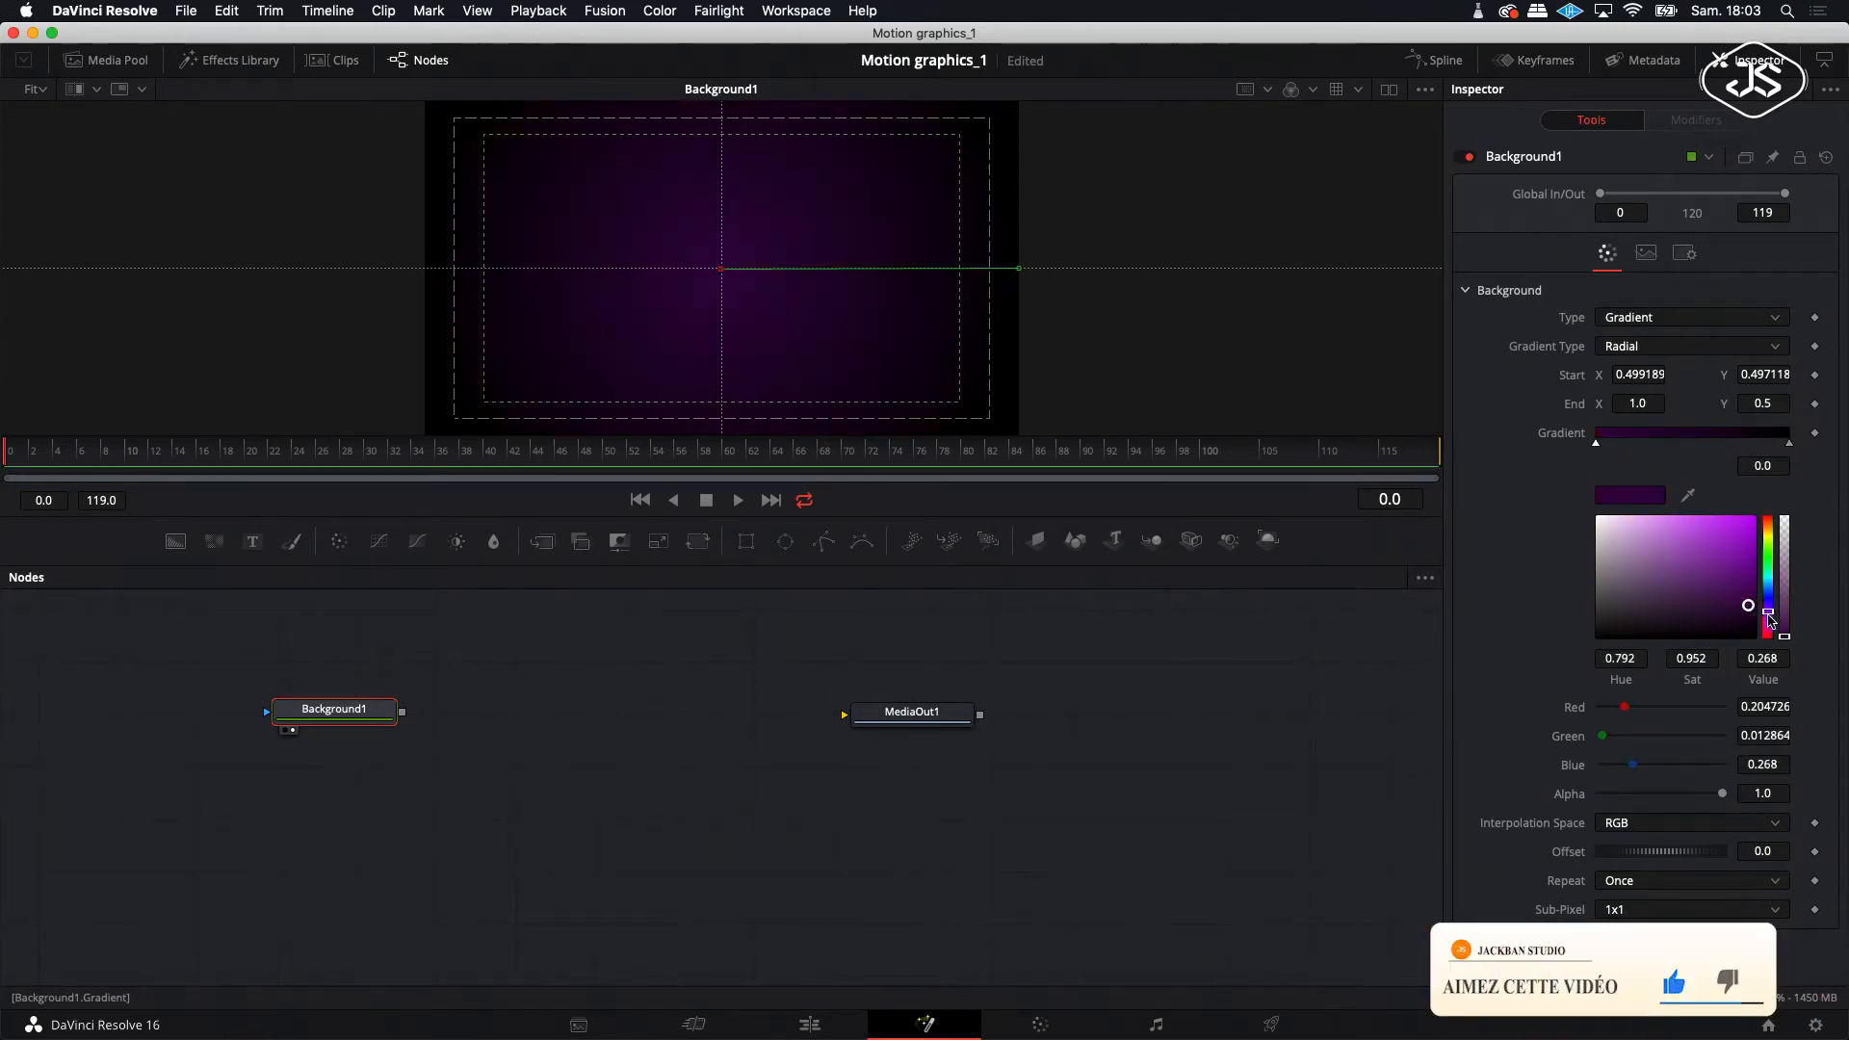
left_click_drag(1769, 618, 1769, 621)
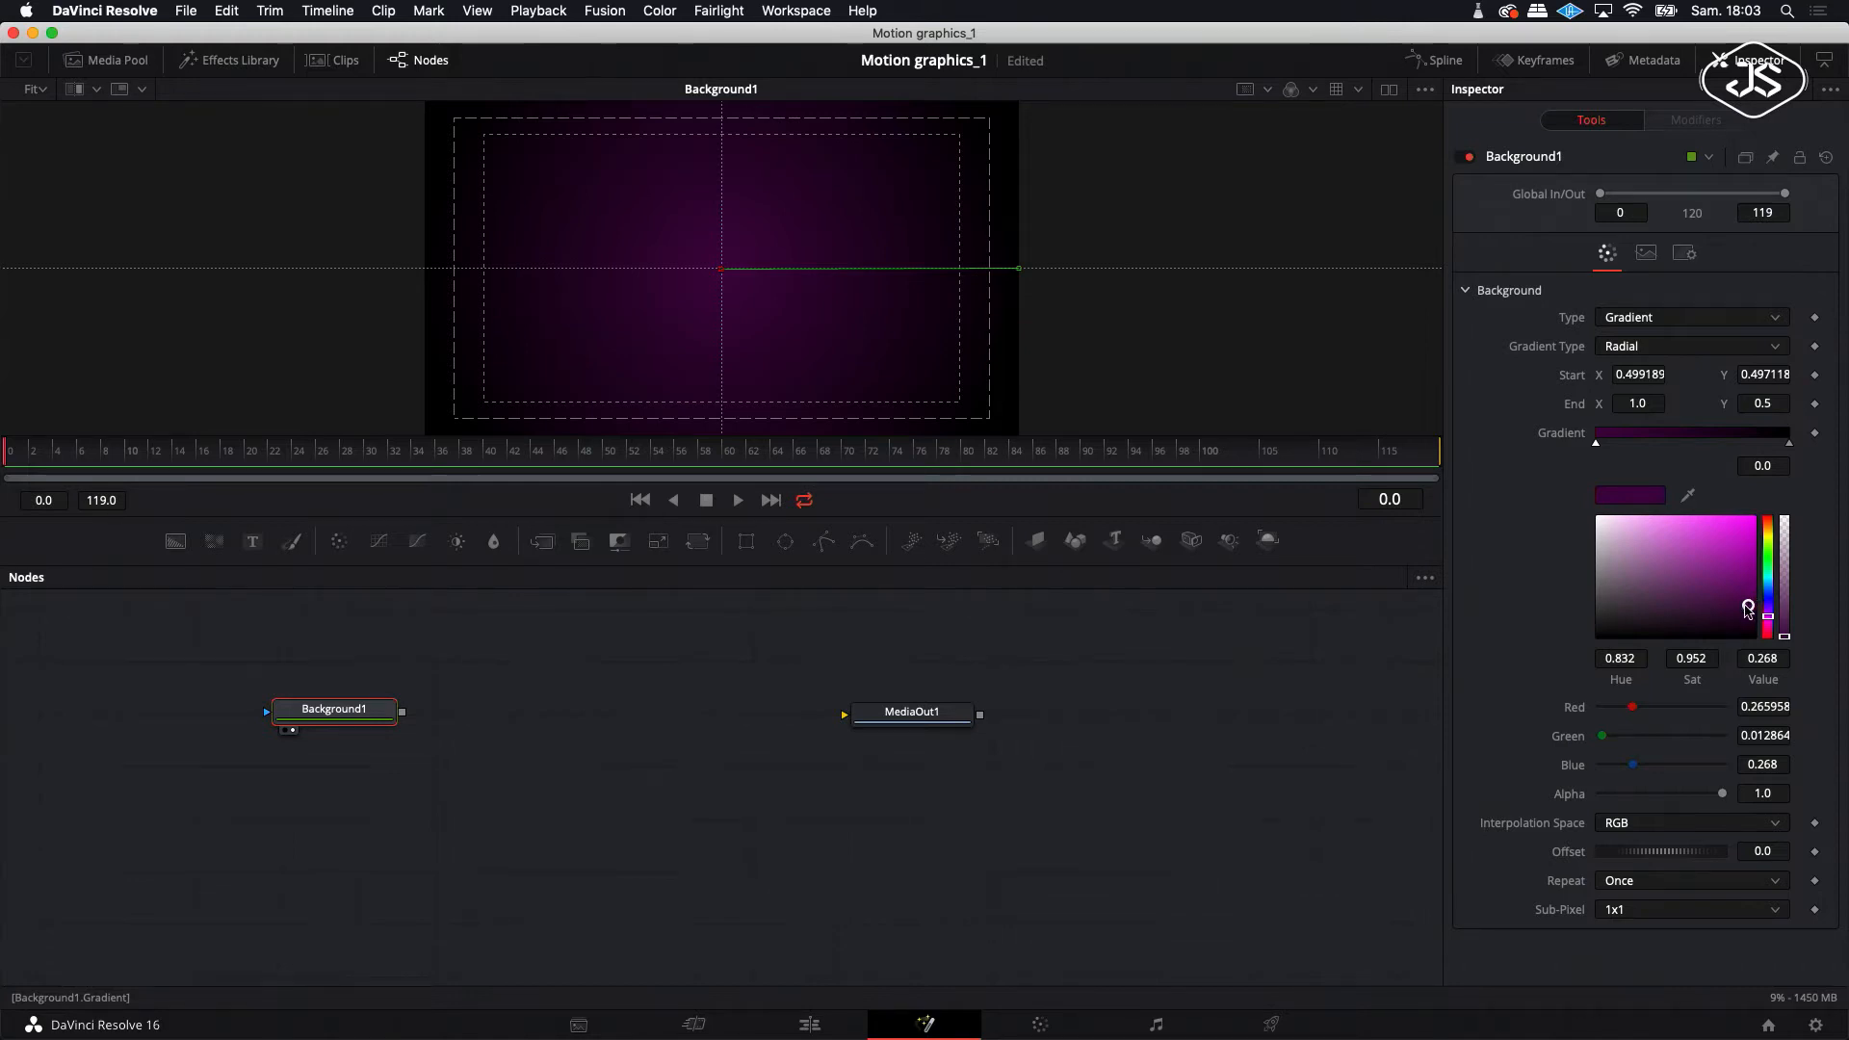
left_click_drag(1749, 608, 1749, 590)
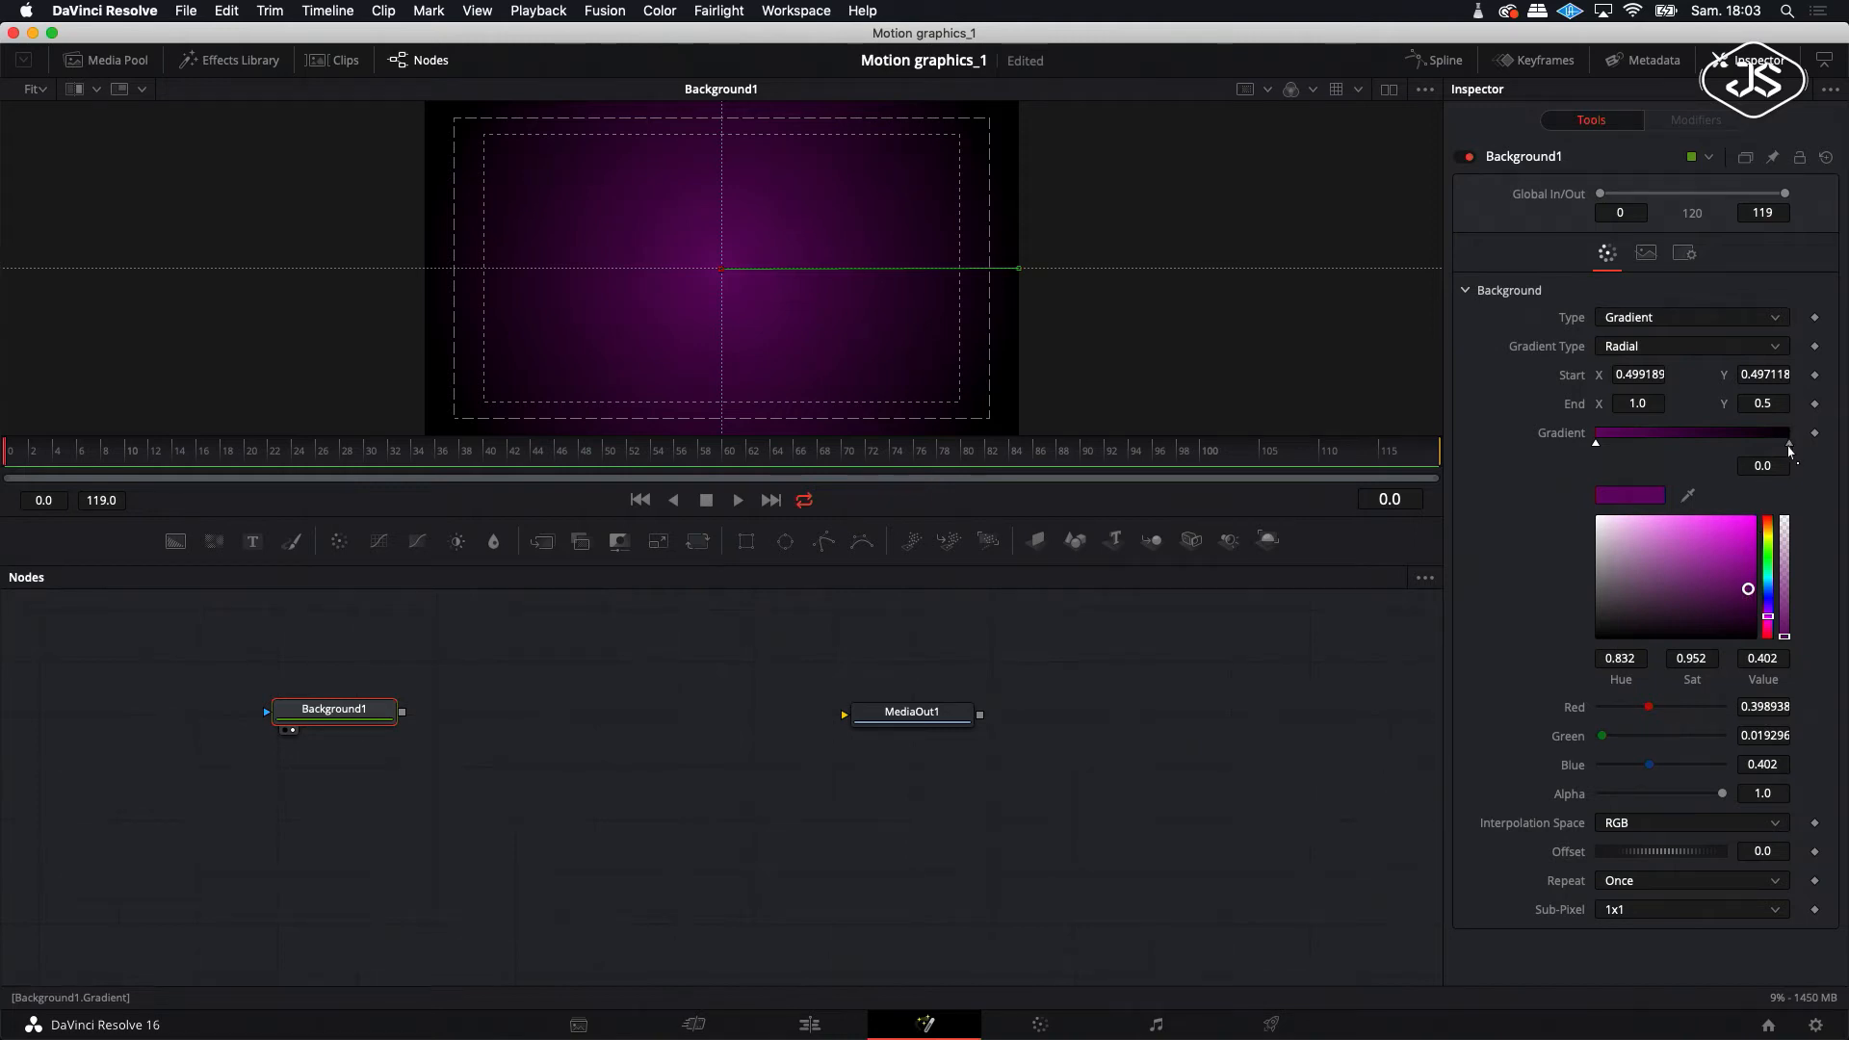
left_click_drag(1750, 641, 1750, 633)
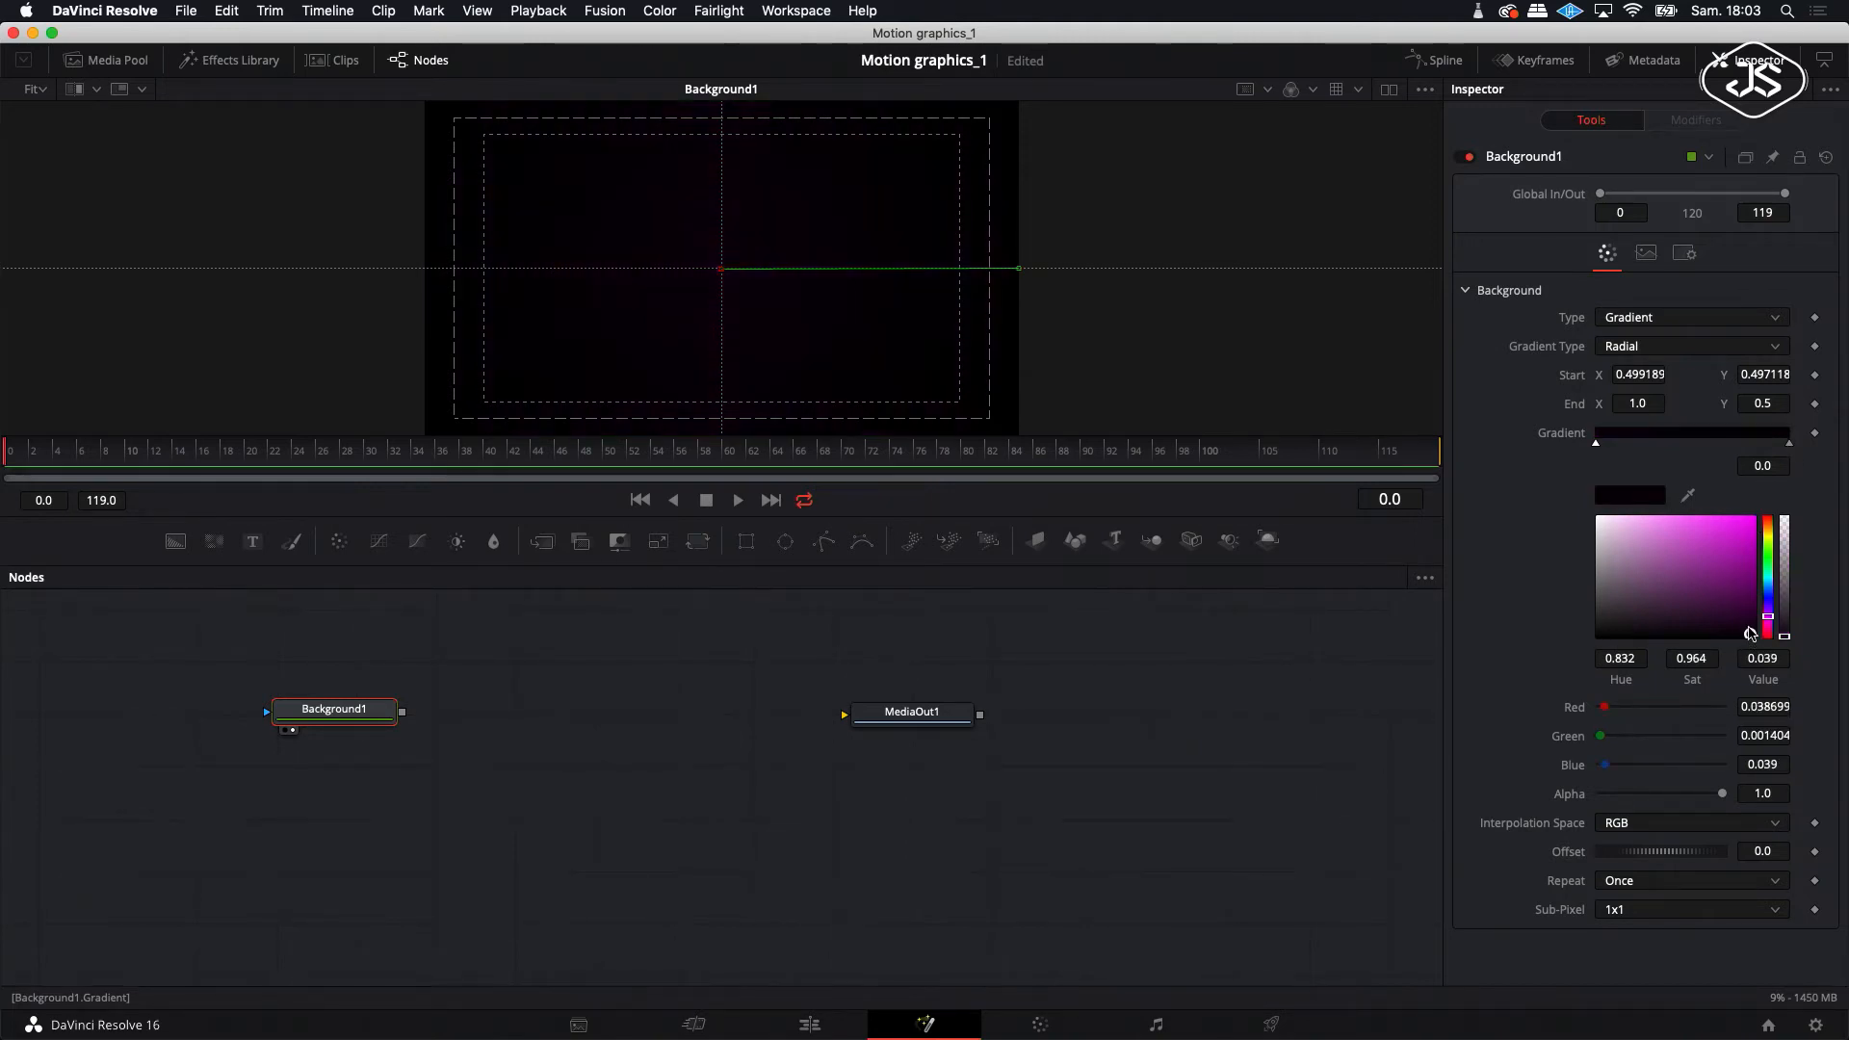
left_click(1752, 603)
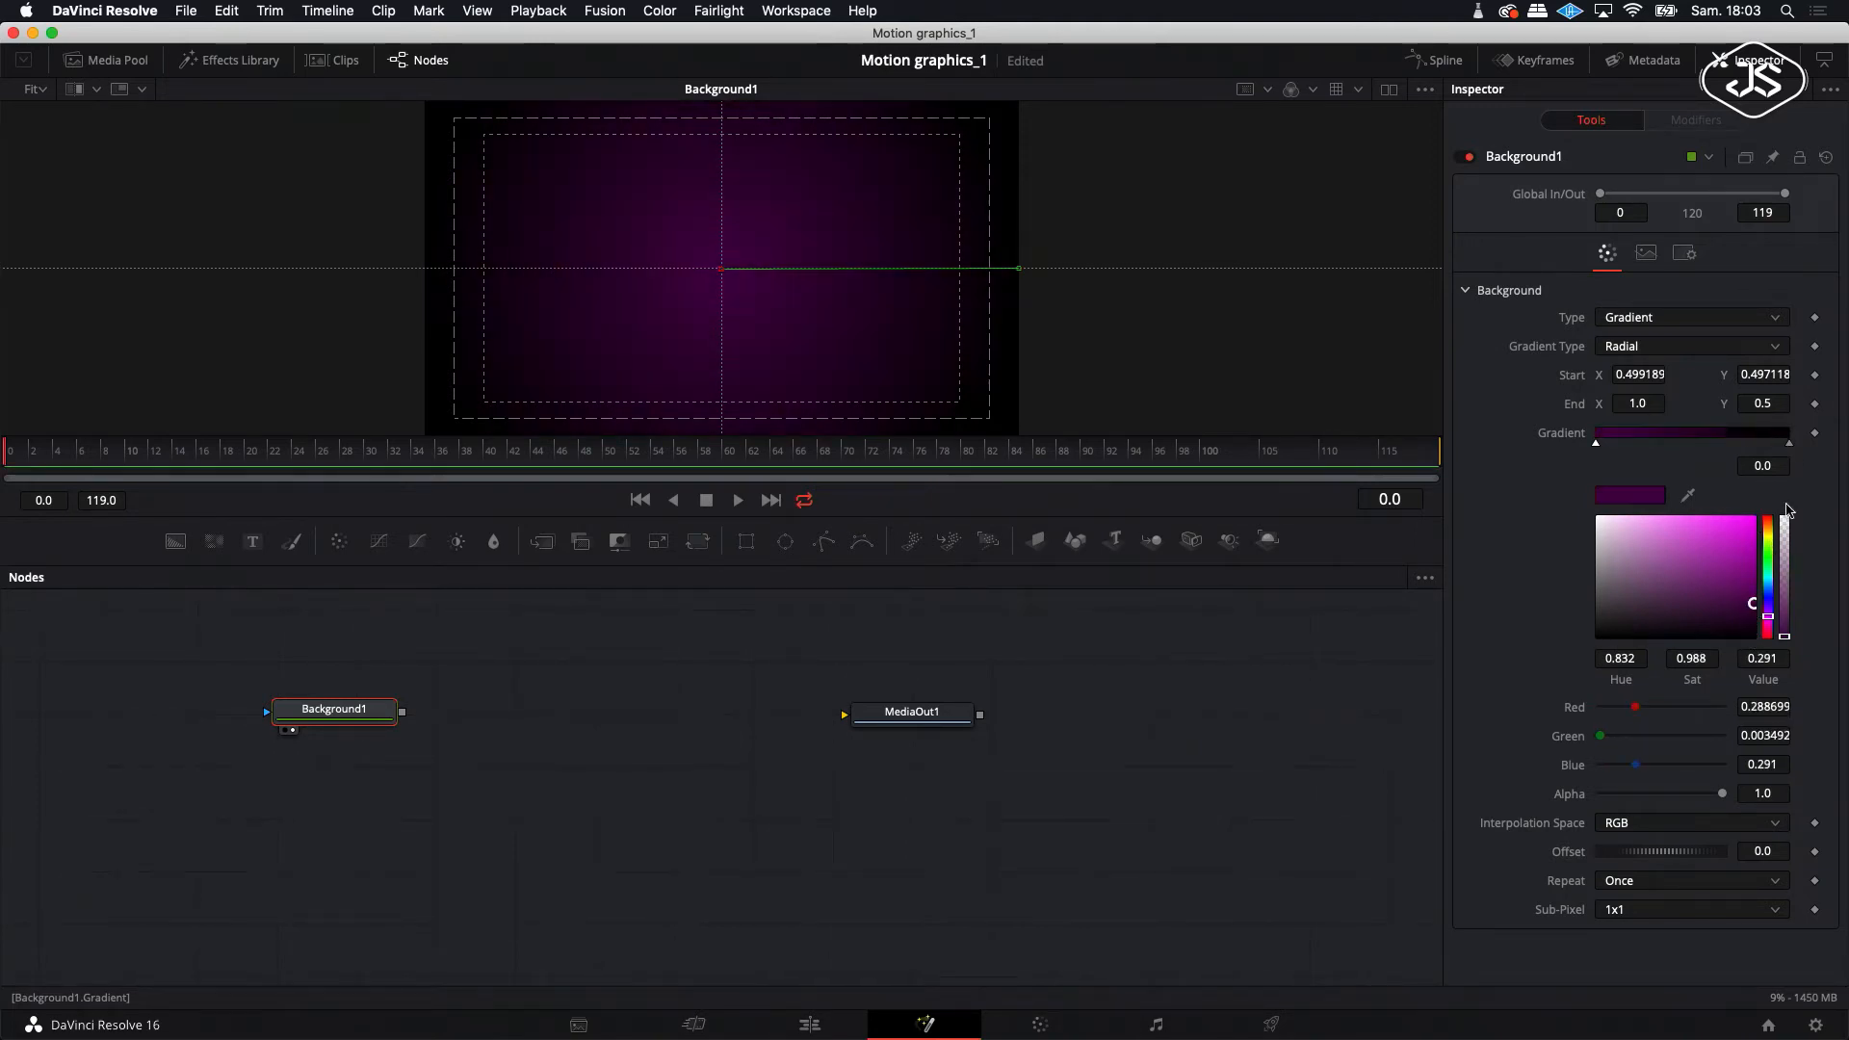
left_click(1751, 588)
left_click_drag(1746, 534, 1739, 556)
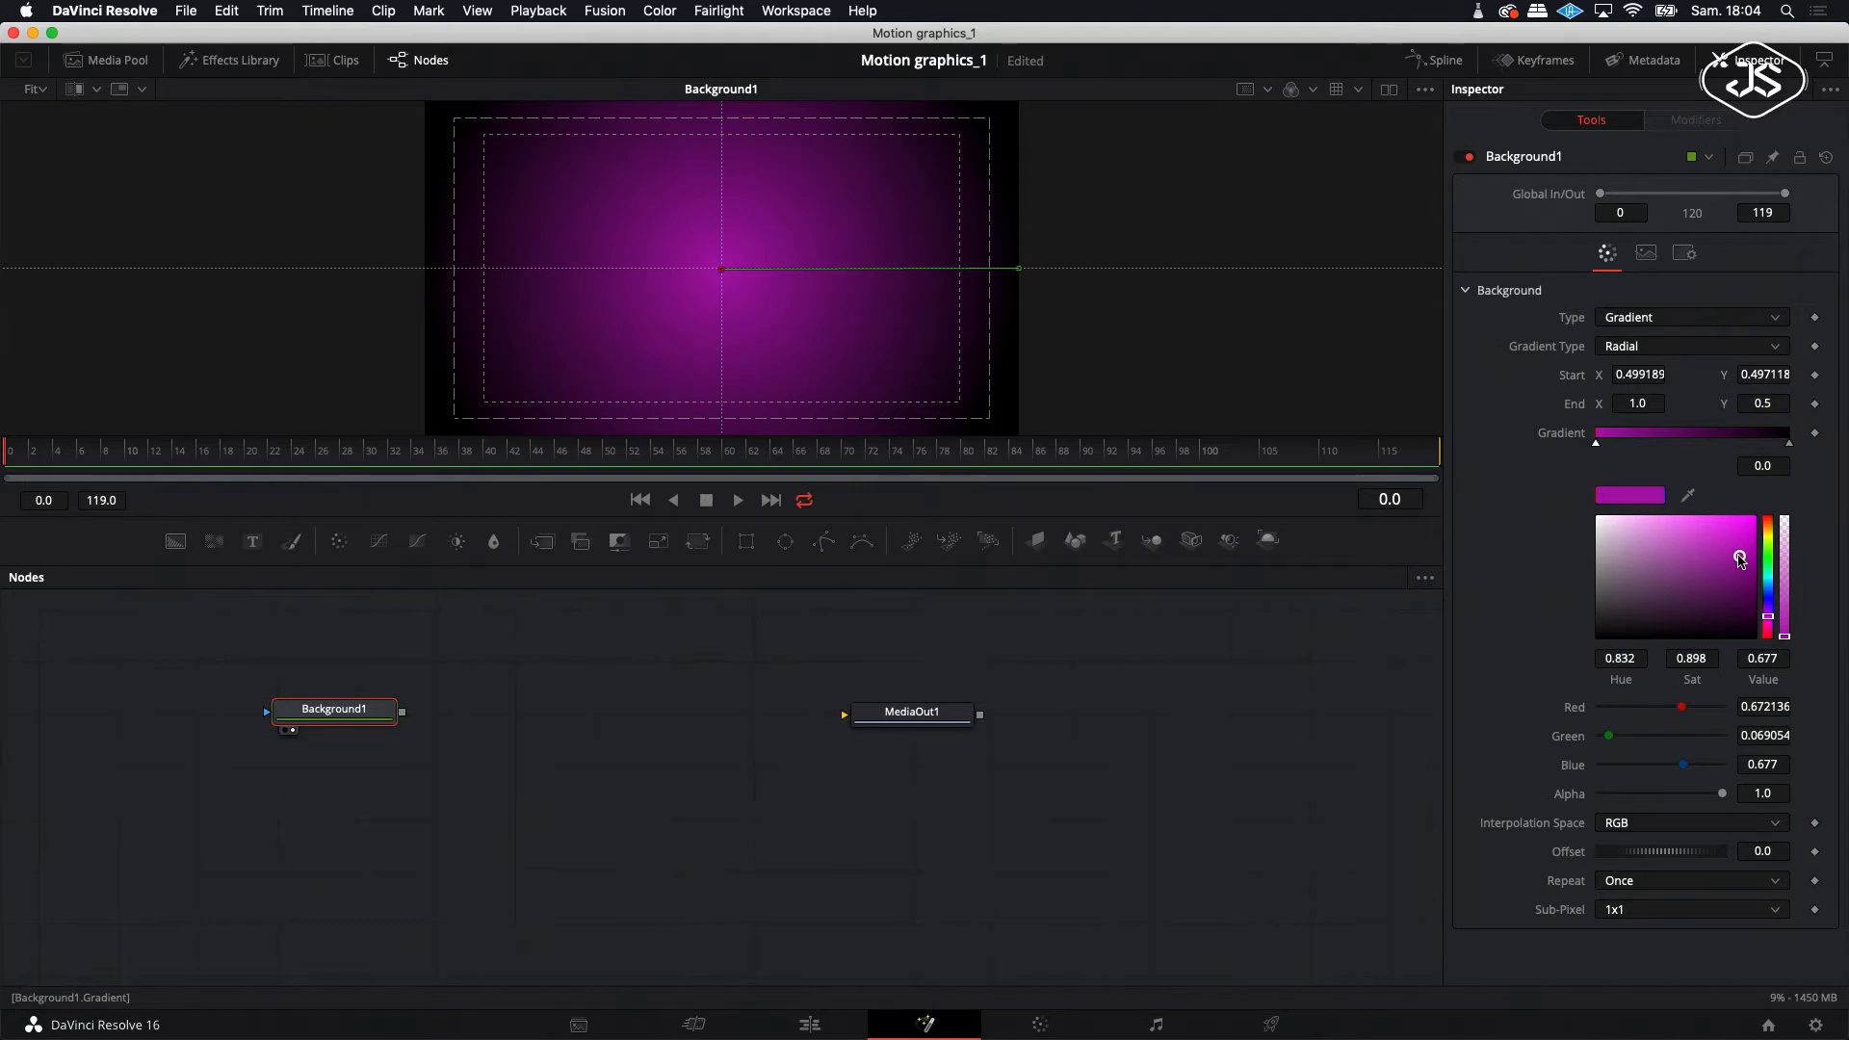
- Colour the gradient's end stop dark purple with value 0.118 and extend its end point beyond the frame to about X 1.063
left_click(1788, 445)
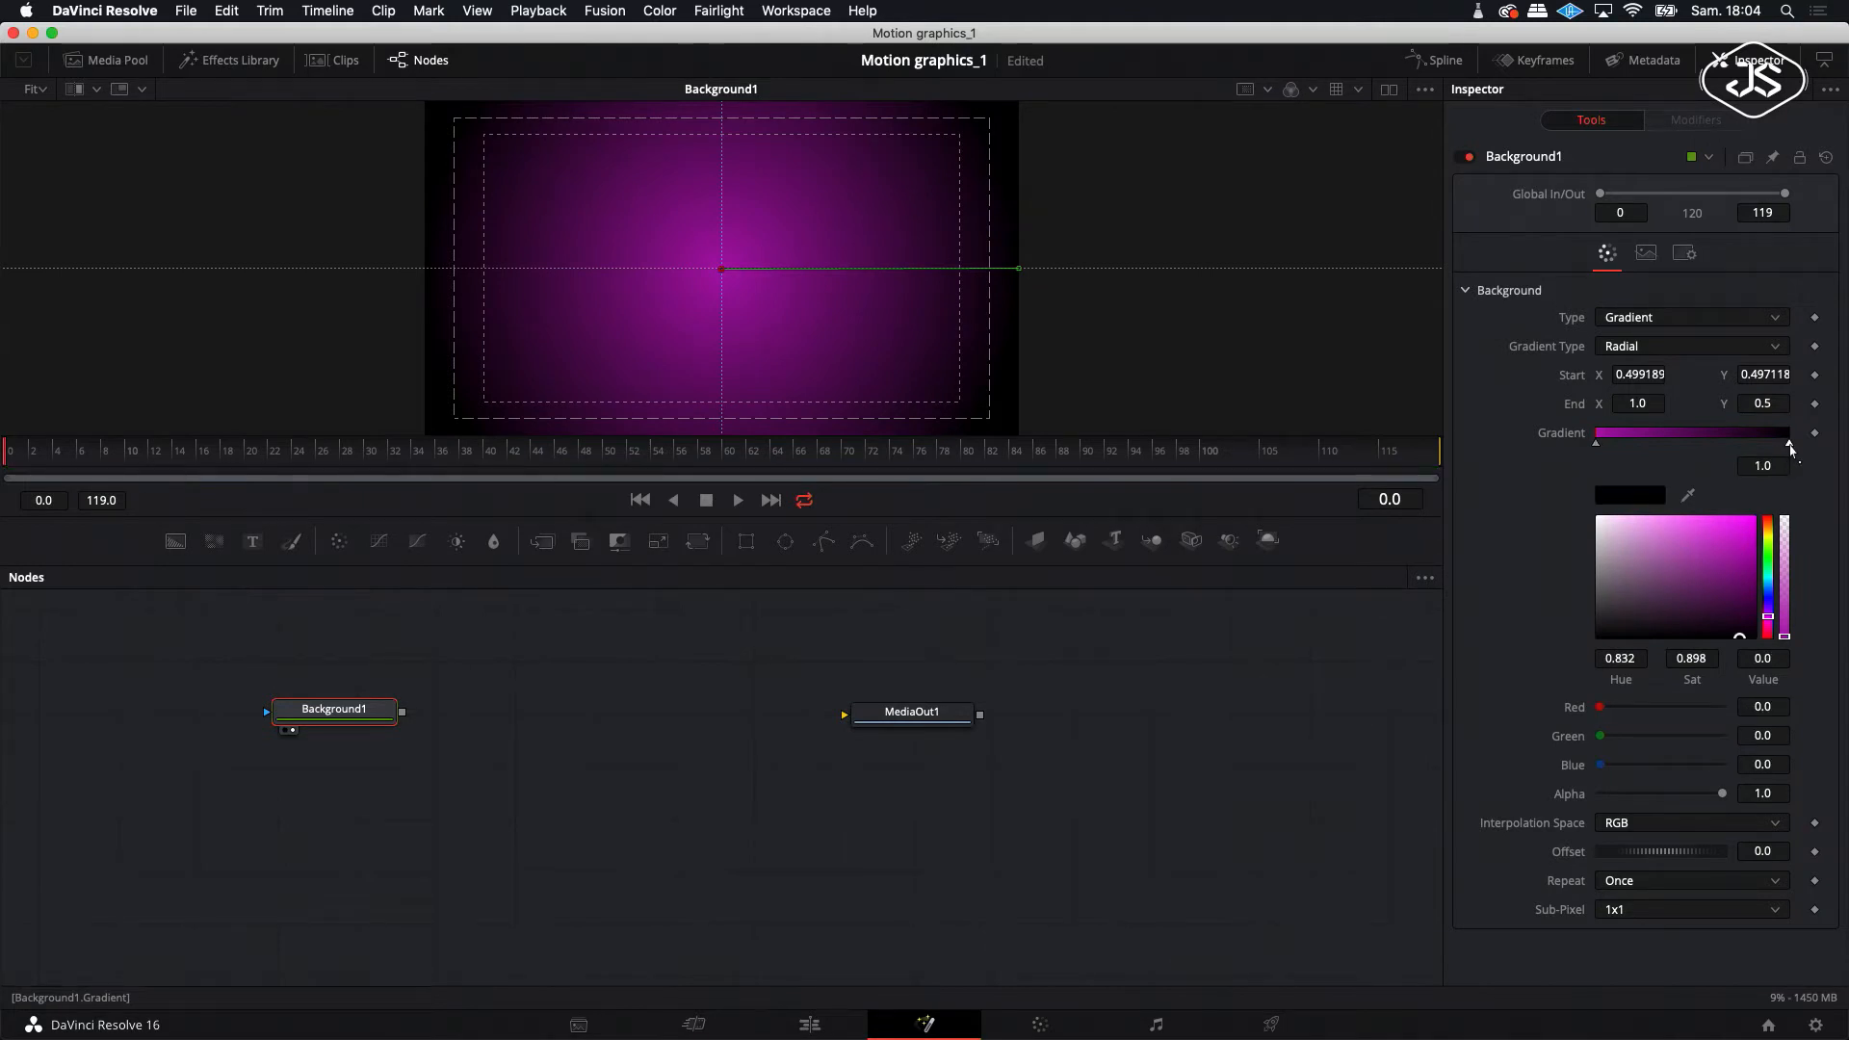
left_click_drag(1741, 617, 1739, 624)
left_click_drag(1021, 274, 1063, 274)
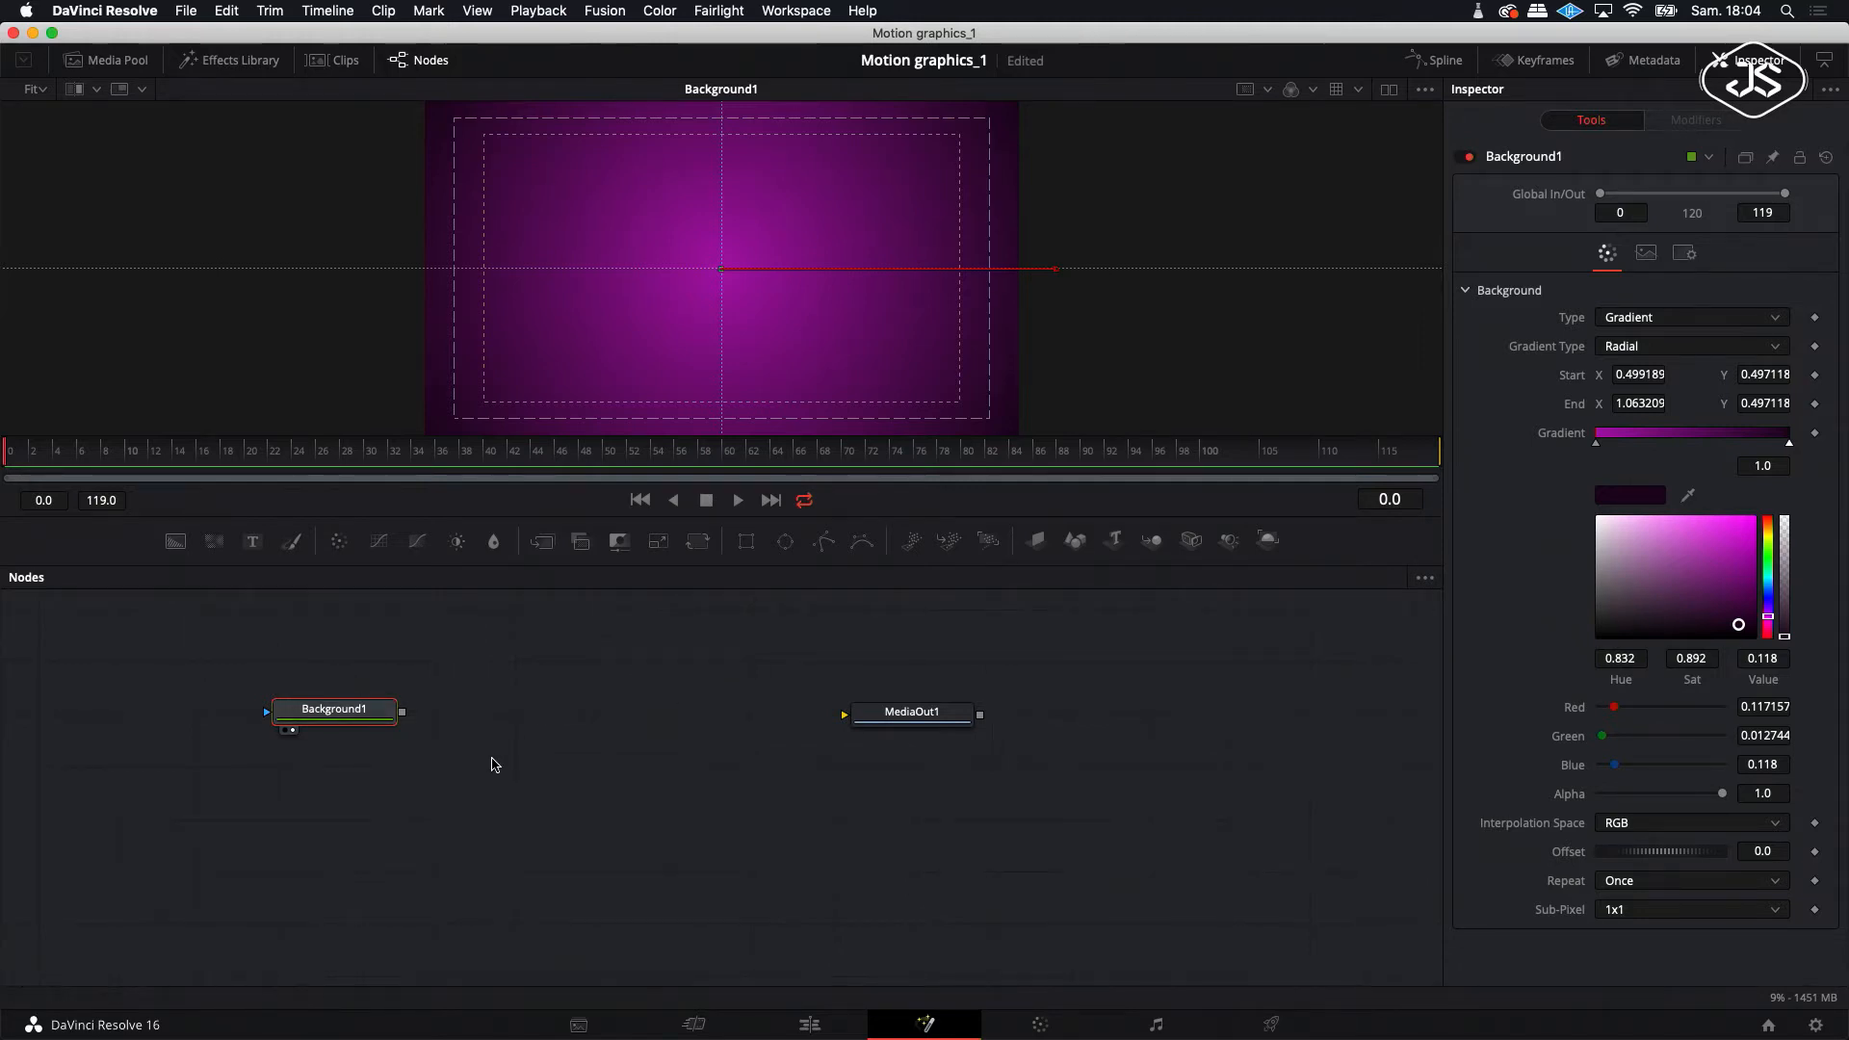
- Add a Text+ node above Background1 and arrange the two nodes on the grid with space between them
left_click(252, 540)
left_click_drag(448, 728, 328, 654)
right_click(501, 686)
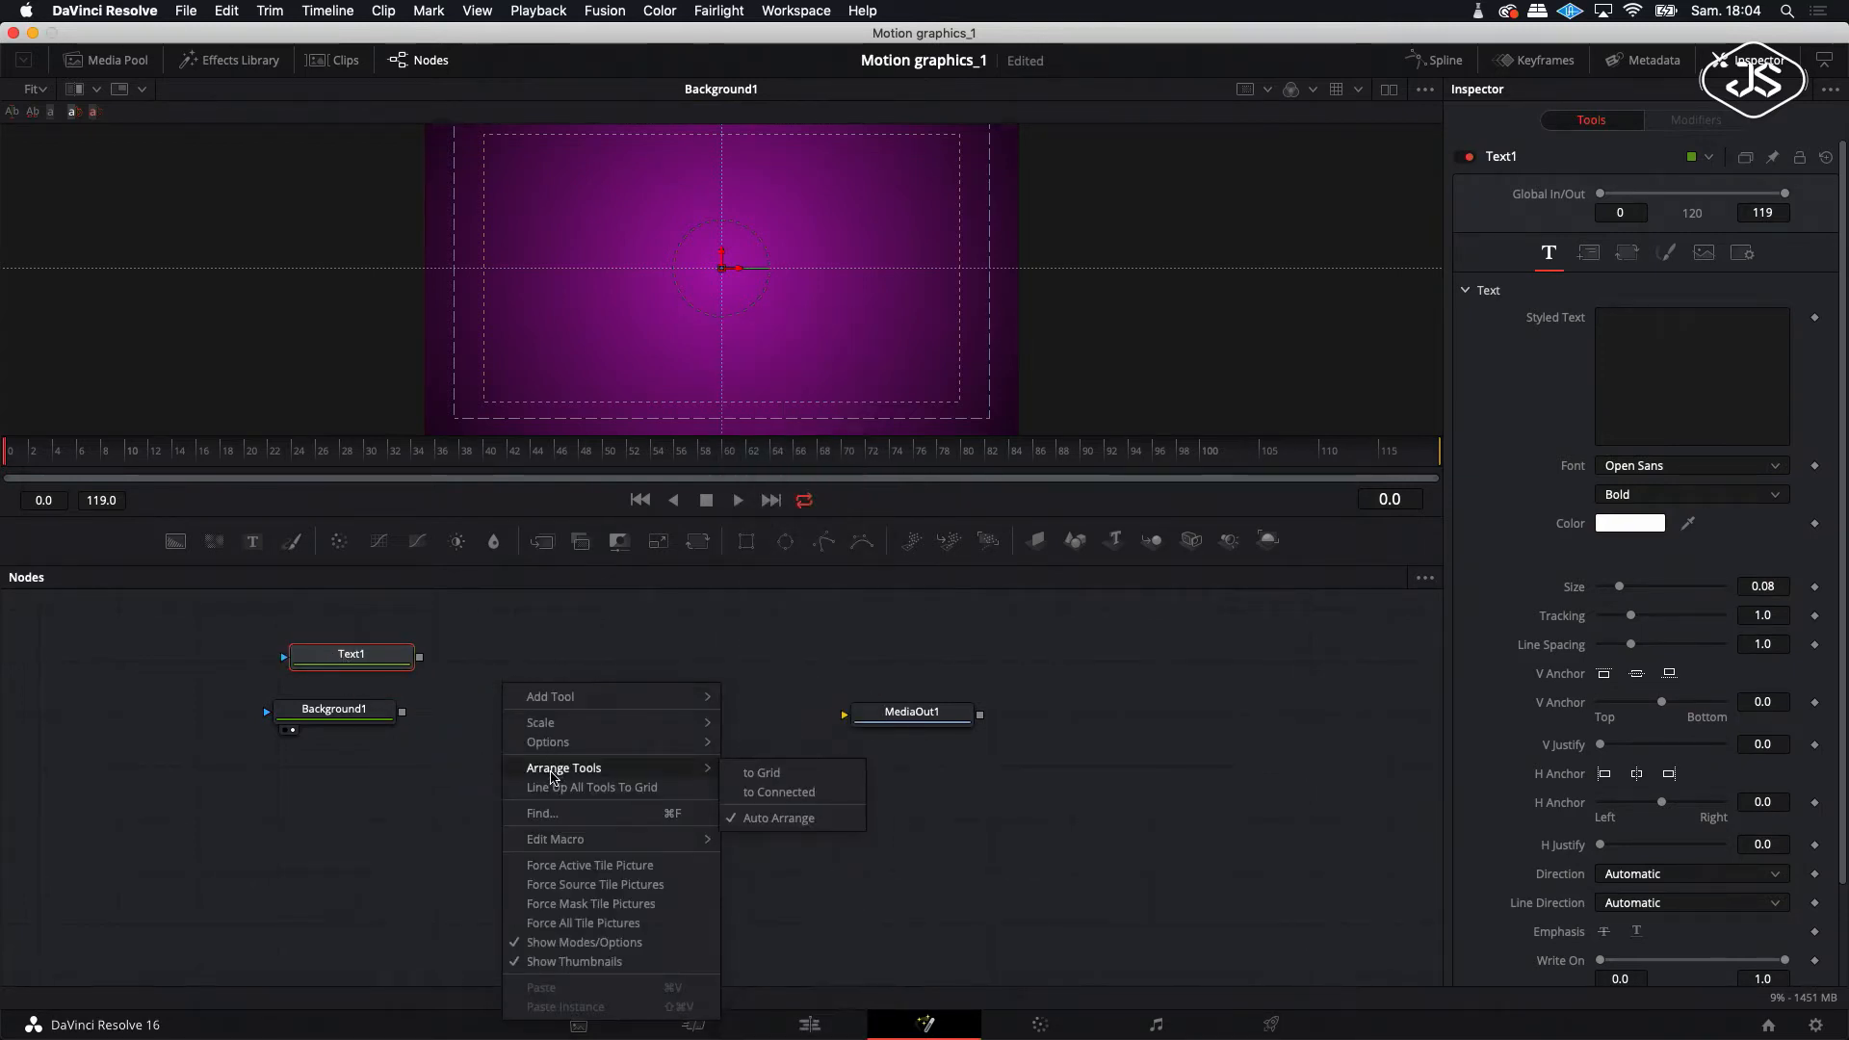
left_click(756, 771)
left_click_drag(374, 674, 357, 766)
- Show the Text1 node in the viewer and enter MOTION as its styled text
left_click(357, 664)
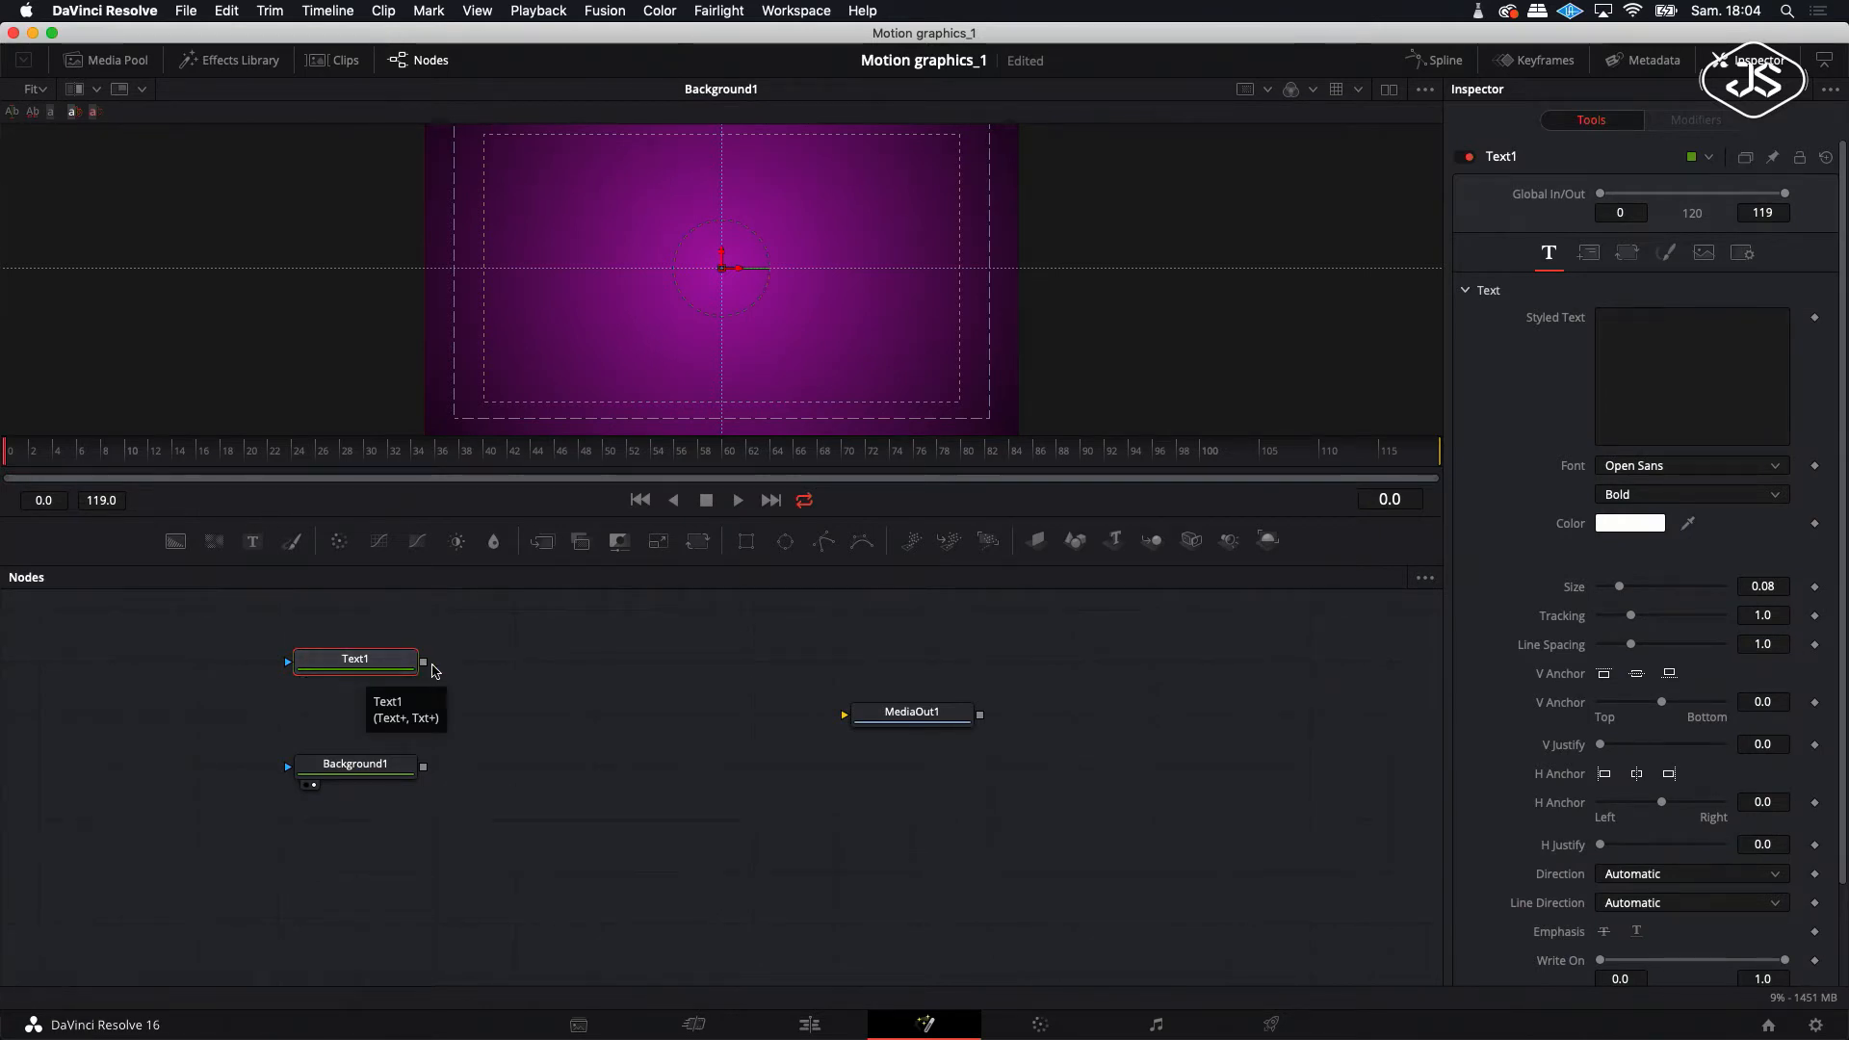
left_click(314, 681)
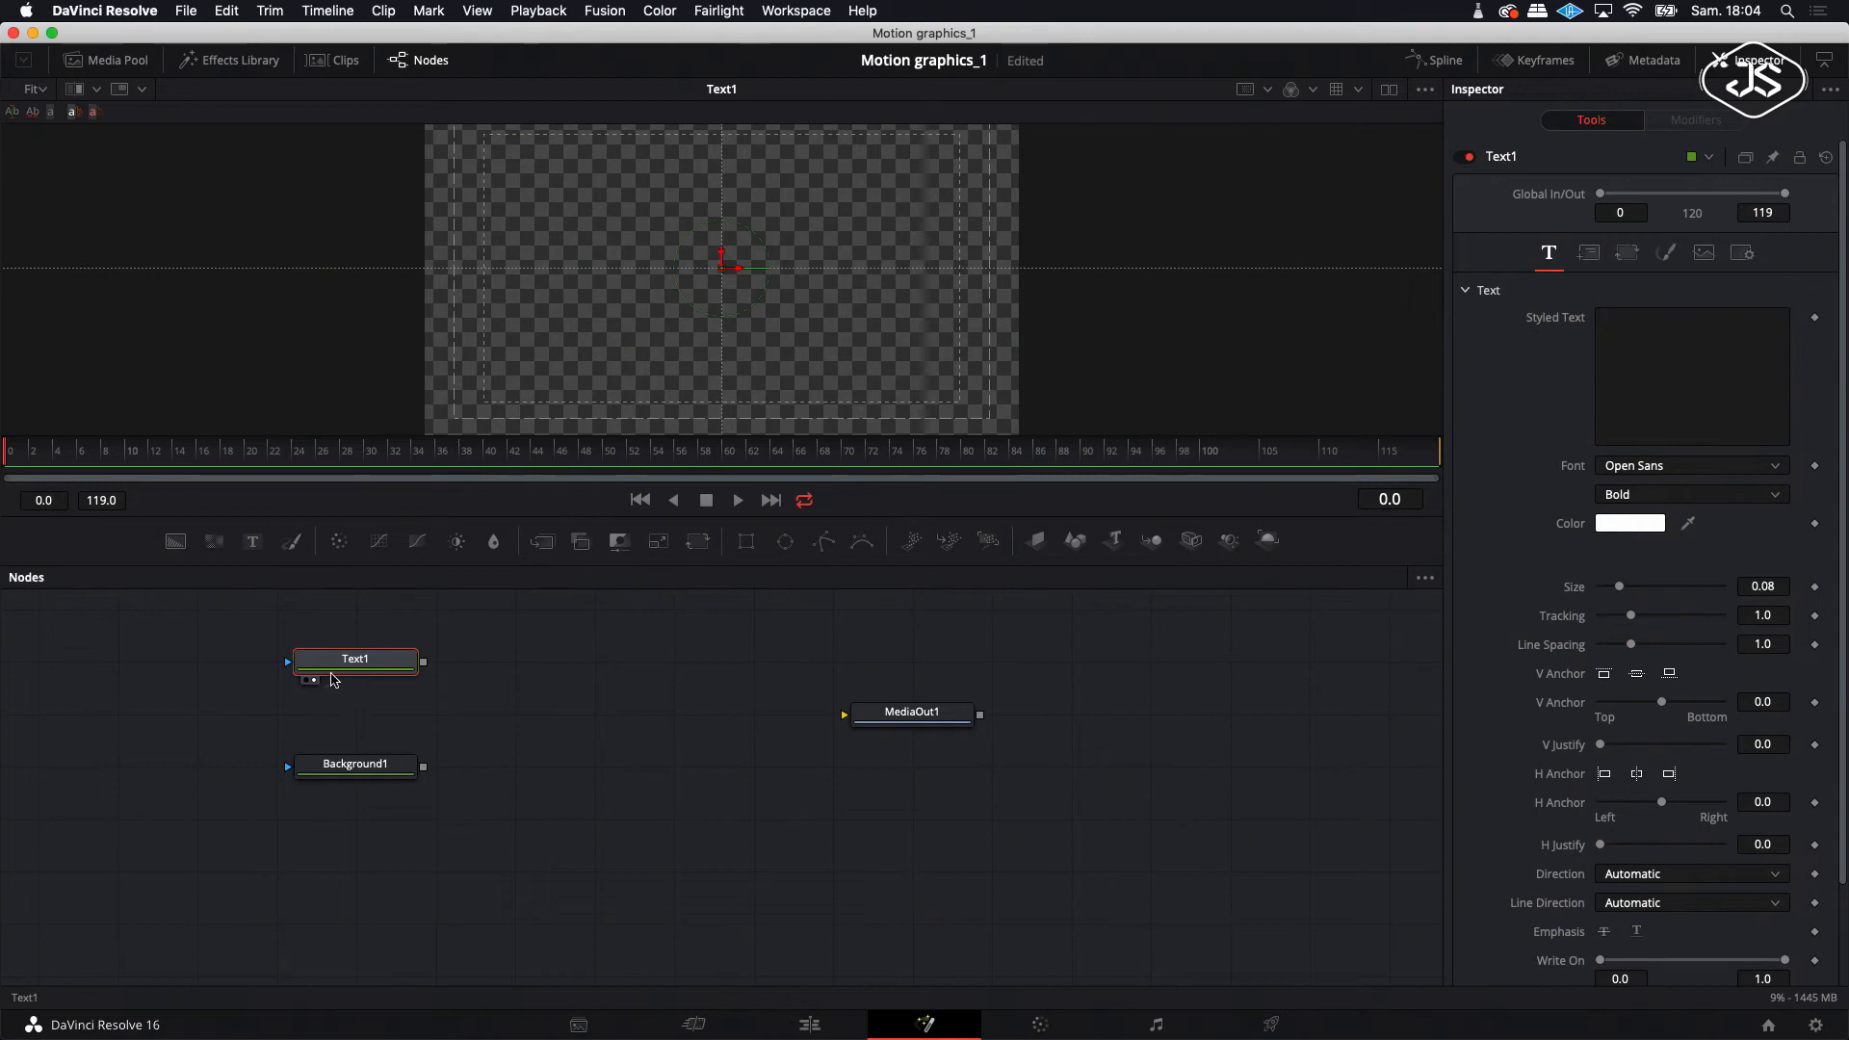
left_click(1647, 338)
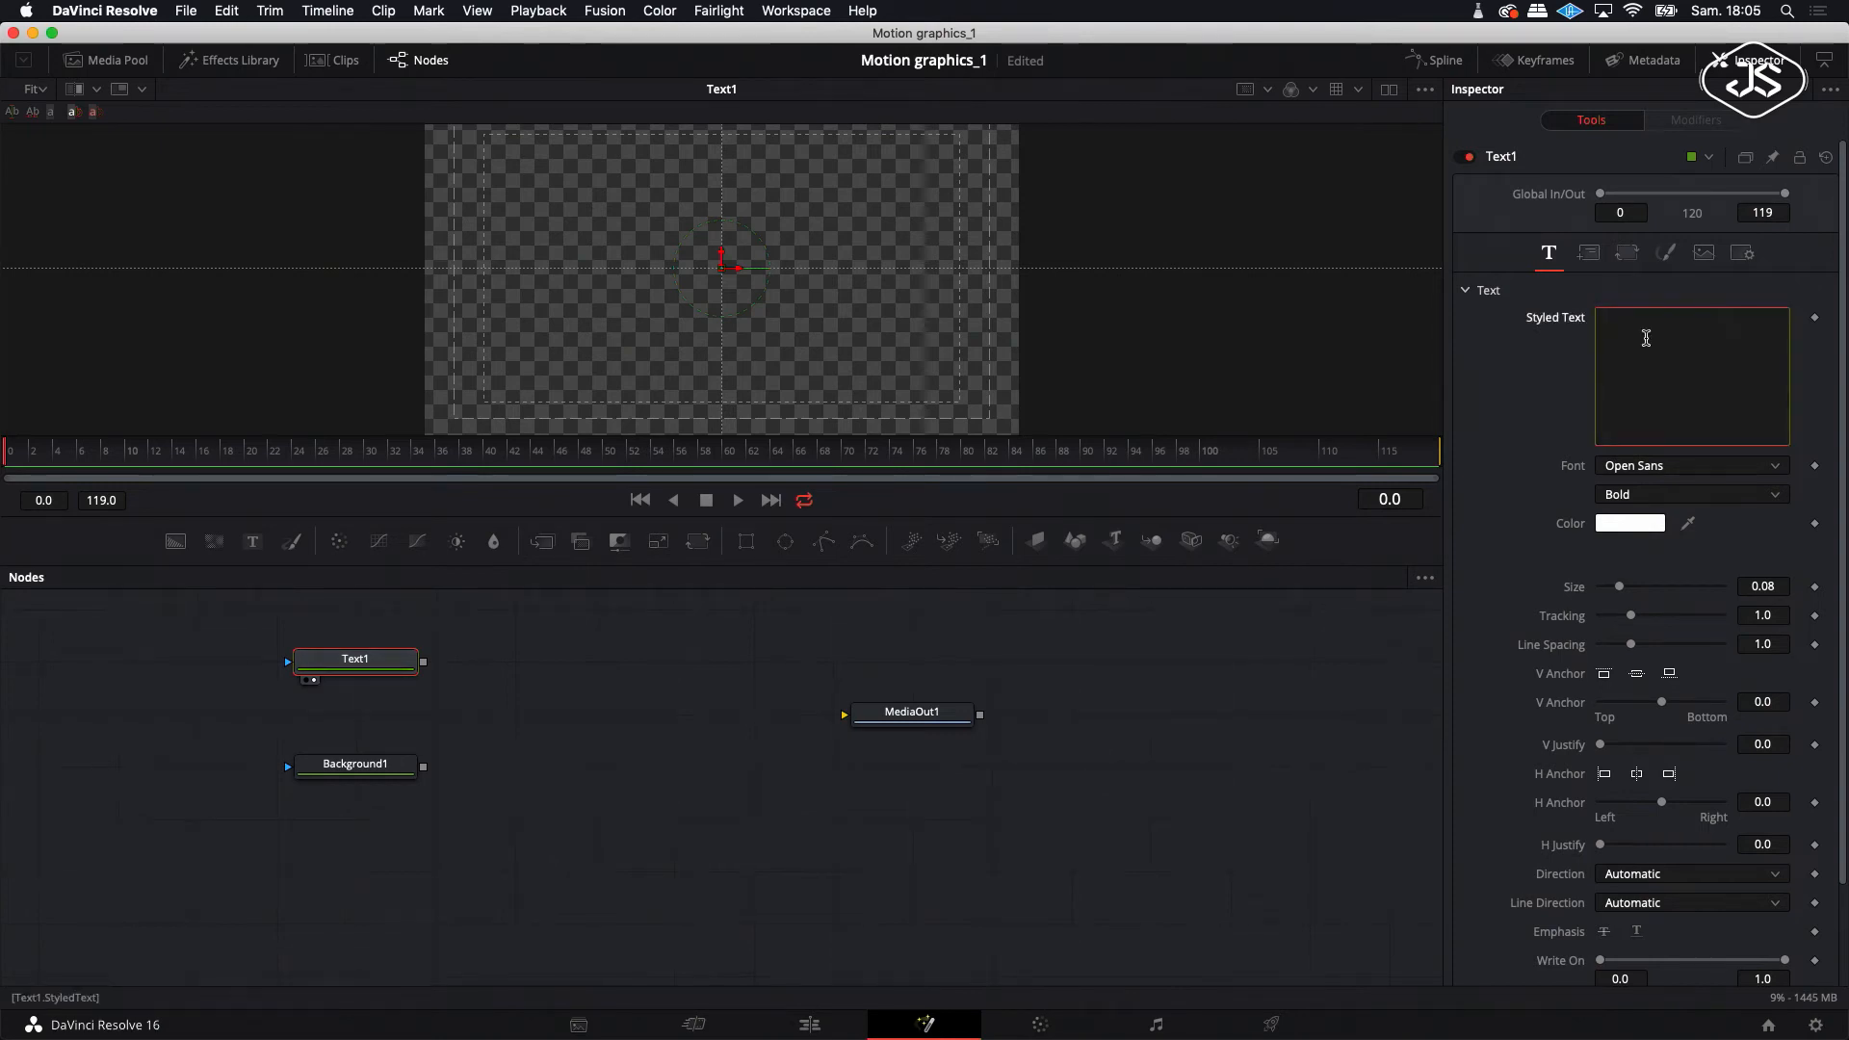
type("MOTION")
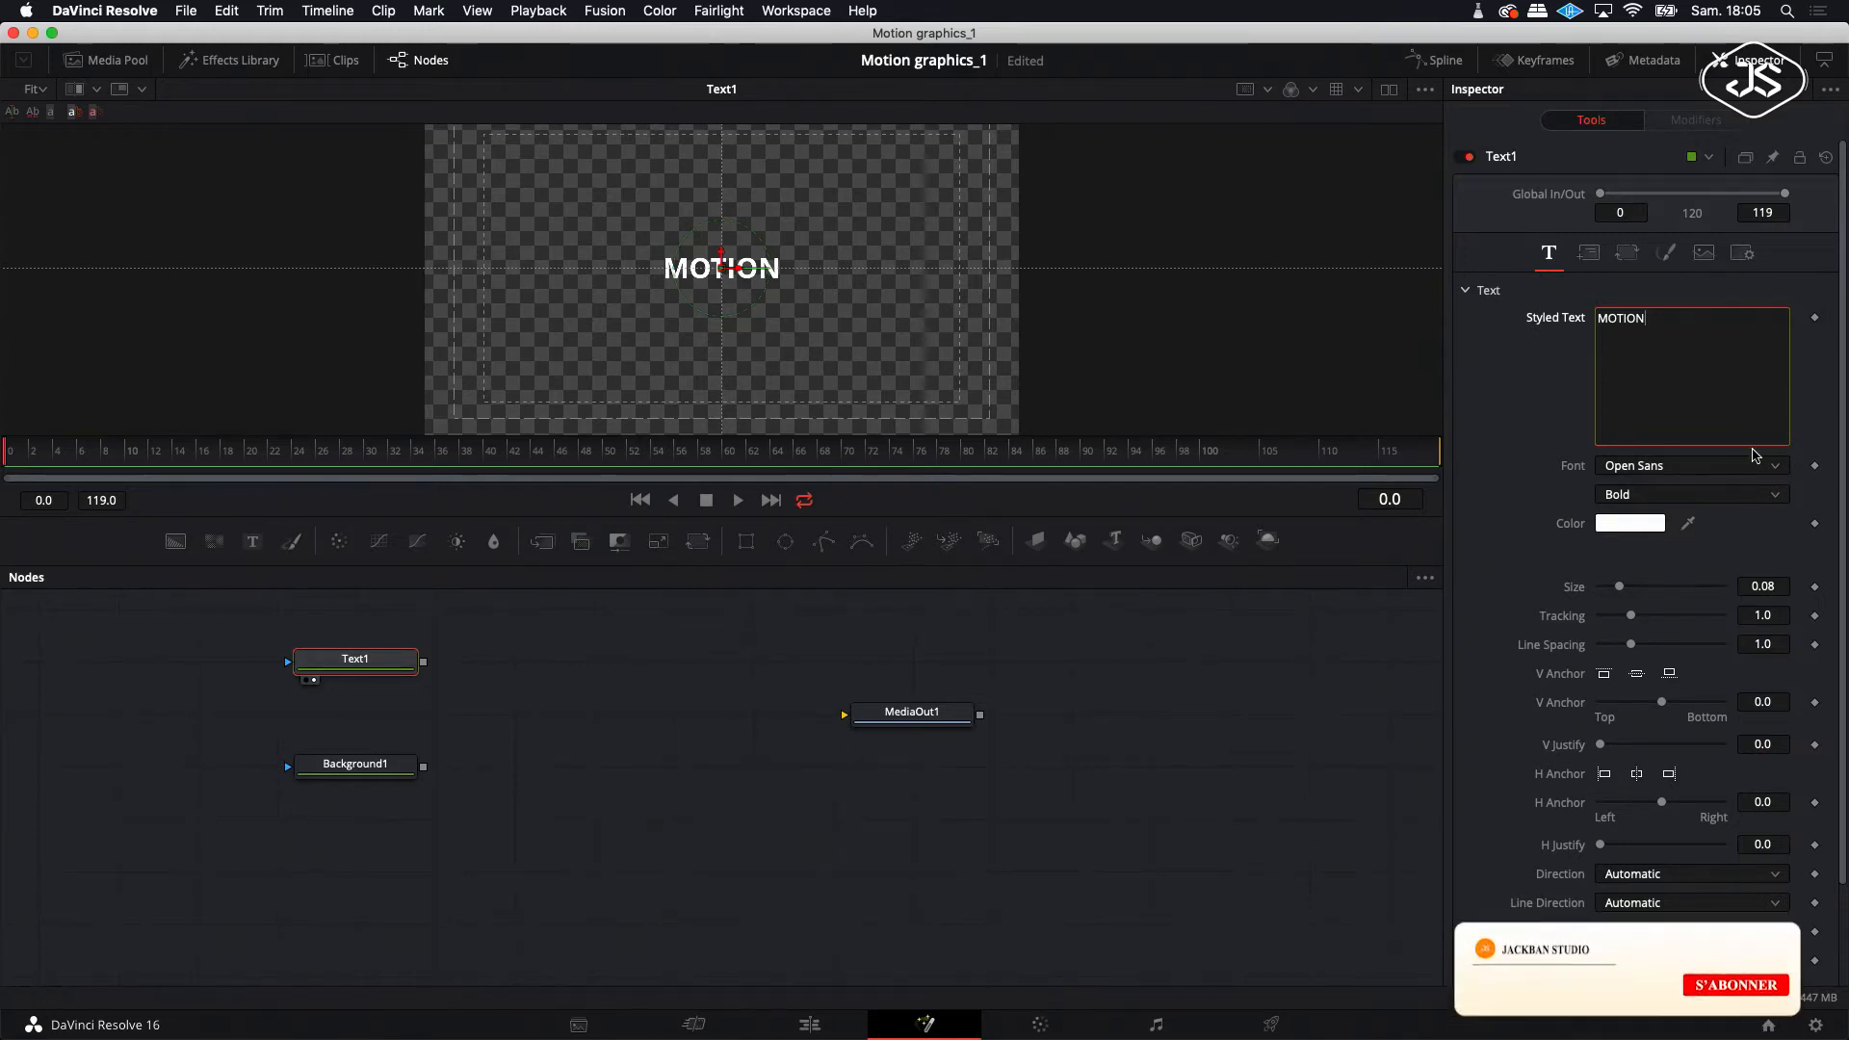
- Set the MOTION text's font to Tahoma and move the text slightly above the frame centre
left_click(1775, 466)
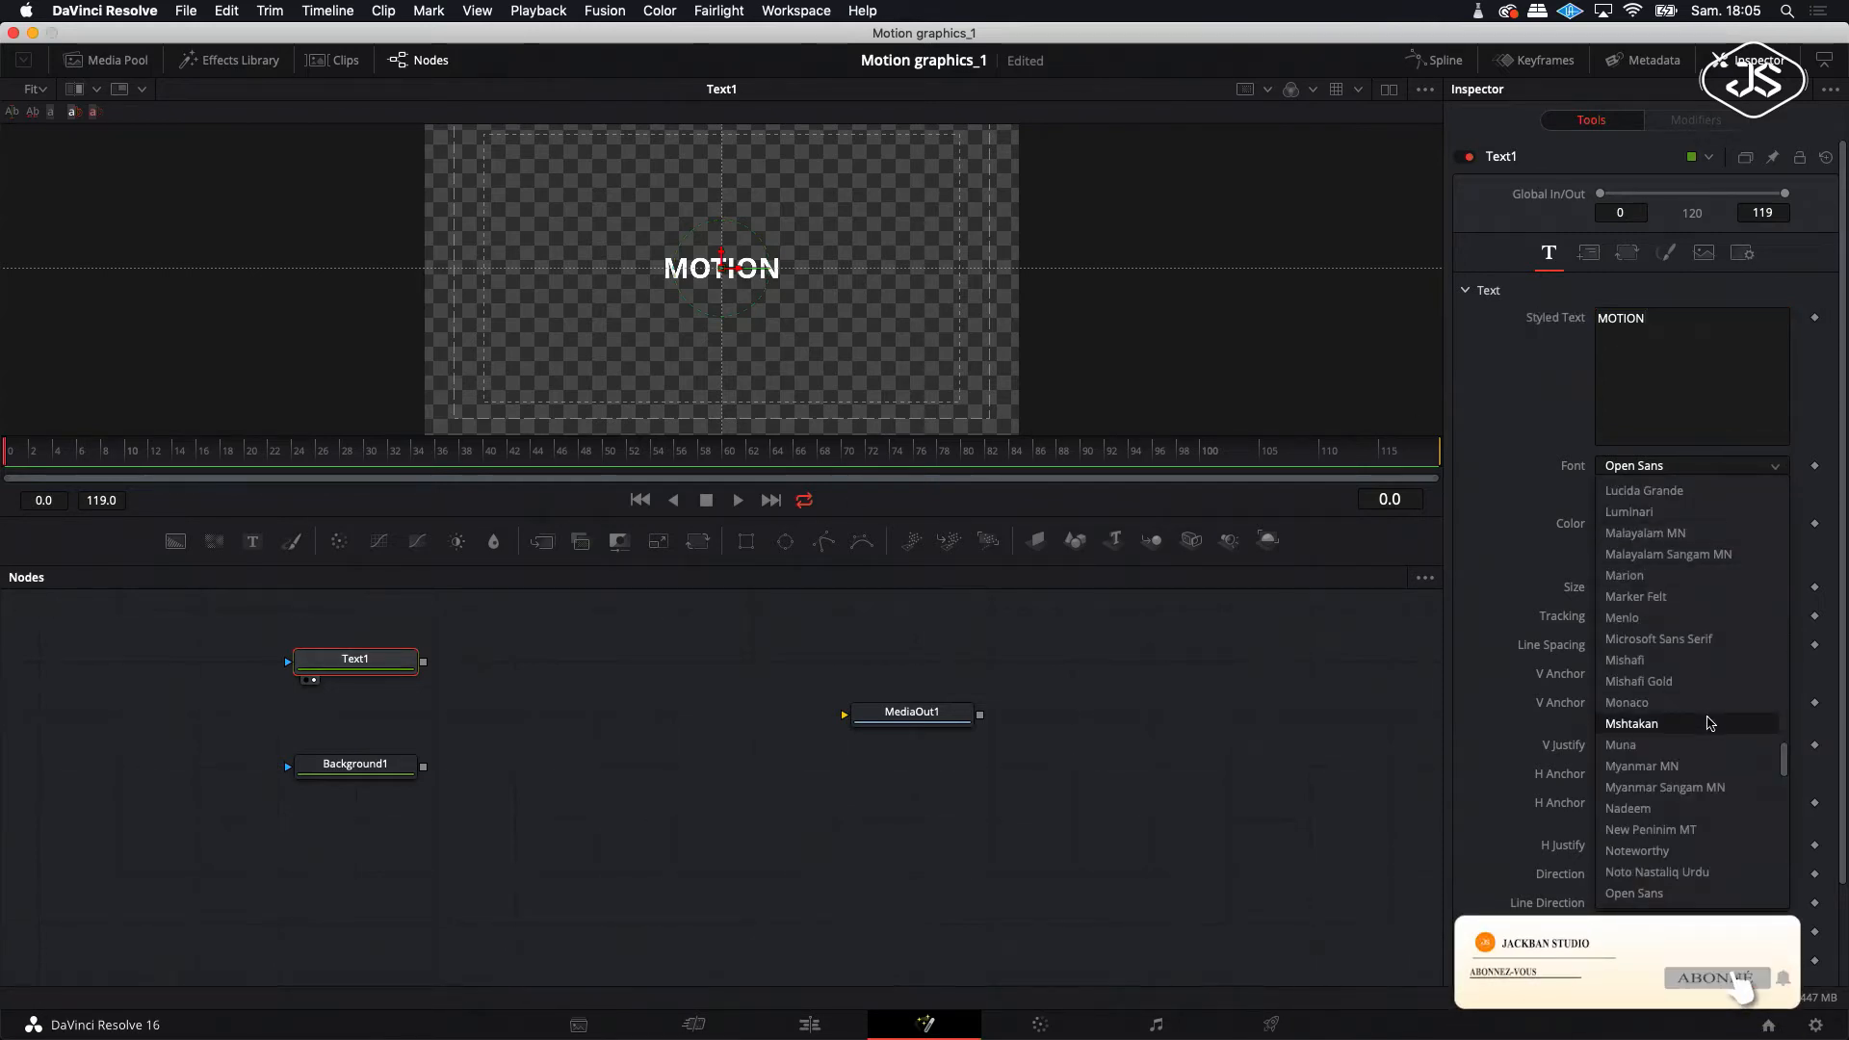
scroll(1697, 720, "down", 15)
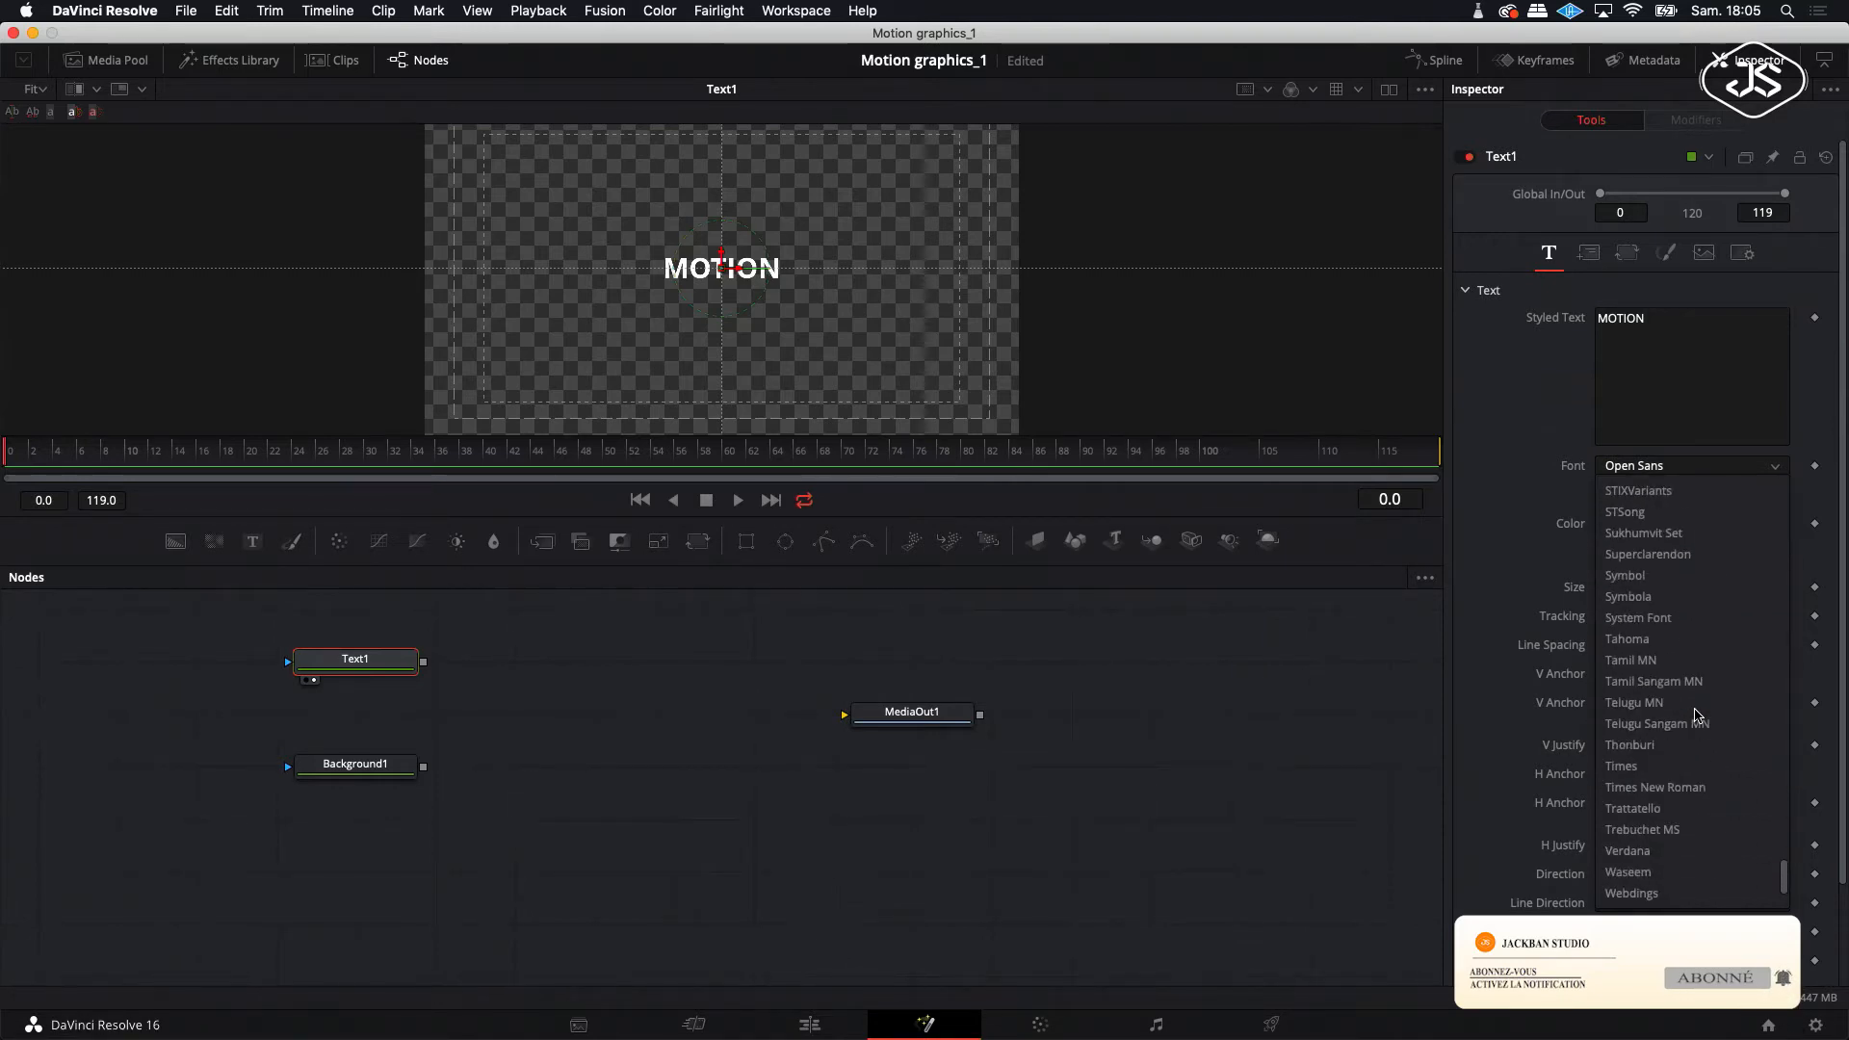
scroll(1645, 627, "down", 1)
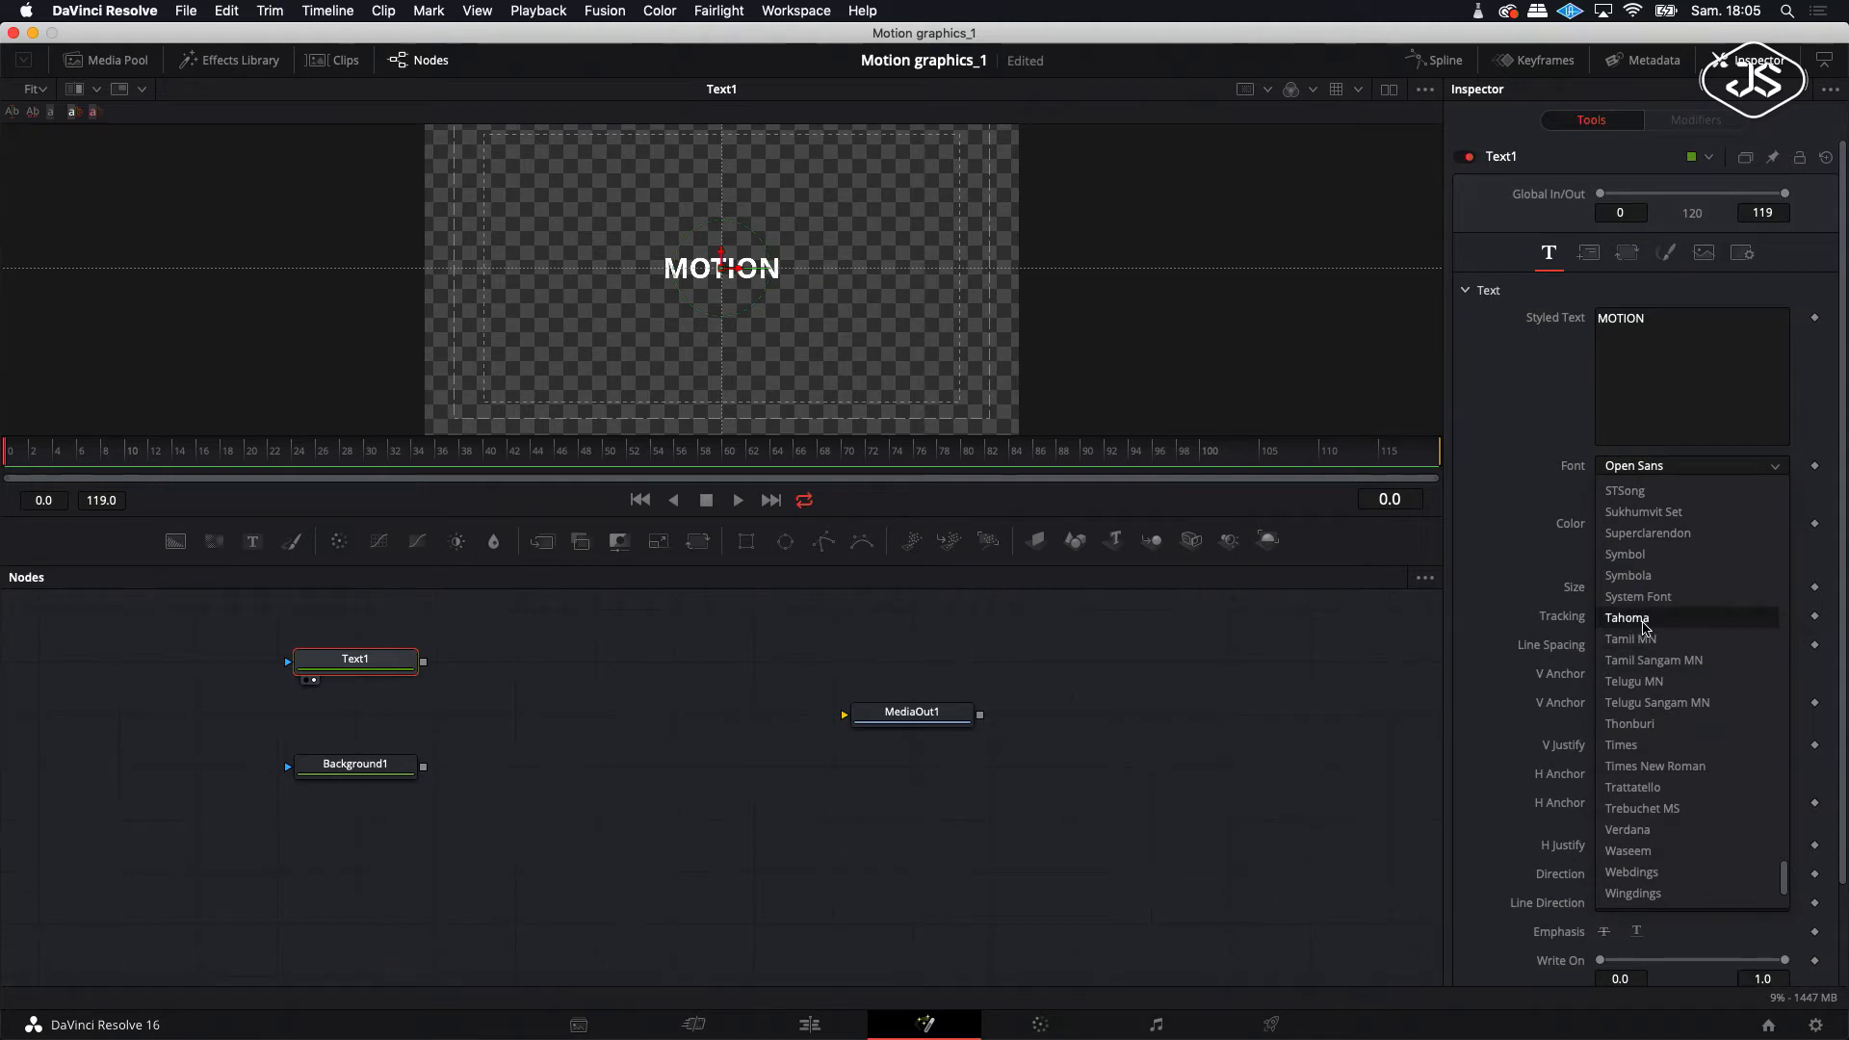
left_click(1644, 620)
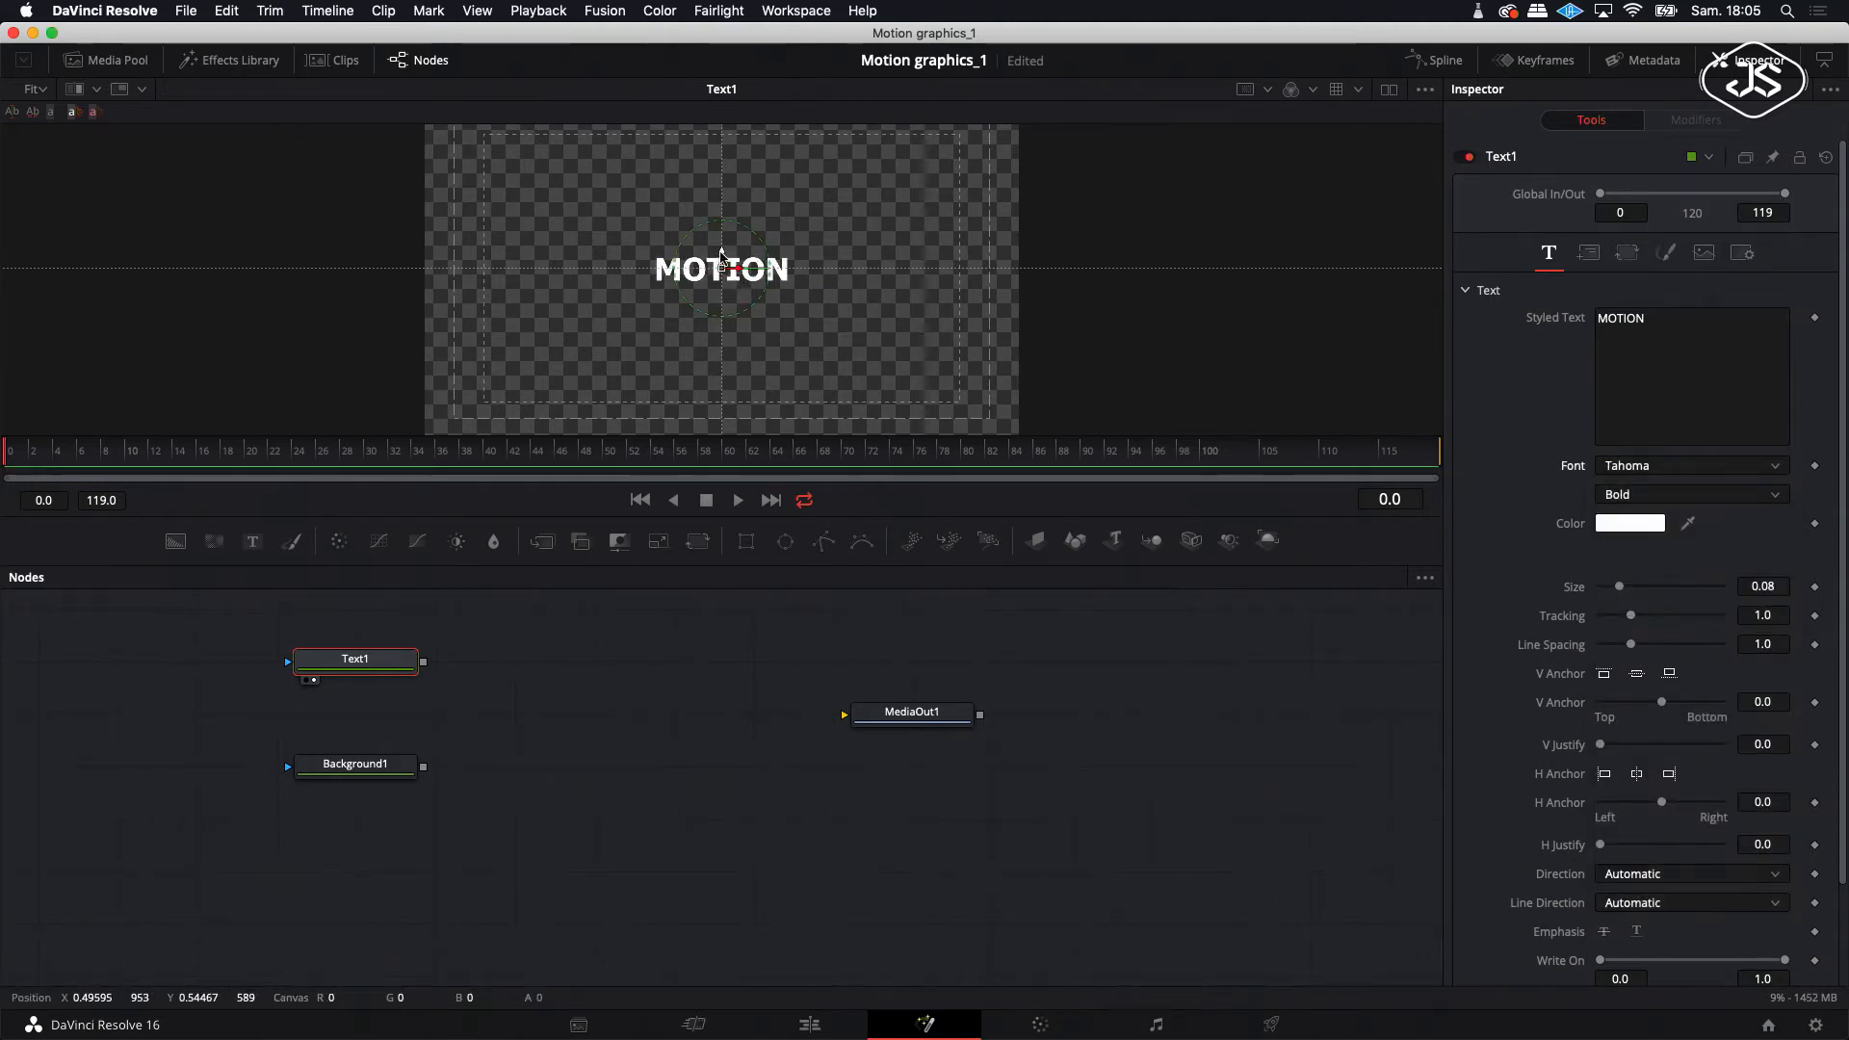
left_click_drag(722, 259, 724, 244)
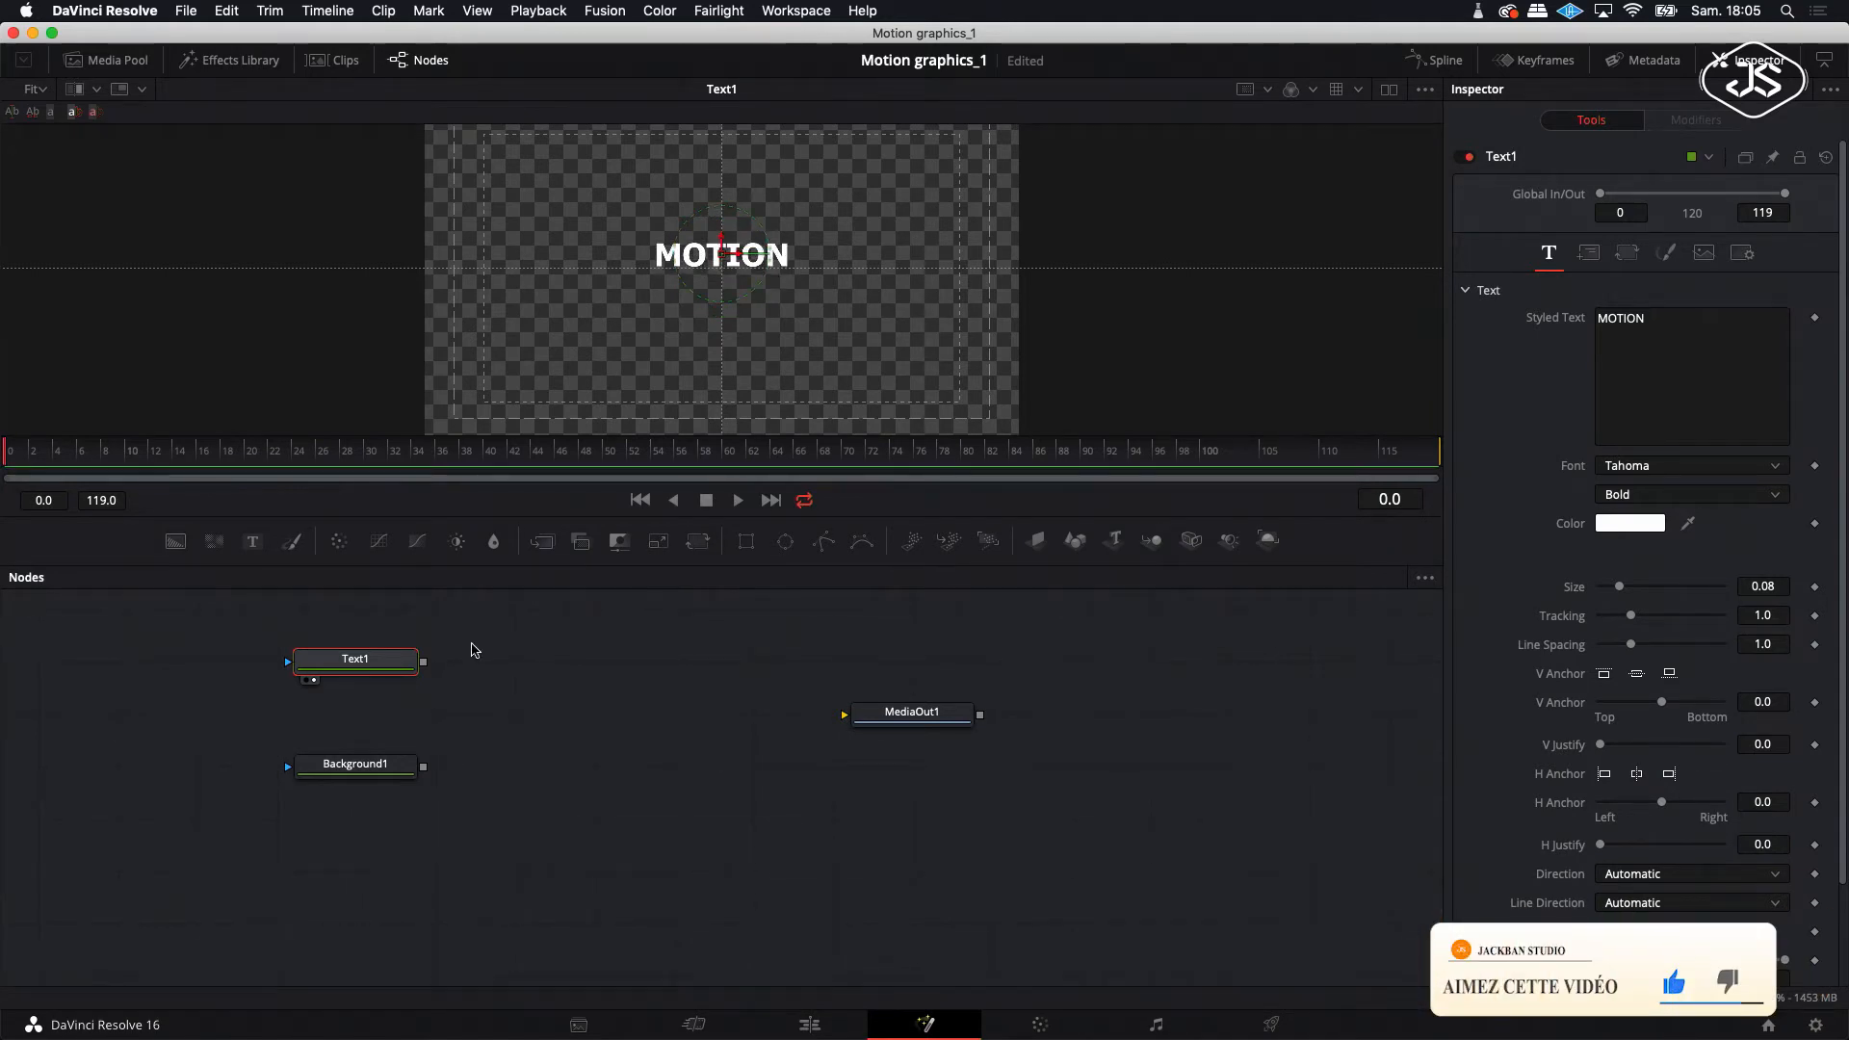
- Stretch the MOTION characters vertically to a Y size of about 2.126 and shift the text to just left of the centre line
left_click(1628, 255)
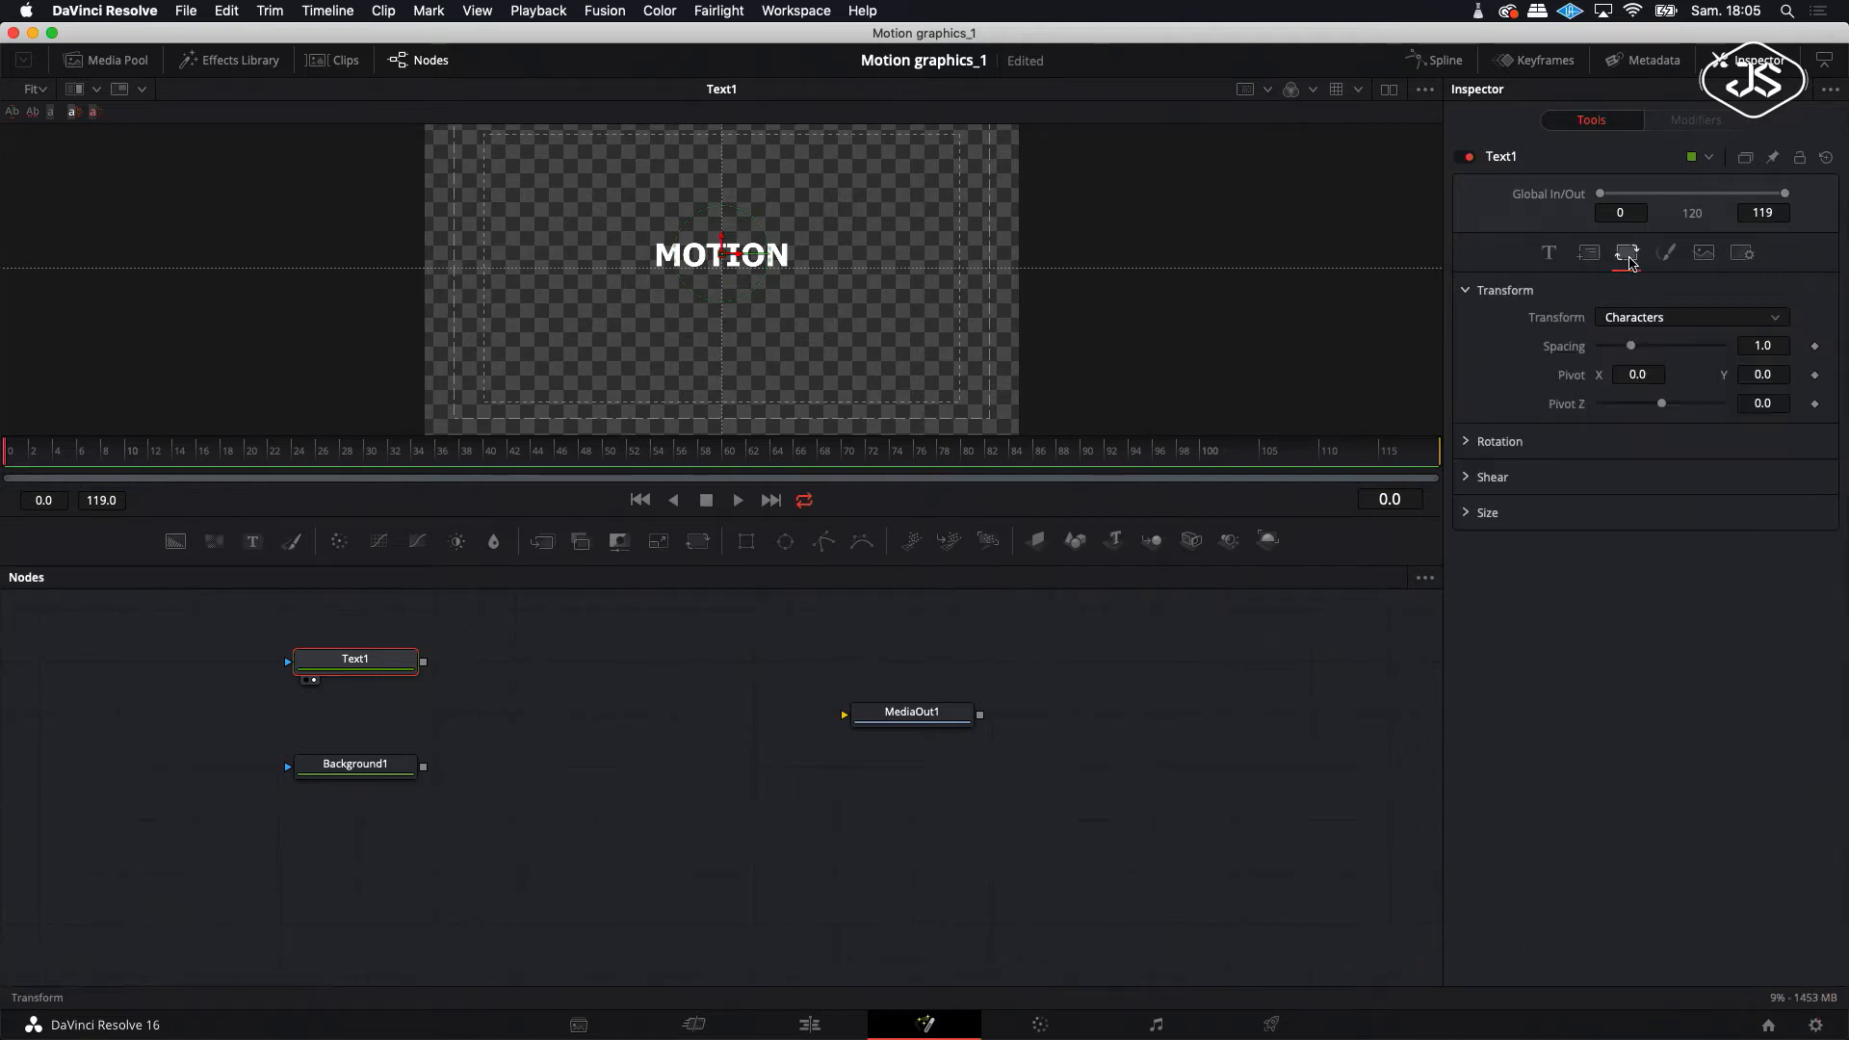
left_click(1466, 512)
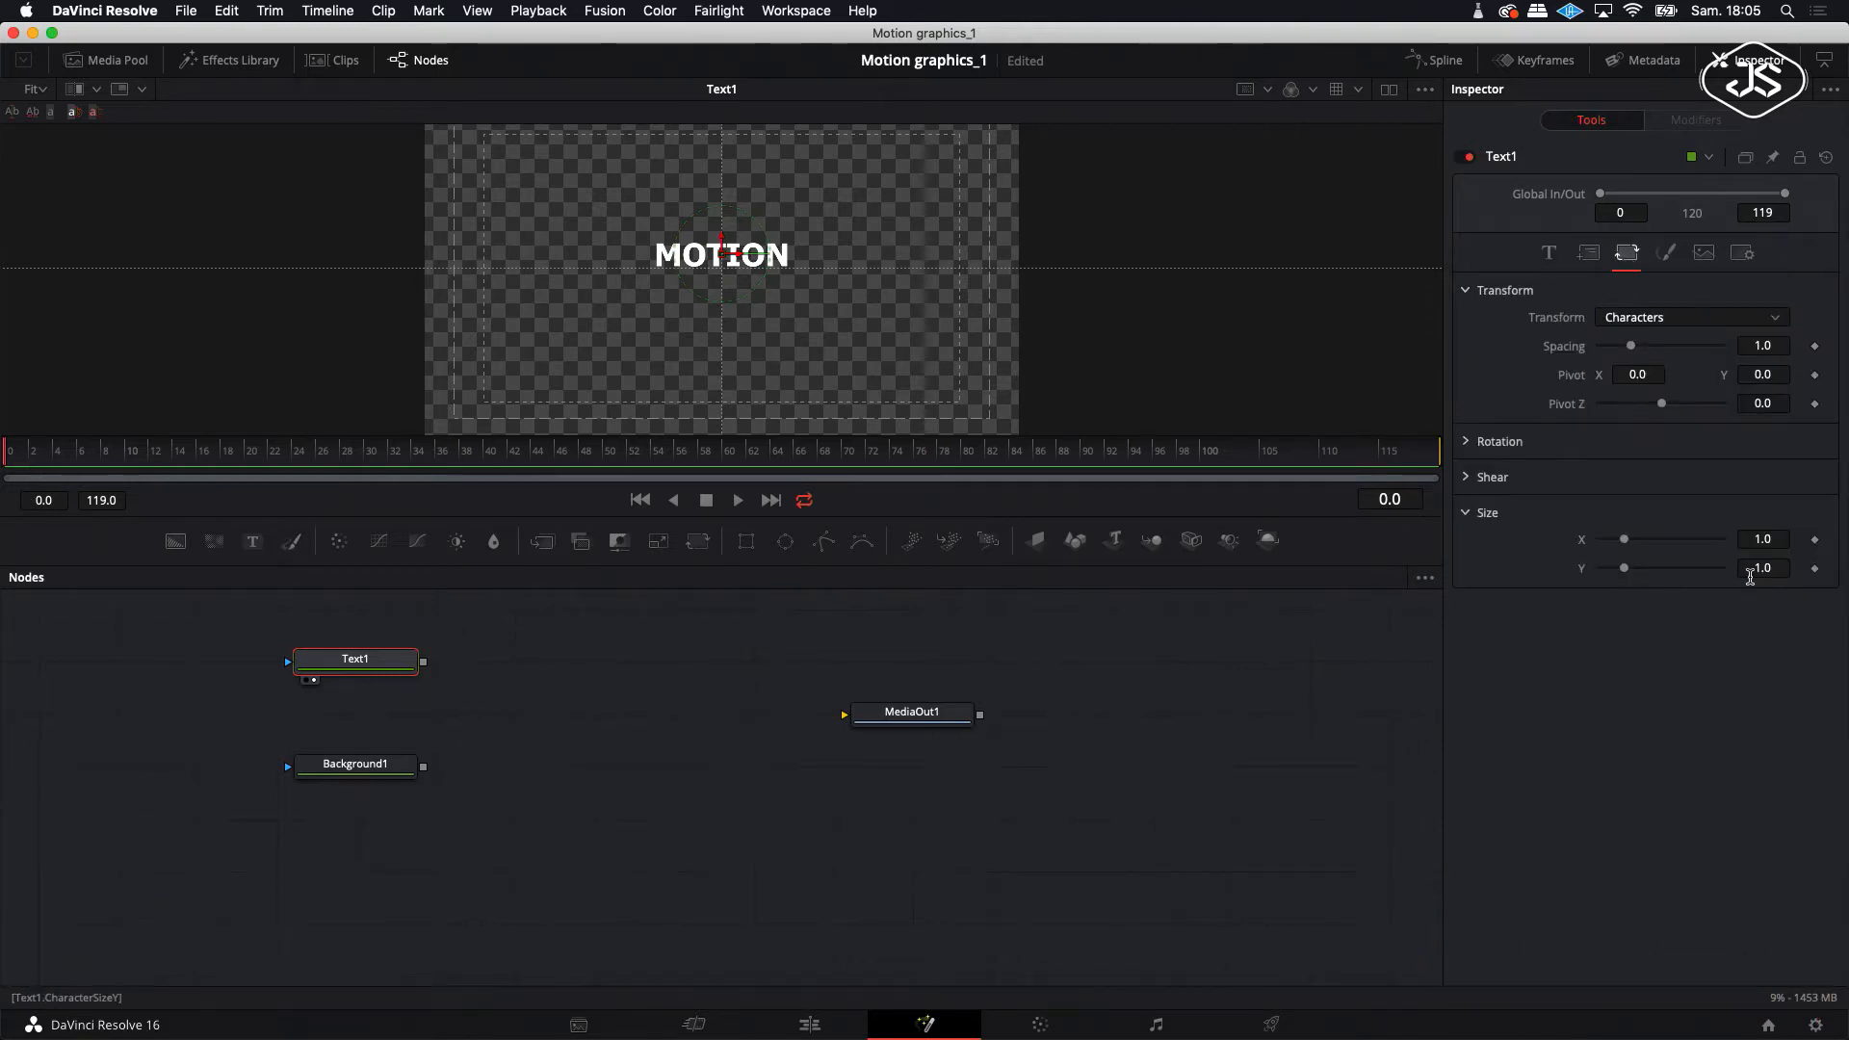
left_click_drag(1763, 569, 1770, 568)
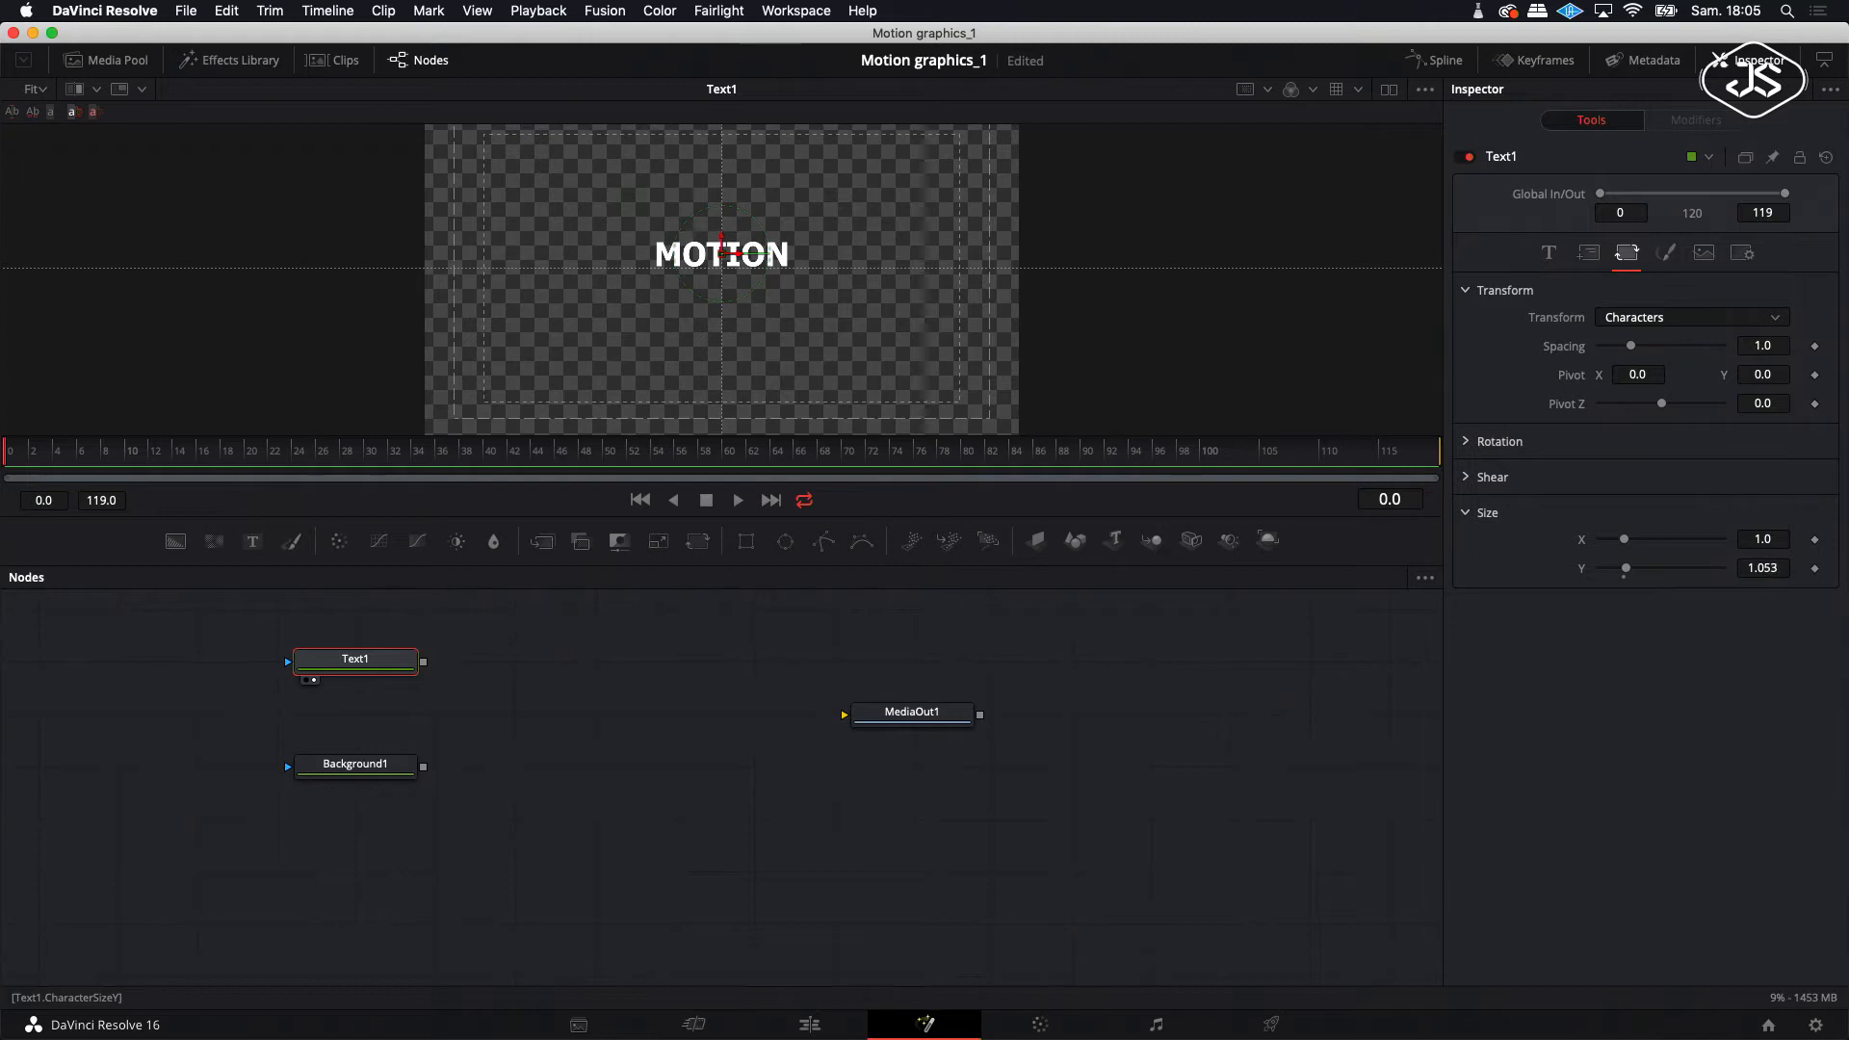
mouse_move(1625, 568)
left_mouse_down()
mouse_move(1668, 571)
mouse_move(1654, 579)
left_mouse_up()
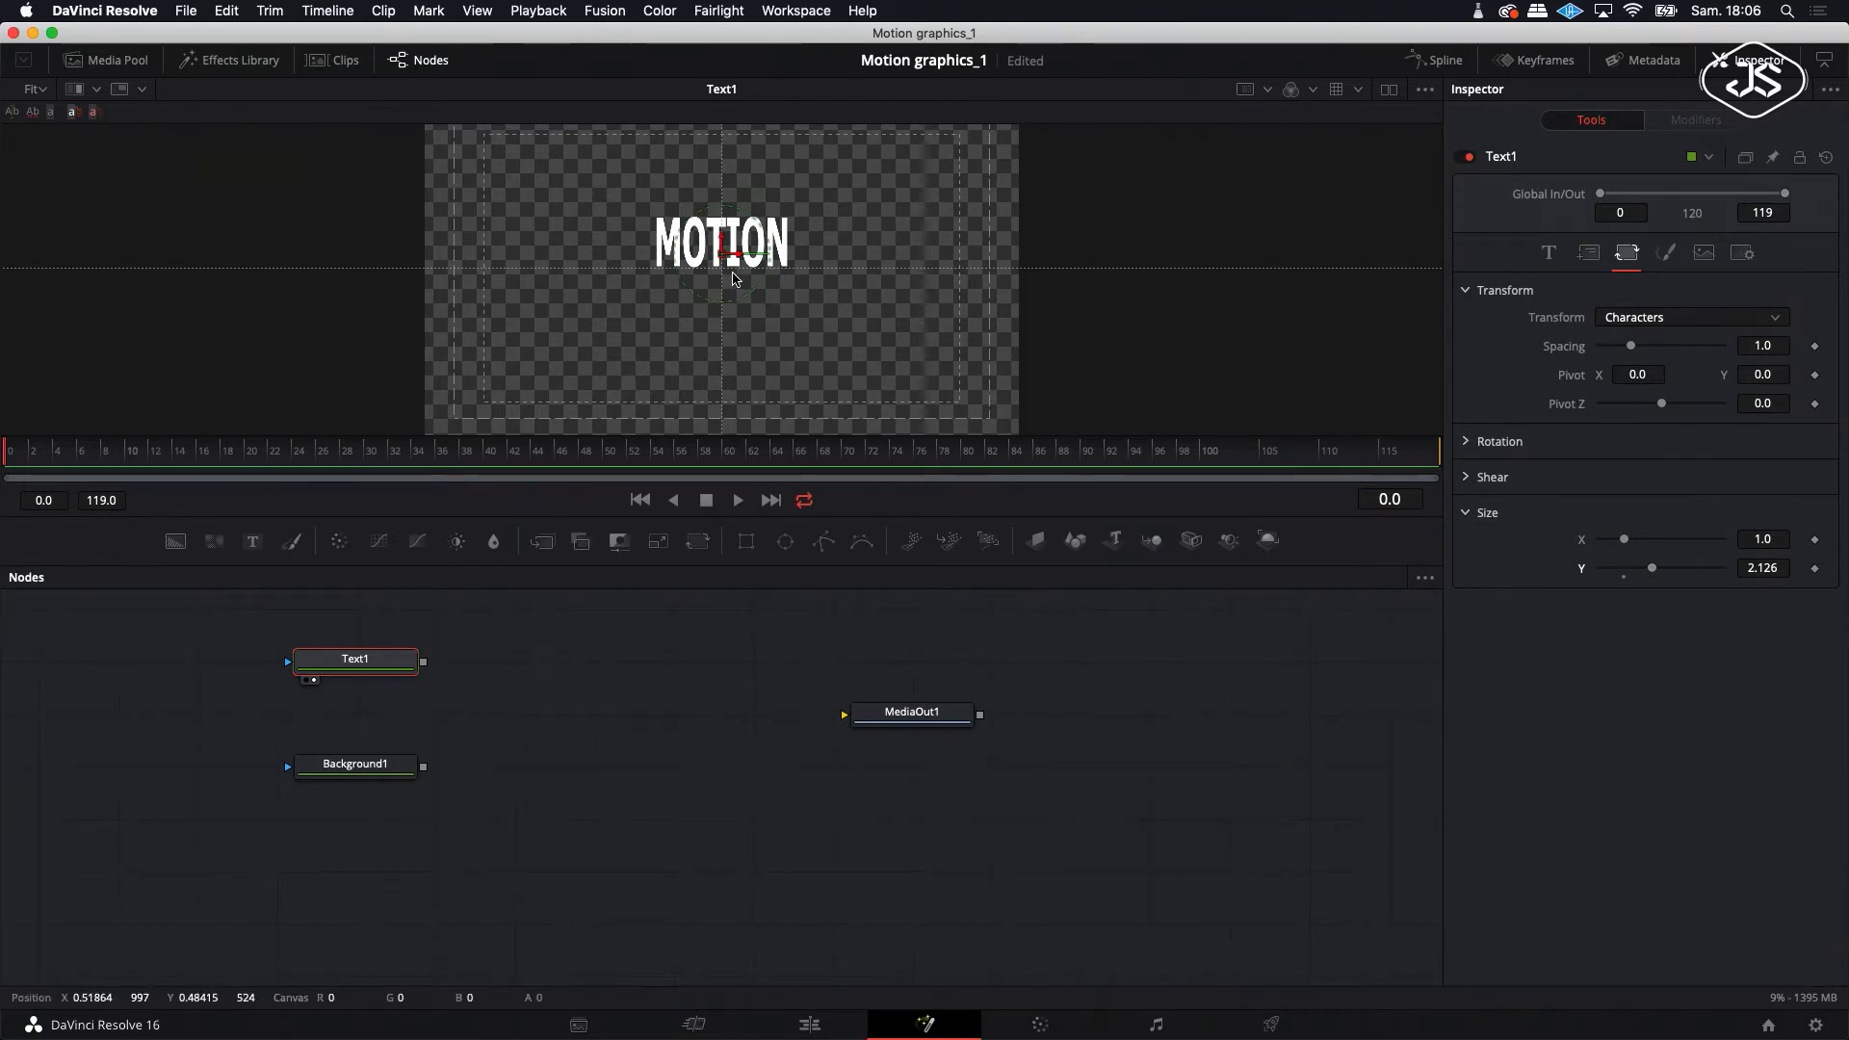
left_click_drag(737, 260, 671, 260)
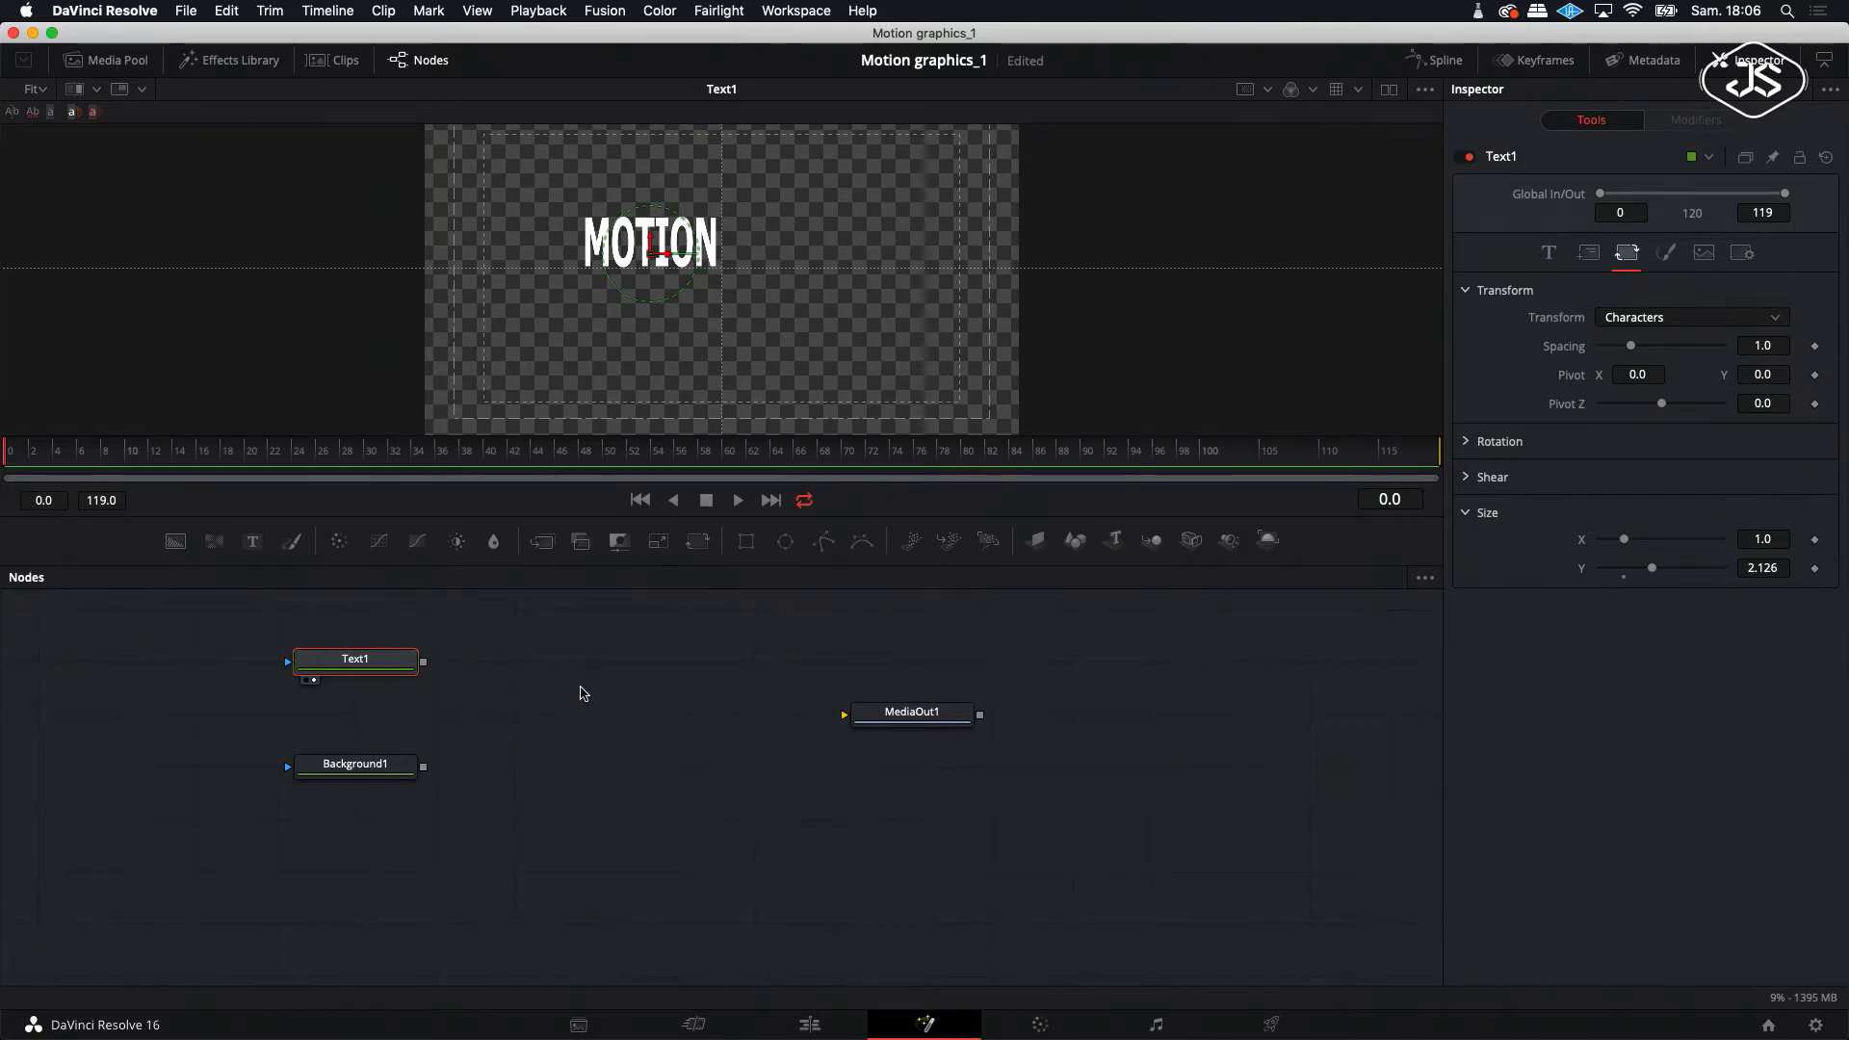
- Duplicate the Text1 node, merge the copy placed above Background1 with Text1, and show the merge in the viewer
right_click(376, 663)
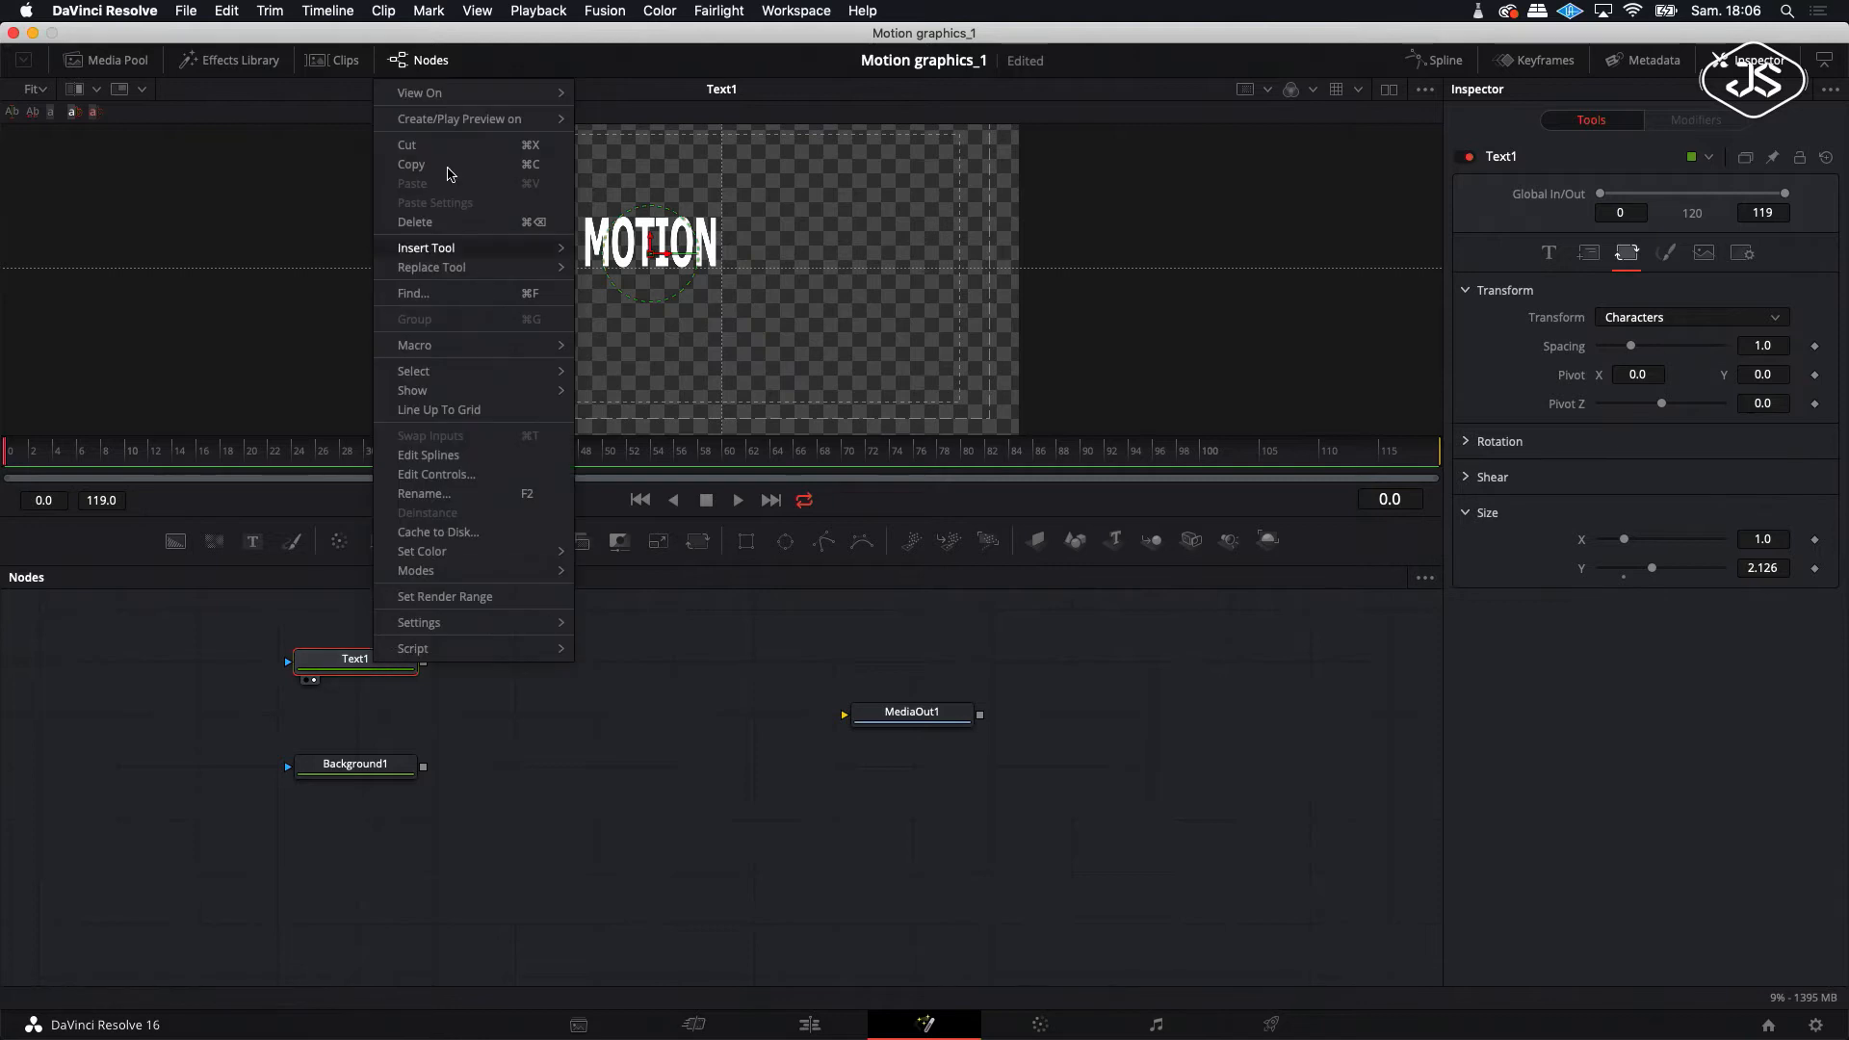
left_click(433, 168)
right_click(502, 692)
left_click(472, 671)
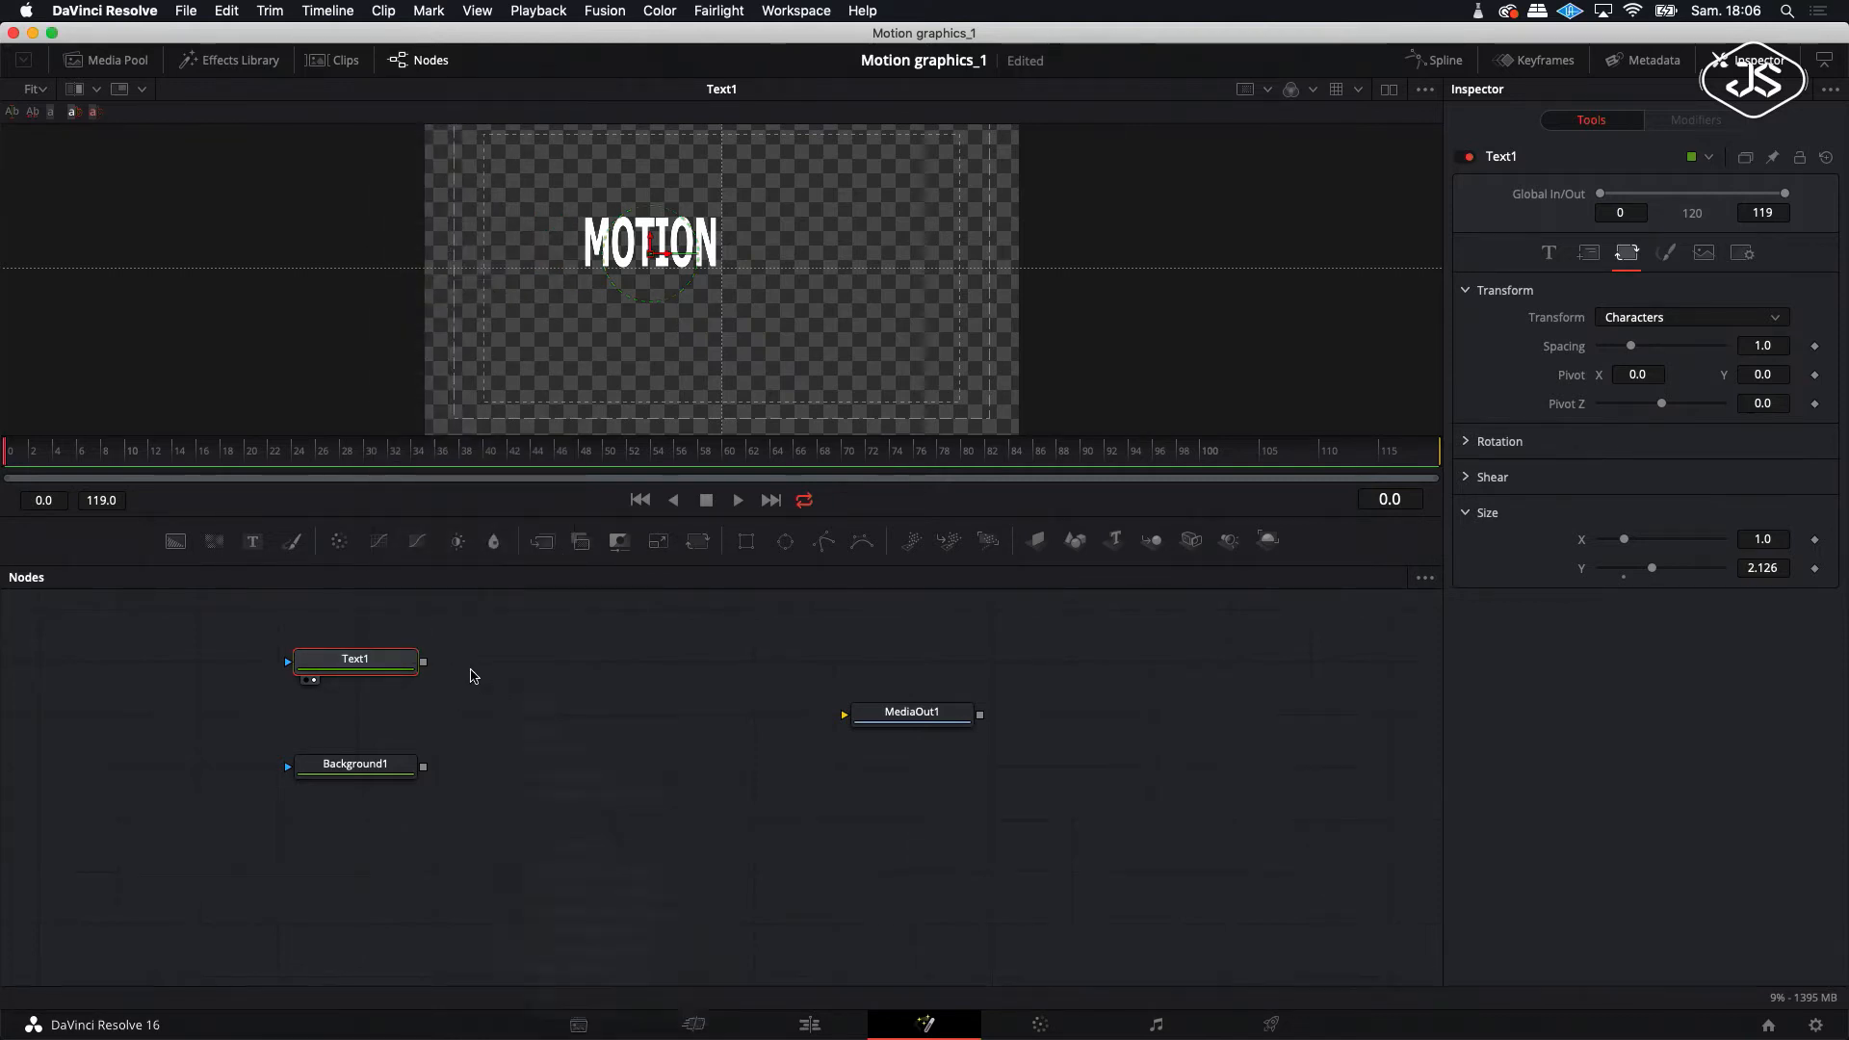
right_click(492, 671)
left_click(556, 971)
left_click_drag(539, 665, 426, 714)
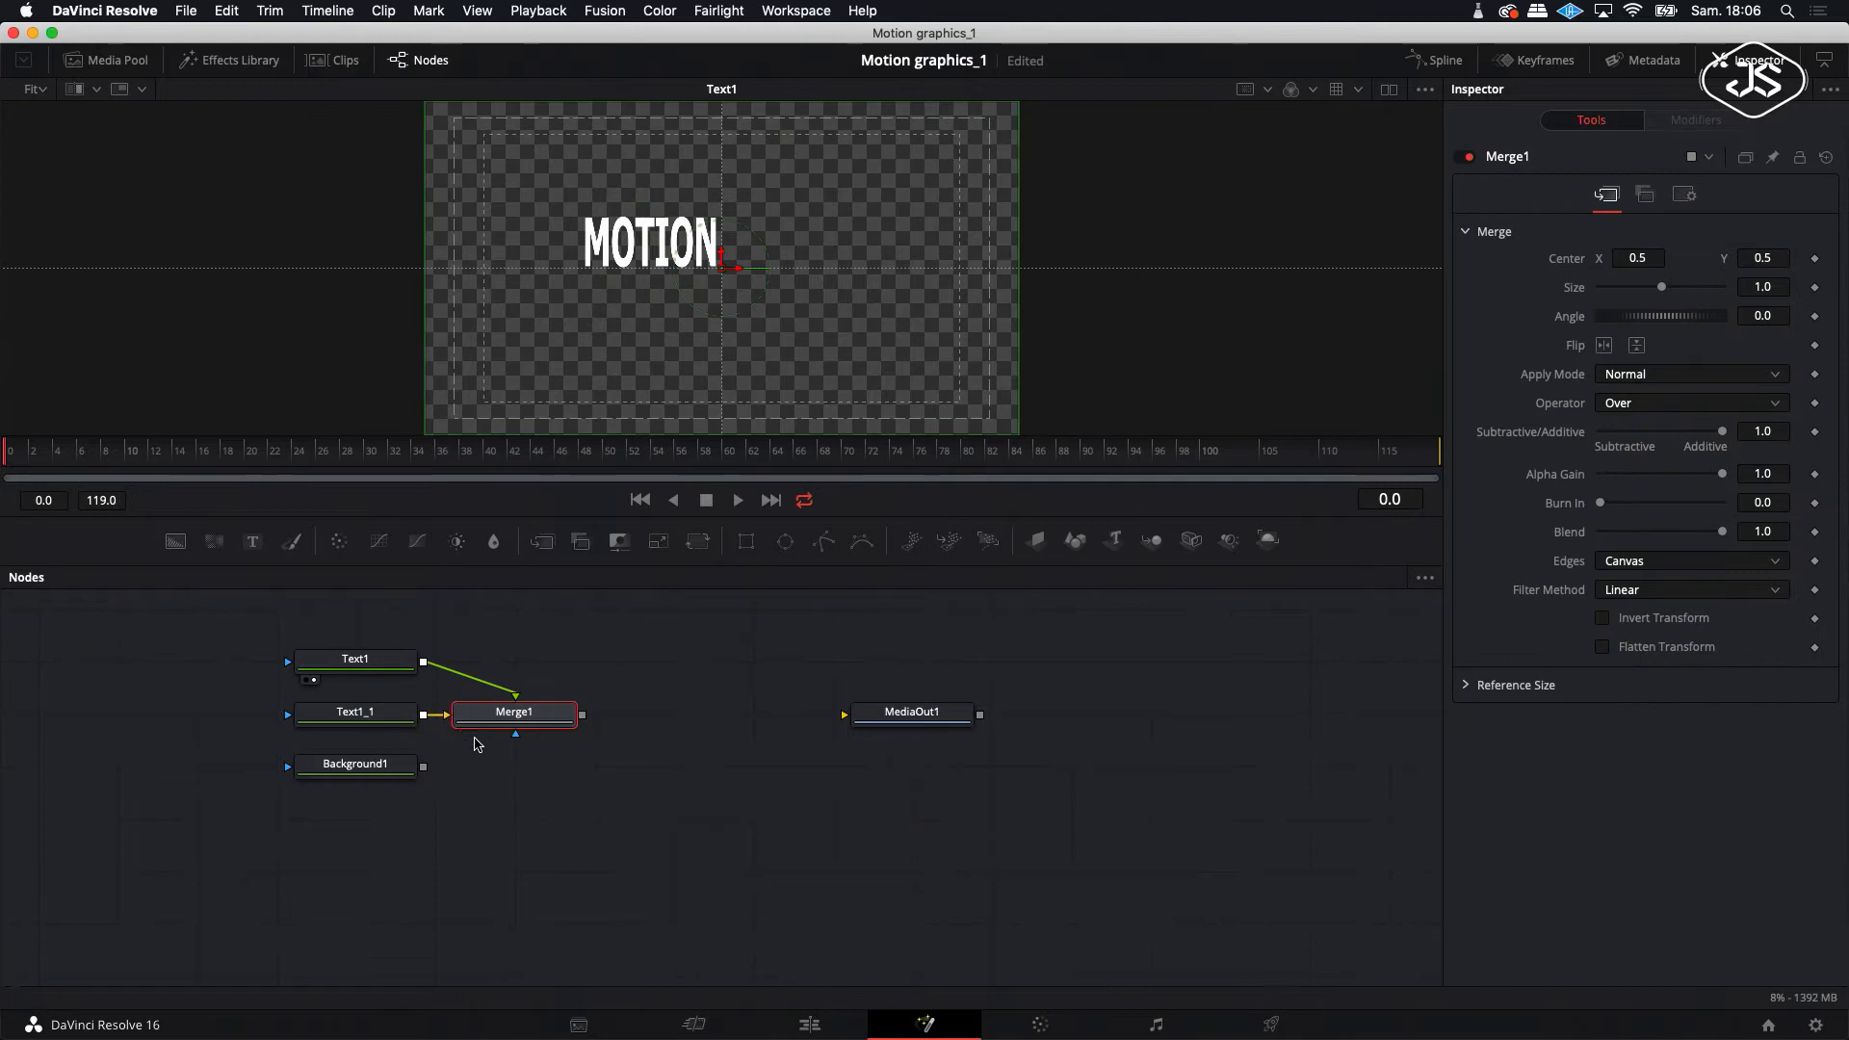
left_click(472, 734)
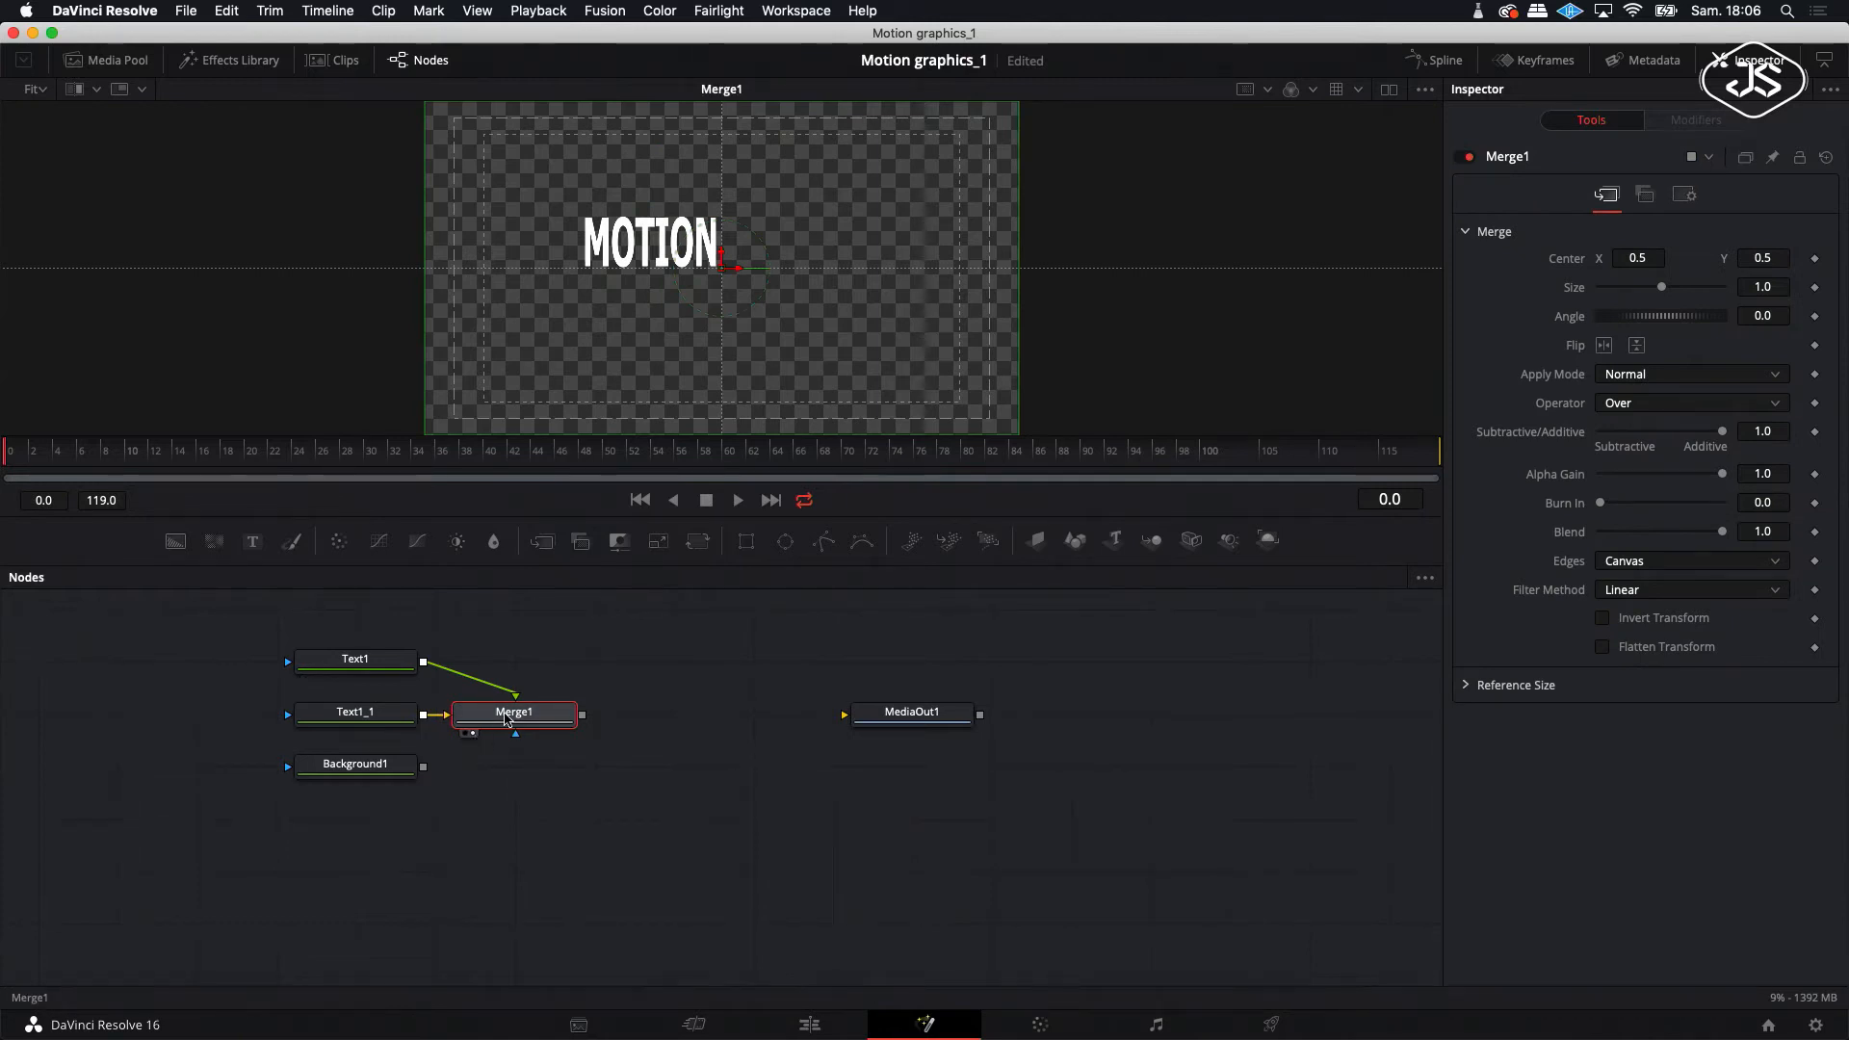
- Change the copied text node's styled text to GRAPHICS and position it to the right of MOTION in the frame
left_click(356, 717)
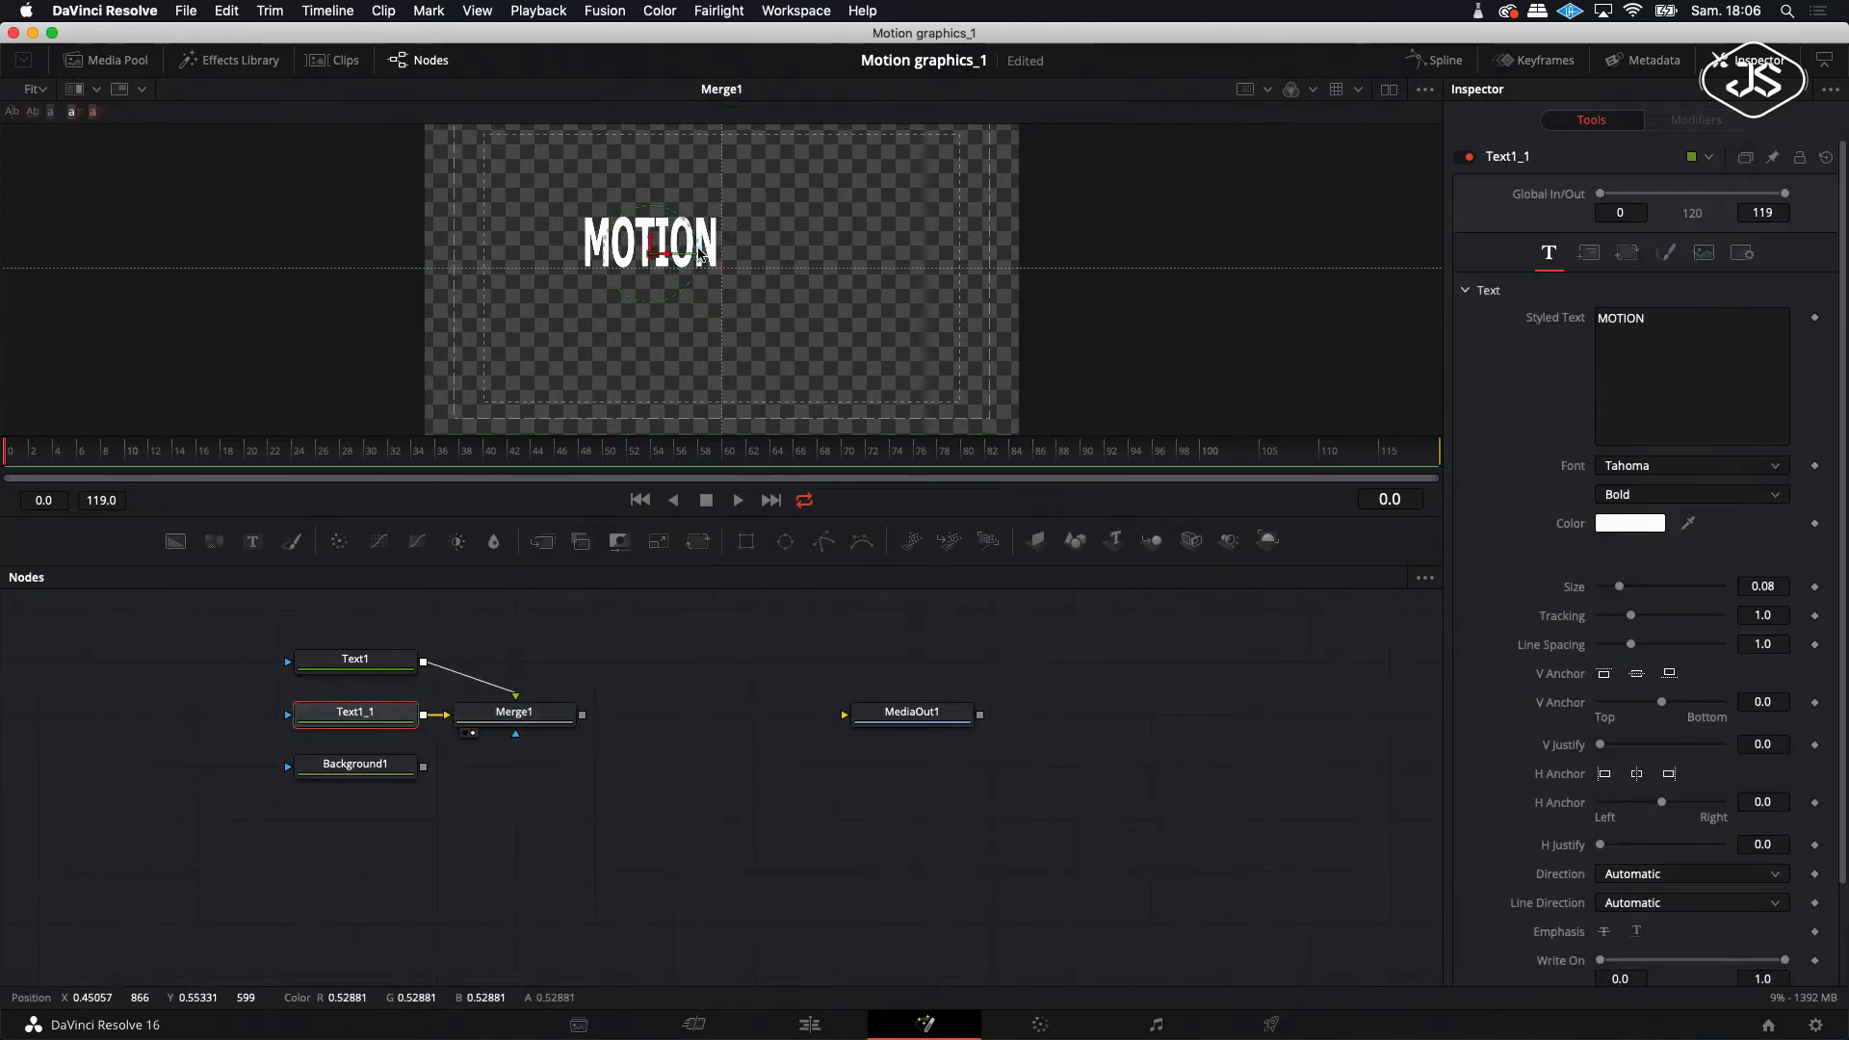
left_click_drag(668, 258, 811, 260)
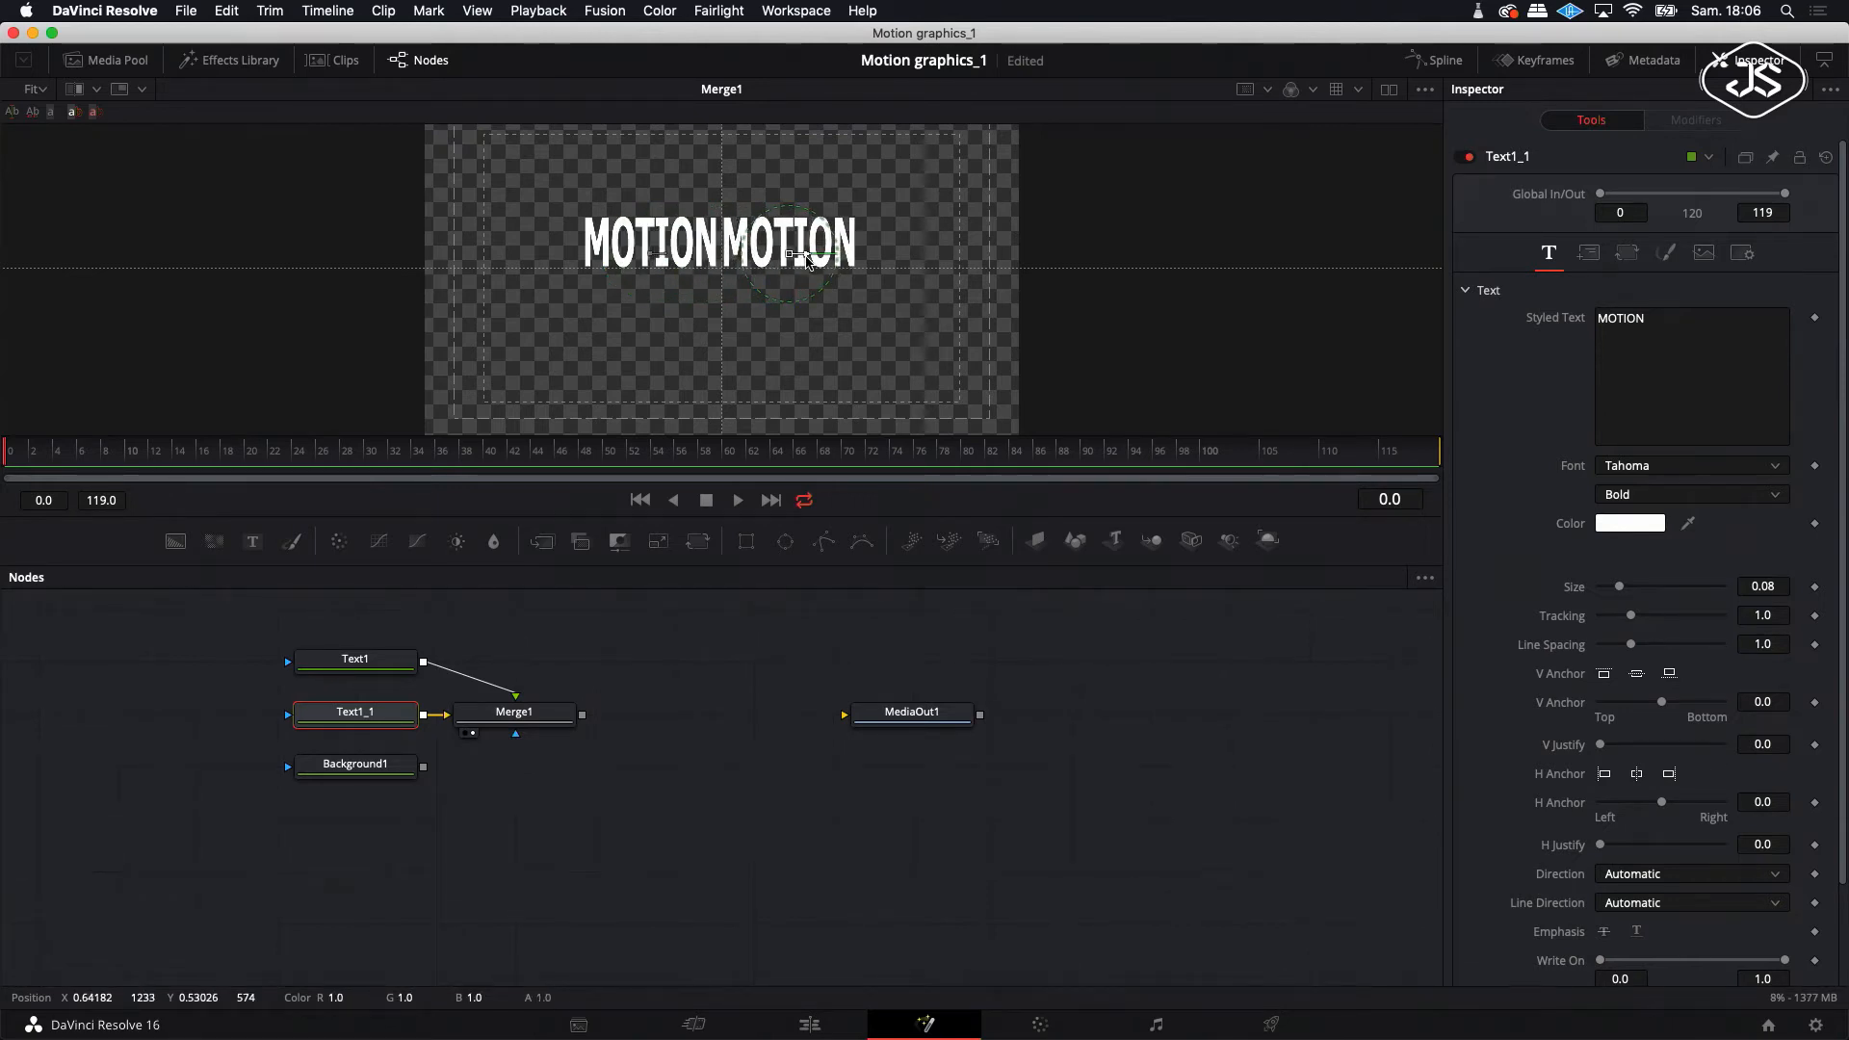
left_click_drag(1654, 320, 1588, 317)
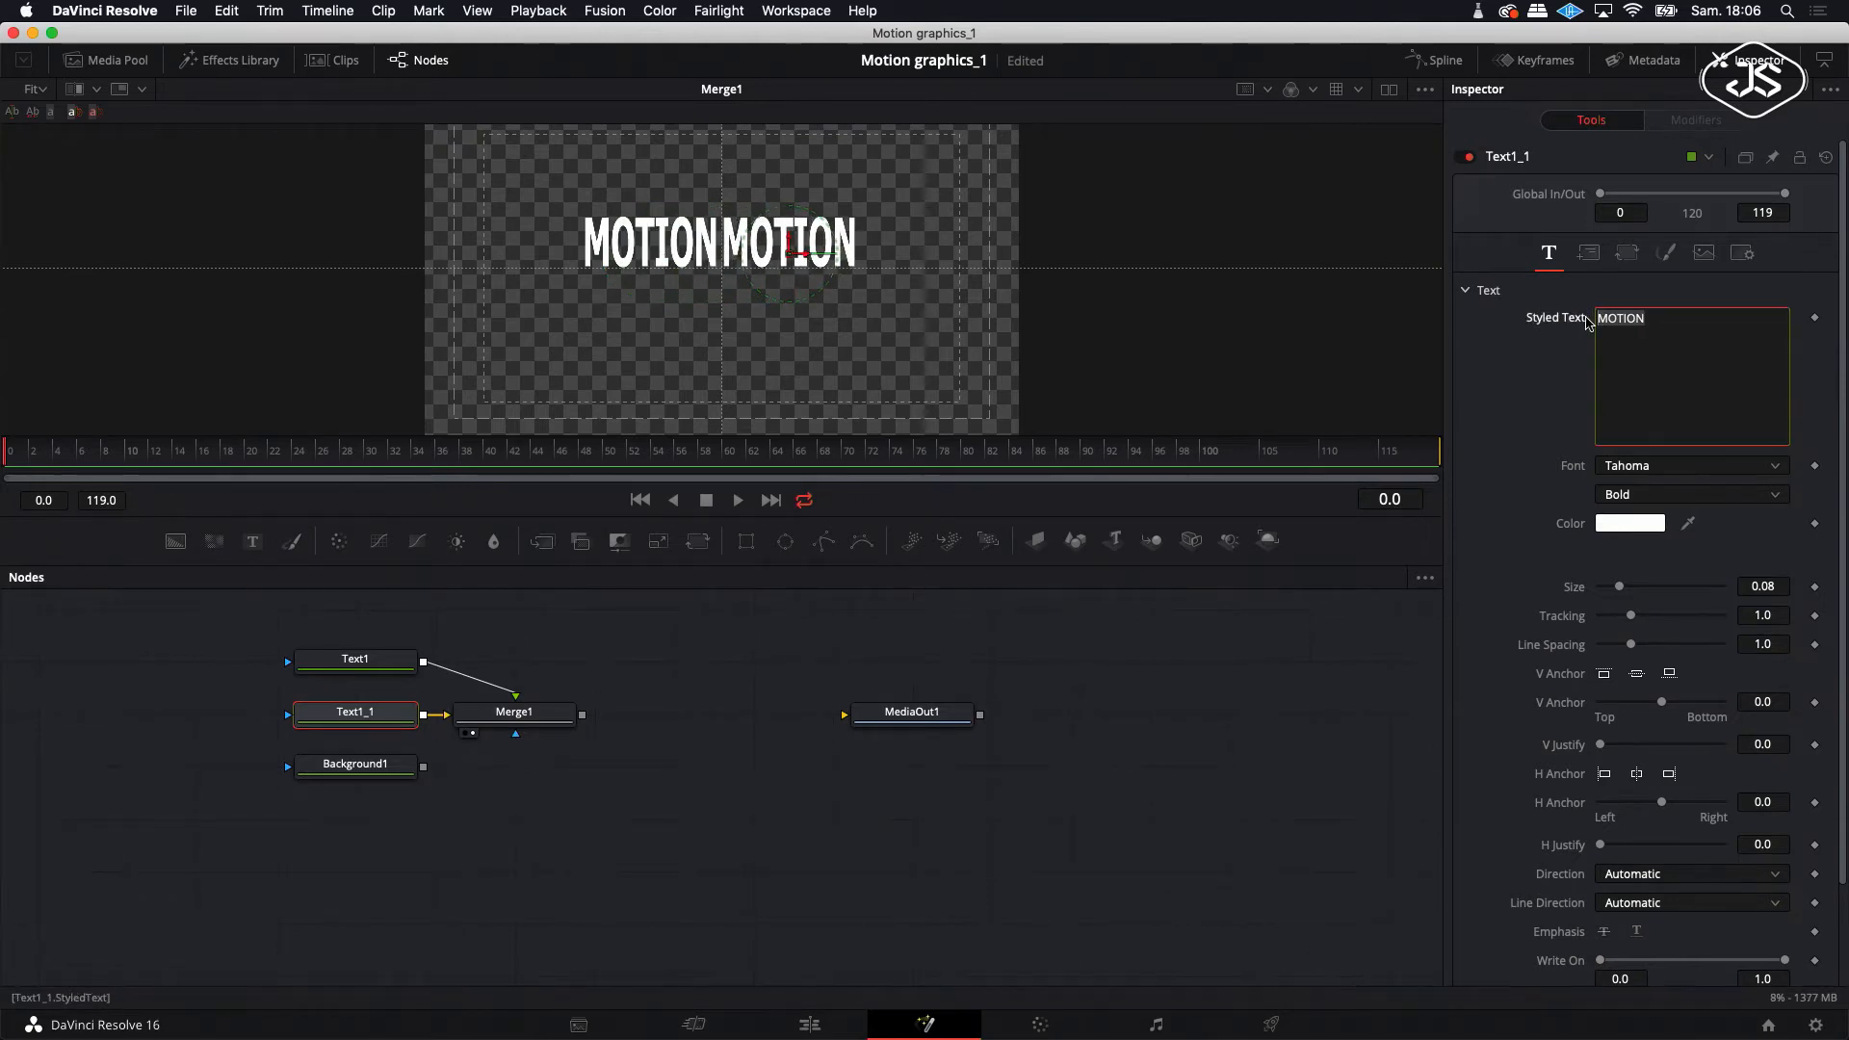
type("GRAPHICS")
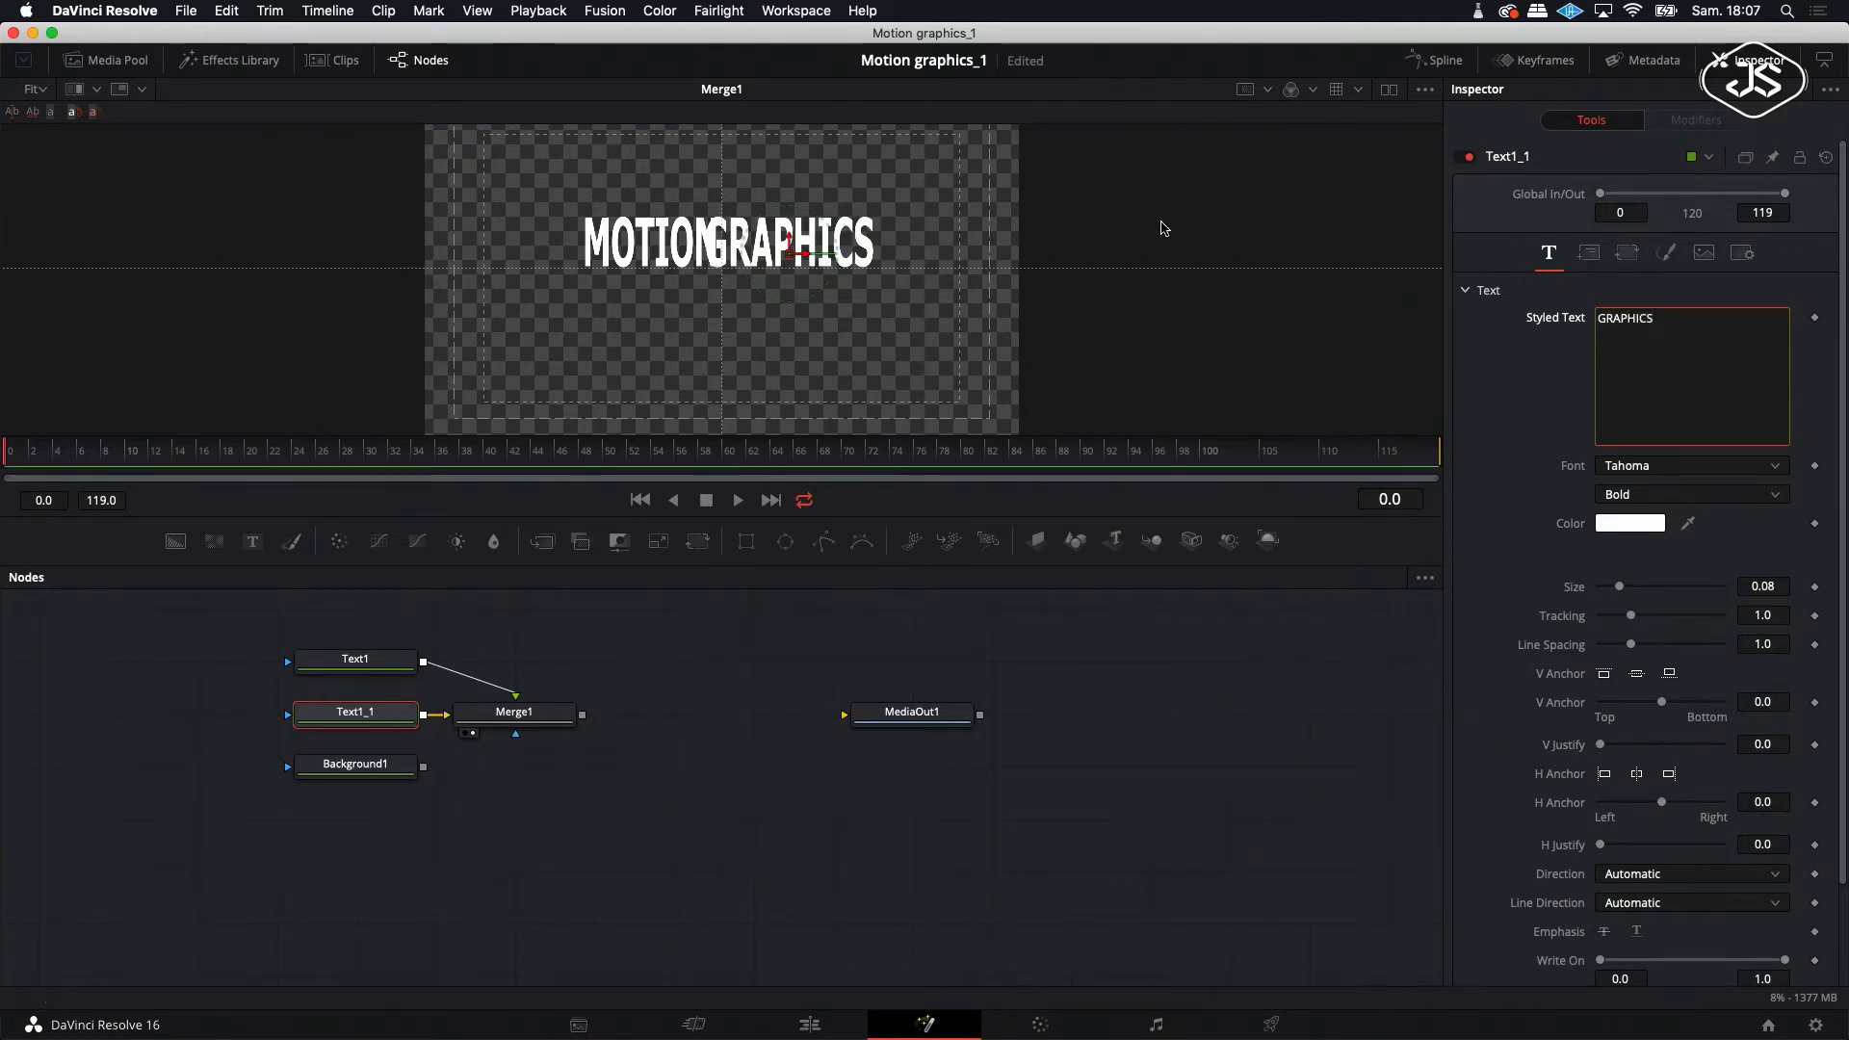
left_click_drag(807, 256, 827, 258)
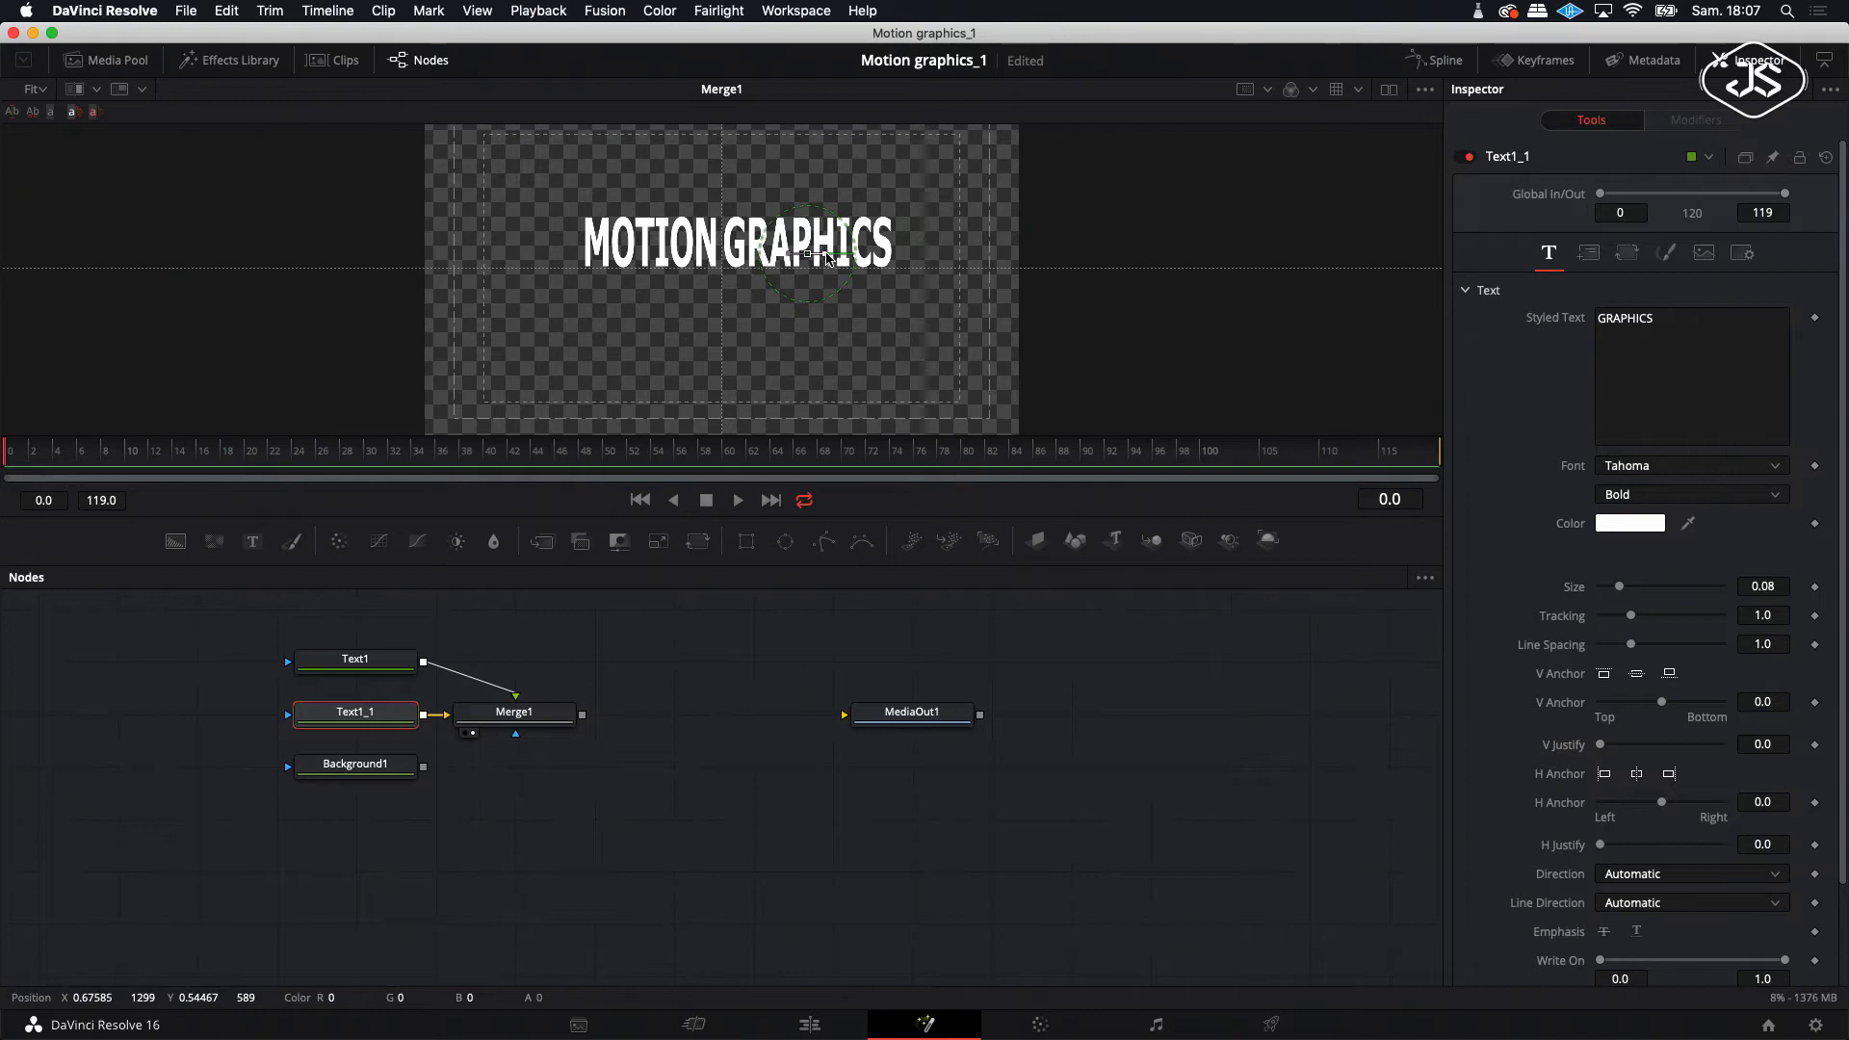
- Set the GRAPHICS text's font style to Regular and move it close against the end of MOTION
left_click(1777, 498)
left_click(1777, 501)
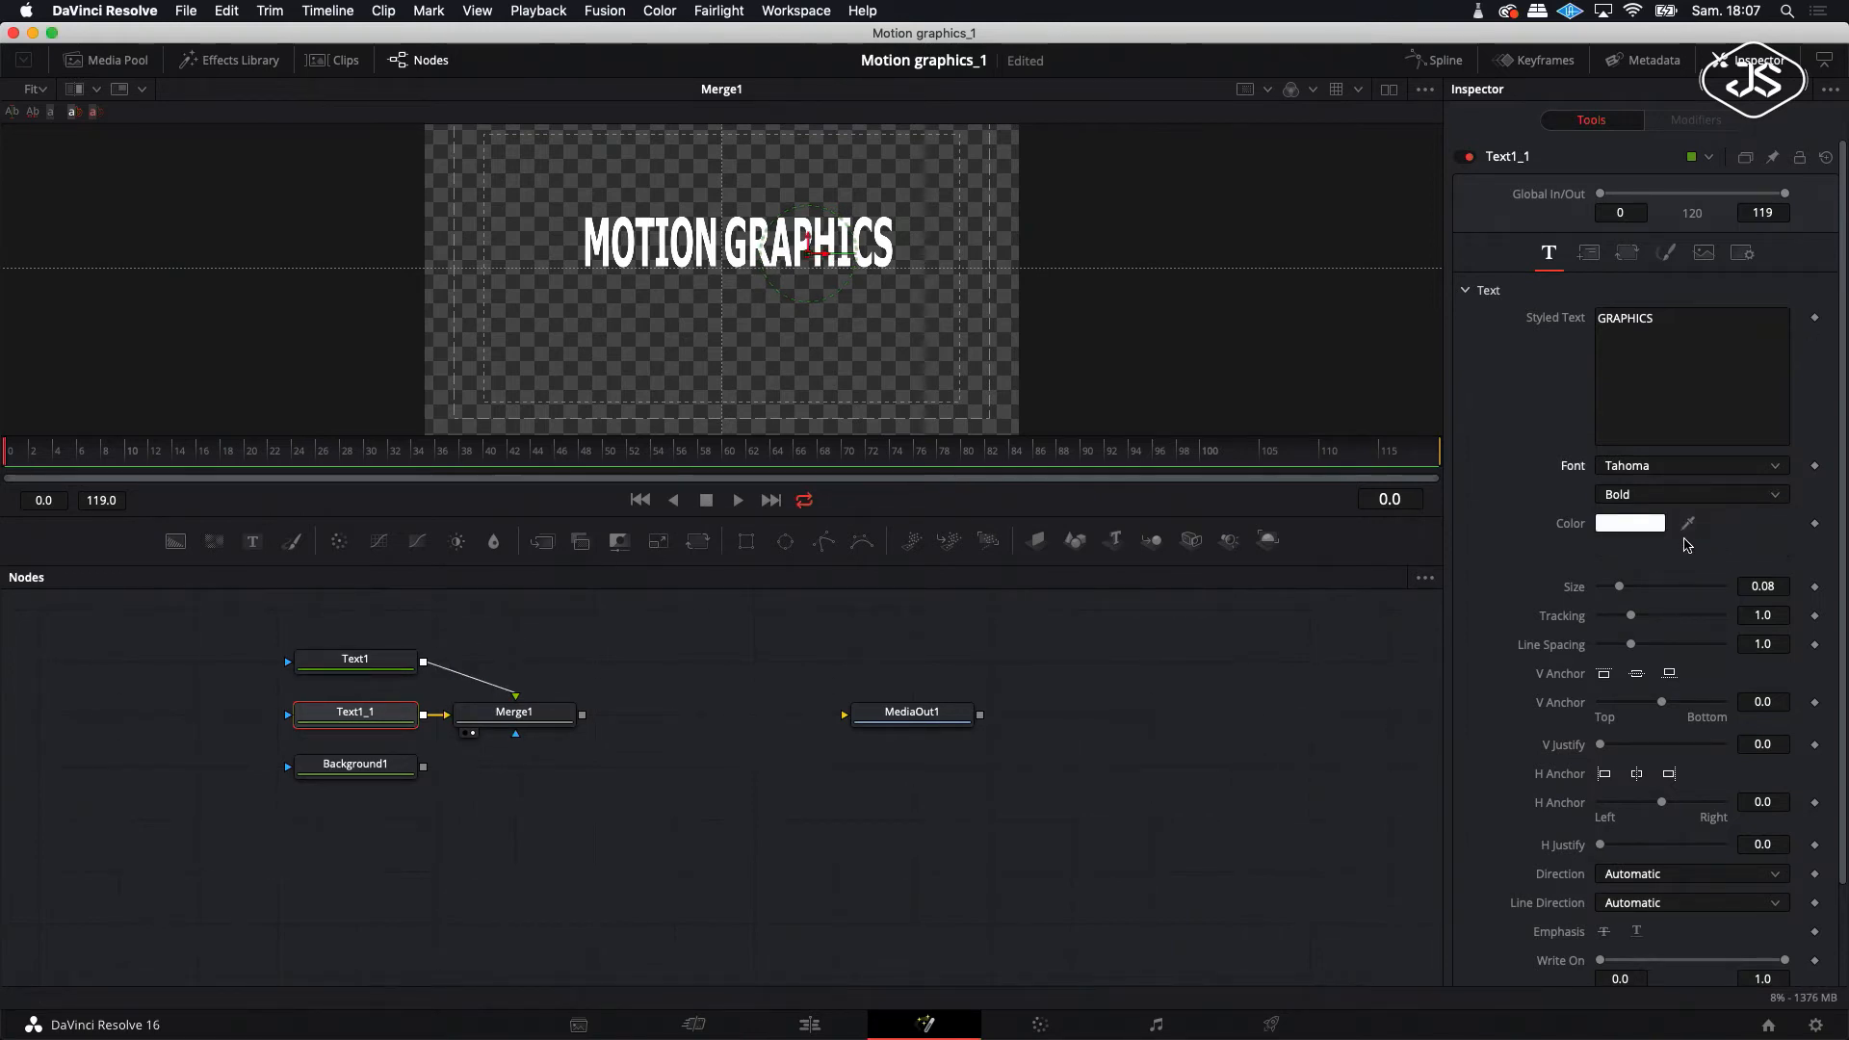
left_click(1777, 495)
left_click(1681, 523)
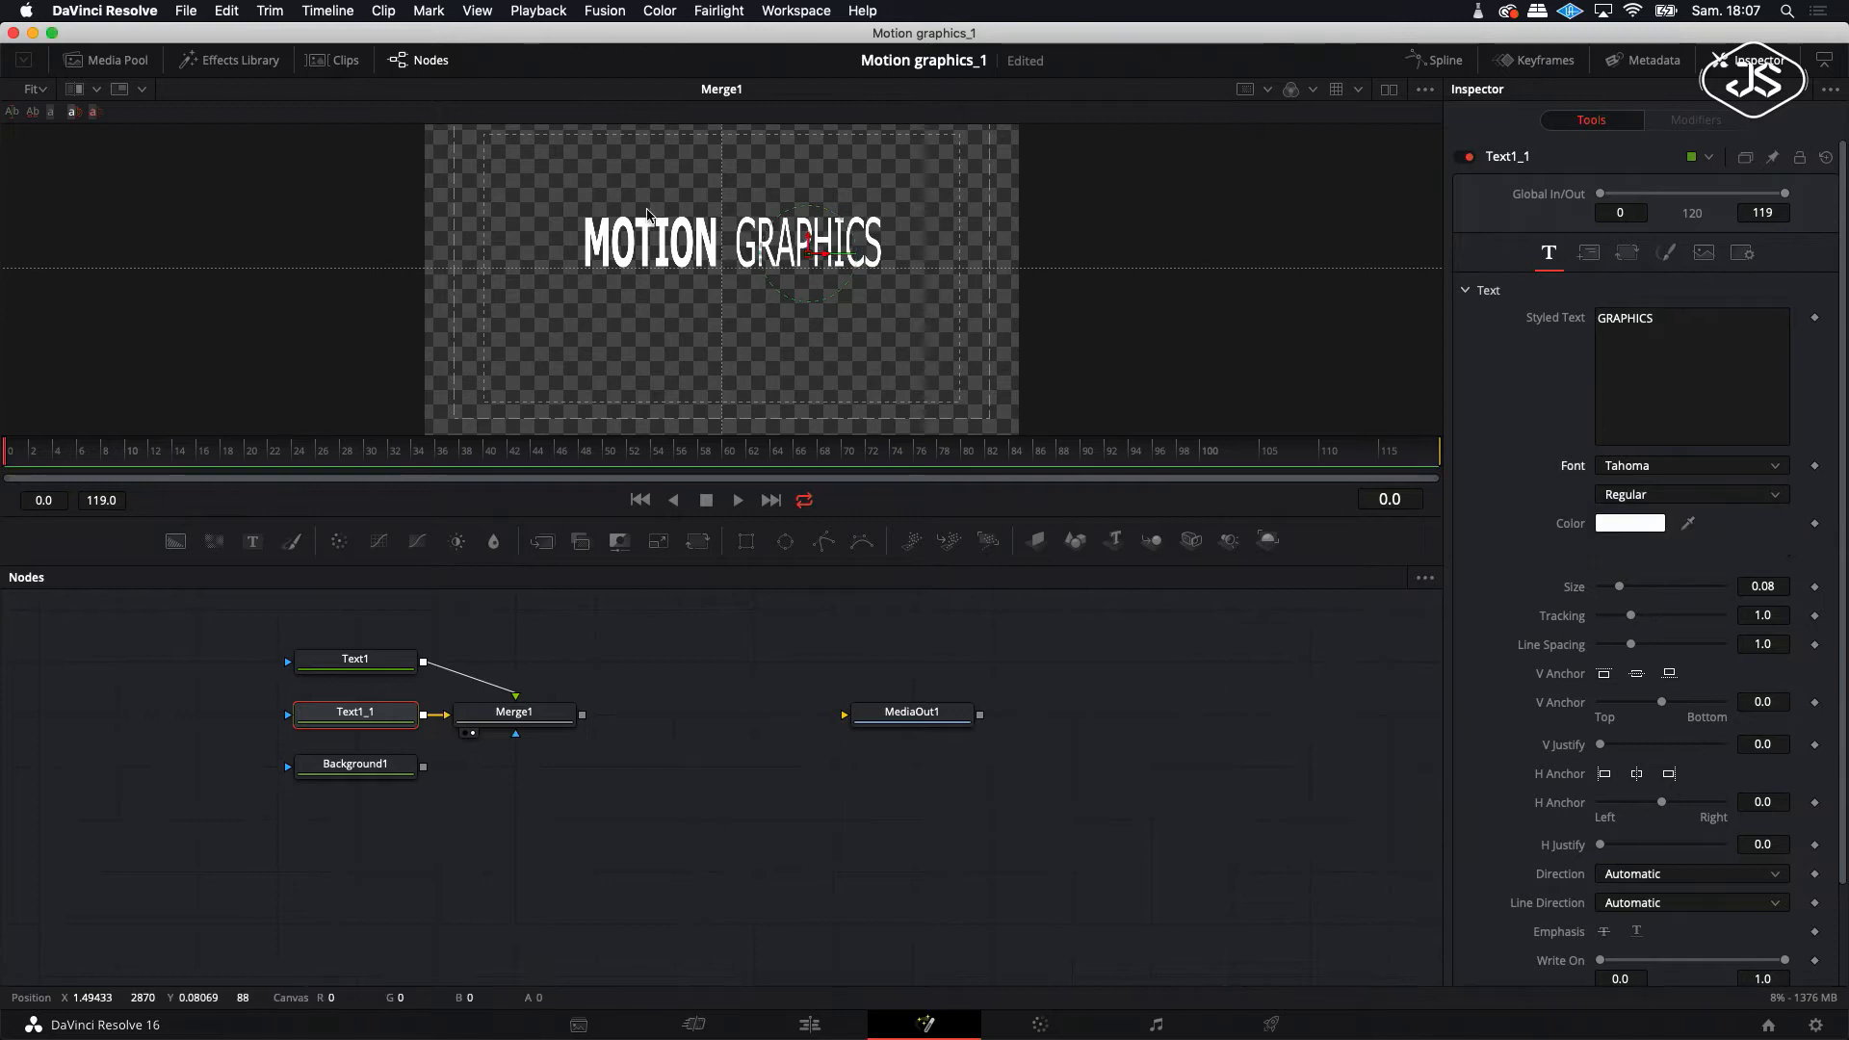
left_click_drag(830, 249, 811, 256)
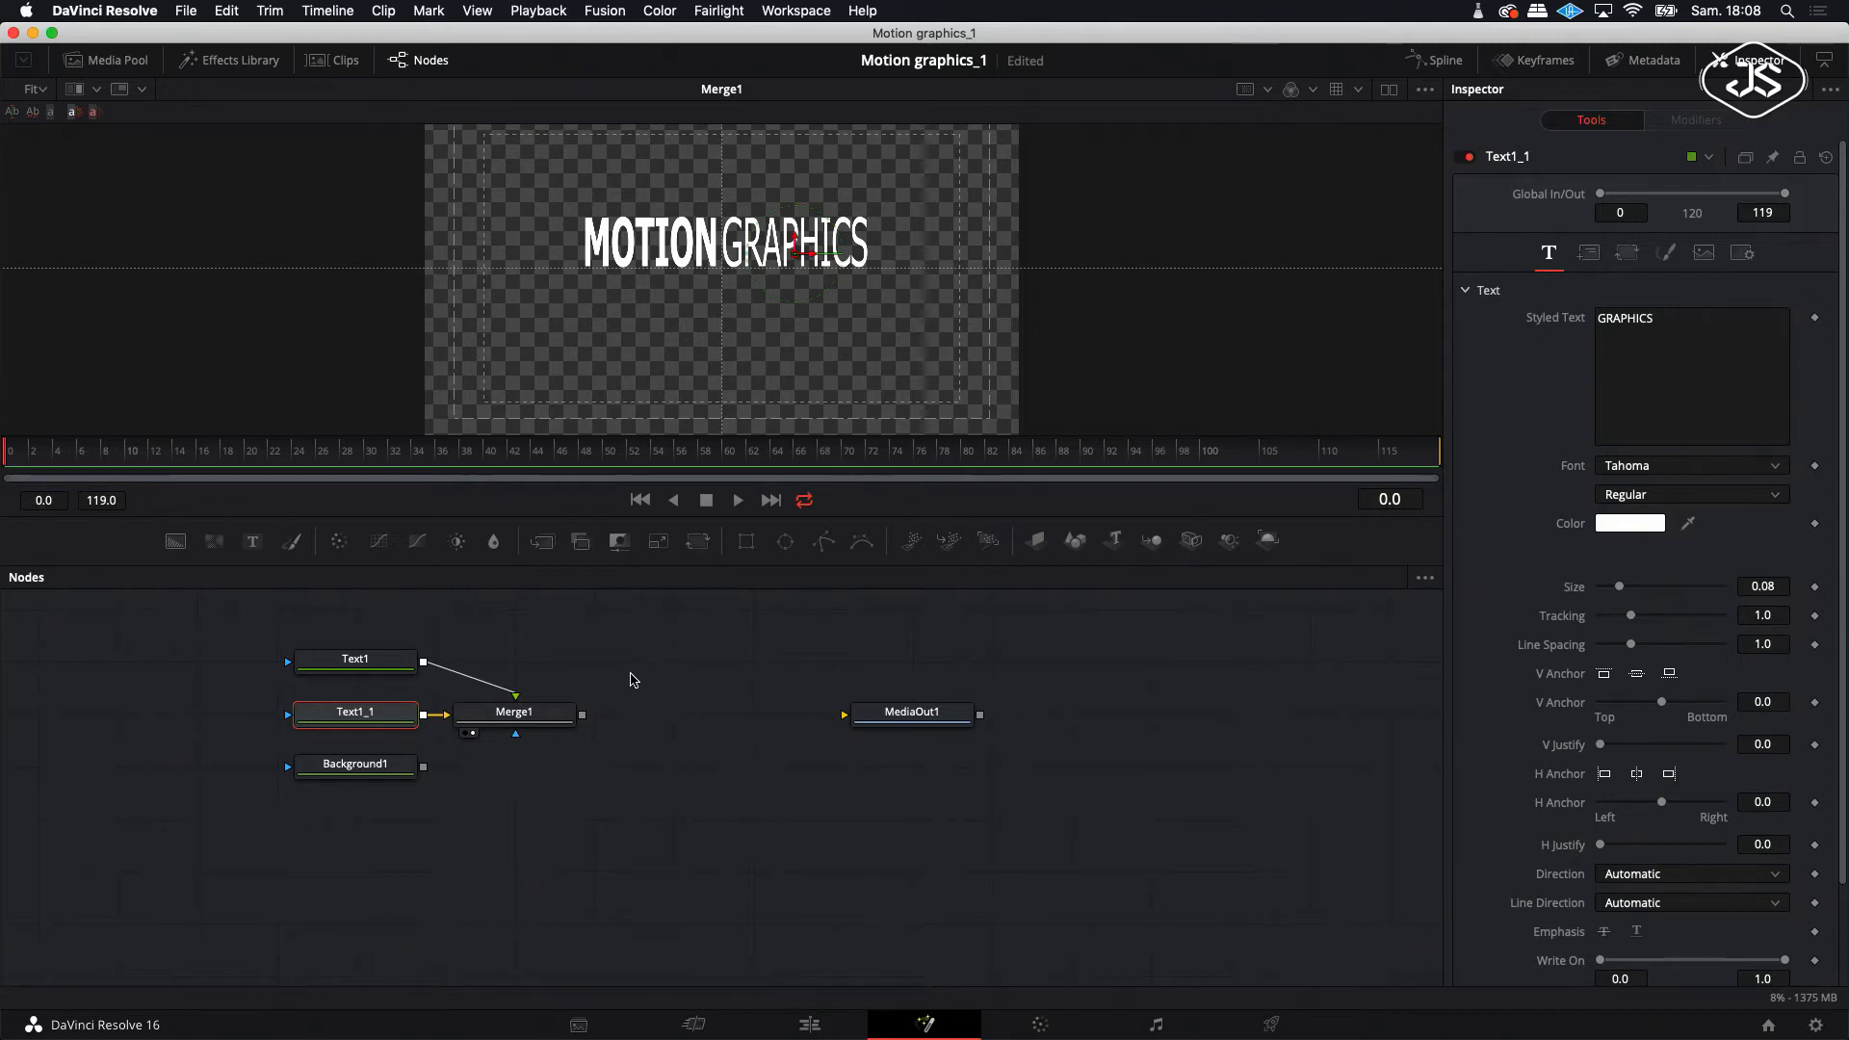
left_click(636, 660)
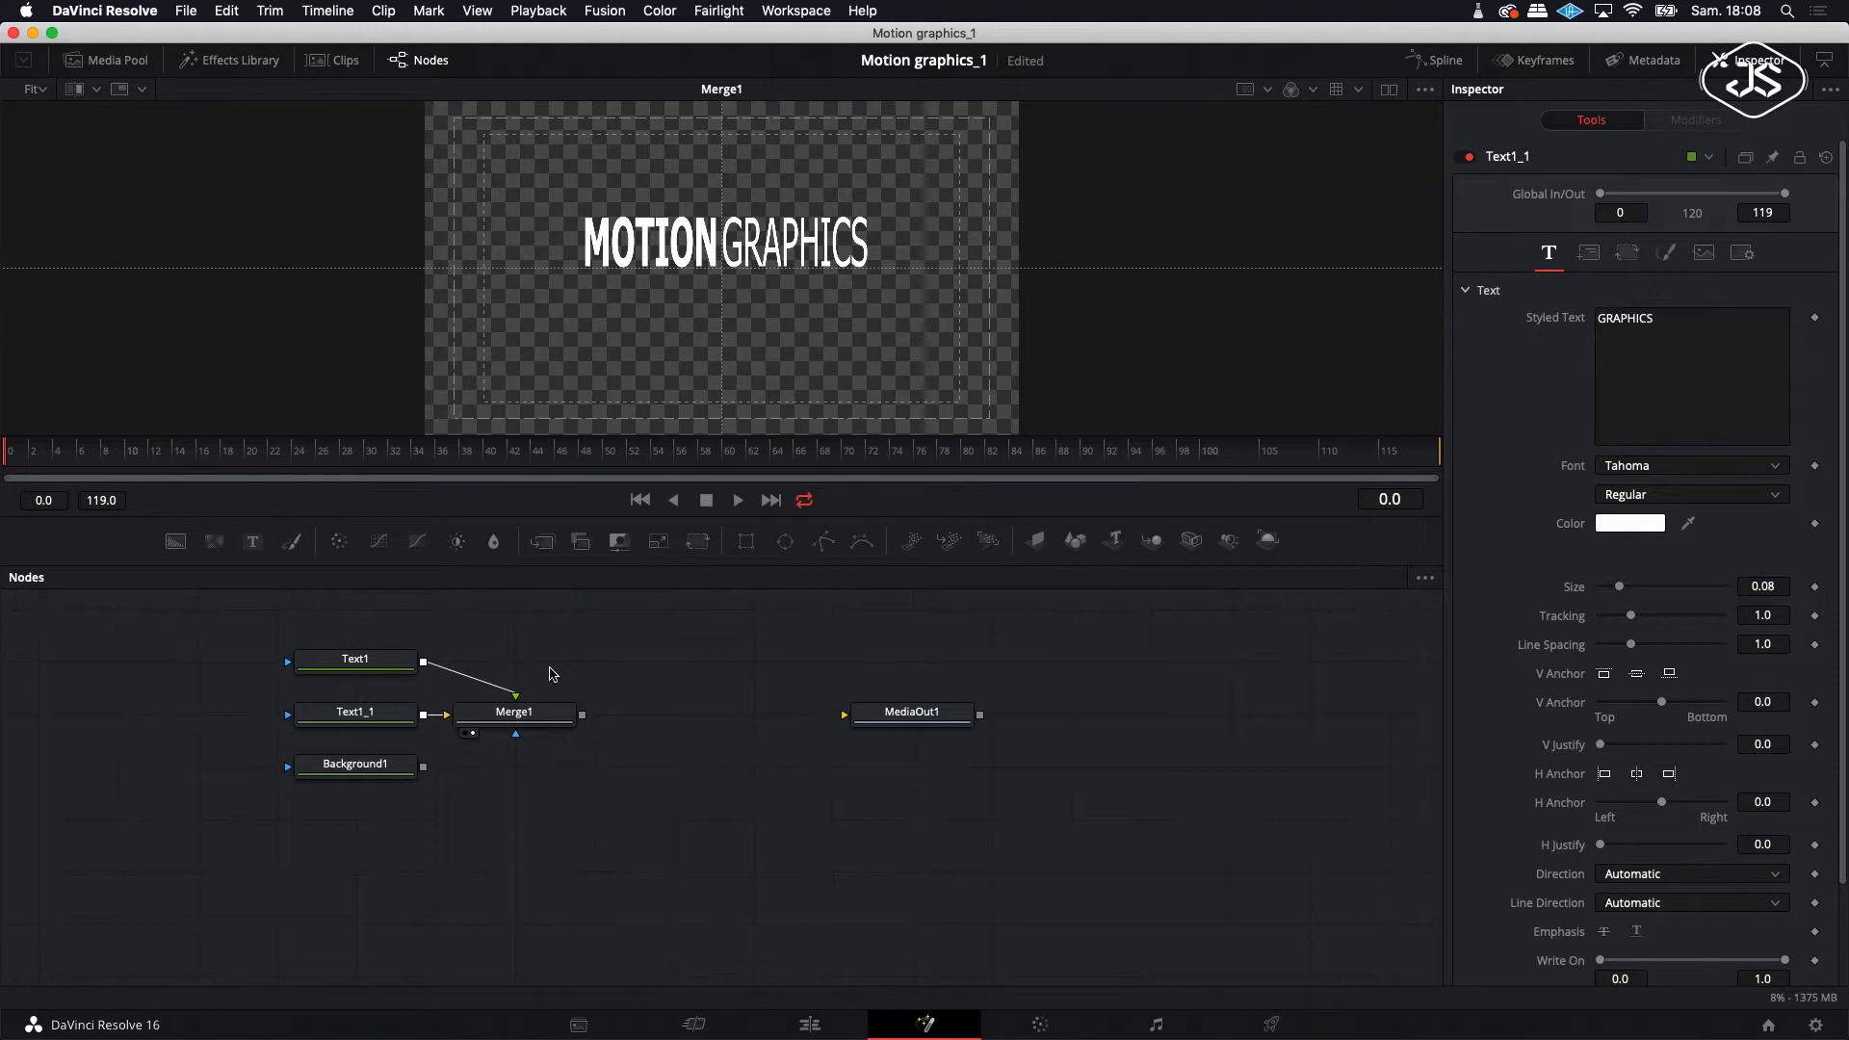
- Duplicate the GRAPHICS text node Text1_1 and place the copy above the Merge1 node
left_click(366, 719)
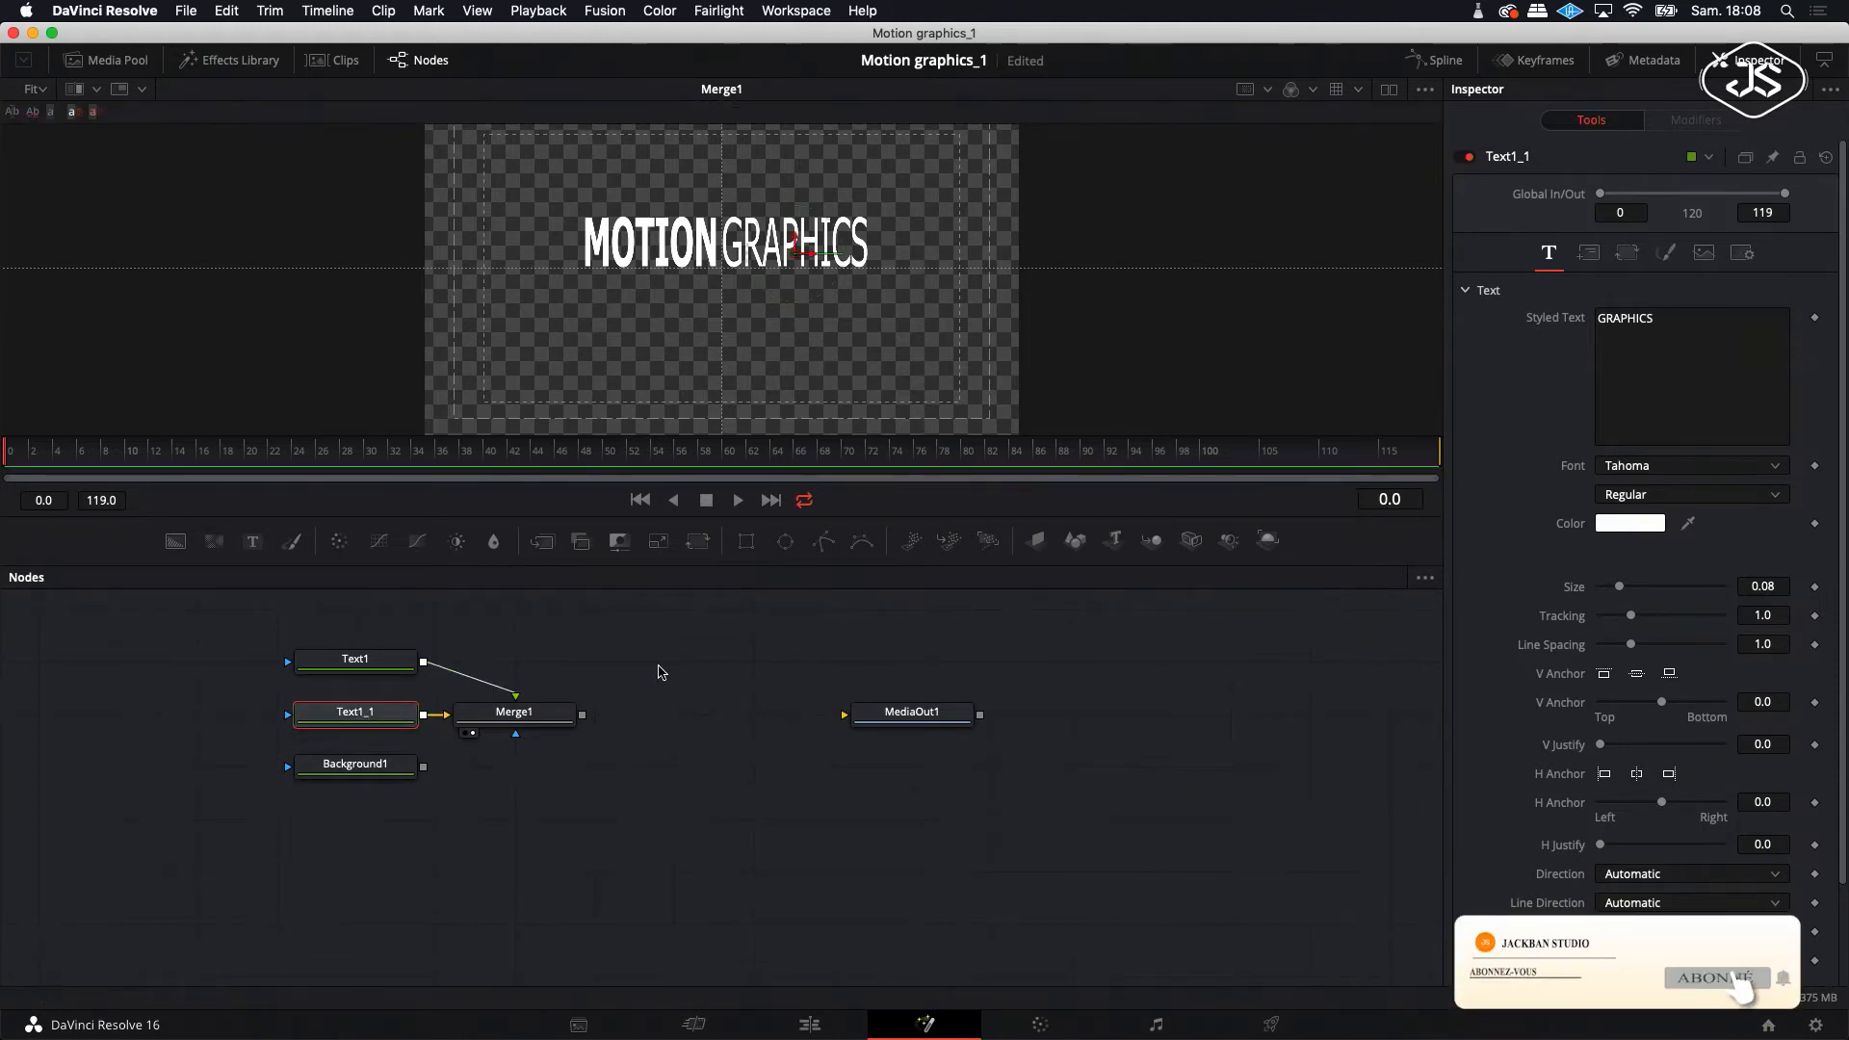
right_click(380, 712)
left_click(418, 214)
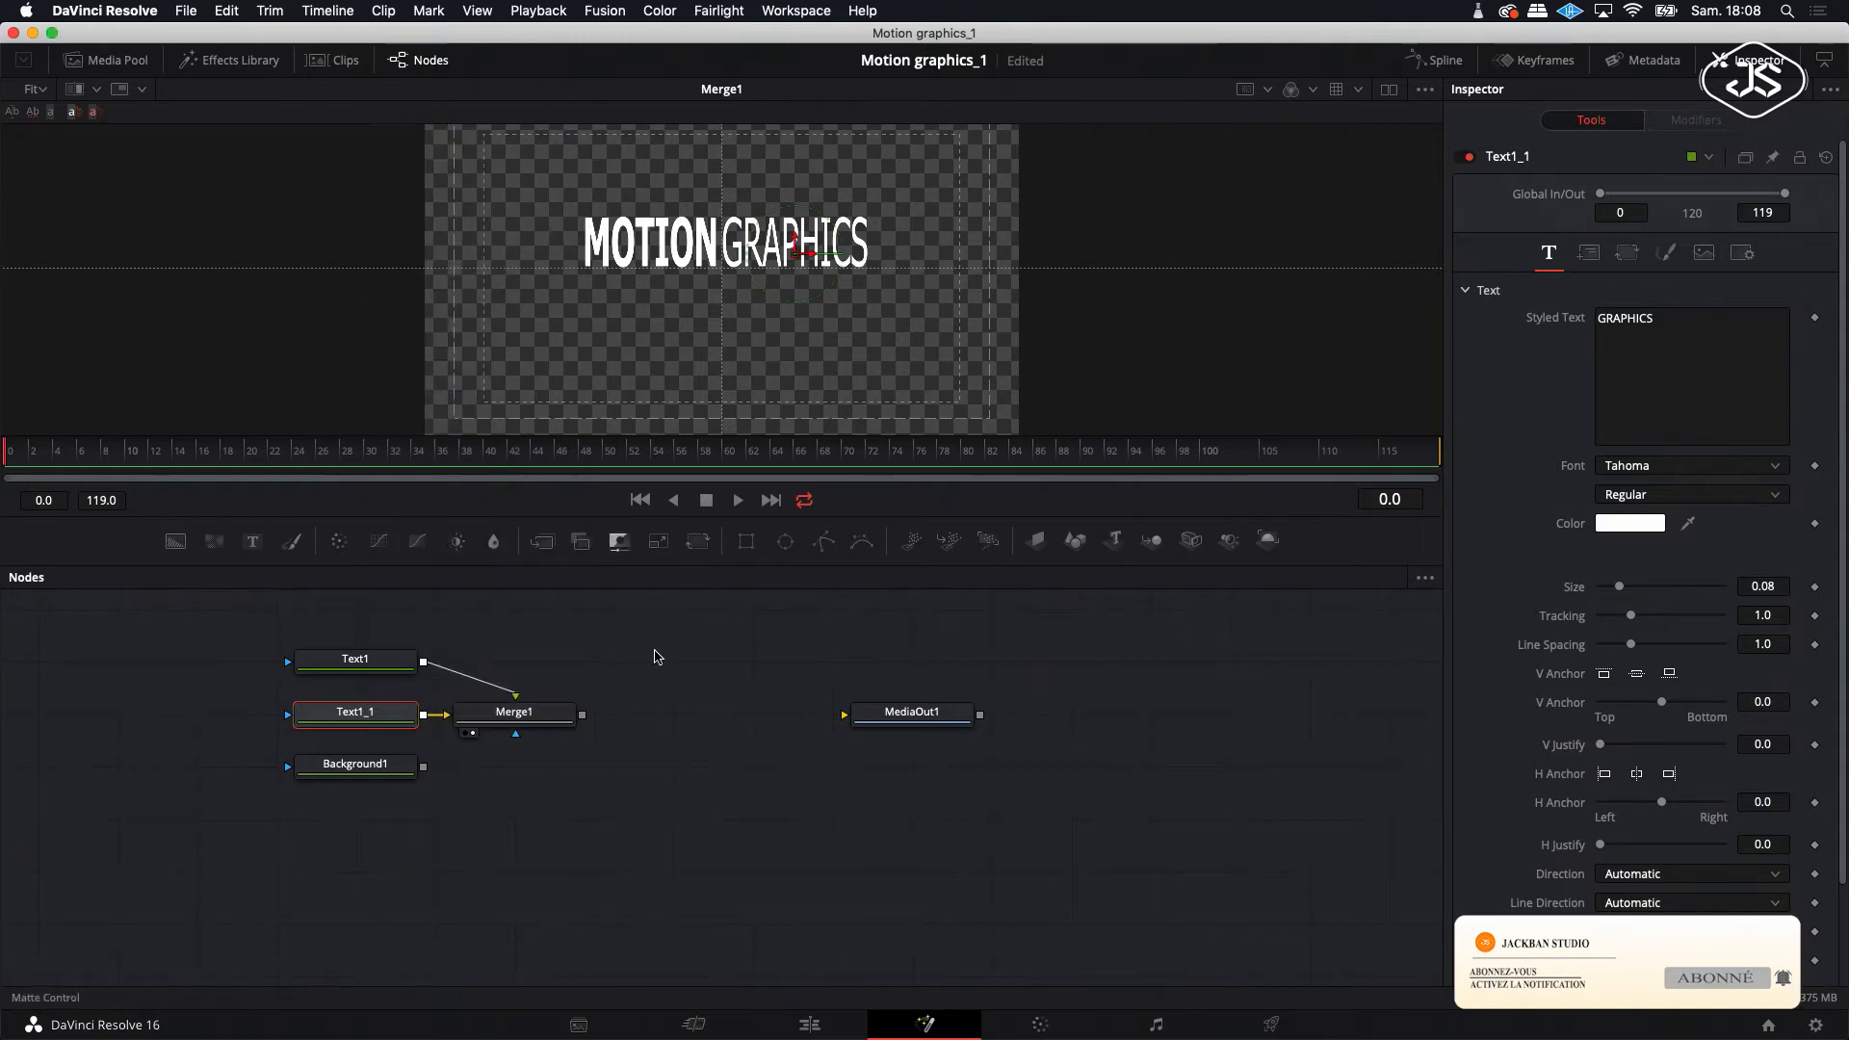
right_click(658, 656)
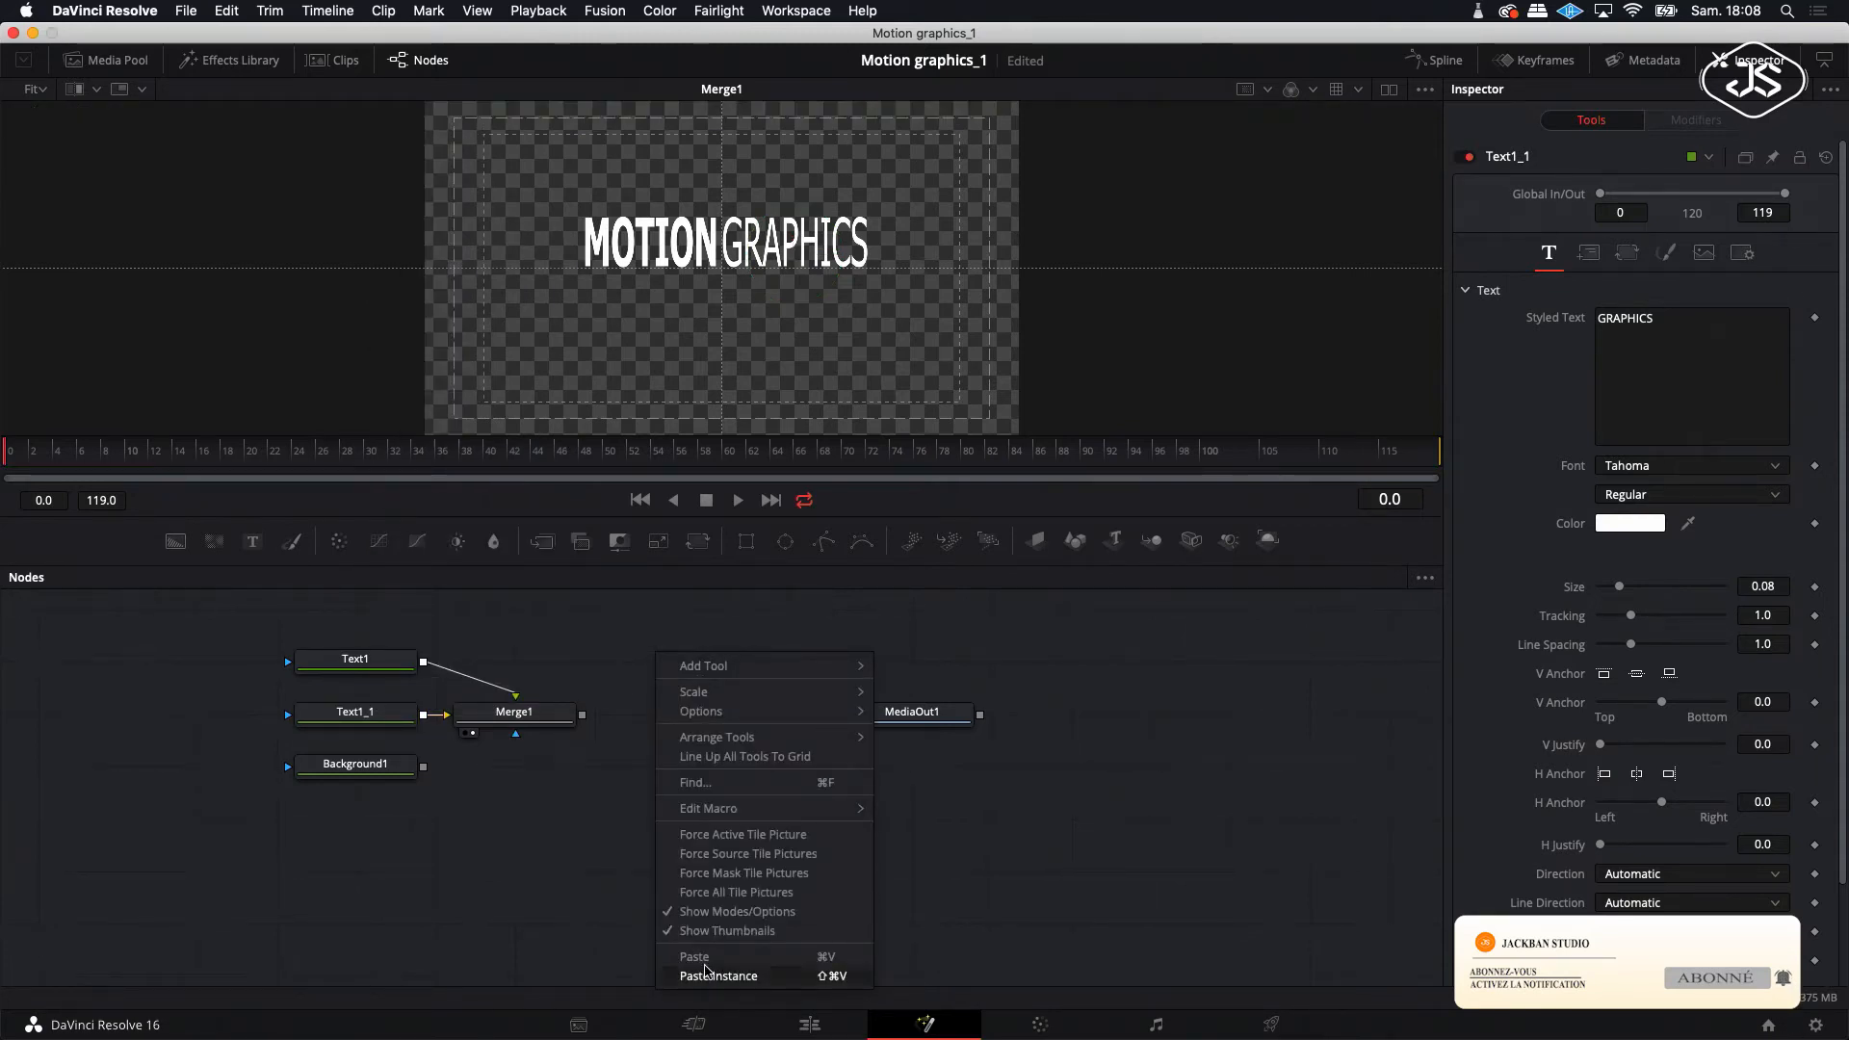
left_click(696, 956)
left_click_drag(679, 664, 520, 613)
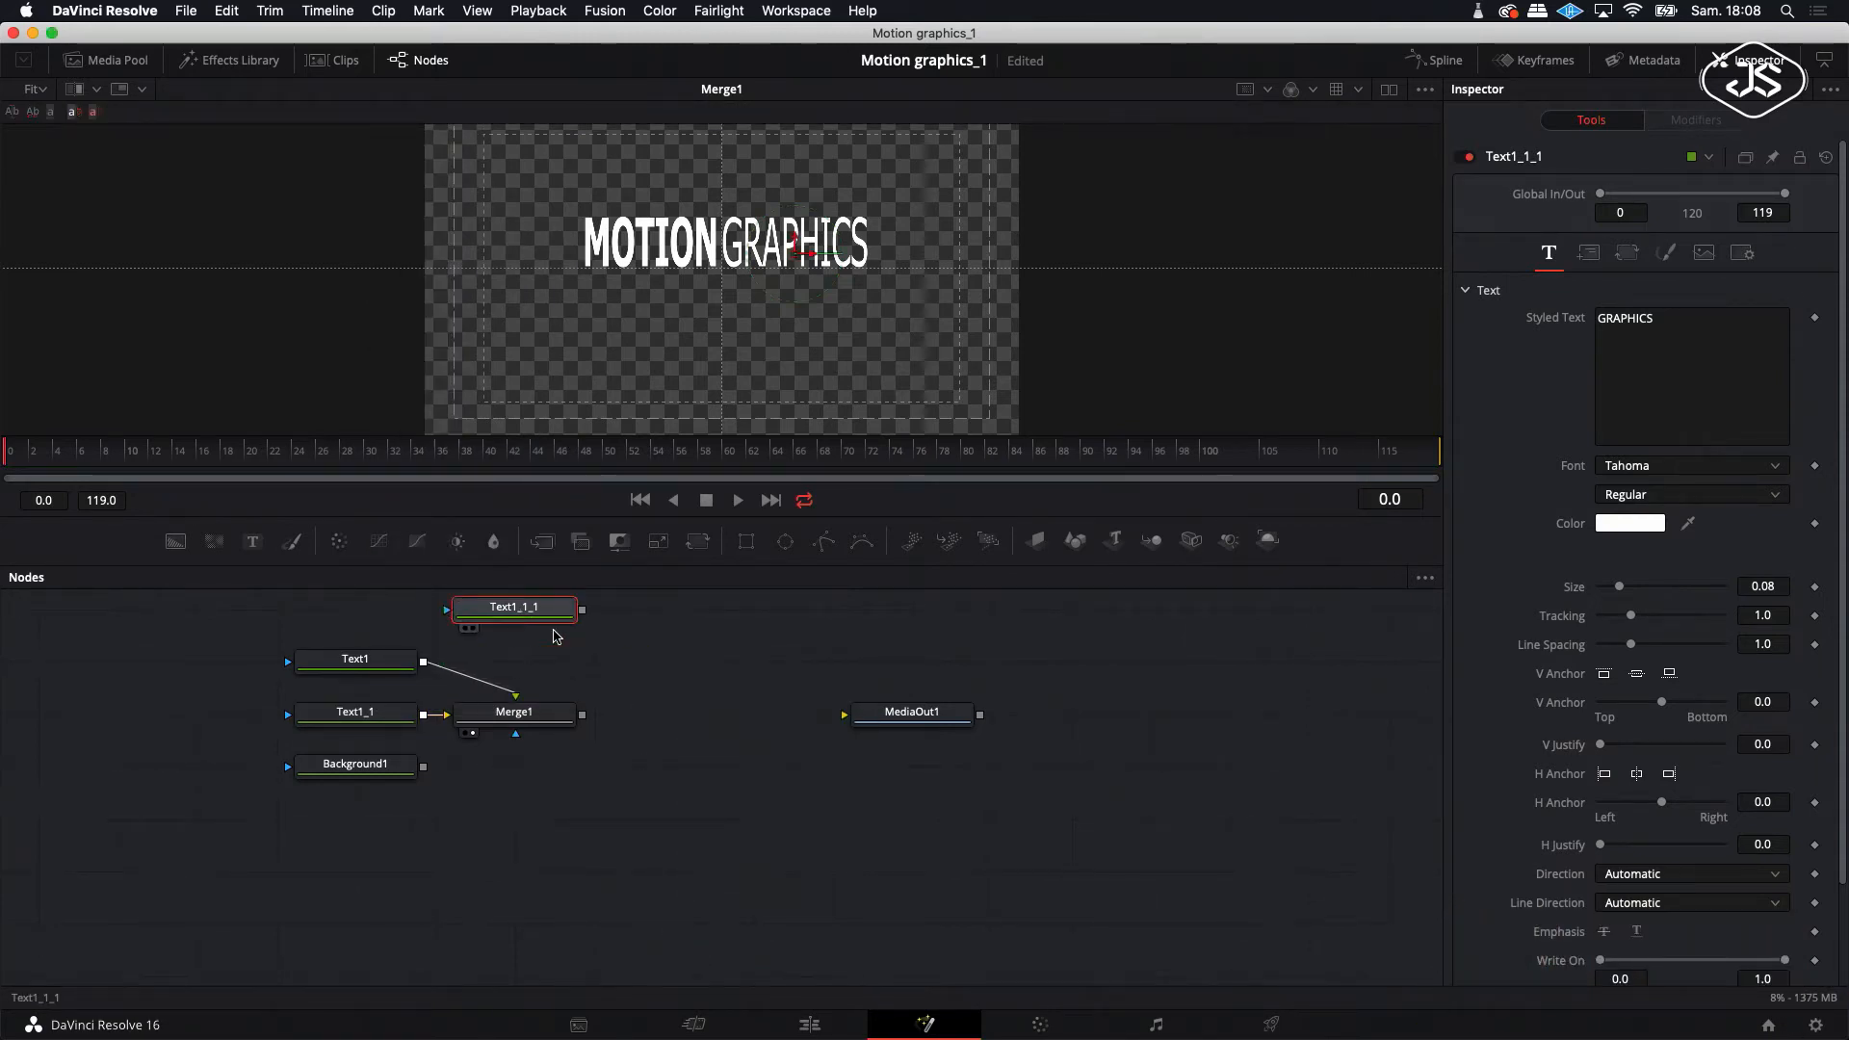
- Fit the new text node between Text1_1 and Background1, merge it with Merge1's output, and view the resulting merge
left_click_drag(384, 771, 382, 824)
left_click_drag(513, 610, 583, 715)
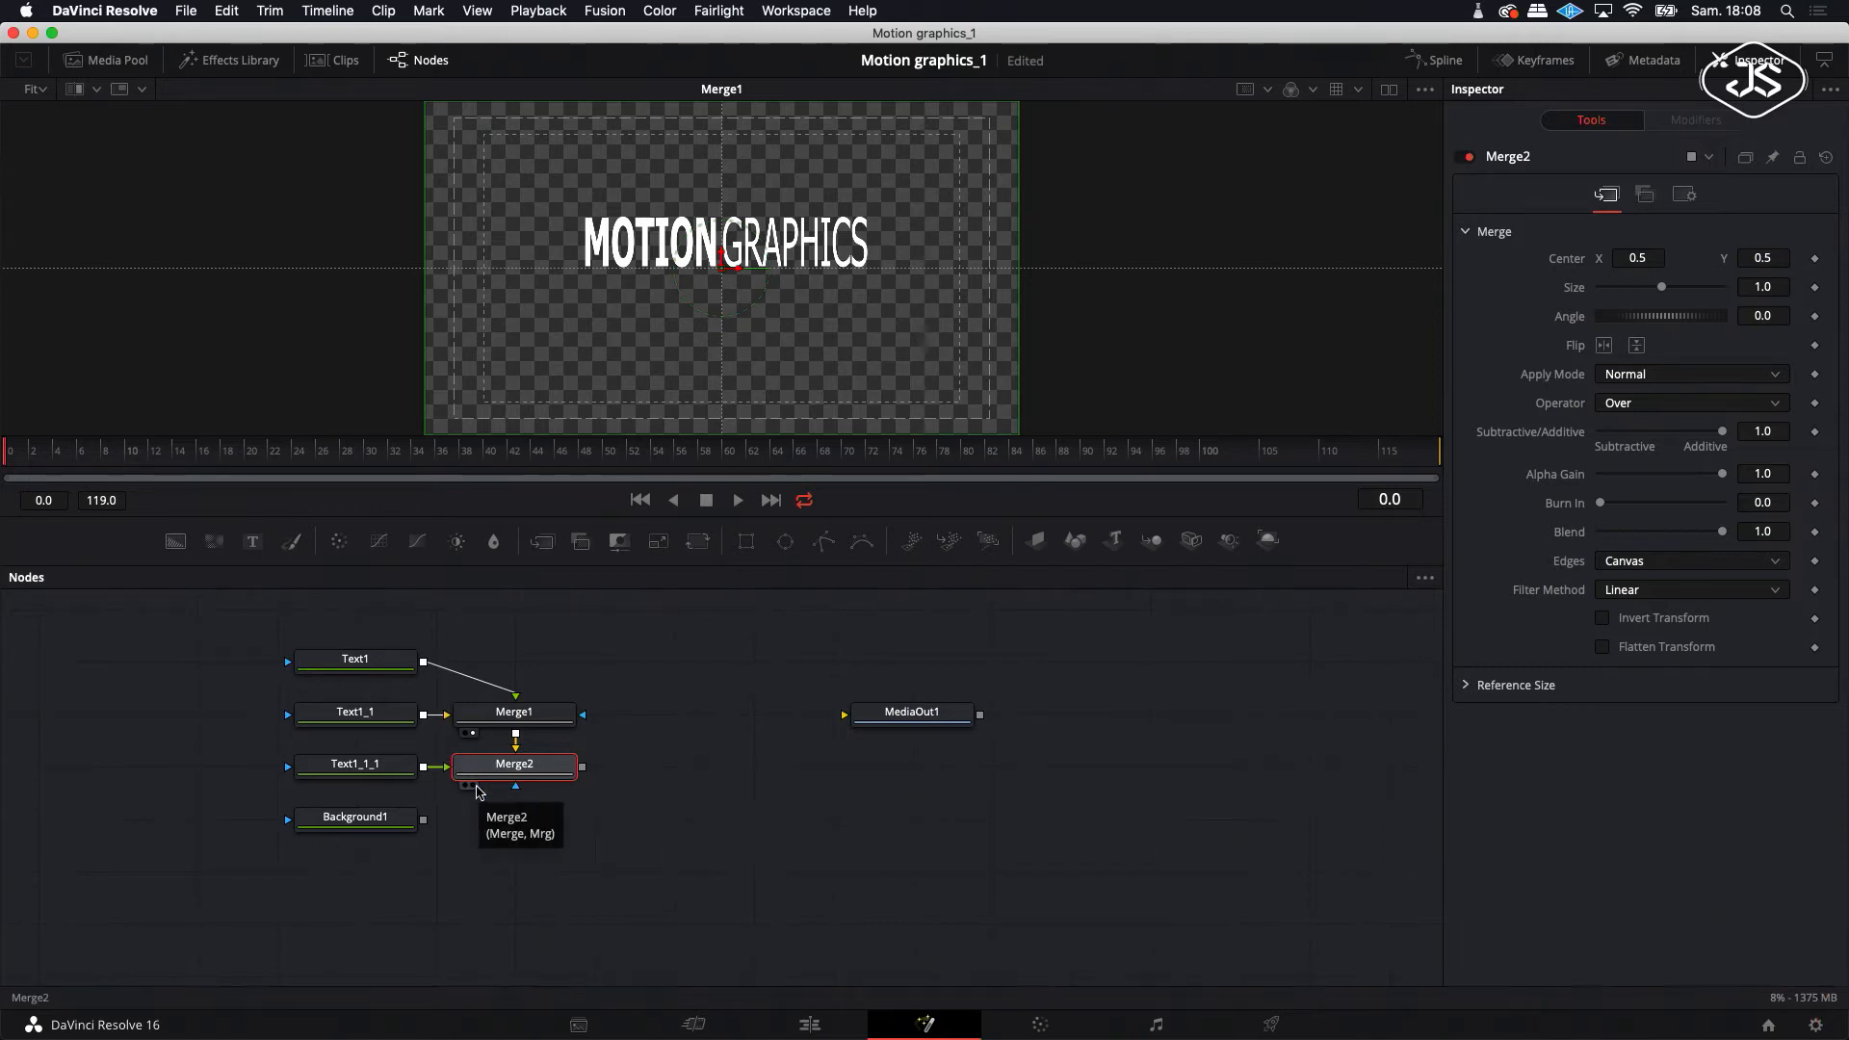
left_click(474, 785)
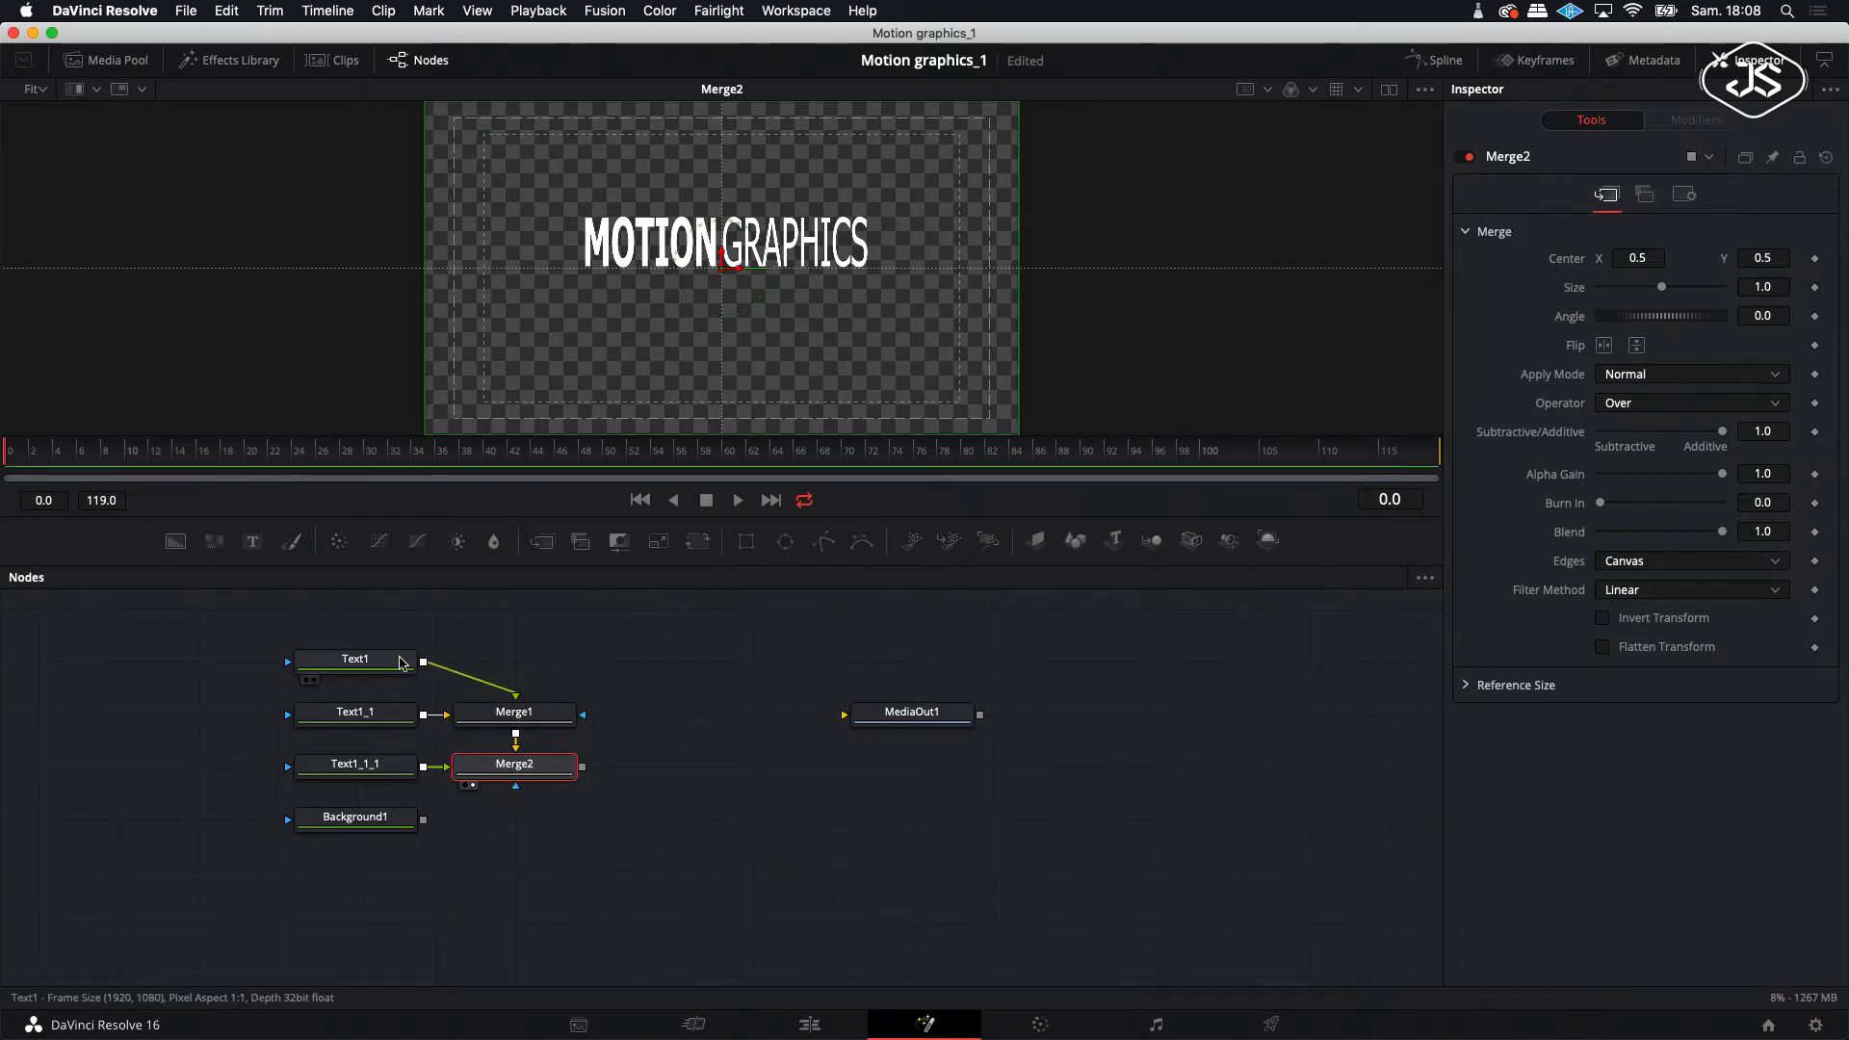
- Move the duplicated GRAPHICS text beneath MOTION and change its styled text to DAVINCI RESOLVE
left_click(792, 243)
left_click_drag(792, 241, 670, 314)
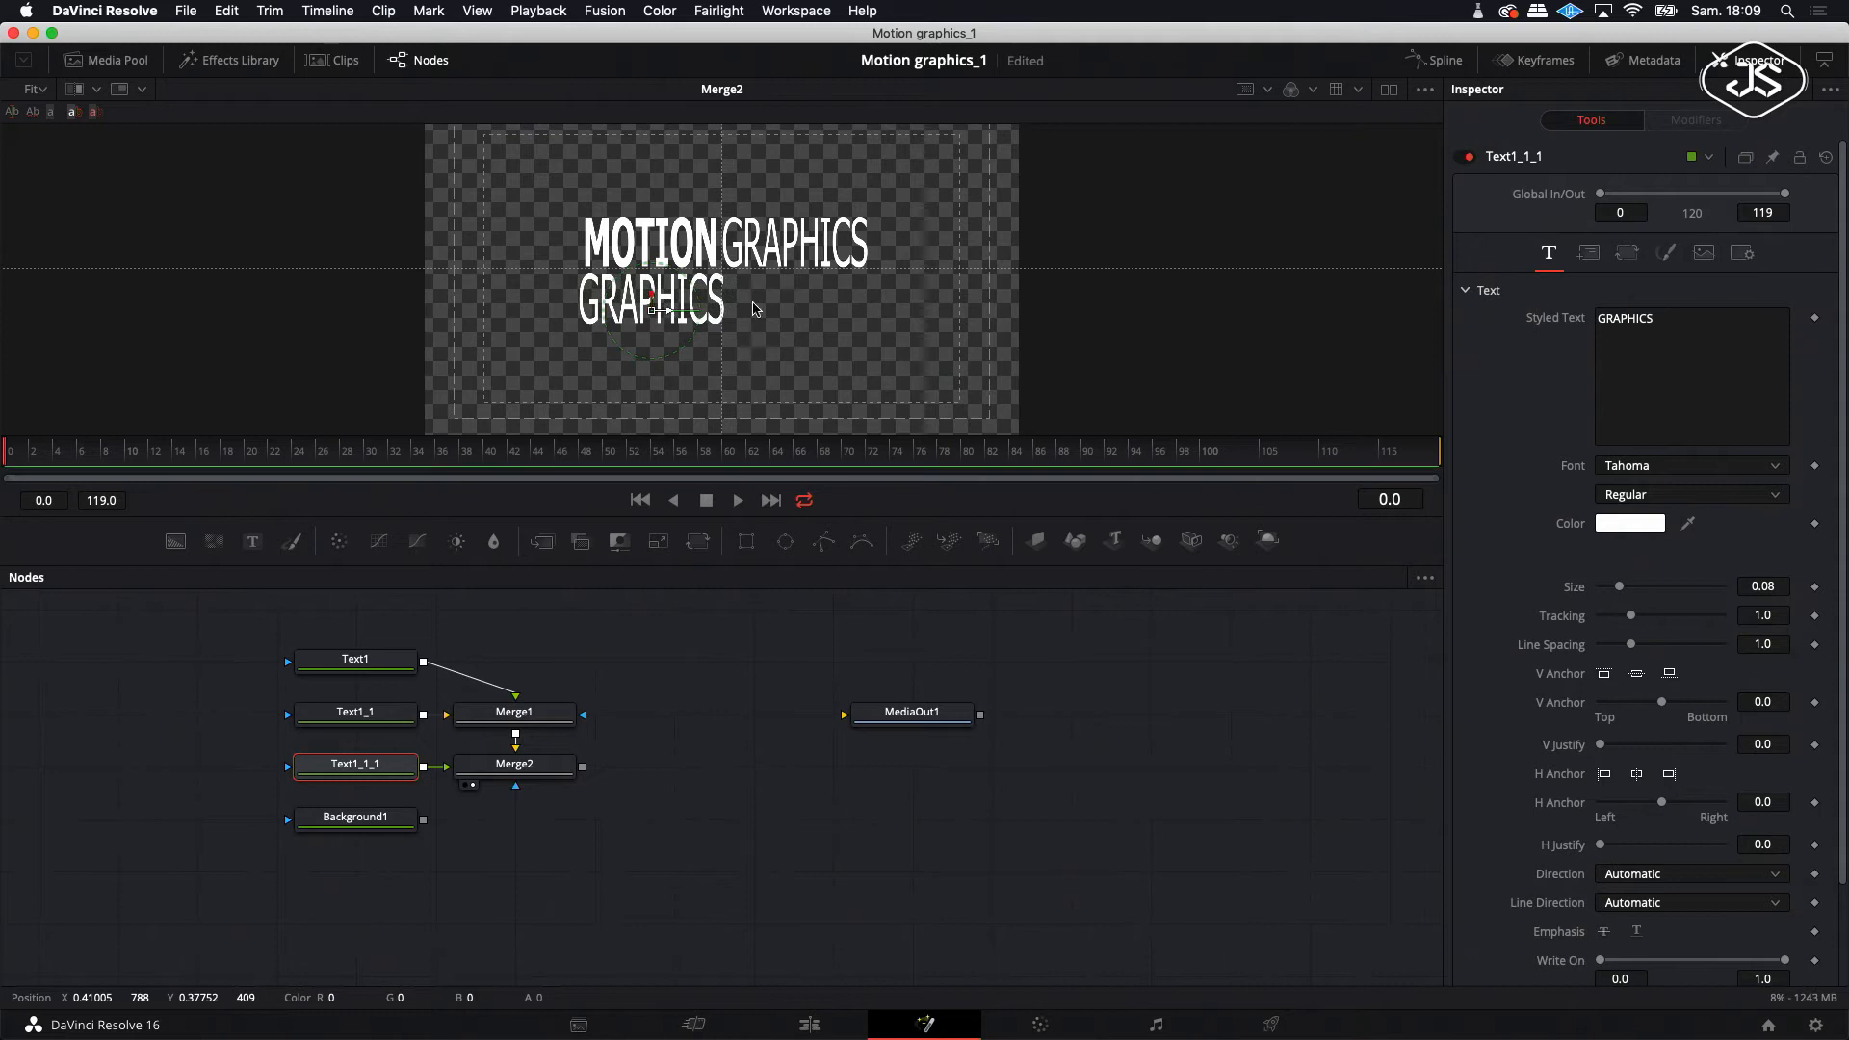
left_click_drag(1664, 320, 1581, 325)
type("DAV")
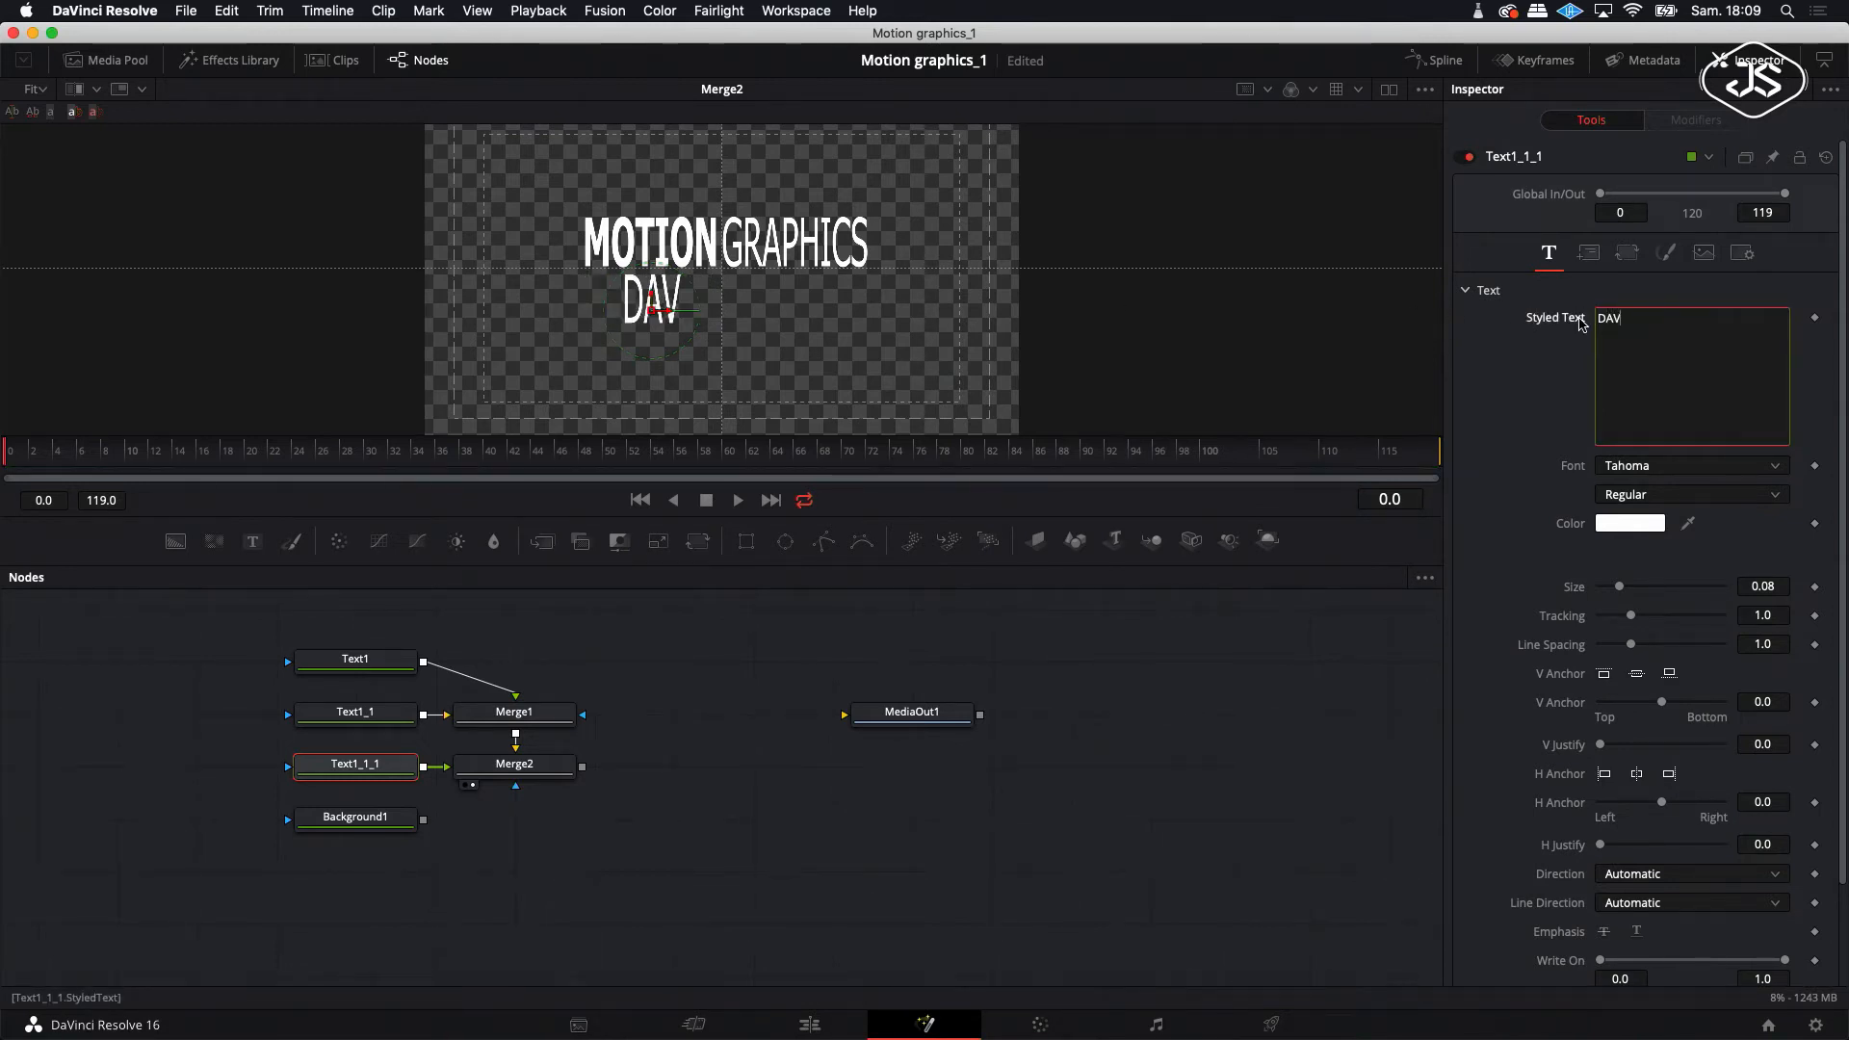
type("INCI RE")
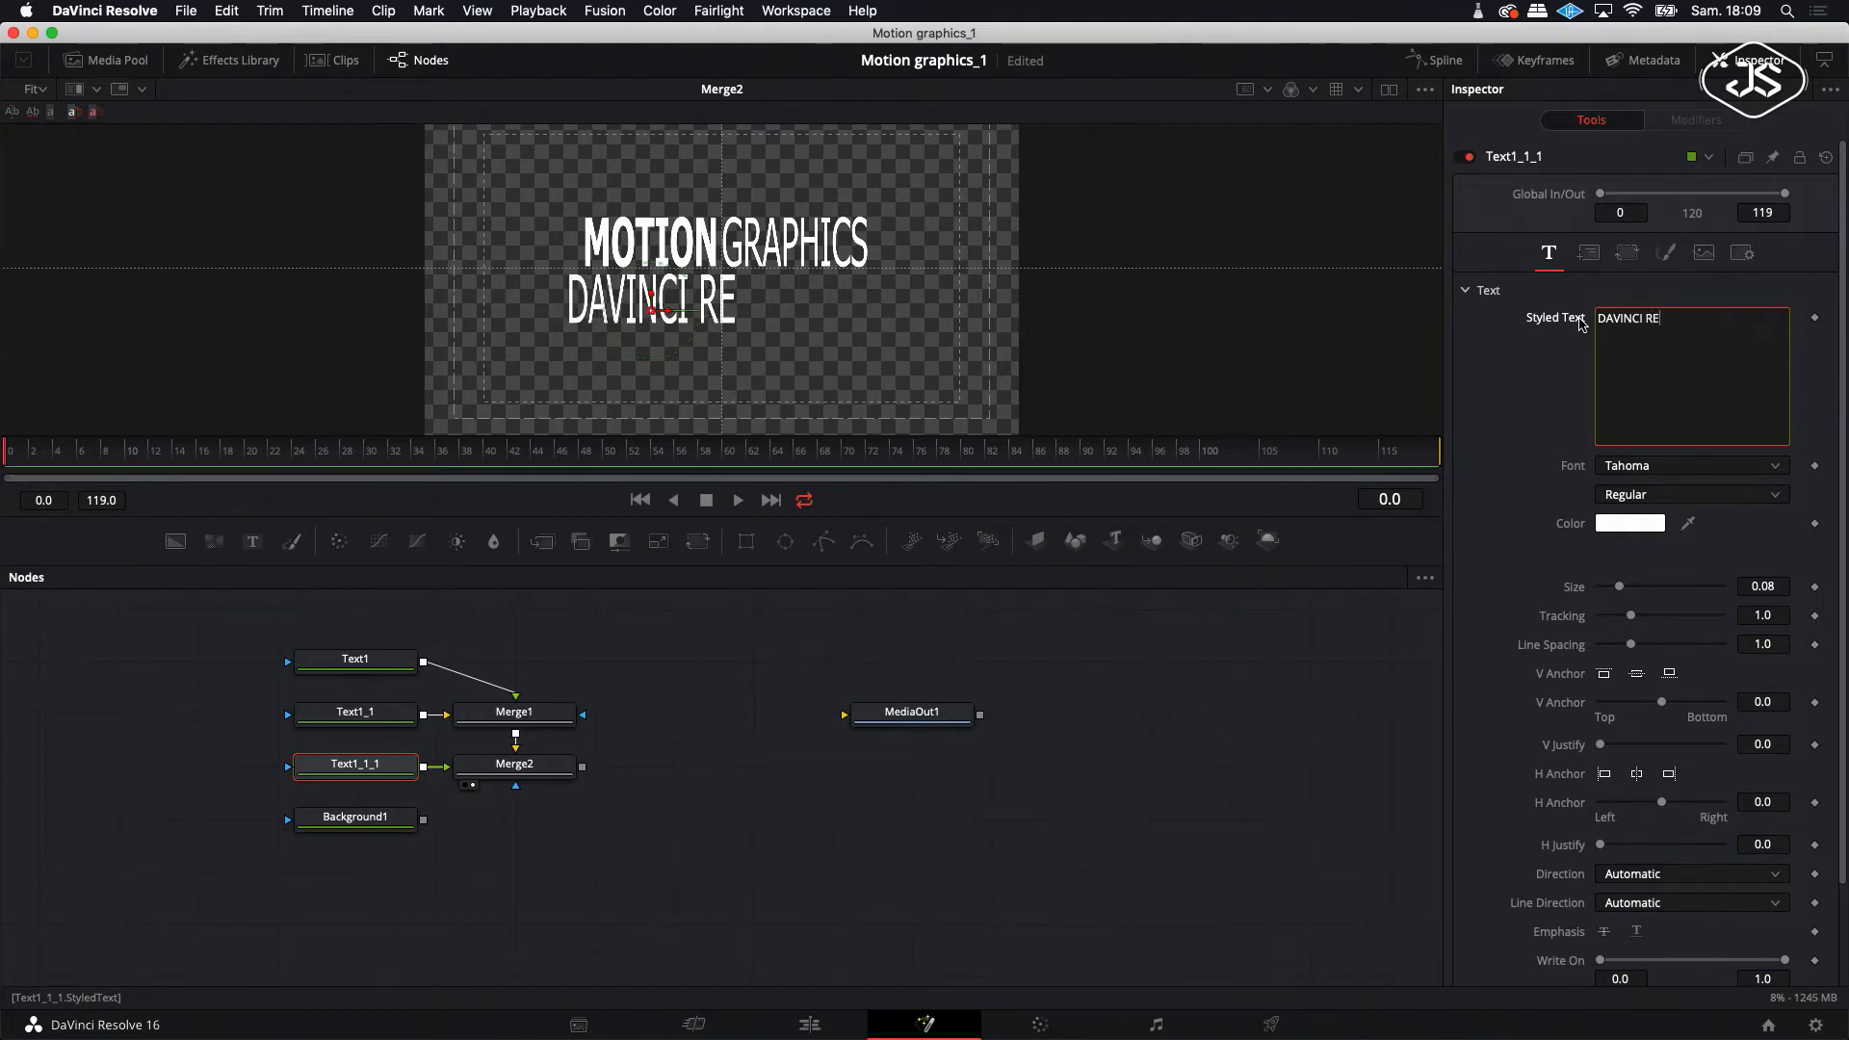
type("SOLVE")
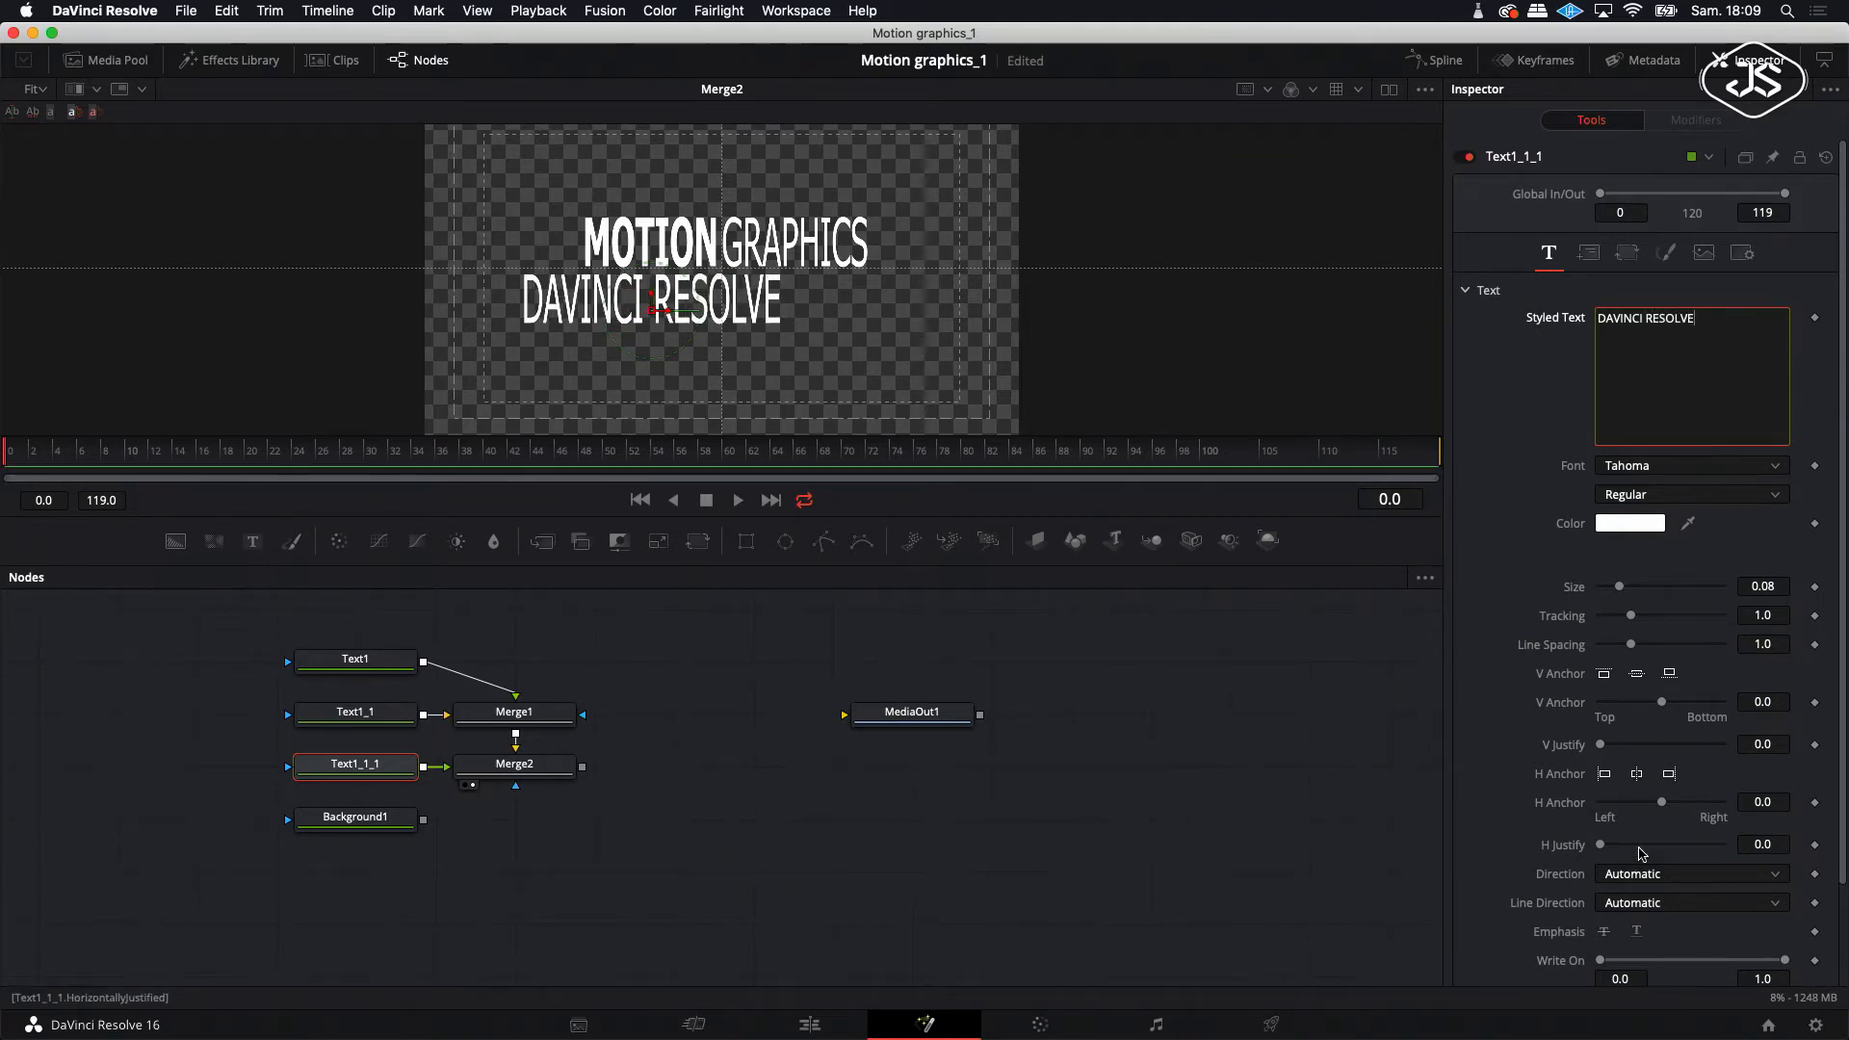
- Set the Y character size of the DAVINCI RESOLVE text to 1.0
left_click(1627, 252)
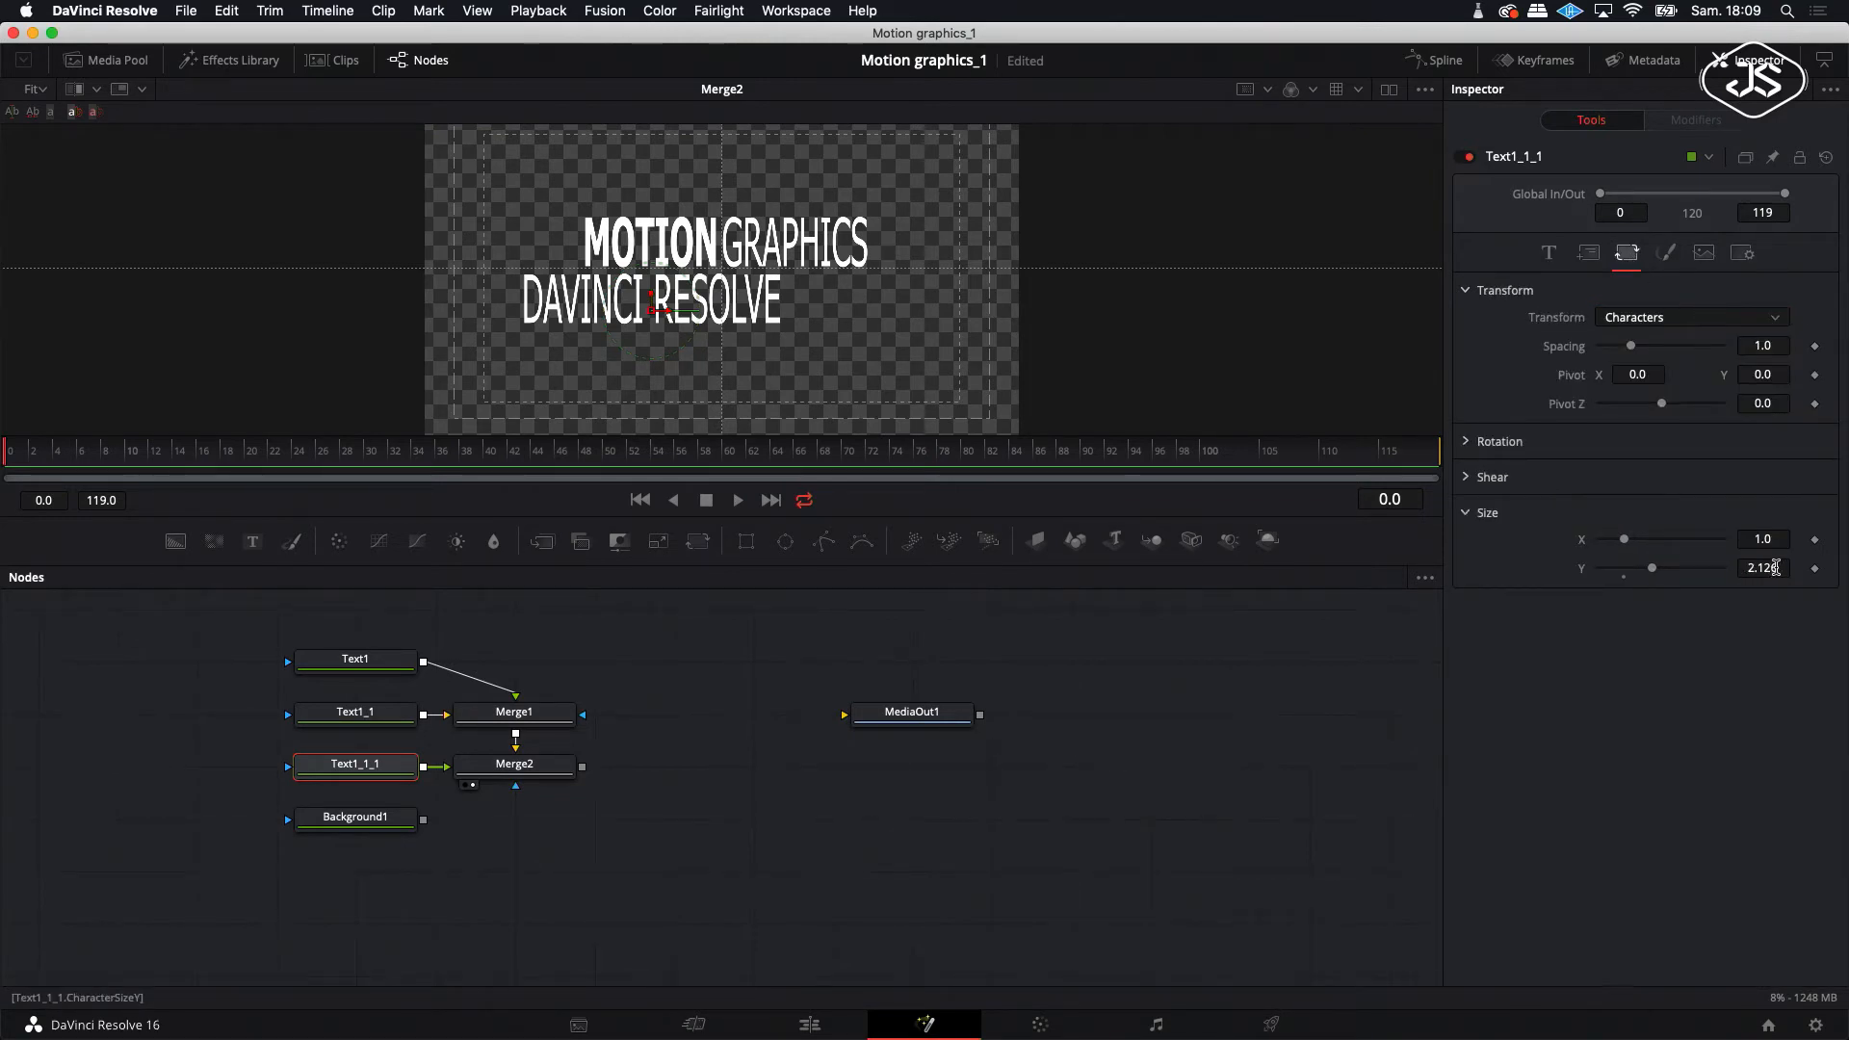
type("1.5")
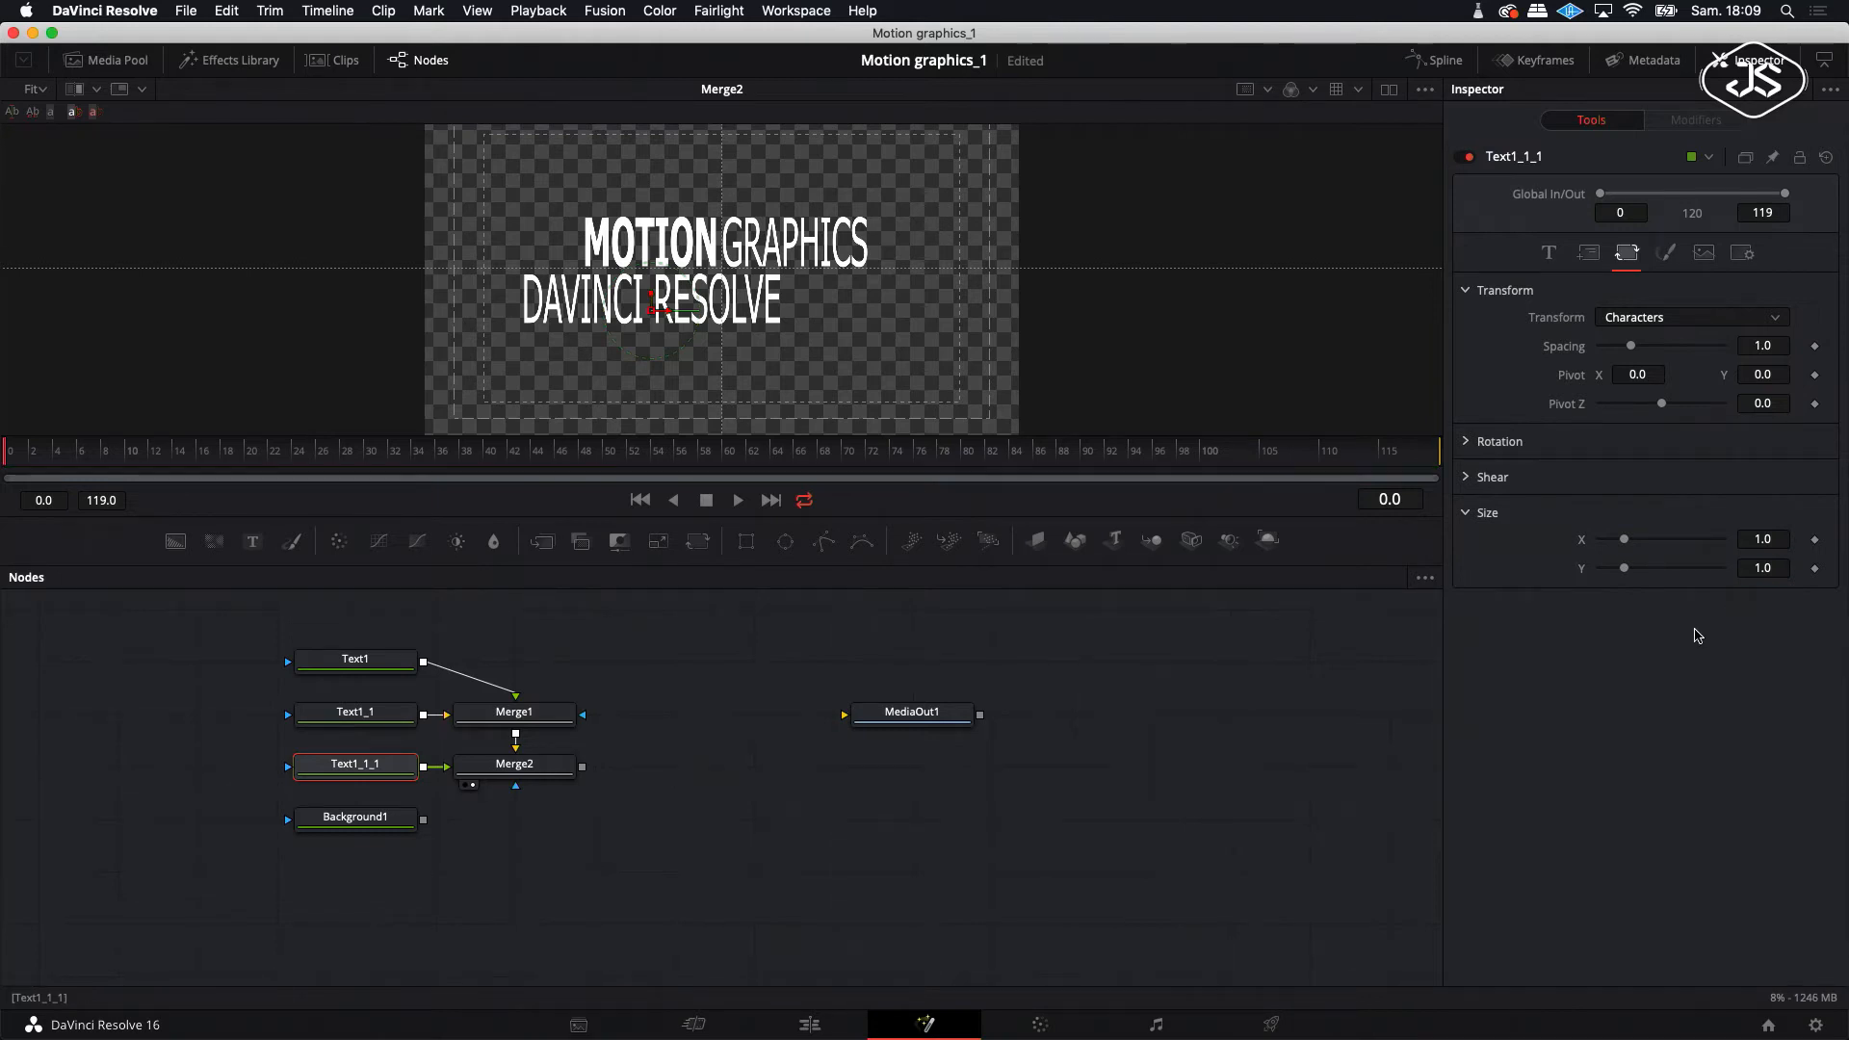
key("Return")
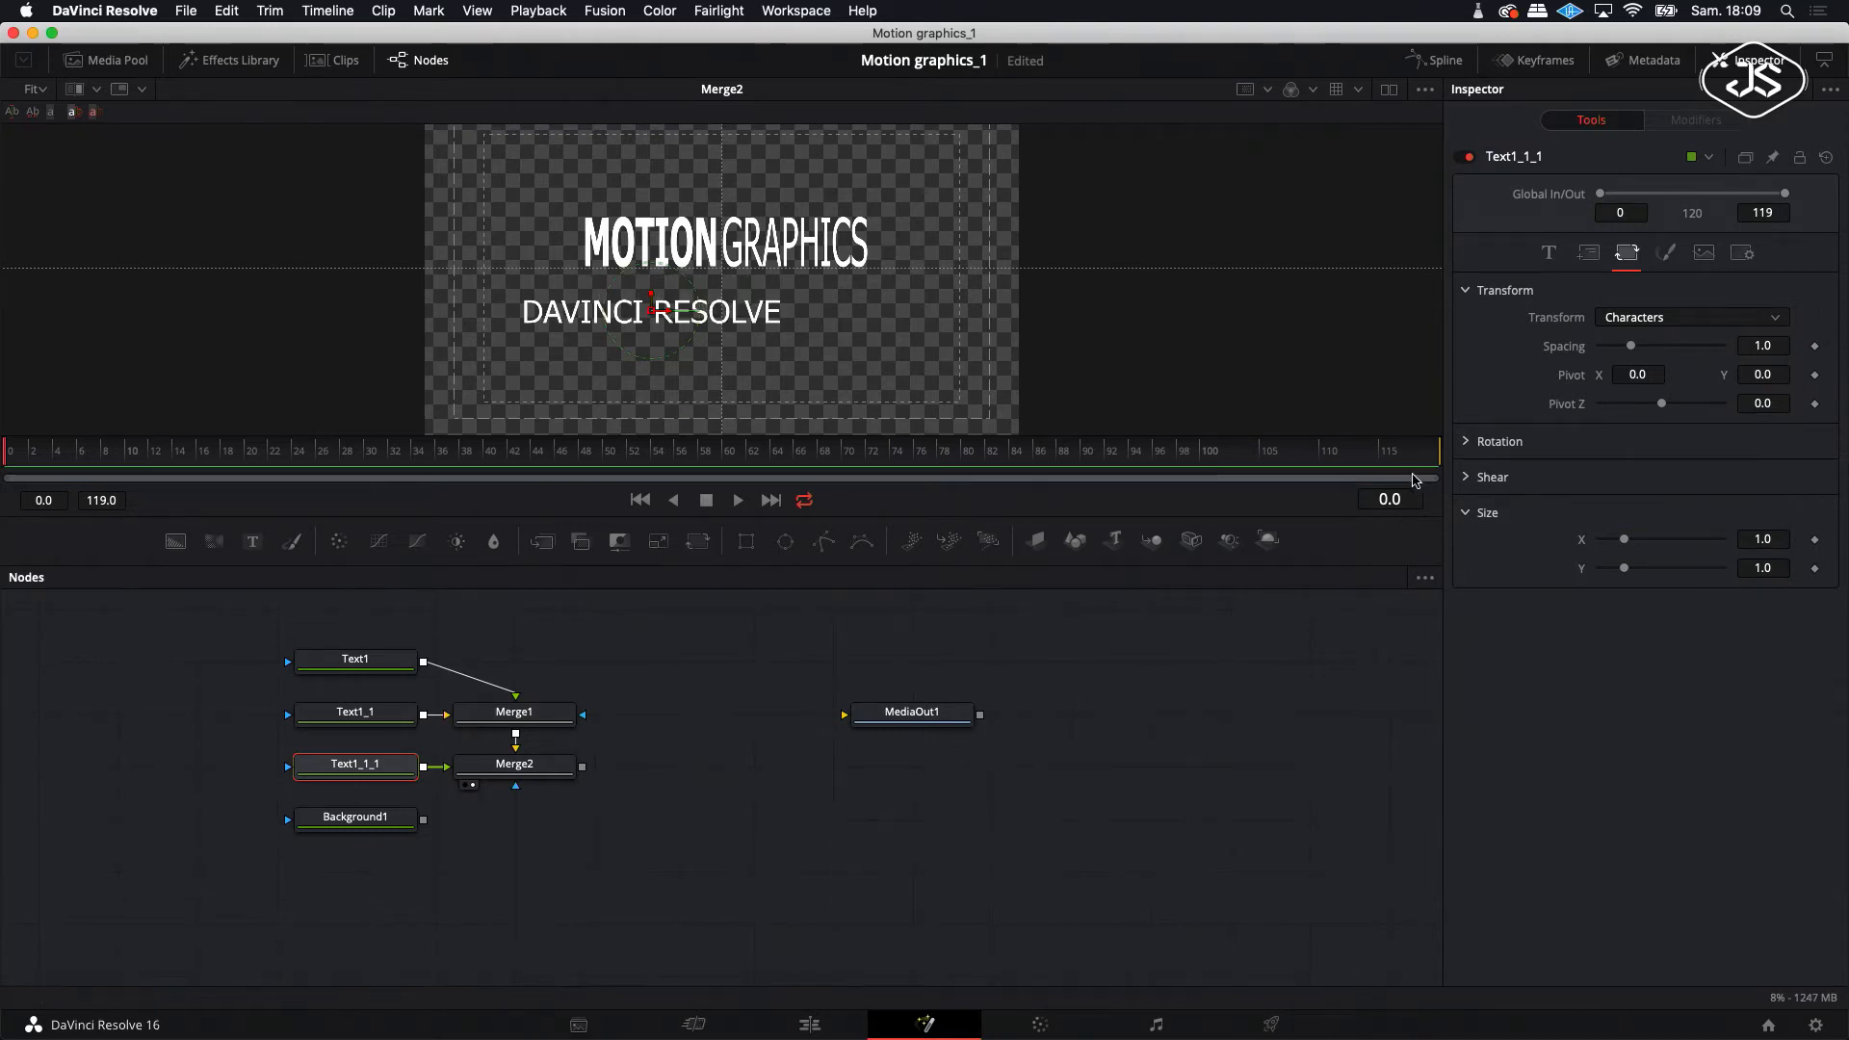
- Reduce the DAVINCI RESOLVE text's size to about 0.0394 and align its start with MOTION's left edge, just below it
left_click(1549, 252)
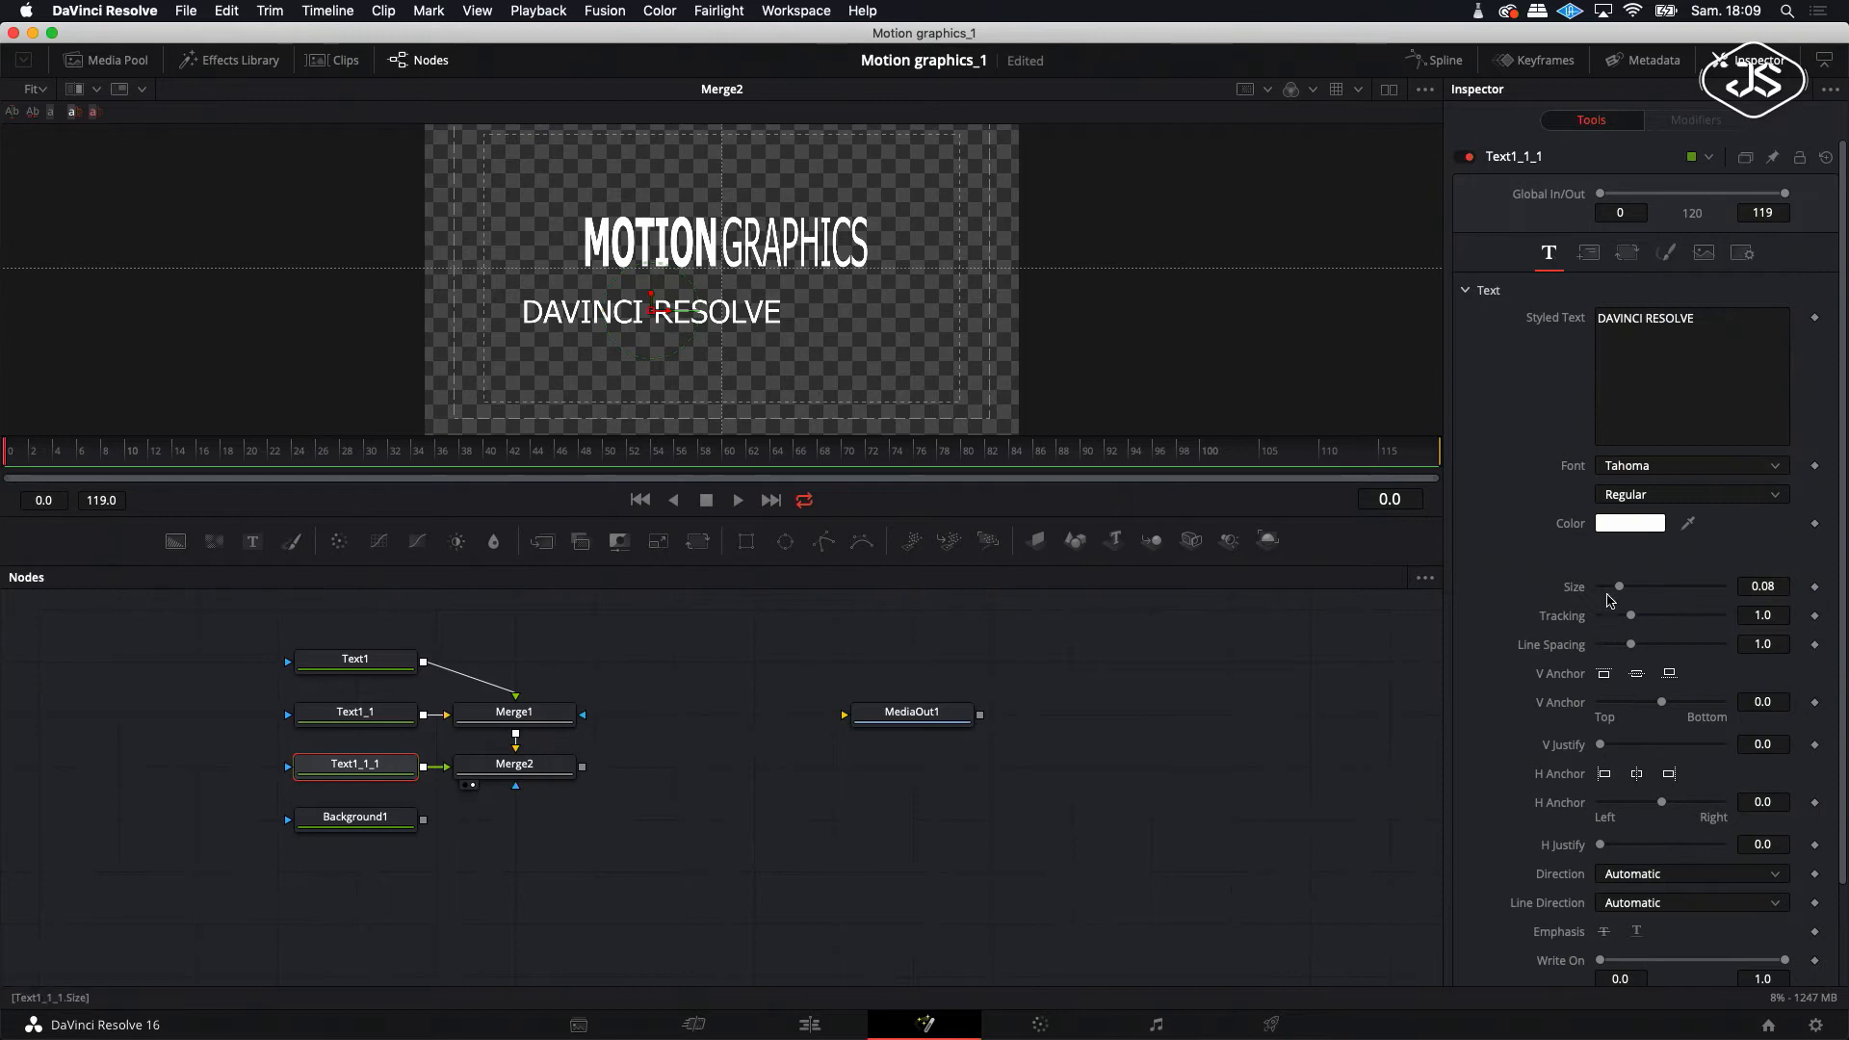
left_click_drag(1619, 587, 1616, 587)
left_click_drag(662, 311, 697, 292)
left_click_drag(1615, 587, 1616, 589)
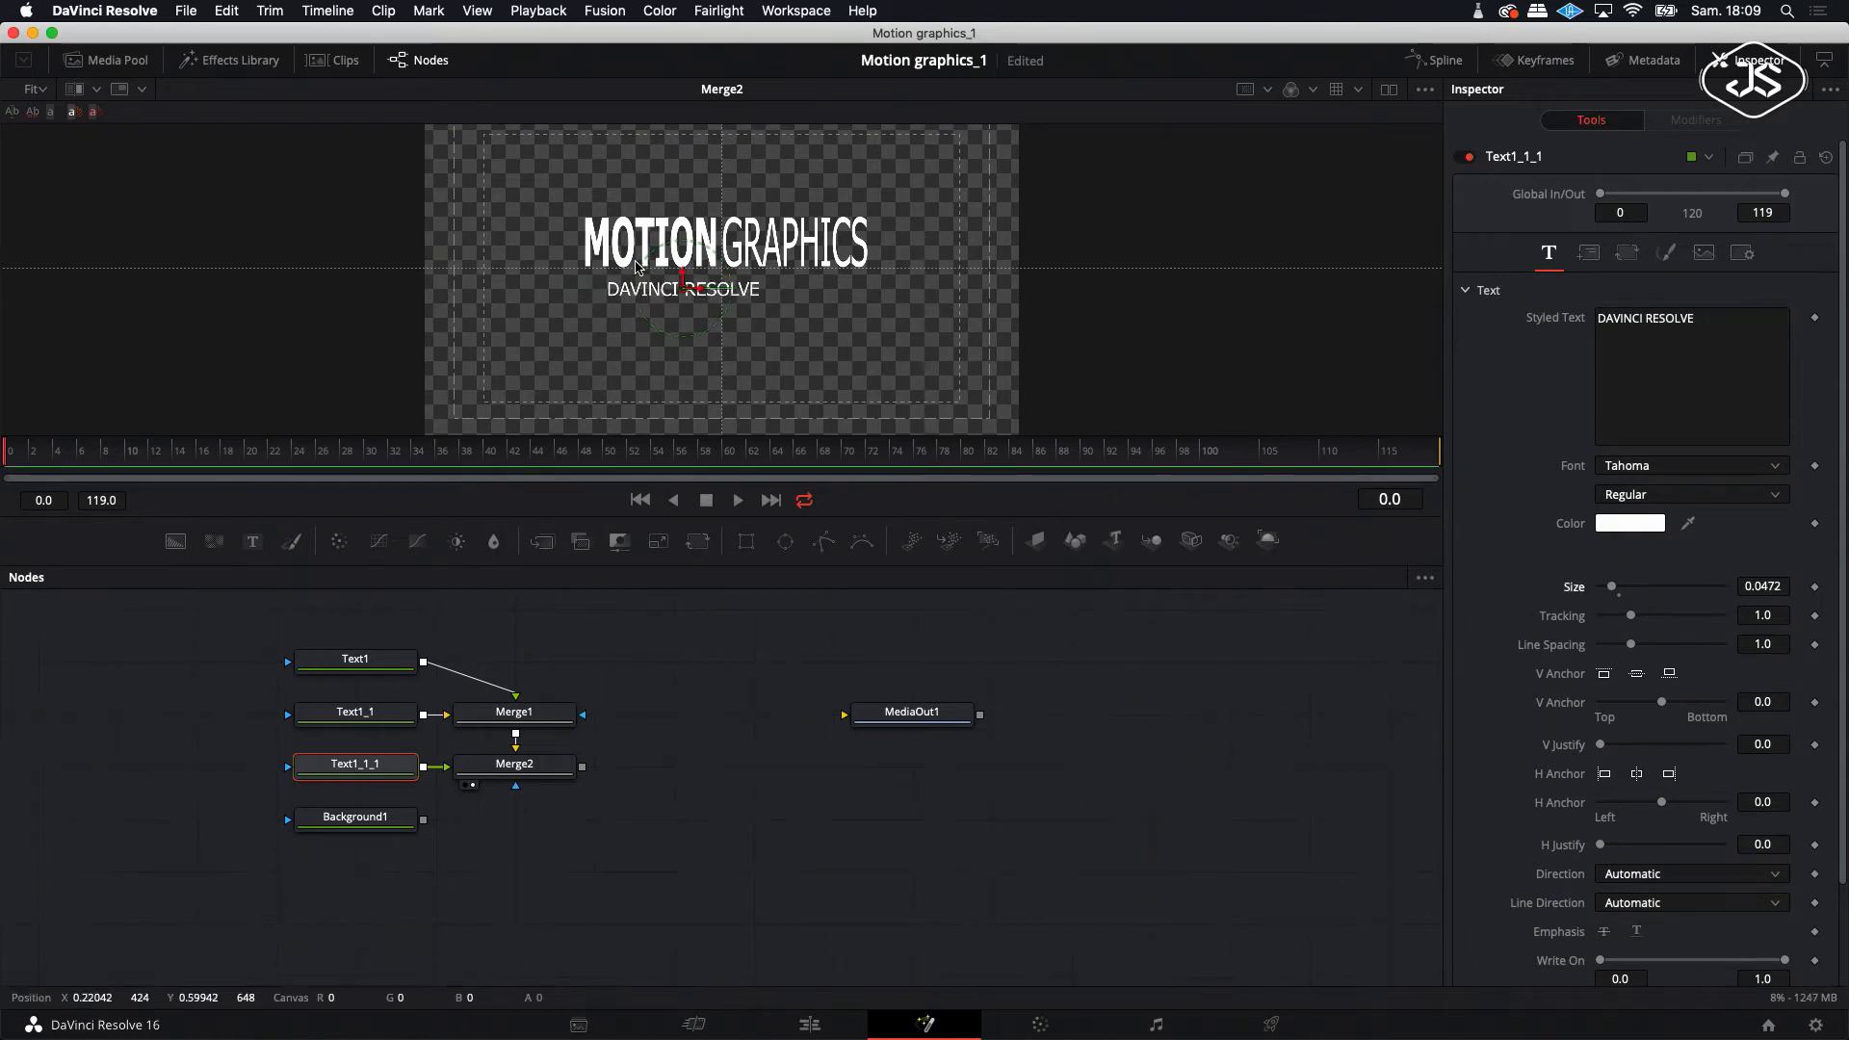
left_click_drag(696, 292, 684, 292)
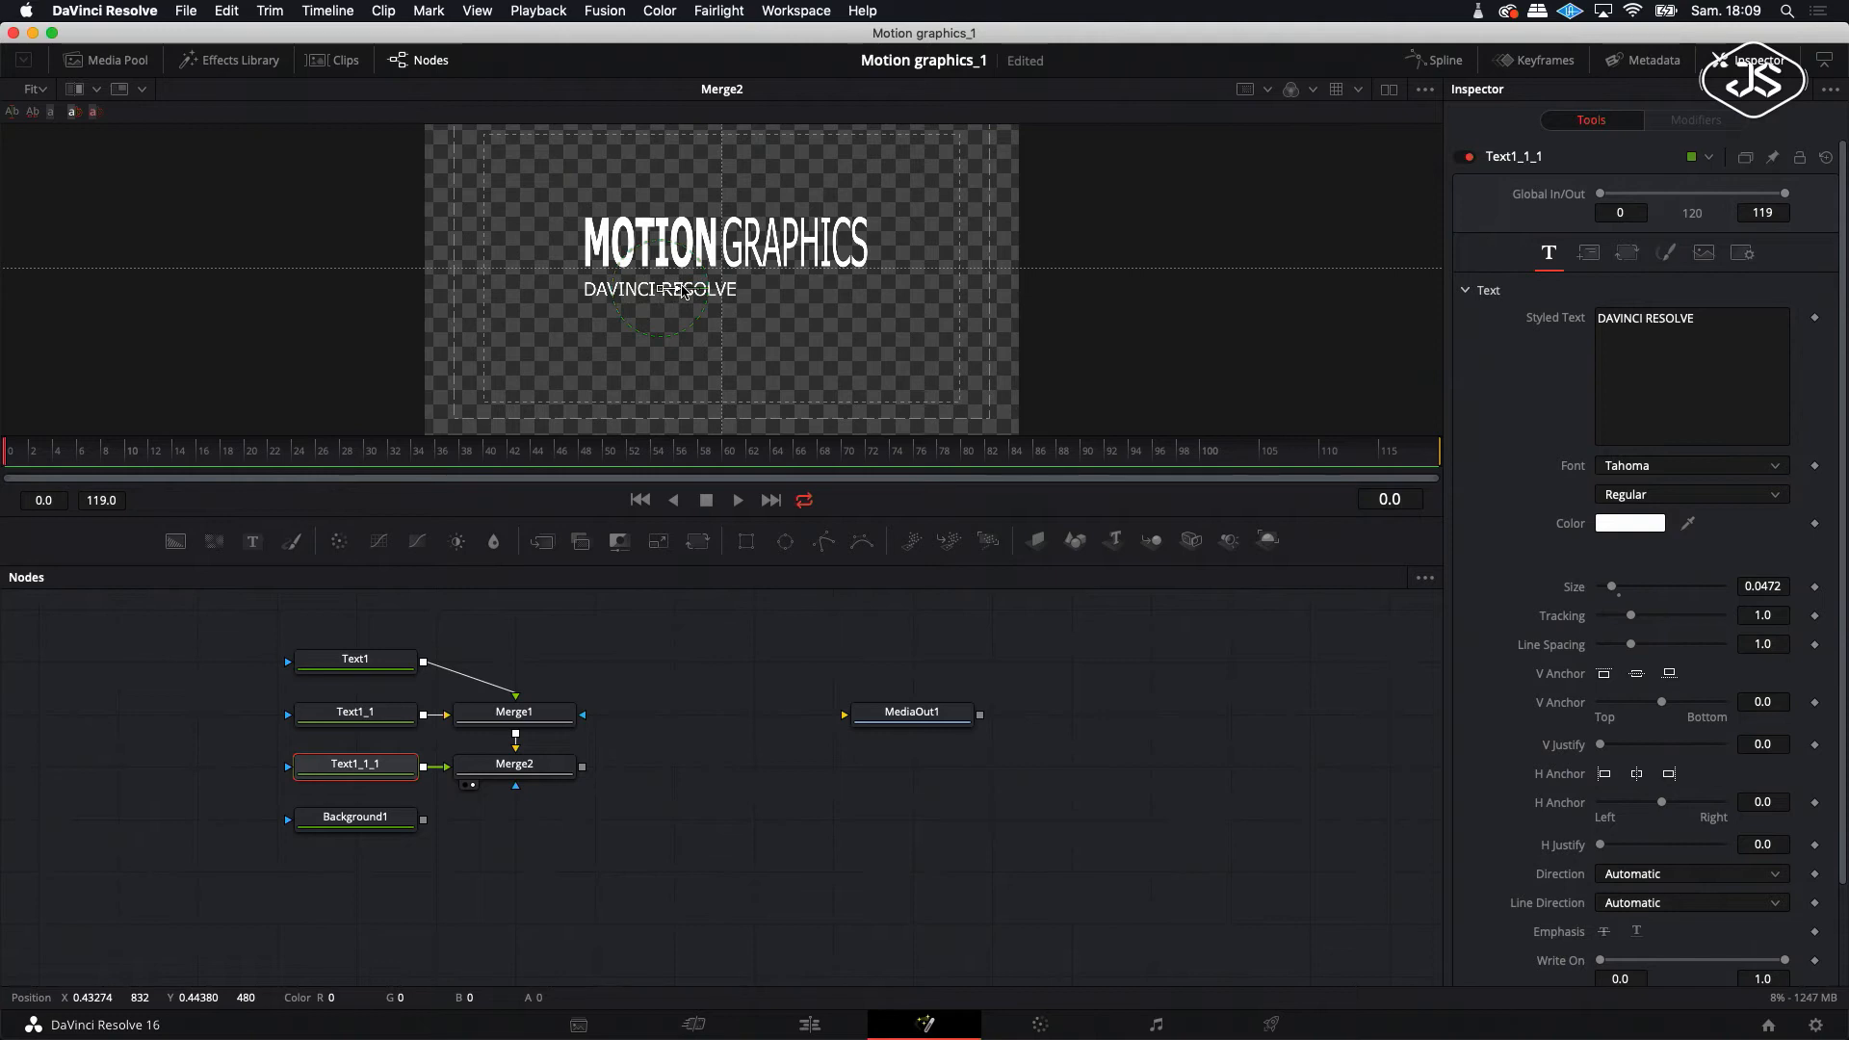
left_click_drag(1611, 588, 1610, 590)
scroll(1610, 589, "down", 1)
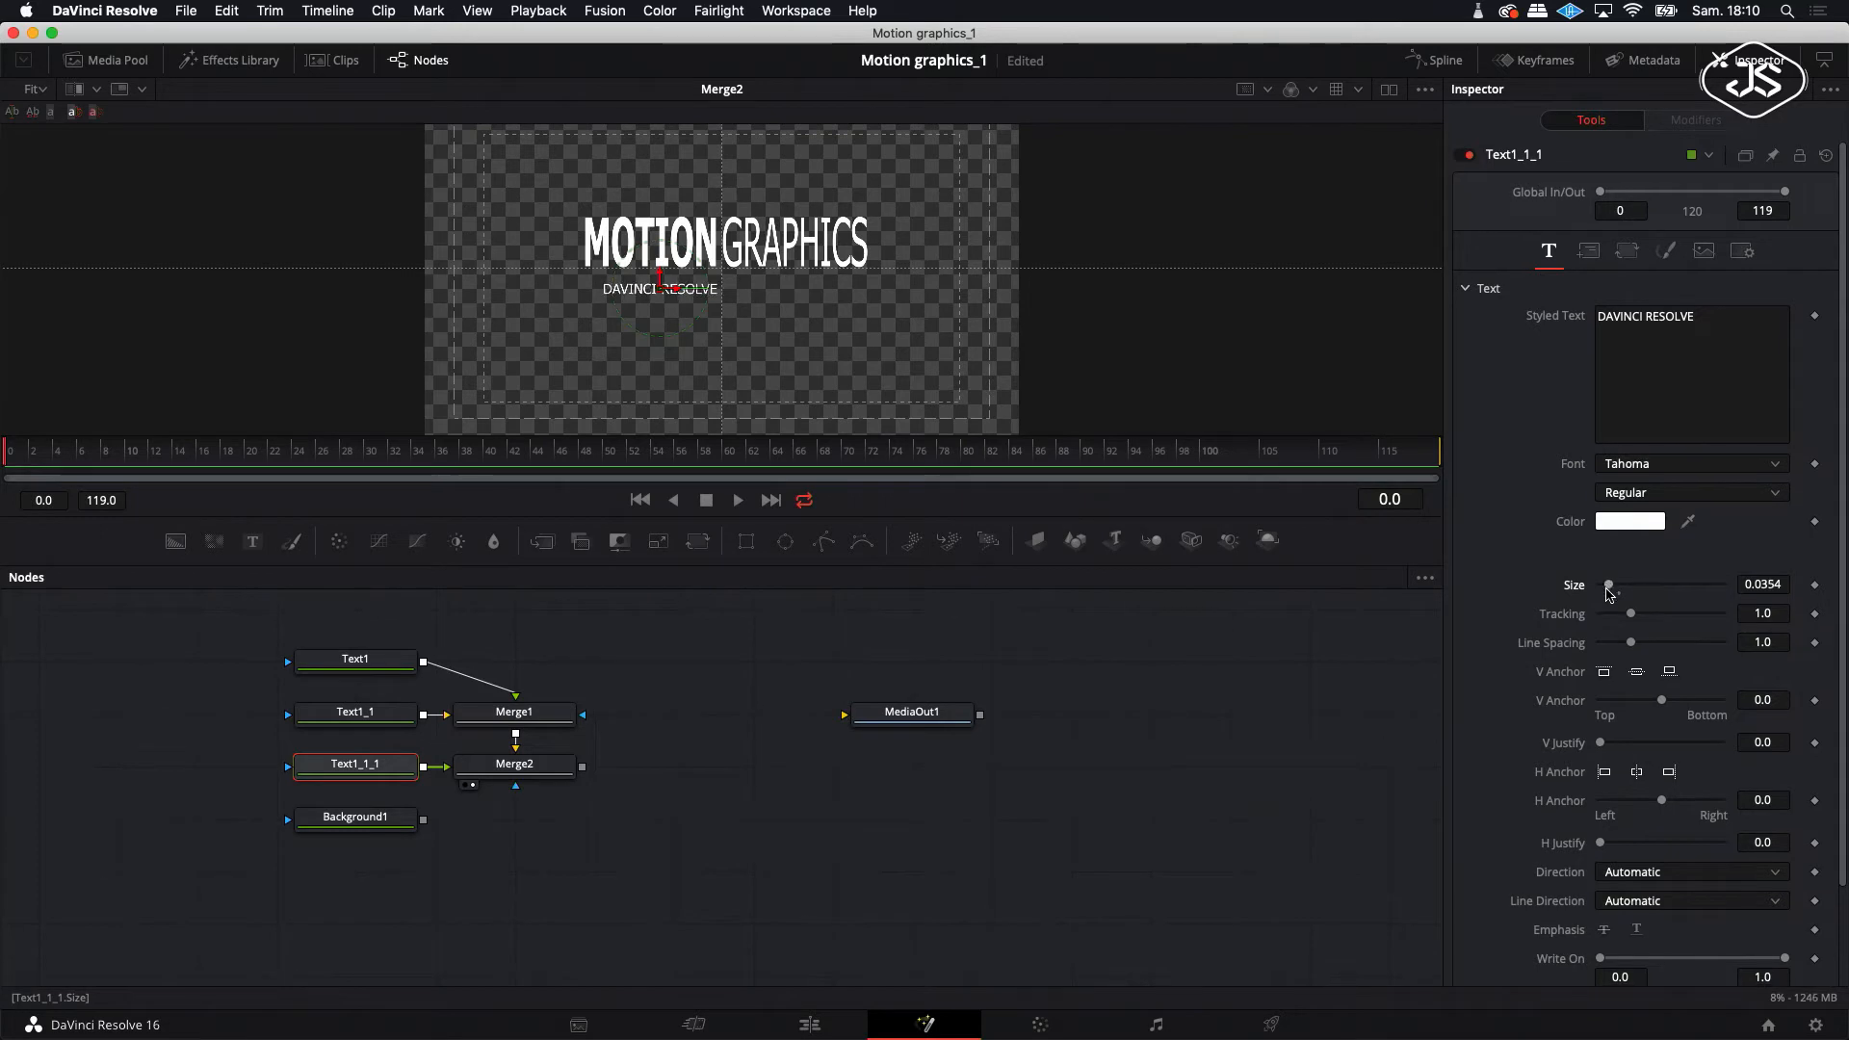
left_click_drag(677, 292, 661, 292)
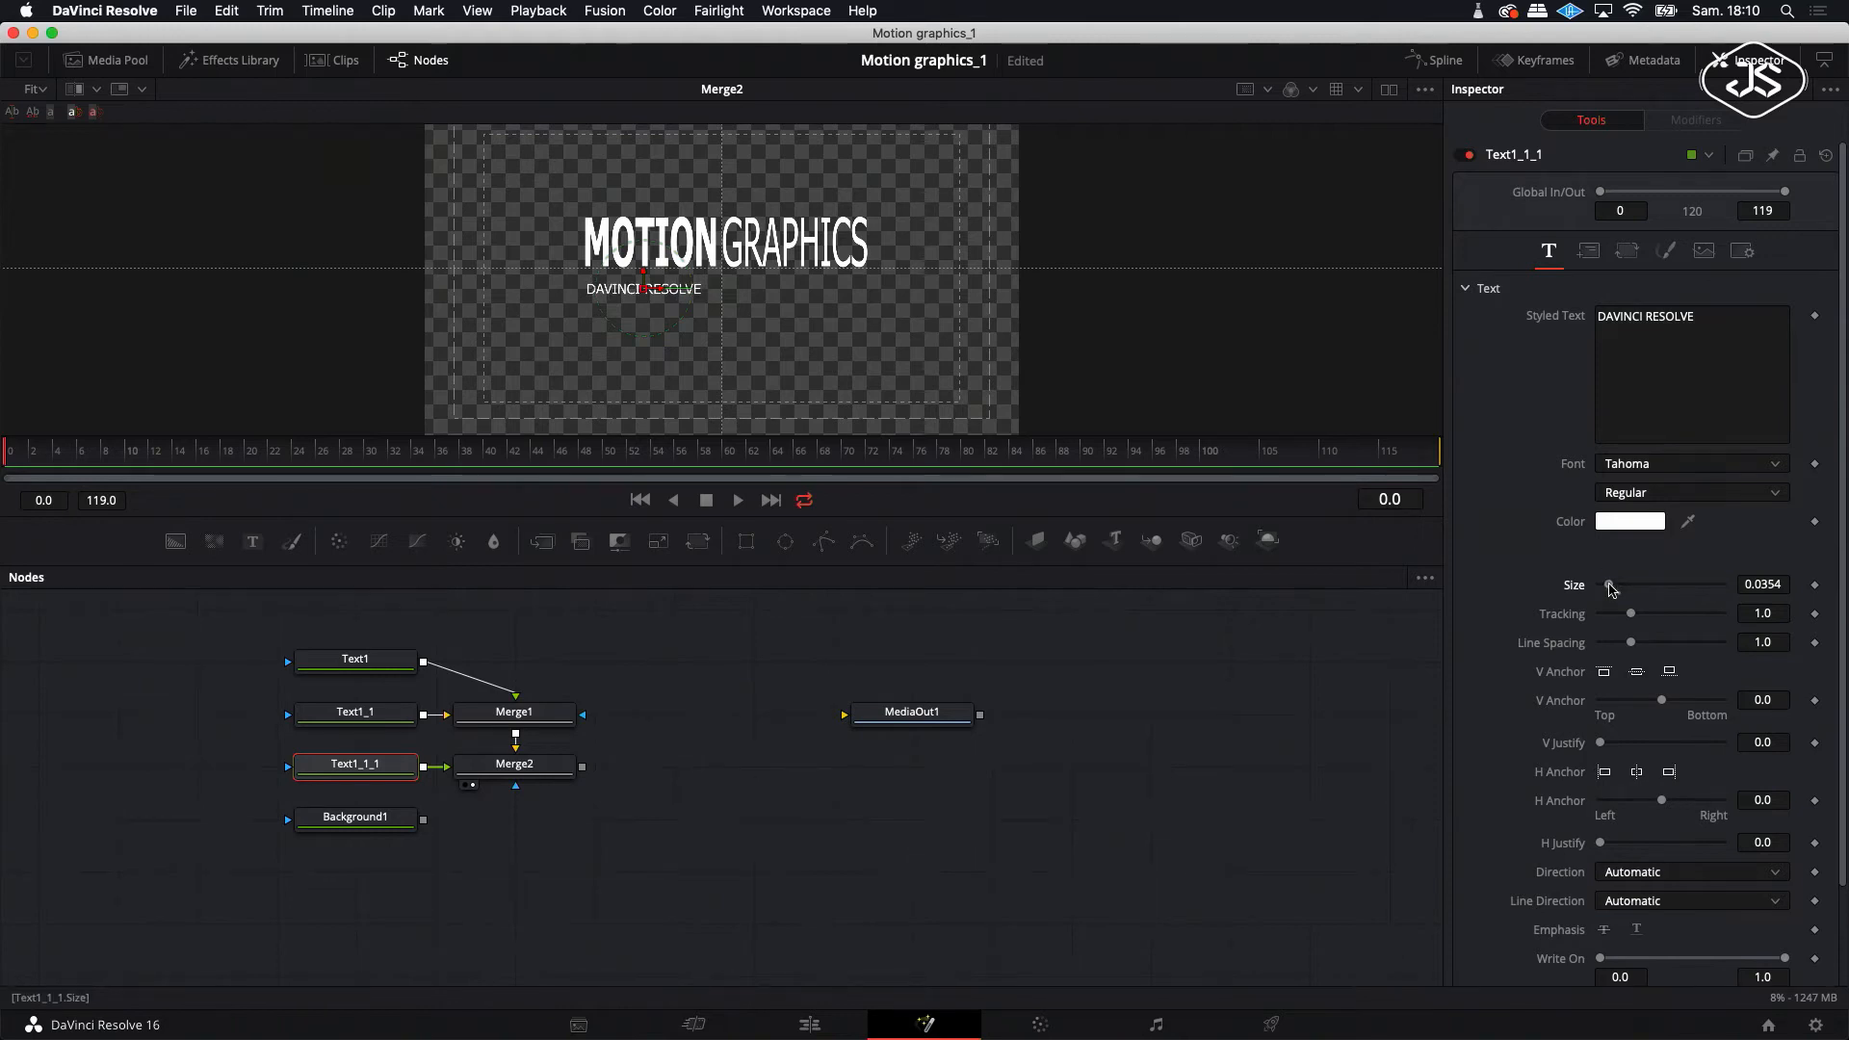
scroll(1611, 589, "up", 1)
left_click_drag(659, 292, 649, 274)
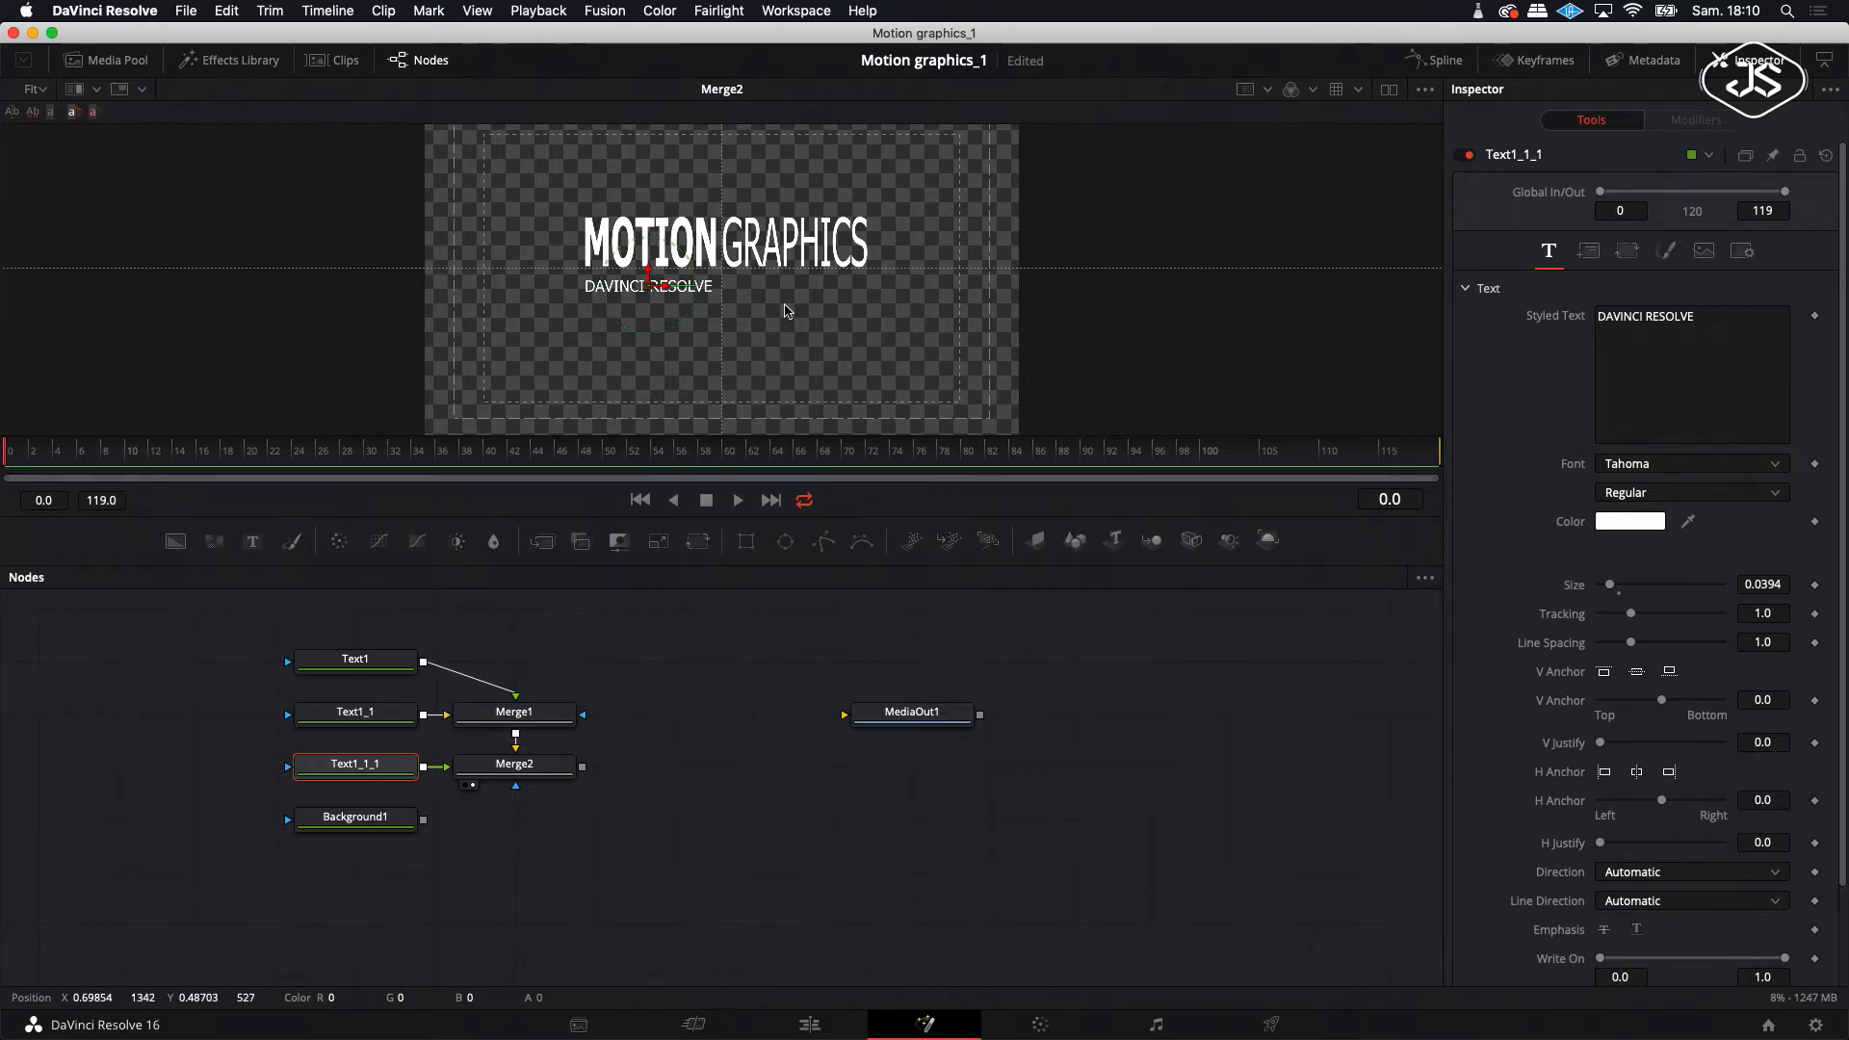
- Merge the output of Merge2 over Background1 and show the new merge in the viewer
mouse_move(412, 823)
left_mouse_down()
mouse_move(496, 826)
mouse_move(419, 840)
left_mouse_up()
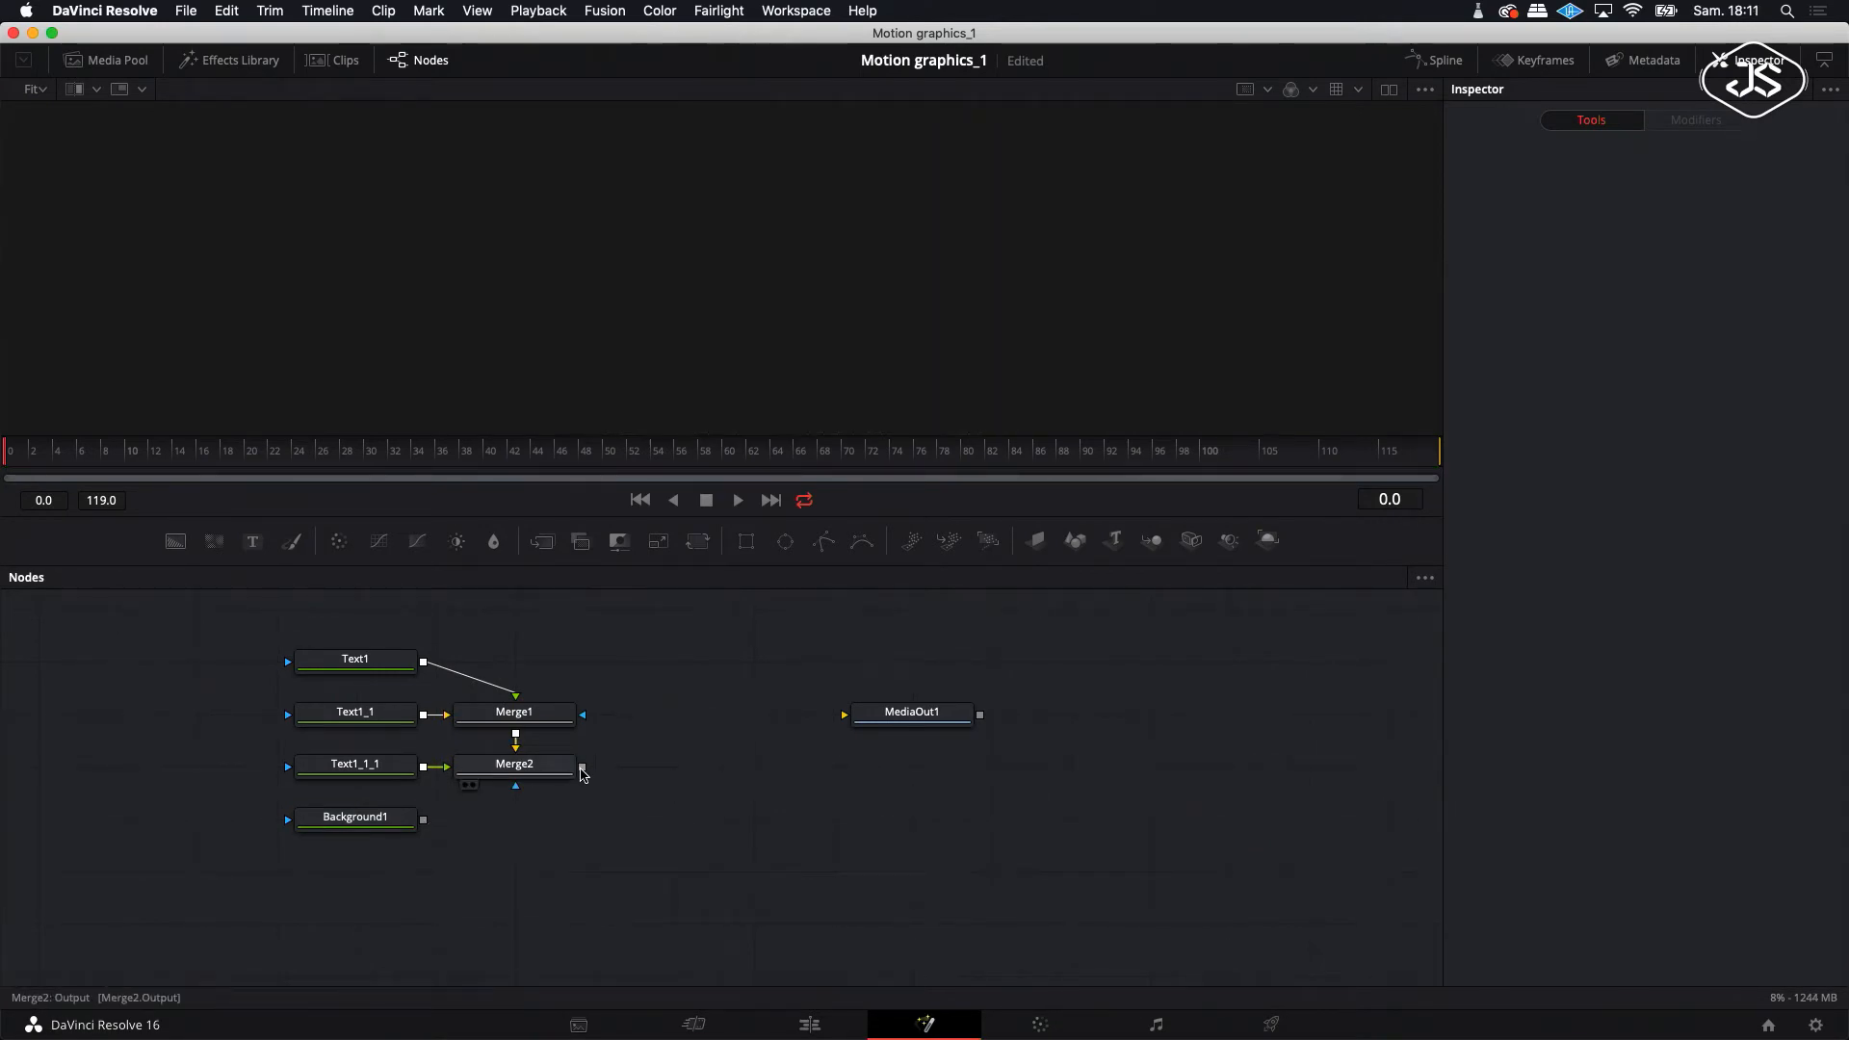
left_click_drag(583, 768, 425, 824)
key("1")
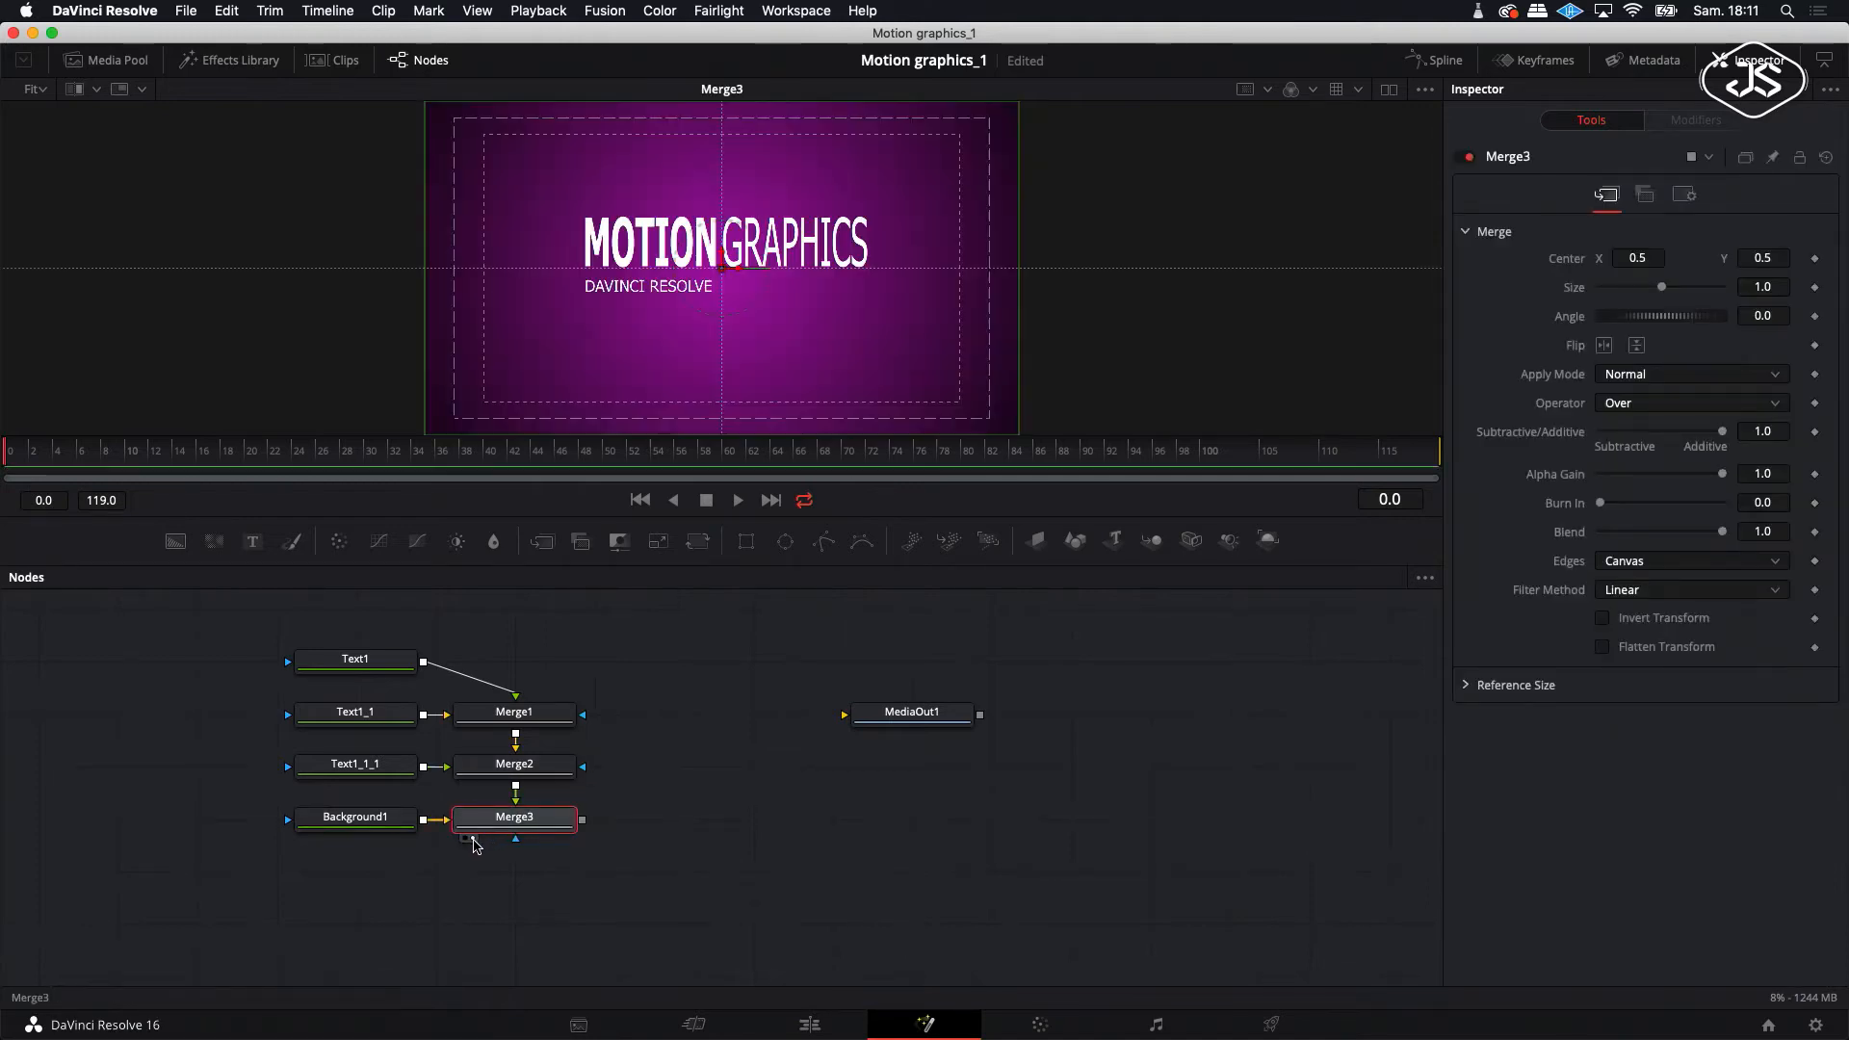
scroll(597, 678, "up", 2)
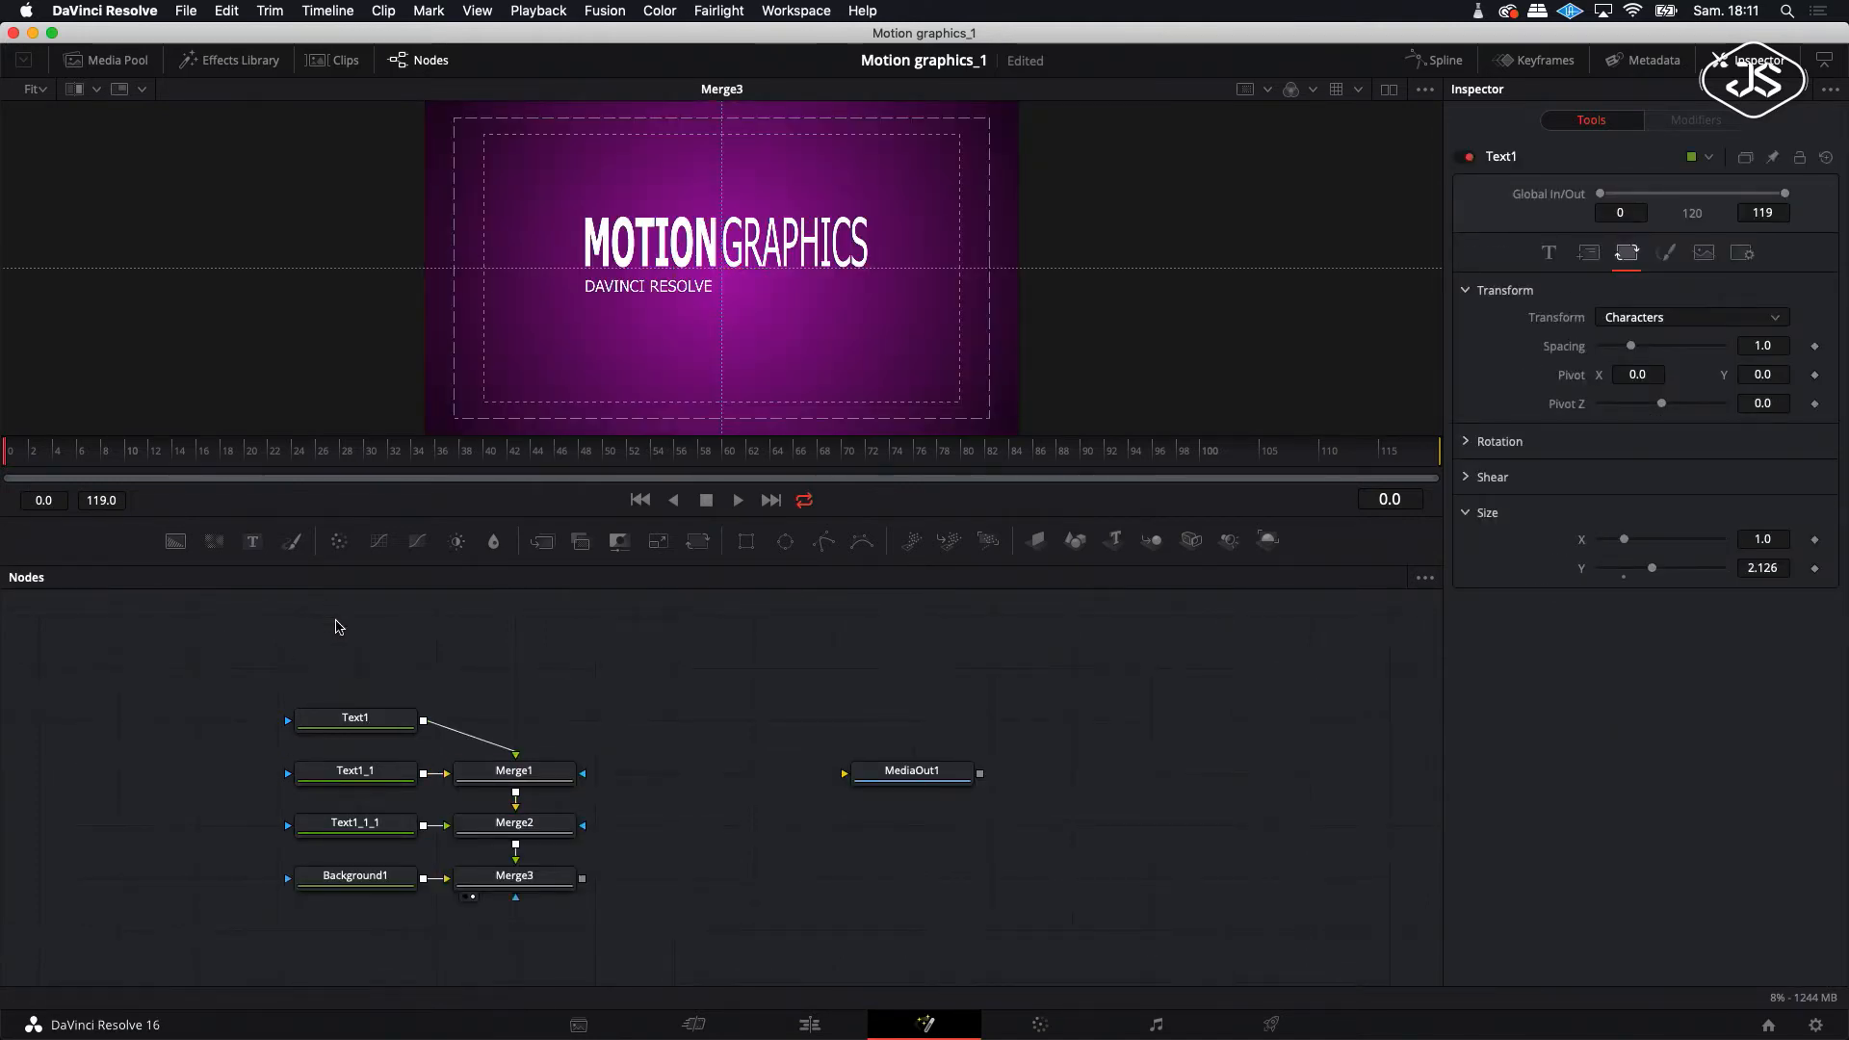
- Add a Mask Paint node to the flow and place it above the Text1 node
right_click(489, 644)
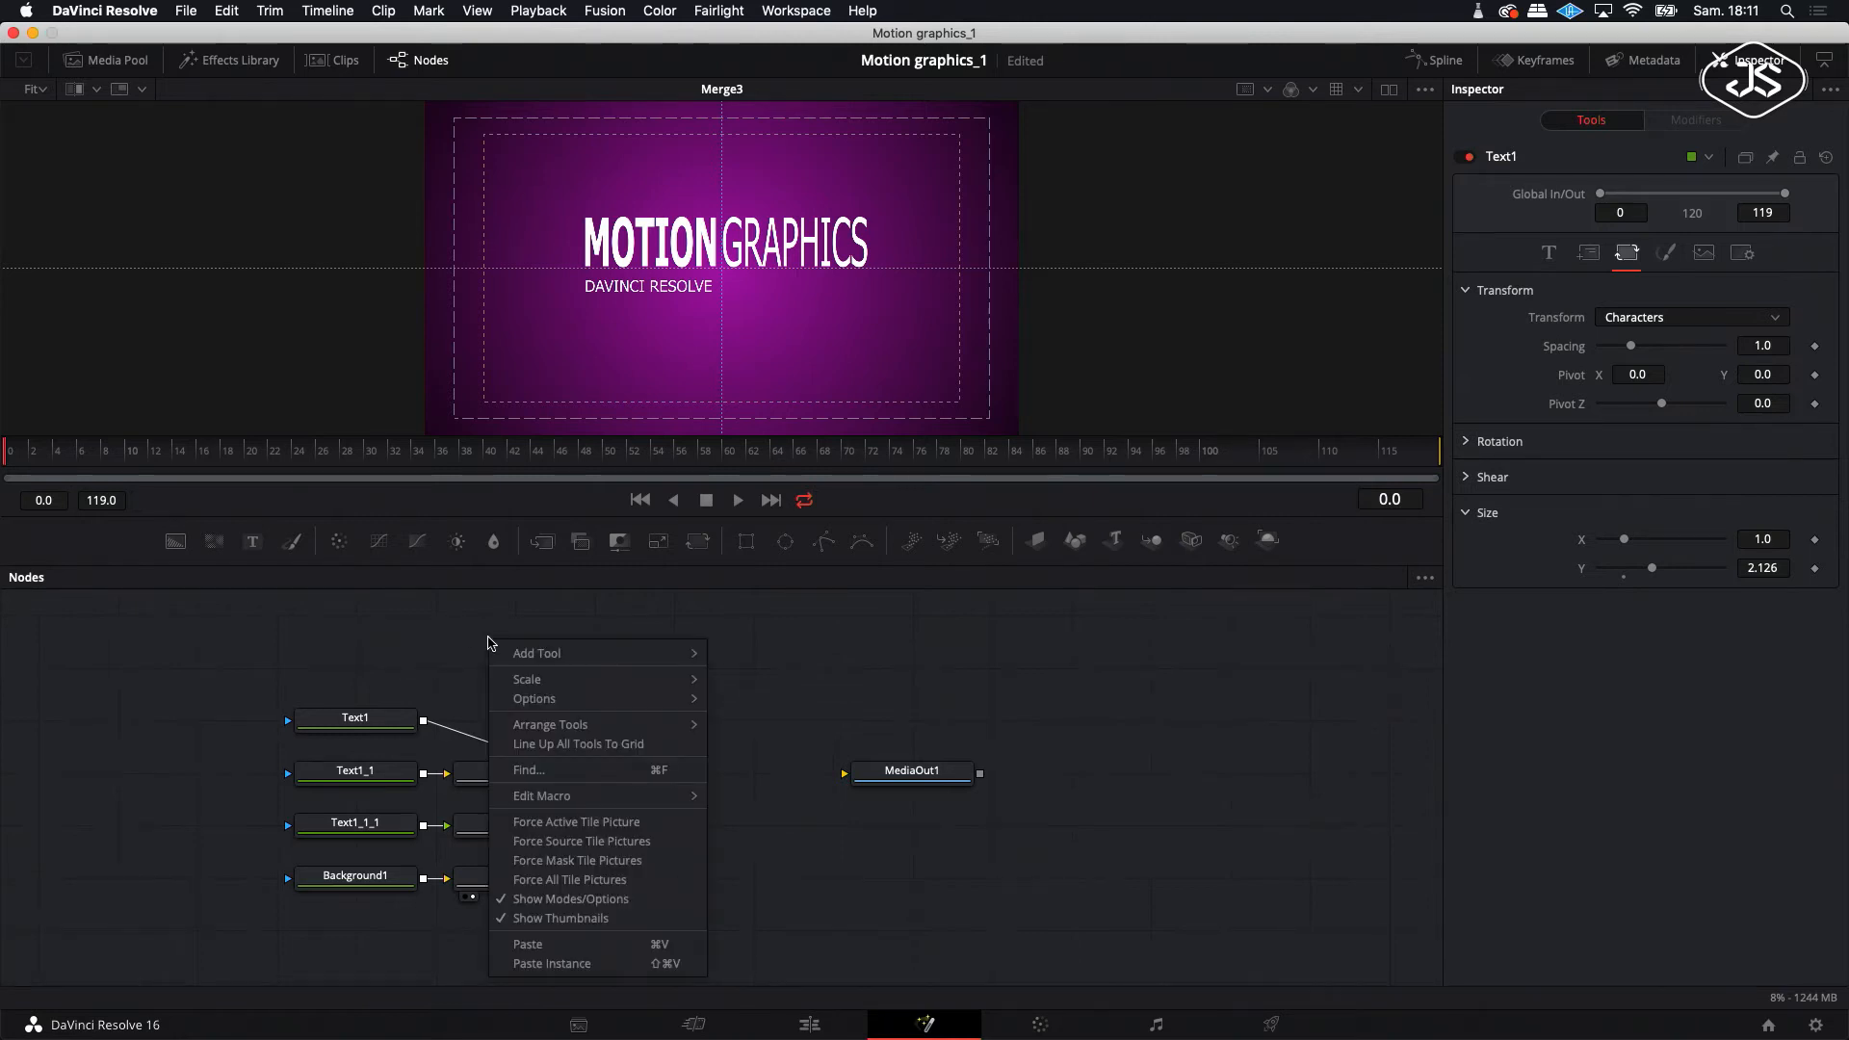
mouse_move(616, 653)
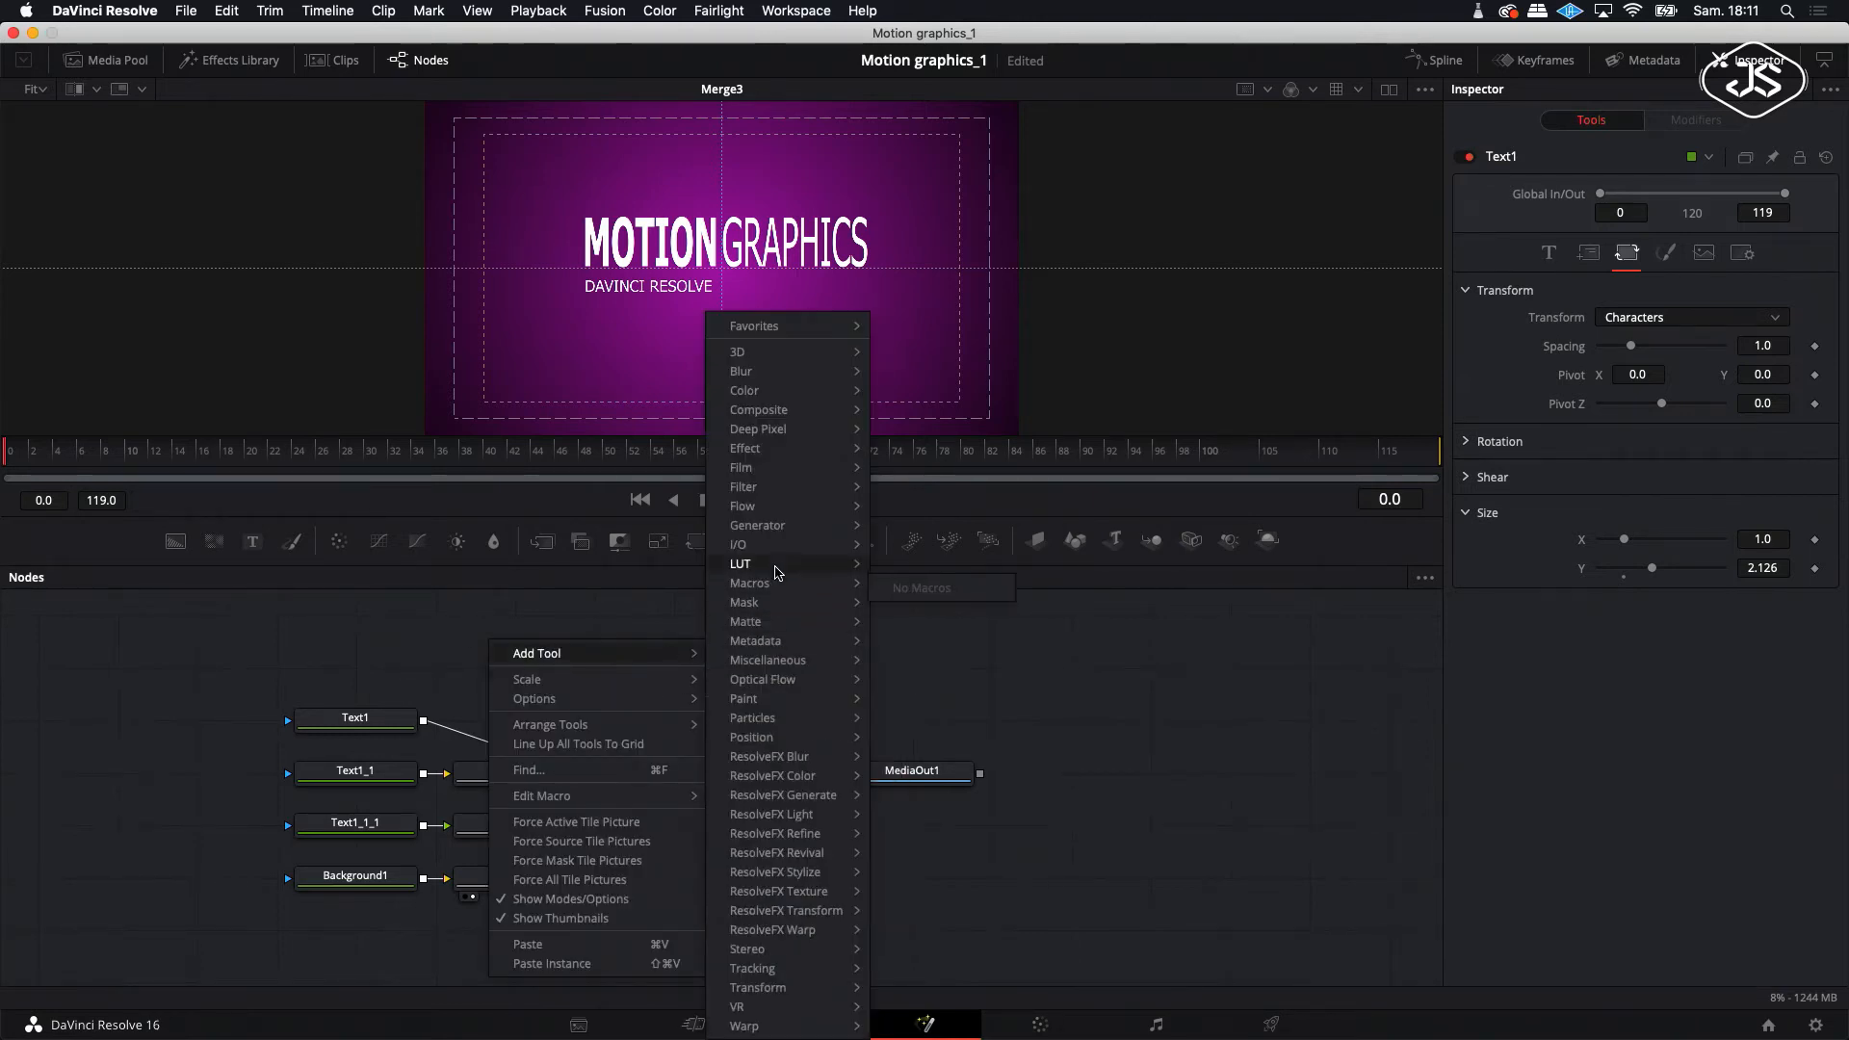
mouse_move(749, 605)
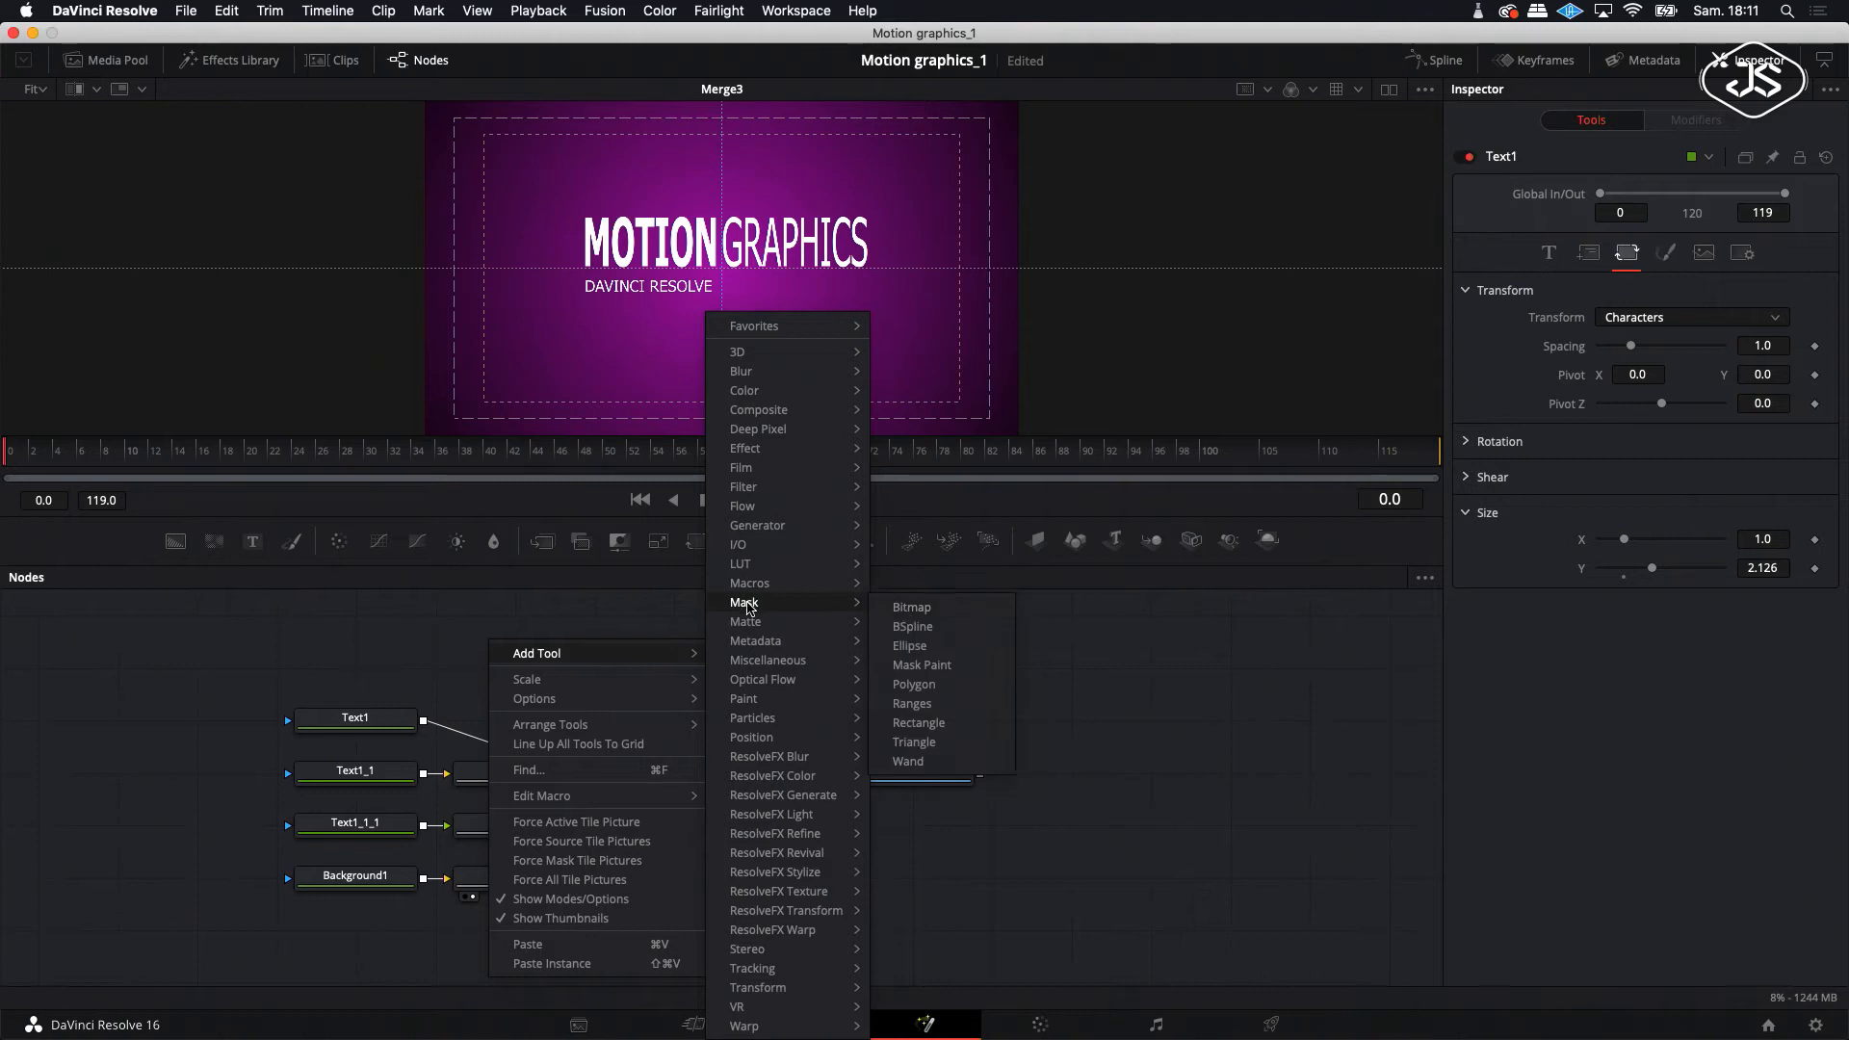
left_click(911, 668)
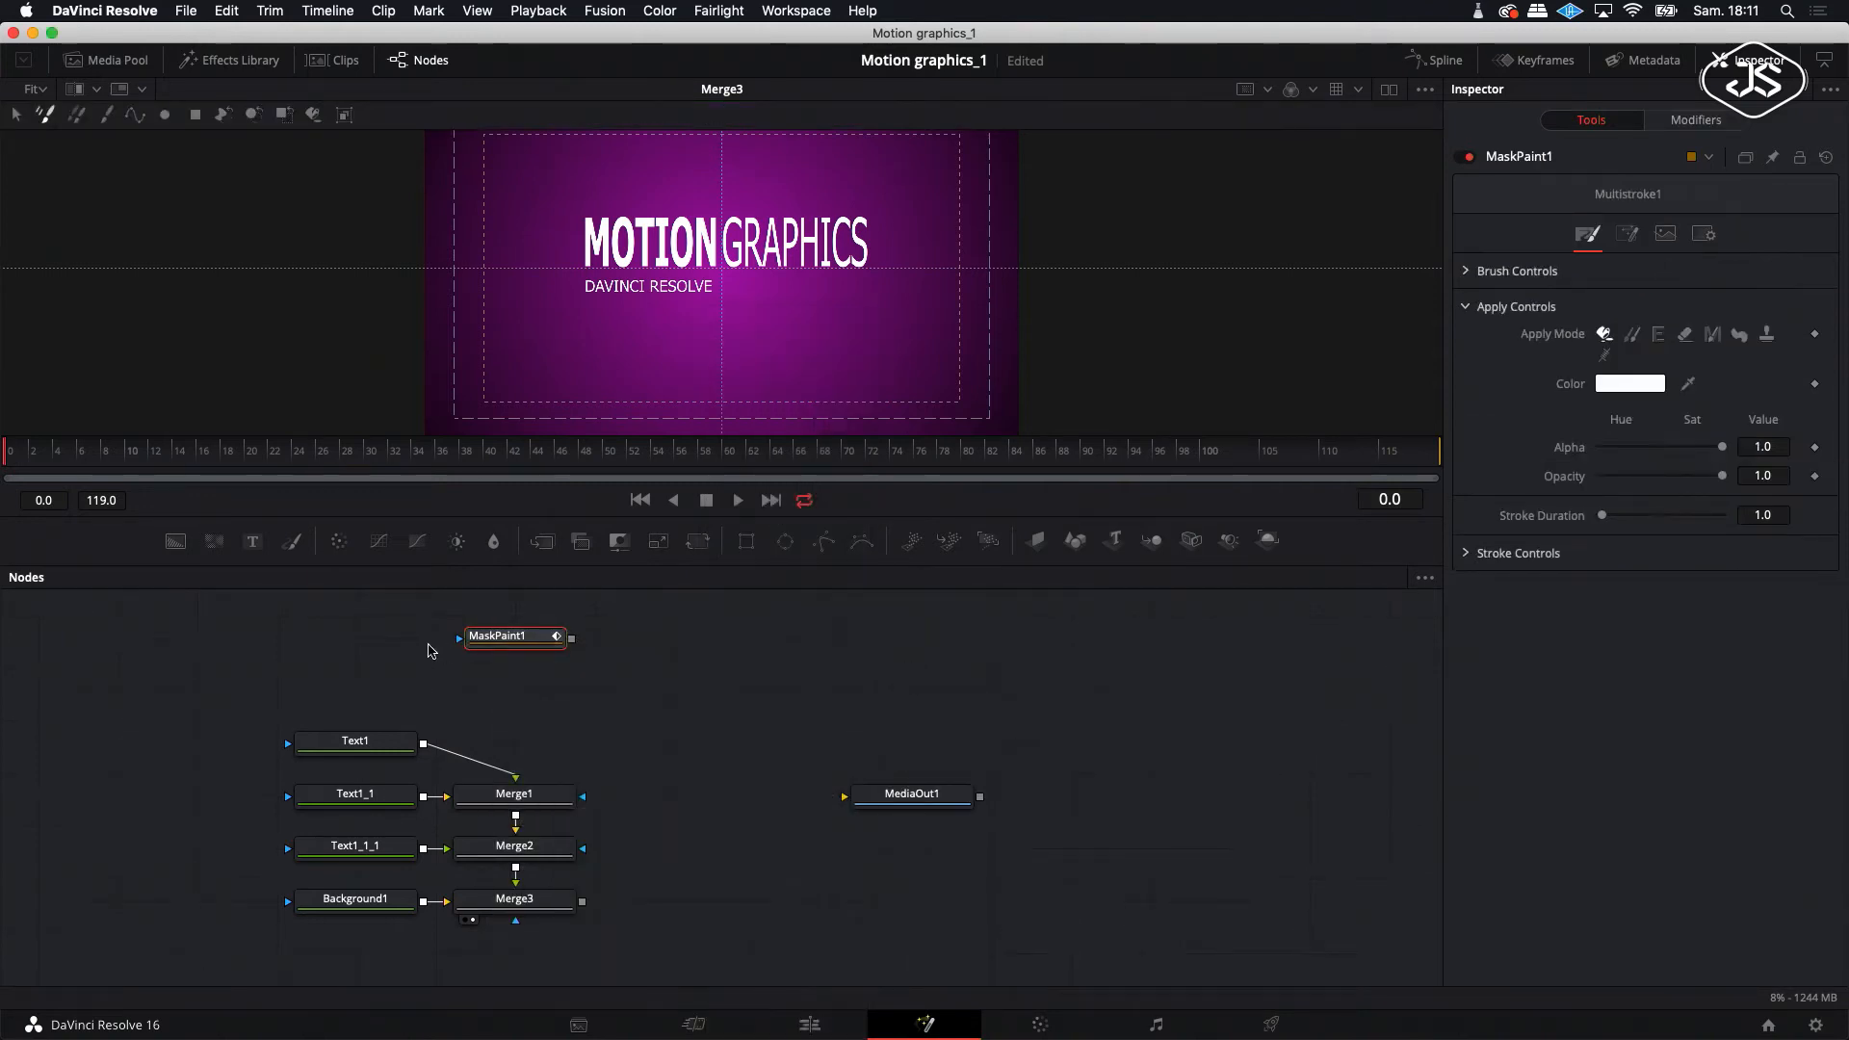
left_click_drag(525, 640, 376, 658)
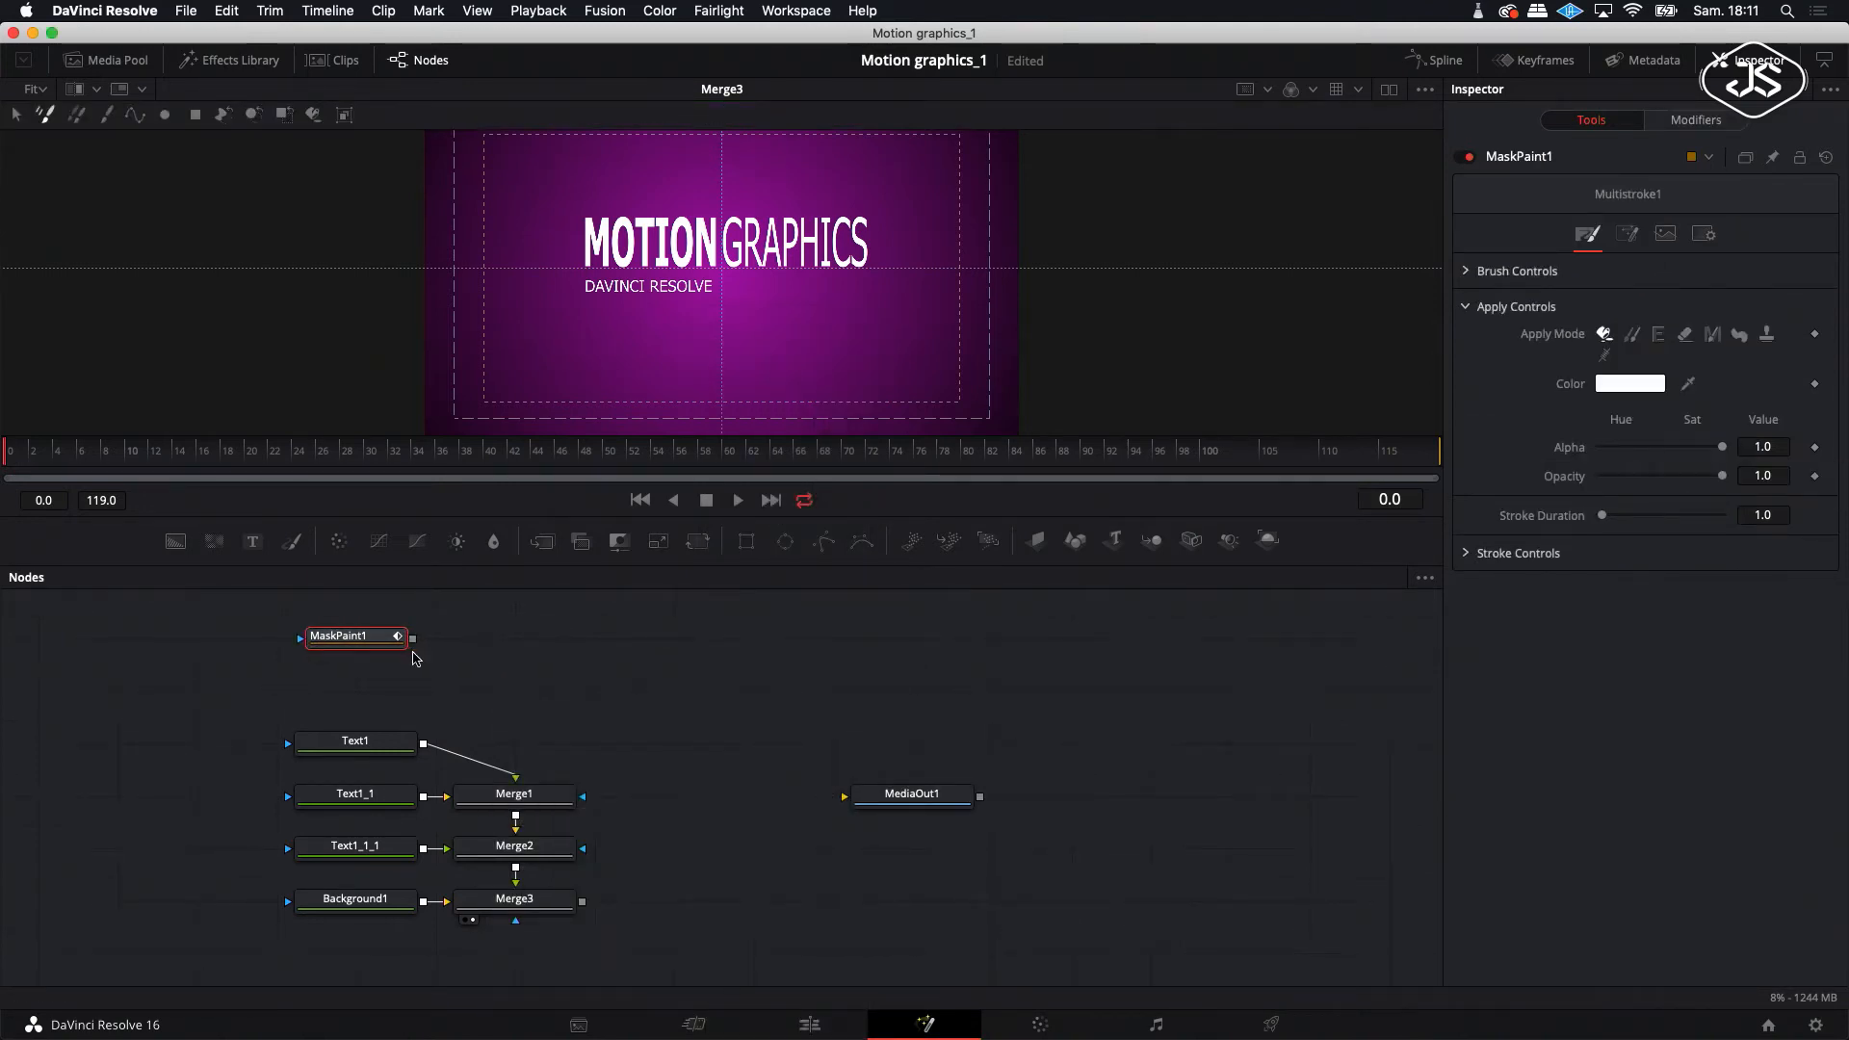
- Add a second Background node beside MaskPaint1 and connect MaskPaint1's output to it as its mask
left_click(483, 653)
left_click(176, 541)
left_click_drag(412, 639, 506, 646)
scroll(700, 772, "down", 1)
scroll(700, 772, "down", 2)
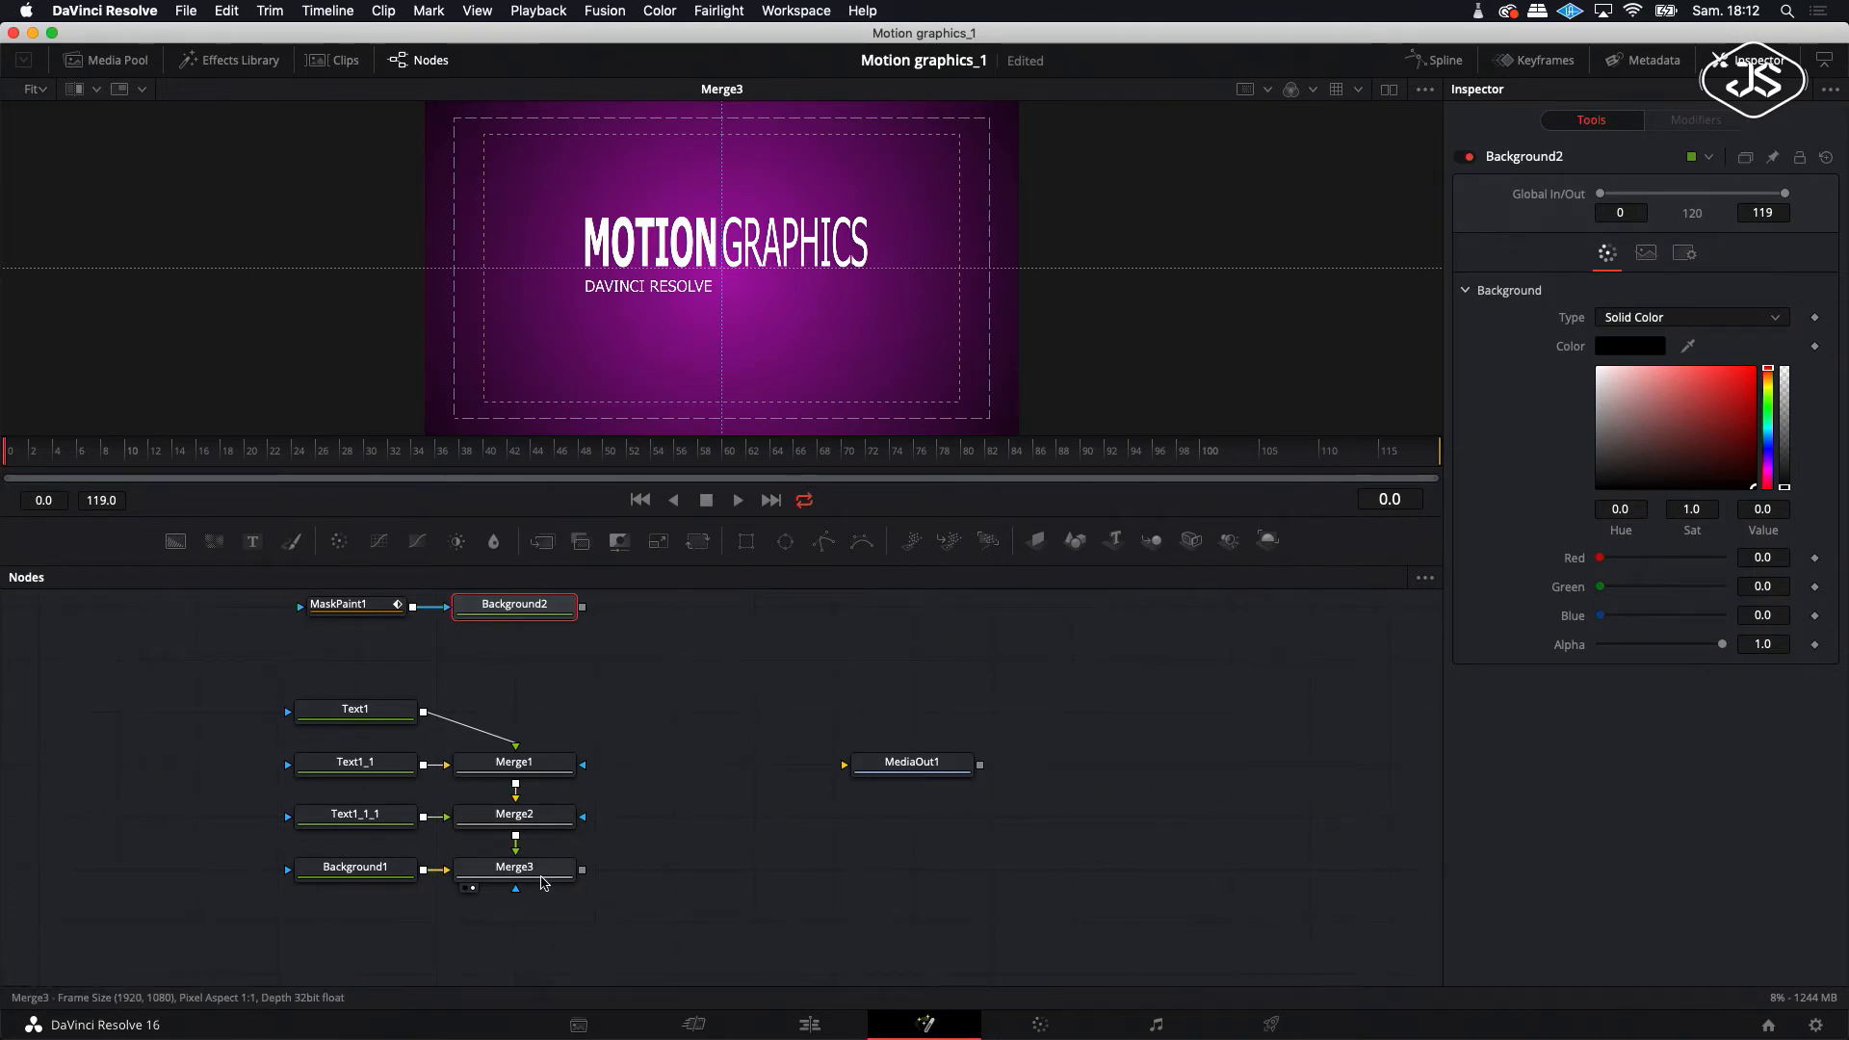
scroll(543, 684, "up", 1)
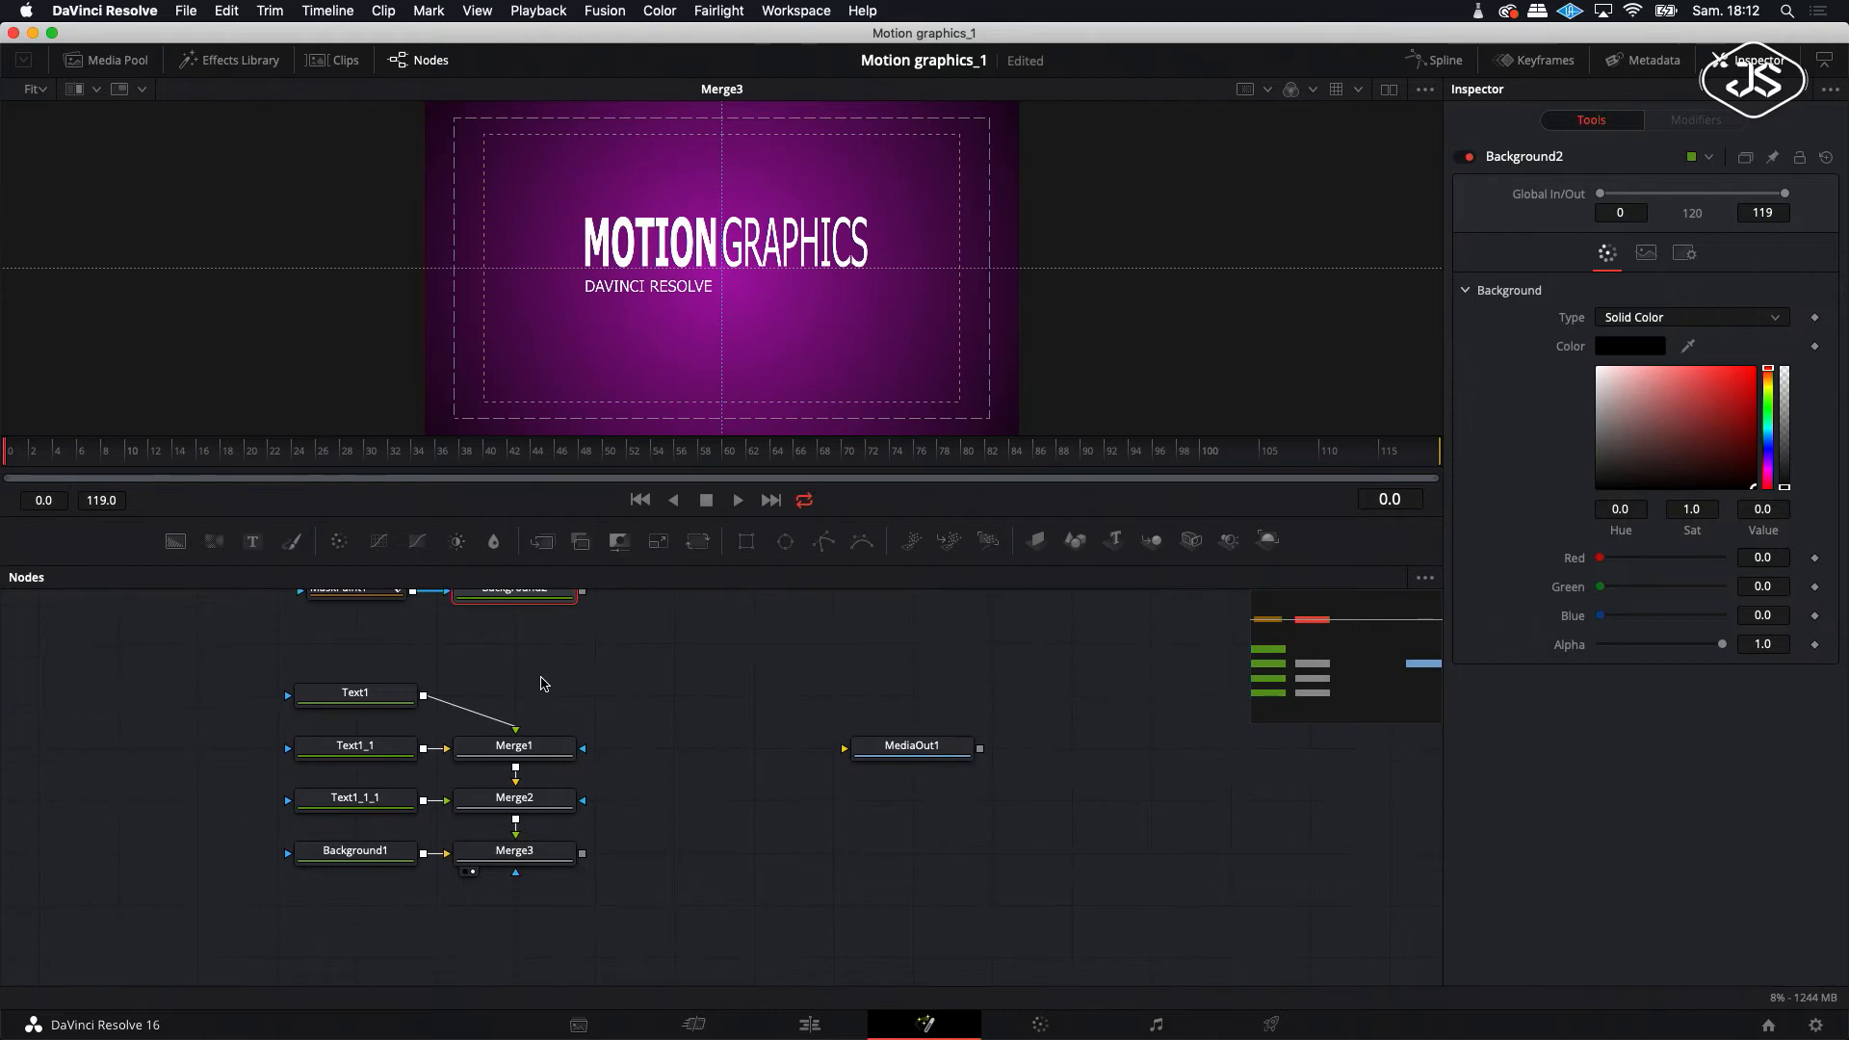
mouse_move(353, 609)
left_mouse_down()
mouse_move(495, 608)
mouse_move(363, 609)
left_mouse_up()
scroll(353, 627, "up", 2)
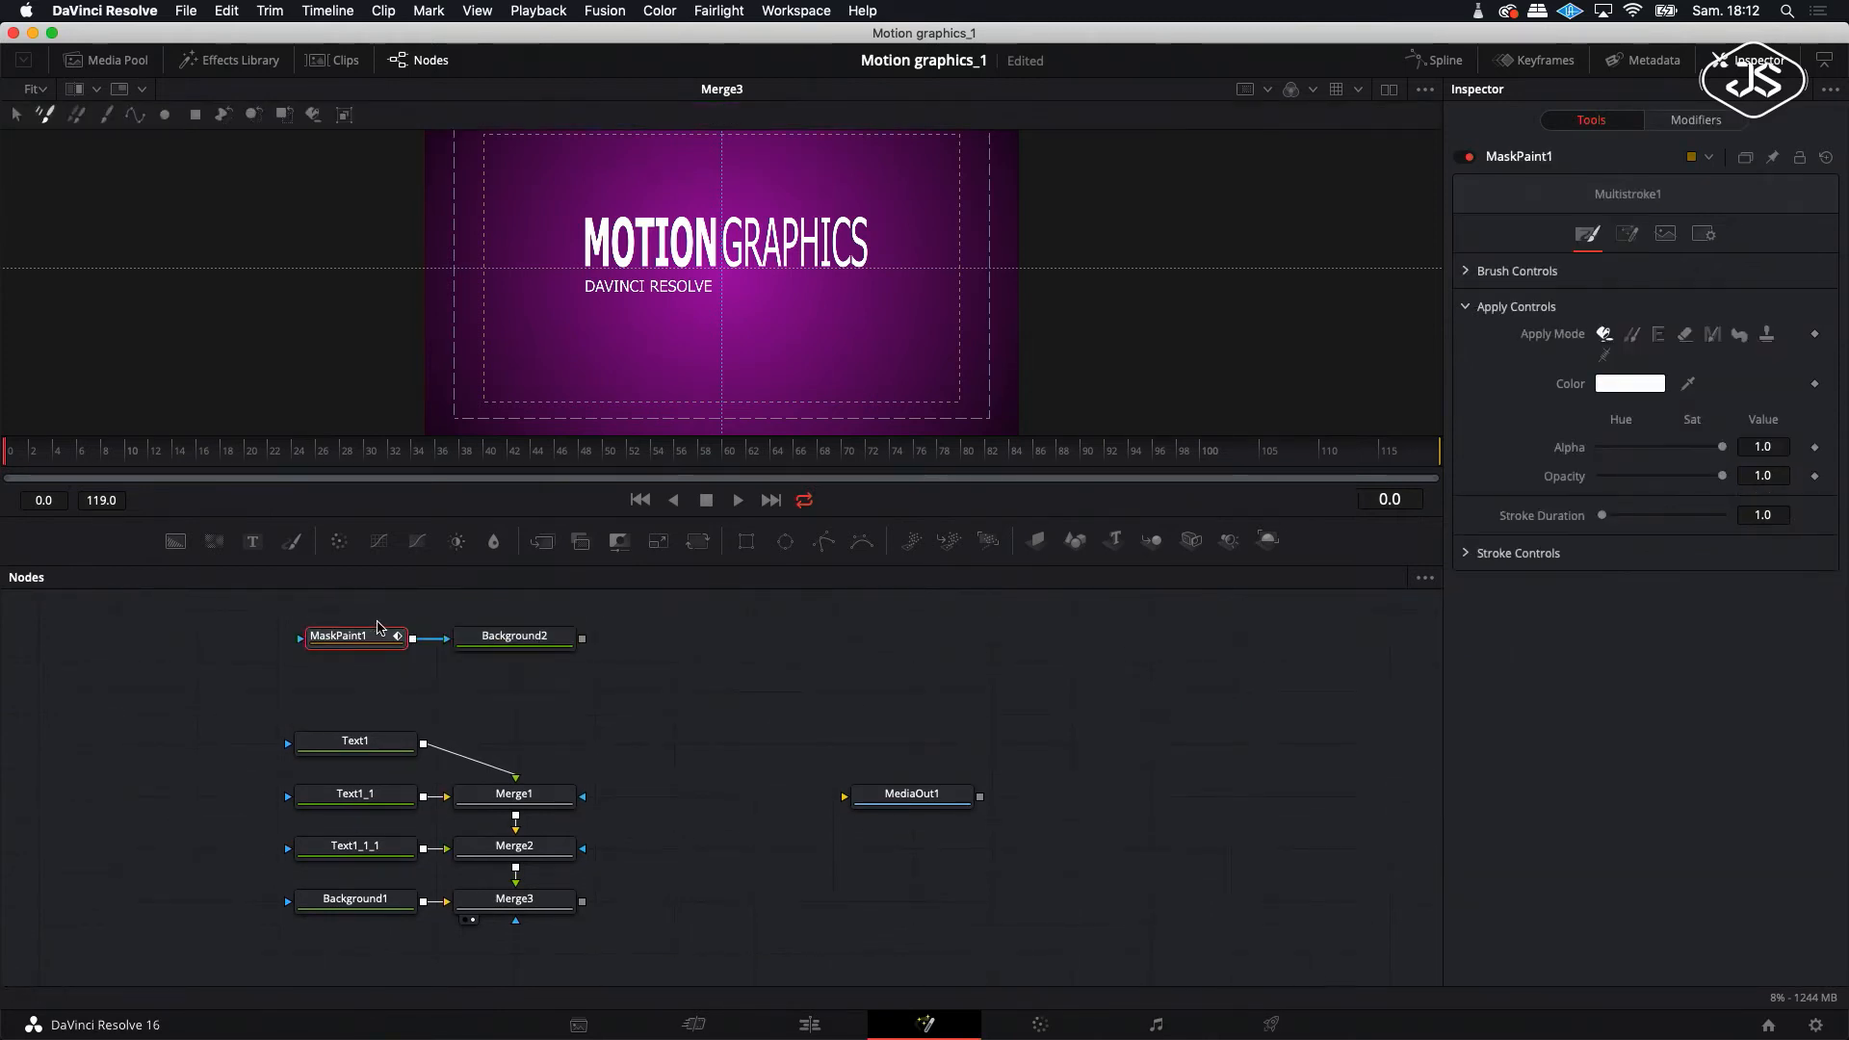
- Merge Background2 over Merge3's output and line Background2 up above the new merge
left_click_drag(582, 639, 582, 902)
left_click_drag(549, 638, 708, 638)
scroll(747, 800, "down", 1)
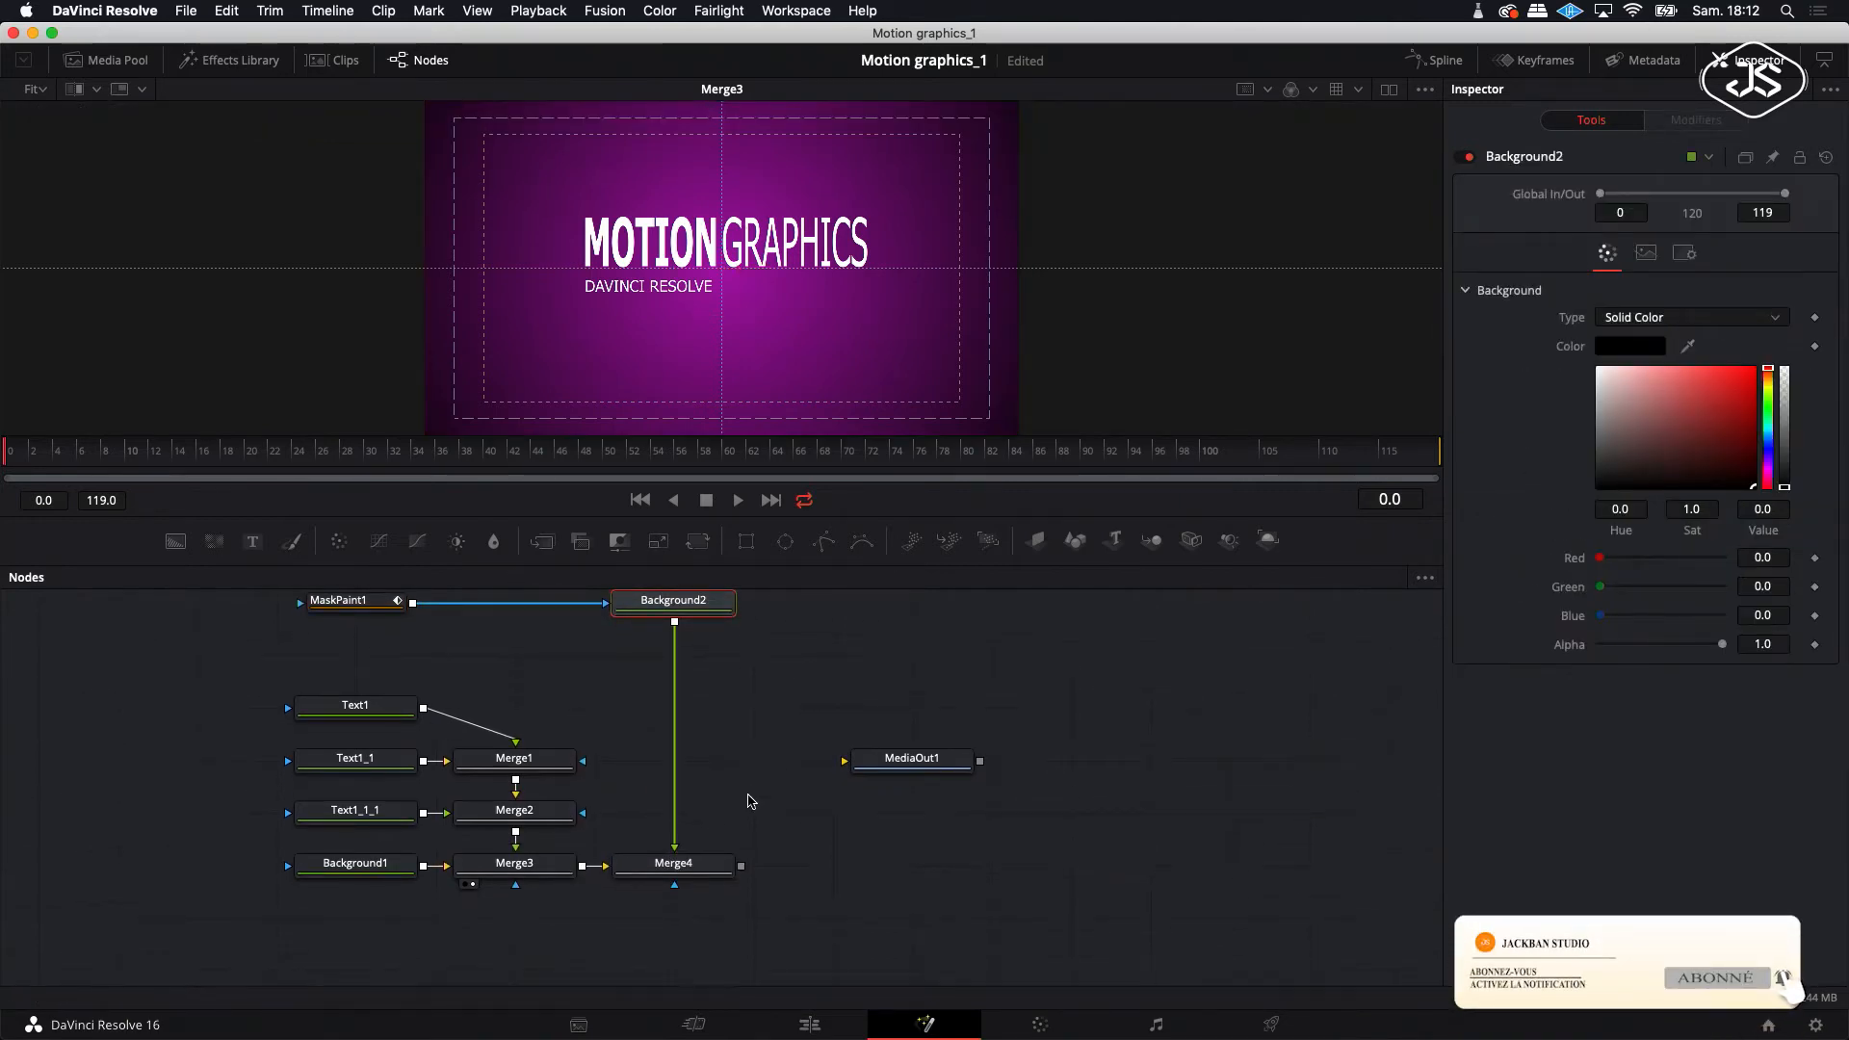
- Change Background2's solid color to near white, about 0.99 red and 0.98 green and blue
scroll(326, 609, "up", 1)
left_click(332, 638)
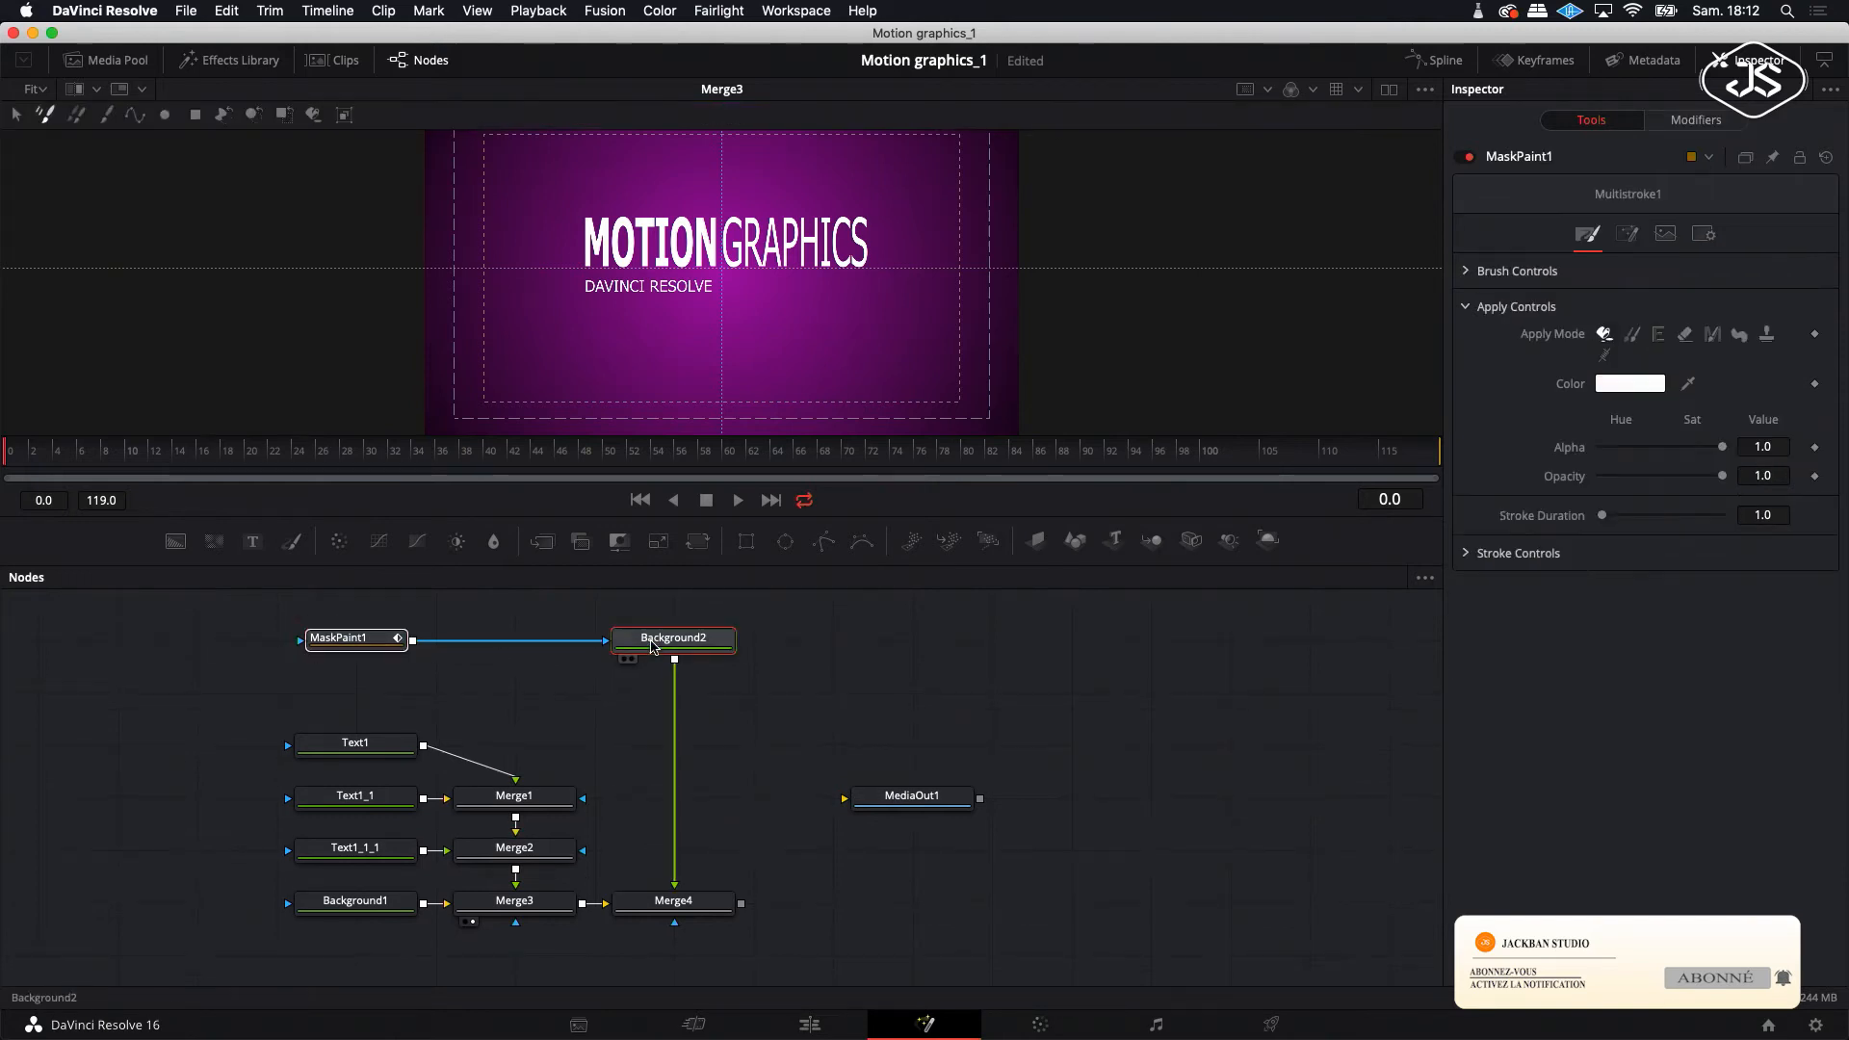
left_click(652, 647)
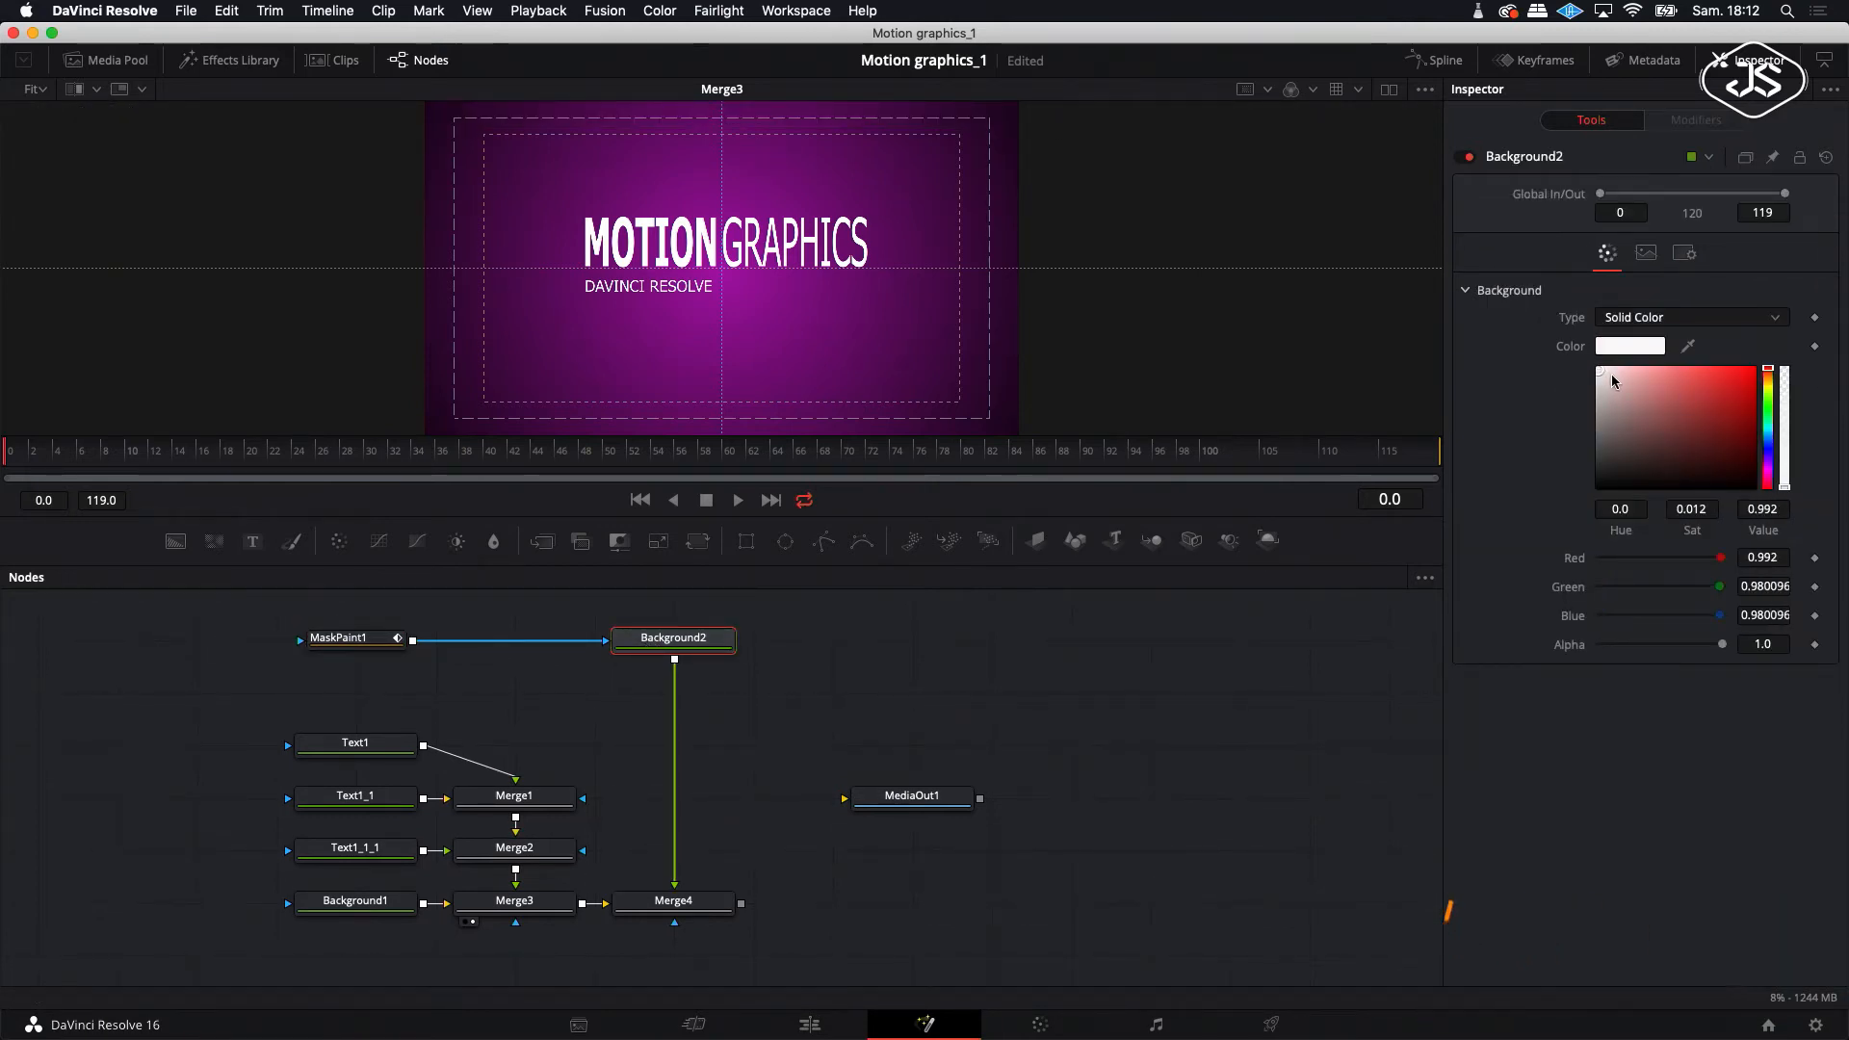
- Draw a MaskPaint1 polyline stroke framing the title, from the start of DAVINCI RESOLVE up, across, down and back to that line's end
left_click(362, 639)
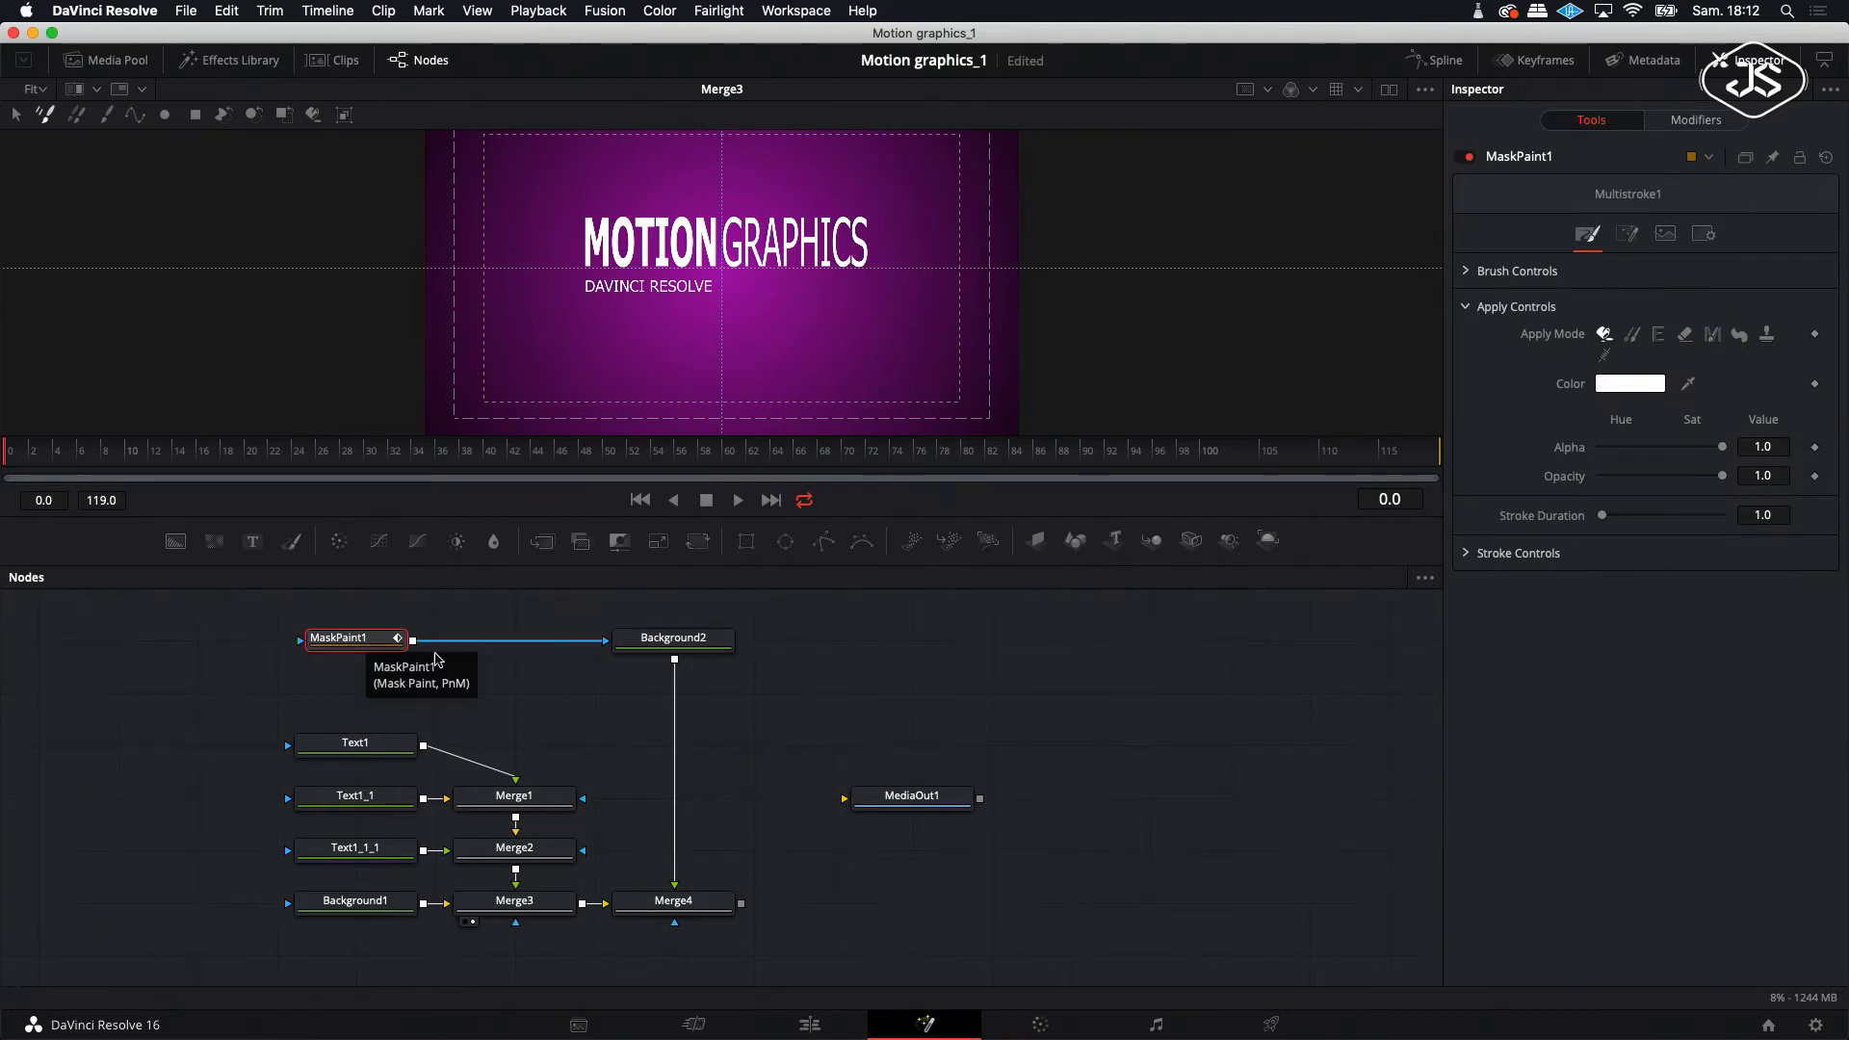
left_click(134, 117)
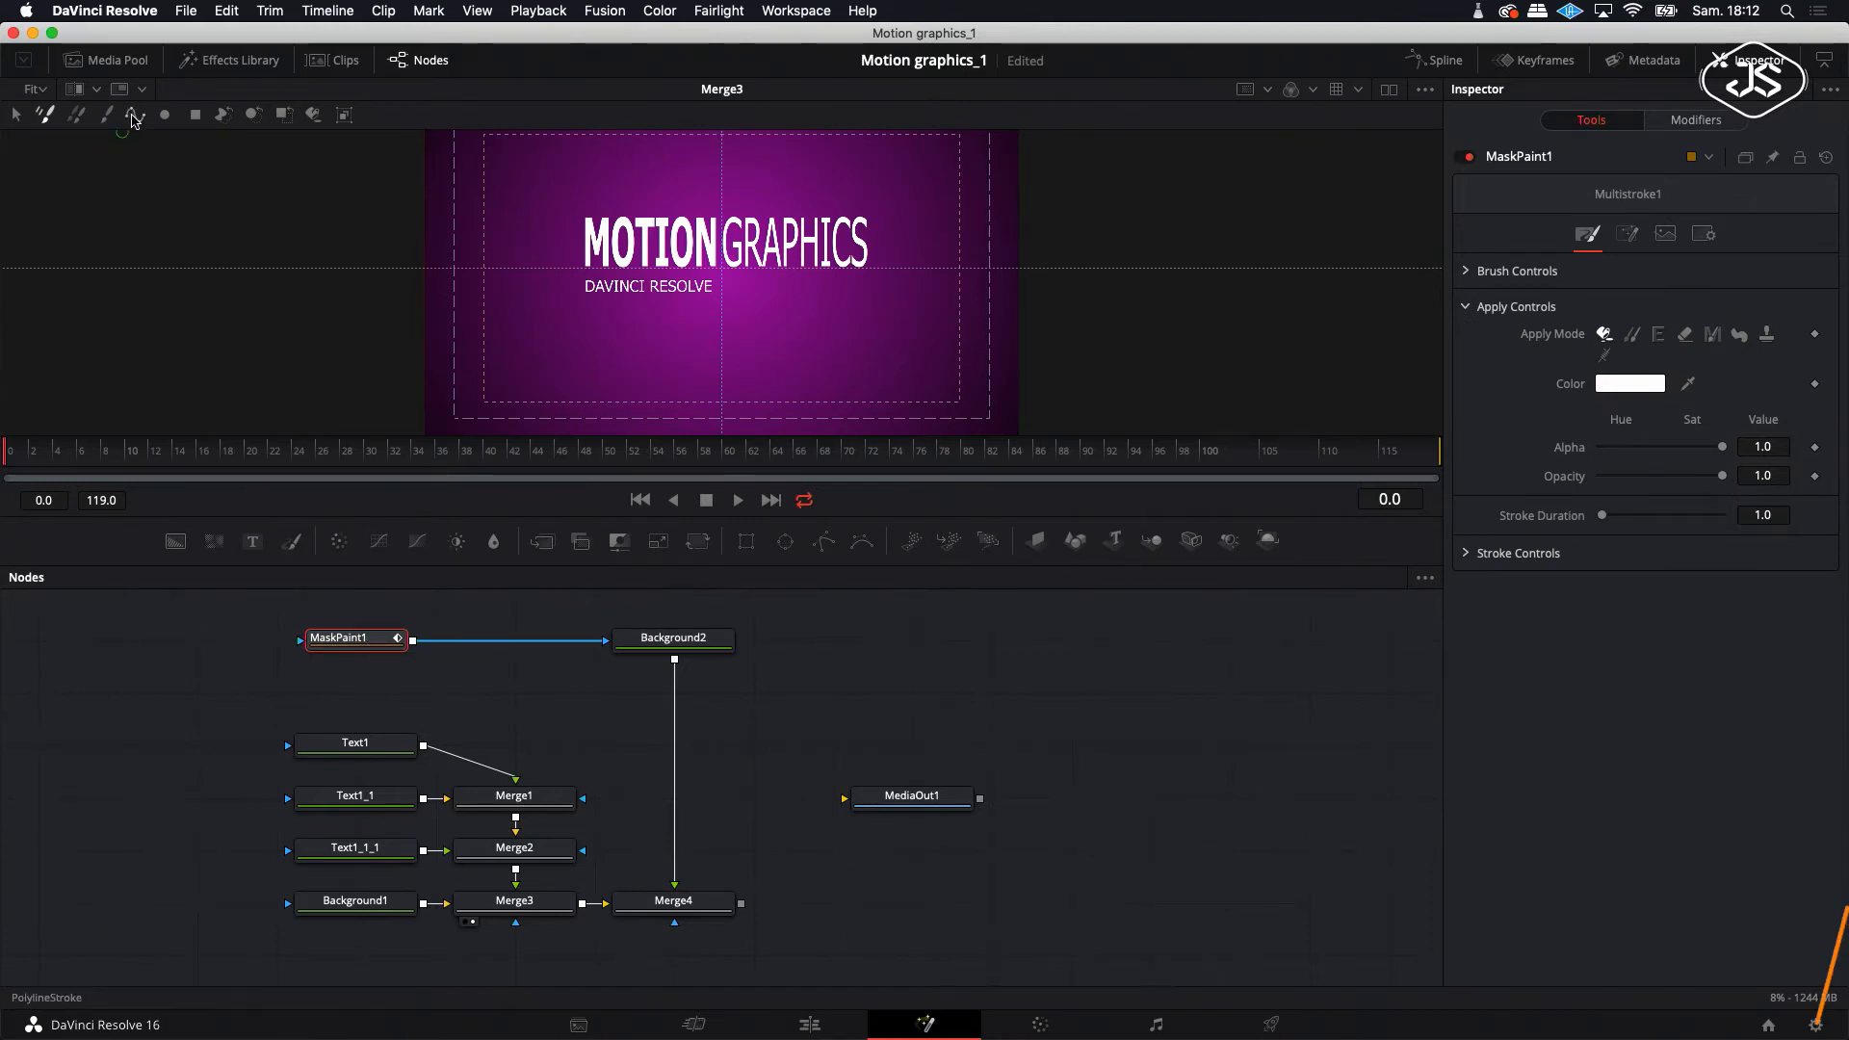
left_click(134, 117)
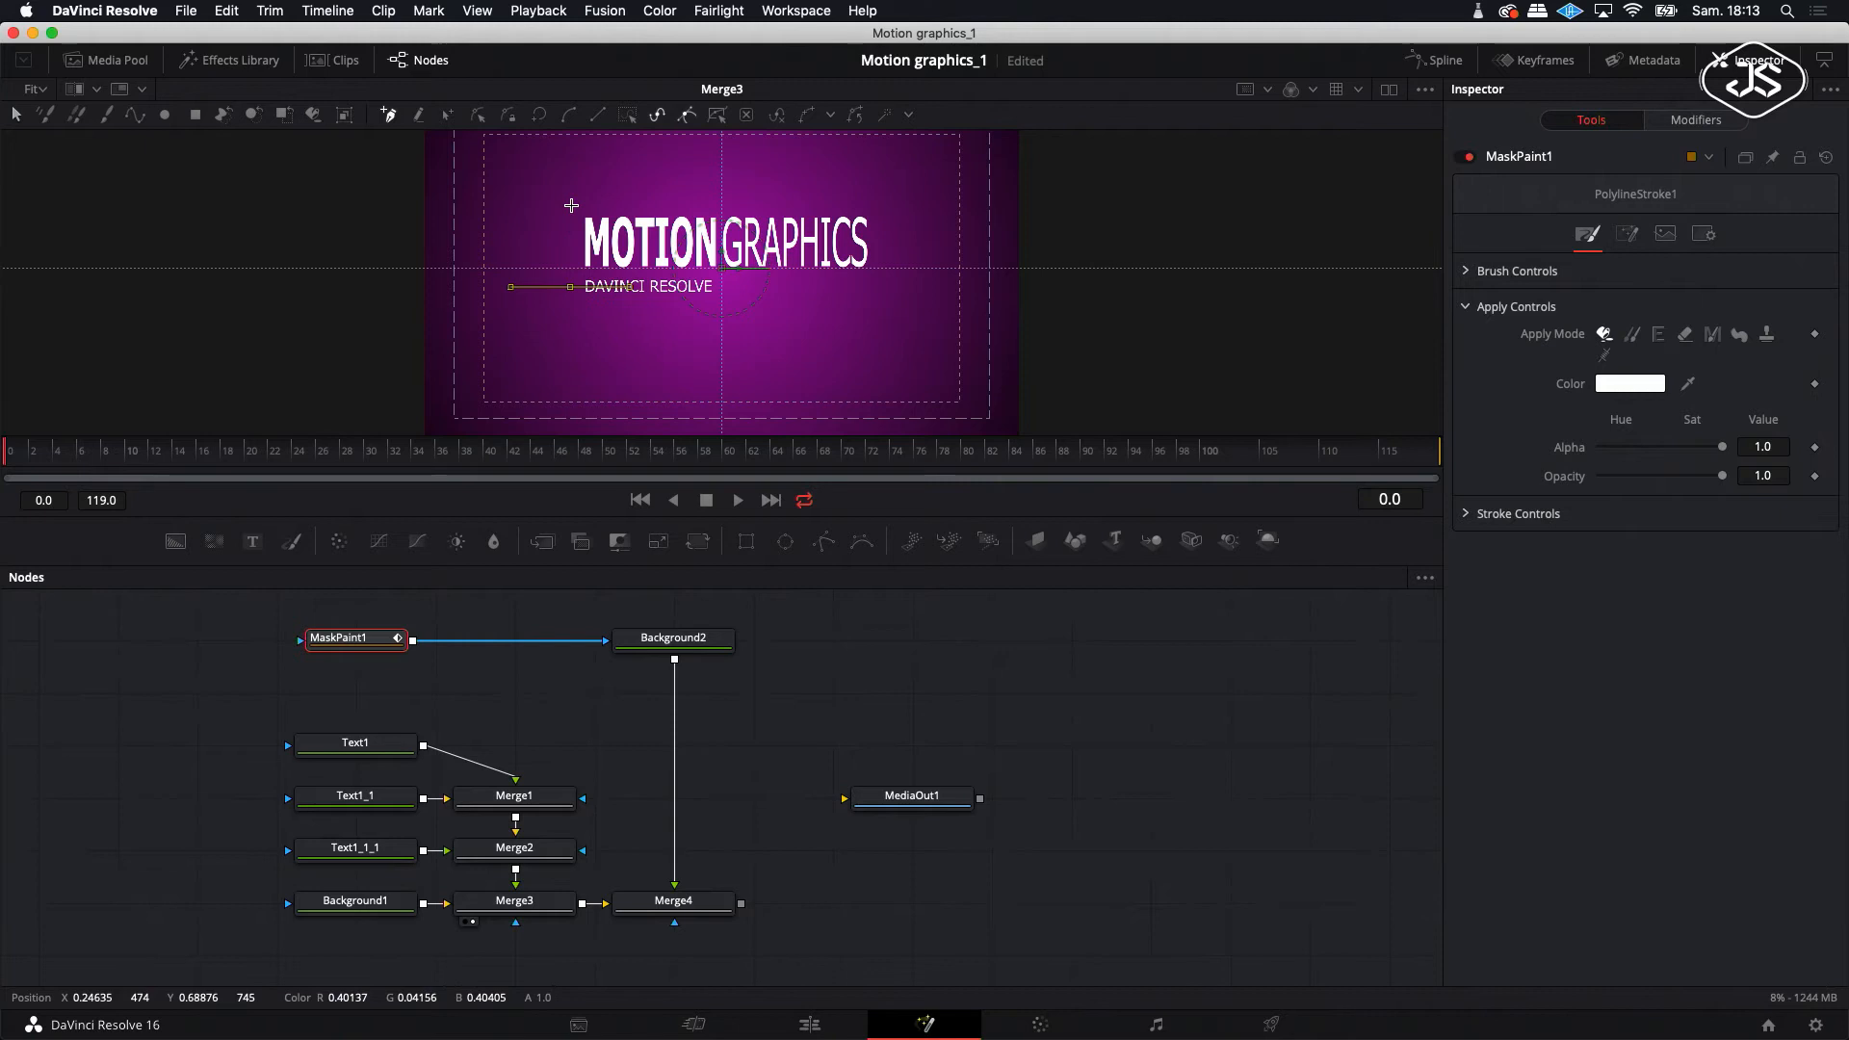
left_click(571, 206)
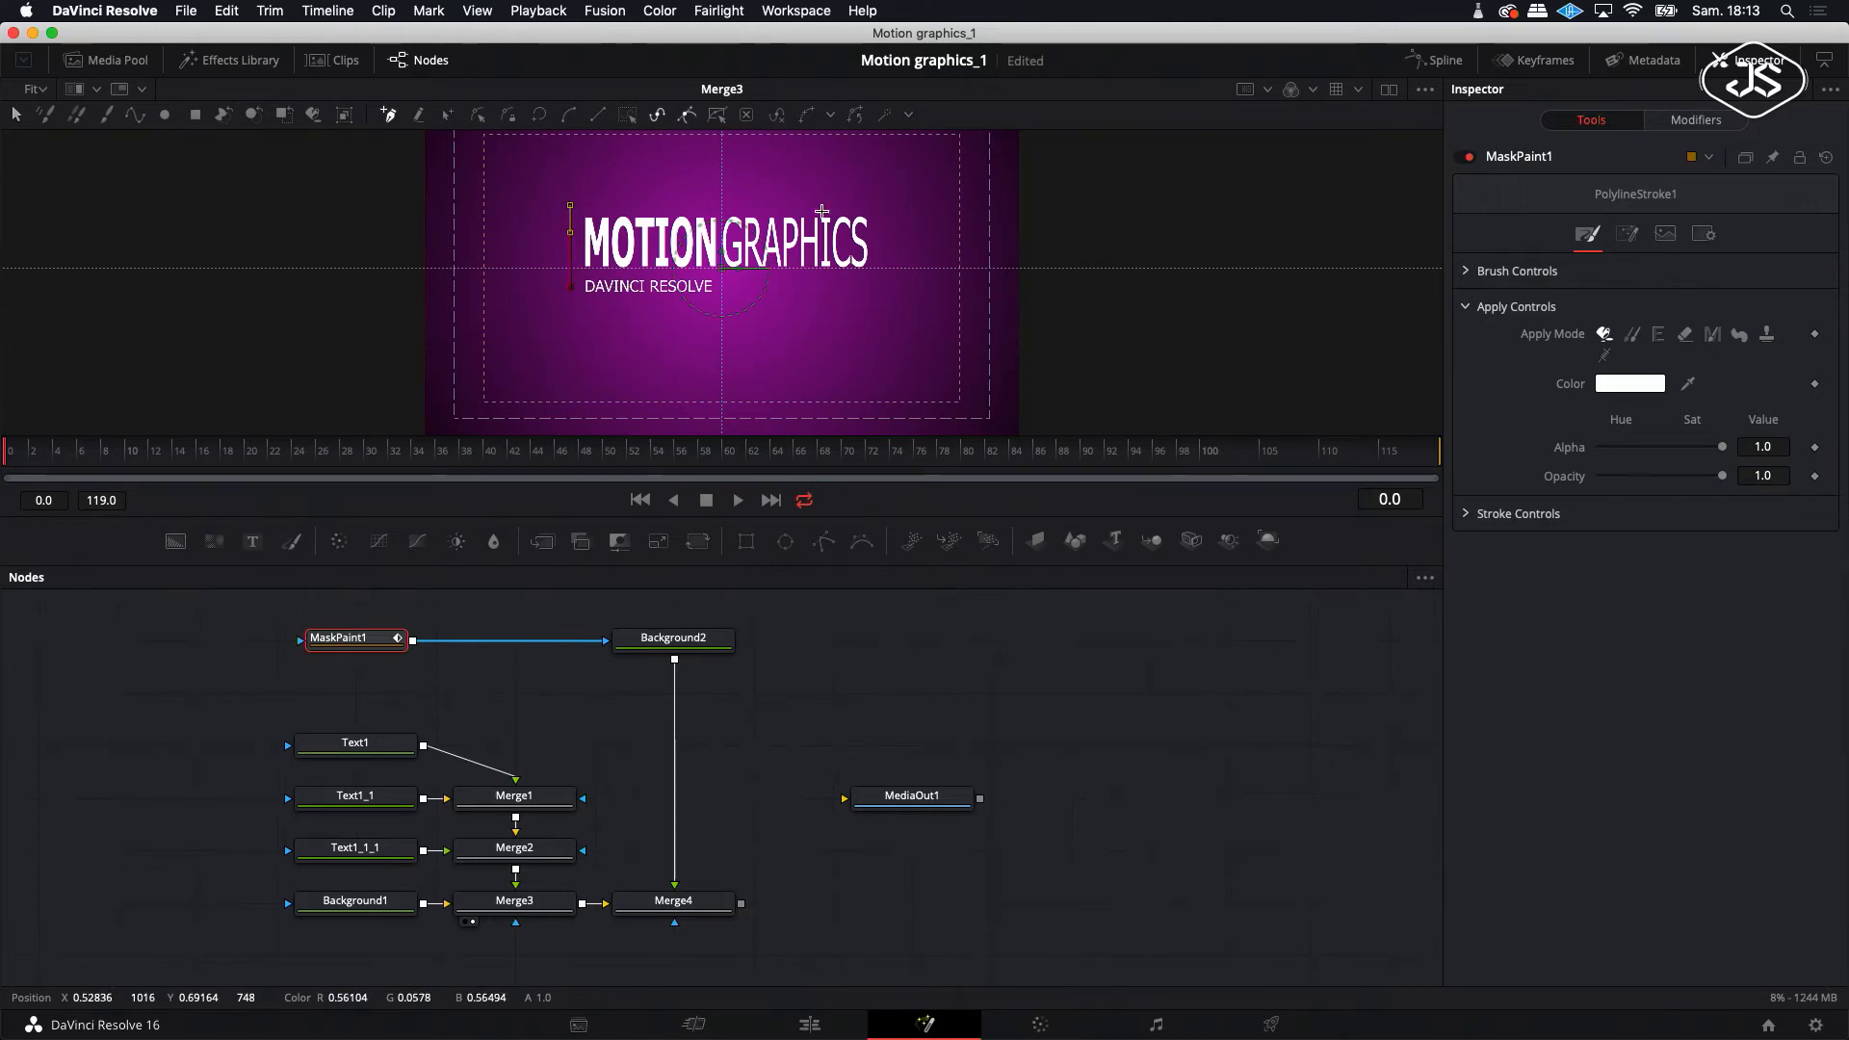
left_click(885, 205)
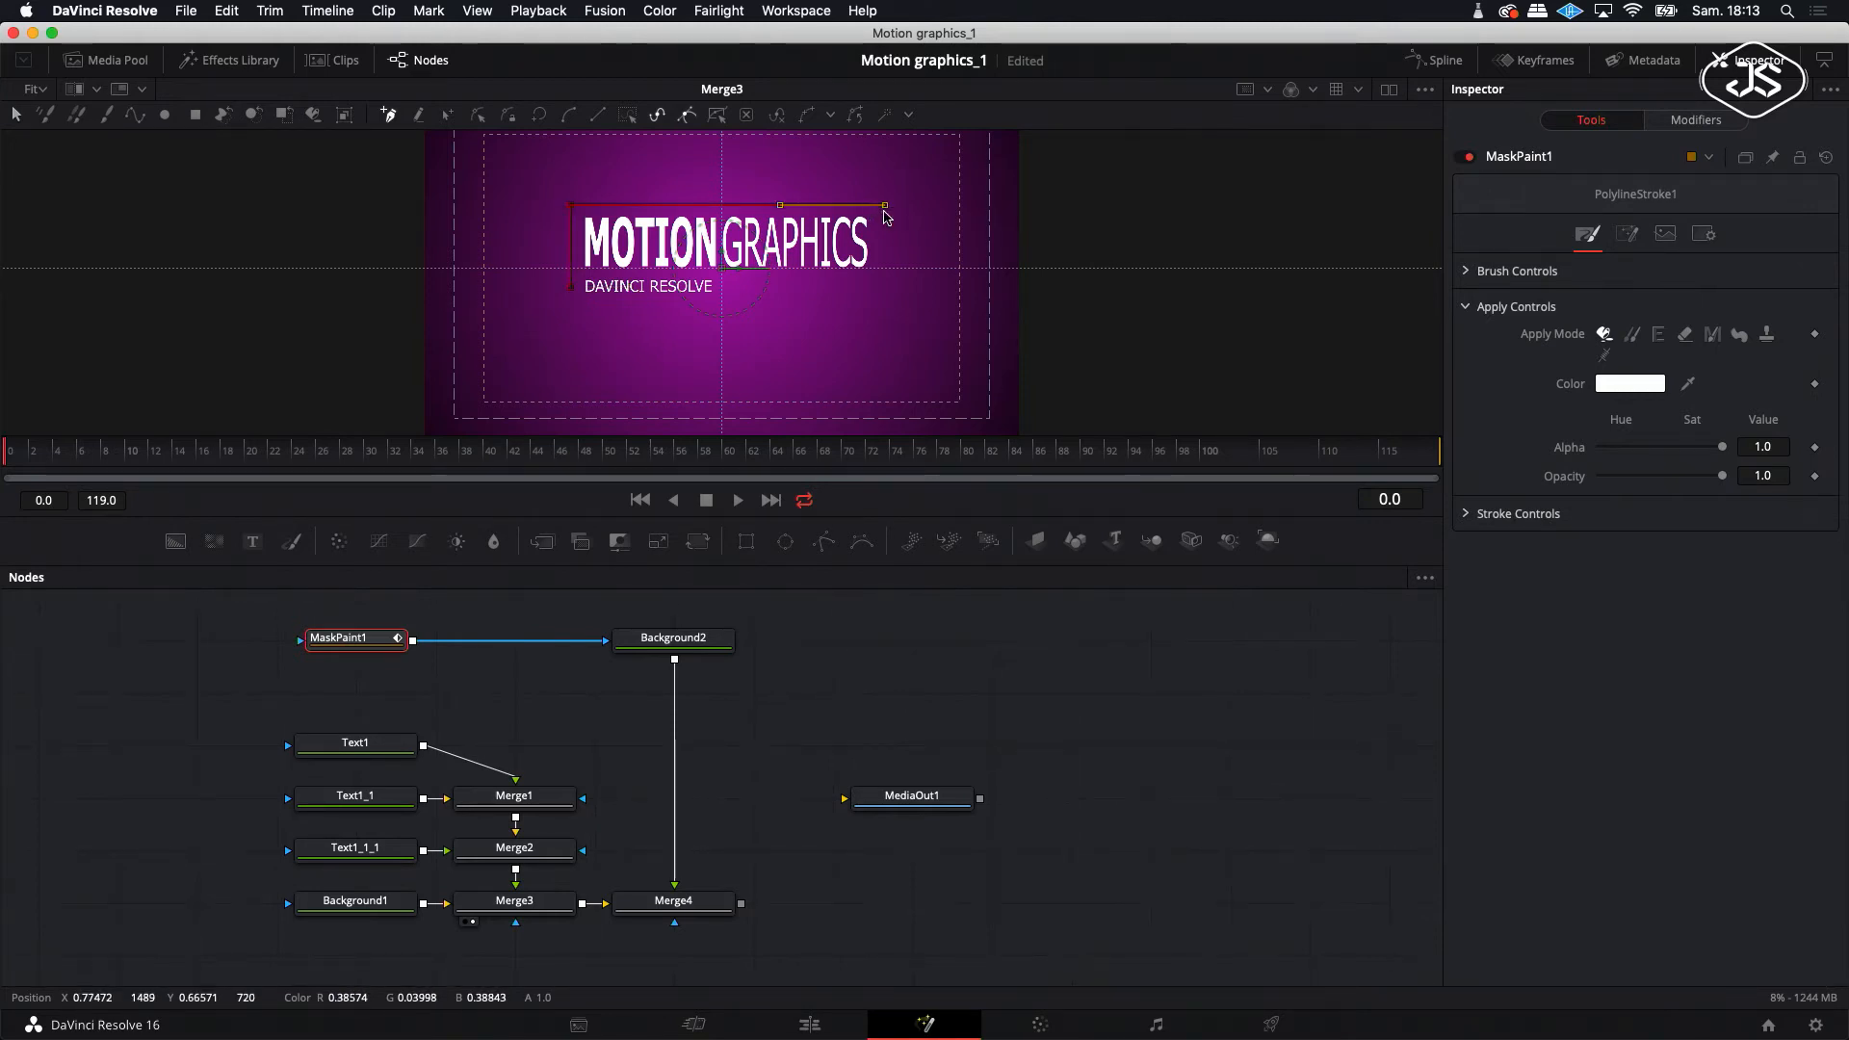
left_click(882, 283)
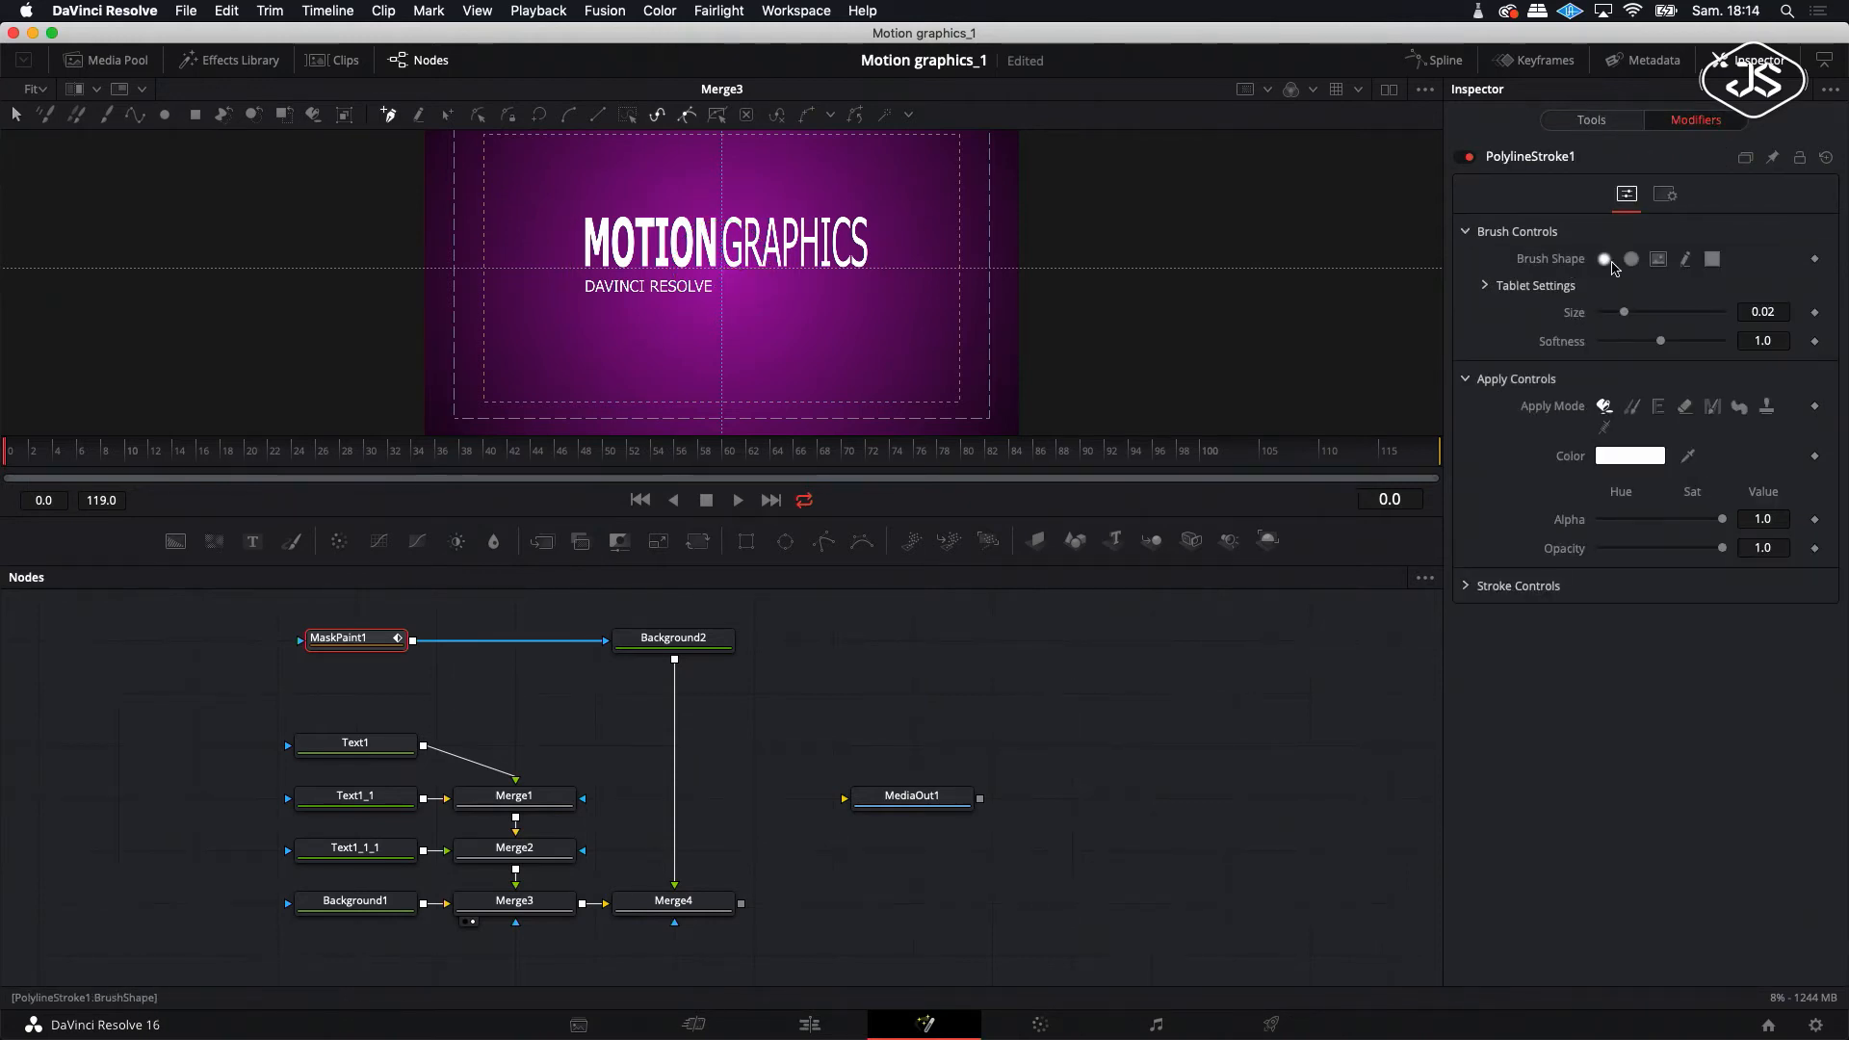
- Give the frame's polyline stroke a hard circular brush of size 0.0072, with Merge4 shown in the viewer
left_click(1631, 259)
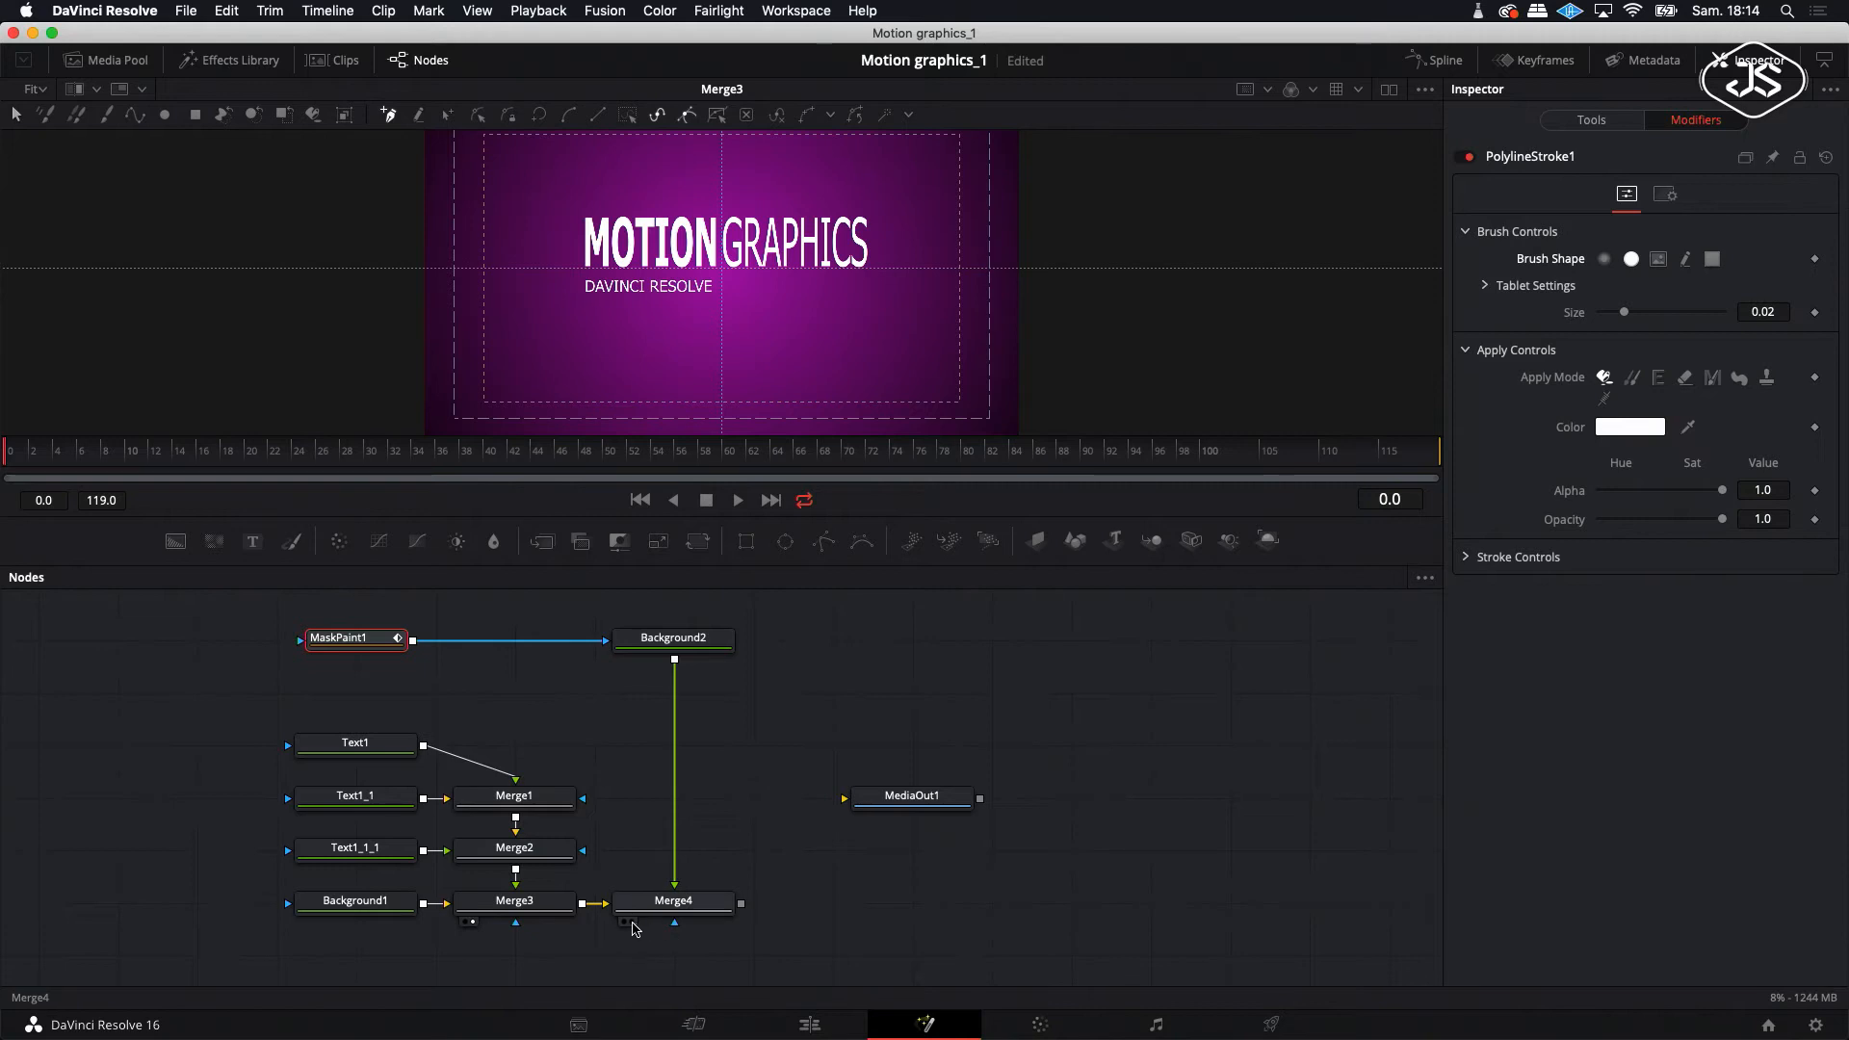
left_click(632, 923)
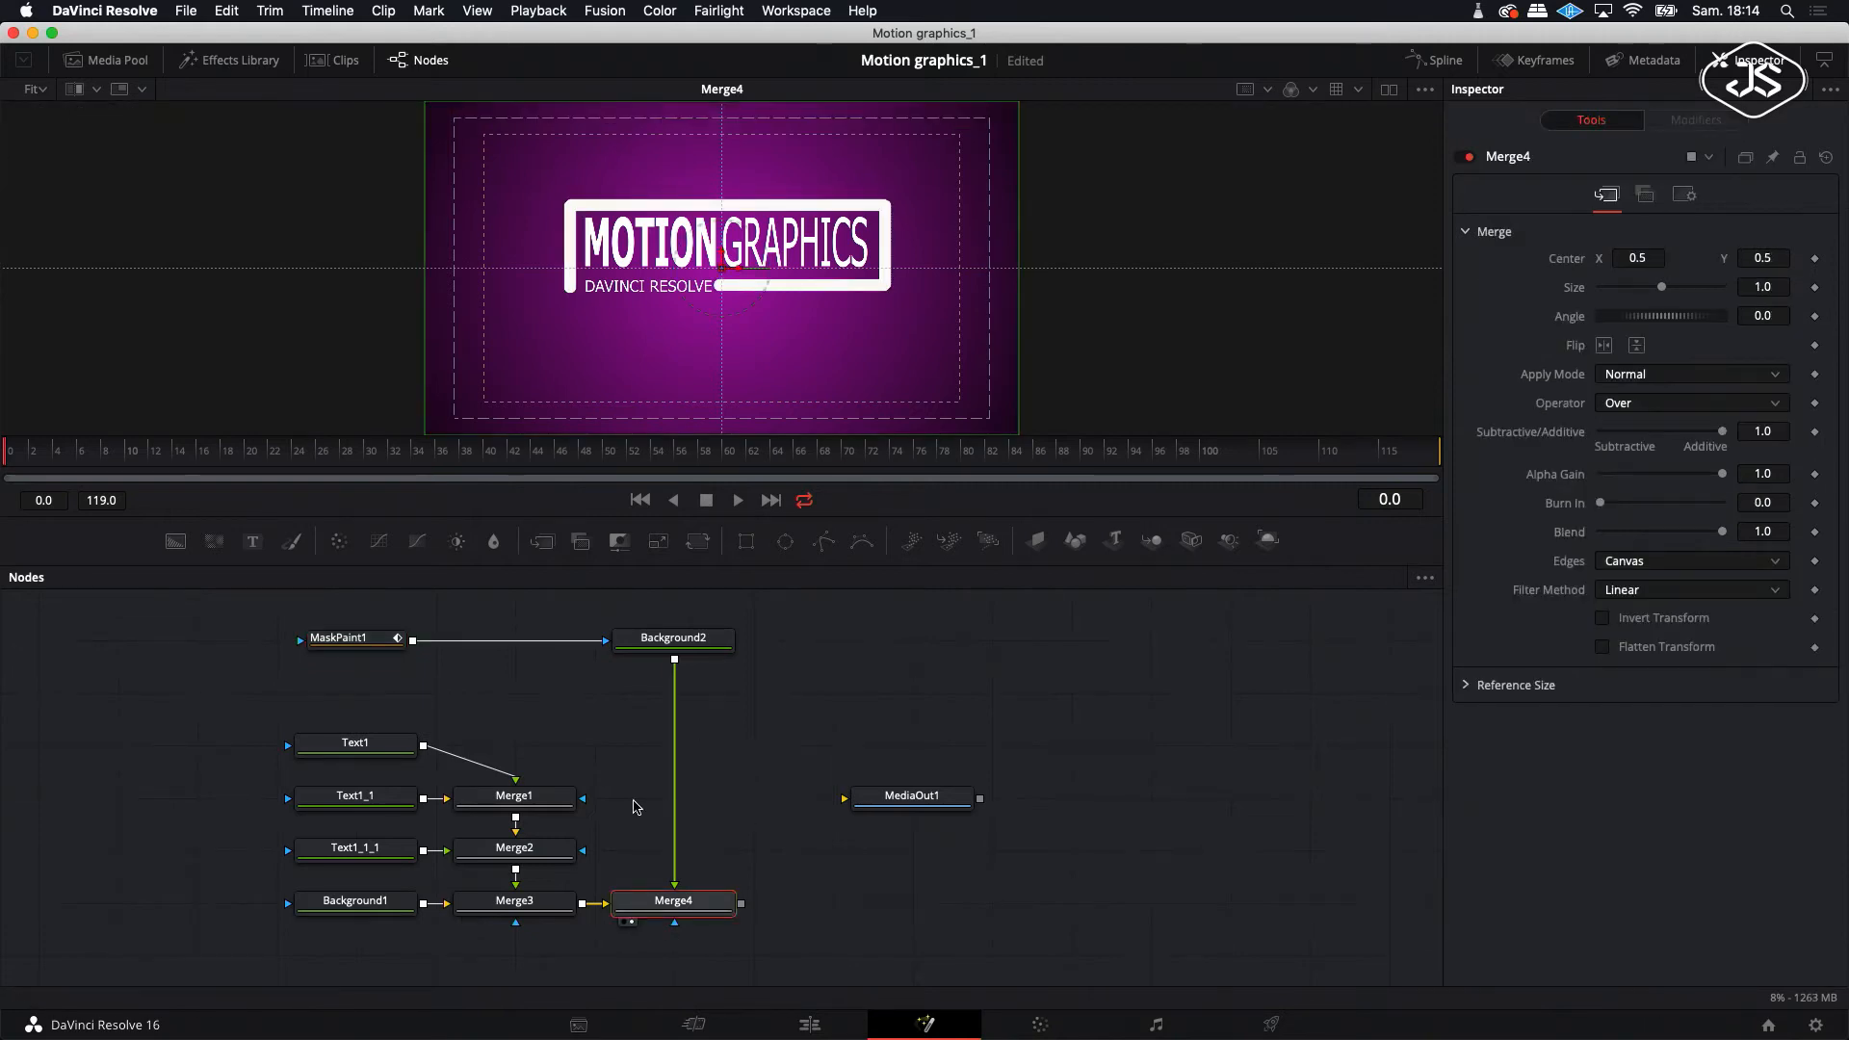
left_click(342, 639)
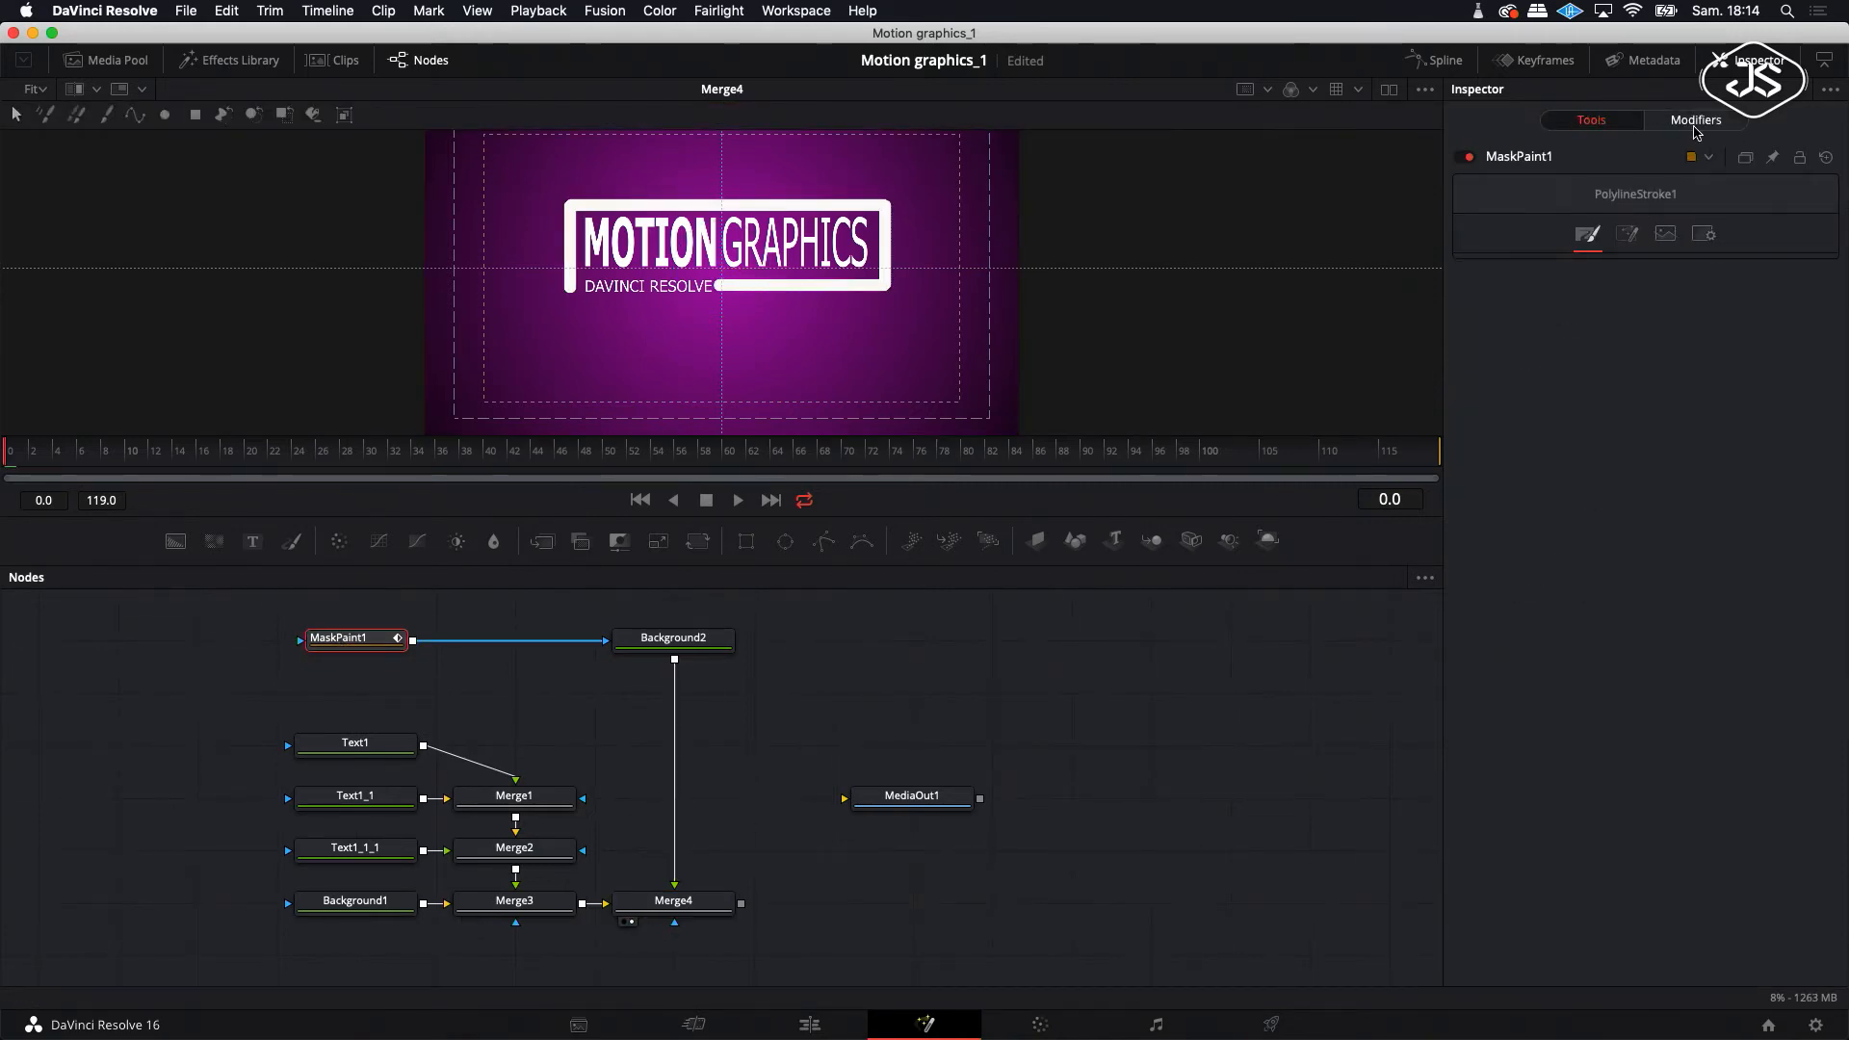
left_click(1688, 127)
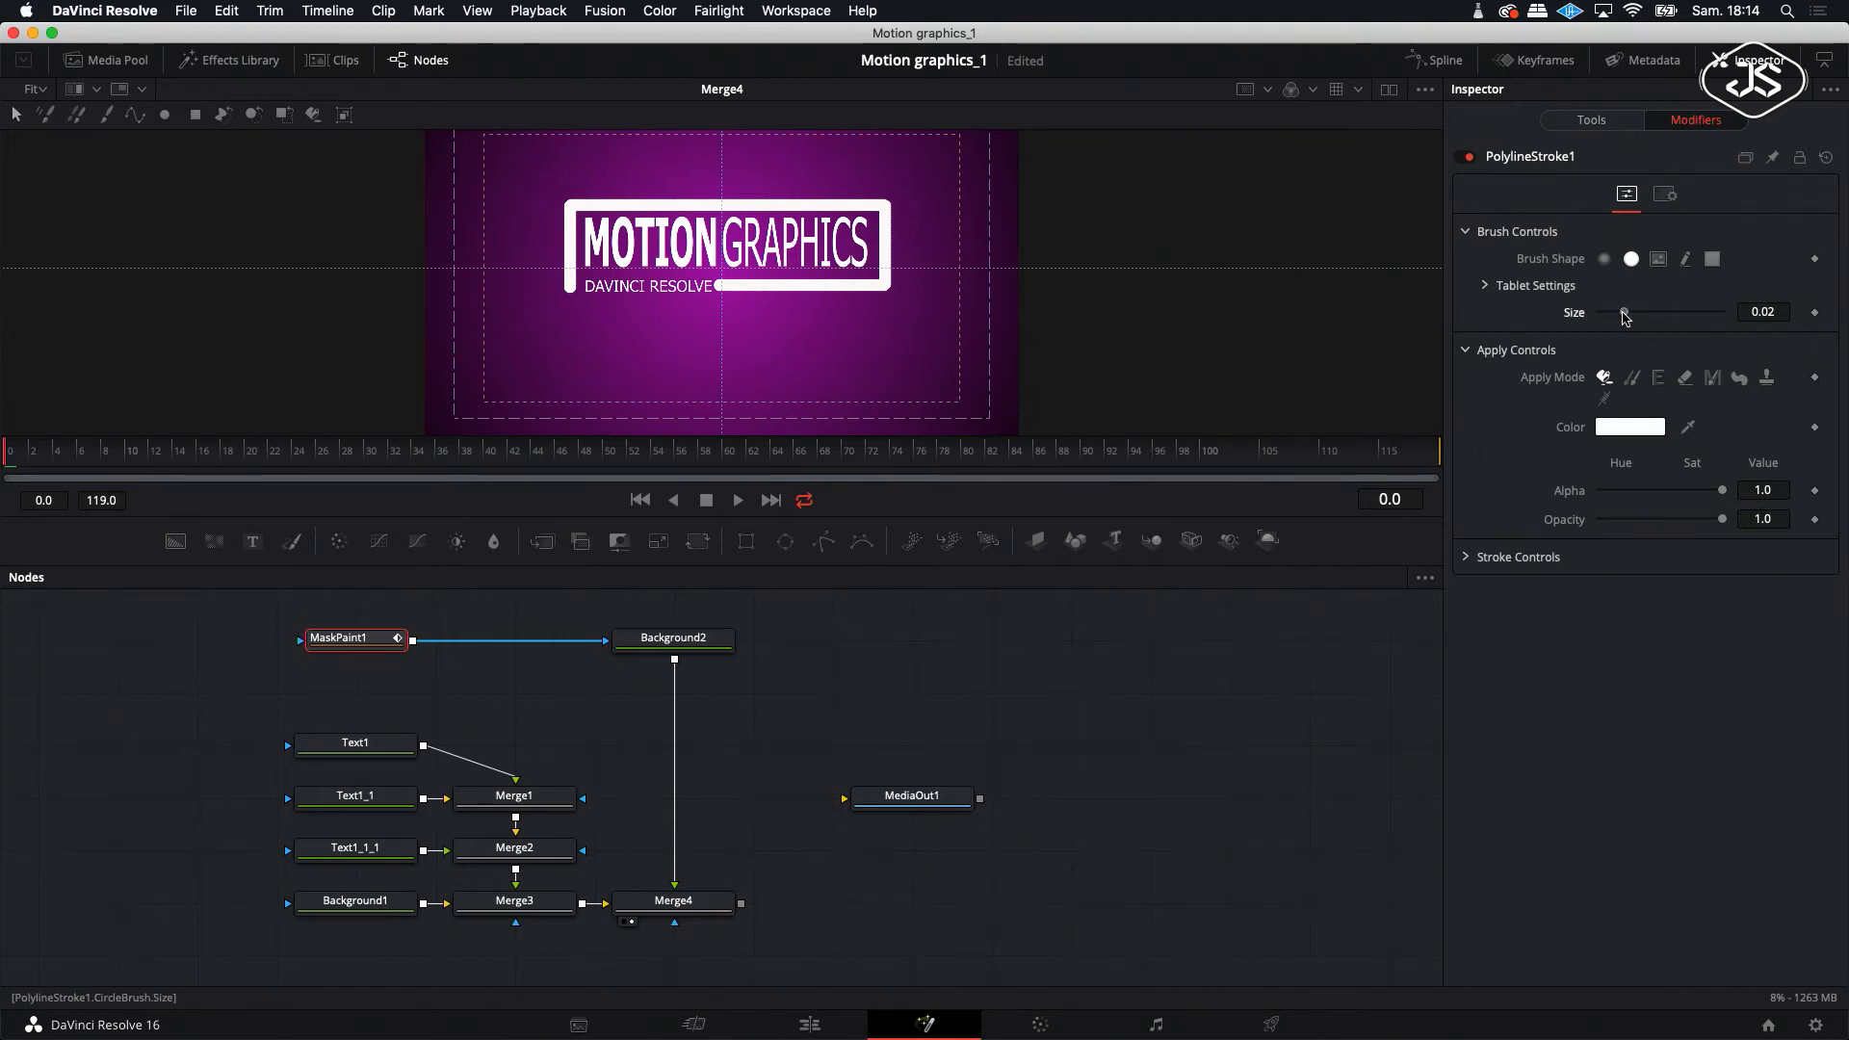
left_click_drag(1772, 310, 1672, 310)
left_click_drag(1763, 312, 1761, 312)
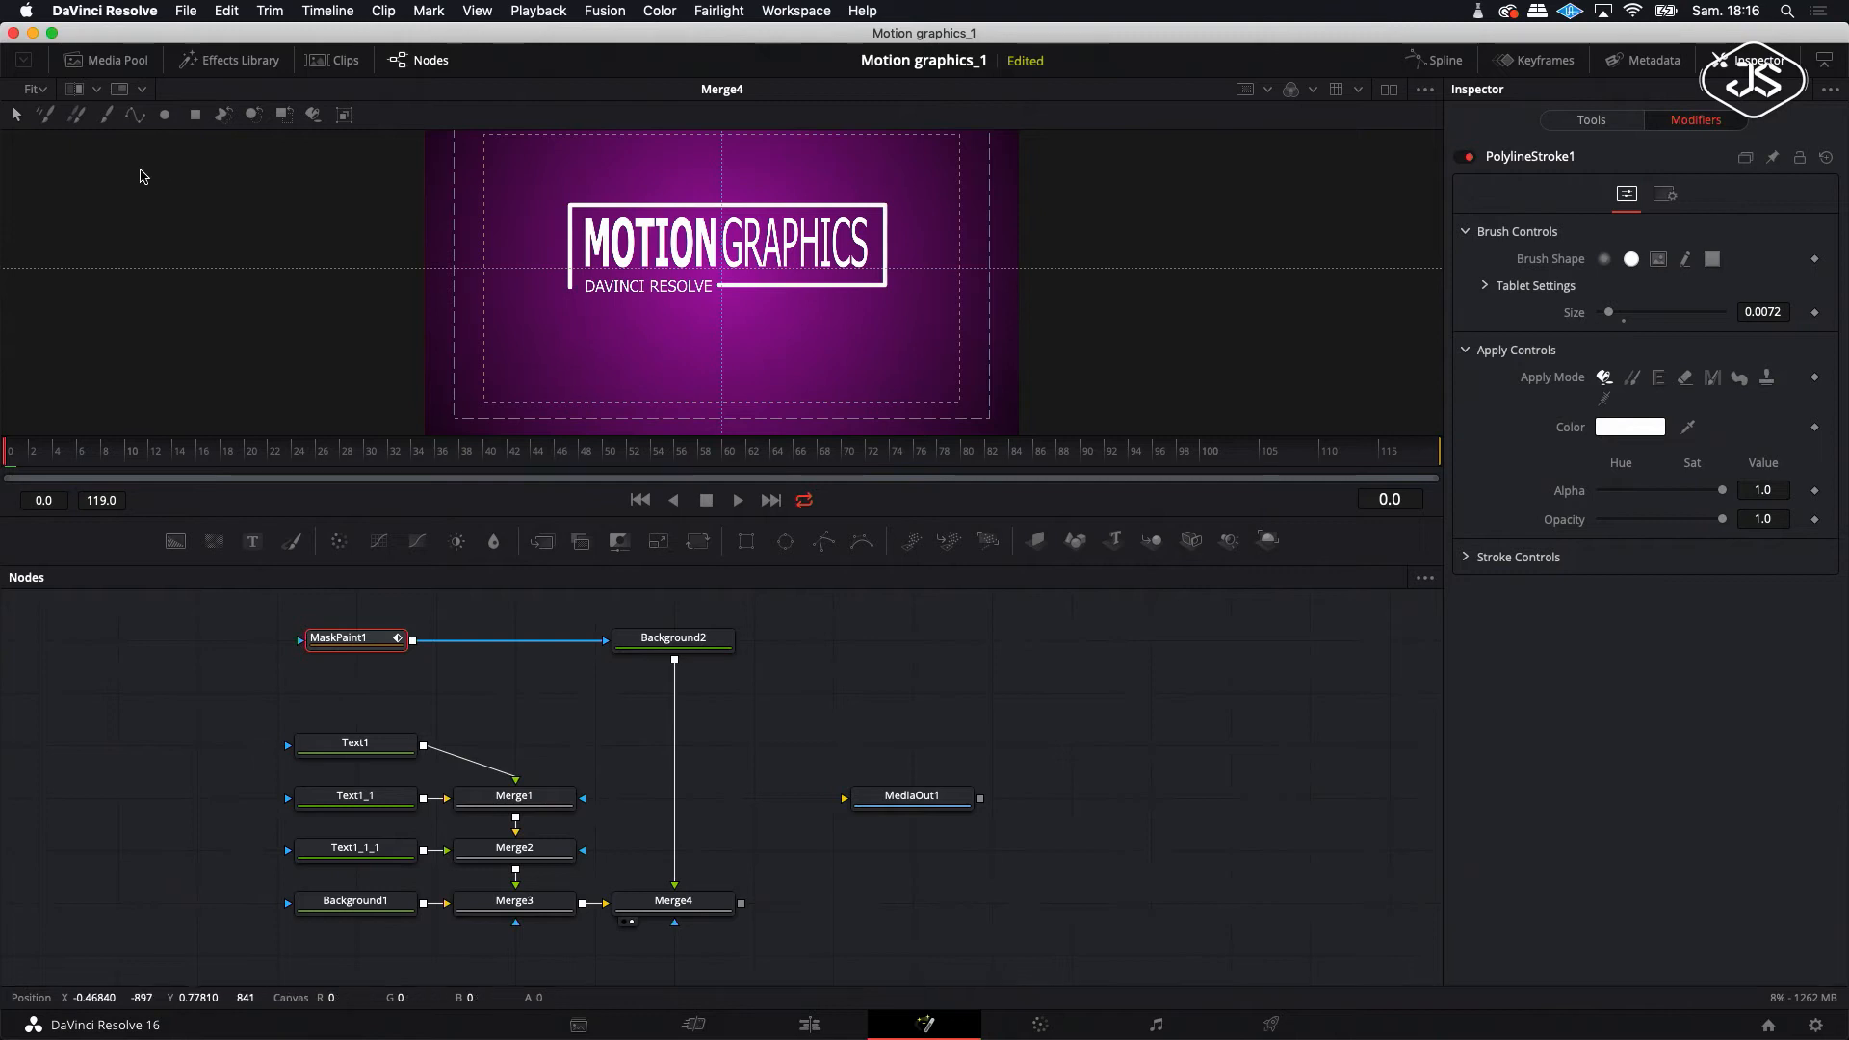
- Draw a second polyline stroke straight across the DAVINCI RESOLVE line and delete it
left_click(135, 114)
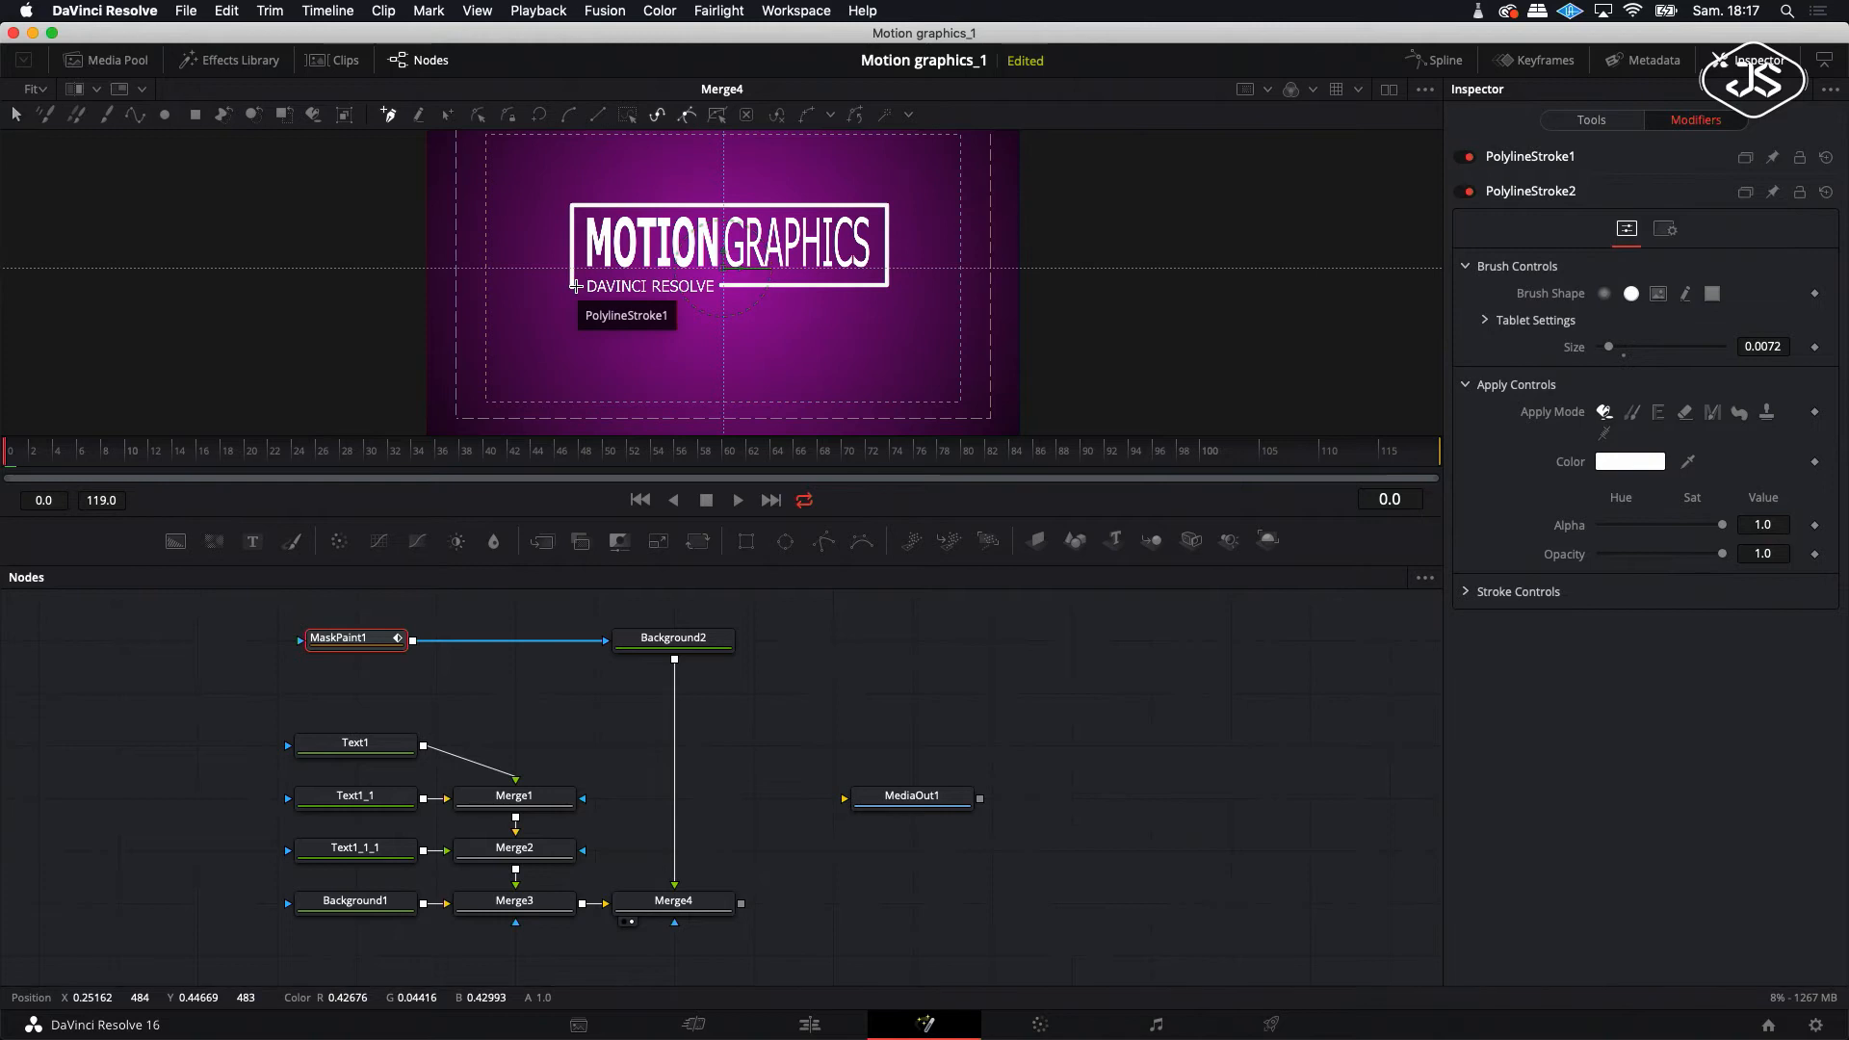
left_click(576, 286)
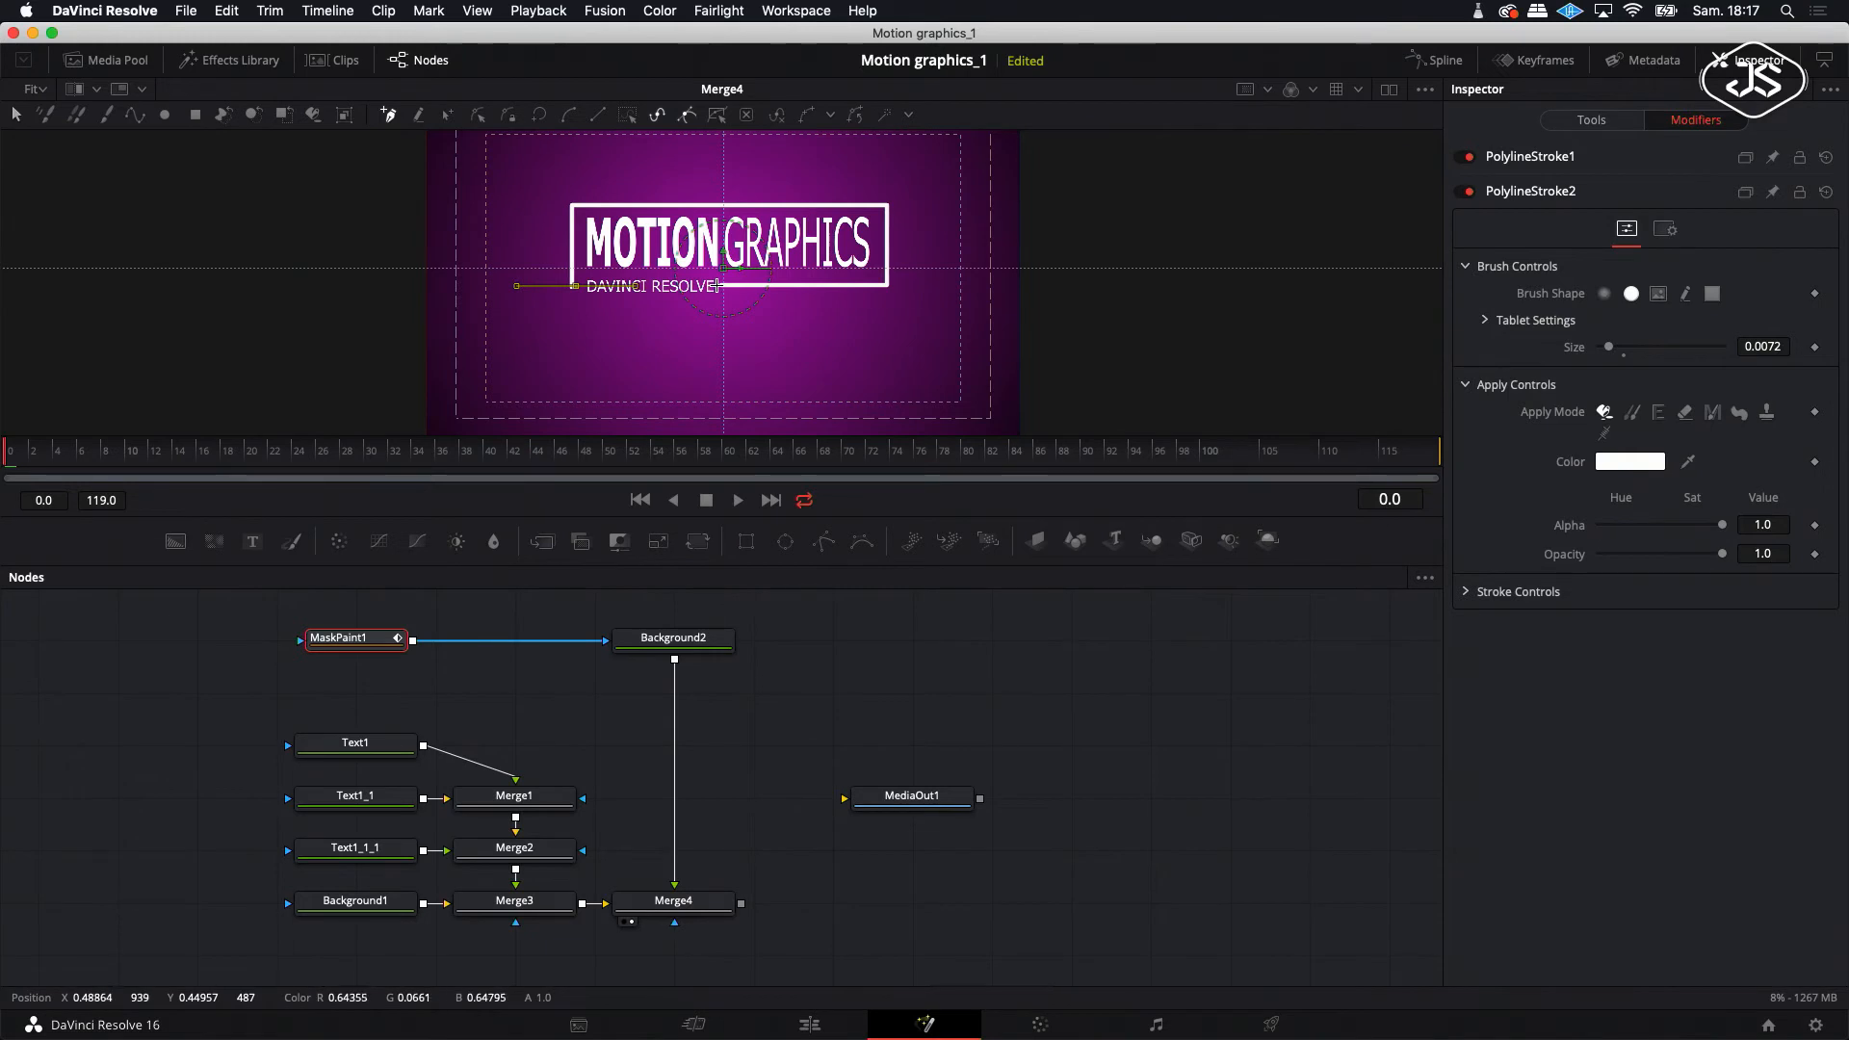
left_click(718, 286)
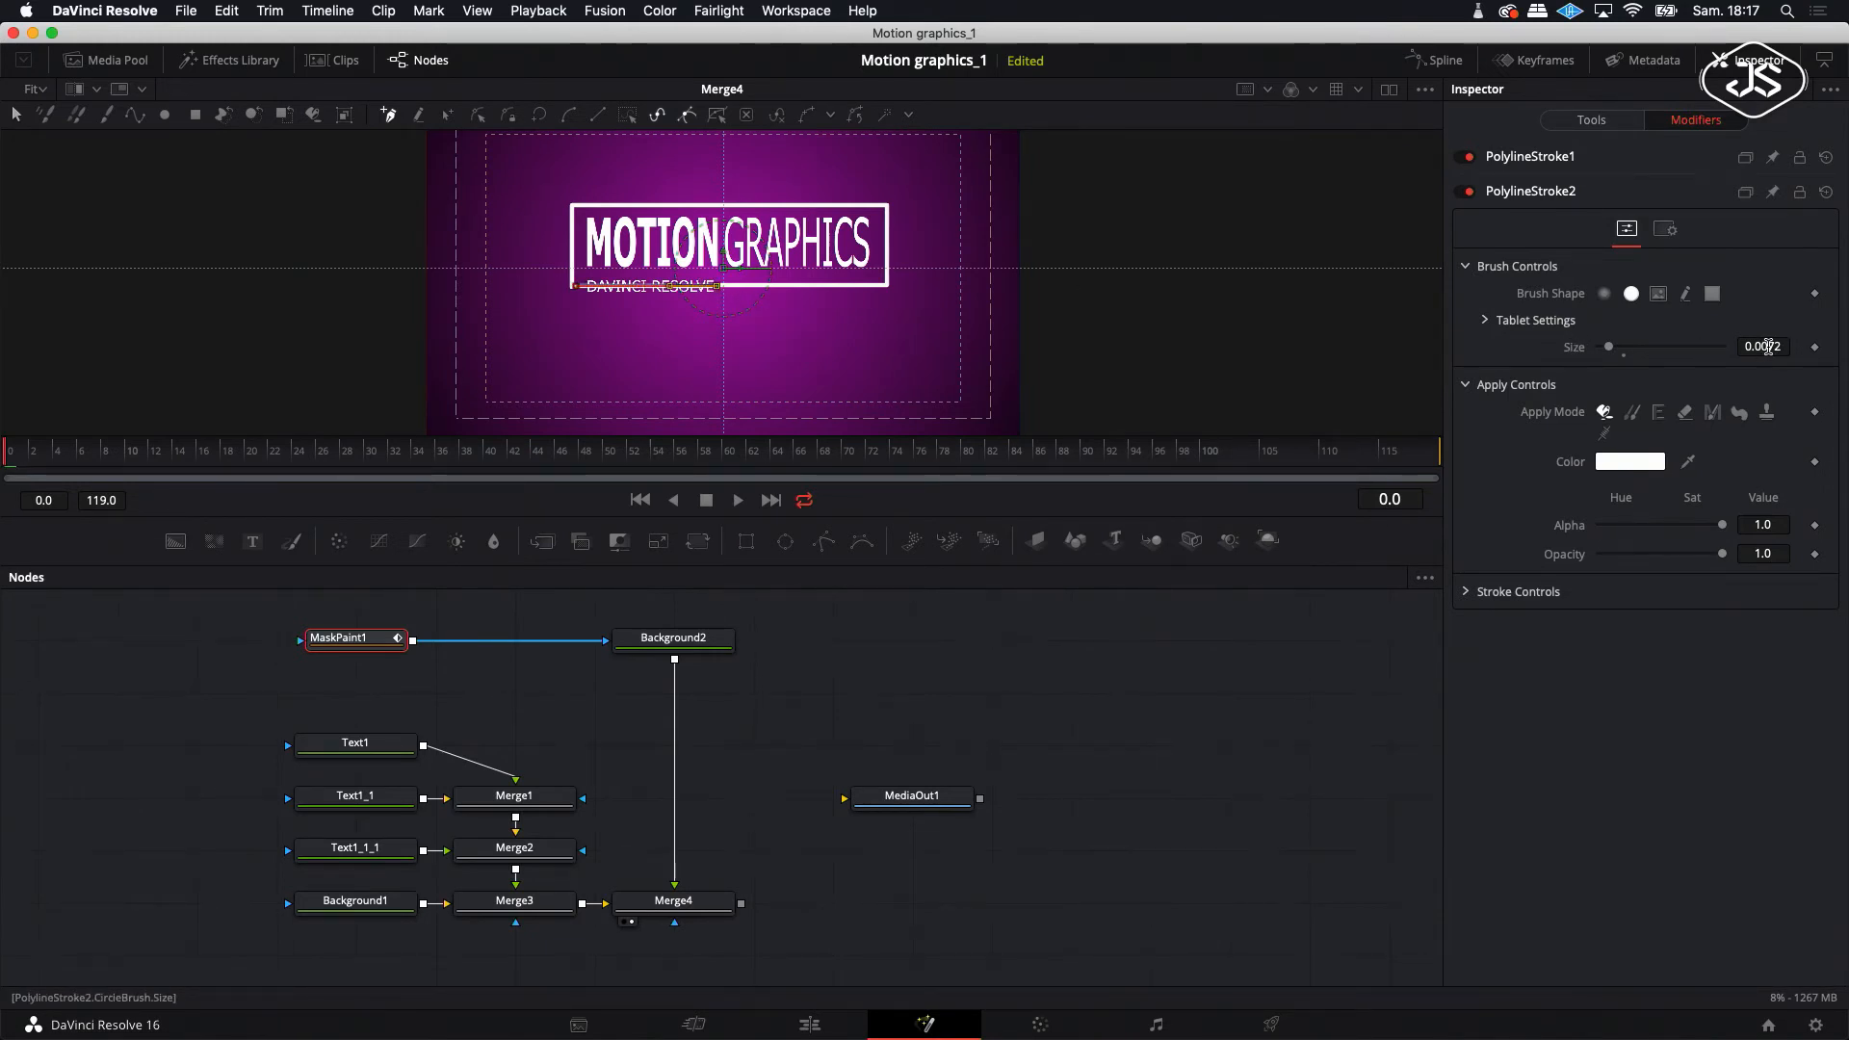
left_click(16, 114)
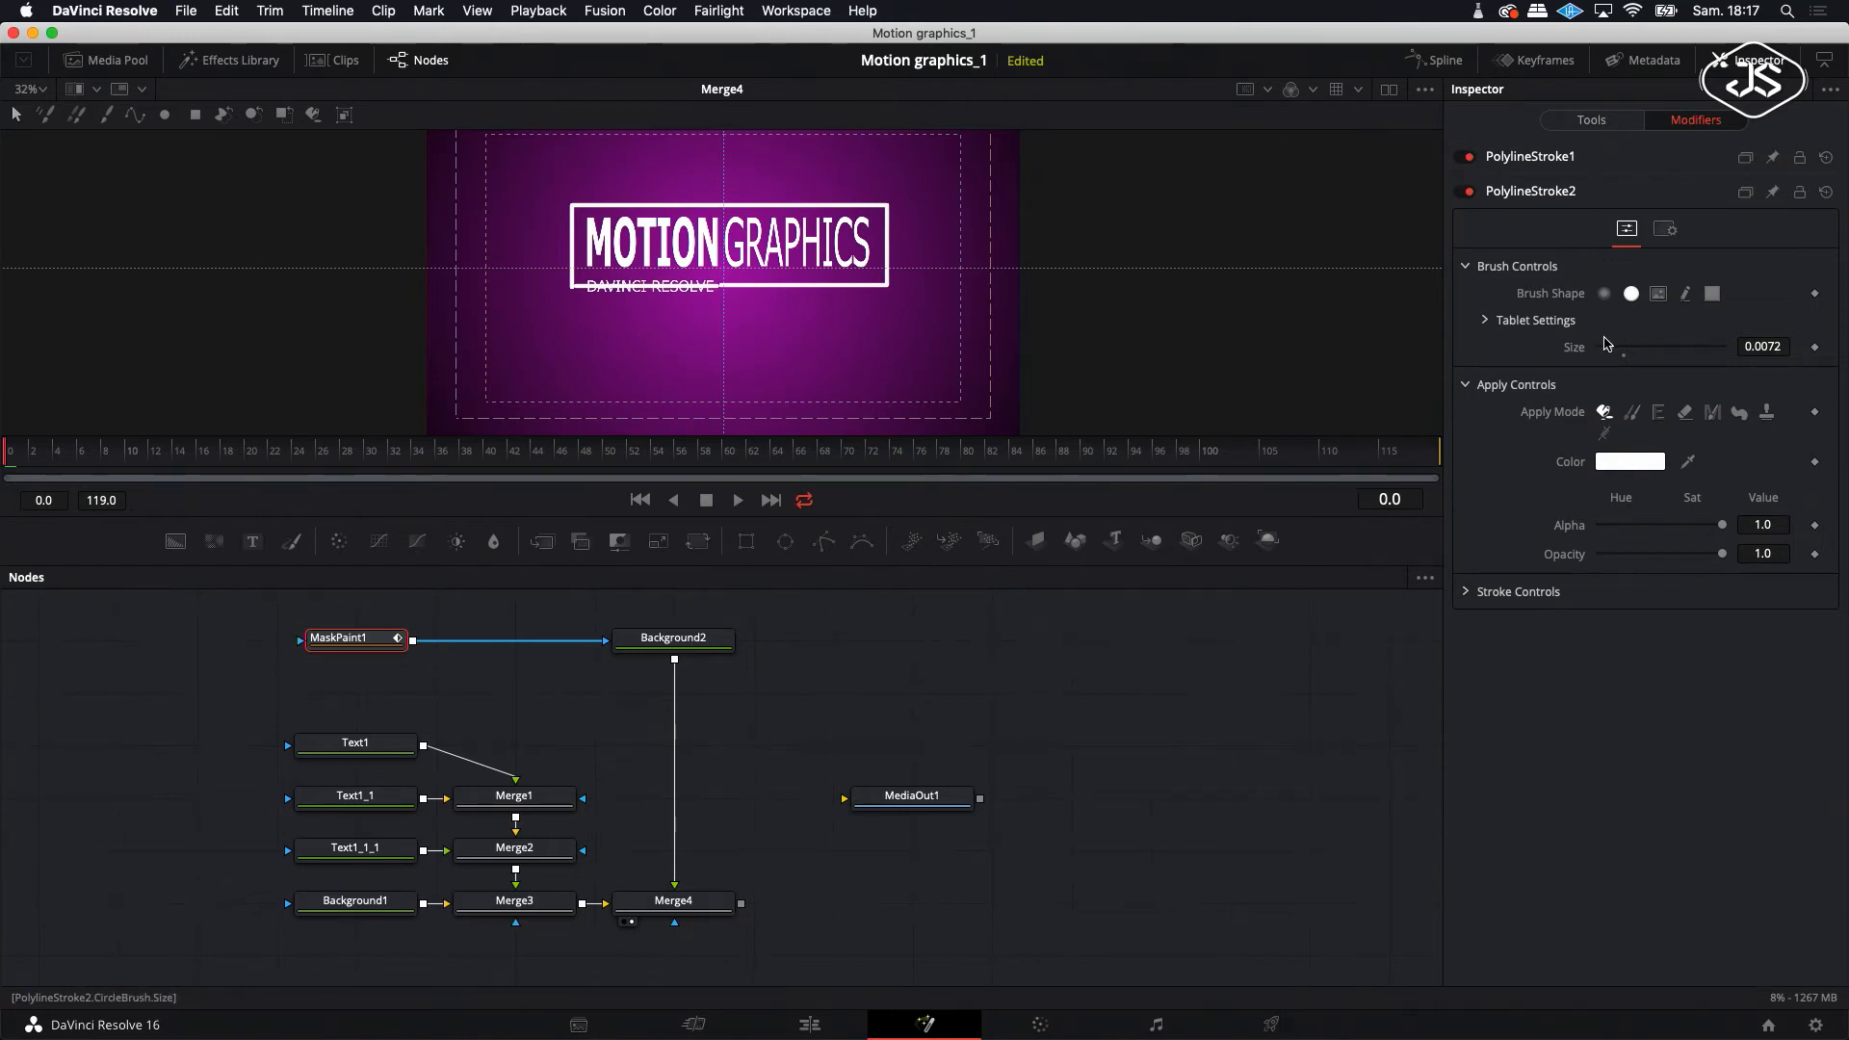
right_click(1547, 193)
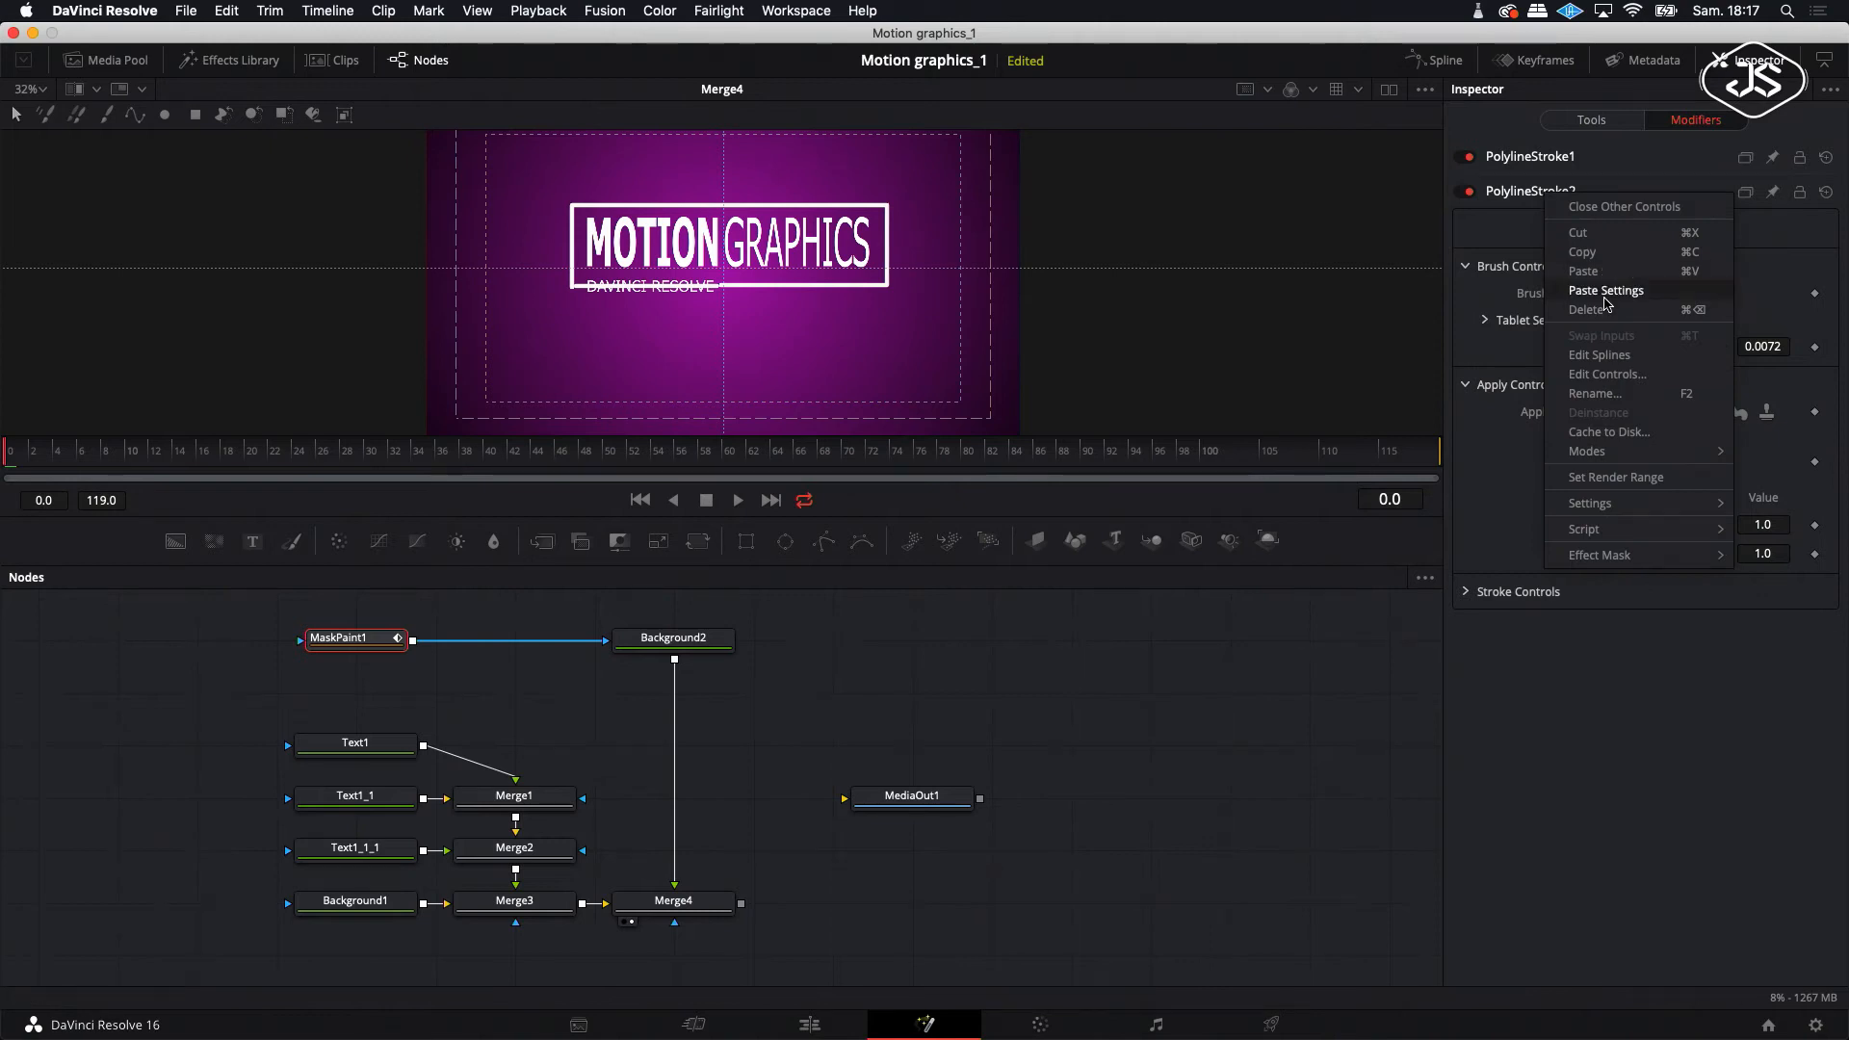
left_click(1601, 309)
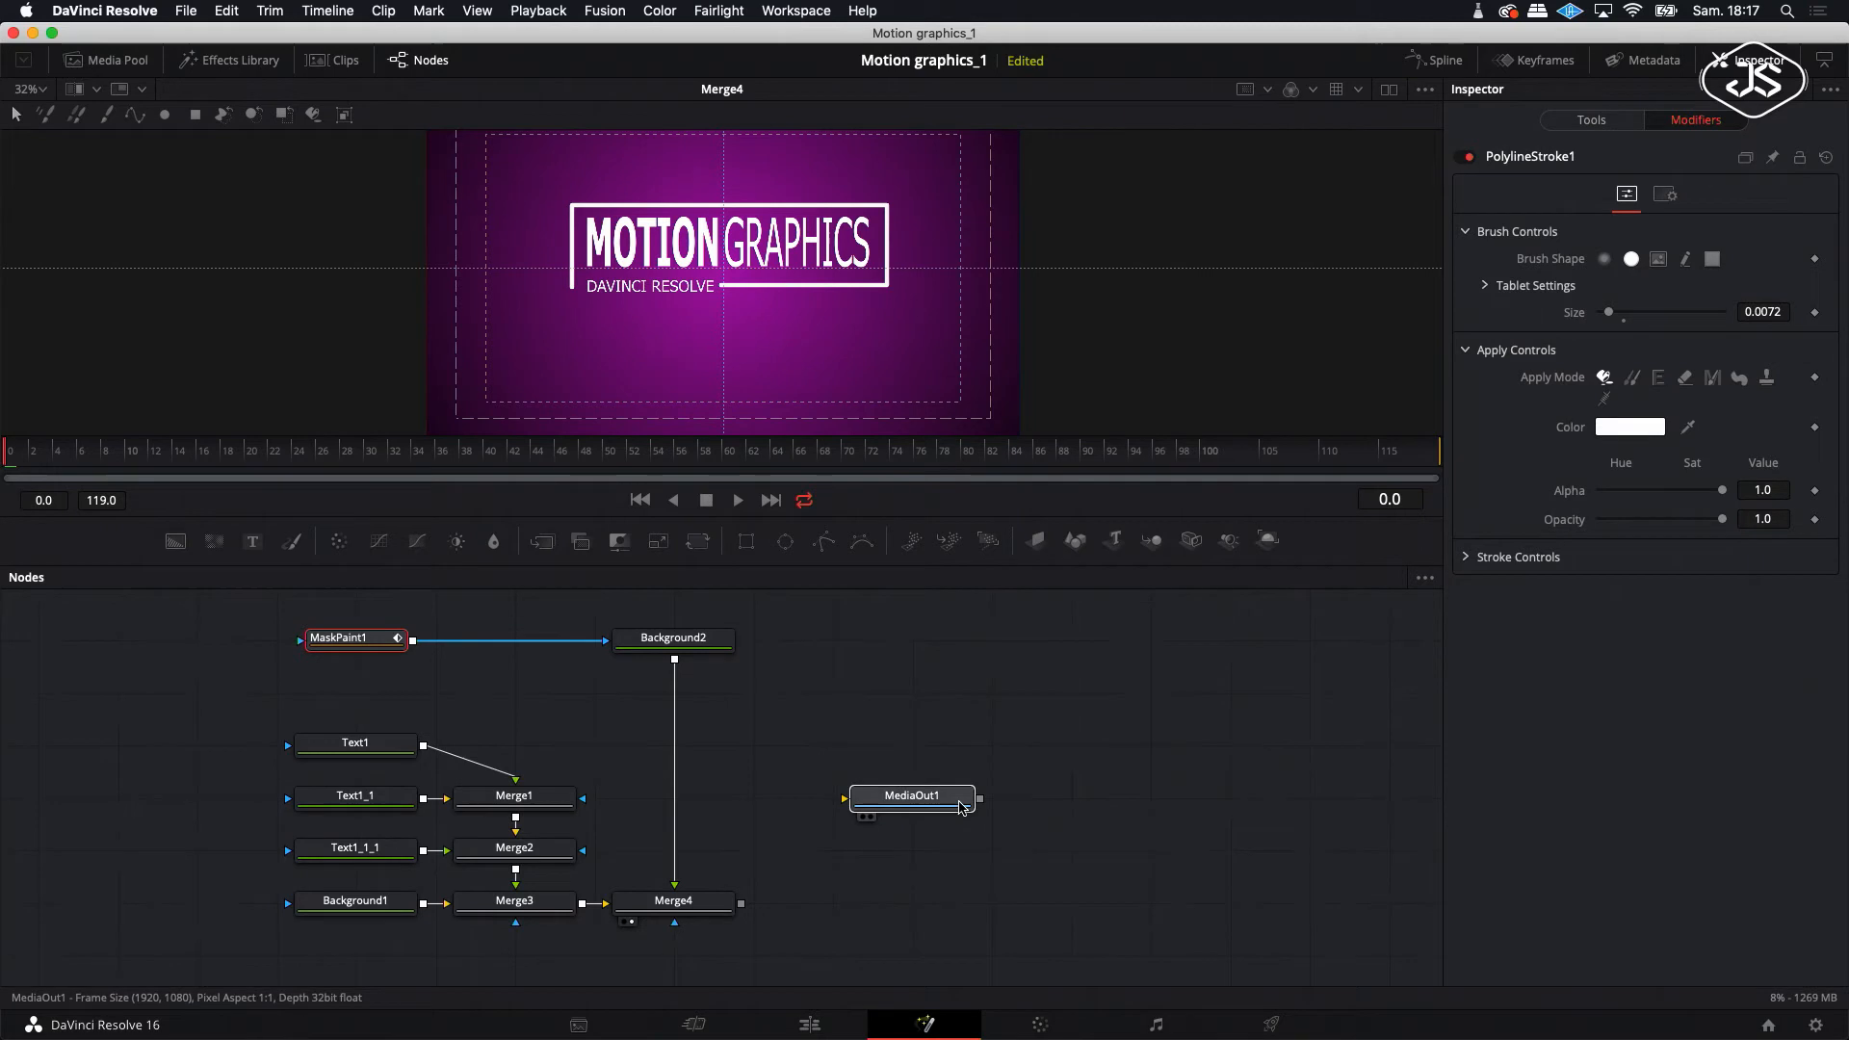
- Move MediaOut1 farther from the merge nodes and open the Spline editor
left_click_drag(896, 802, 1133, 804)
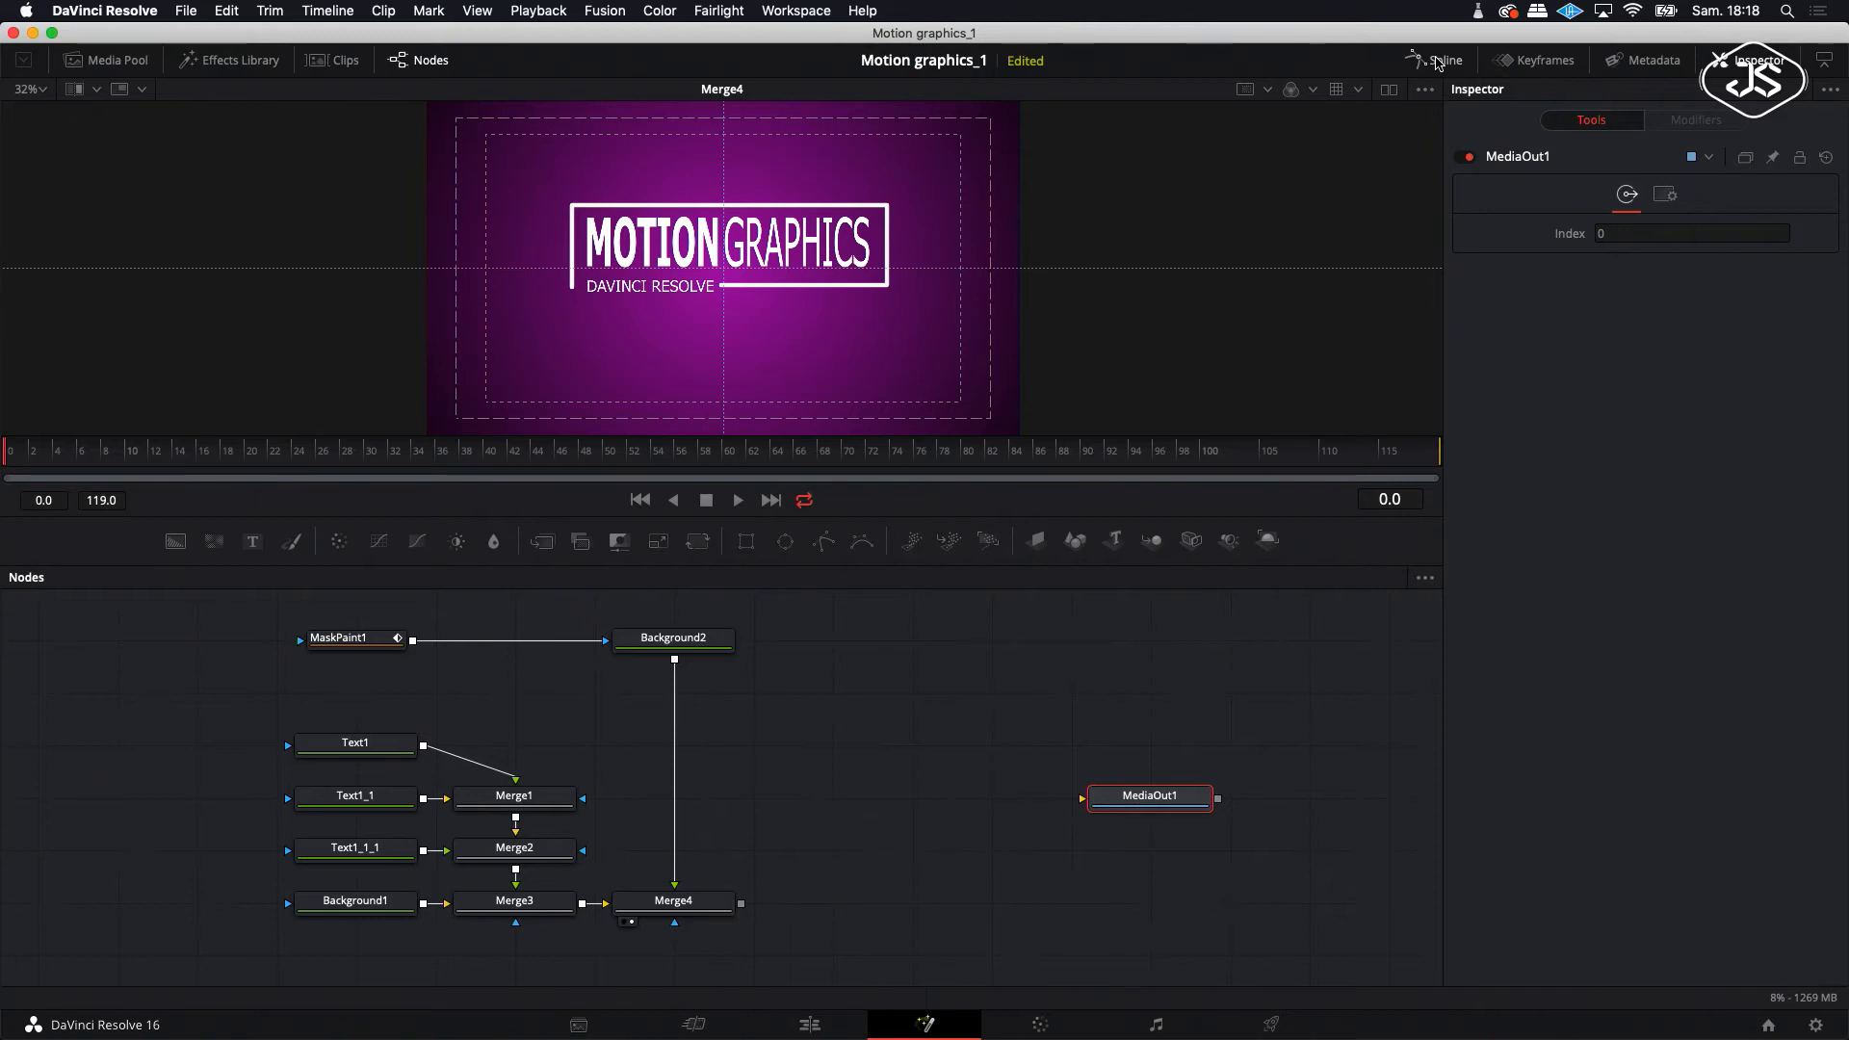
left_click(1437, 61)
- Set the Write On end of MaskPaint1's polyline stroke to 0.0
left_click(352, 639)
left_click(1695, 119)
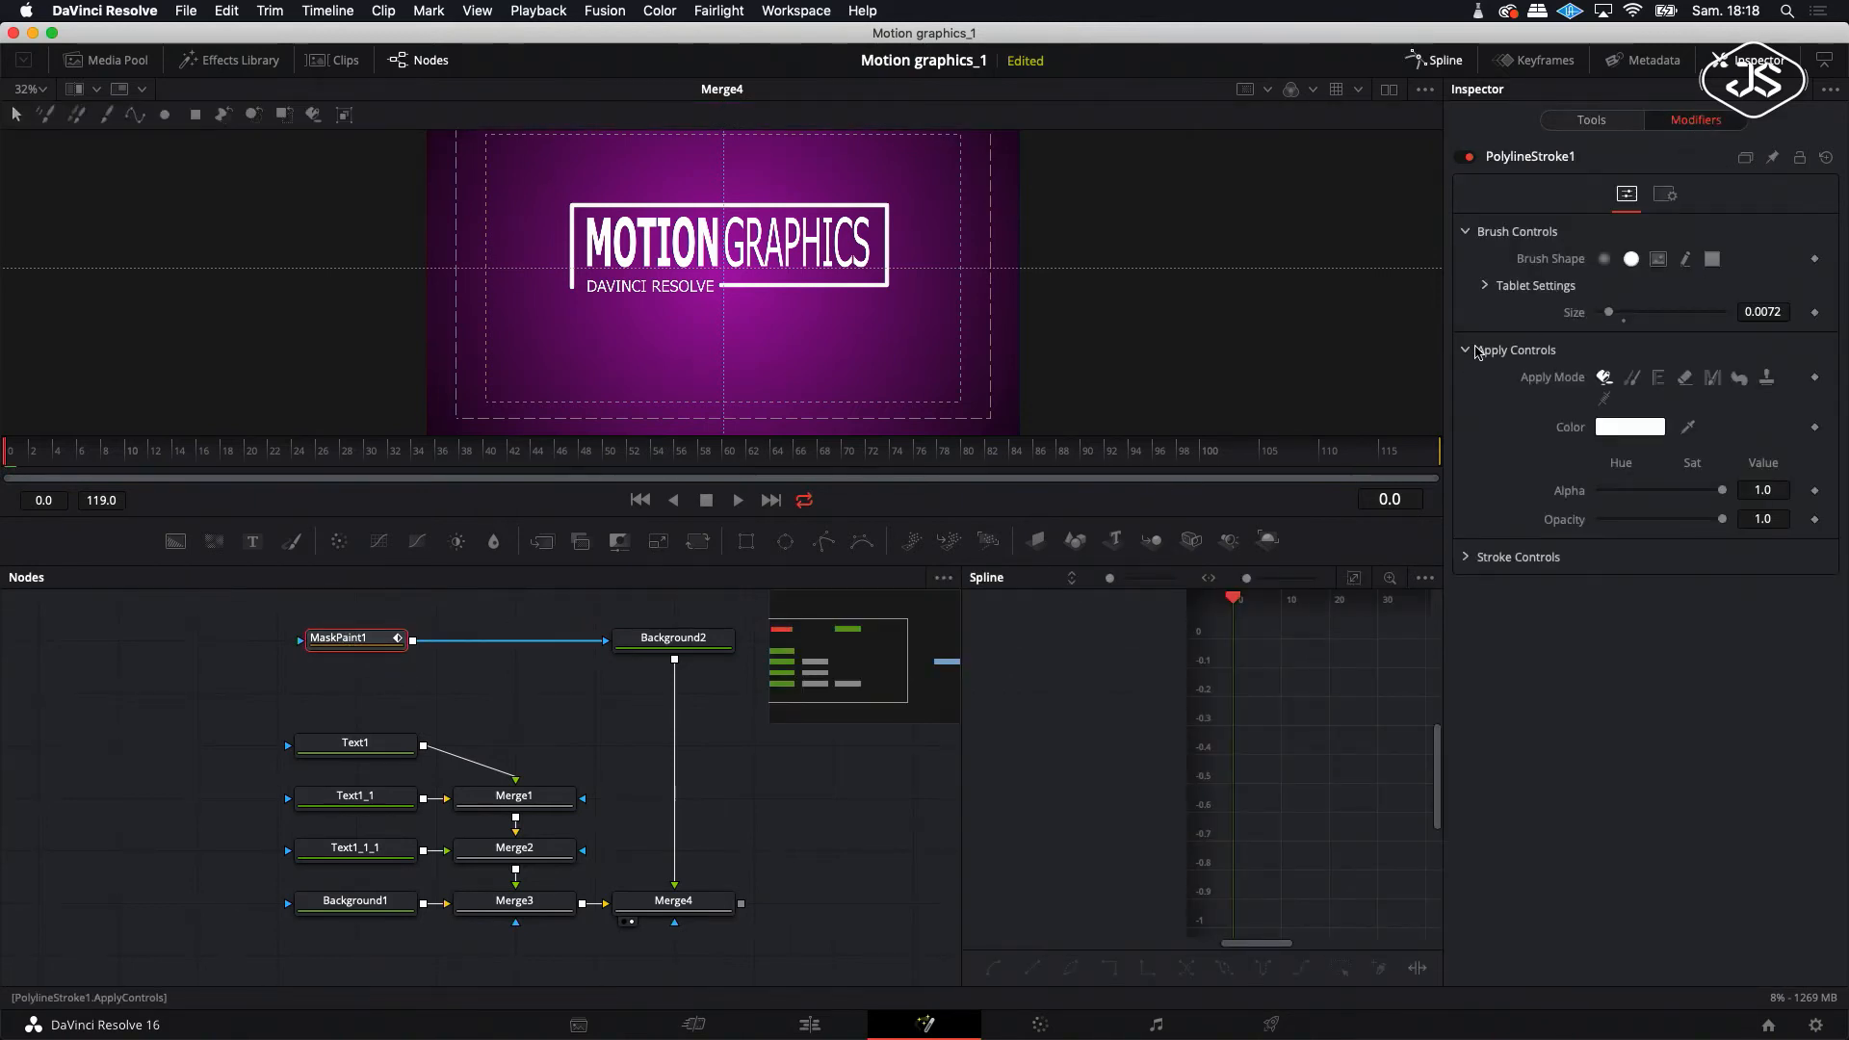
left_click(1465, 557)
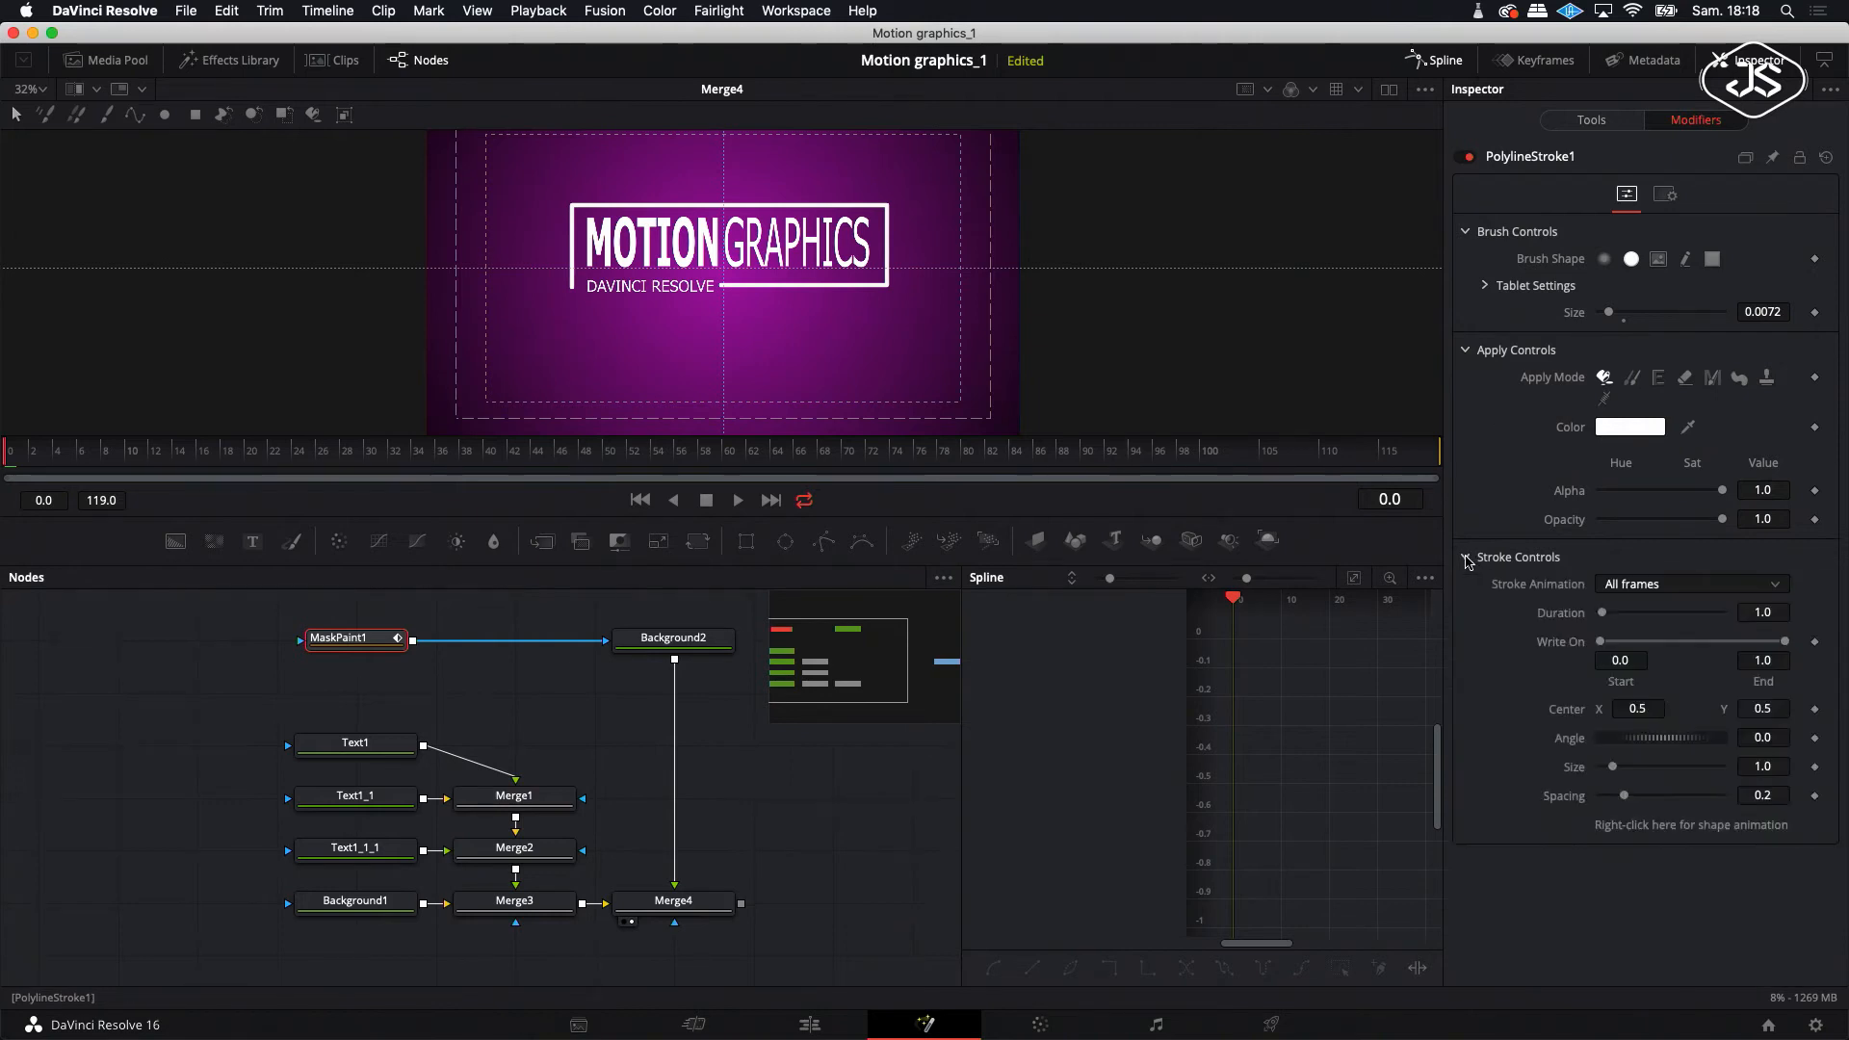
left_click_drag(1784, 641, 1611, 645)
- Widen the Spline editor and return the playhead to frame 0
left_click_drag(1262, 951, 1268, 950)
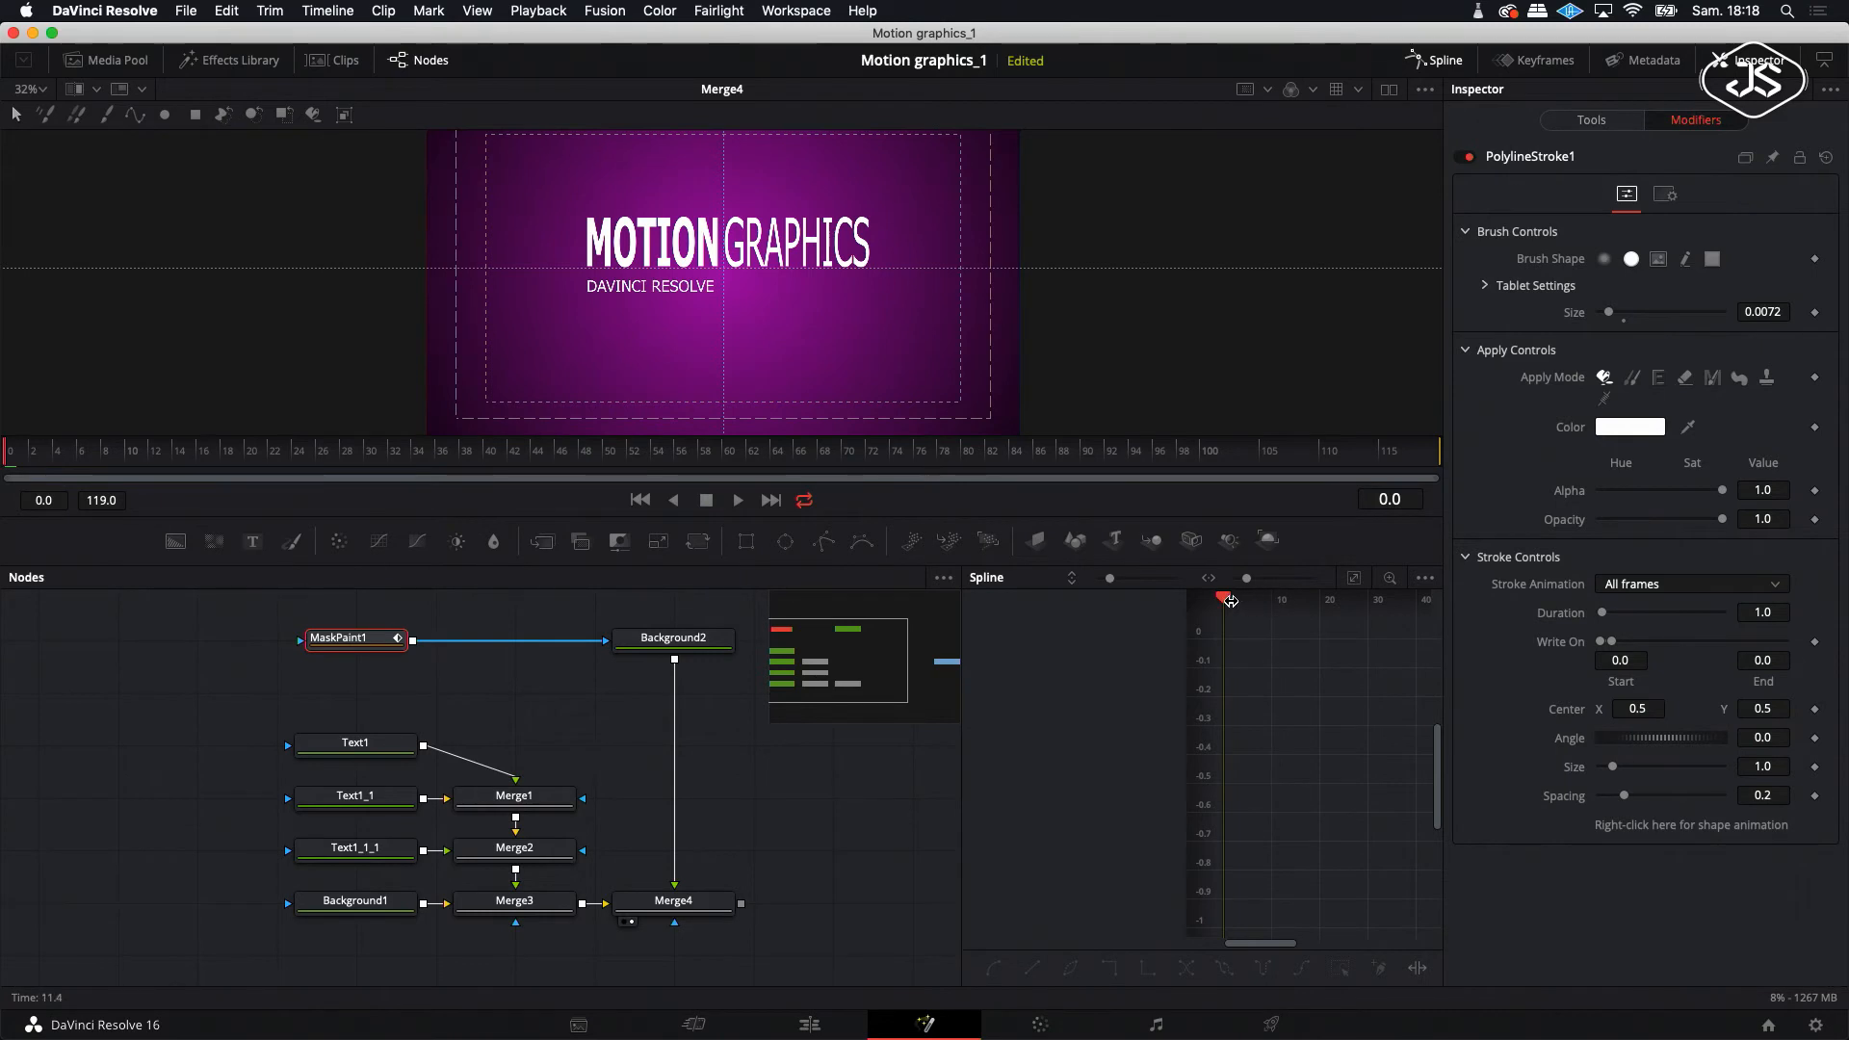
left_click_drag(1226, 601, 1272, 606)
scroll(1275, 906, "up", 2)
scroll(1276, 905, "right", 2)
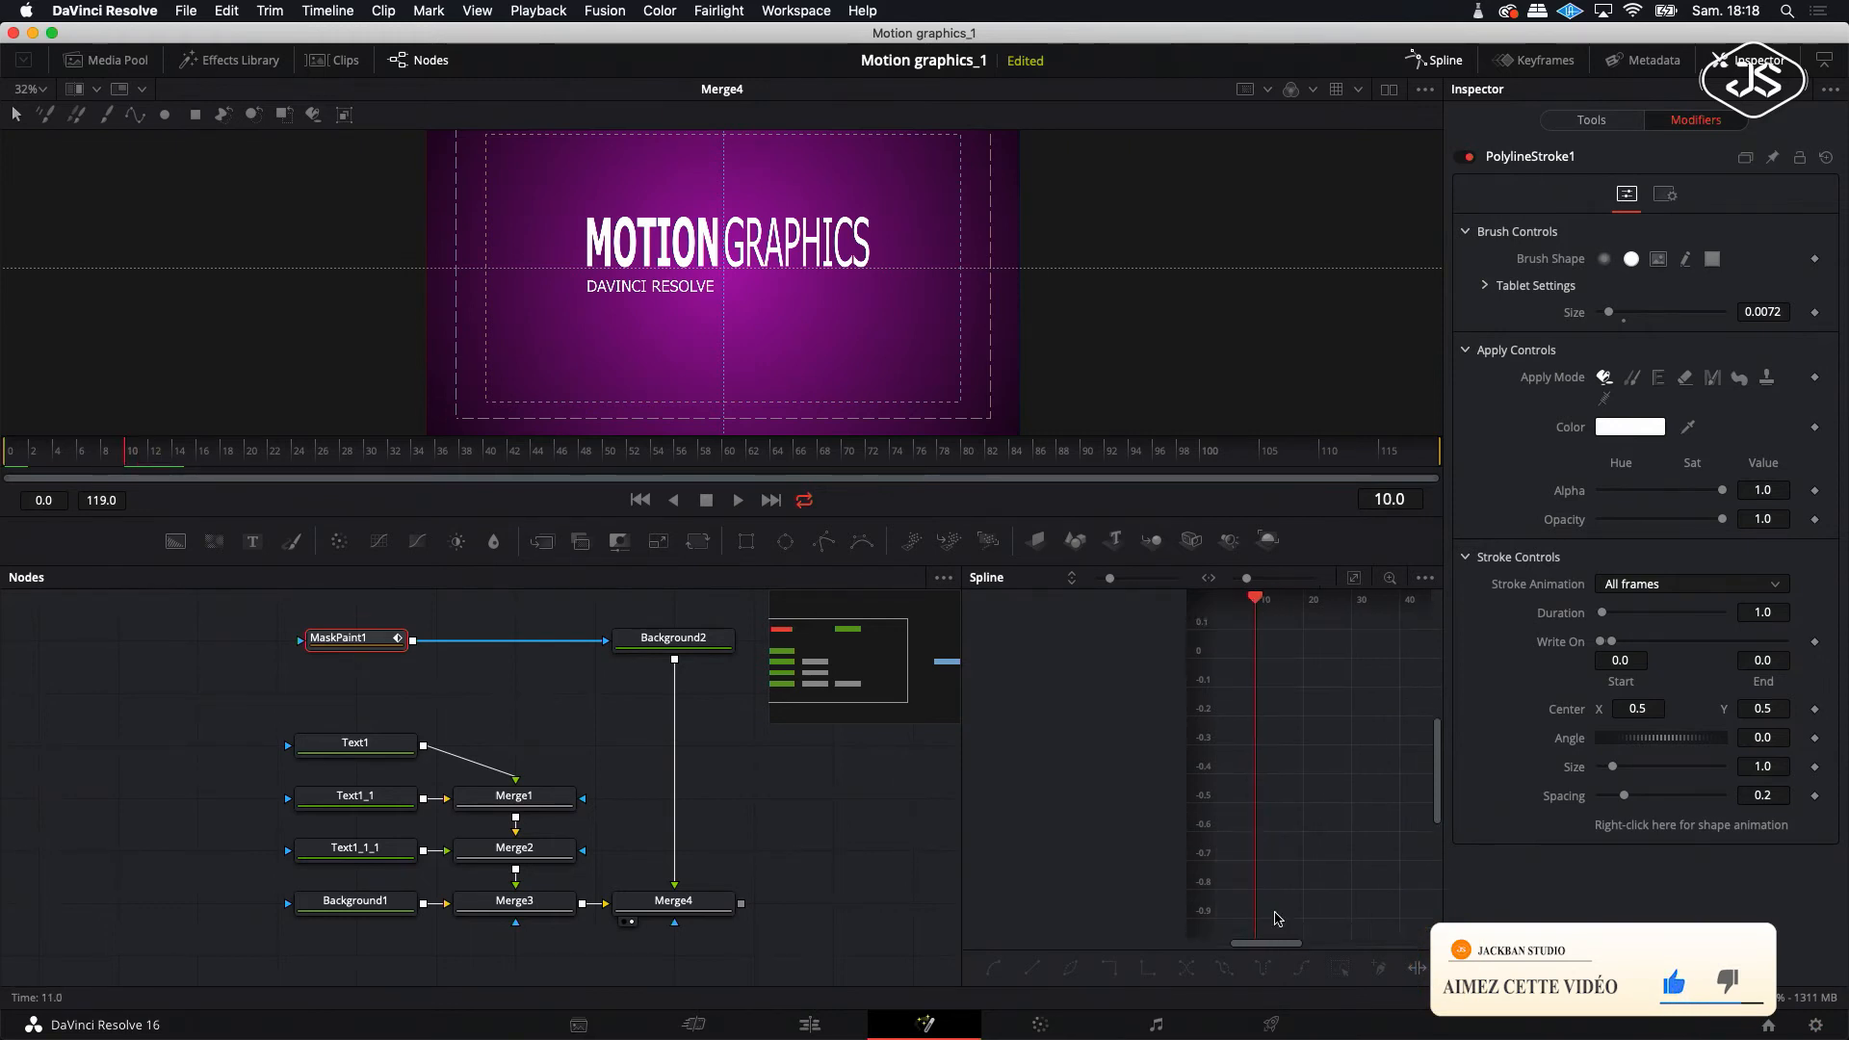
left_click_drag(962, 819, 894, 820)
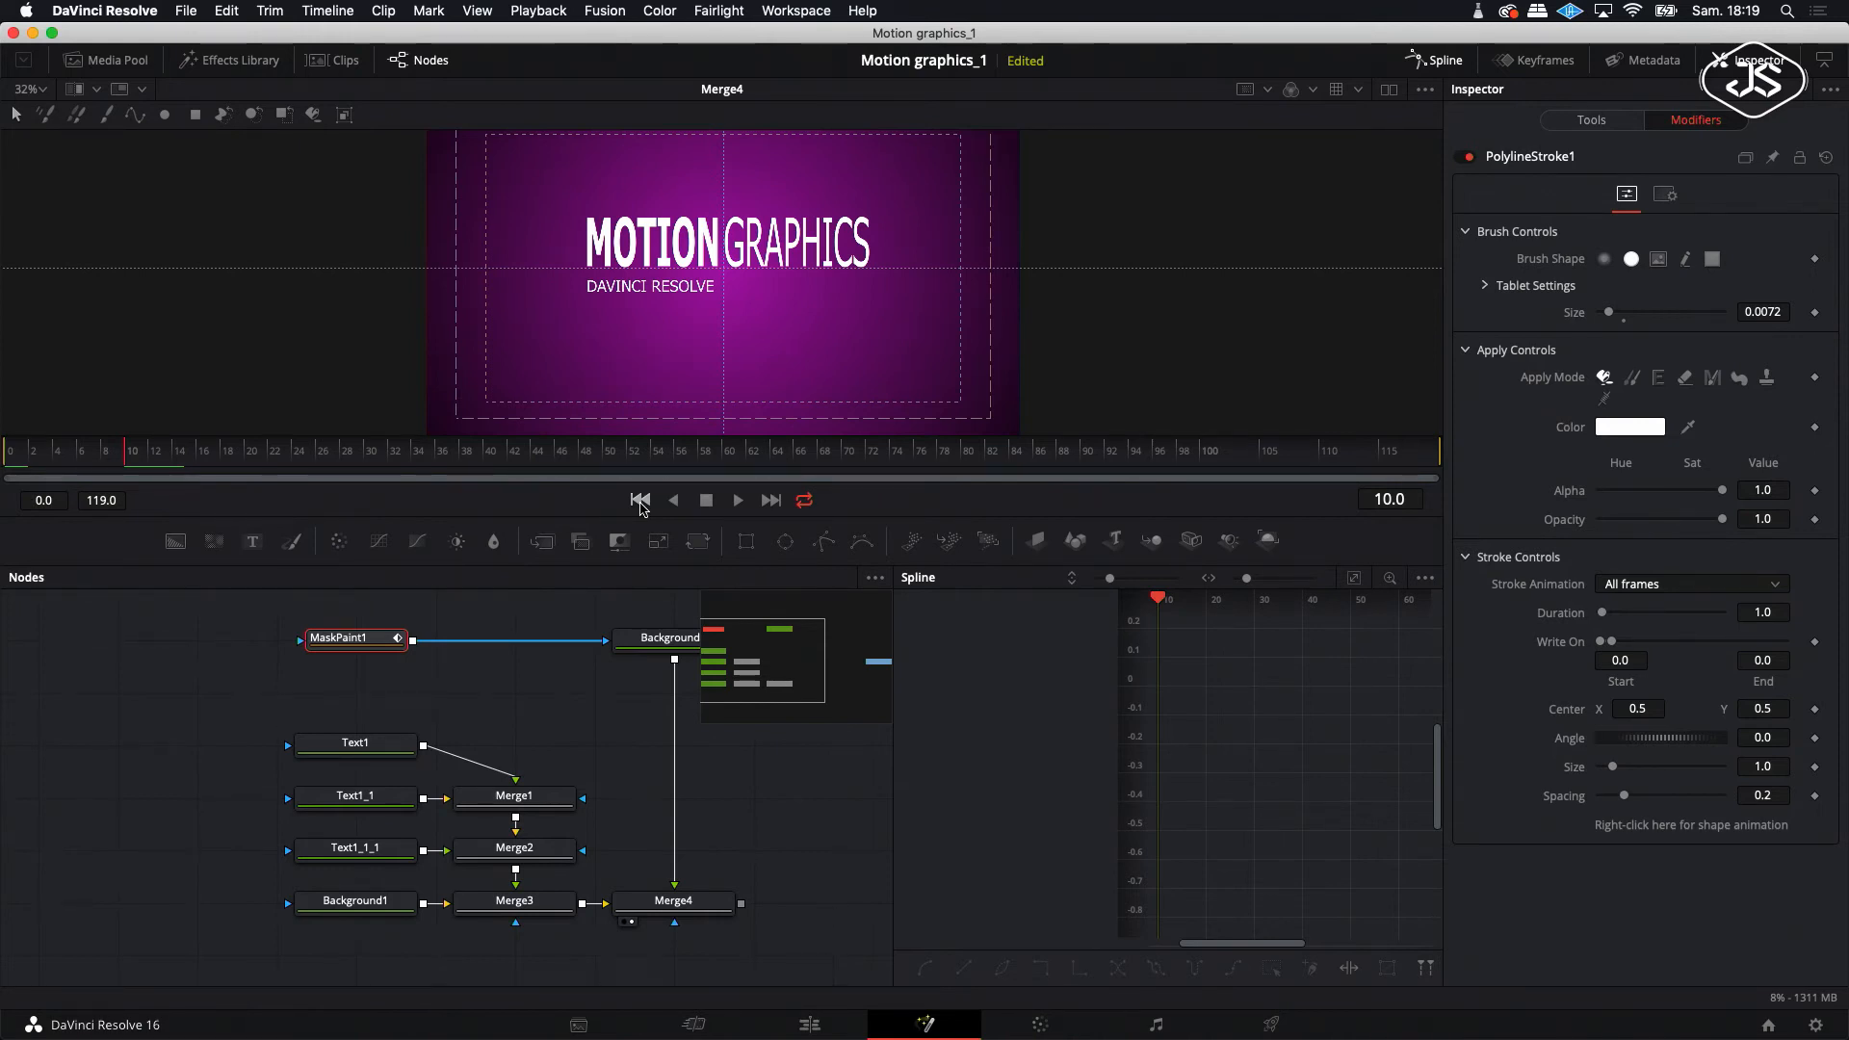
left_click(640, 500)
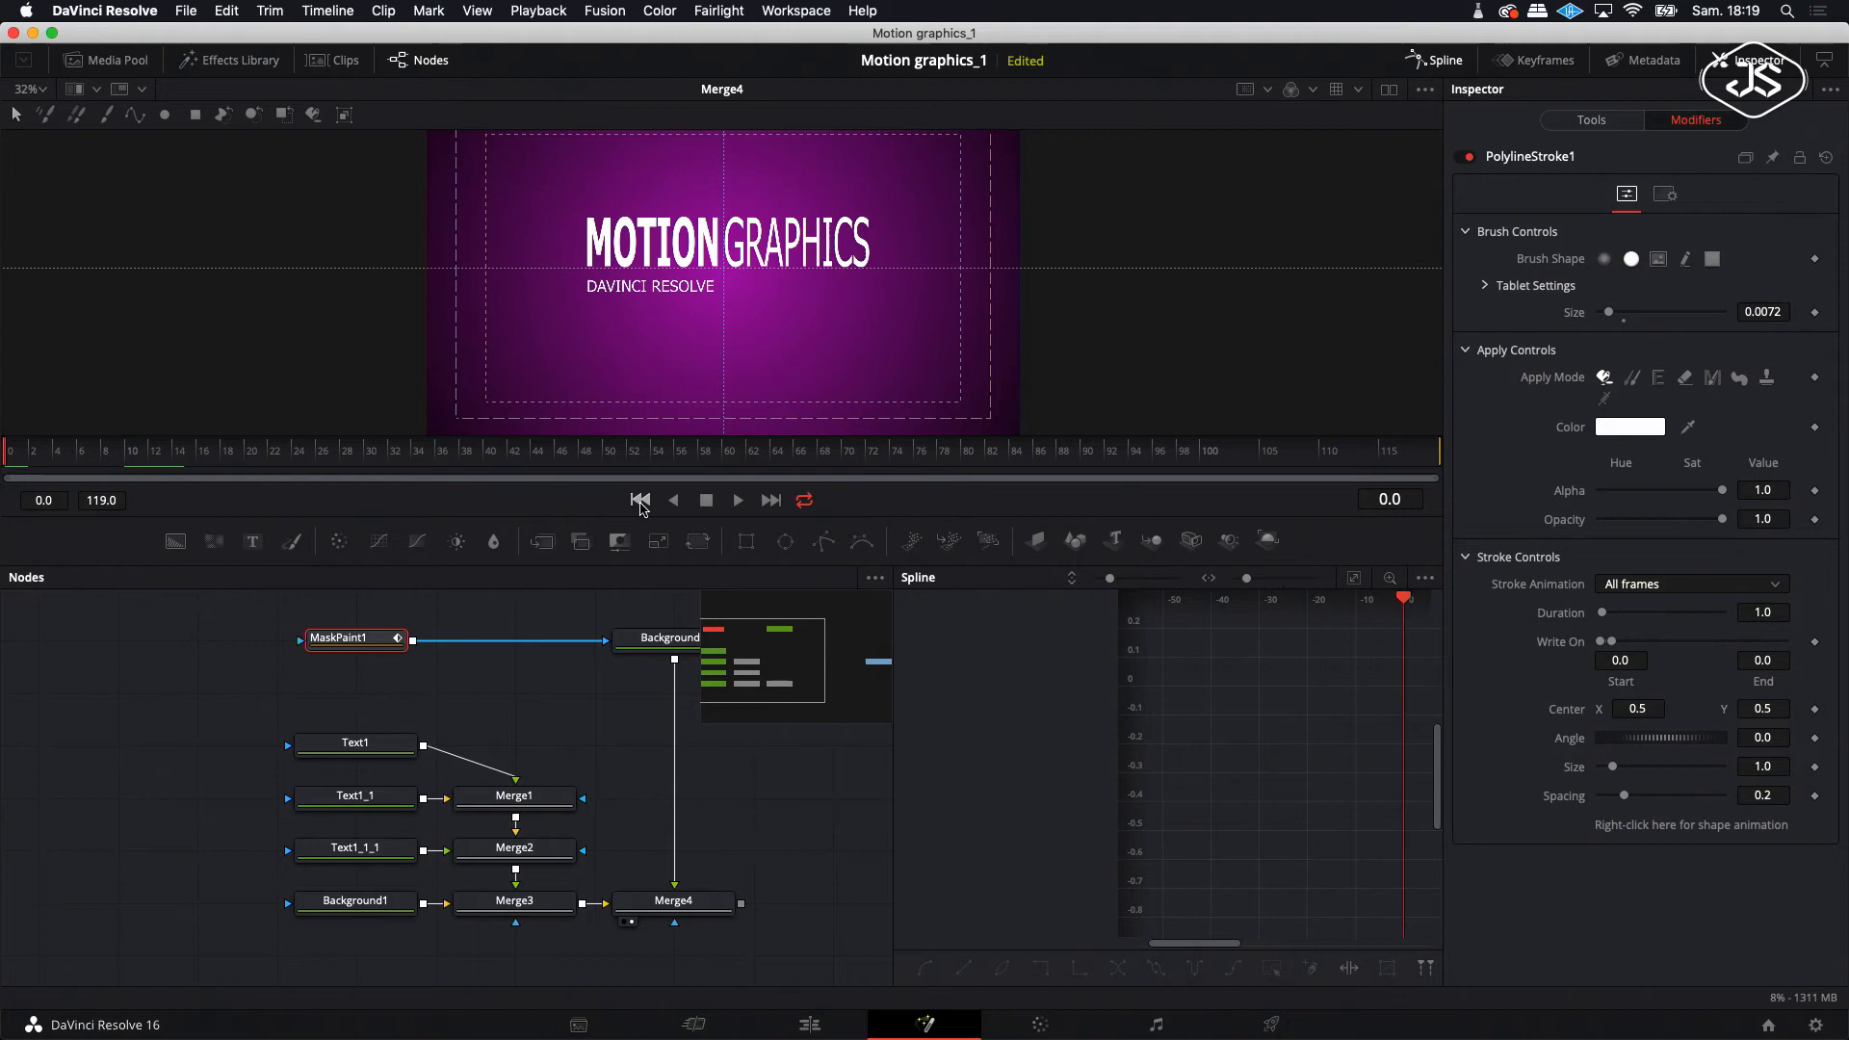
- Keyframe the polyline stroke's Write On at frame 0, and set its End to 1.0 at frame 40
left_click_drag(1220, 952, 1276, 955)
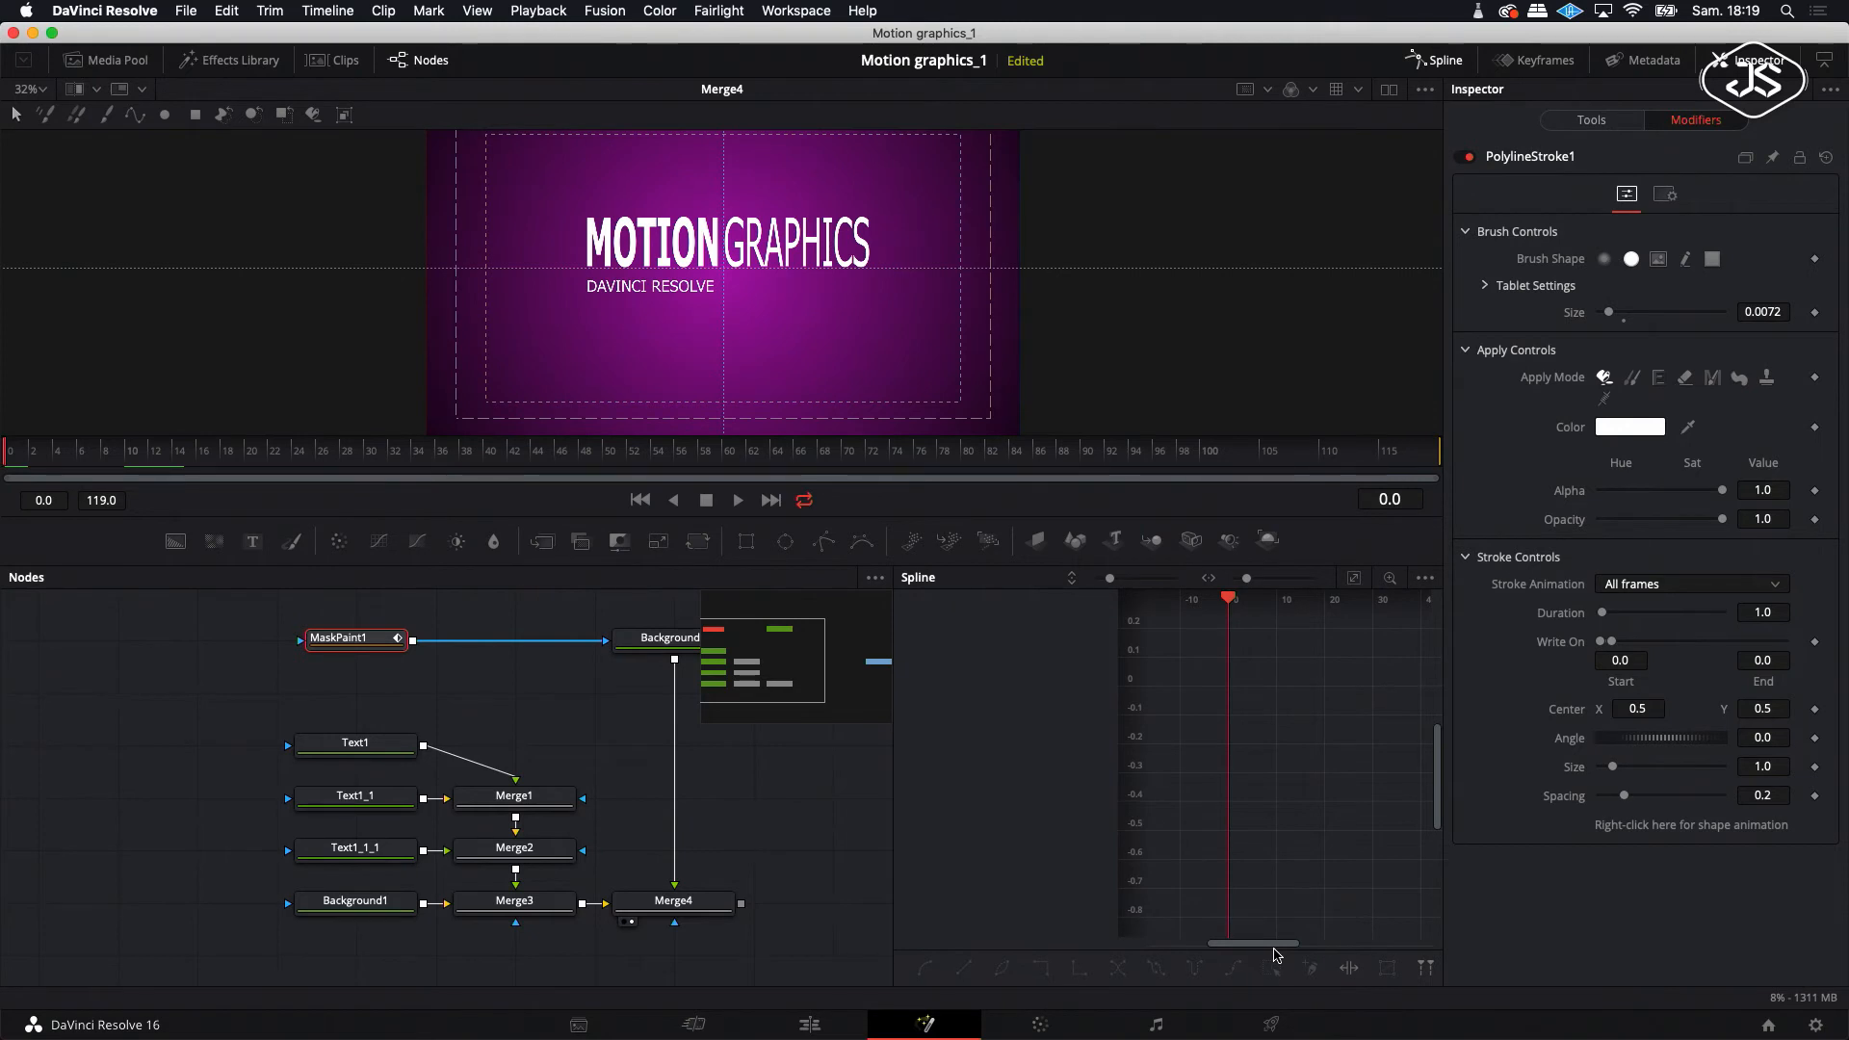
left_click(1814, 642)
left_click_drag(1229, 602, 1357, 602)
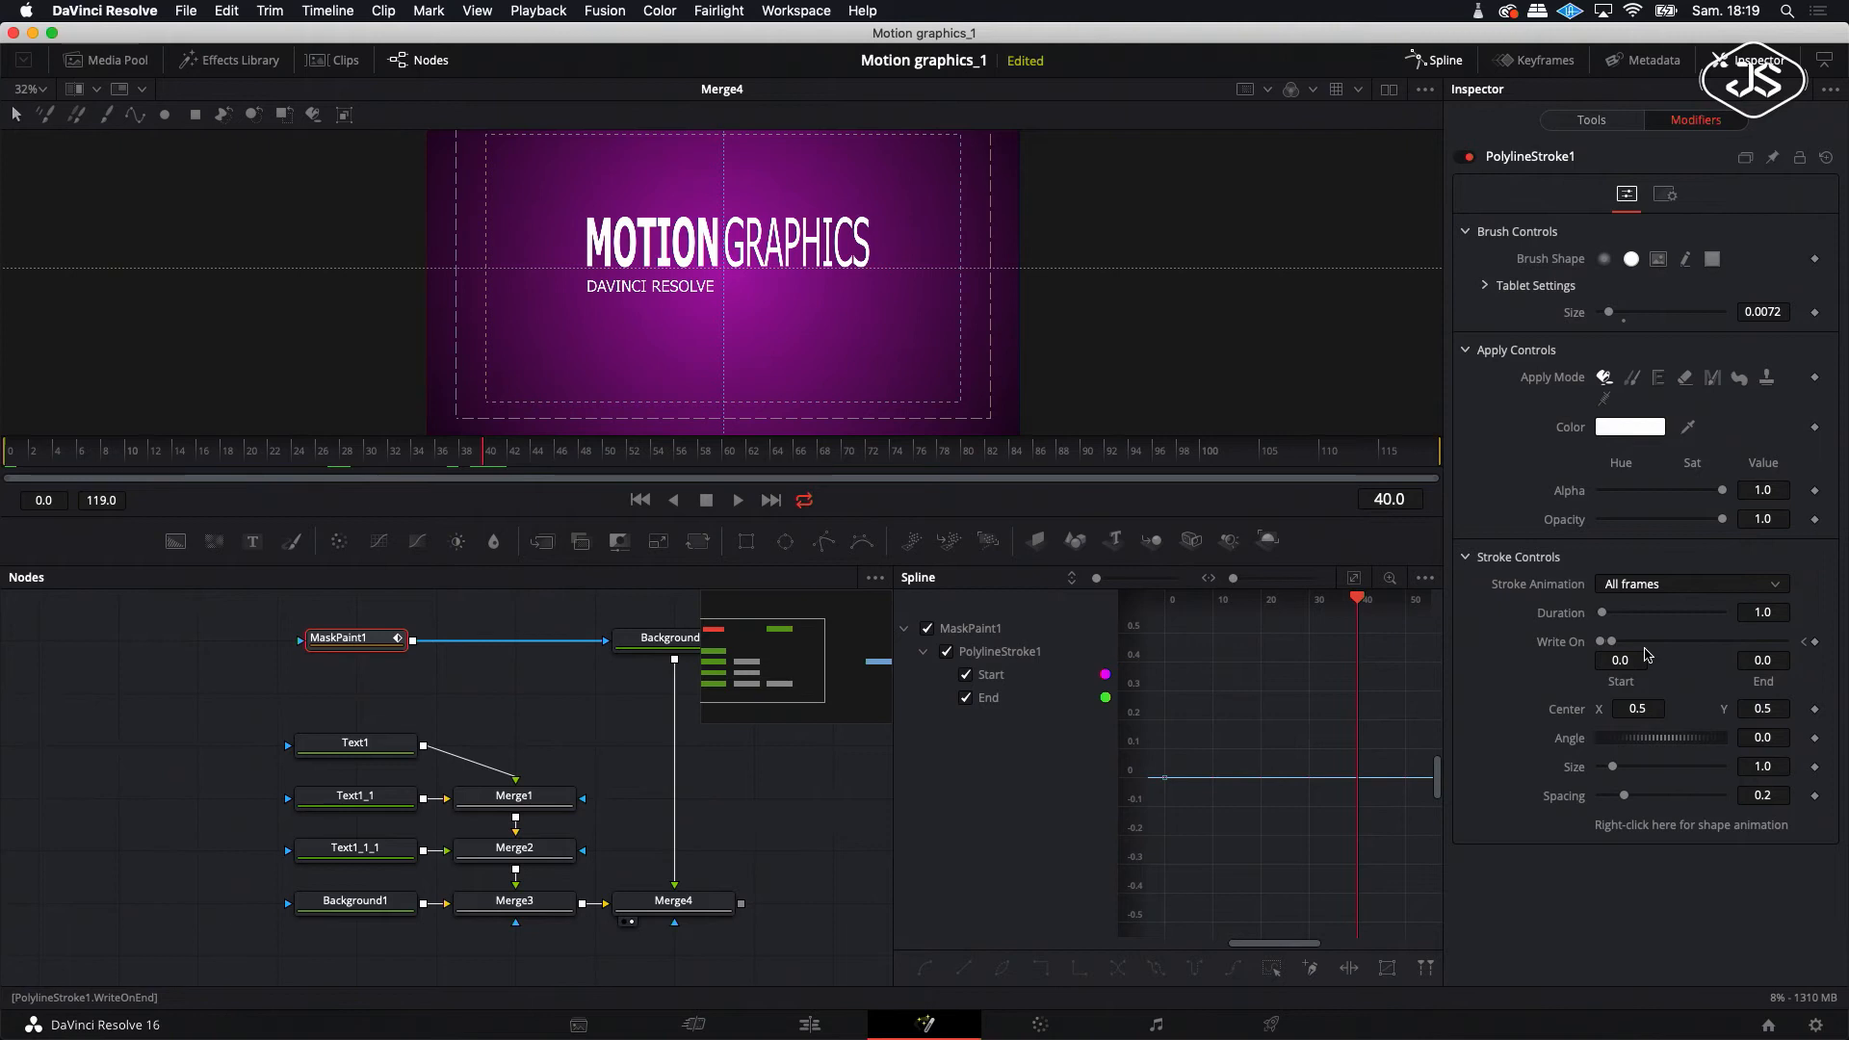
left_click_drag(1612, 642, 1817, 658)
left_click_drag(1438, 776, 1441, 749)
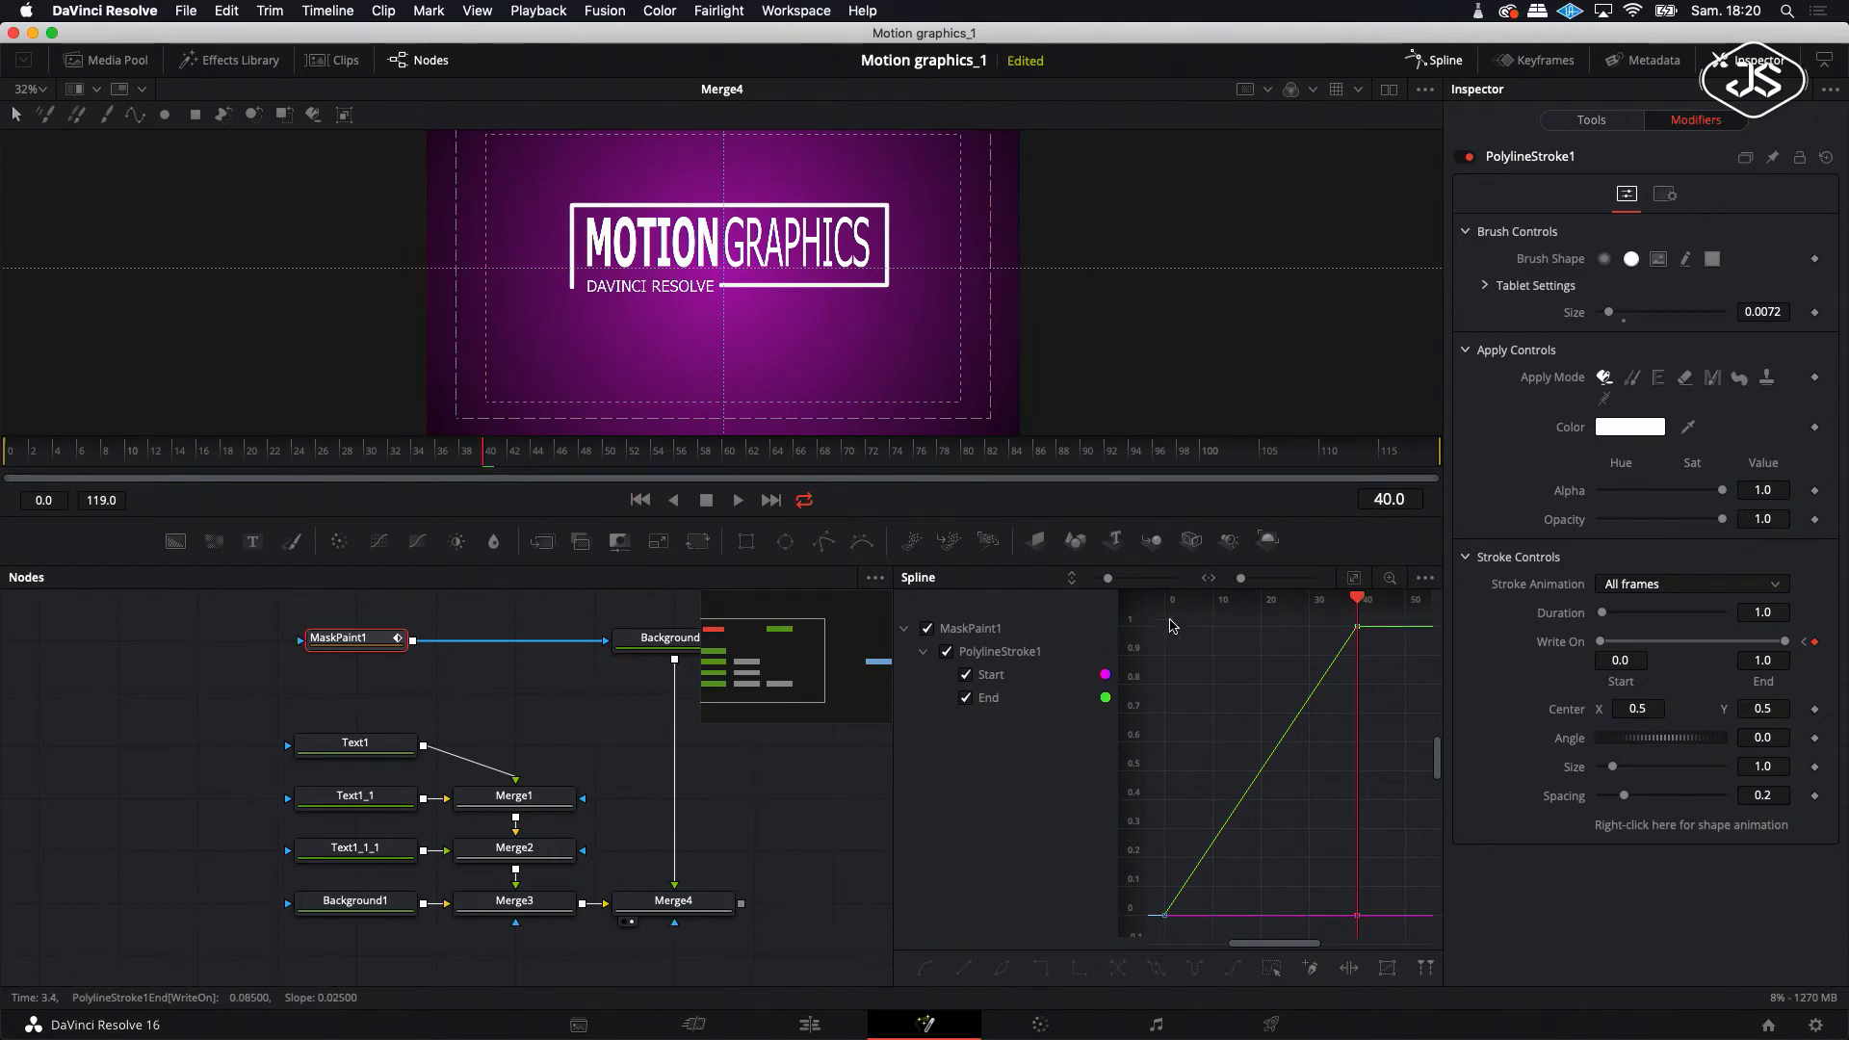
- Hide the Write On Start curve, smooth the End keyframes, and extend the frame 40 keyframe's handle back to about frame 0
left_click_drag(1162, 620, 1358, 915)
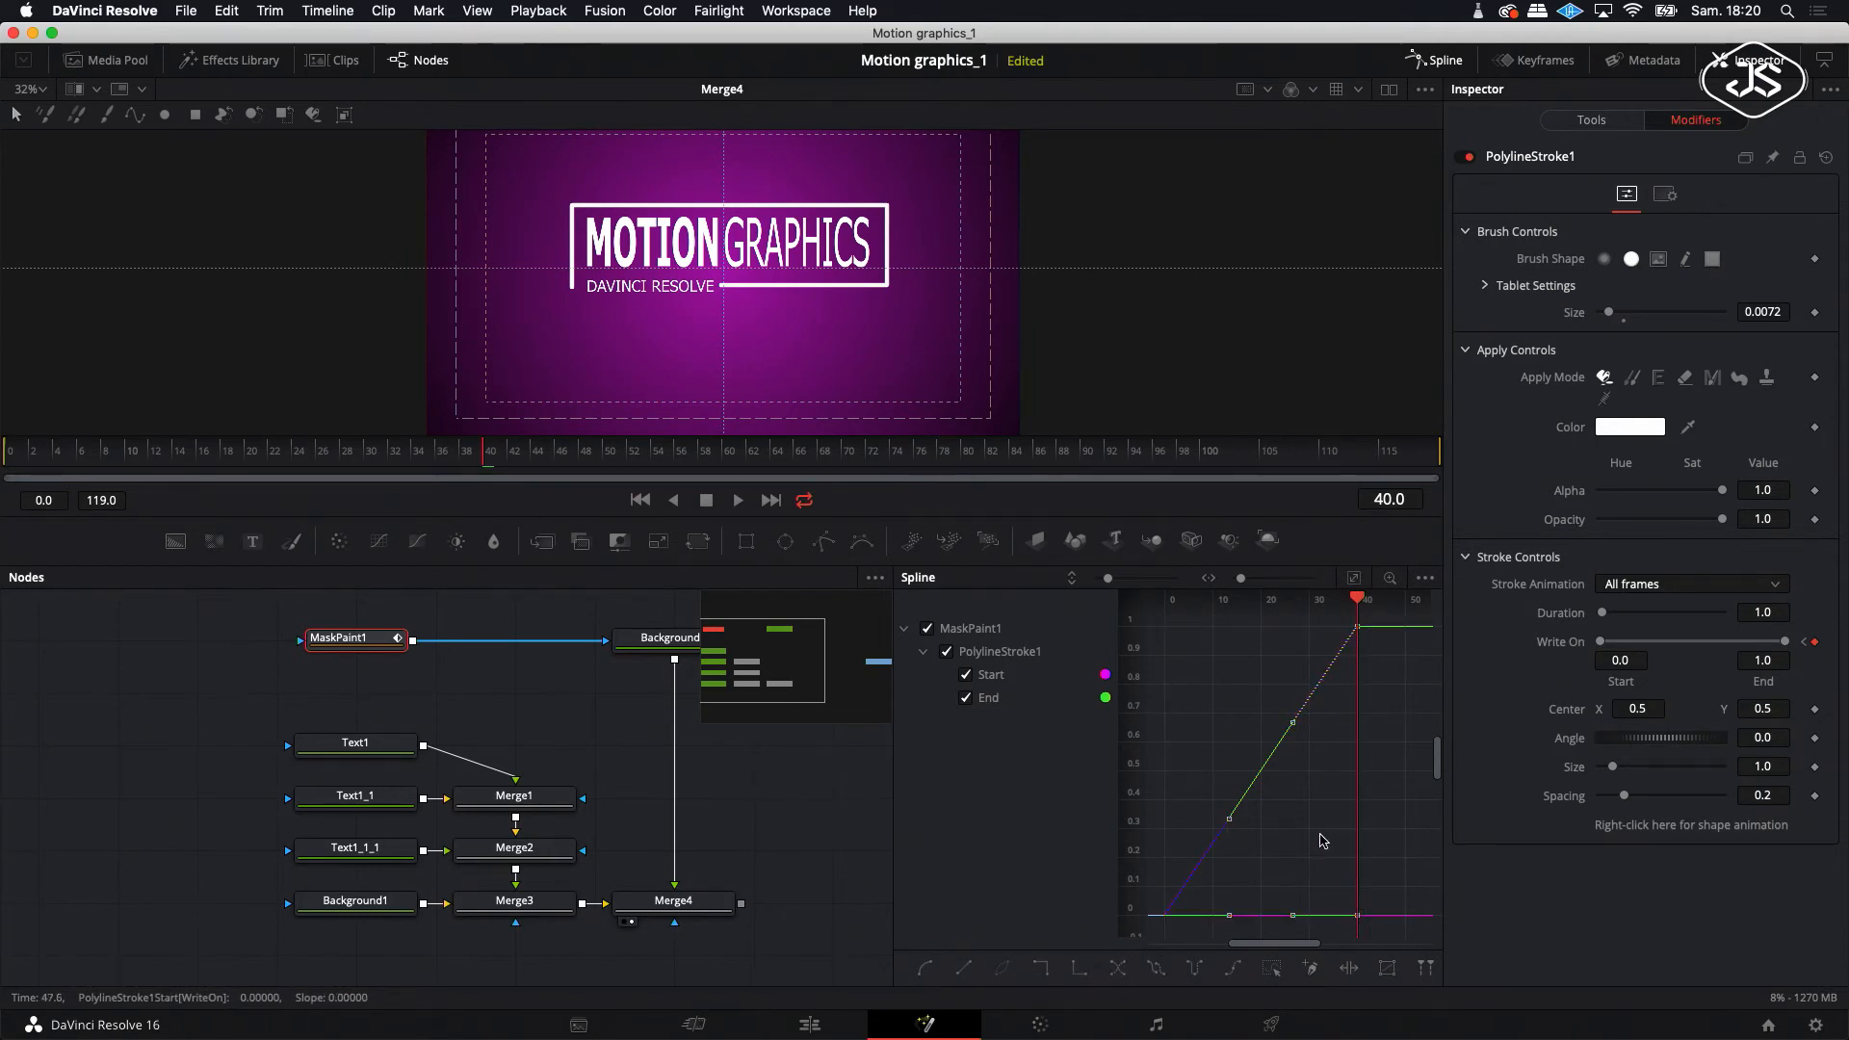
left_click(966, 675)
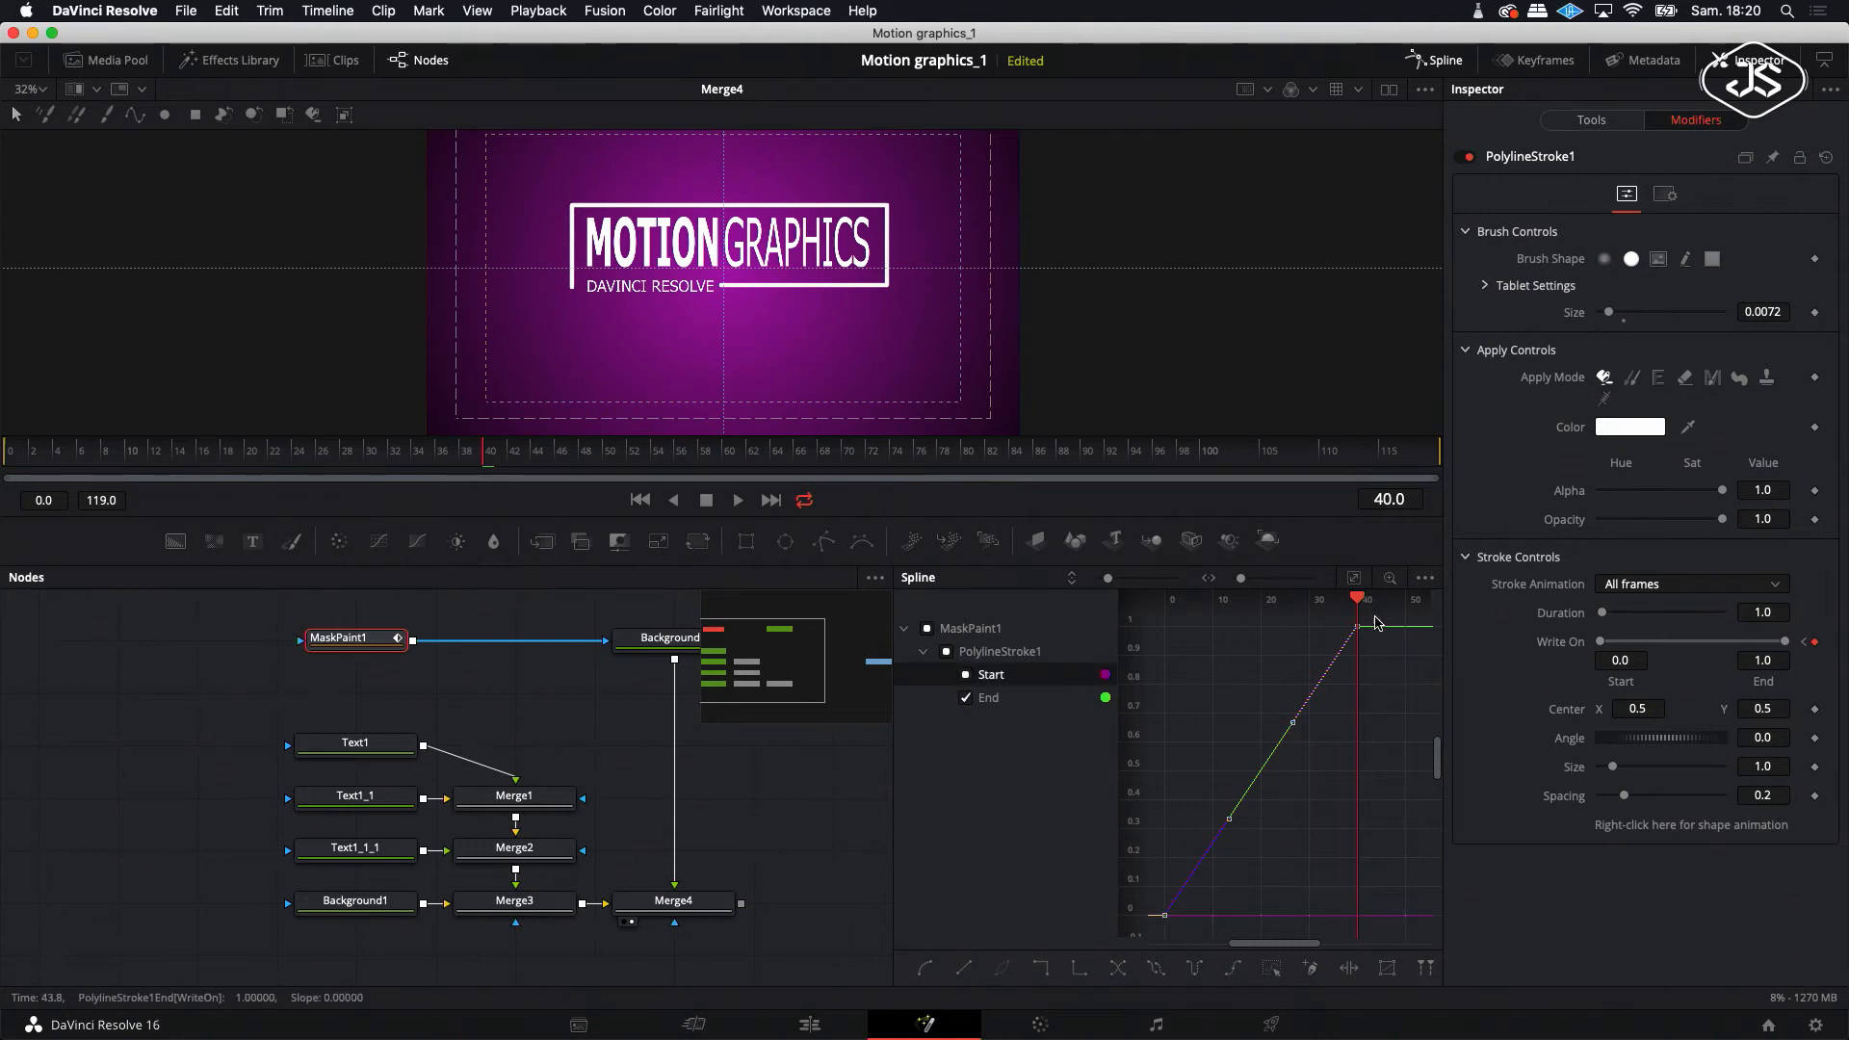
left_click_drag(1377, 619, 1144, 951)
key("s")
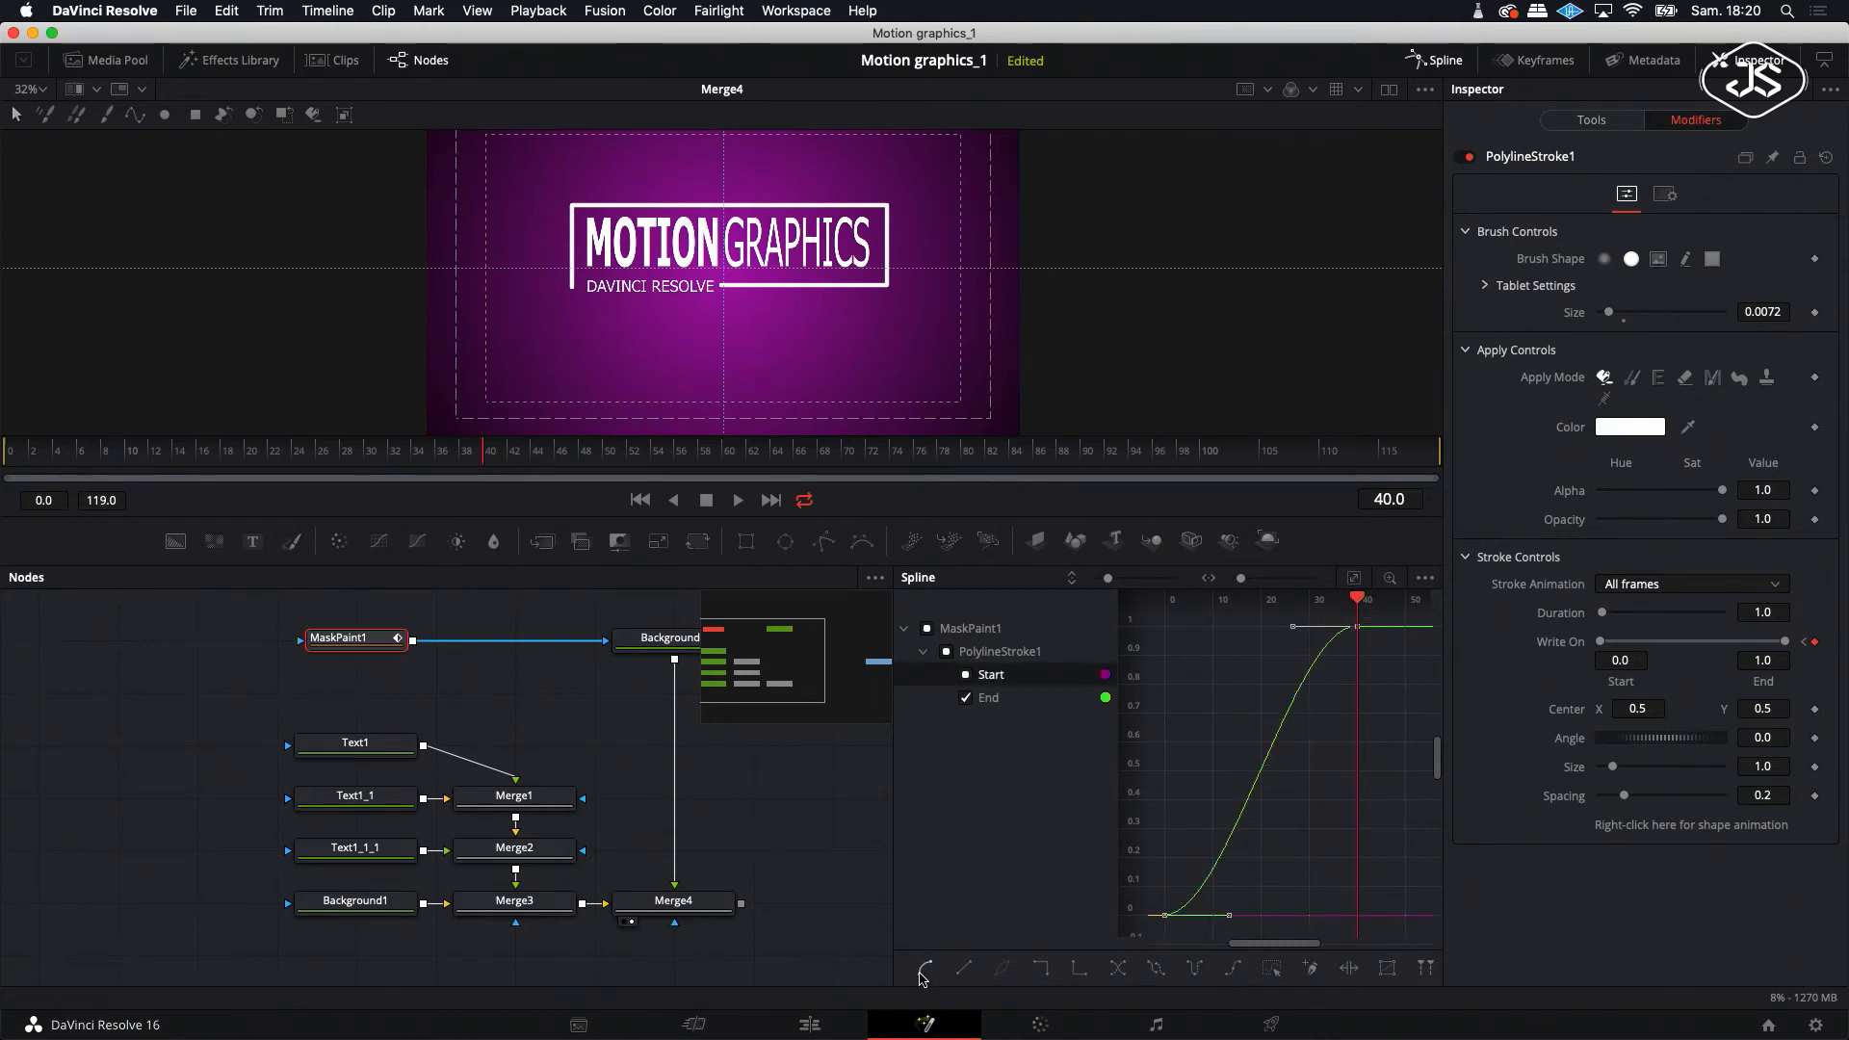
left_click_drag(1359, 602, 1164, 640)
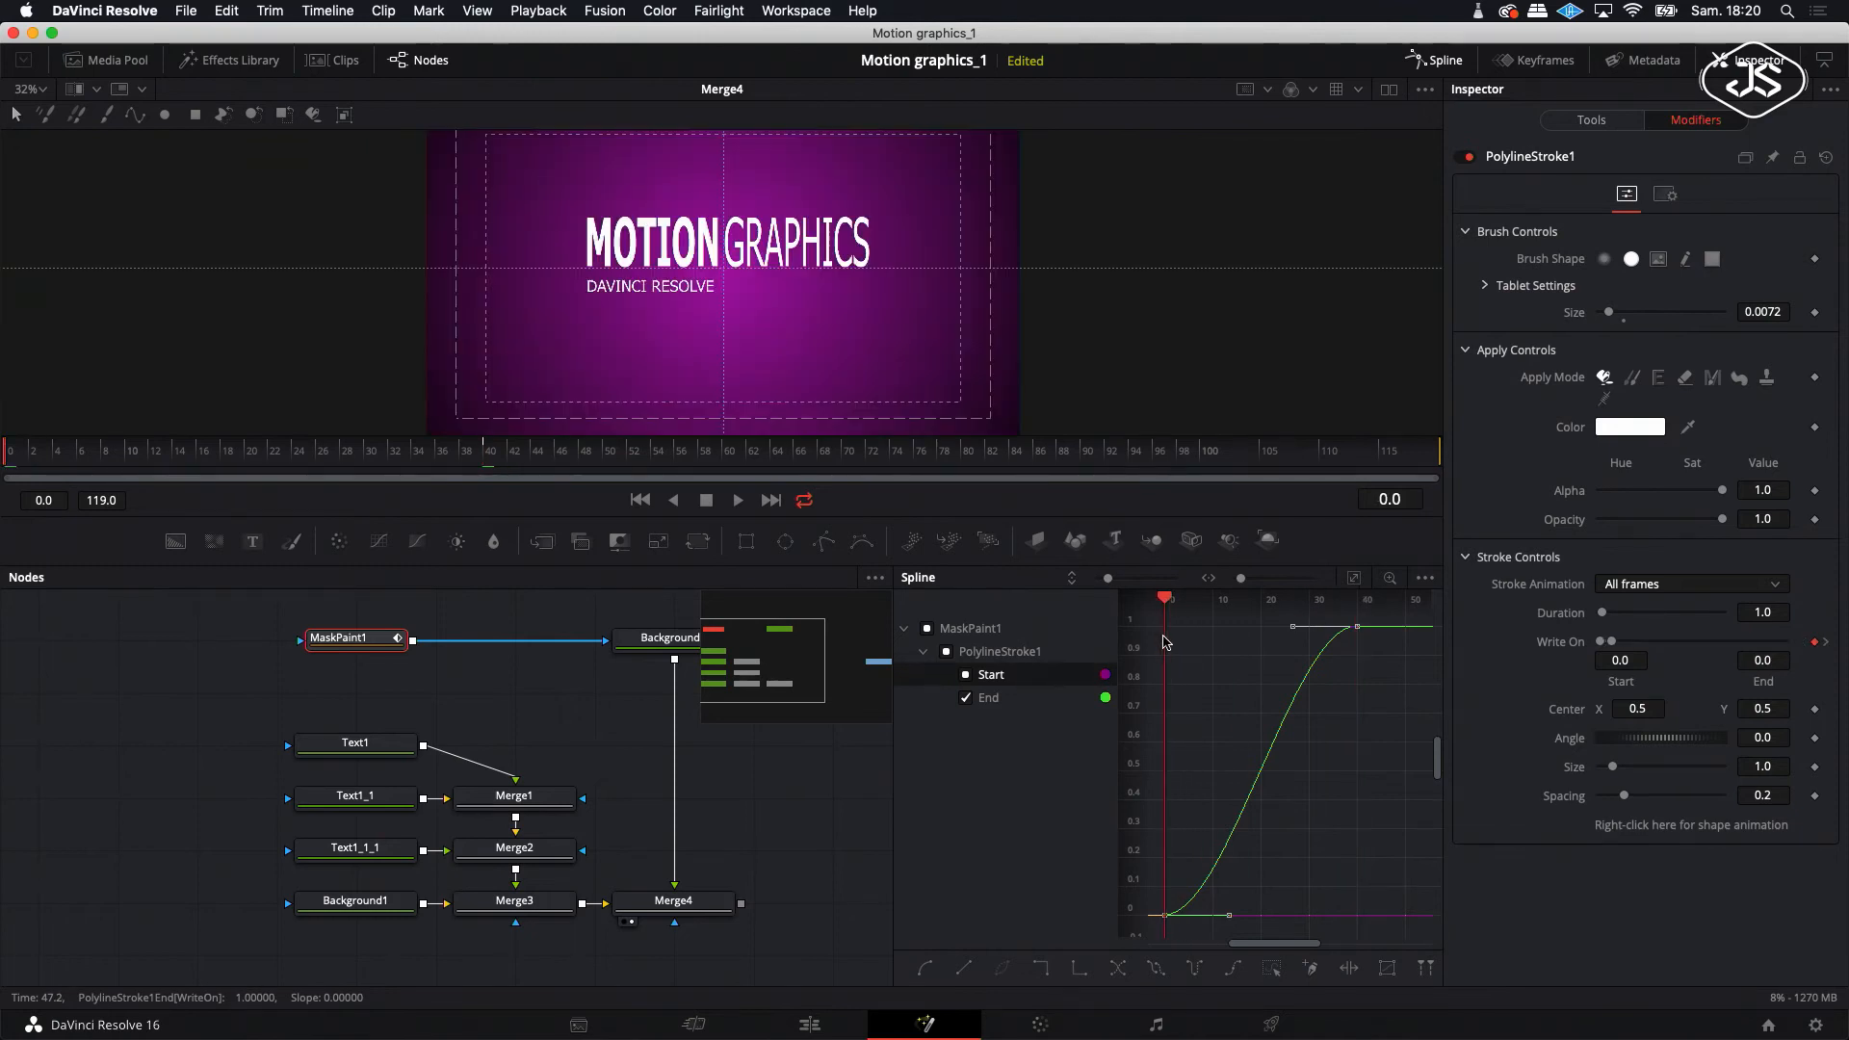
left_click_drag(1291, 633, 1164, 635)
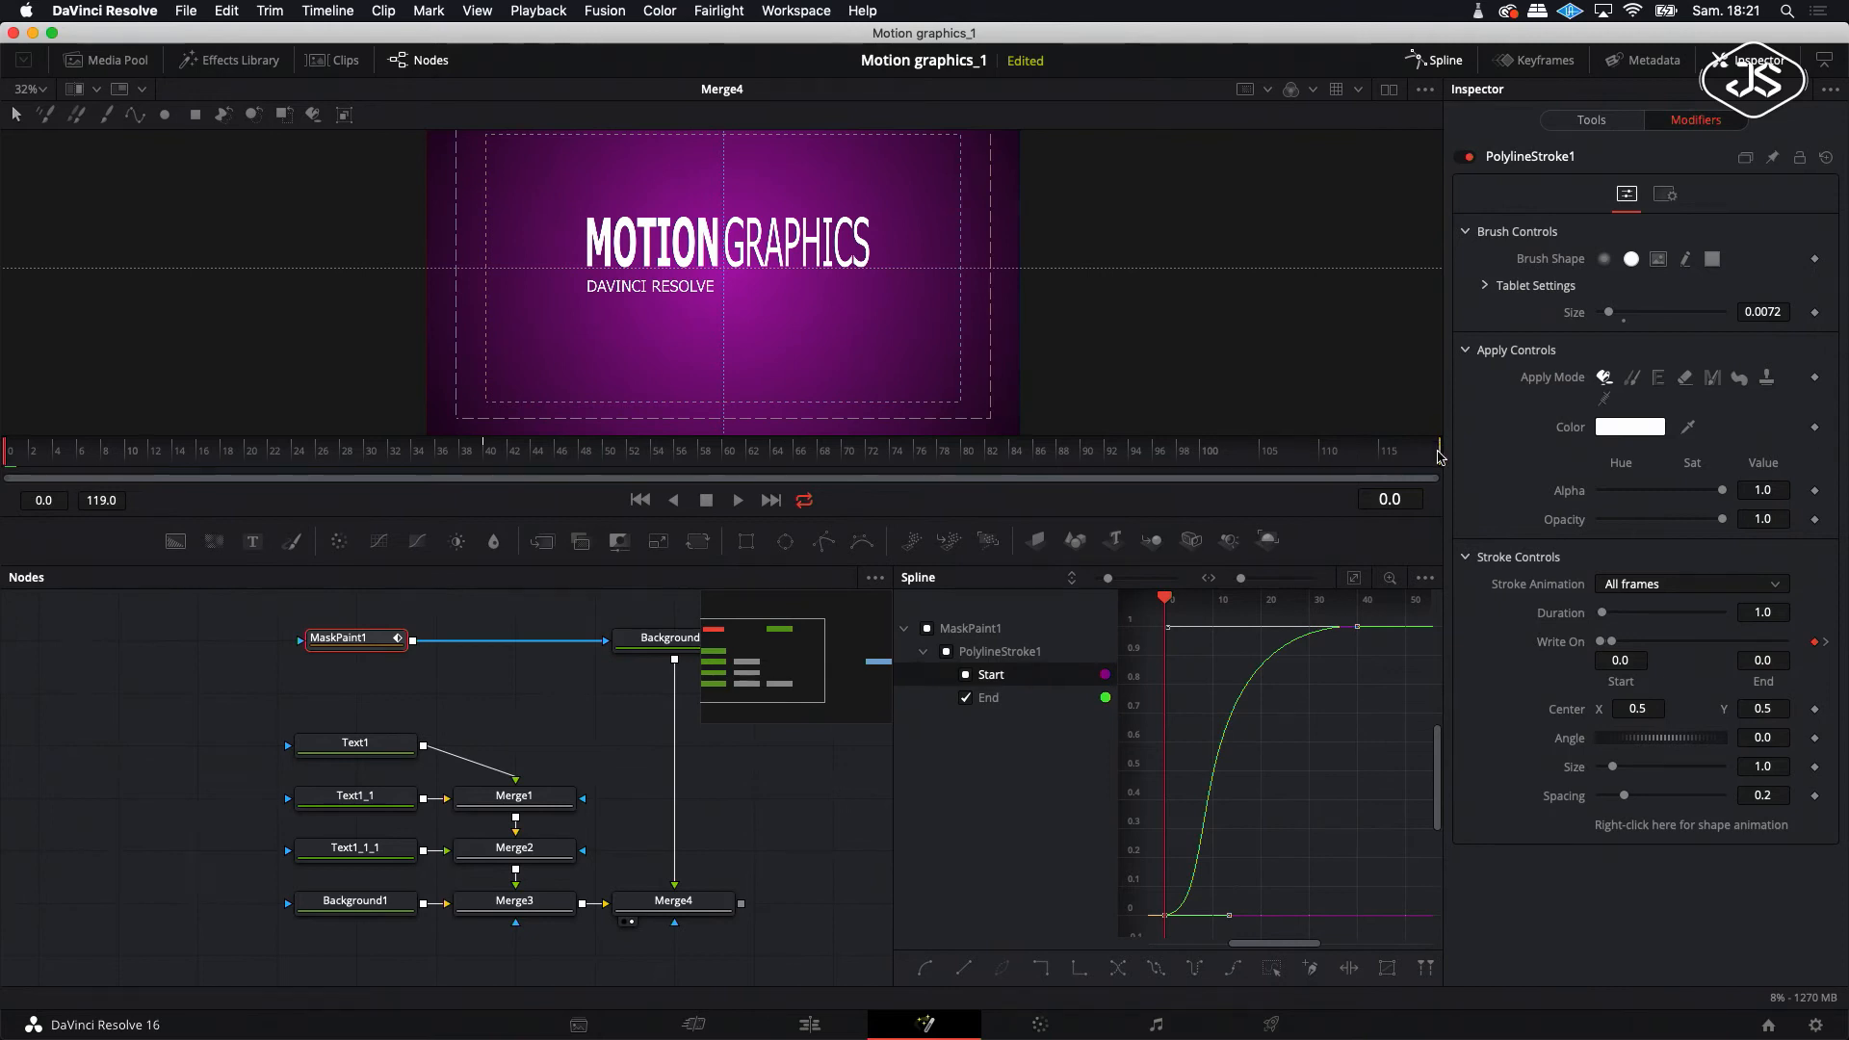
- Set the render range end to frame 49, play back the frame line animation, and park the playhead at frame 10
left_click_drag(1442, 456, 609, 475)
left_click(739, 500)
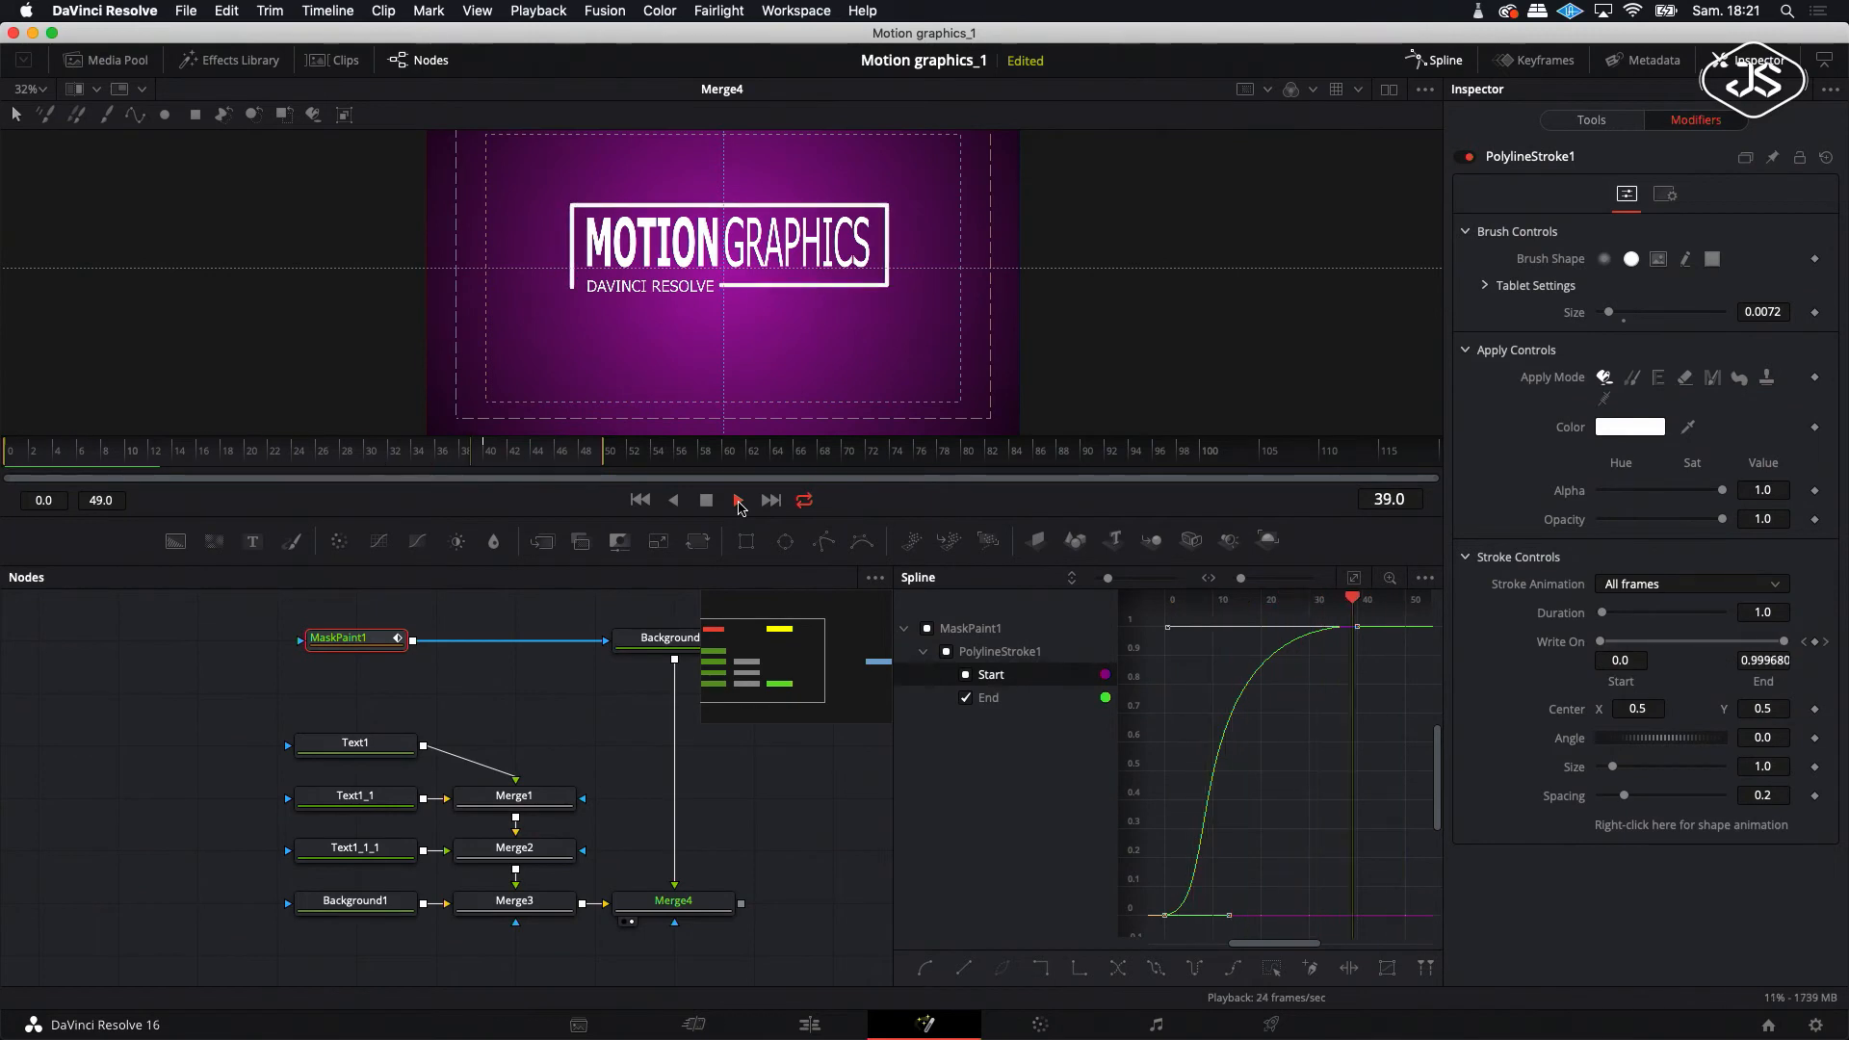
left_click(706, 500)
left_click(706, 500)
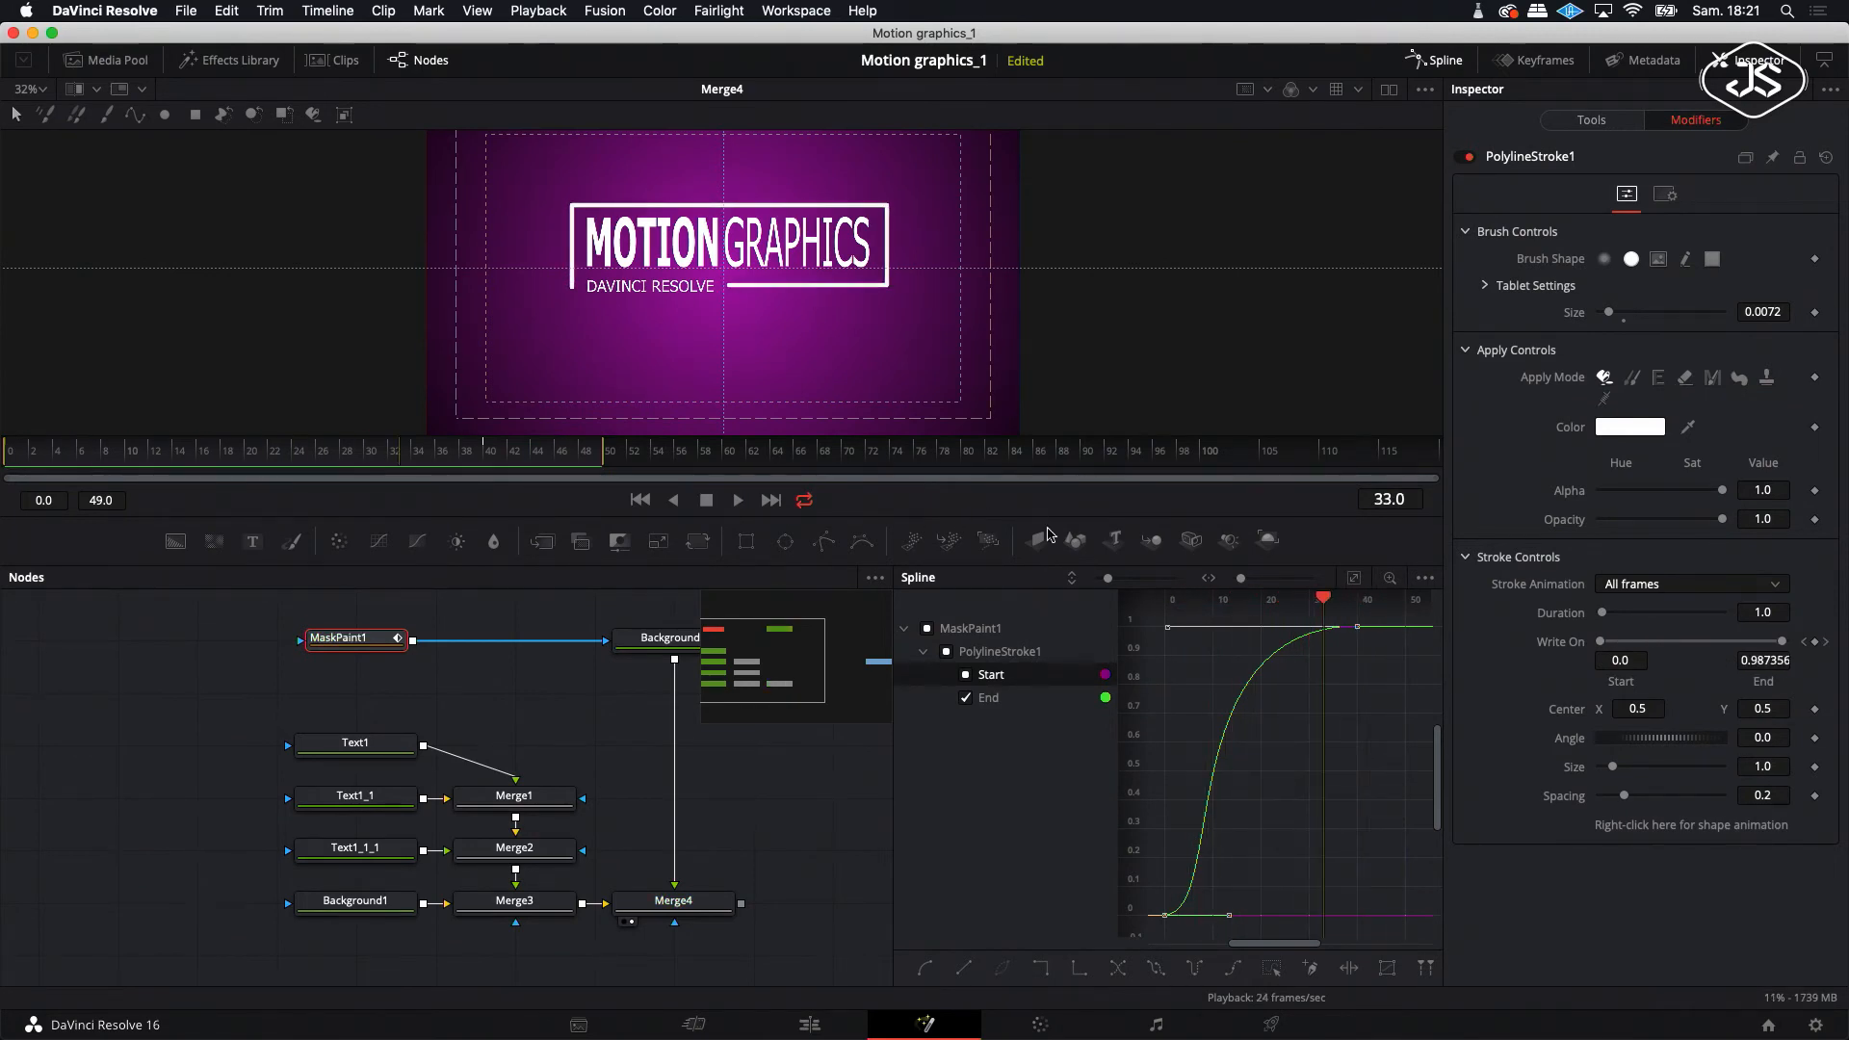
left_click_drag(1226, 612, 1214, 619)
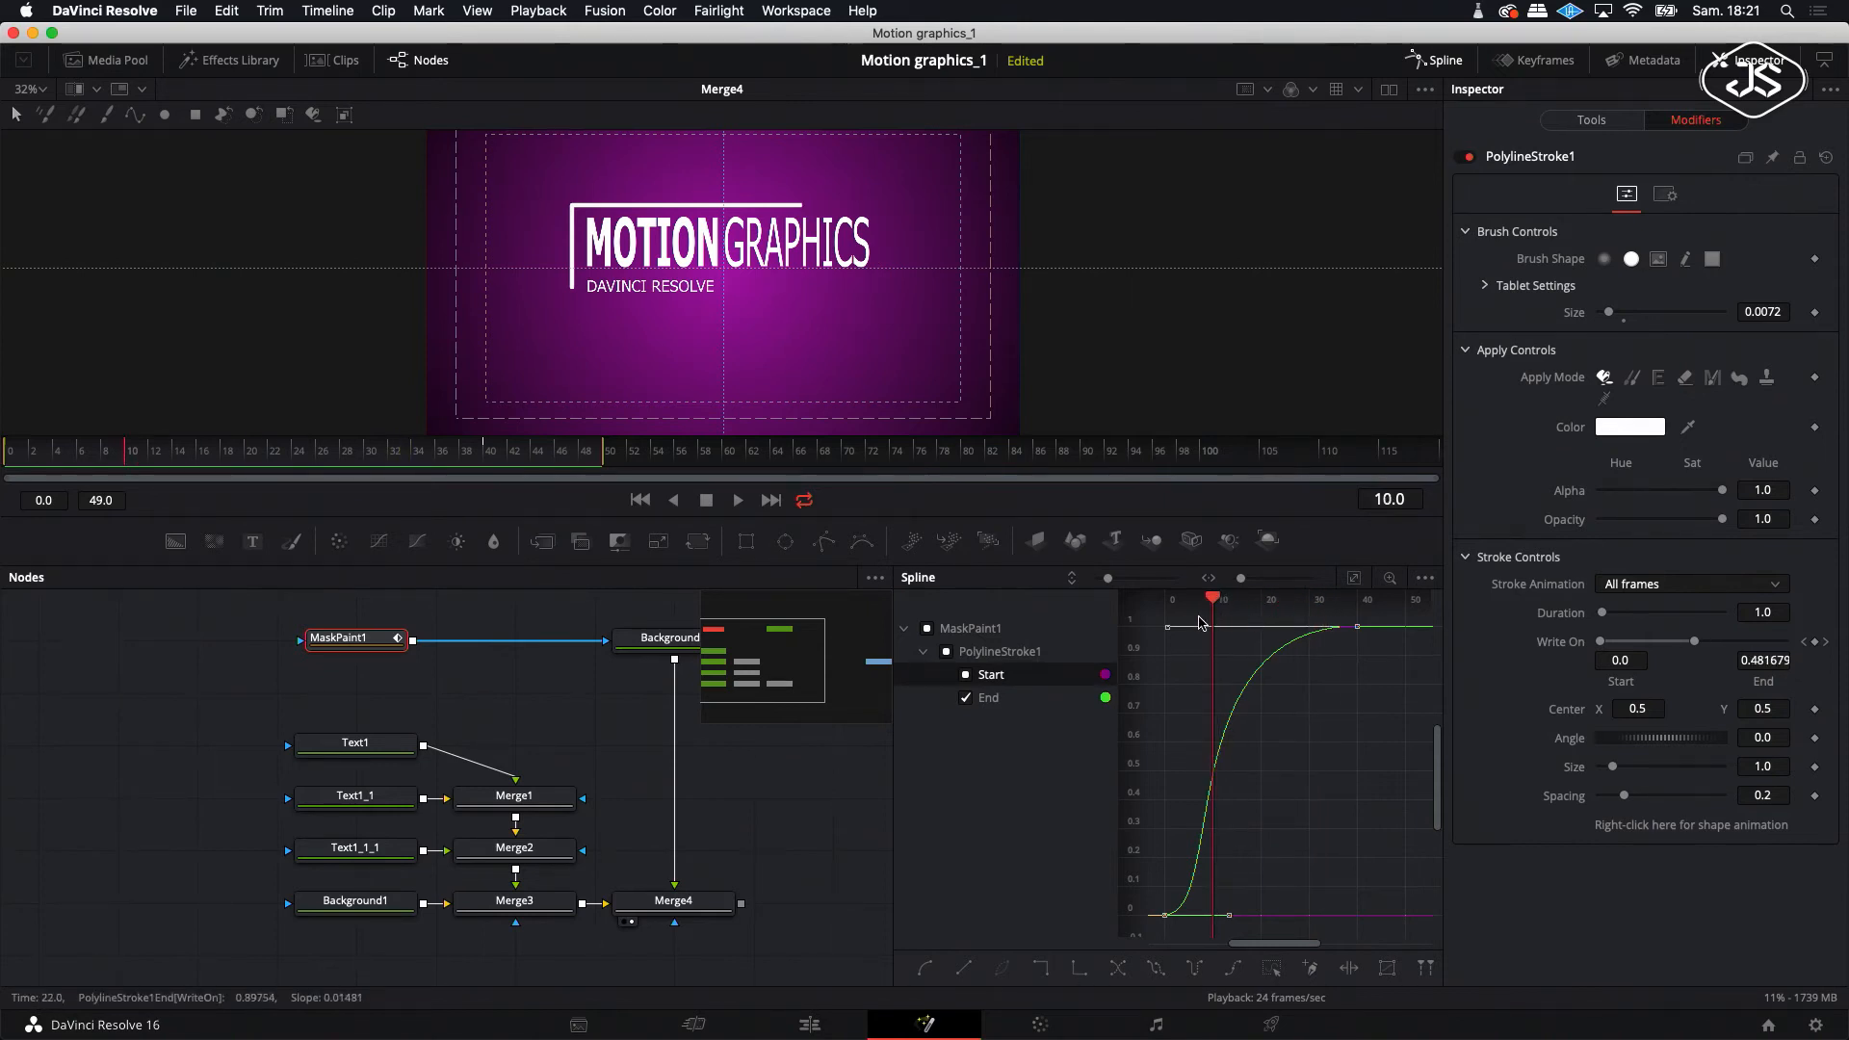
- Add a rectangle mask to Text1 and place its node beside Text1 in the same row
left_click(352, 745)
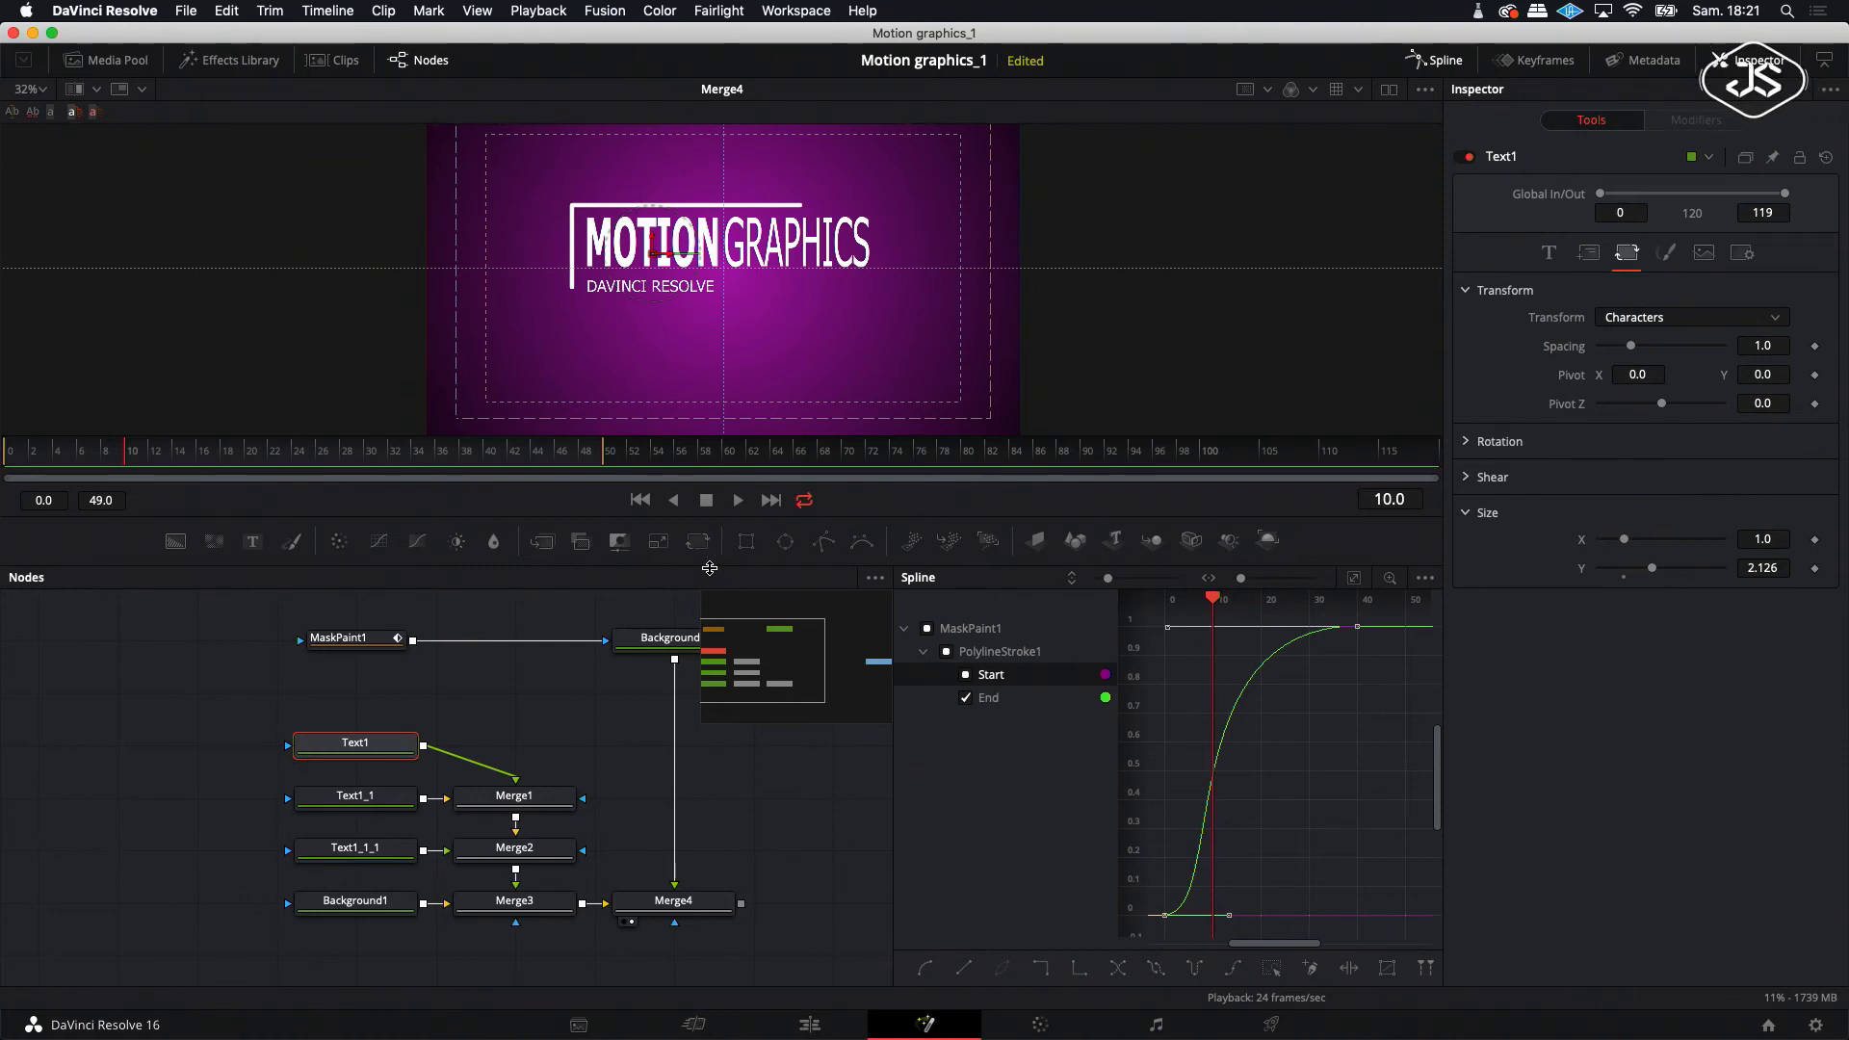
left_click(746, 541)
left_click_drag(357, 706, 118, 758)
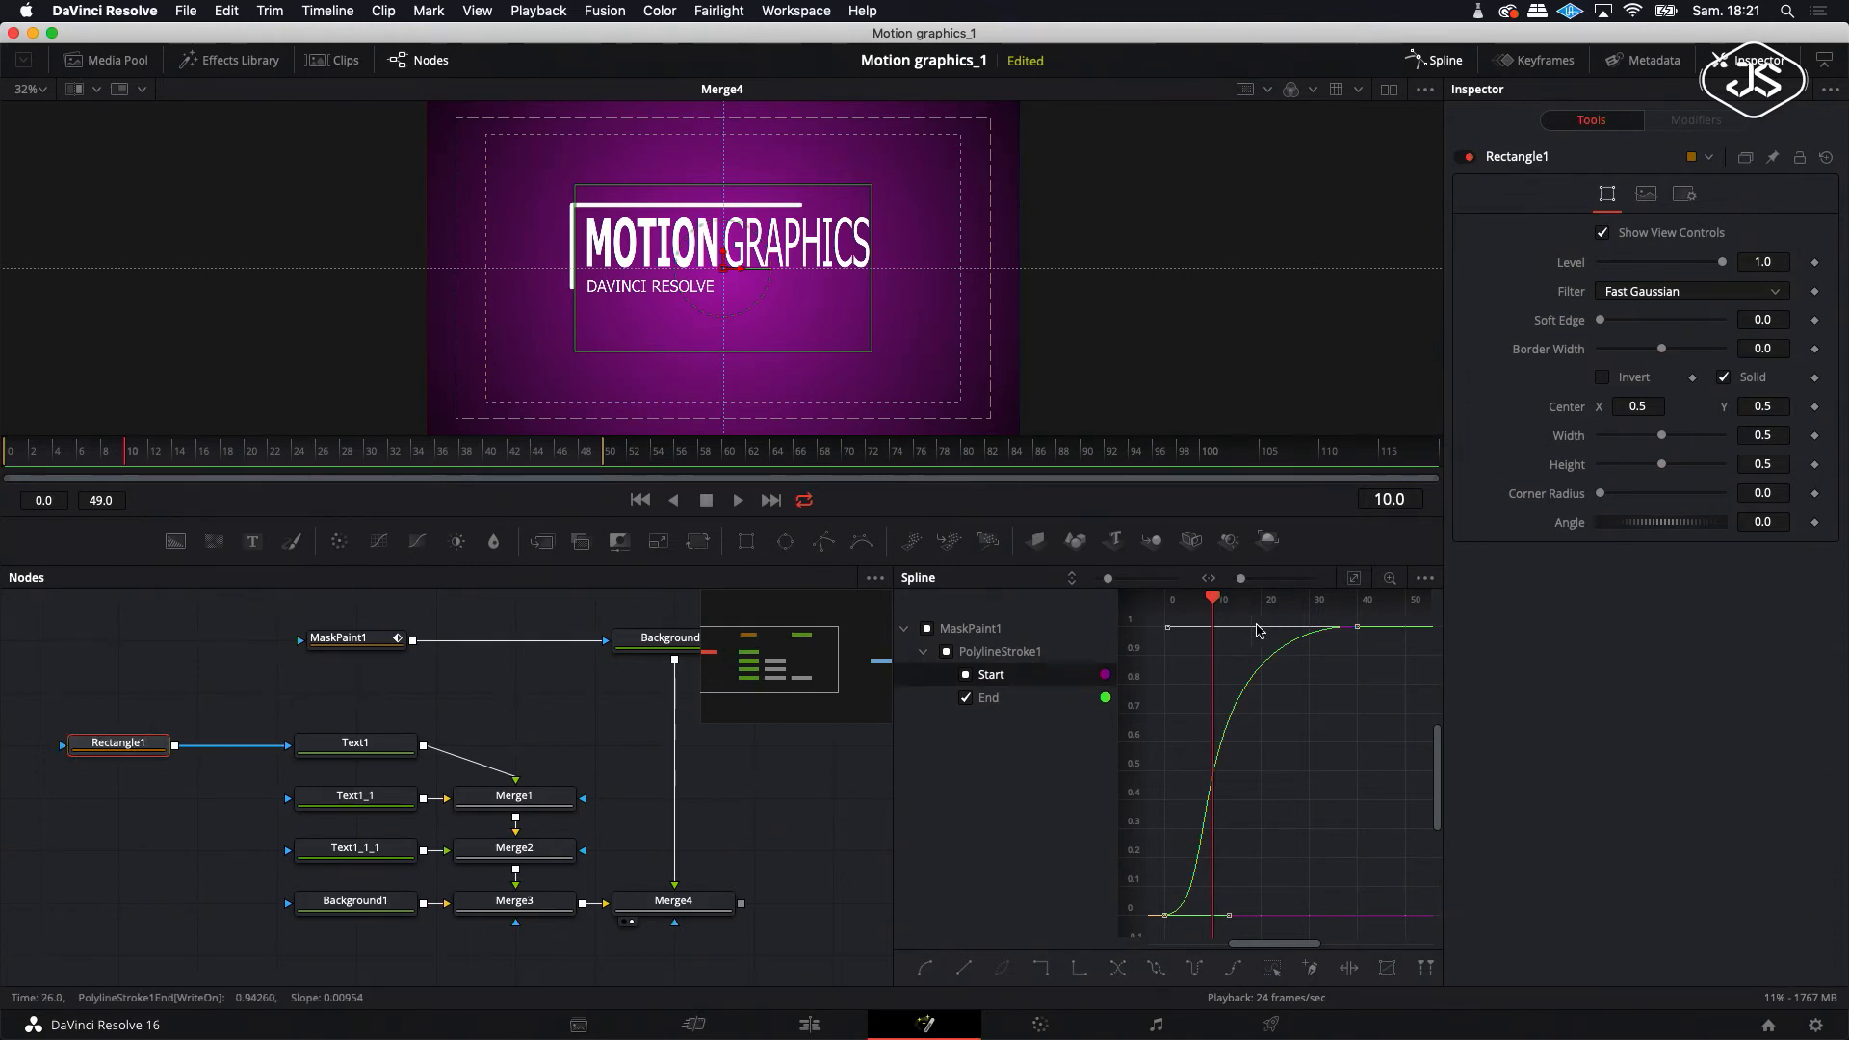
- Keyframe Text1's Center at frame 45, and at frame 8 move MOTION horizontally out of the frame line to X 0.113831
left_click_drag(1220, 614, 1383, 604)
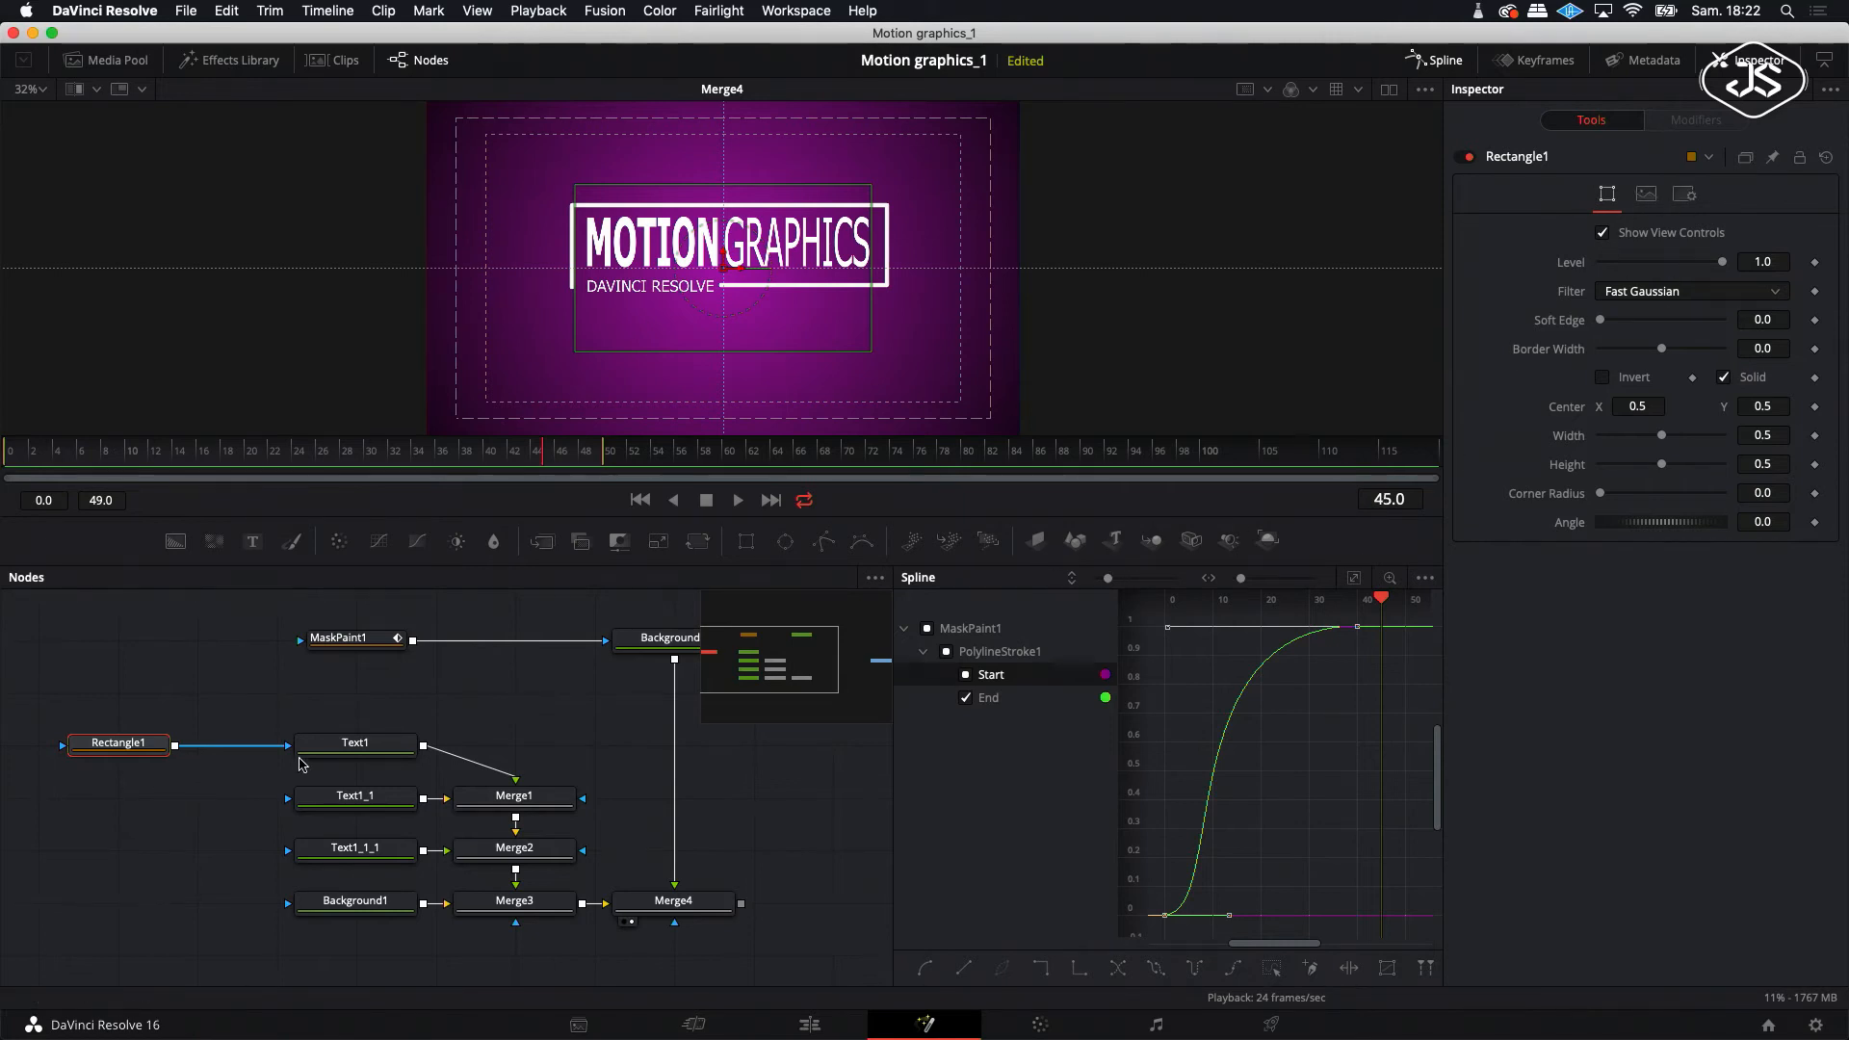
left_click(354, 742)
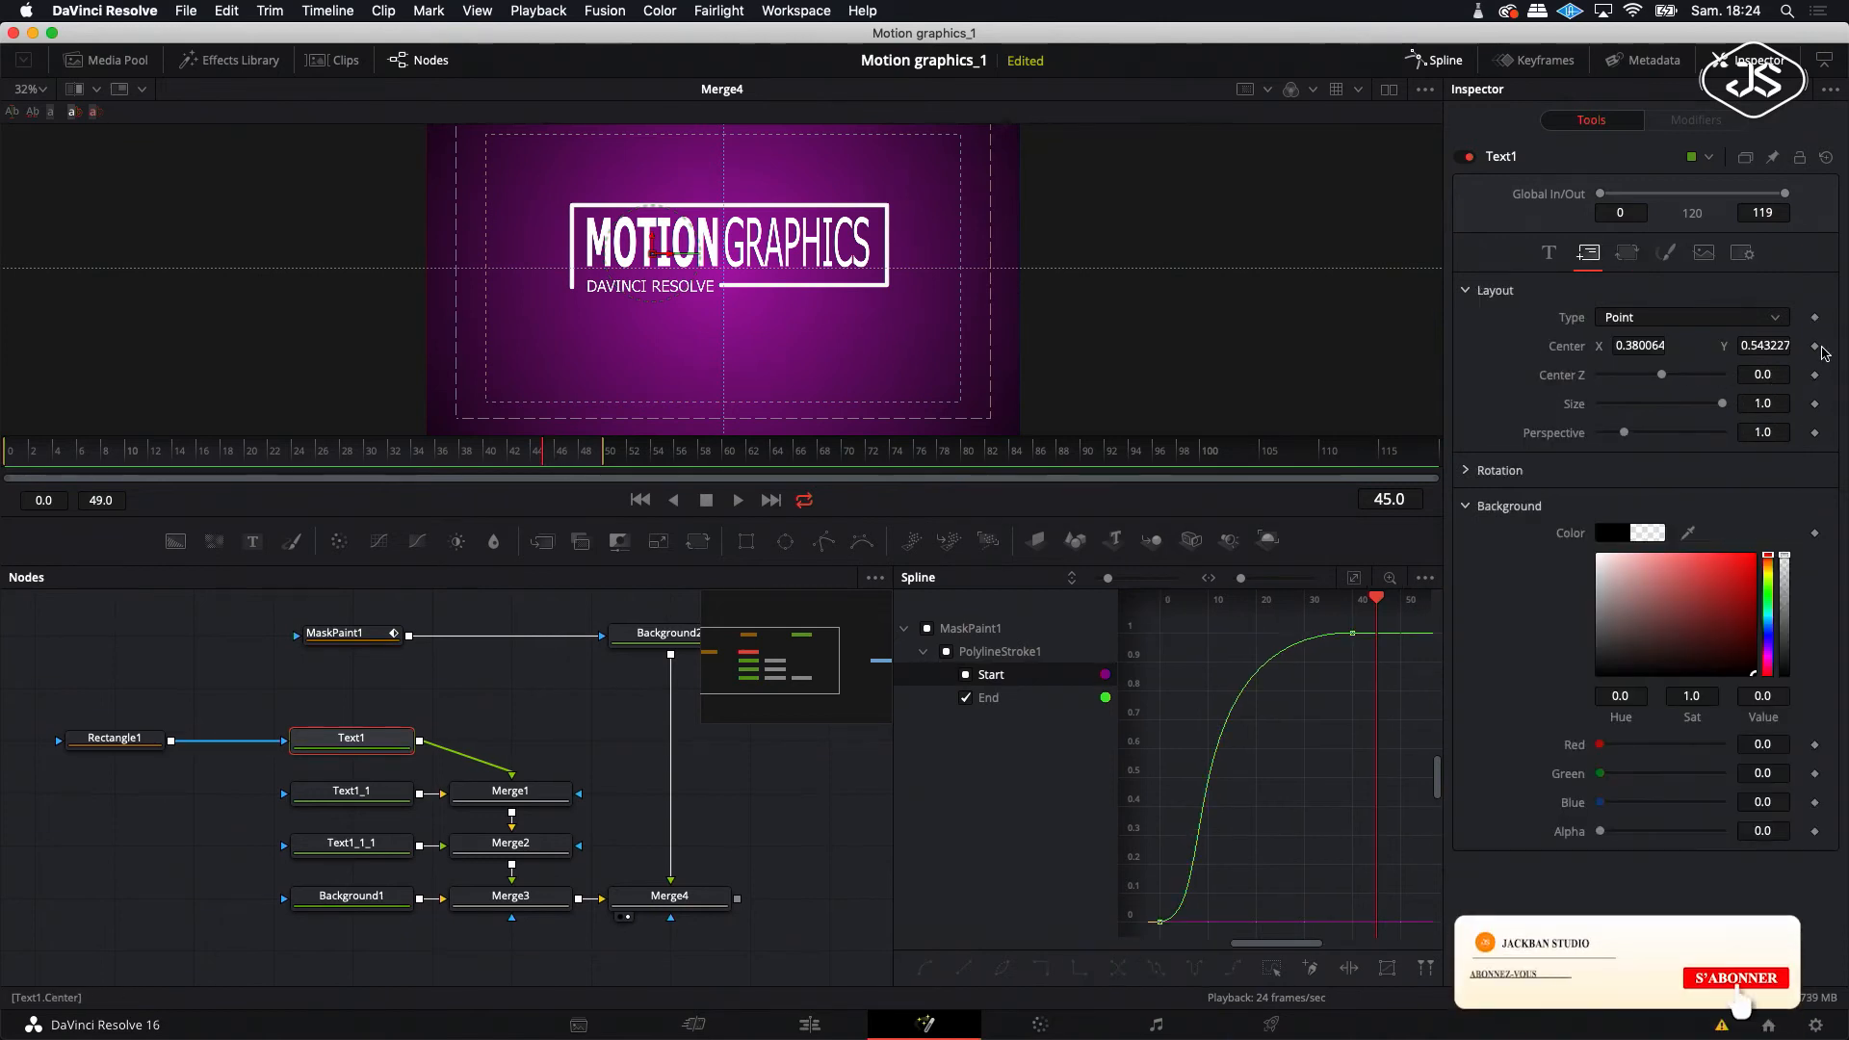
left_click(1815, 346)
left_click_drag(1336, 597, 1199, 626)
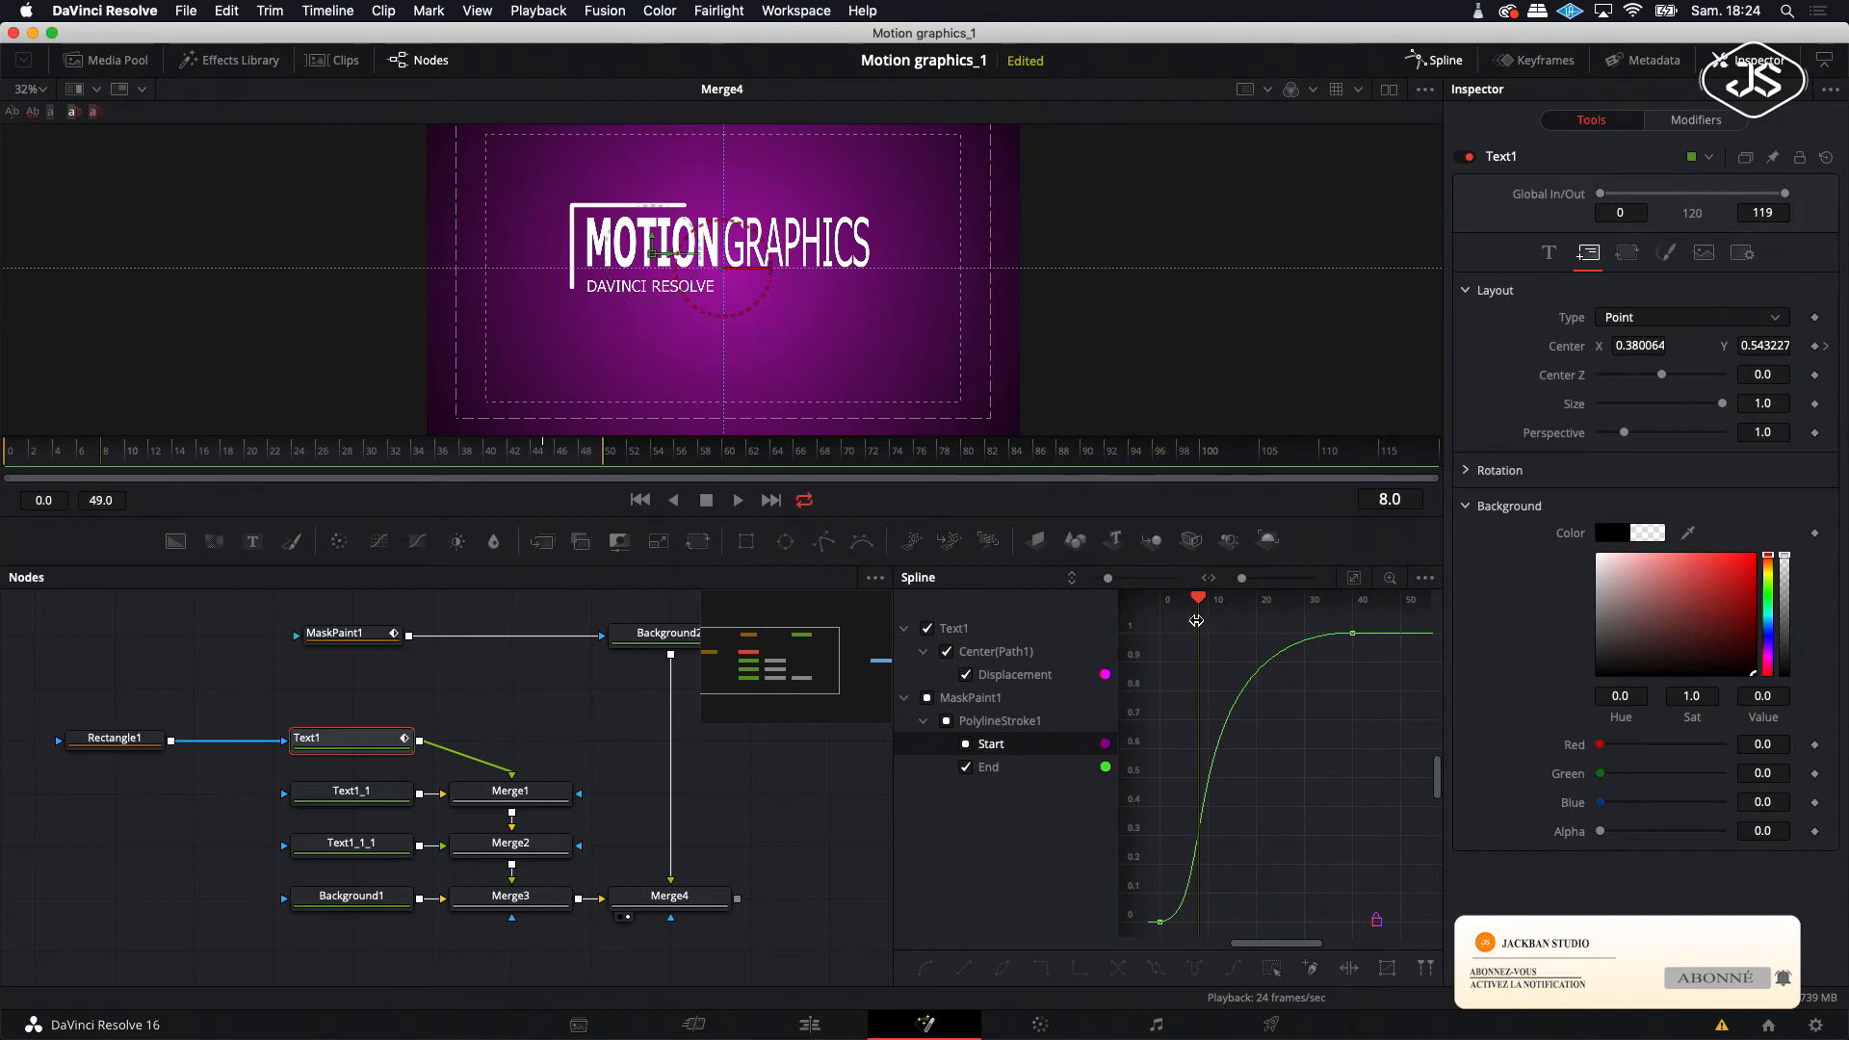
left_click_drag(670, 256, 512, 261)
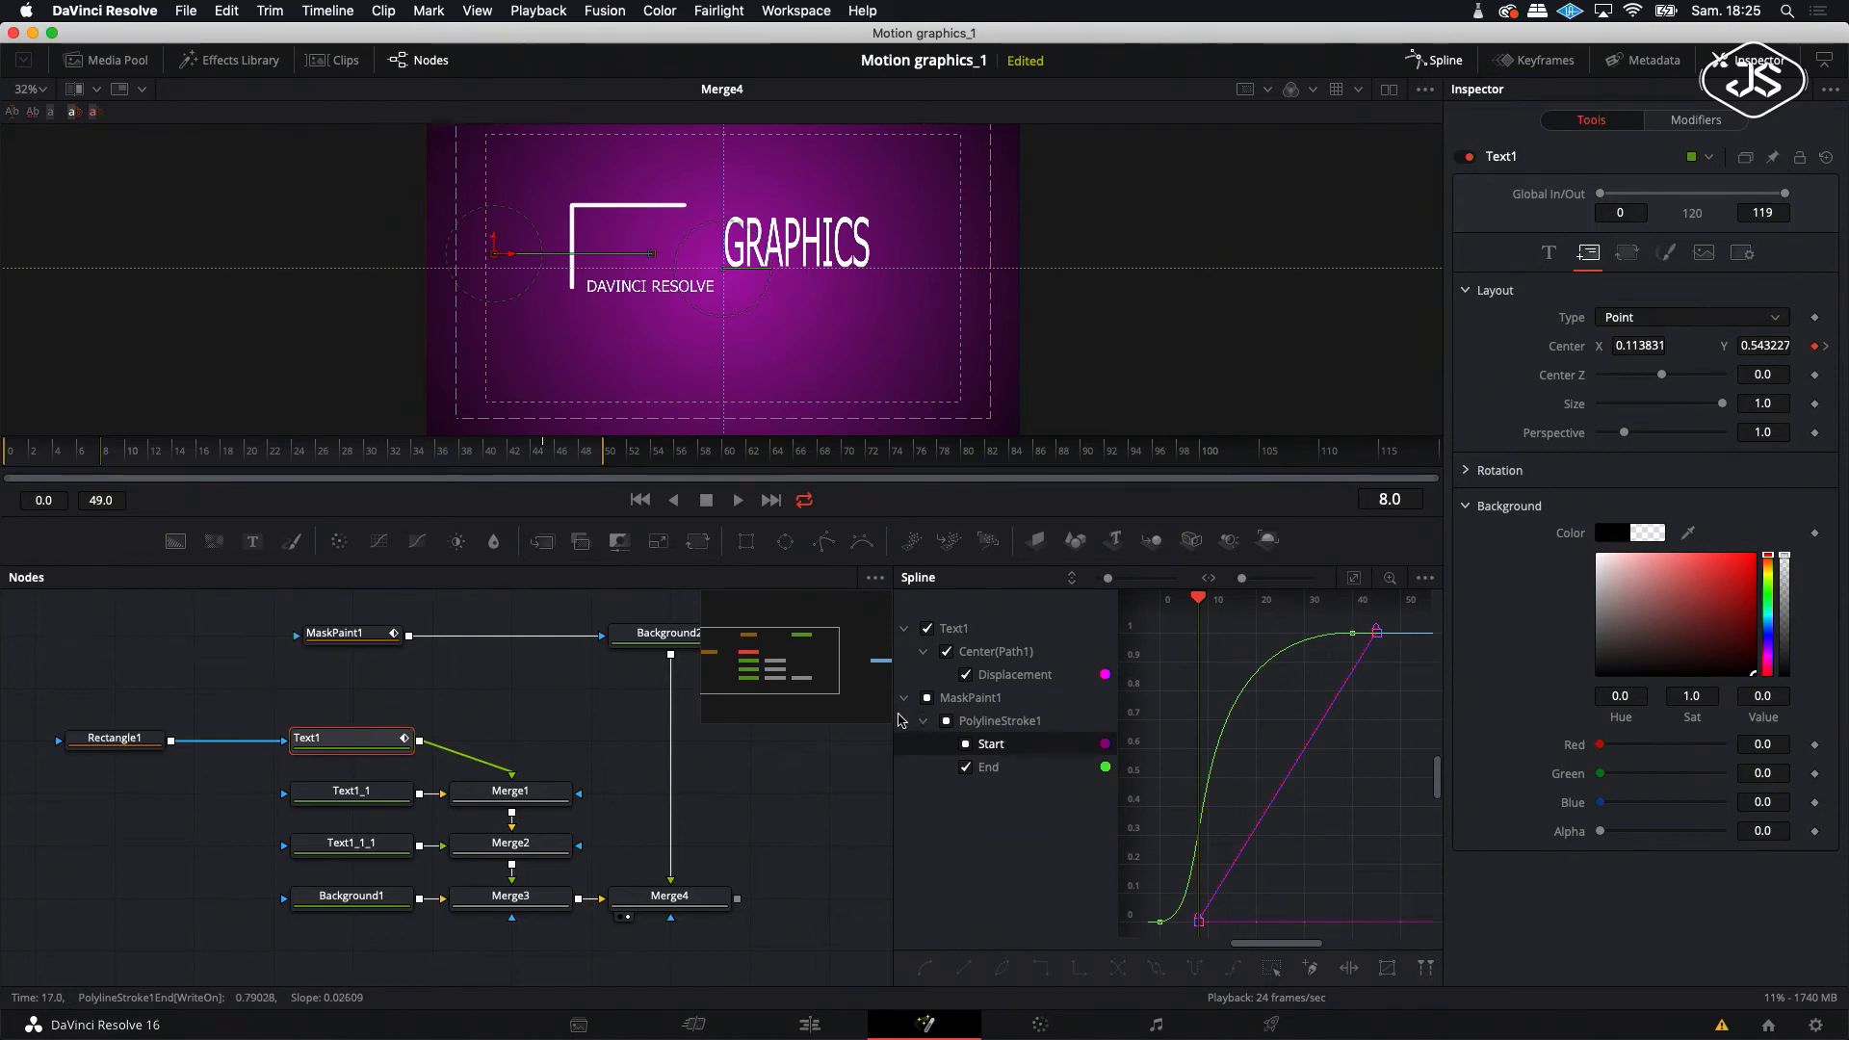
- Hide the Write On End curve, smooth Text1's Displacement keyframes, and extend the frame 45 keyframe's handle back to about frame 8
left_click(973, 766)
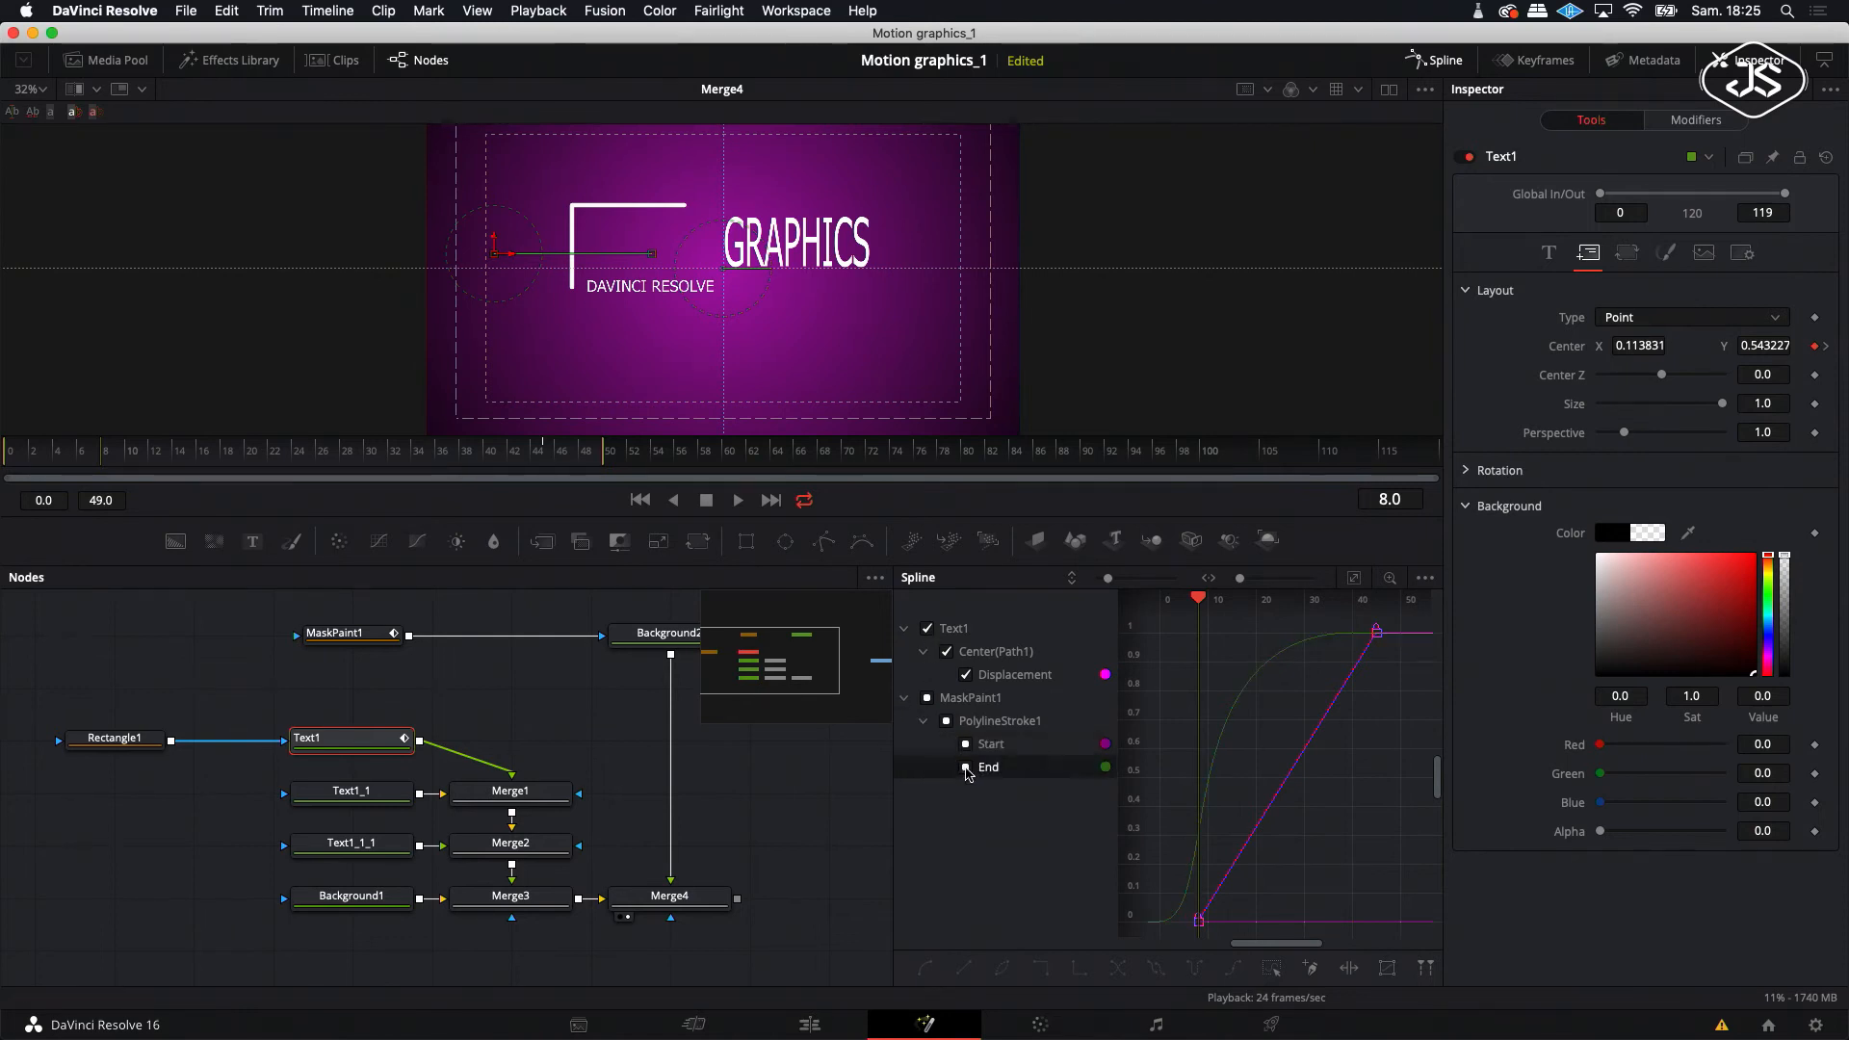
key("s")
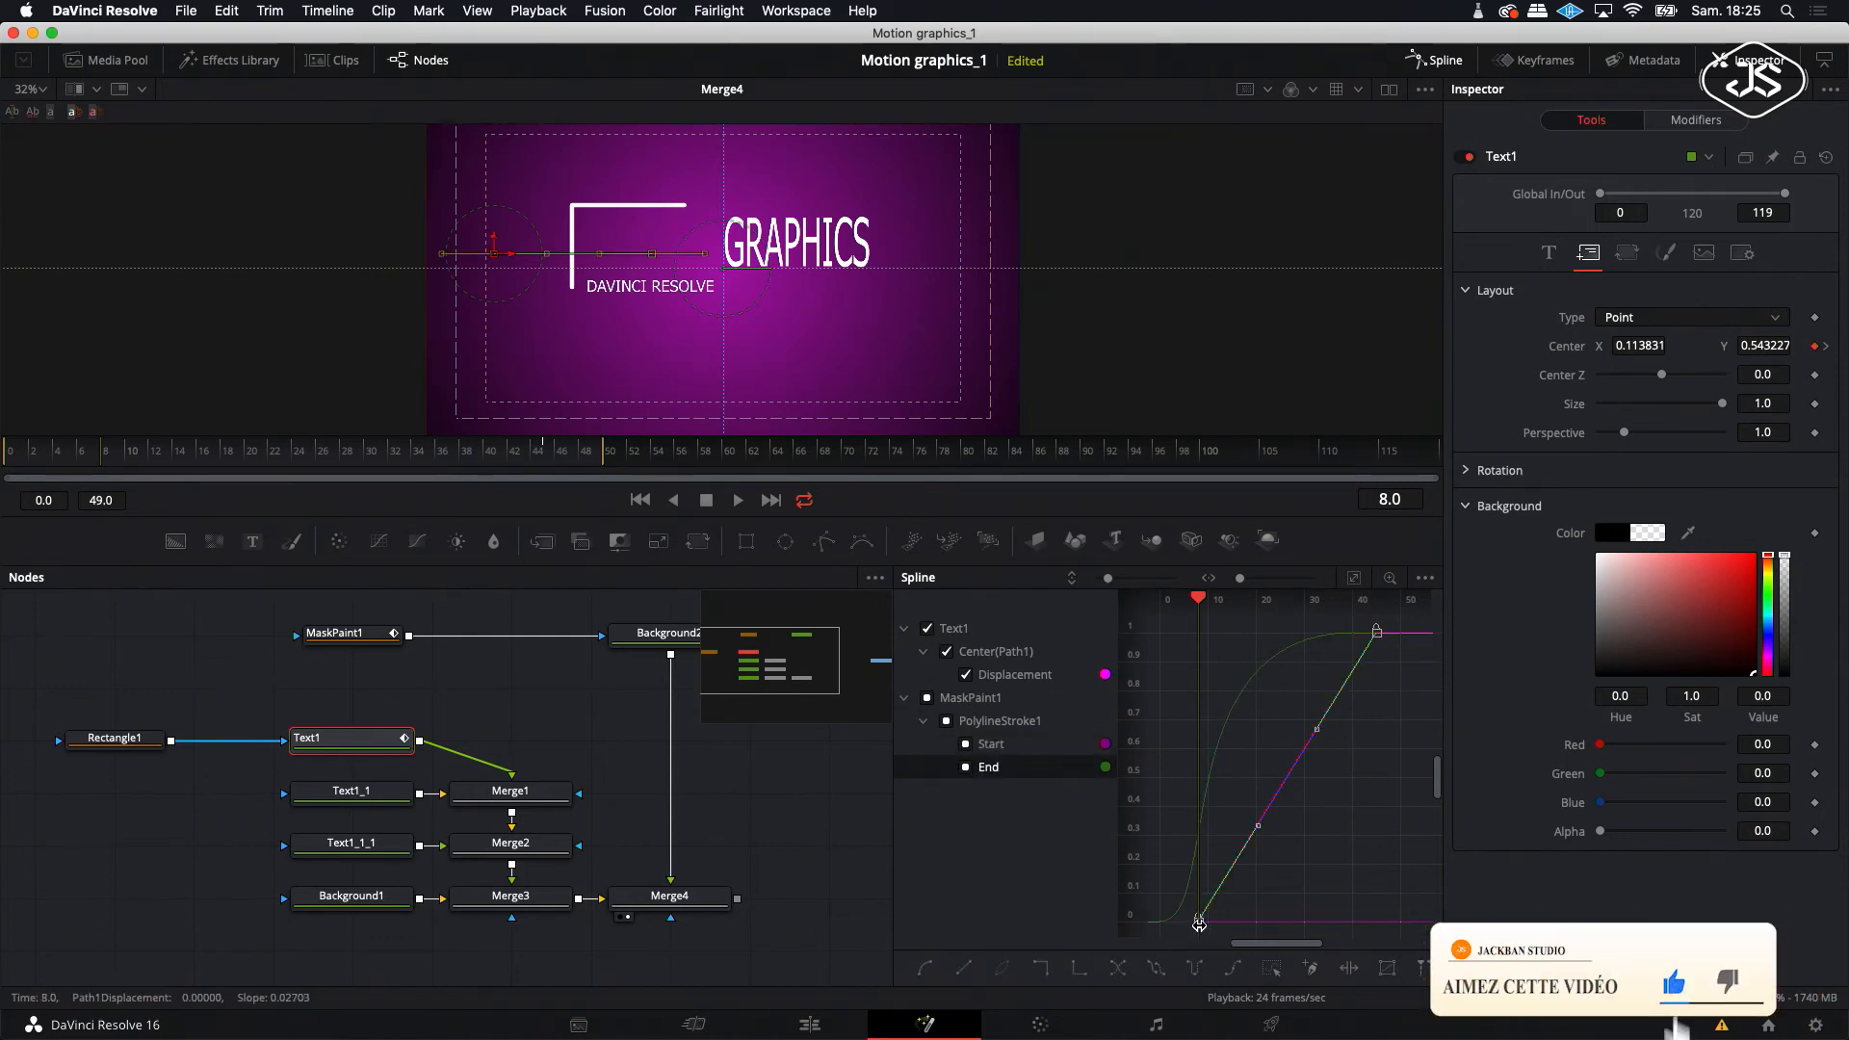
left_click_drag(1310, 642, 1194, 643)
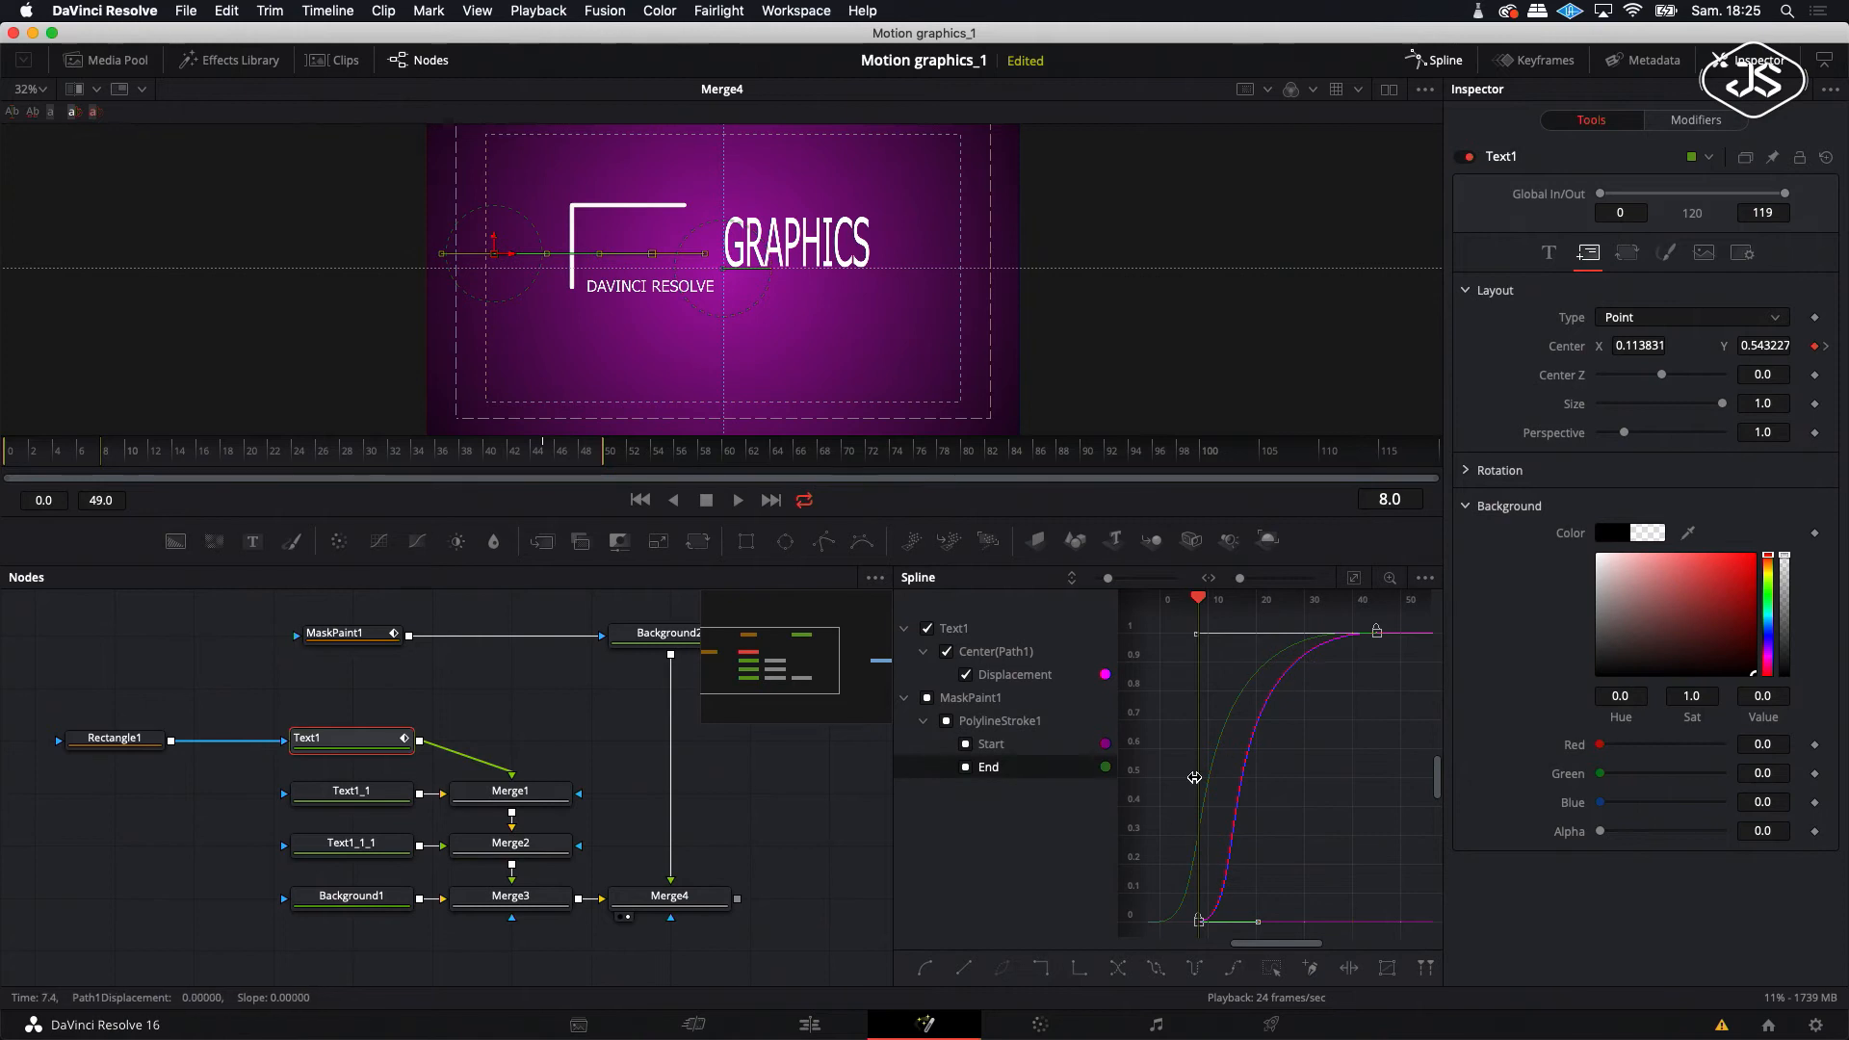
- Mask Text1_1 with a rectangle node aligned beside it, and at frame 45 fit it to center 0.524350, 0.595100 and height 0.327089
left_click(339, 796)
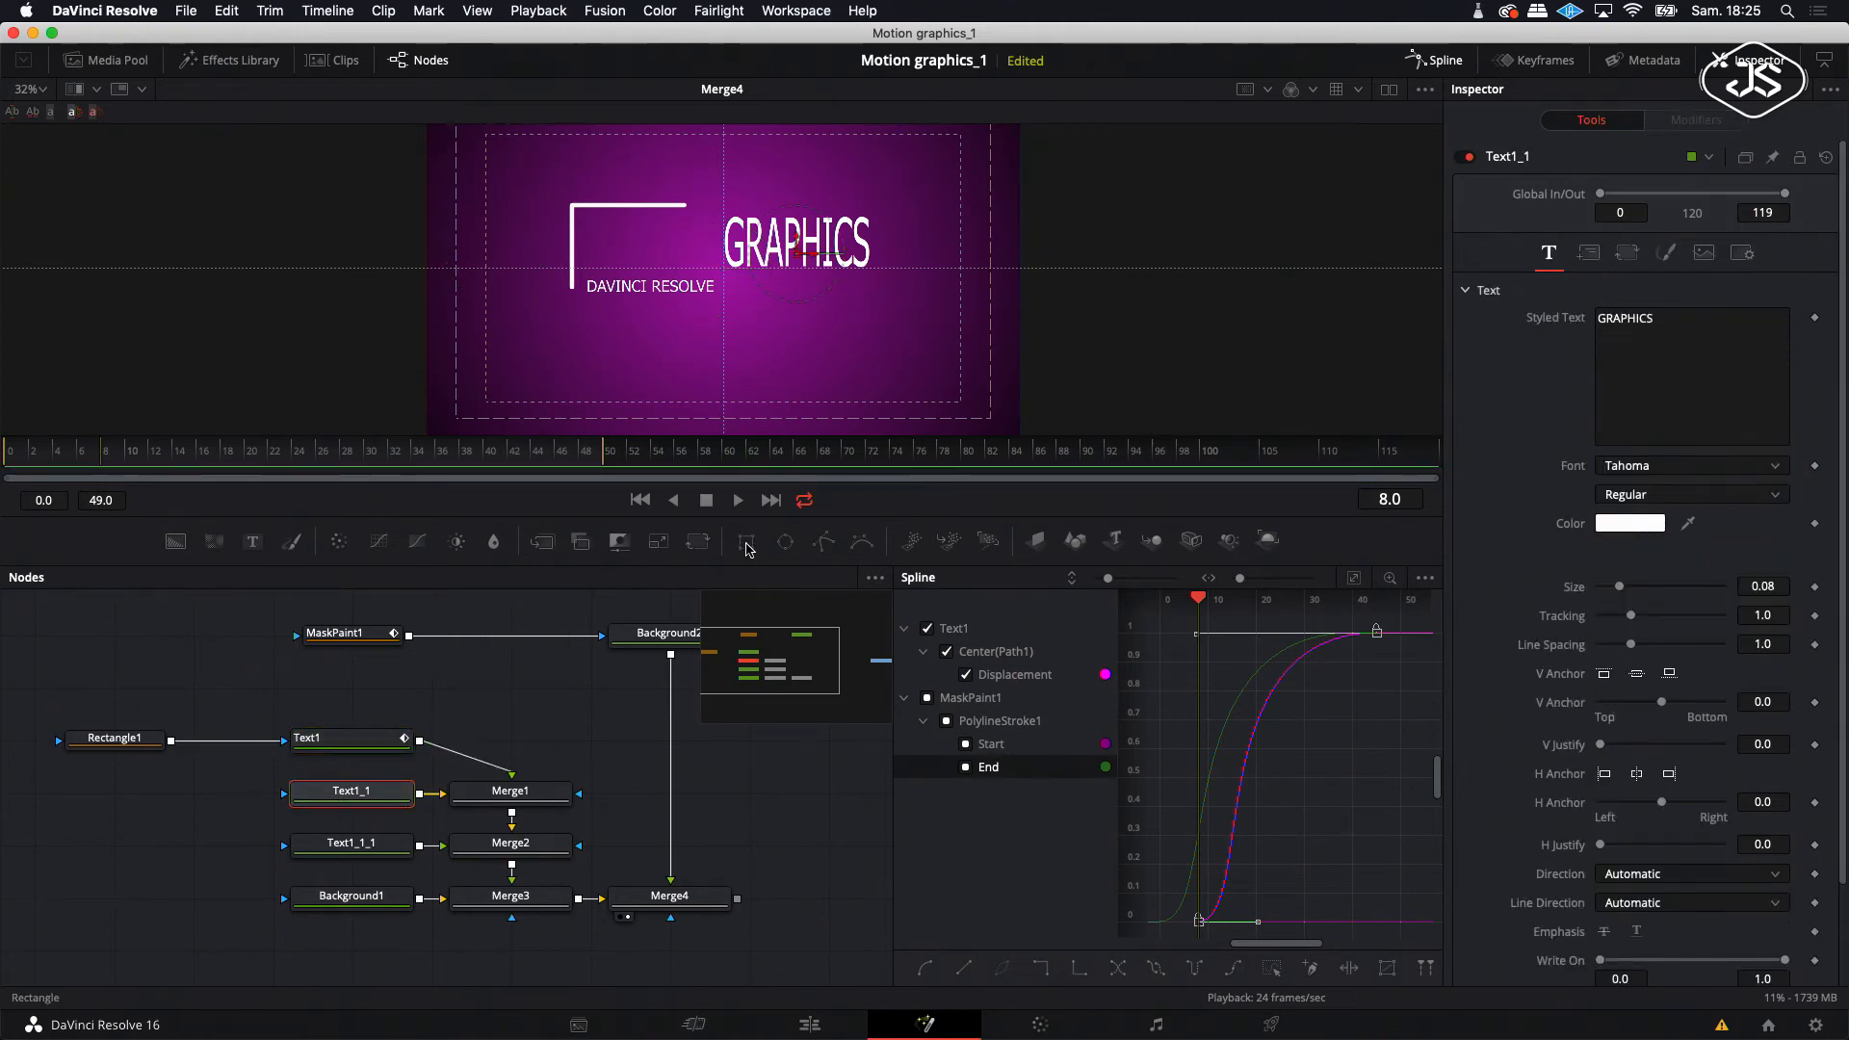
left_click(747, 541)
left_click_drag(357, 747, 118, 795)
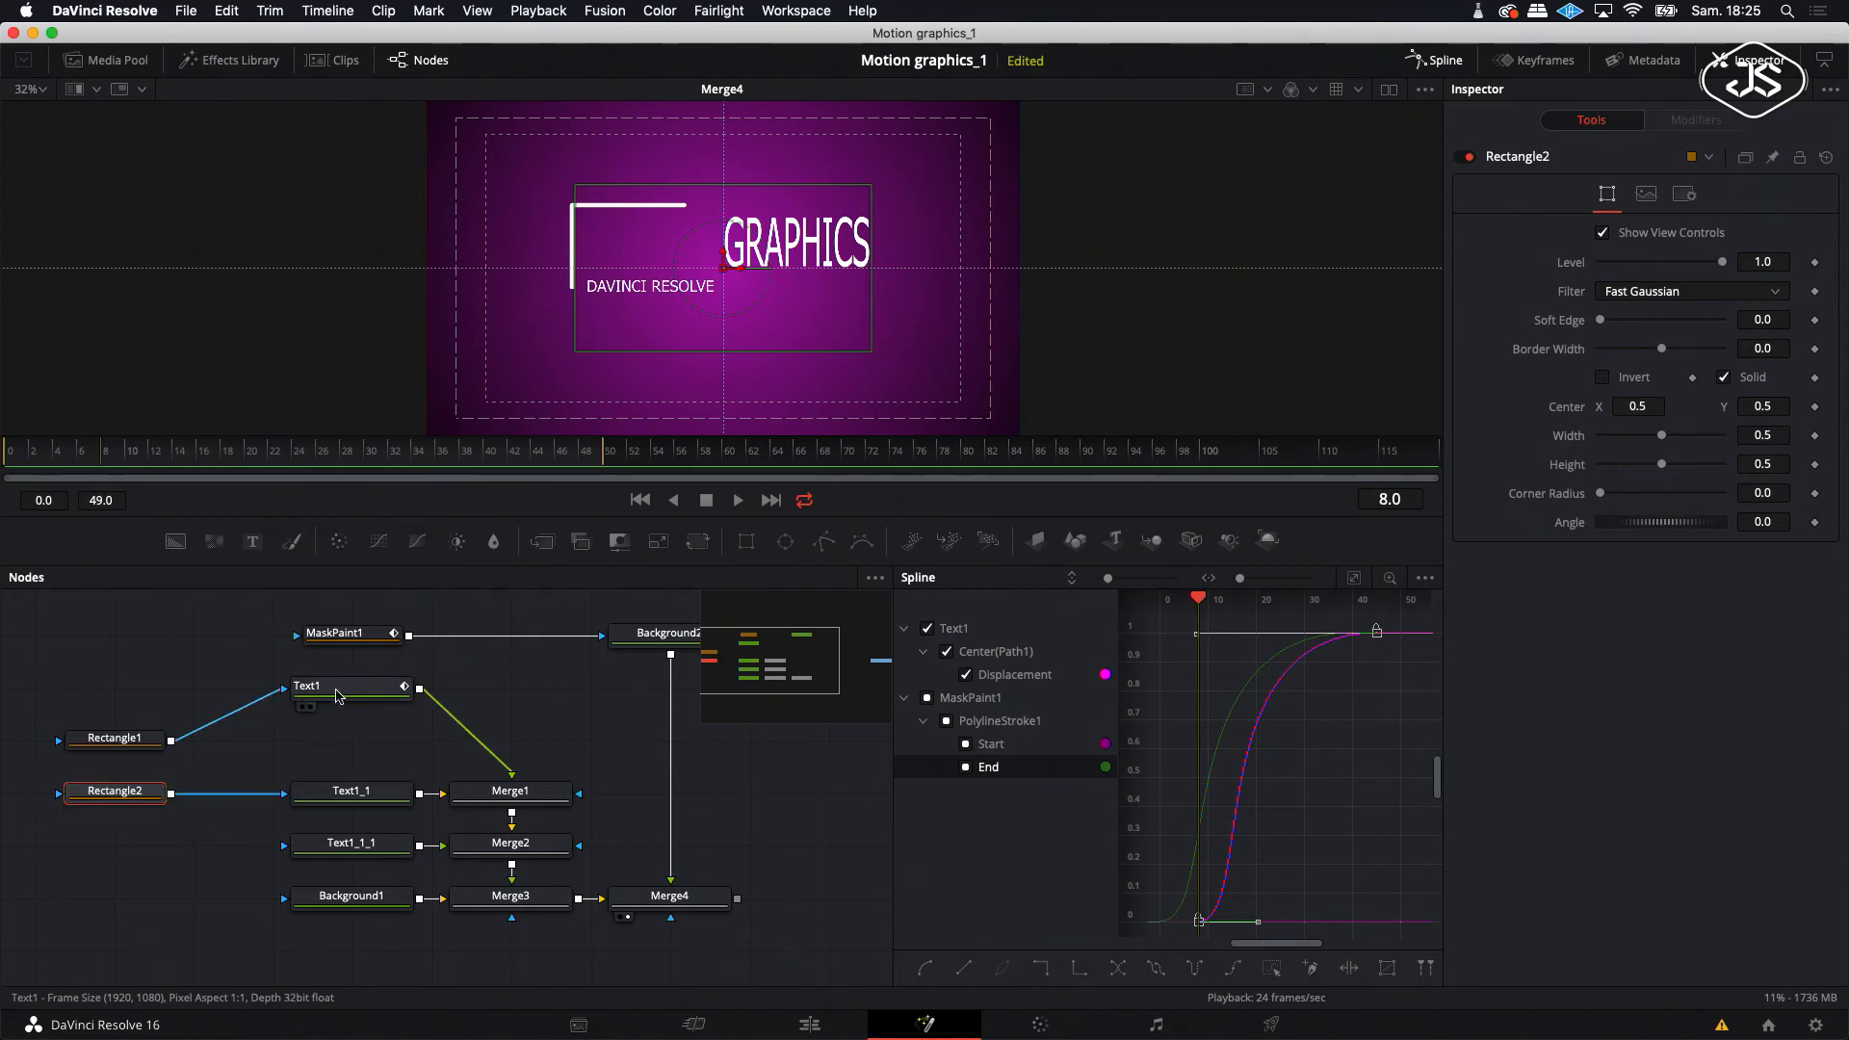
left_click_drag(337, 696, 337, 748)
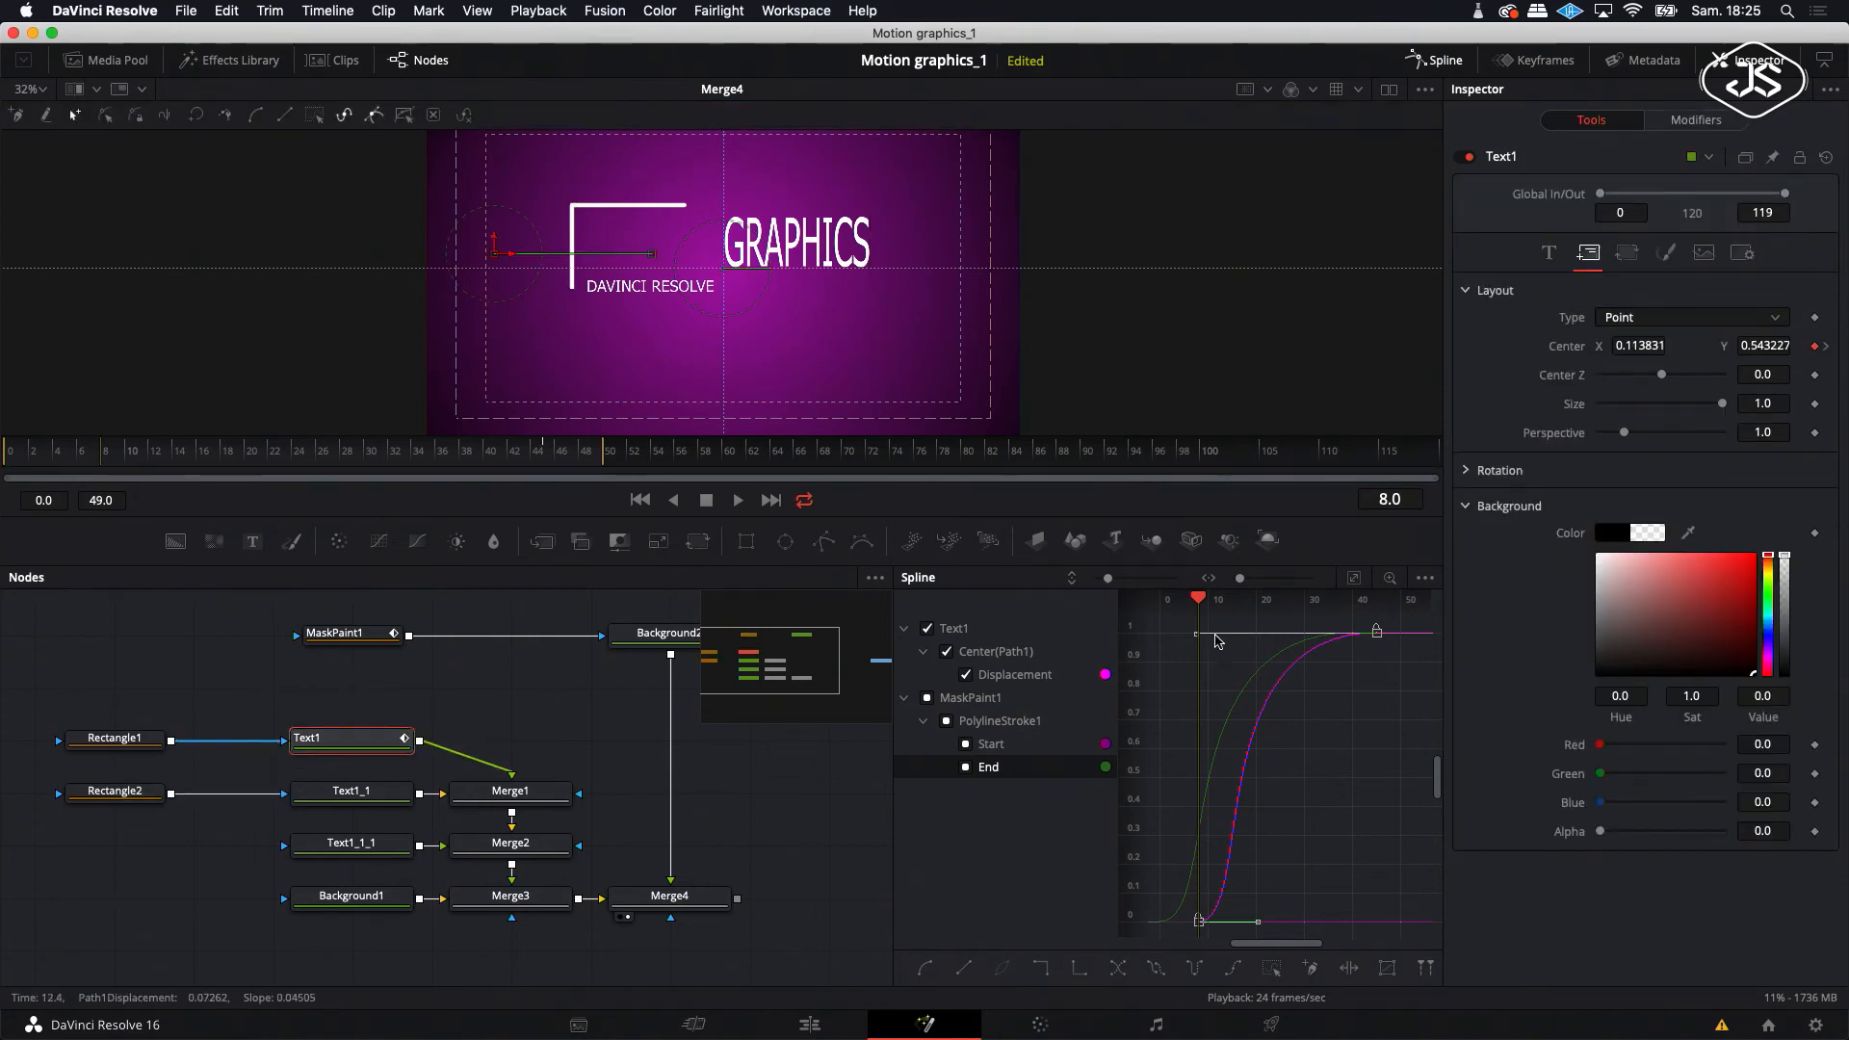
left_click_drag(1198, 612, 1377, 607)
left_click(768, 249)
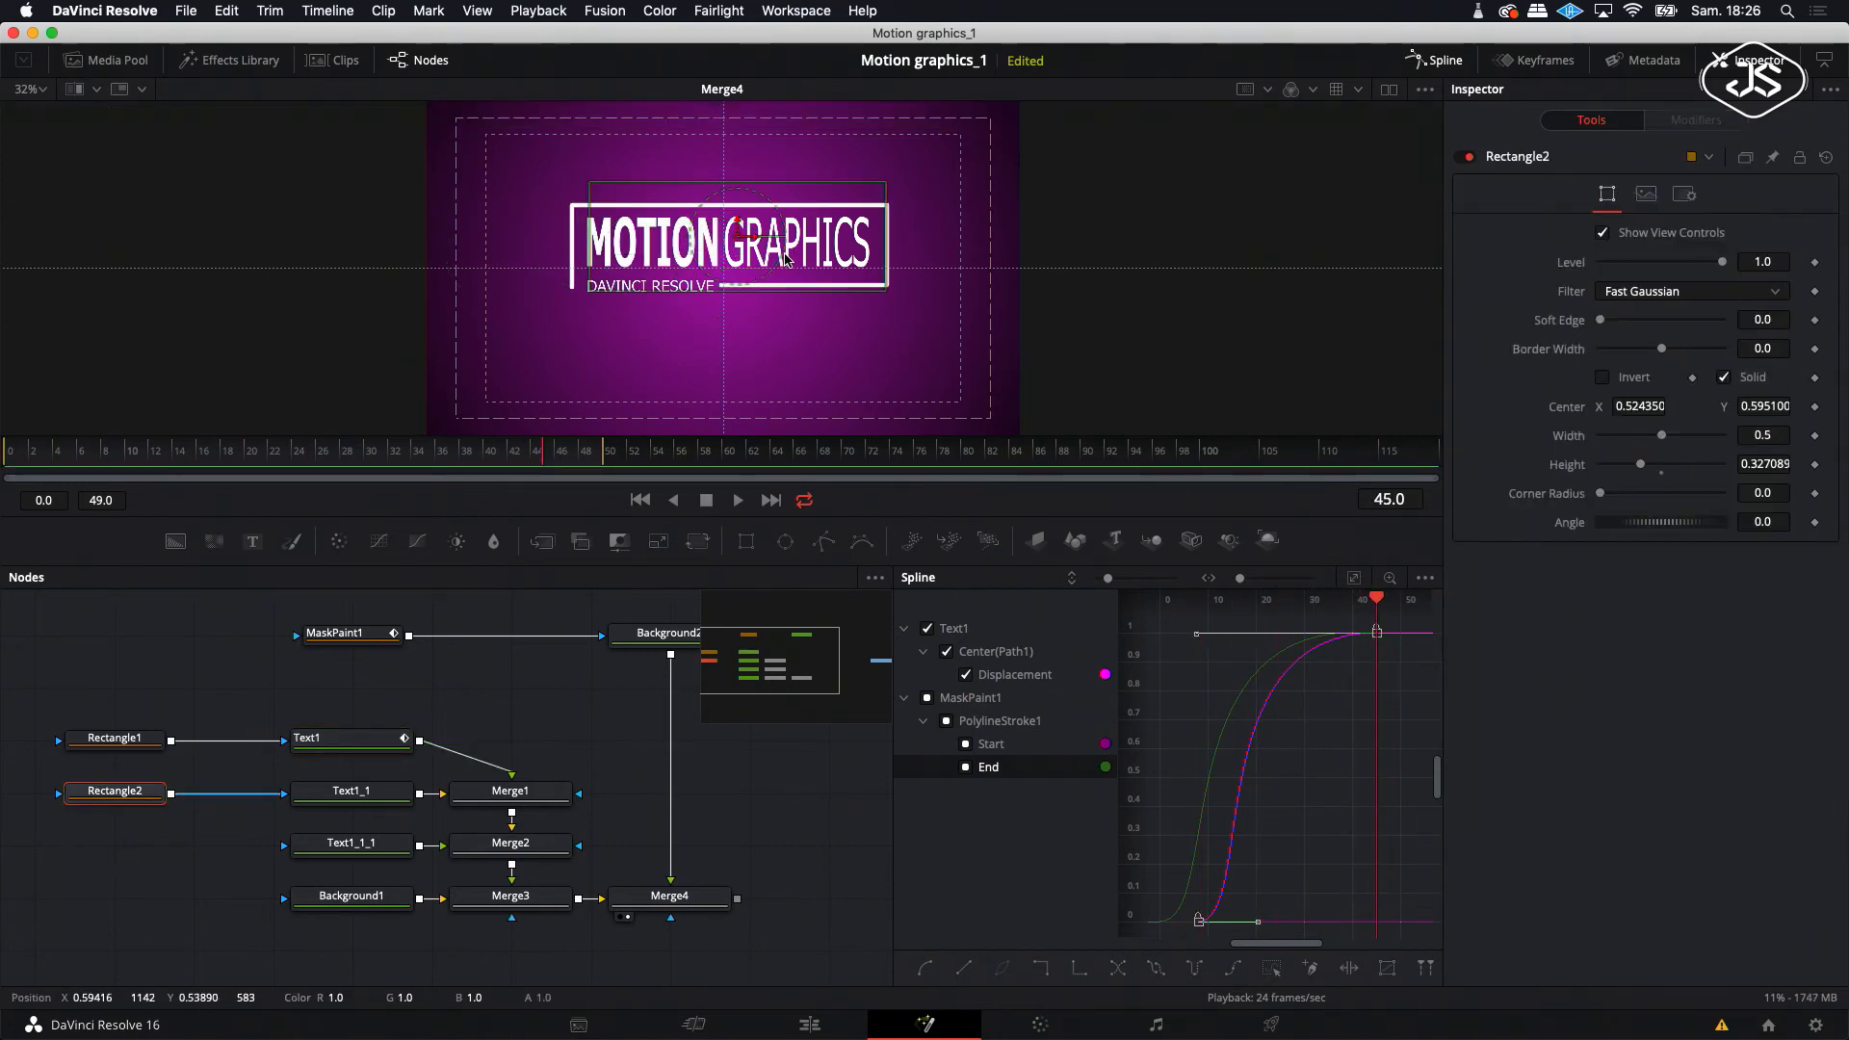
left_click(337, 798)
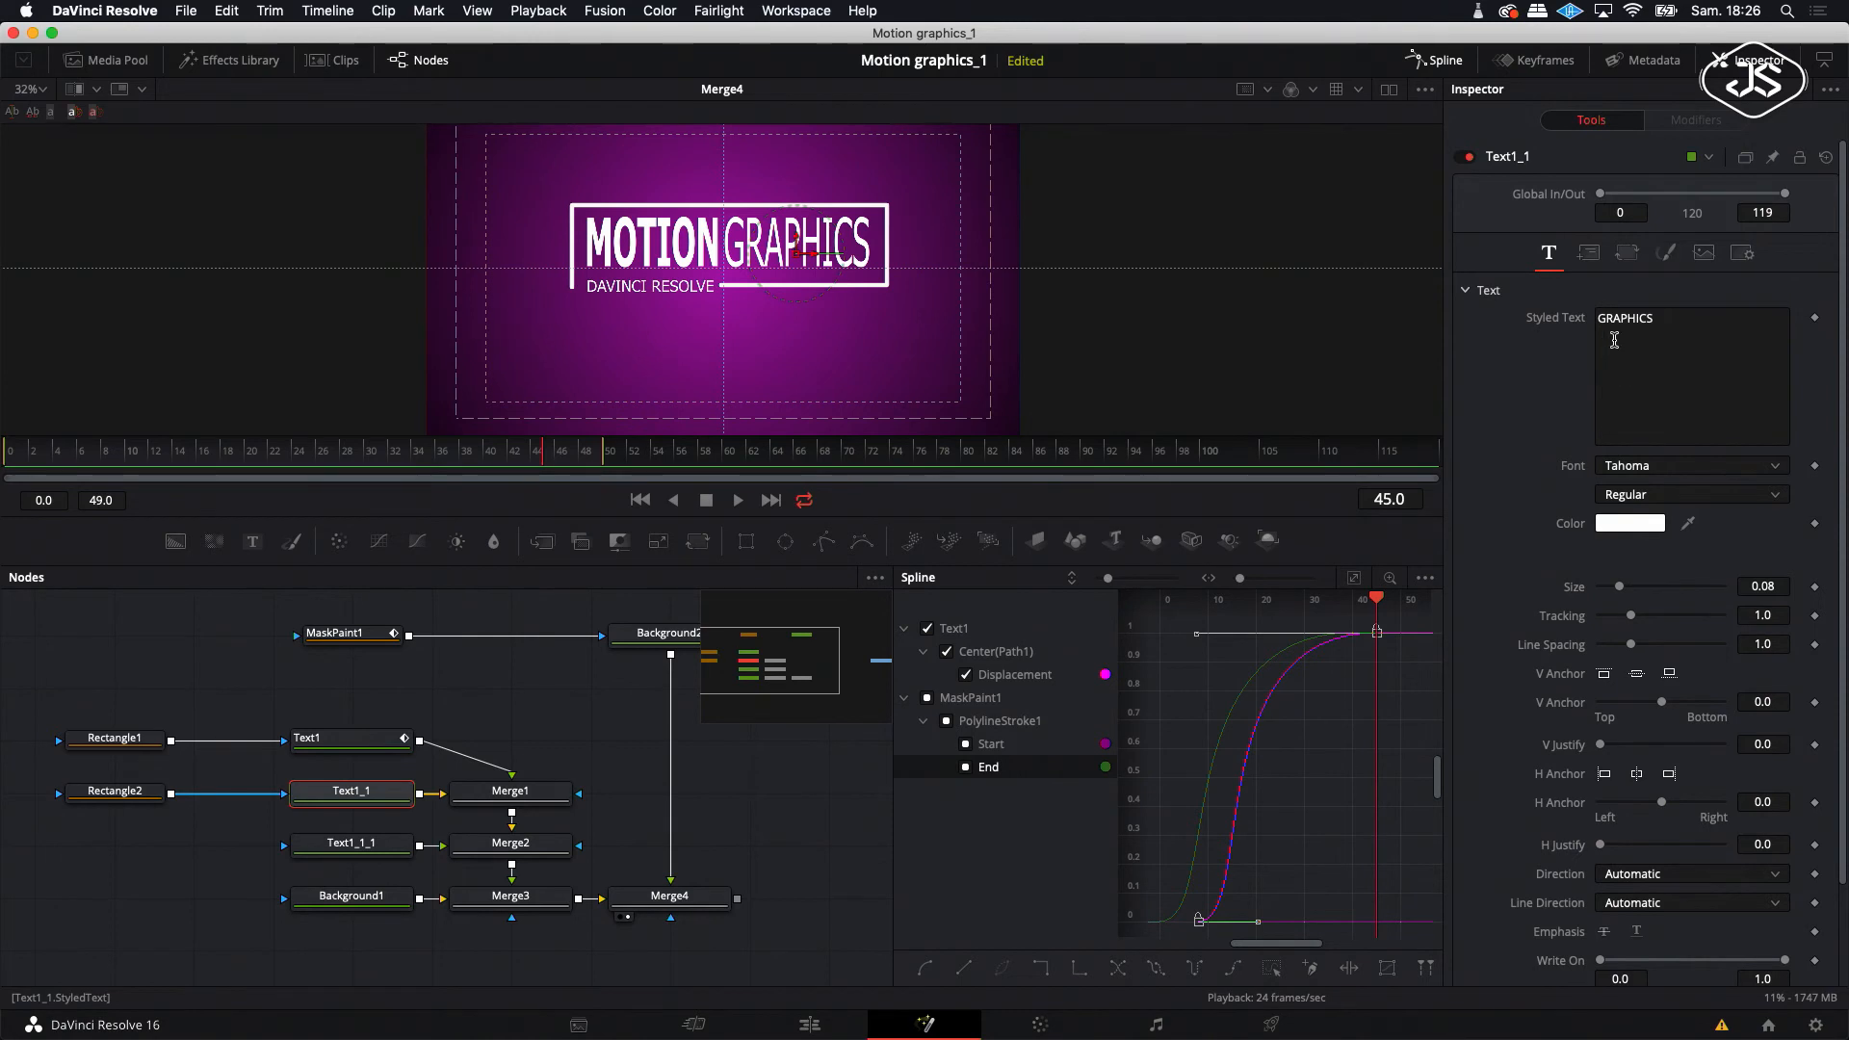
left_click(1589, 253)
left_click(1816, 377)
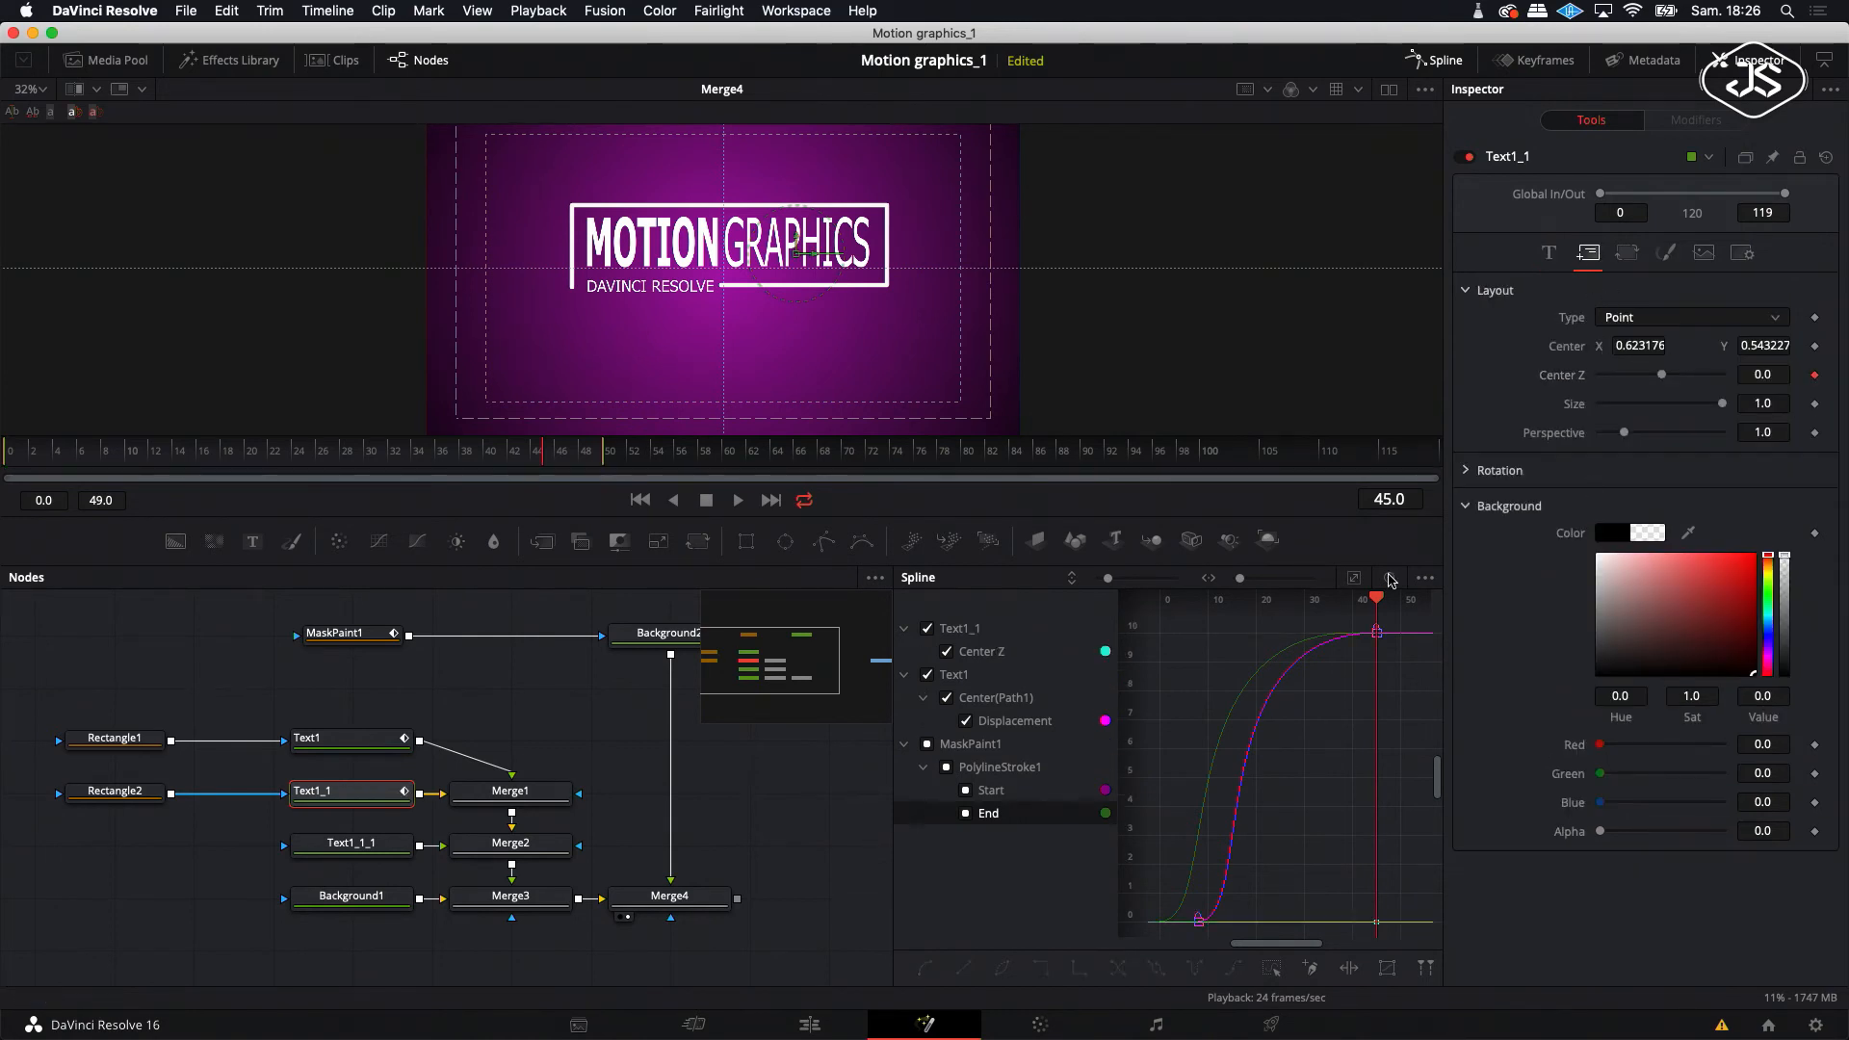
left_click_drag(1377, 605, 1234, 620)
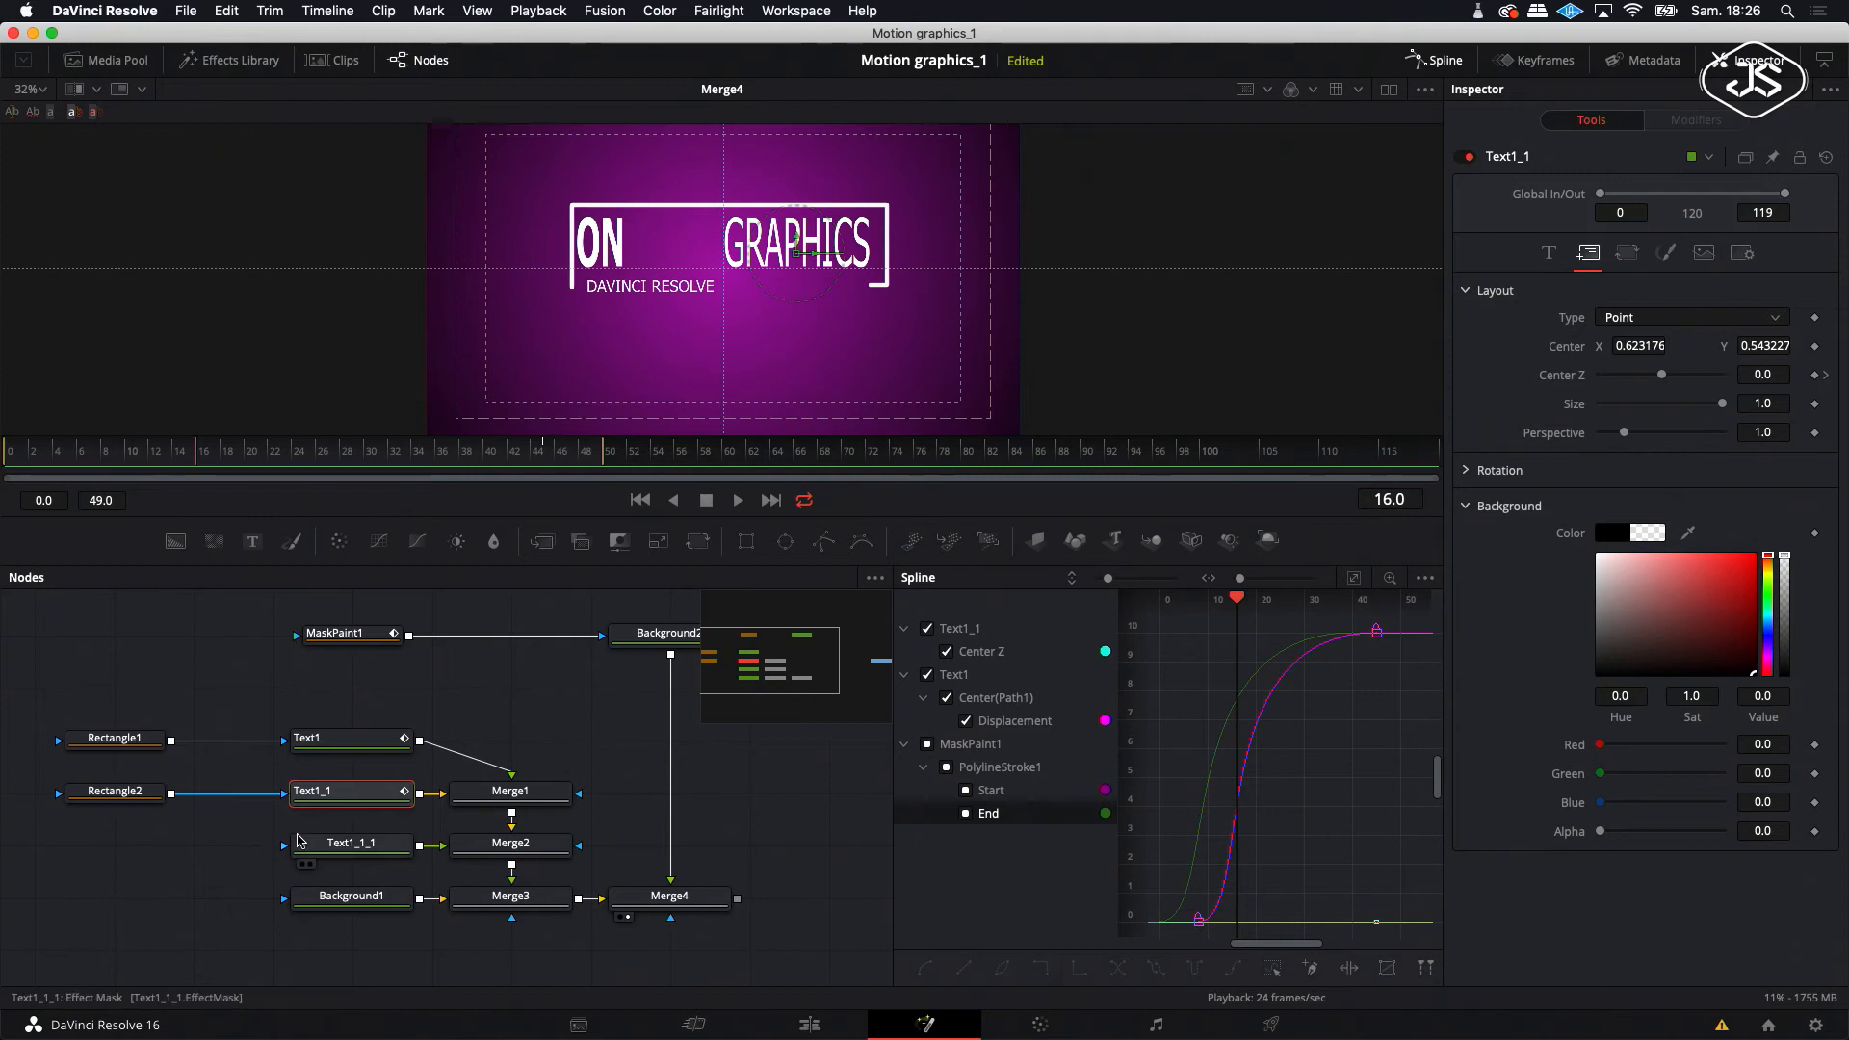
left_click_drag(813, 267, 997, 261)
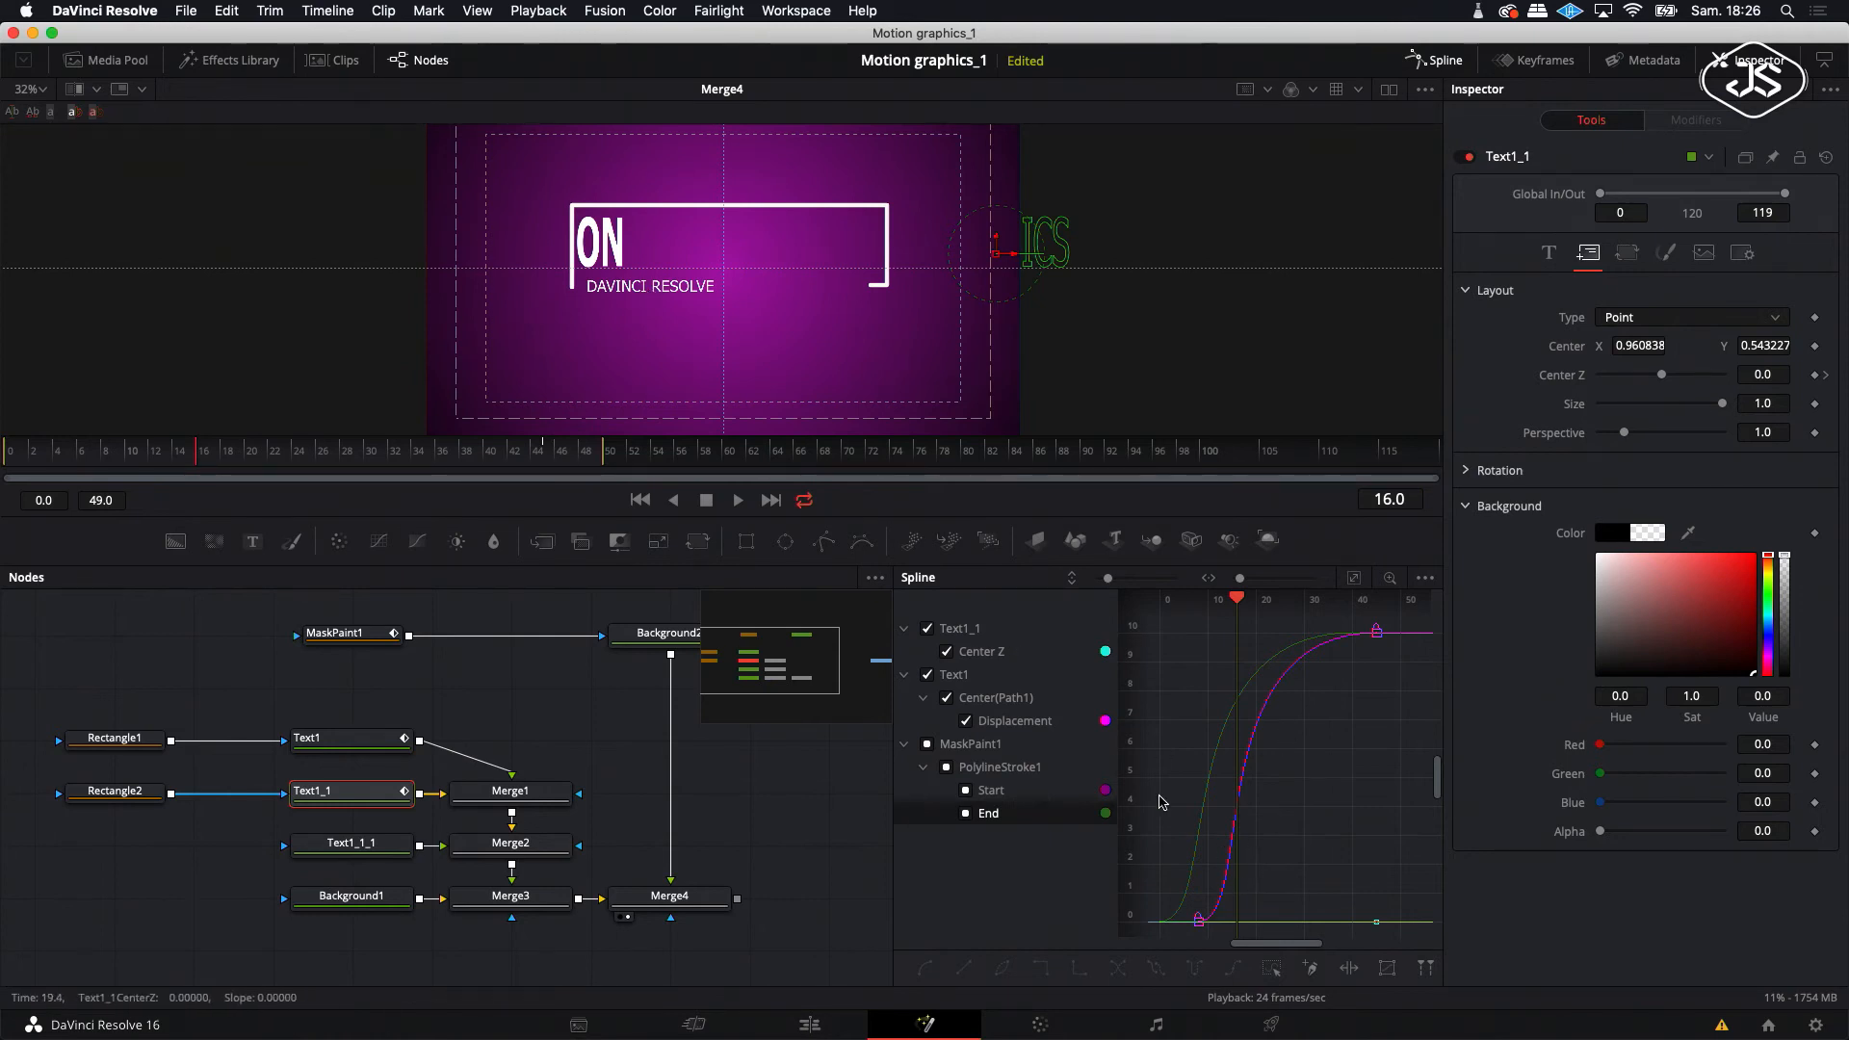
left_click(927, 628)
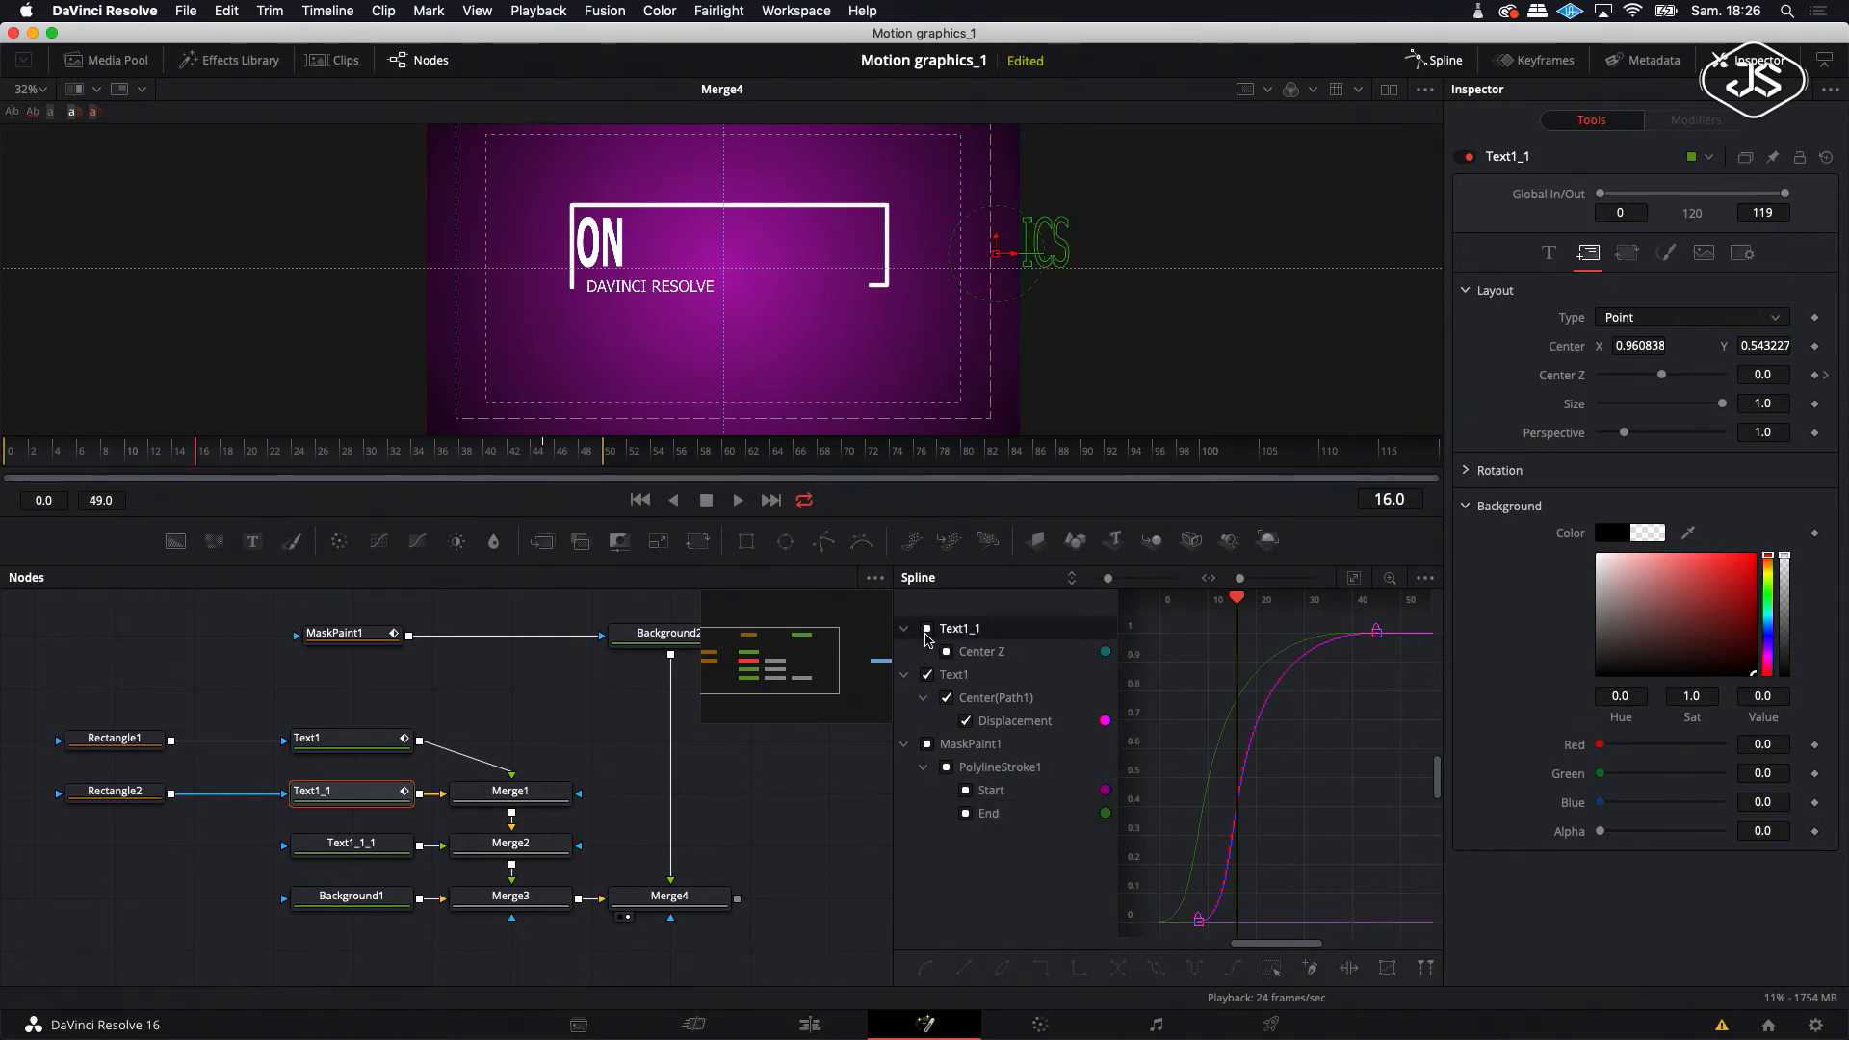
left_click_drag(1396, 628, 1177, 950)
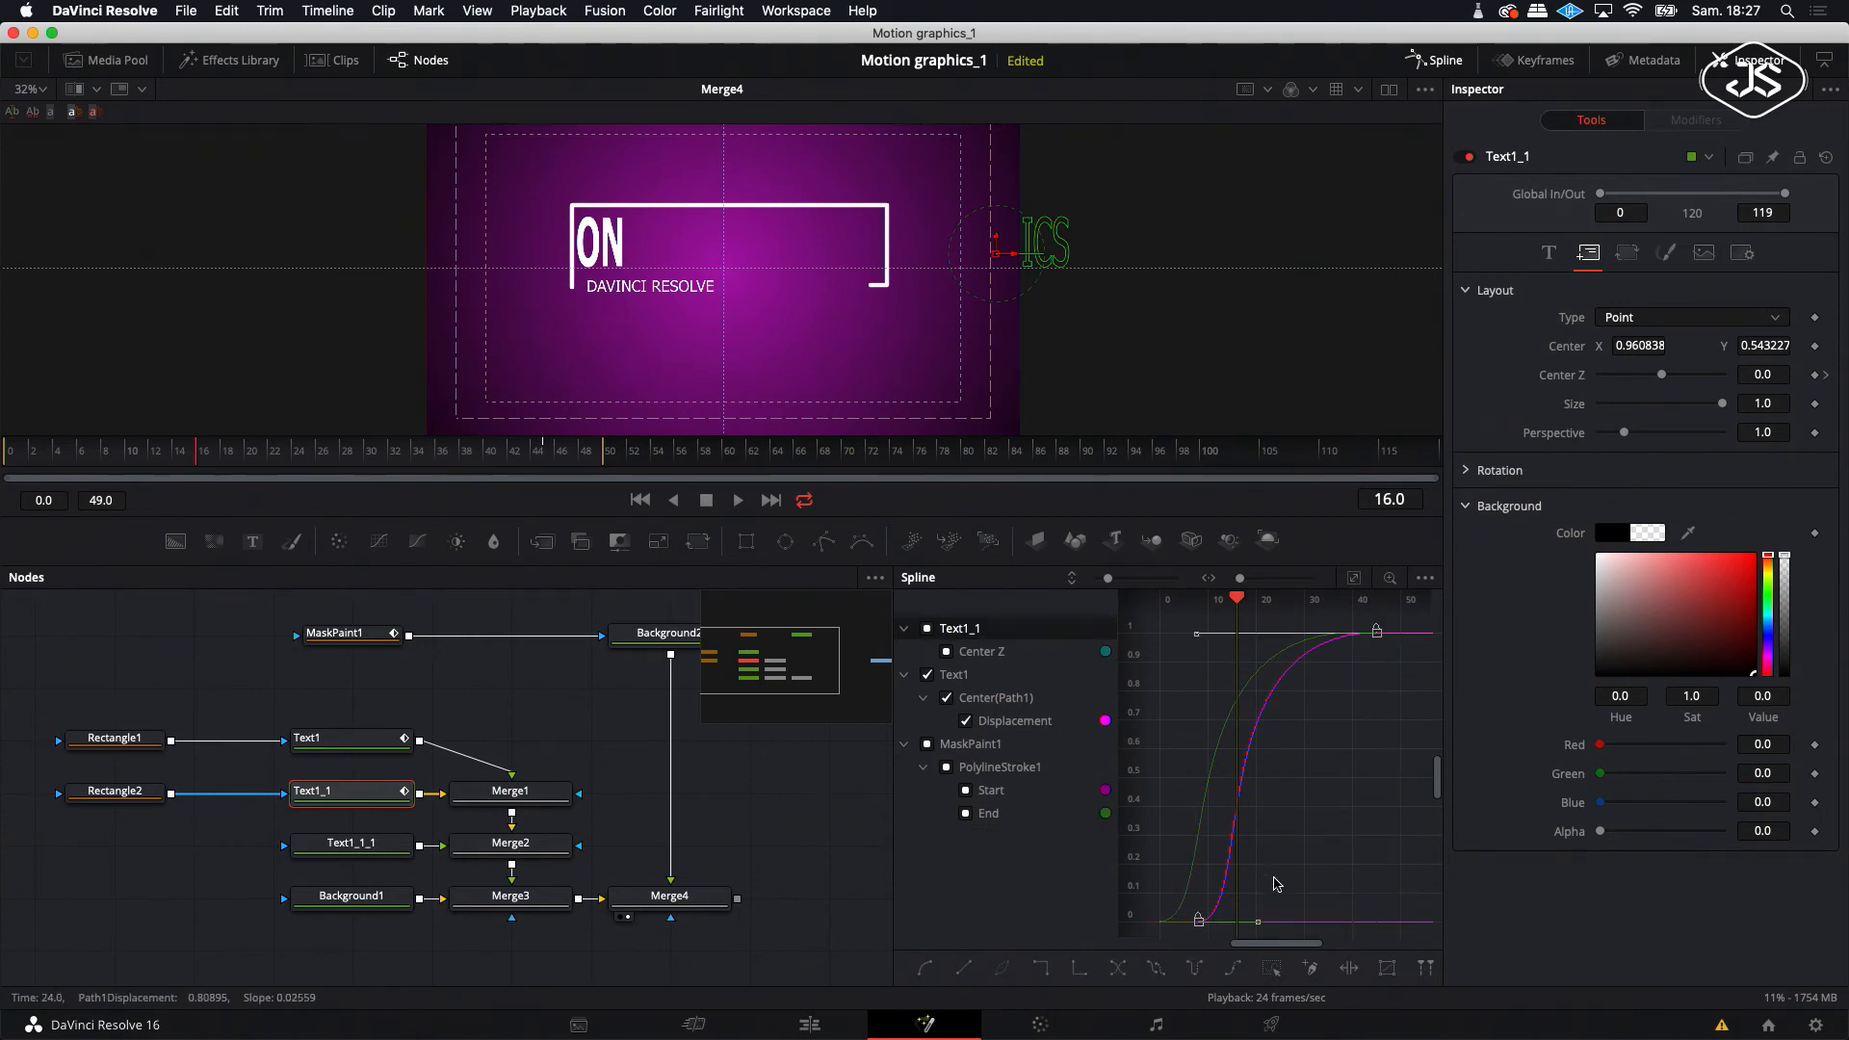
- Keyframe Text1_1's Center at frame 45, and at frame 18 move GRAPHICS horizontally out of the frame line to X 0.925124
left_click_drag(1341, 607, 1377, 609)
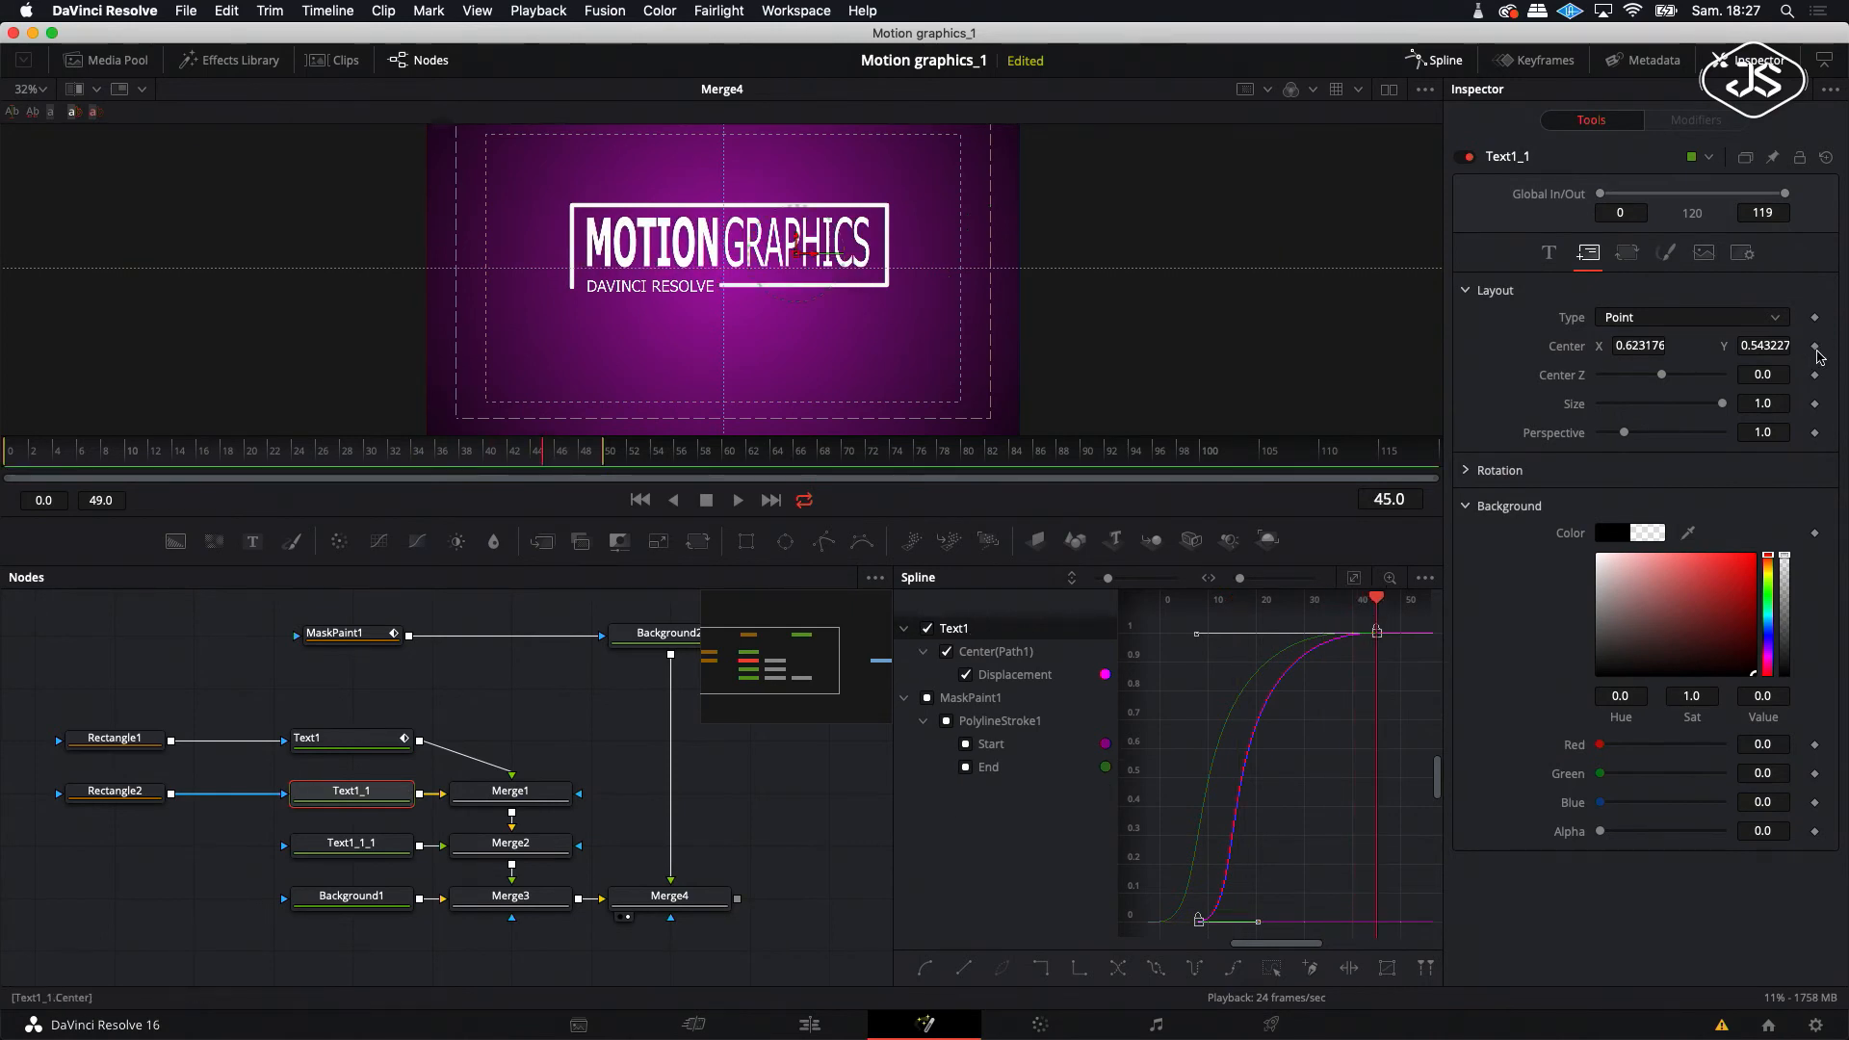
left_click(1815, 346)
left_click_drag(1374, 604, 1247, 633)
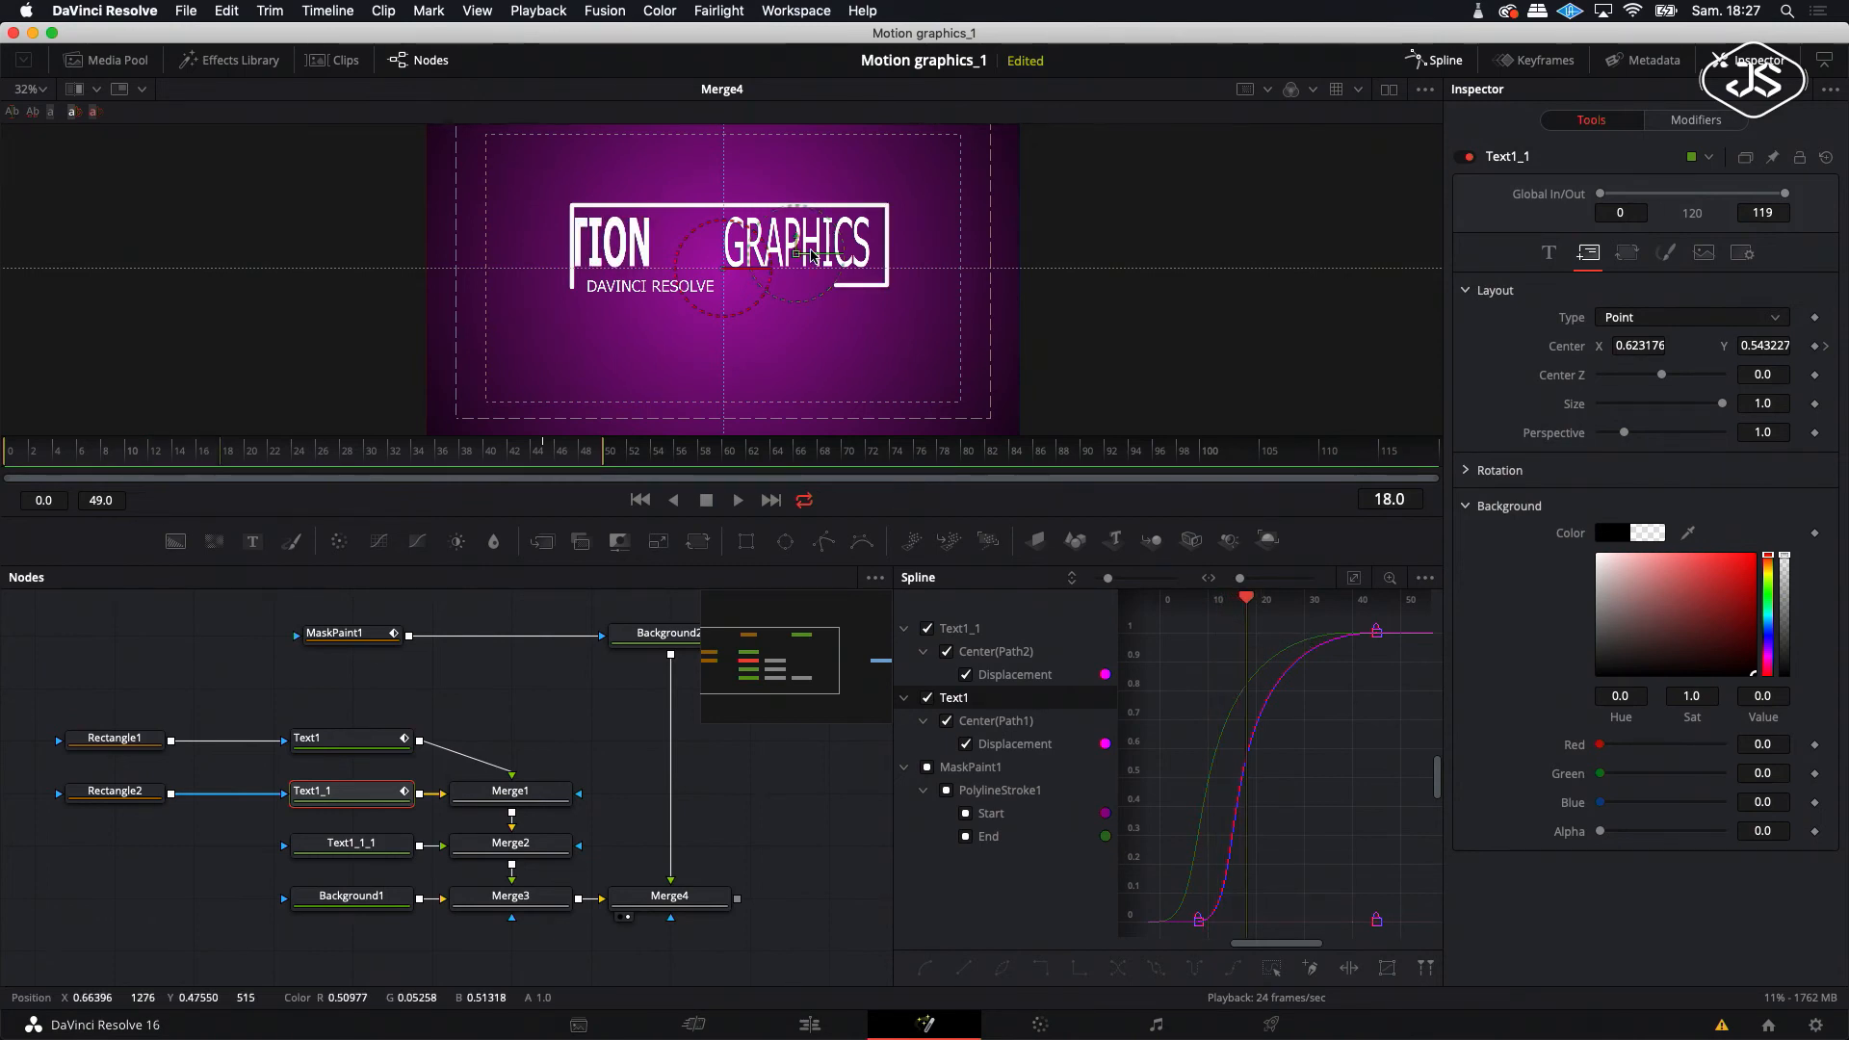
left_click_drag(812, 253, 989, 259)
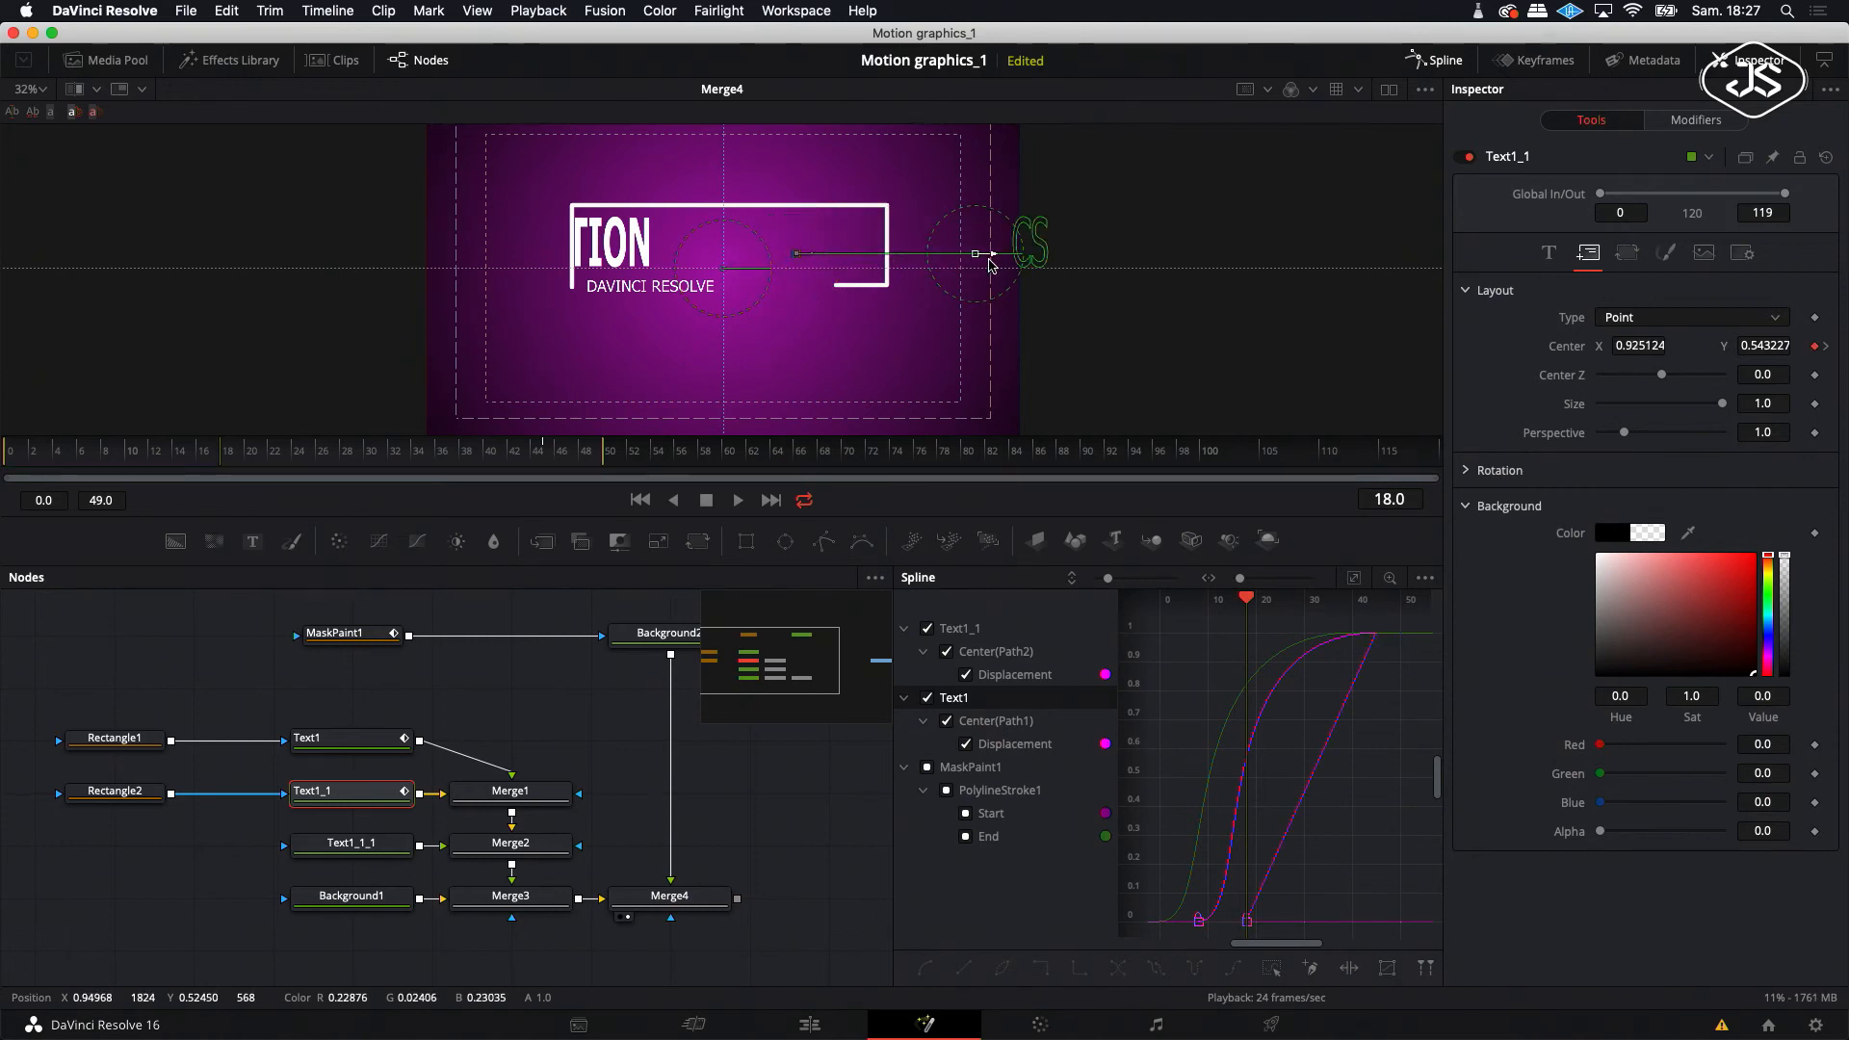
- Fit the spline view, hide Text1's curve, smooth Text1_1's Displacement keyframes, and extend the frame 45 handle back to about frame 18
left_click(1354, 578)
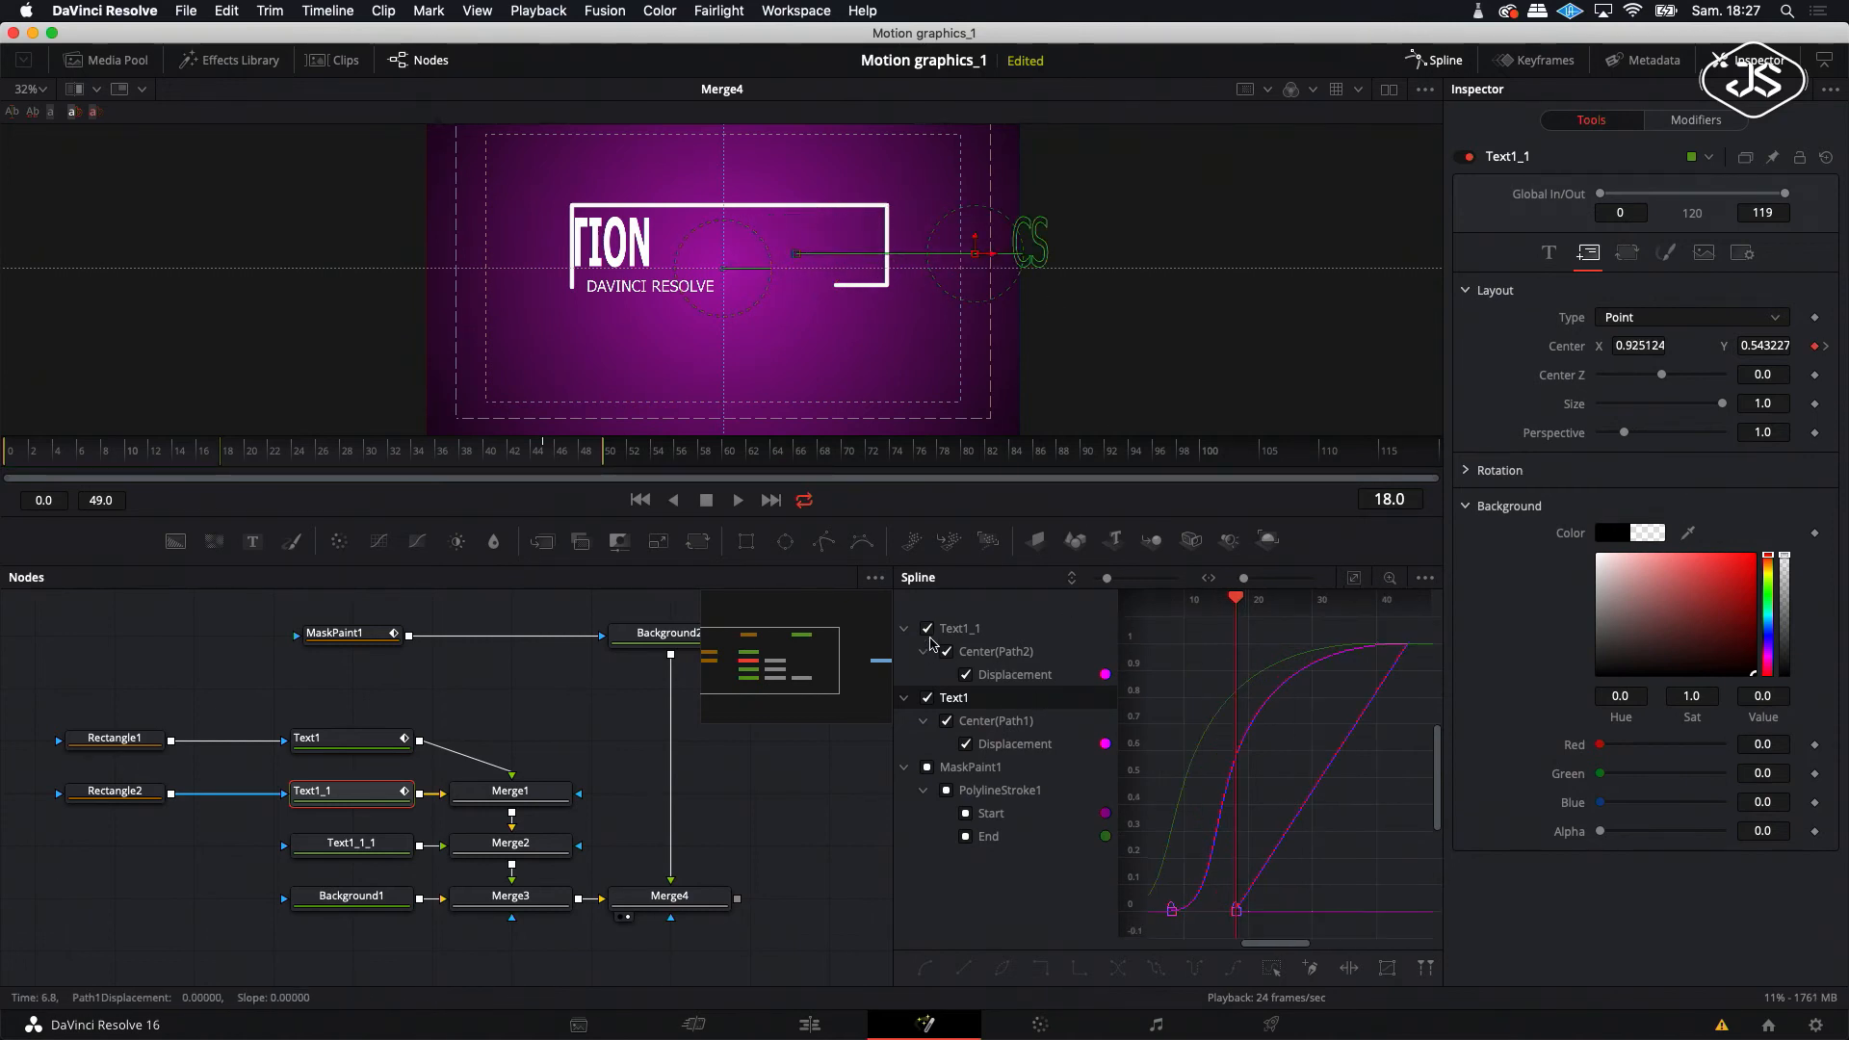
left_click(928, 700)
left_click_drag(1426, 624, 1211, 913)
key("shift+s")
left_click_drag(1343, 654, 1232, 654)
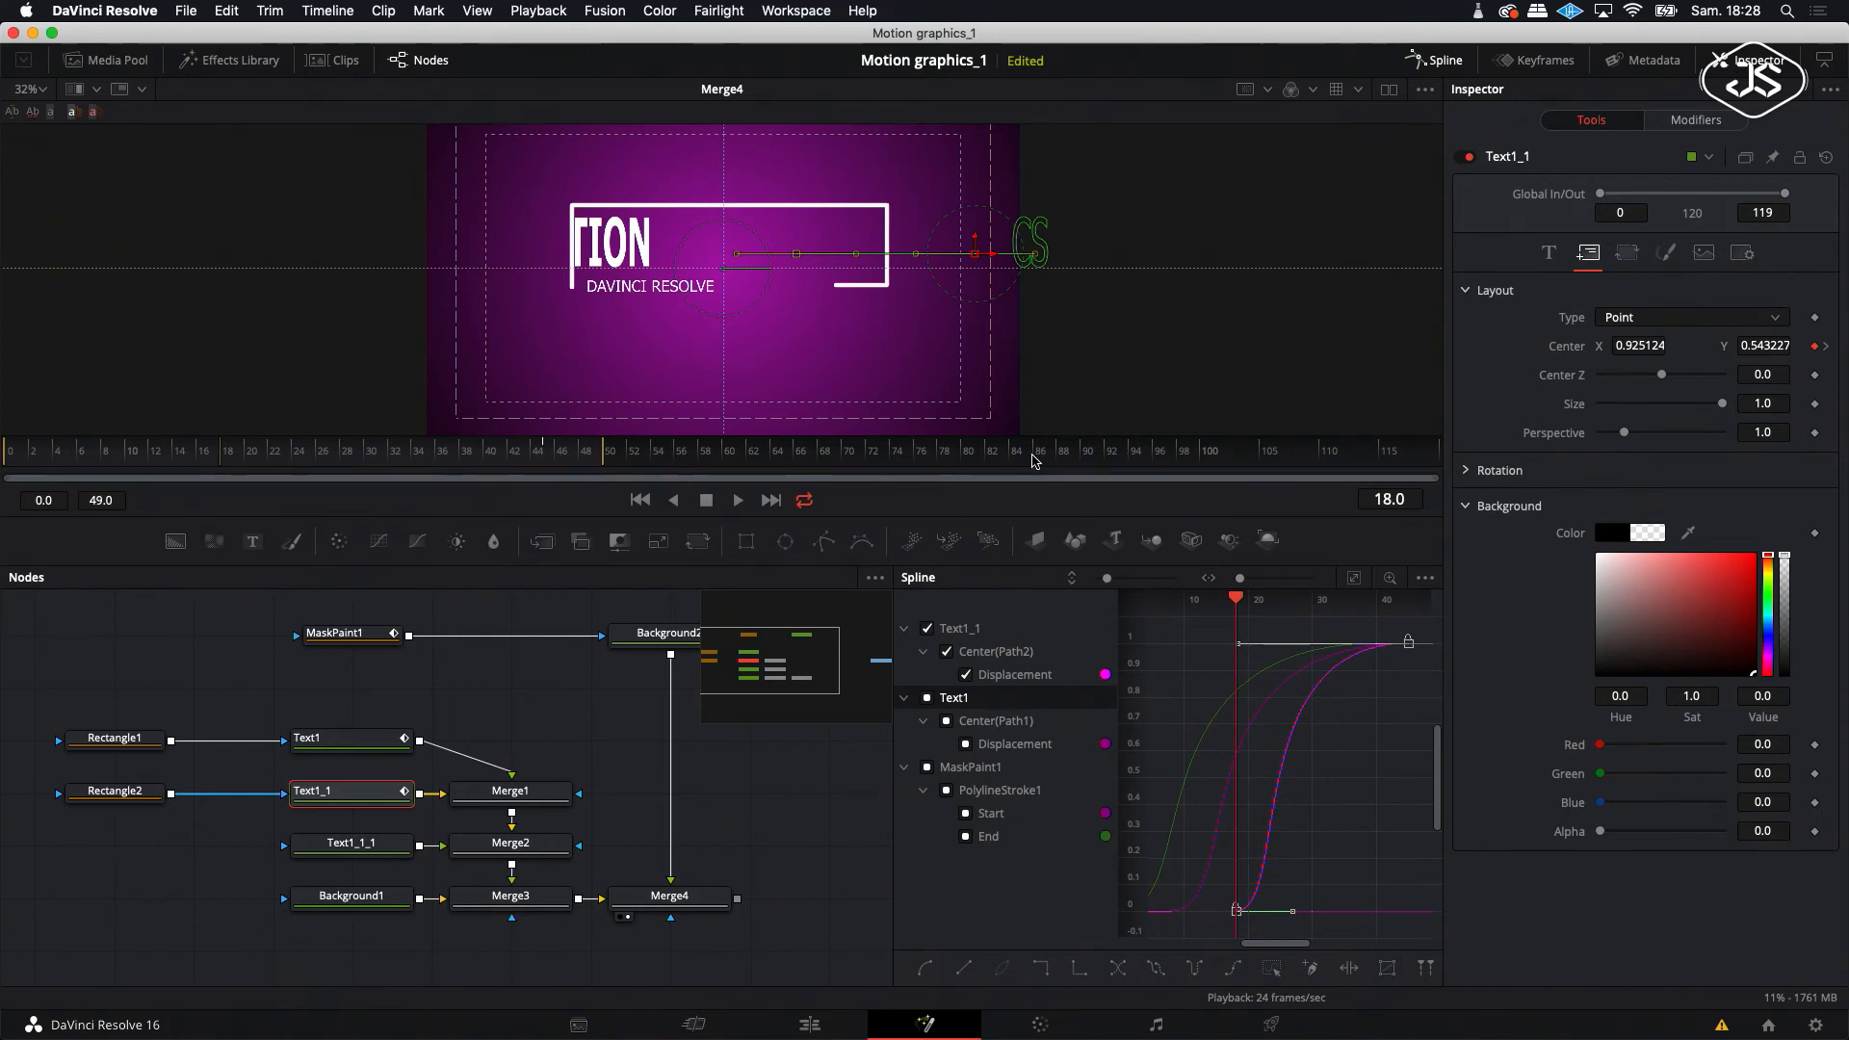
- Mask Text1_1_1 with a rectangle node aligned beside it, and at frame 45 fit it to center X 0.342532, width 0.298701 and height 0.407780
left_click_drag(1238, 603, 1408, 629)
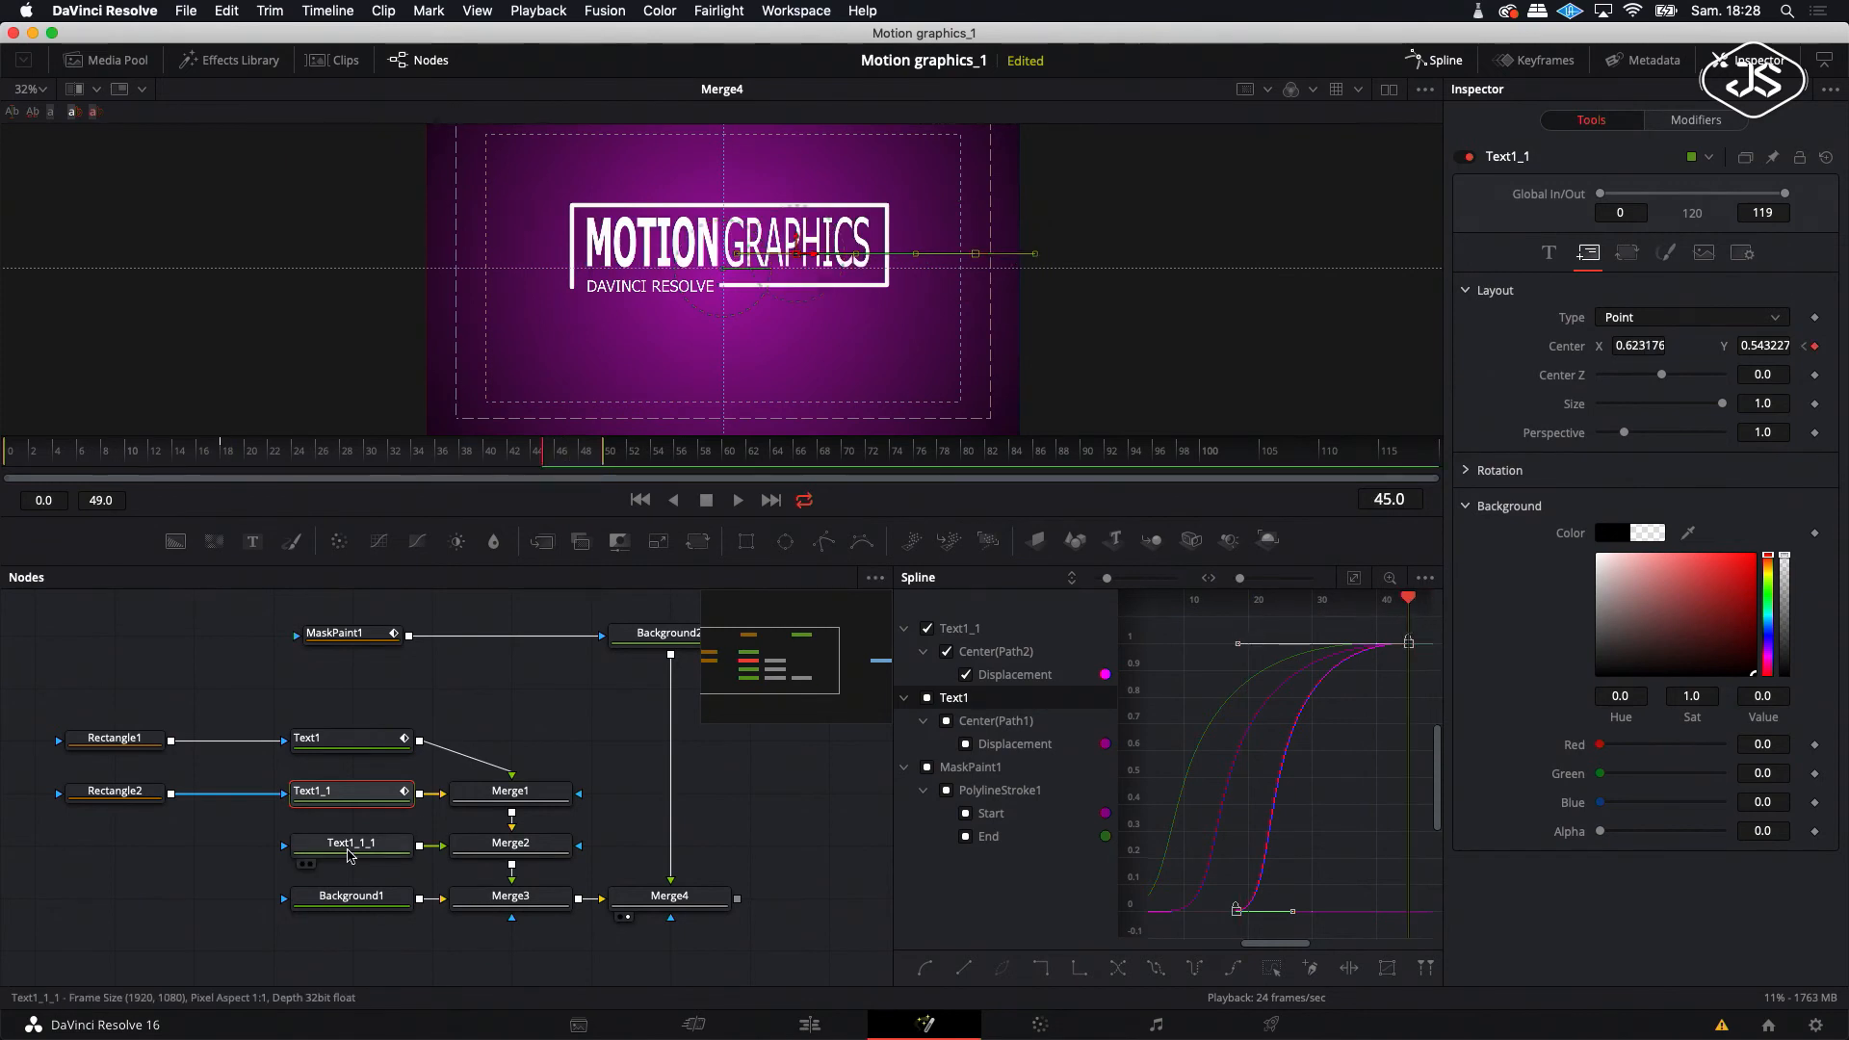
left_click(351, 844)
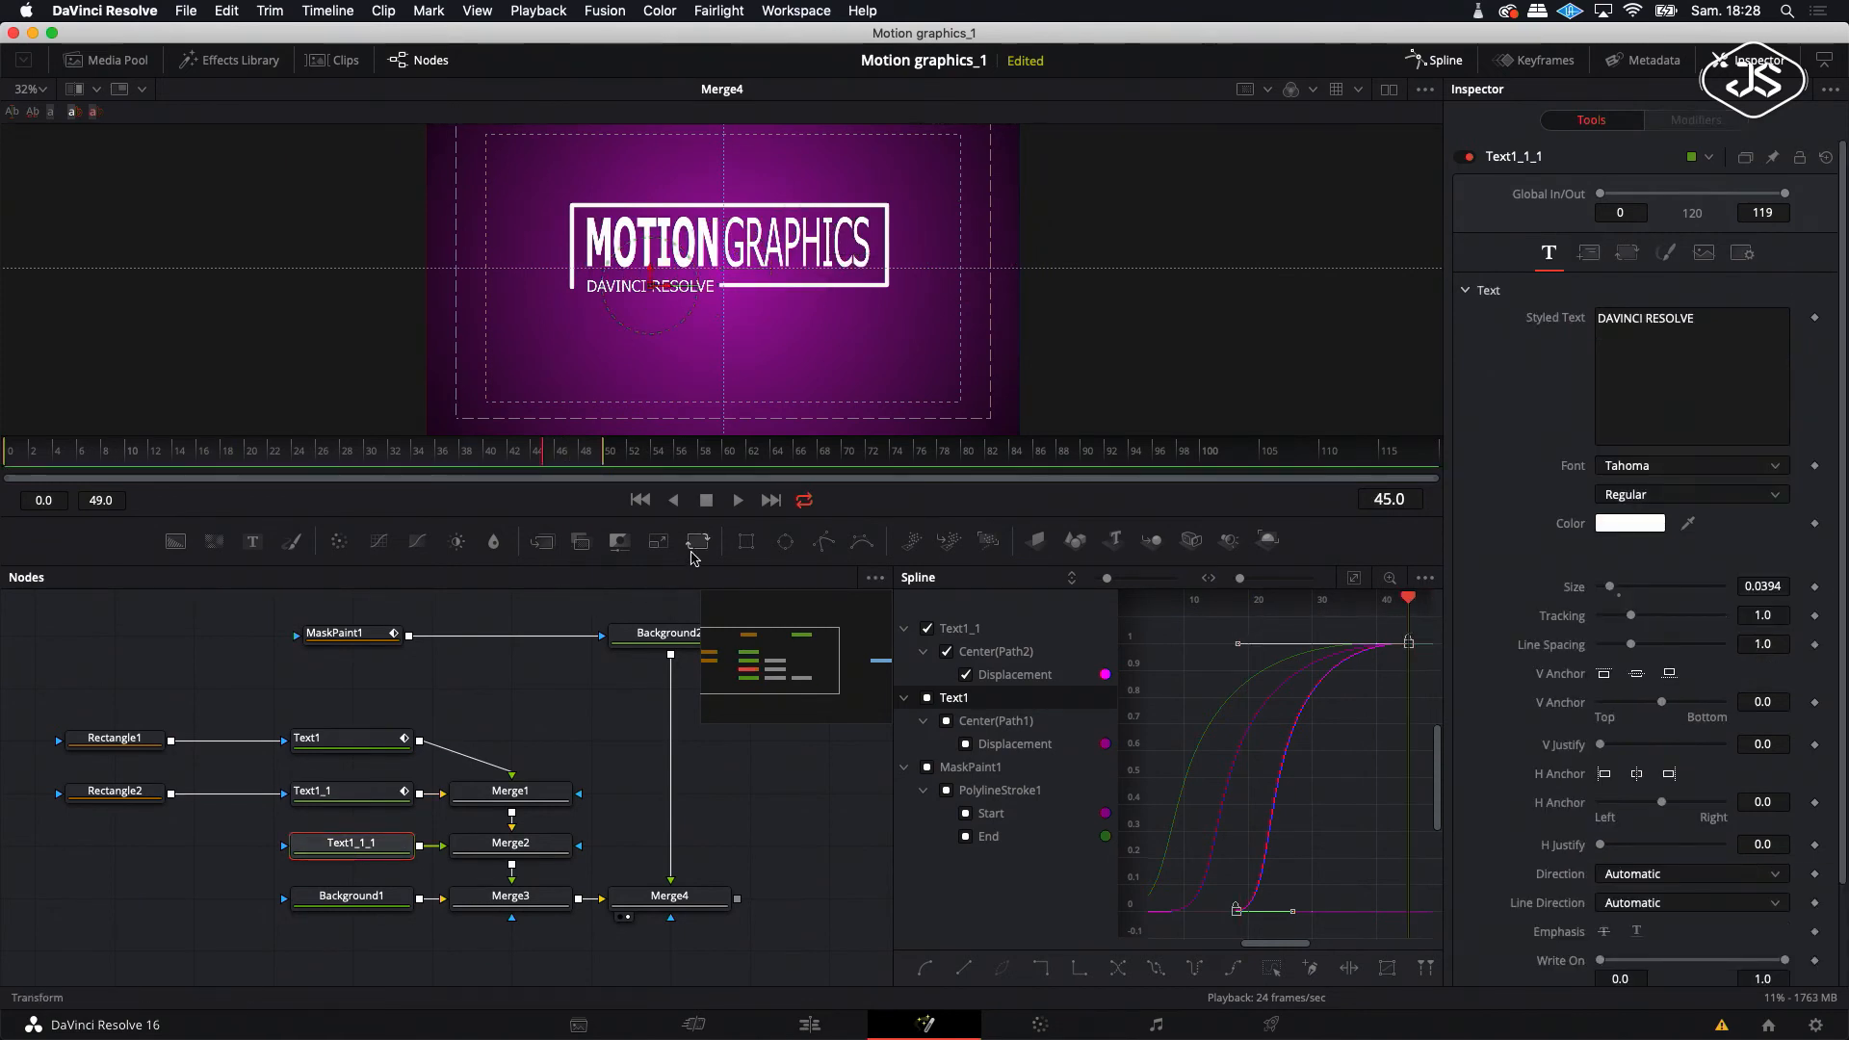
left_click(745, 540)
left_click_drag(318, 752, 332, 795)
left_click(115, 844)
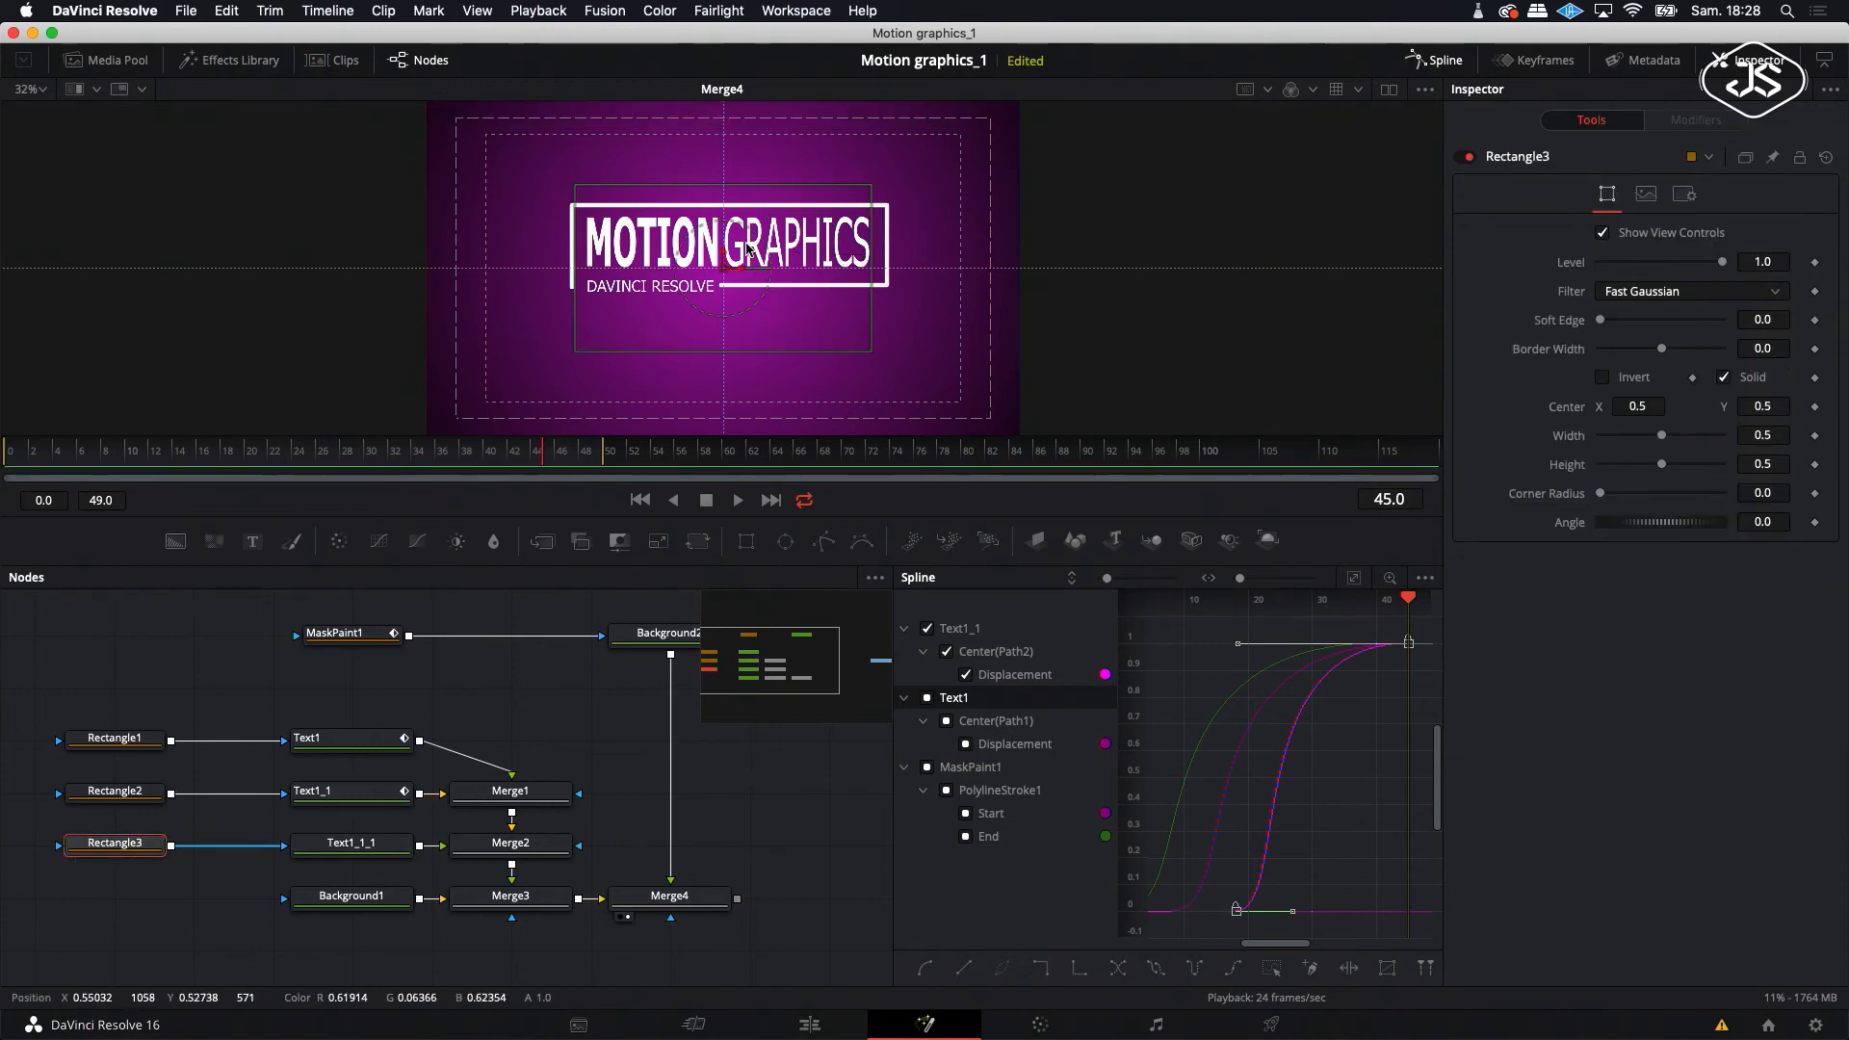
left_click_drag(872, 299, 643, 284)
left_click_drag(647, 190, 645, 208)
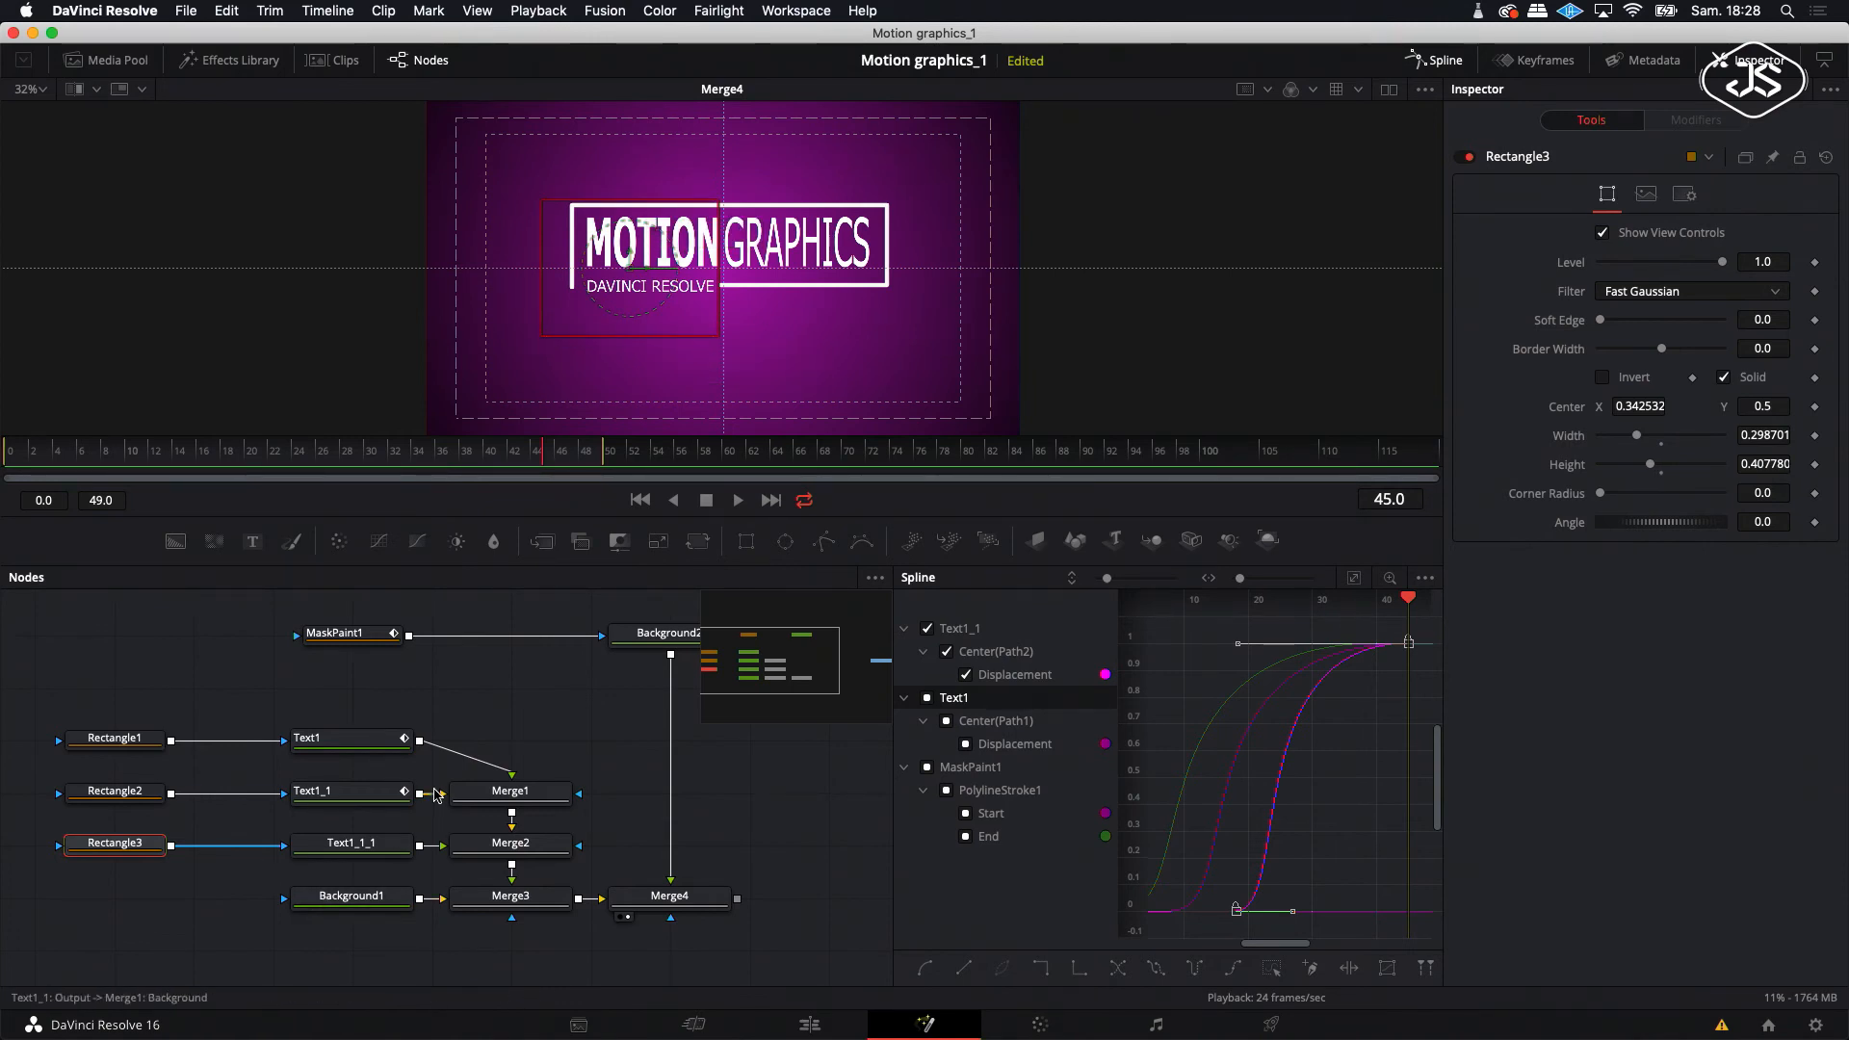
- Keyframe Text1_1_1's Center at frame 45, and at frame 20 move DAVINCI RESOLVE horizontally out of its mask to X 0.625199
left_click(343, 854)
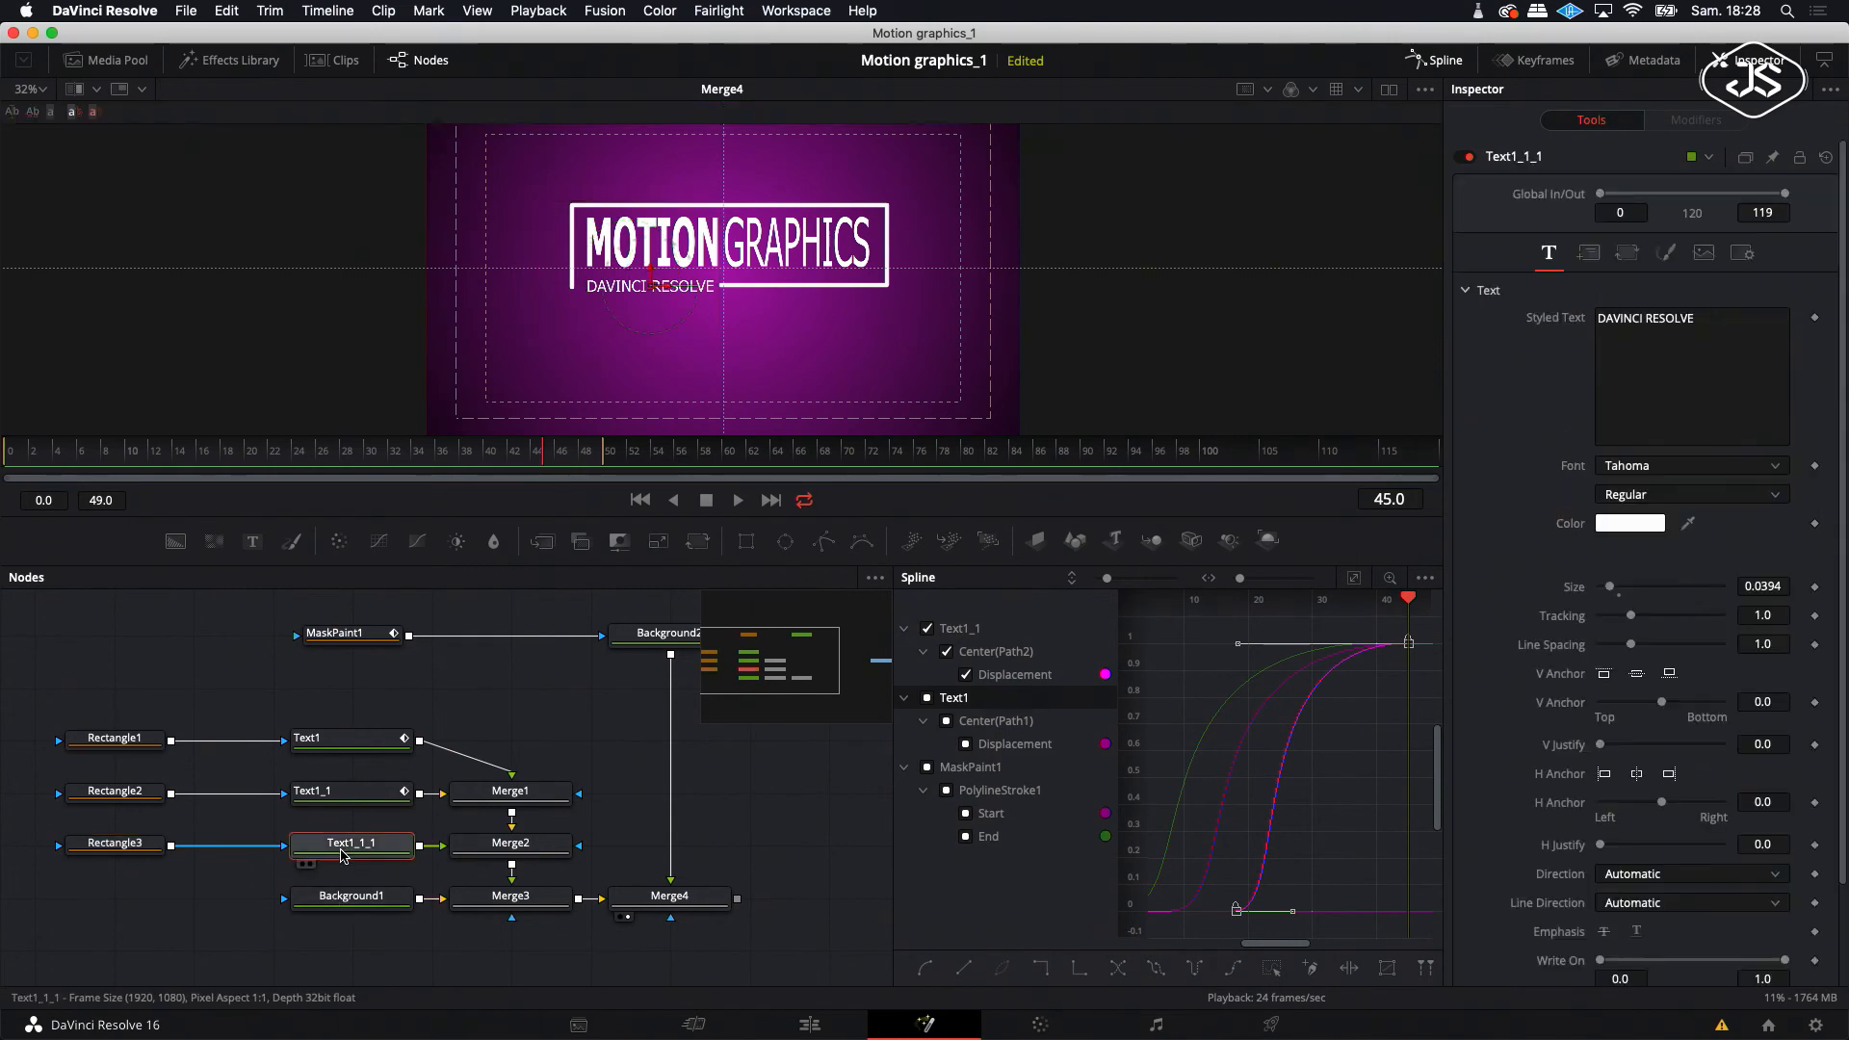
left_click(1592, 255)
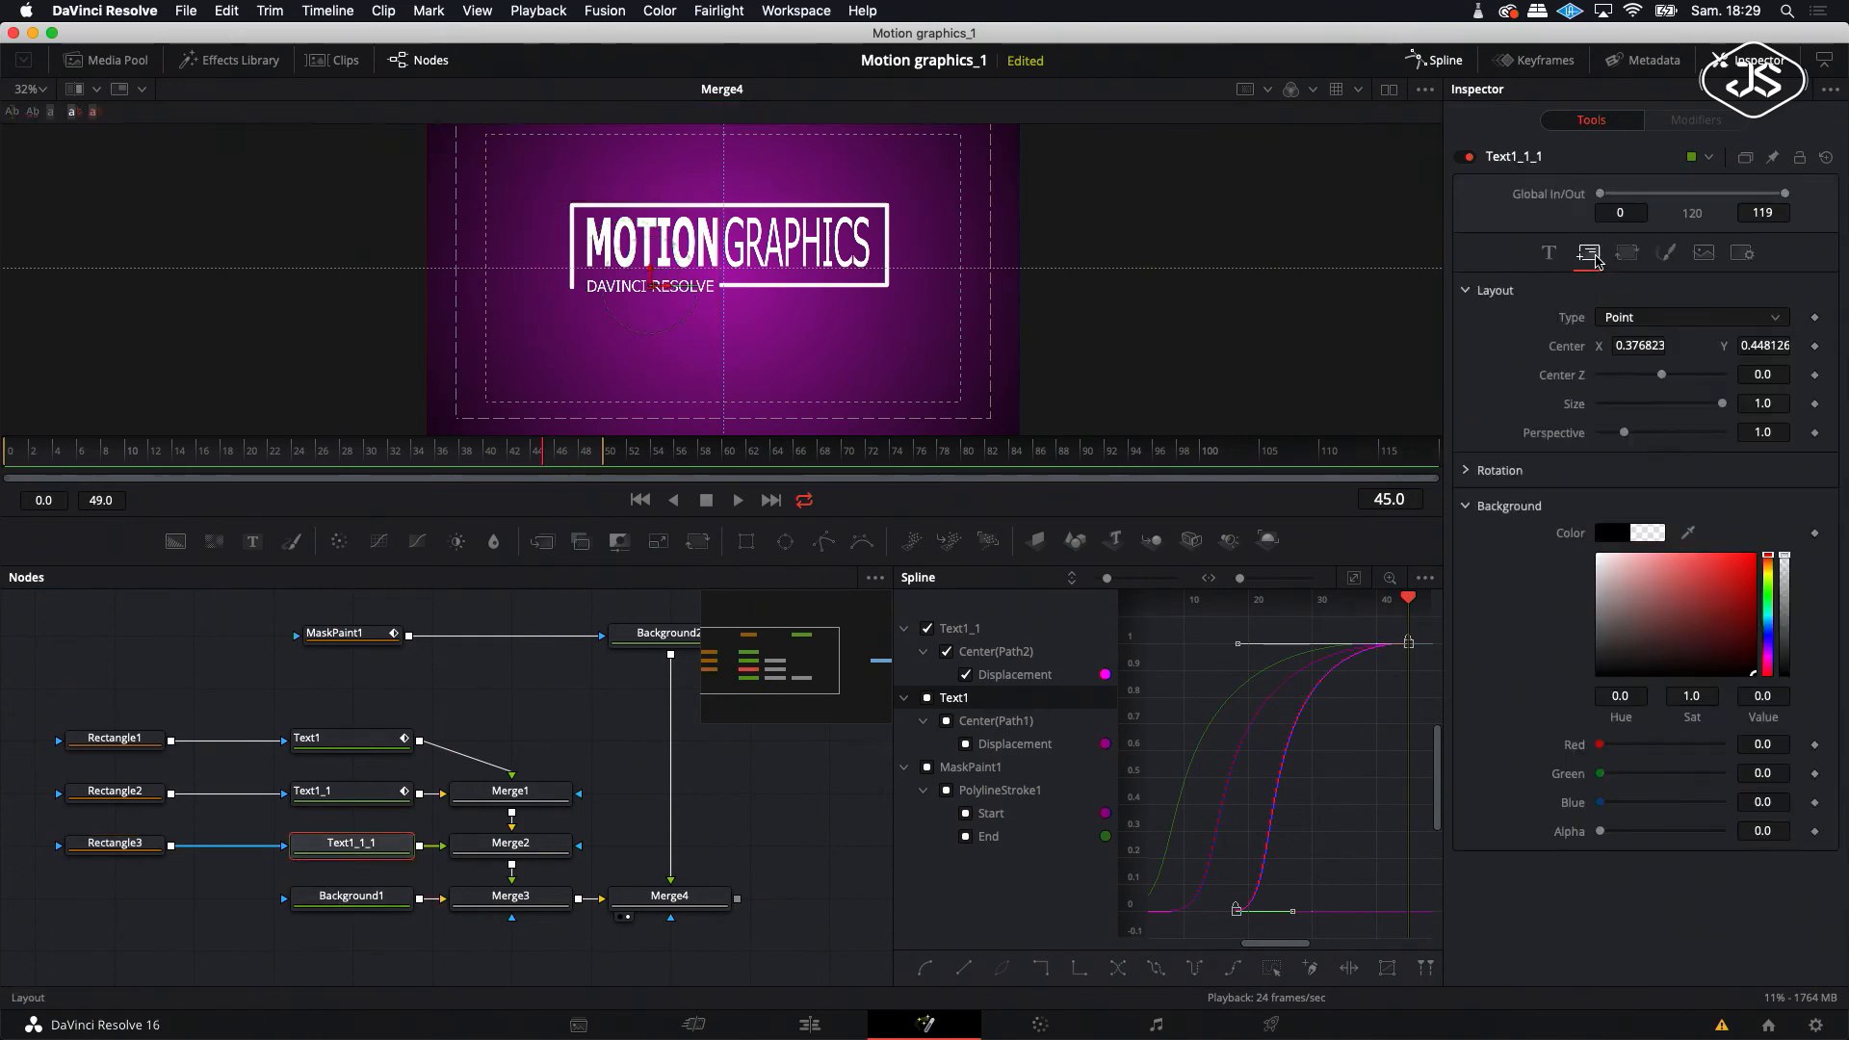
left_click(1815, 346)
left_click_drag(1409, 600, 1273, 642)
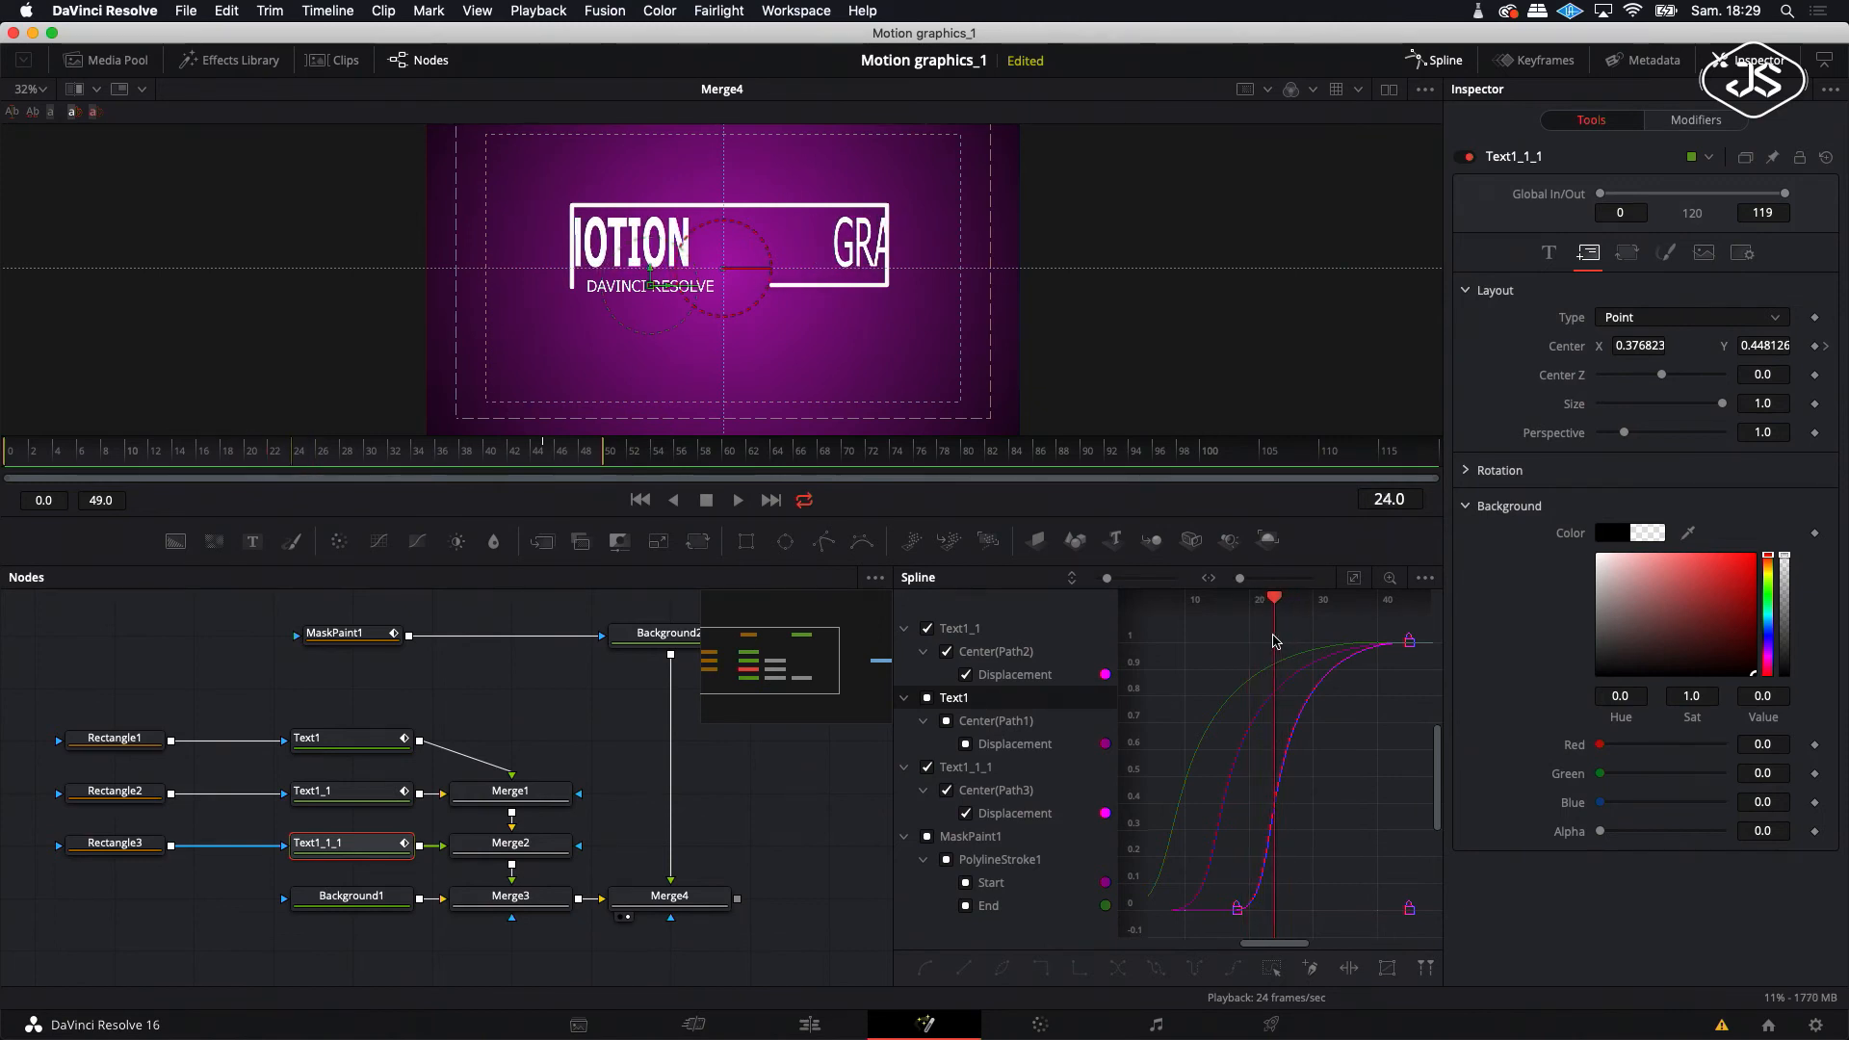
mouse_move(1273, 642)
left_mouse_down()
mouse_move(1315, 640)
mouse_move(1258, 639)
left_mouse_up()
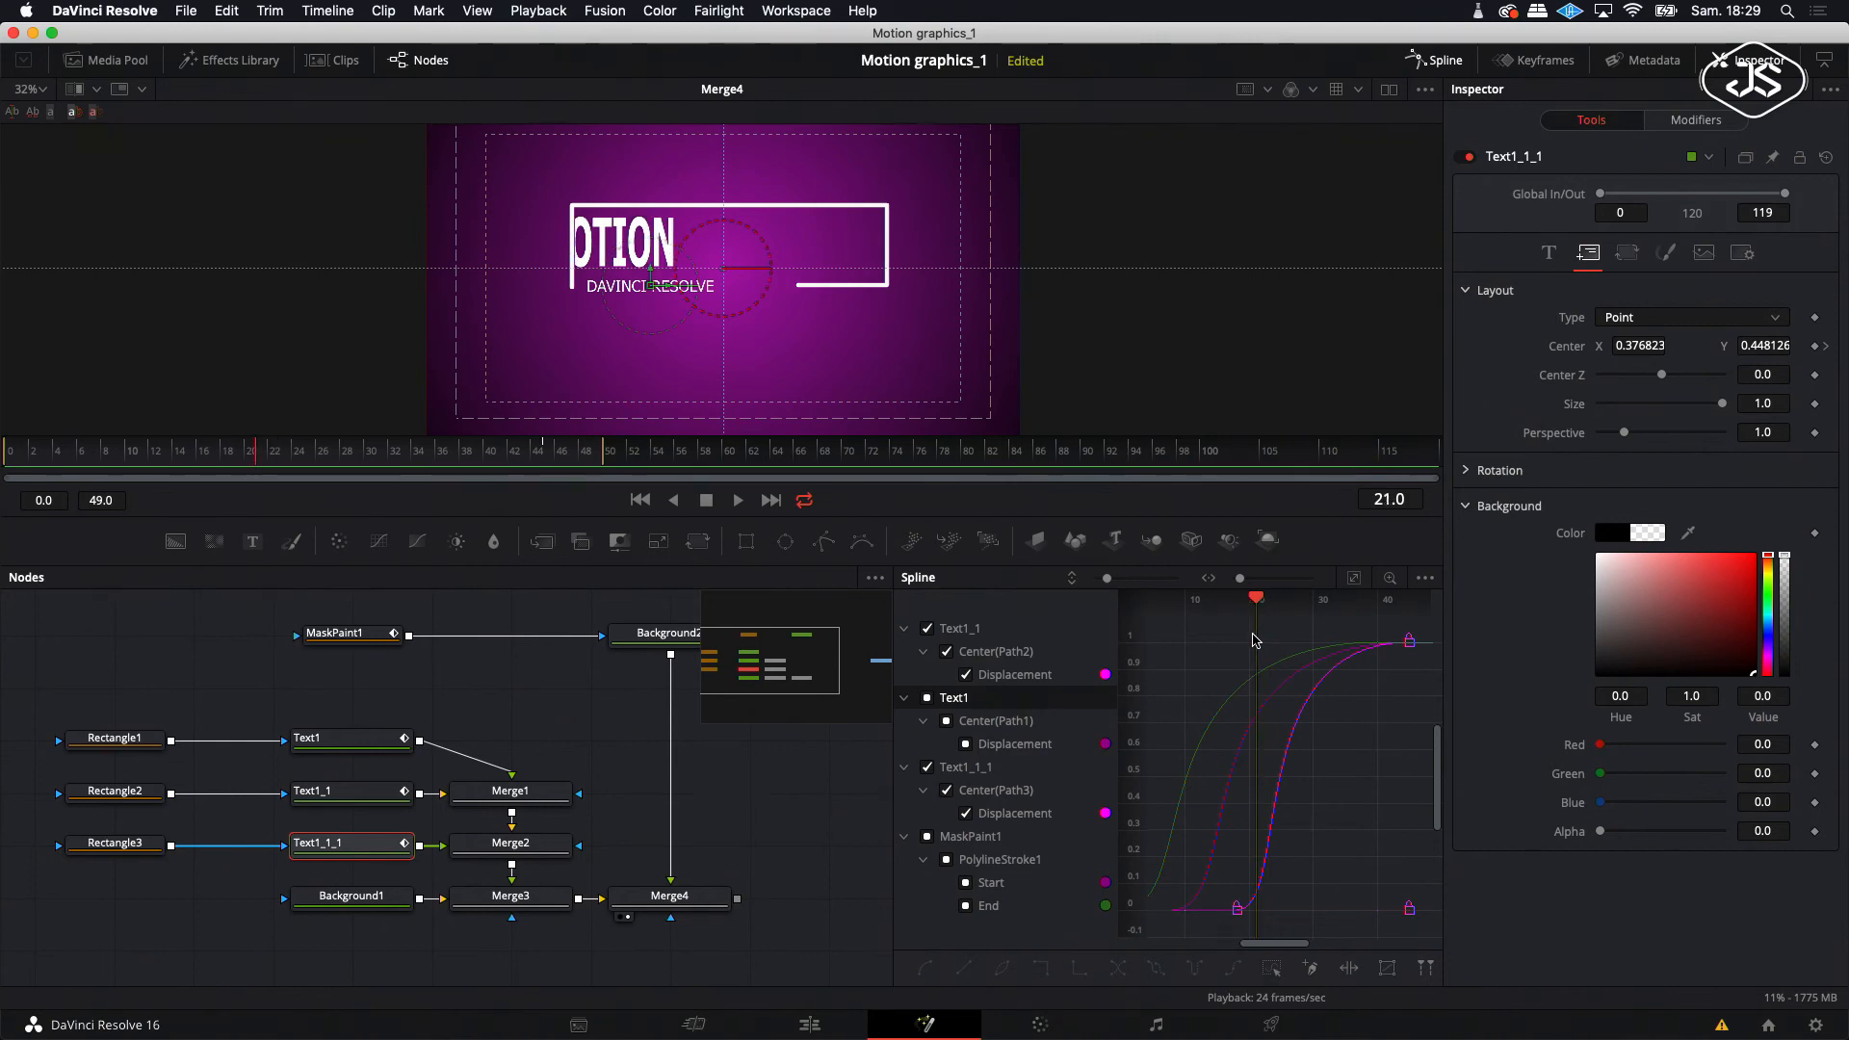
left_click_drag(1259, 640, 1248, 640)
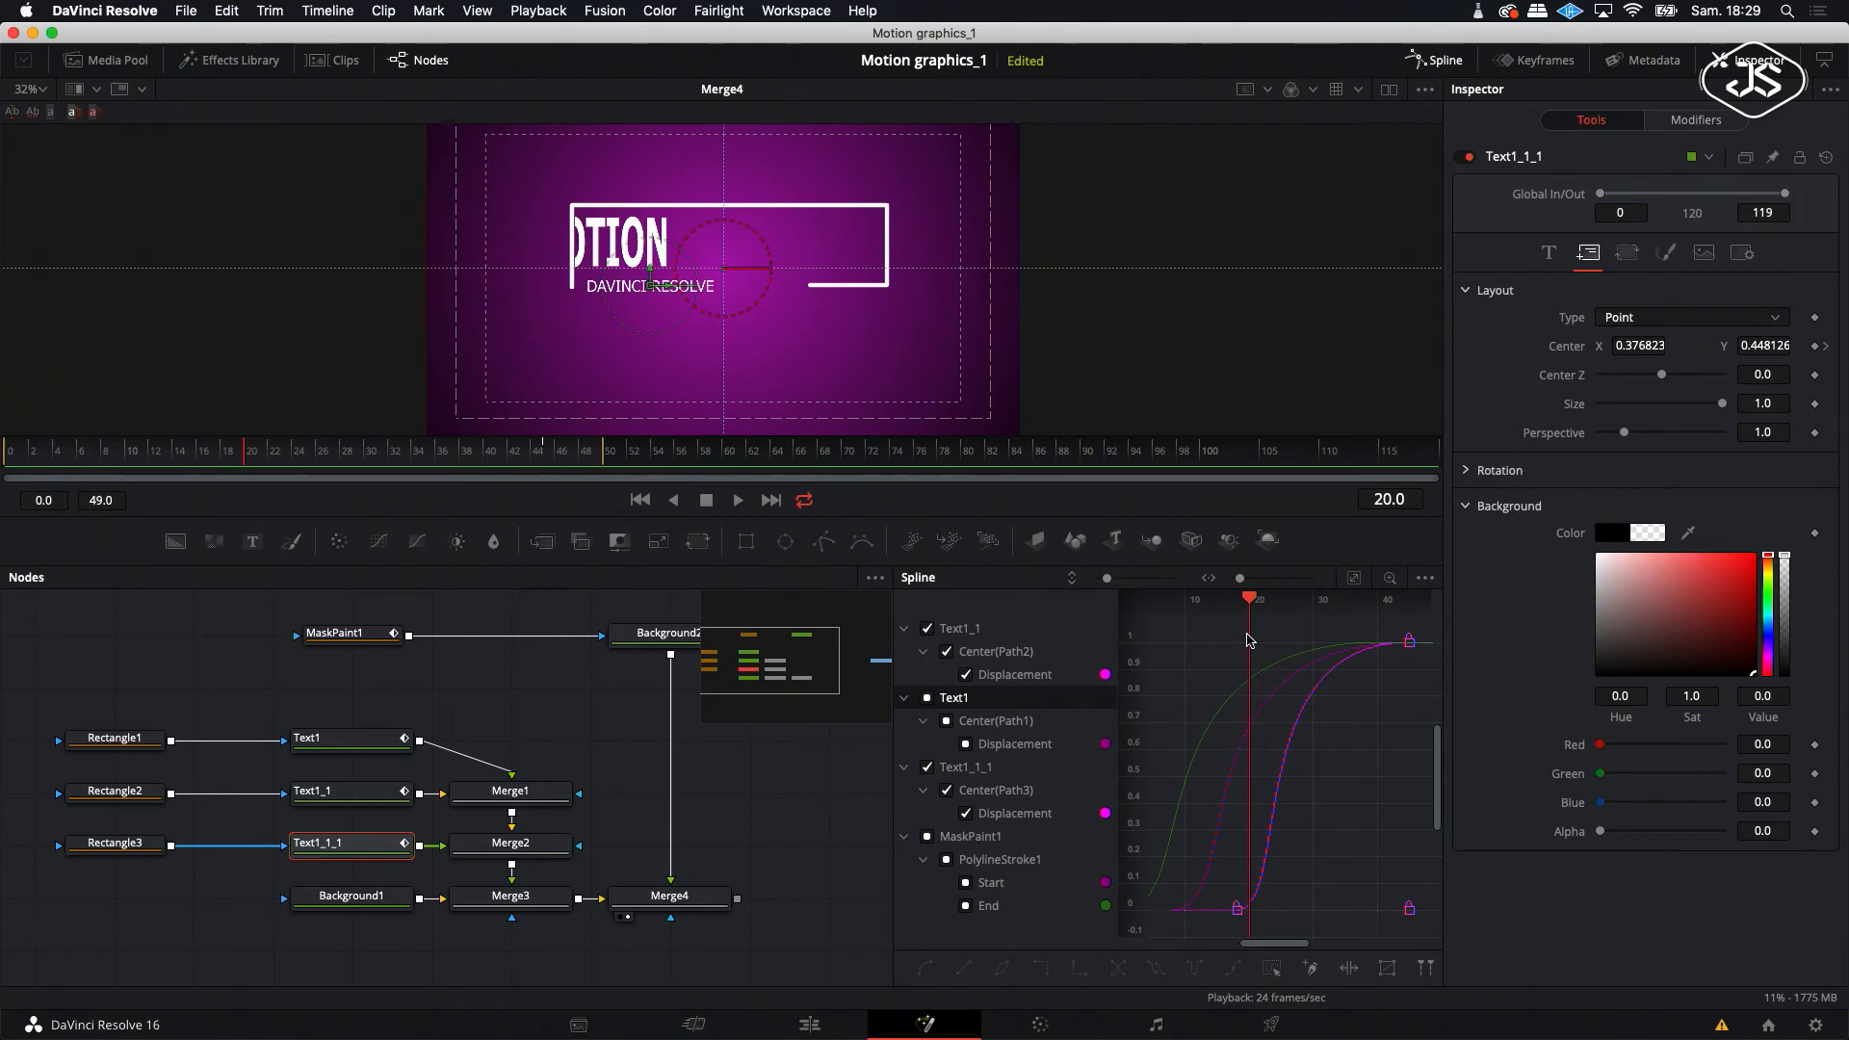
scroll(627, 728, "right", 1)
scroll(627, 728, "right", 1)
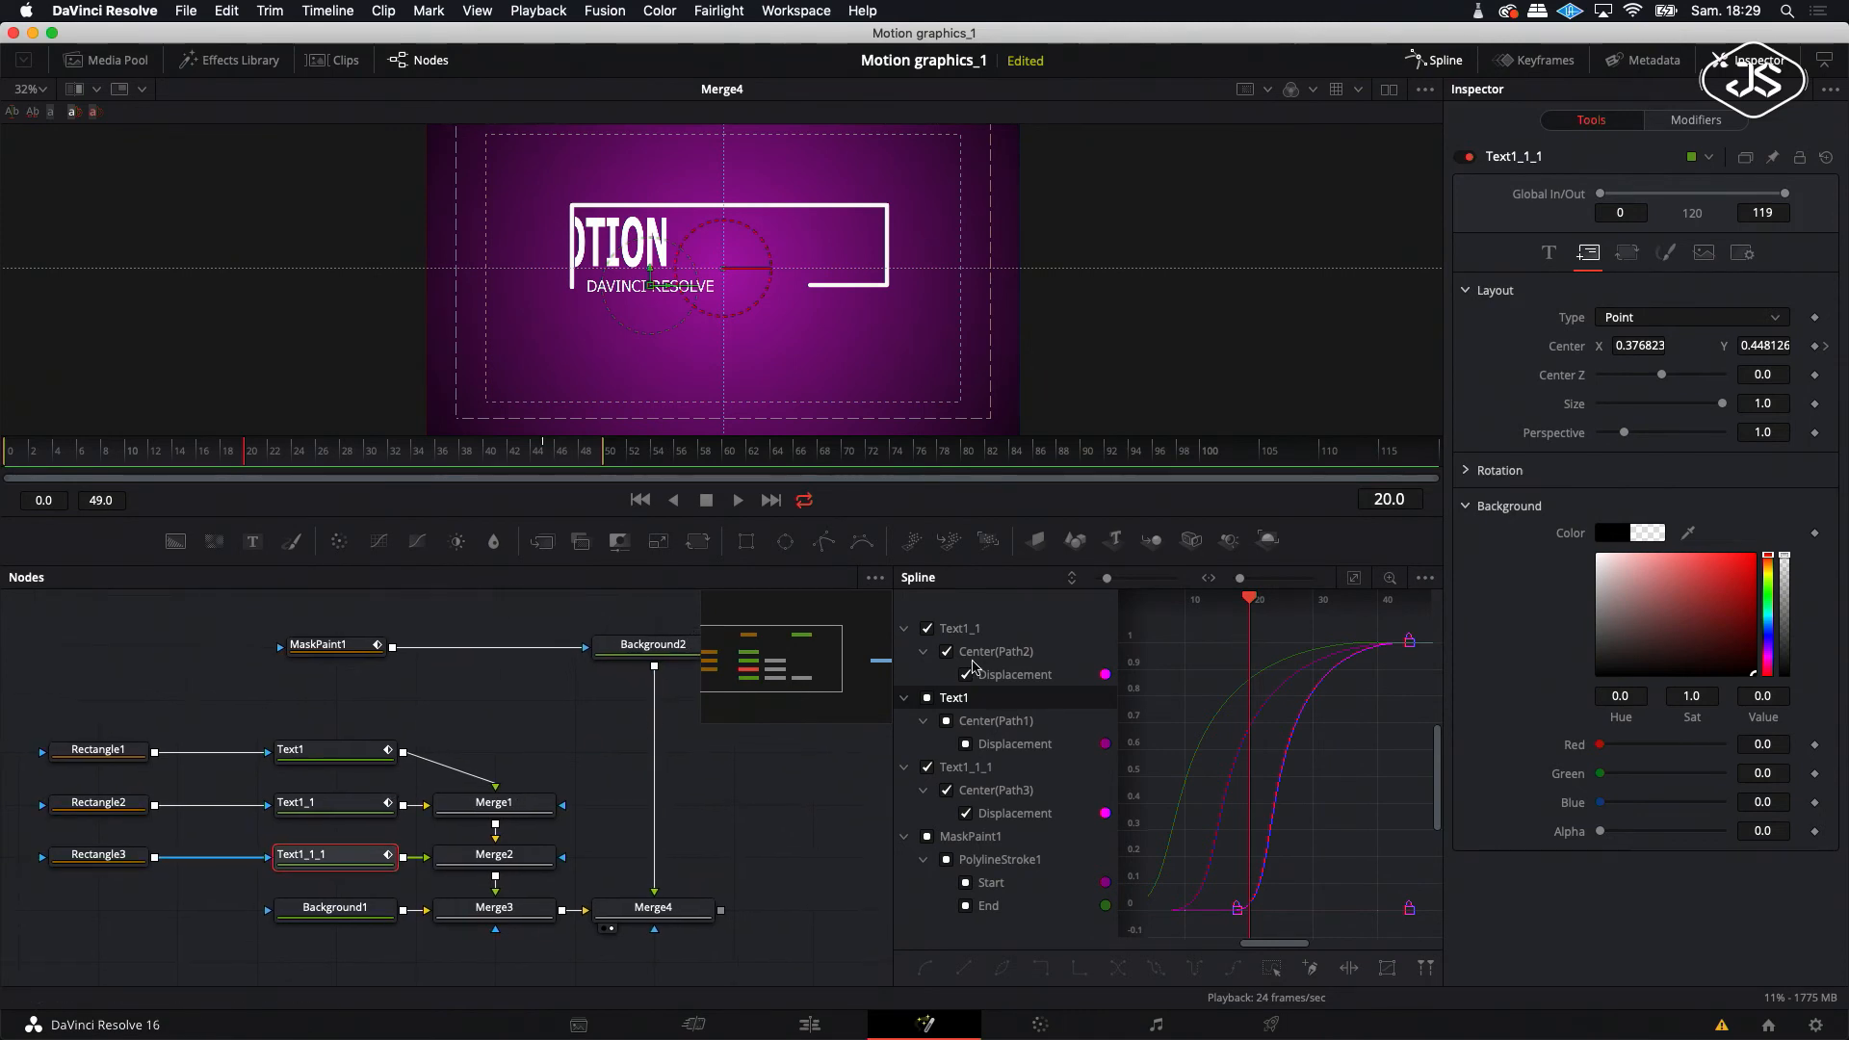
left_click_drag(671, 289, 821, 288)
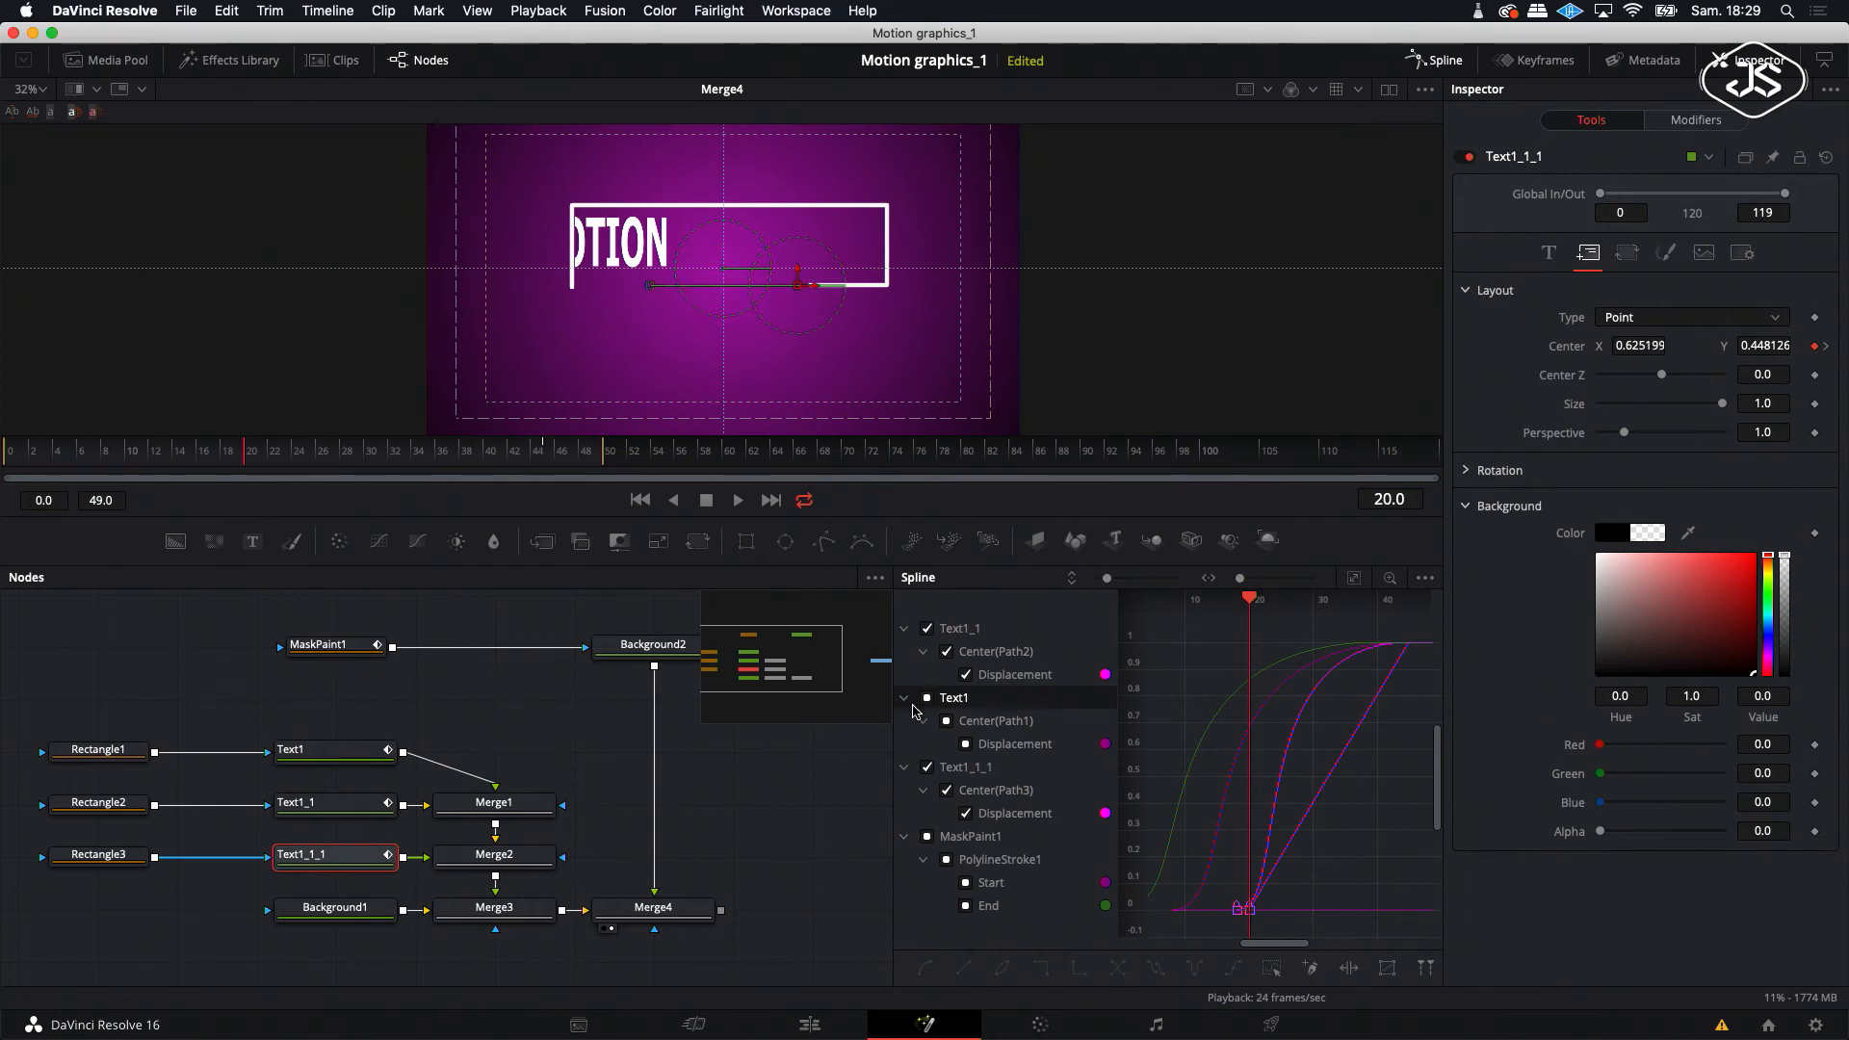
- Hide Text1_1's curve, smooth Text1_1_1's Displacement keyframes with the frame 45 handle extended back to about frame 20, and play back the animation
left_click(927, 629)
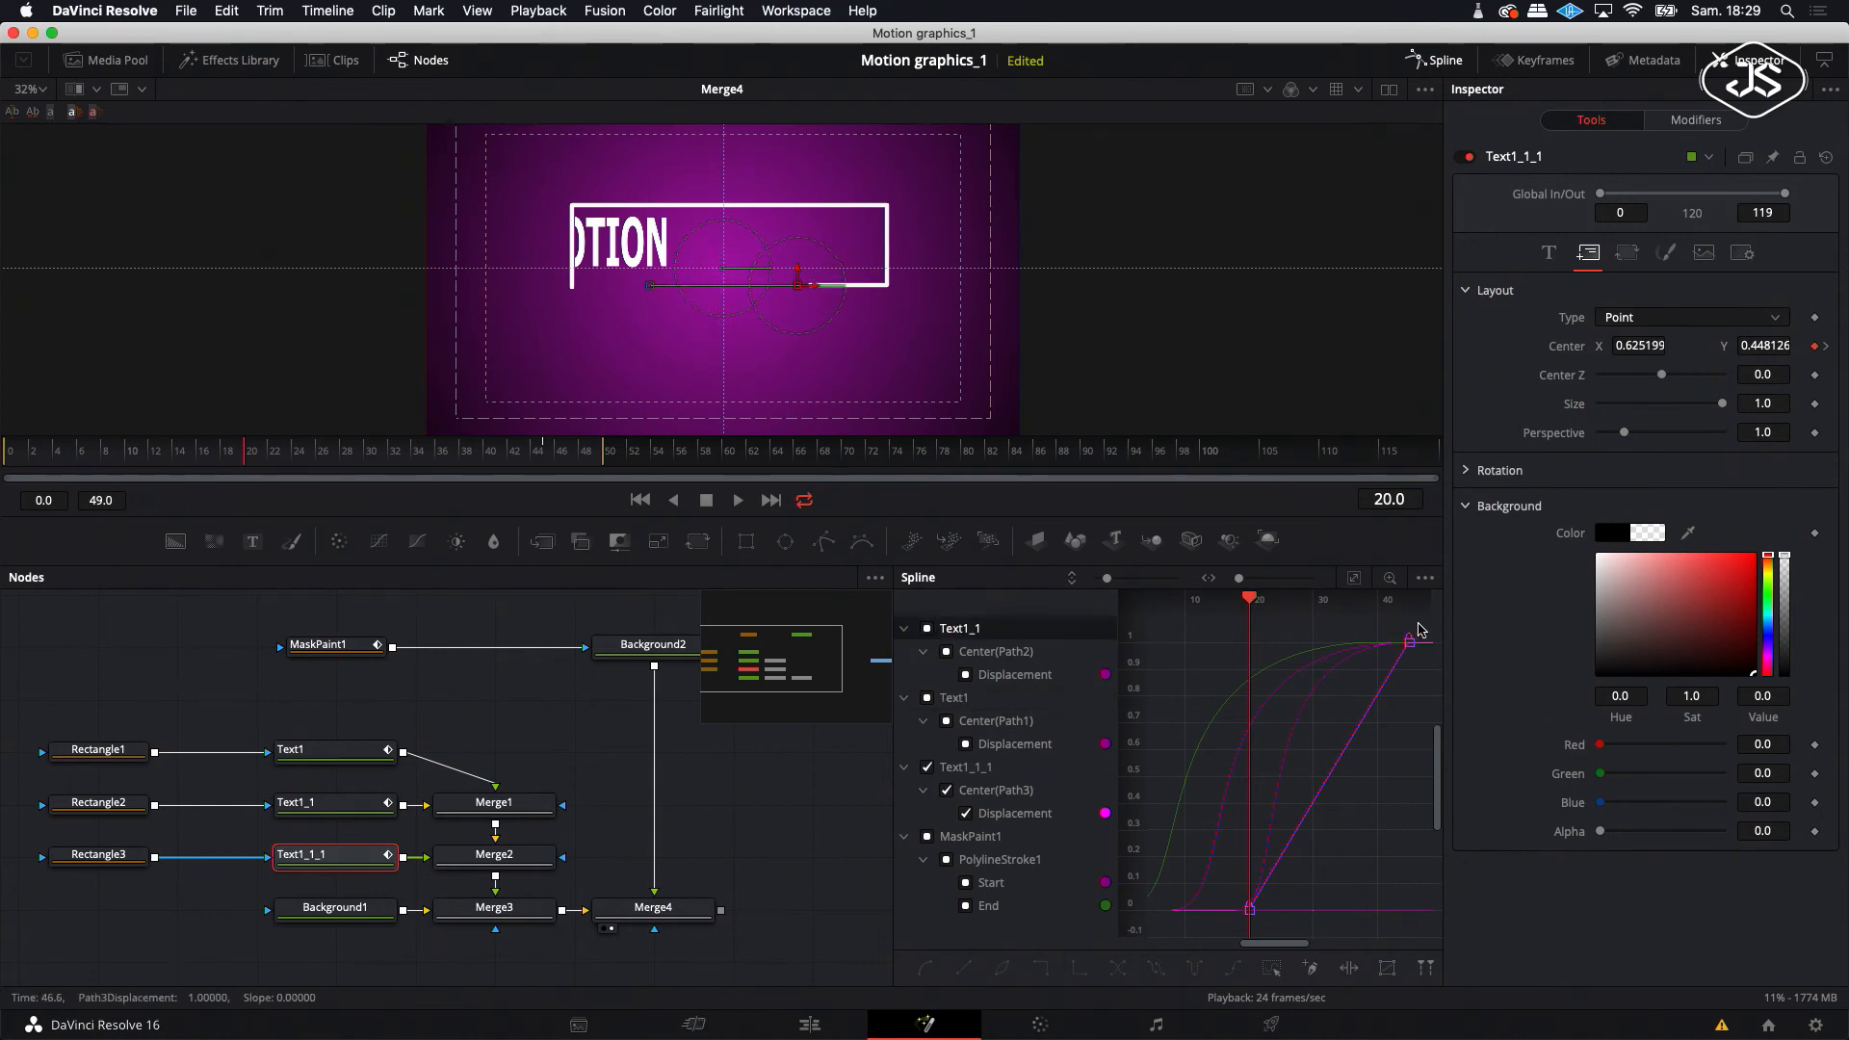
left_click_drag(1423, 628, 1218, 937)
left_click(925, 968)
left_click_drag(1343, 649, 1248, 653)
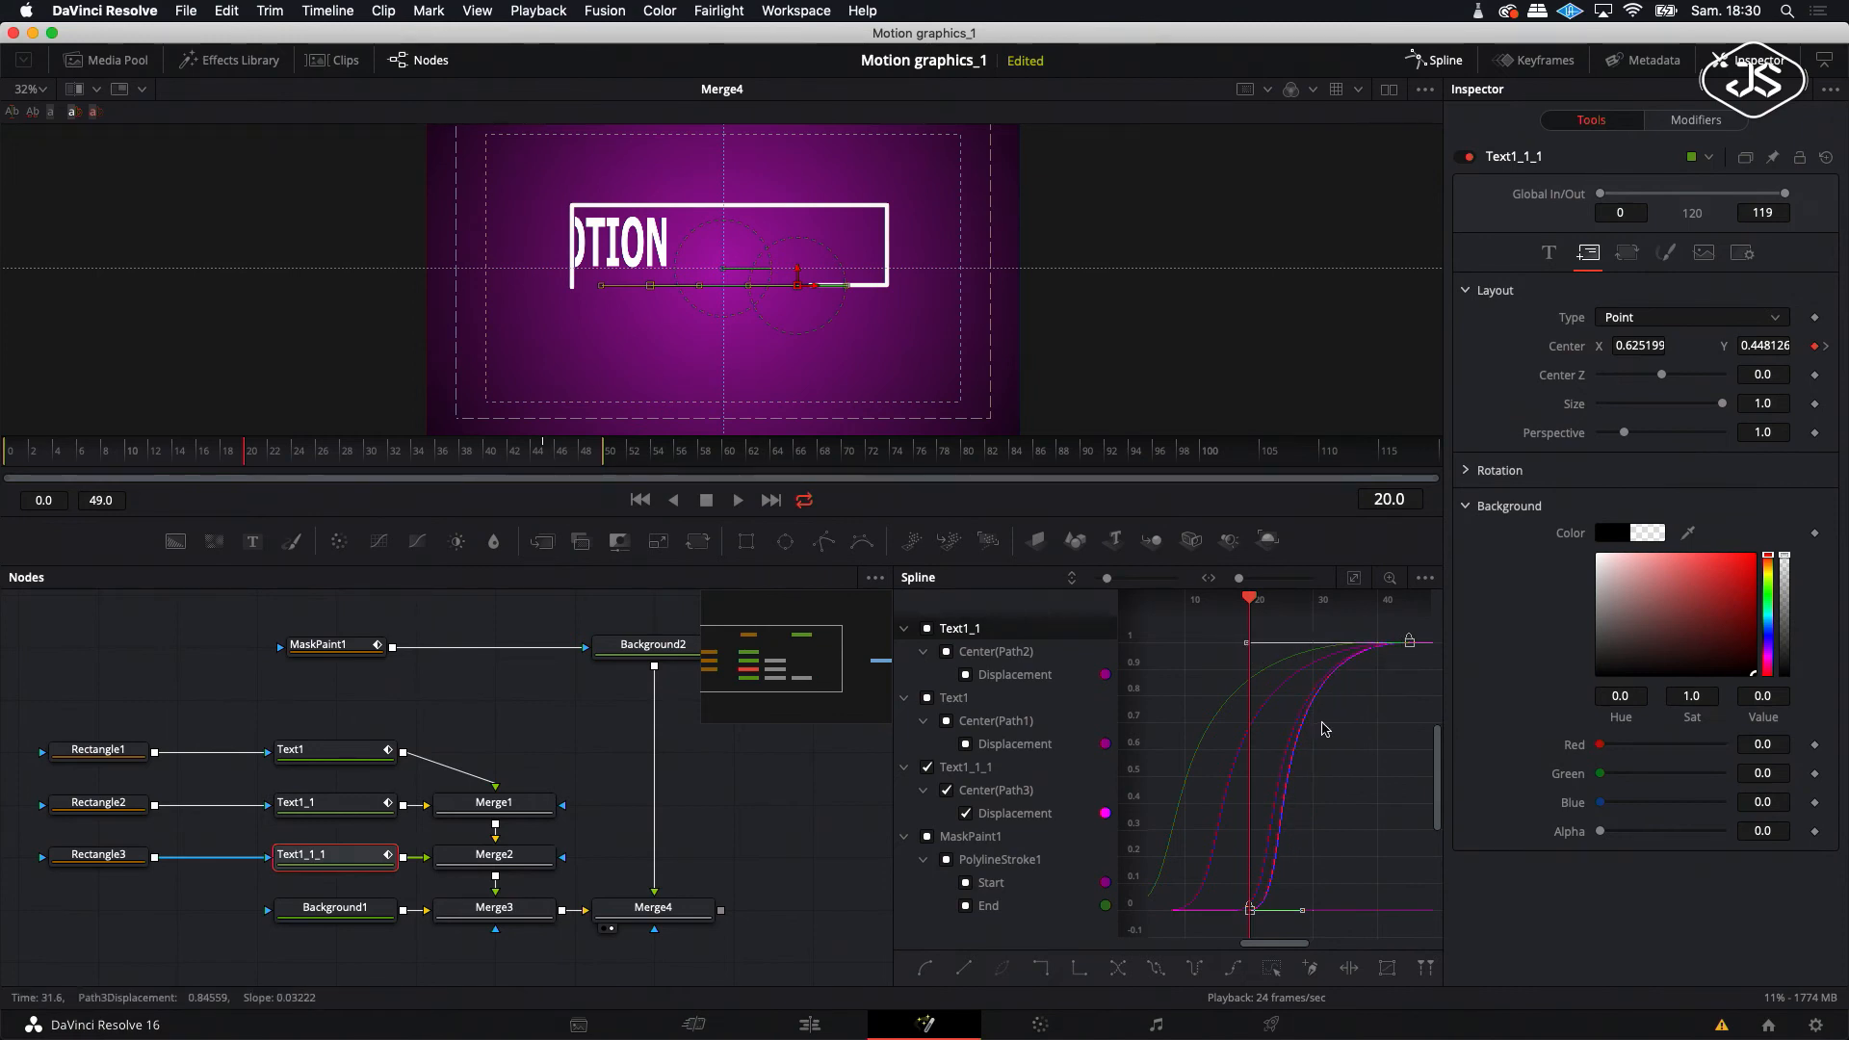
left_click(734, 501)
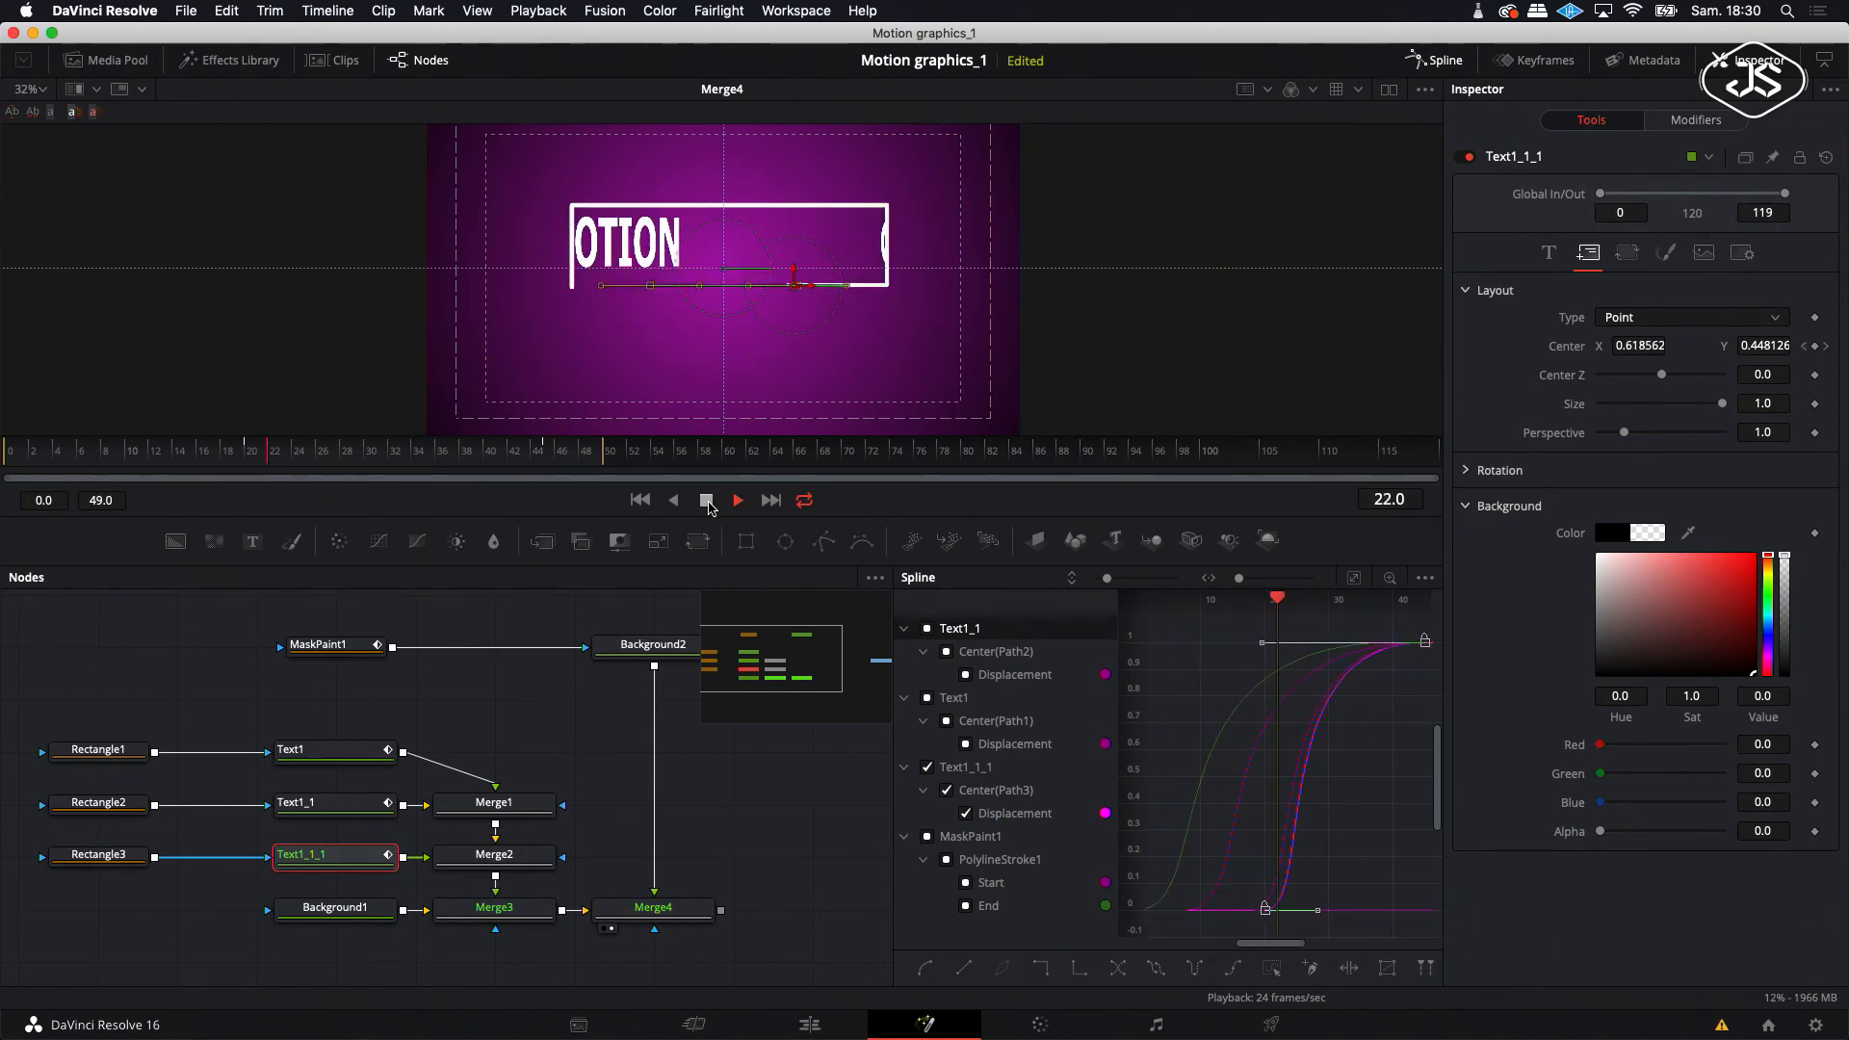
left_click(706, 500)
- Draw a straight horizontal polyline stroke in MaskPaint1 beneath DAVINCI RESOLVE, from the frame line's lower-left end to below the text's end
left_click(327, 645)
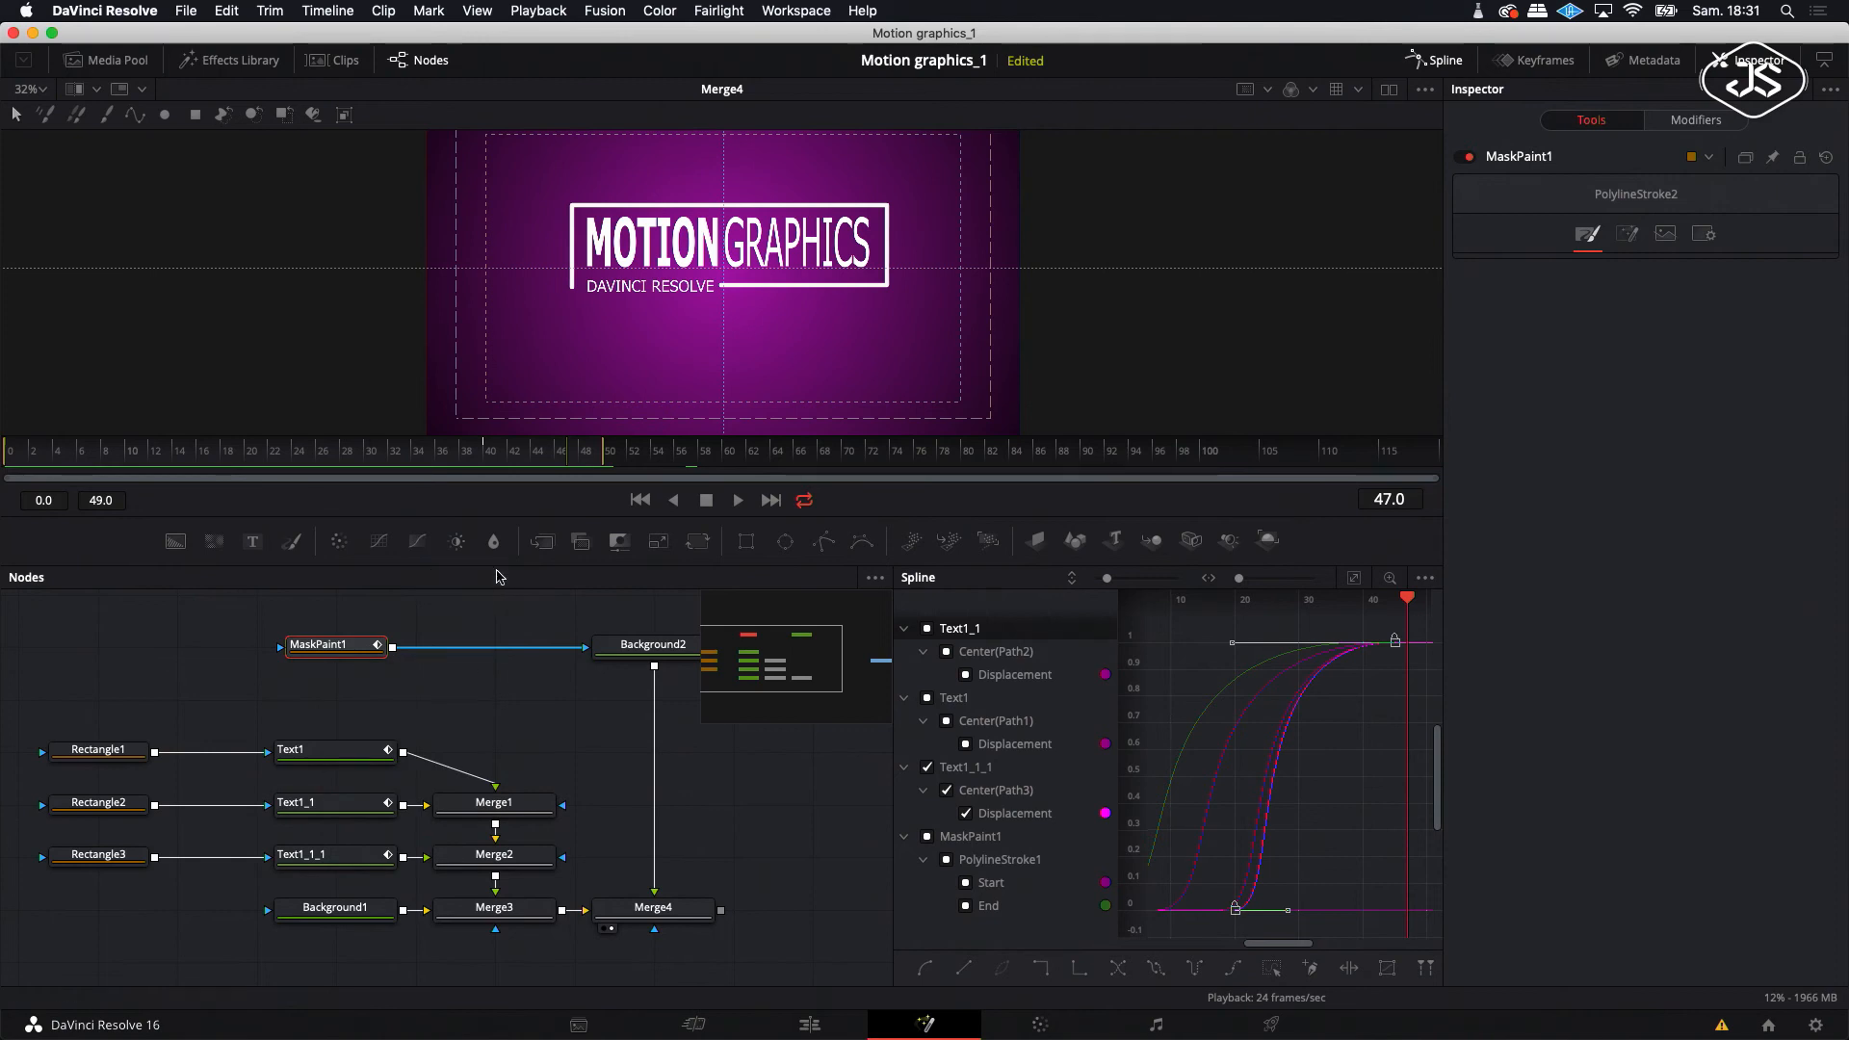
left_click(135, 117)
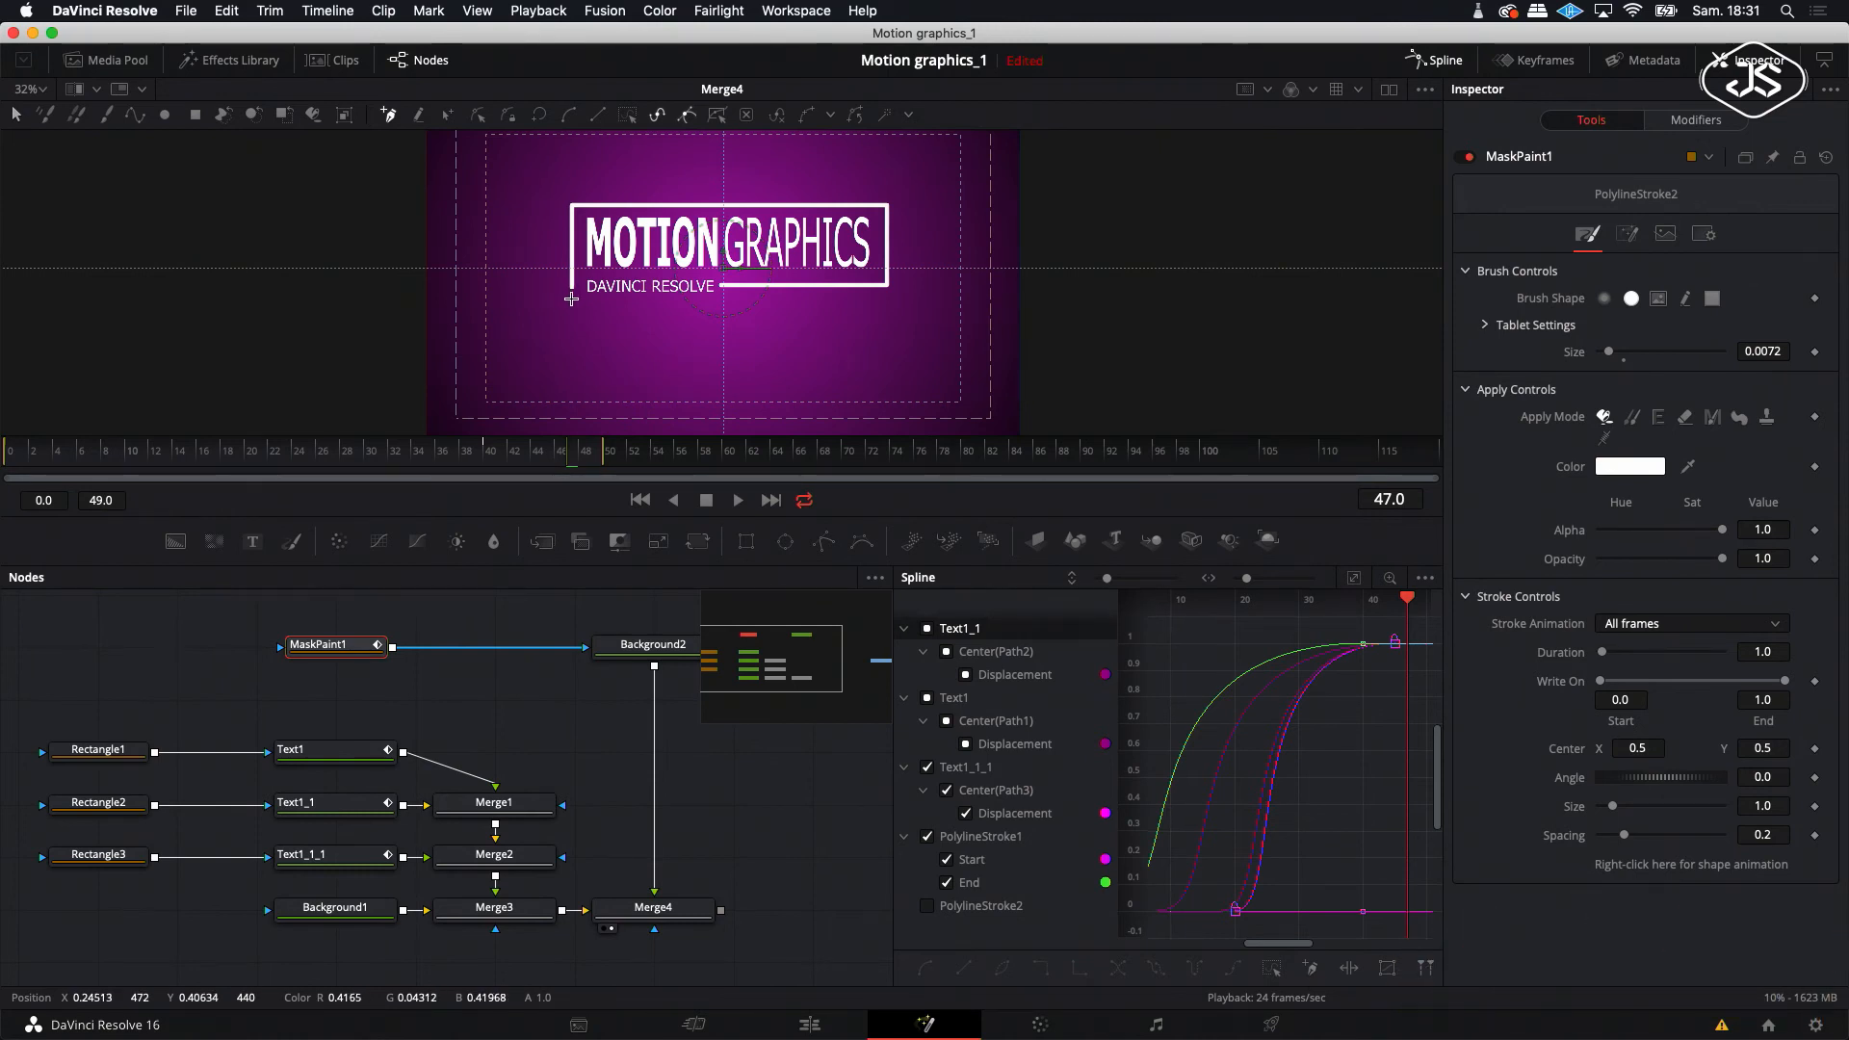
left_click_drag(571, 300, 632, 299)
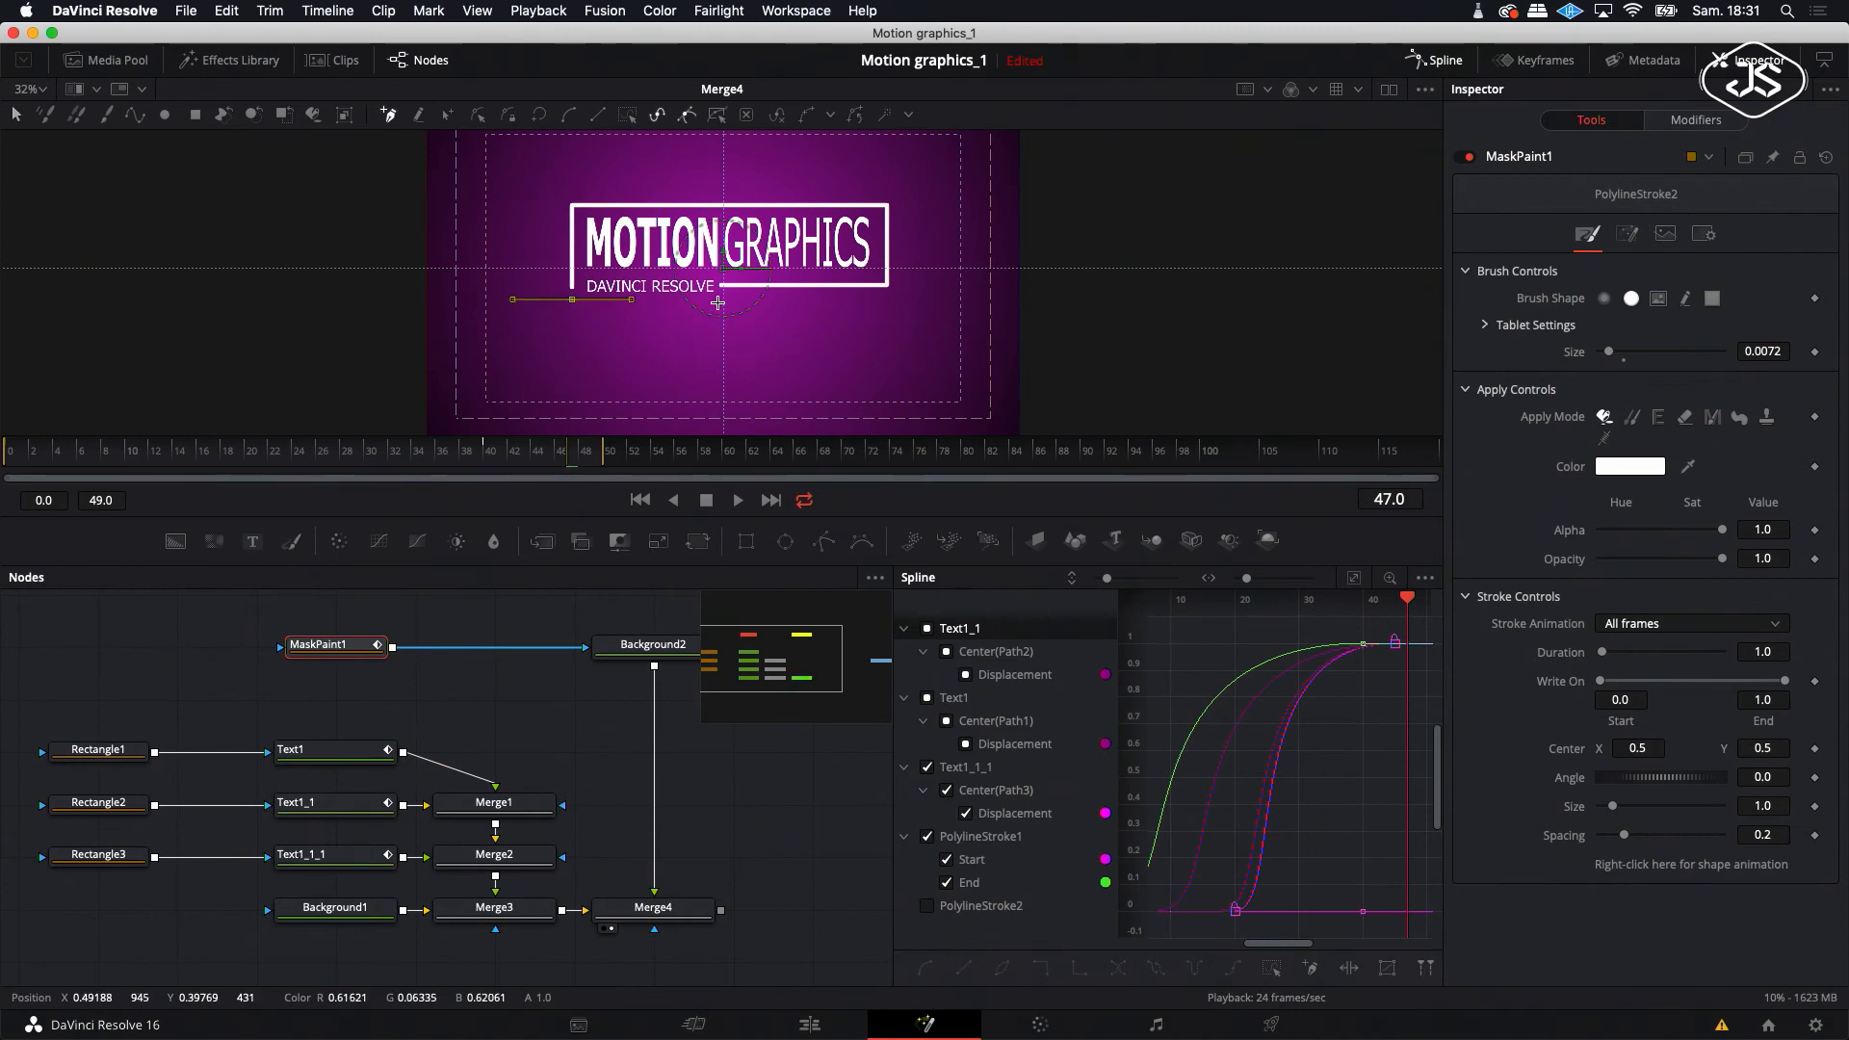
left_click(722, 300)
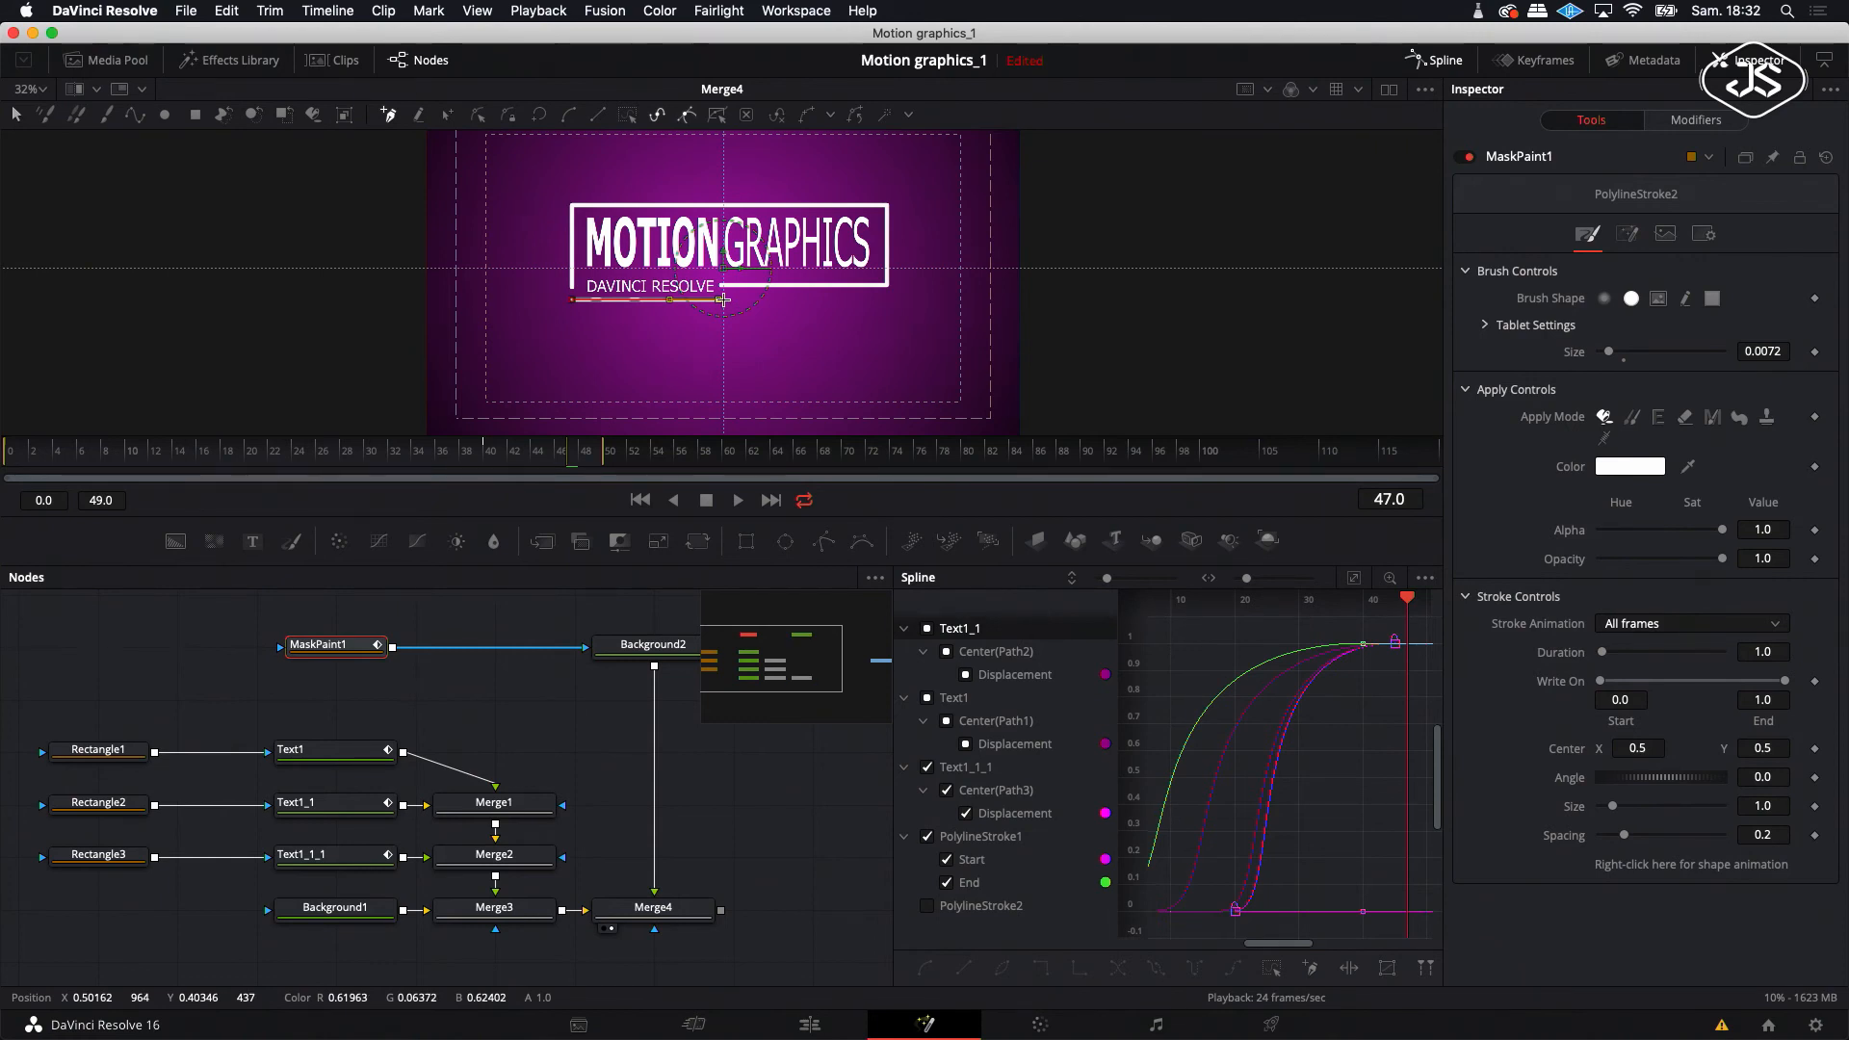
left_click(663, 915)
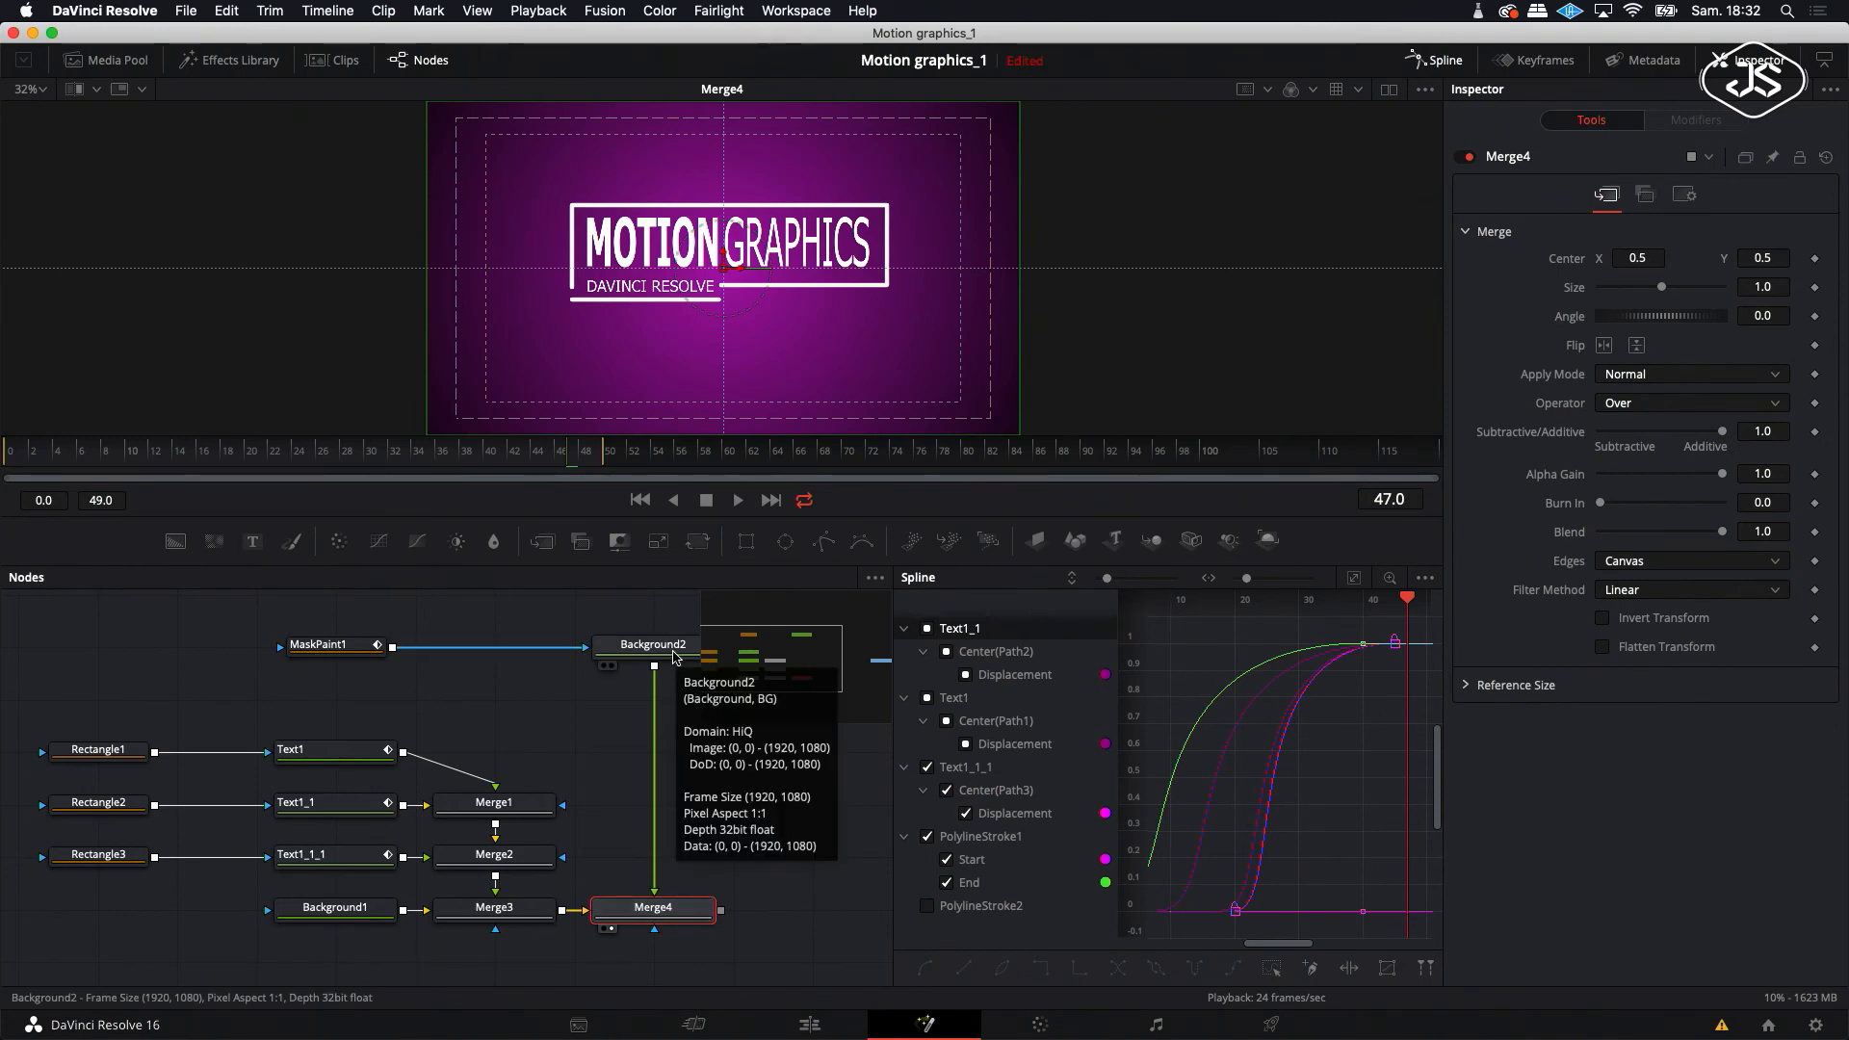
- Set PolylineStroke2's Write On End to 0.0 and keyframe its Write On at frame 10
left_click_drag(1407, 599, 1236, 642)
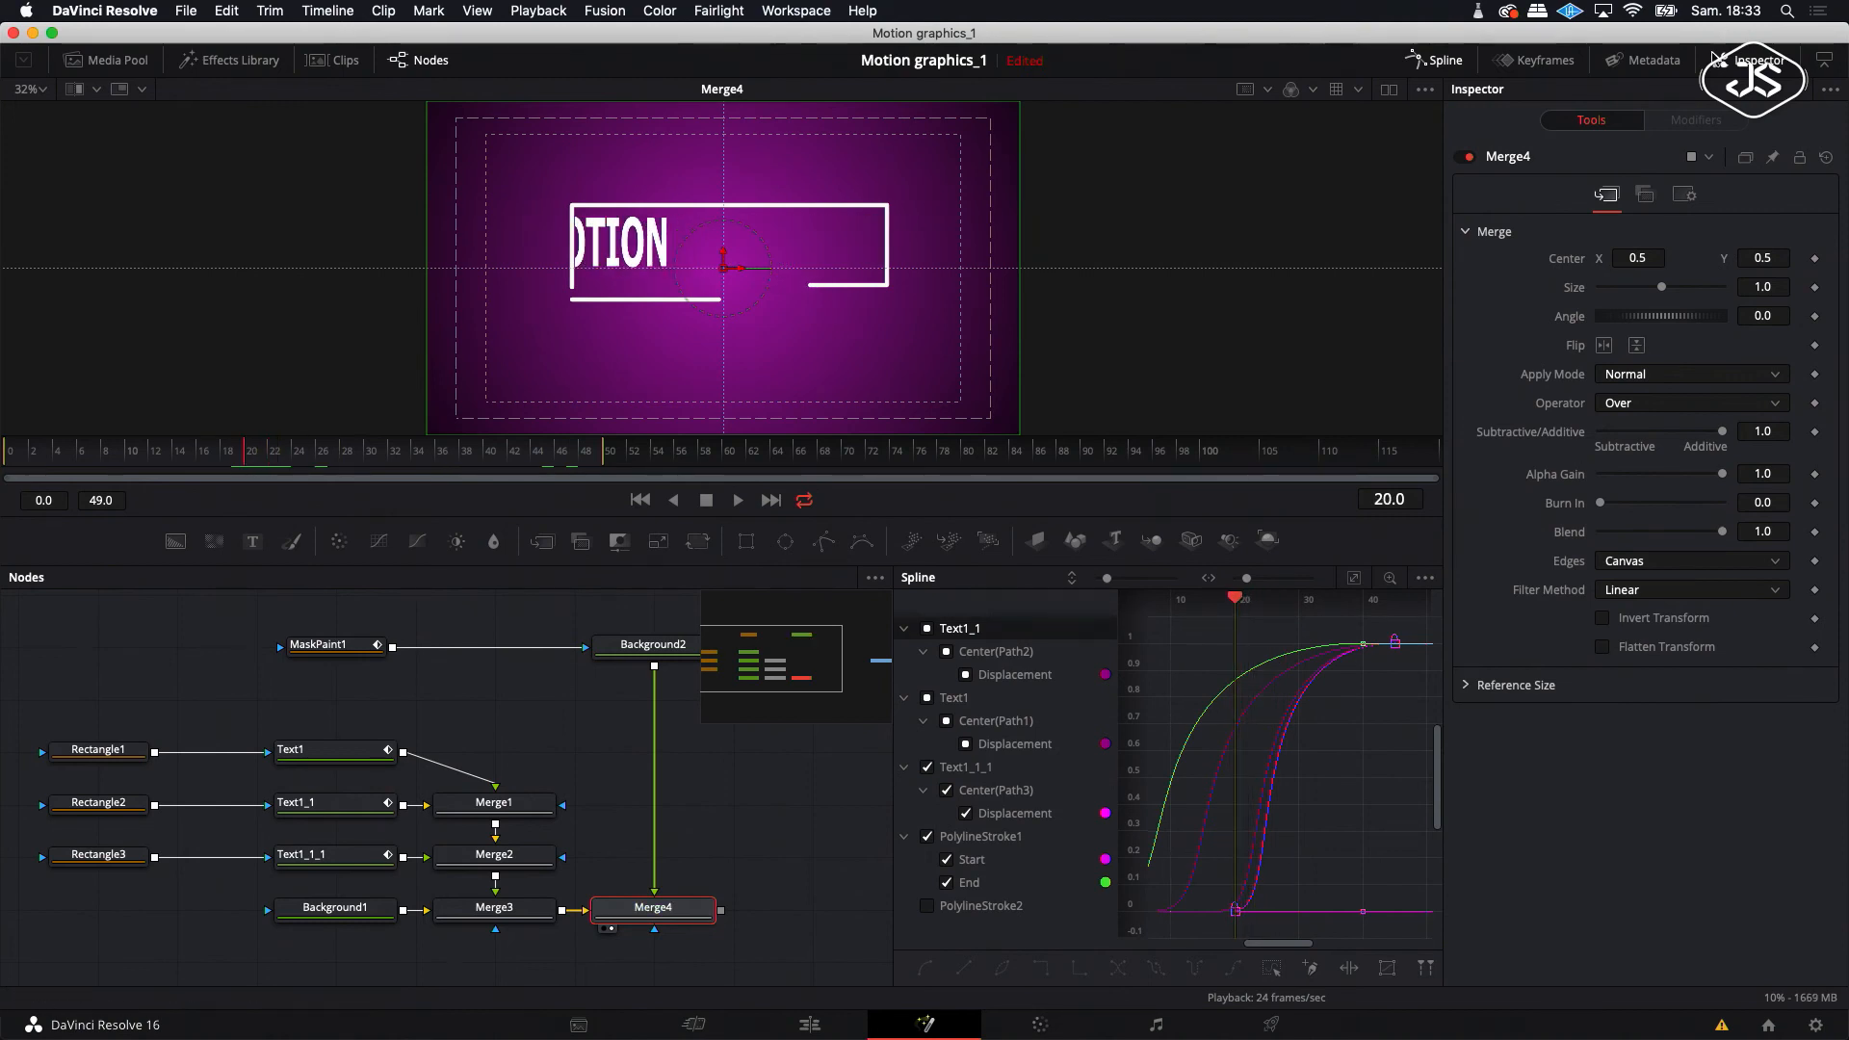
left_click(328, 644)
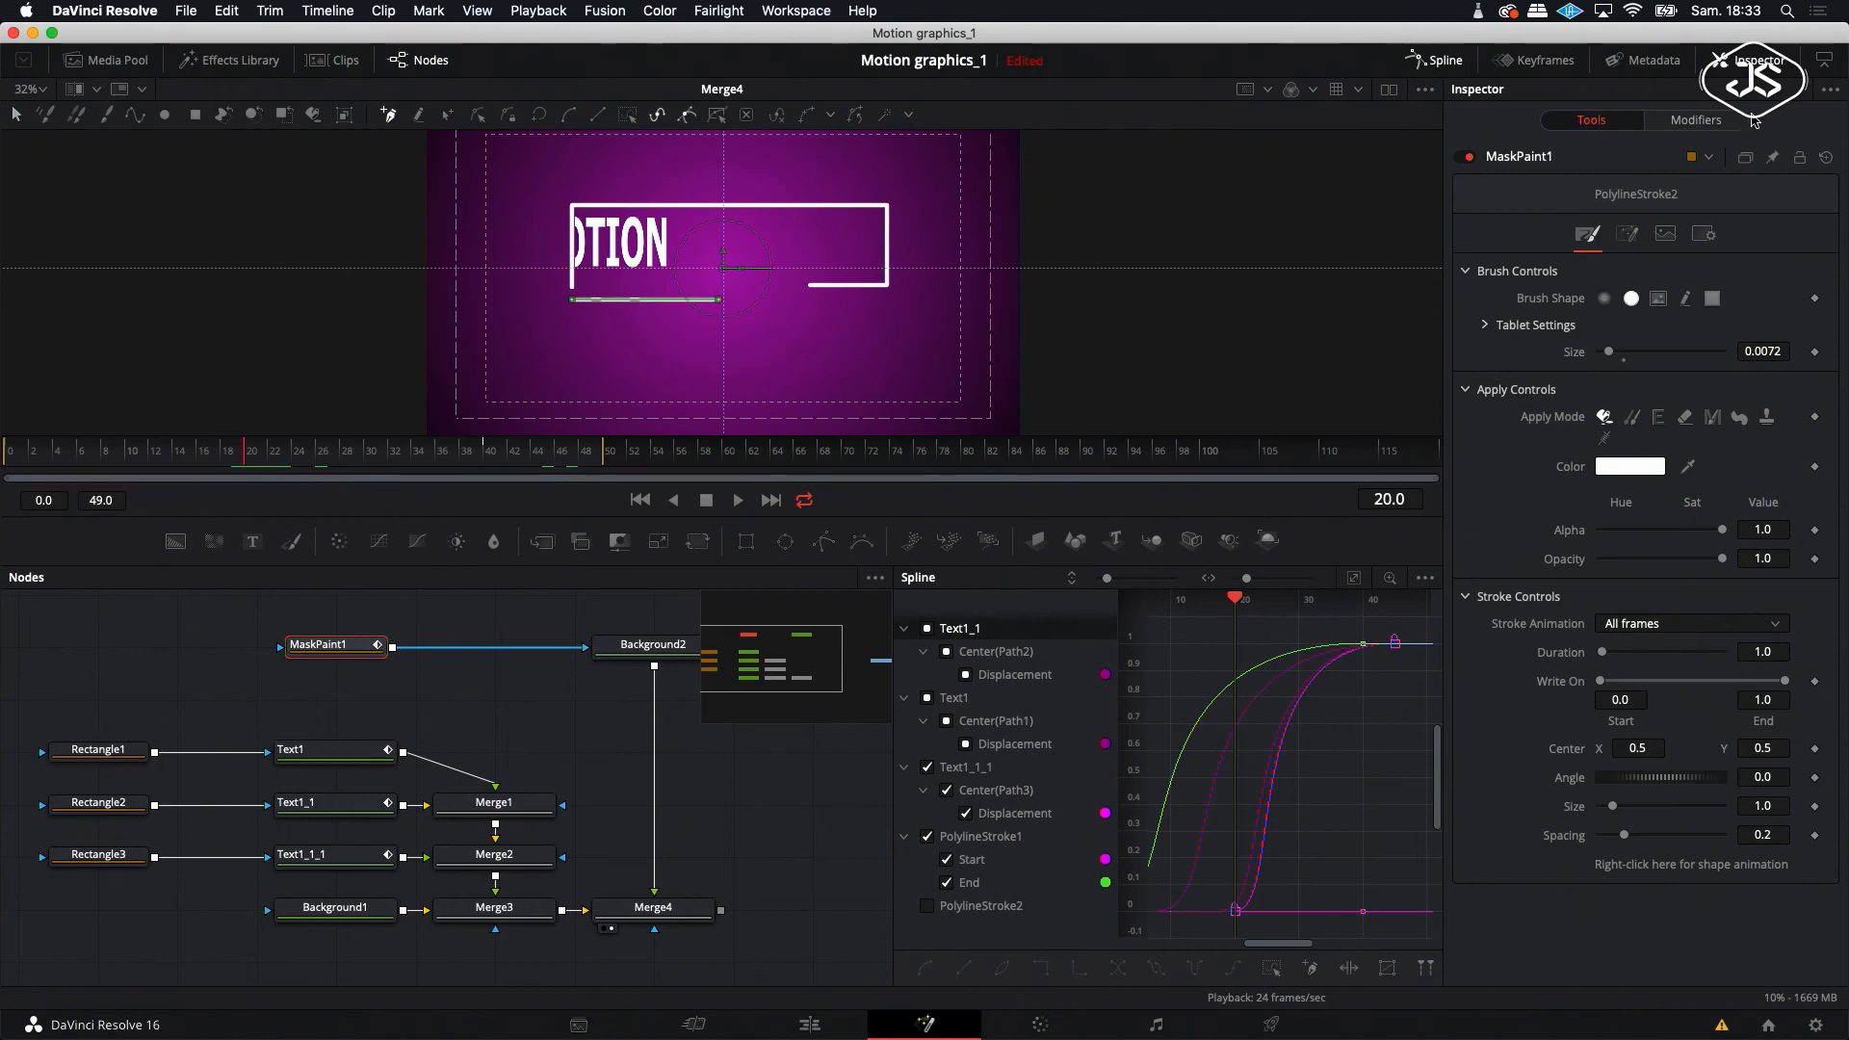
left_click(1695, 119)
left_click_drag(1784, 676, 1598, 681)
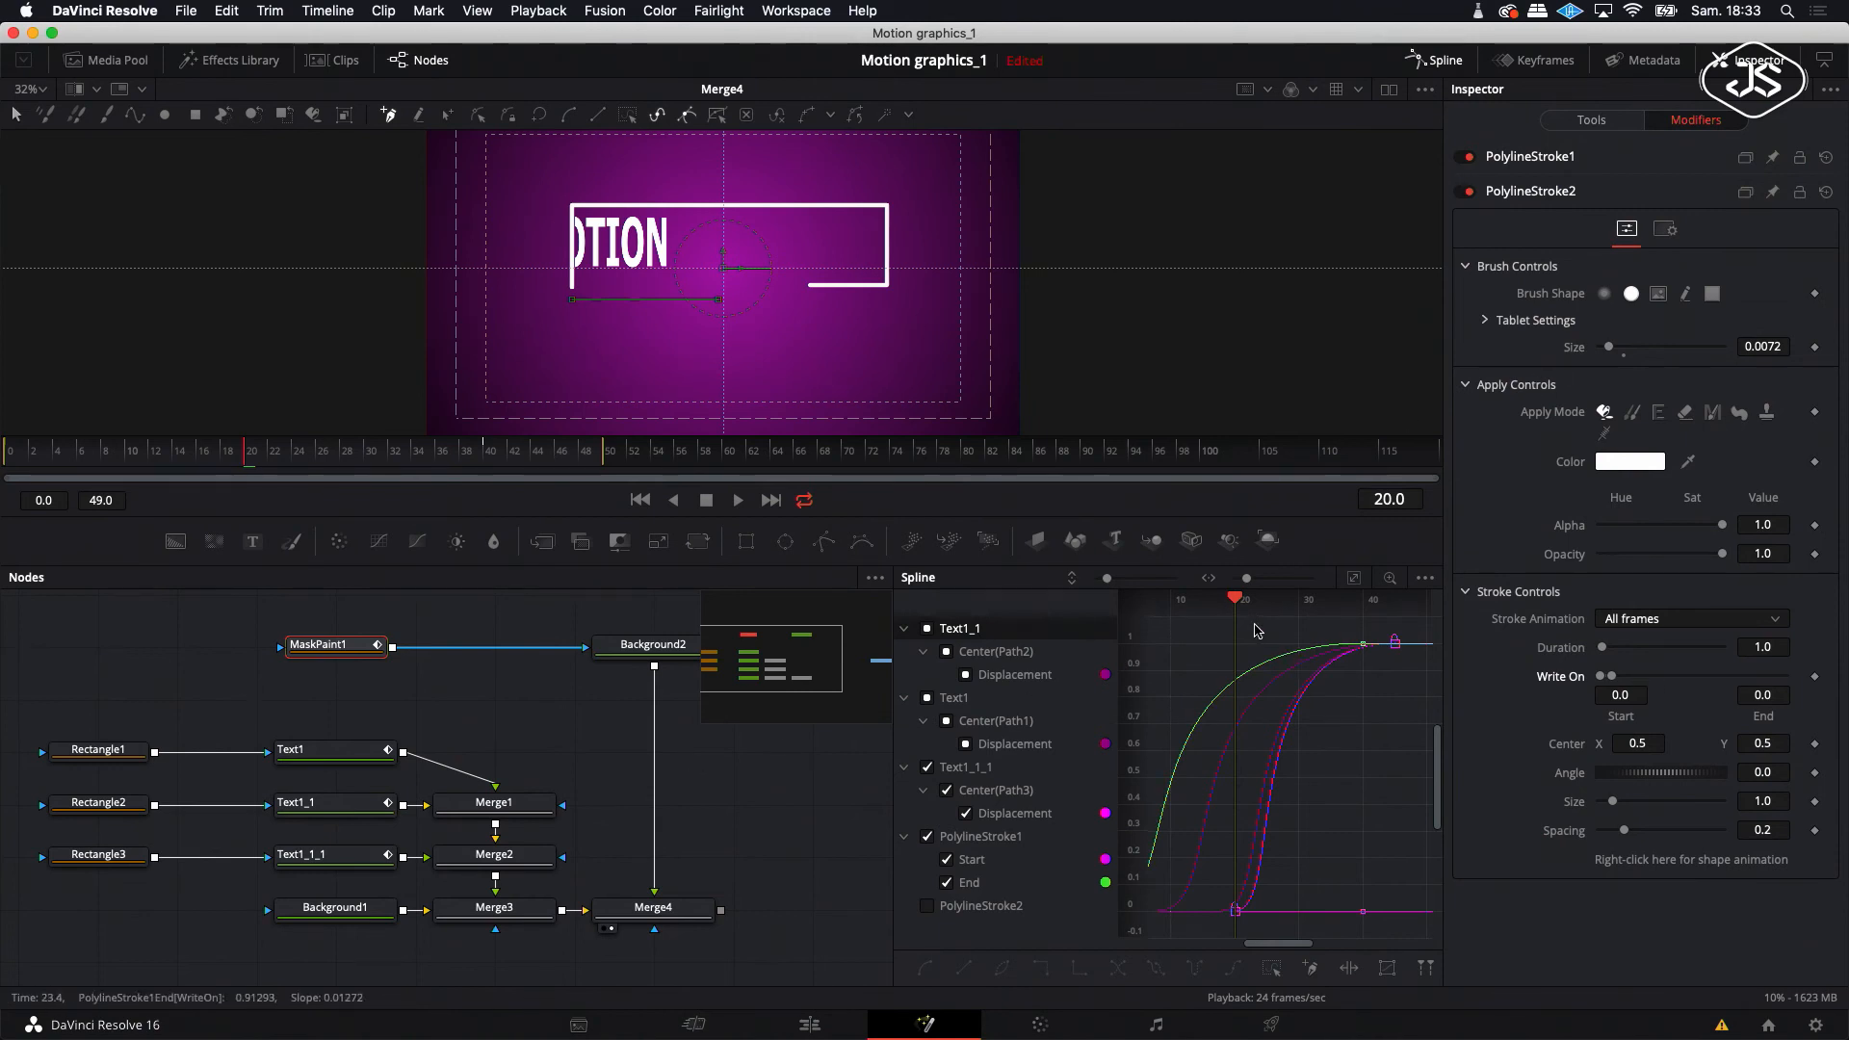
mouse_move(1231, 604)
left_mouse_down()
mouse_move(1169, 604)
mouse_move(1236, 616)
left_mouse_up()
scroll(1241, 646, "left", 3)
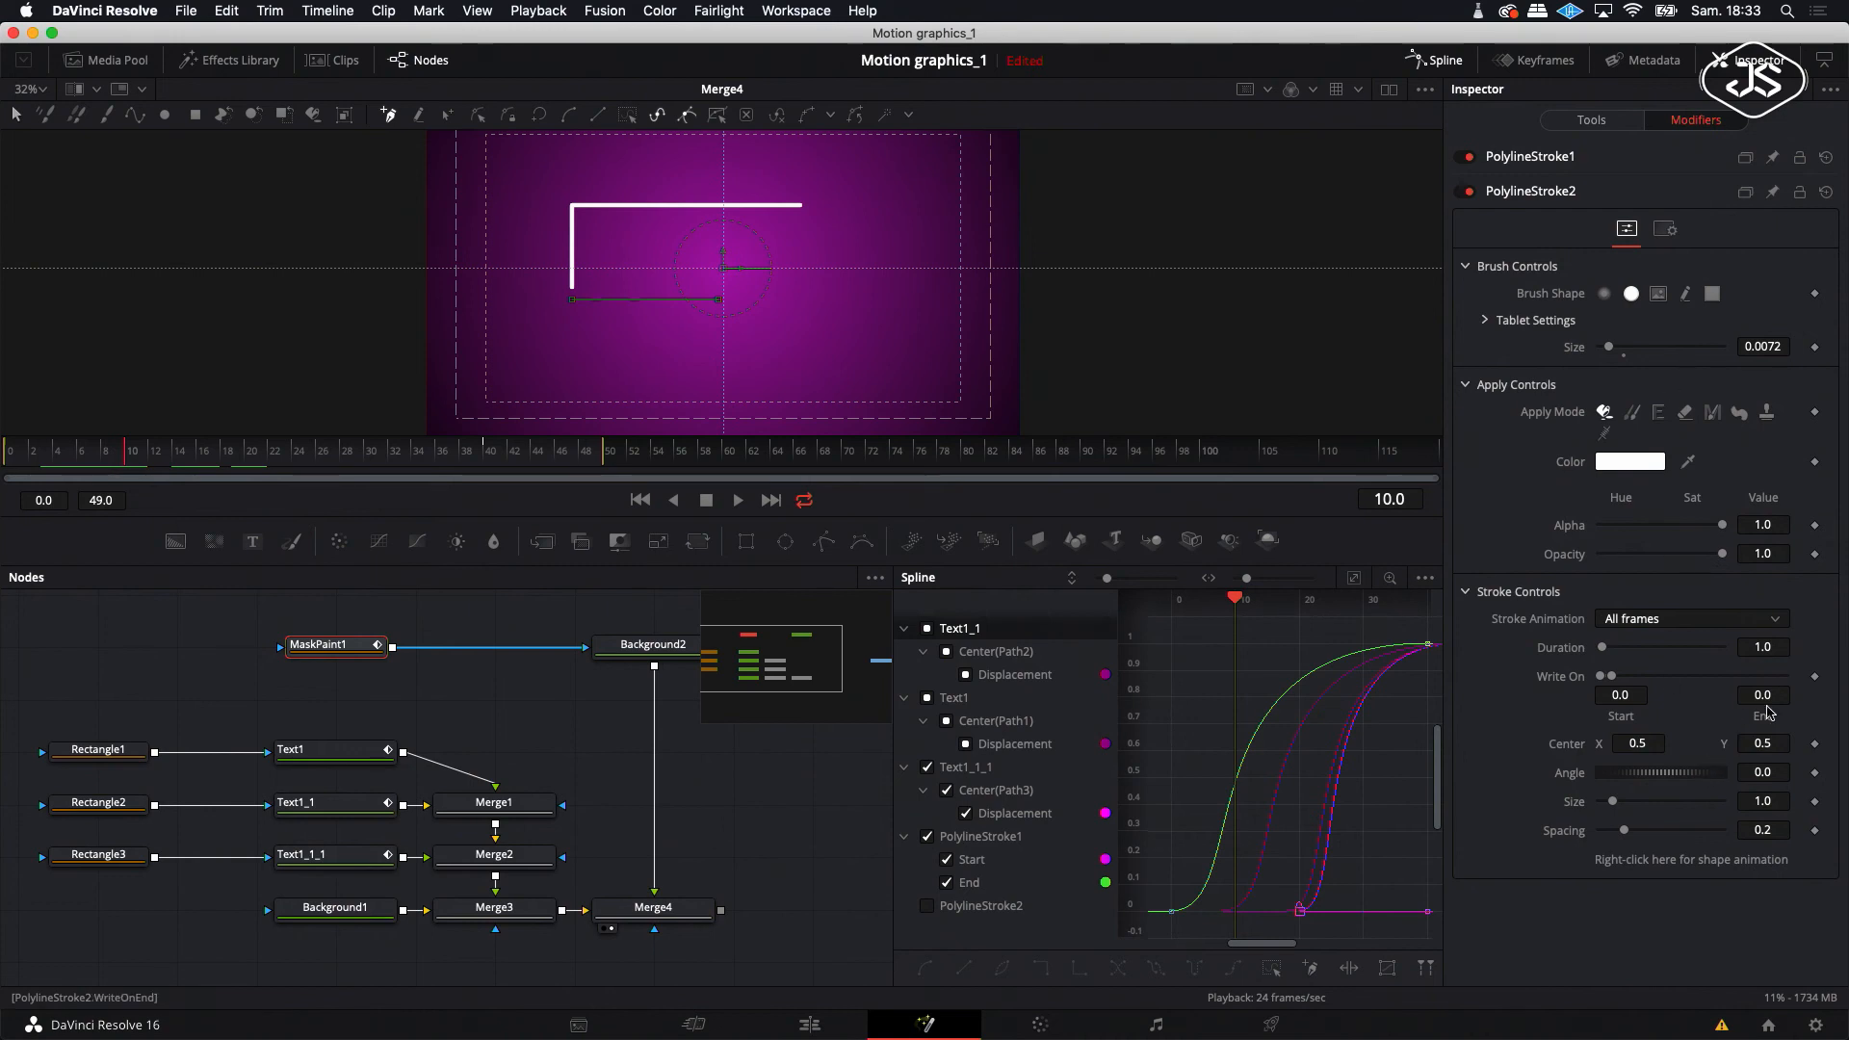
left_click(1814, 677)
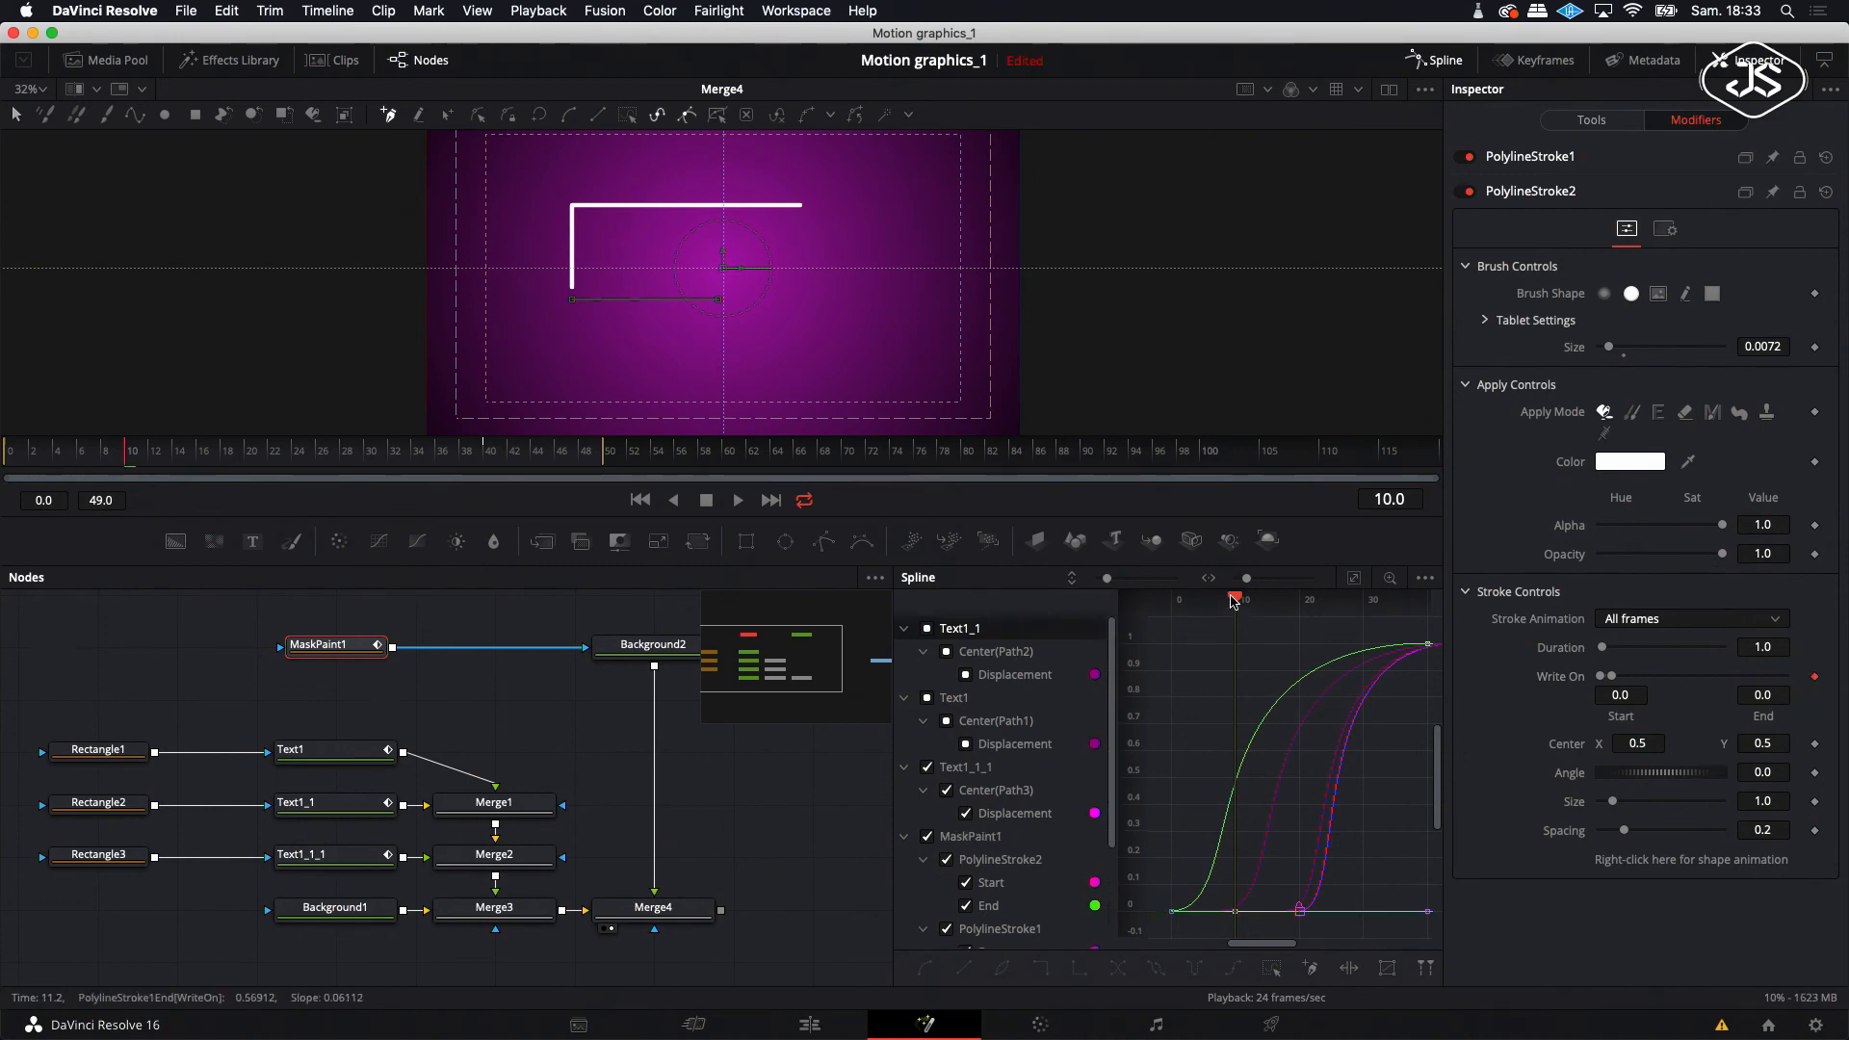
- At frame 40, set PolylineStroke2's Write On End and Start both to 1.0
left_click_drag(1267, 603, 1333, 604)
scroll(1390, 627, "right", 3)
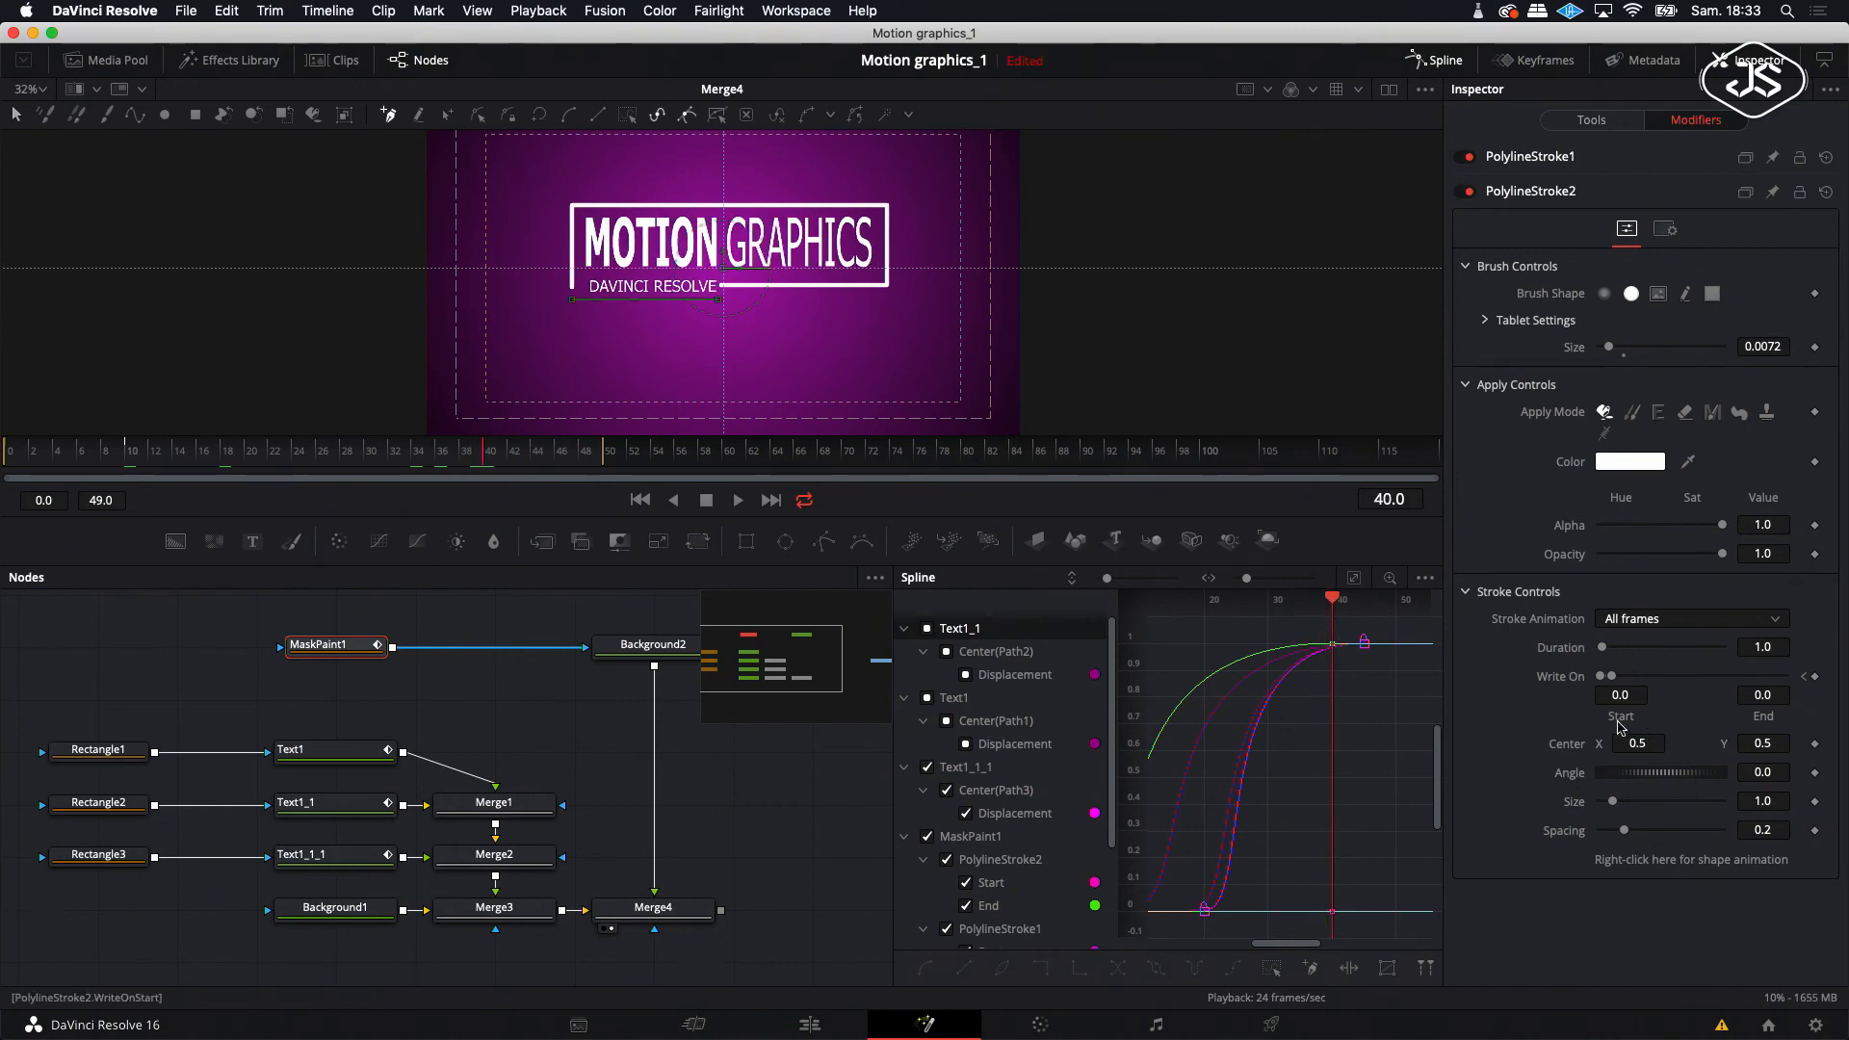
left_click_drag(1612, 676, 1784, 678)
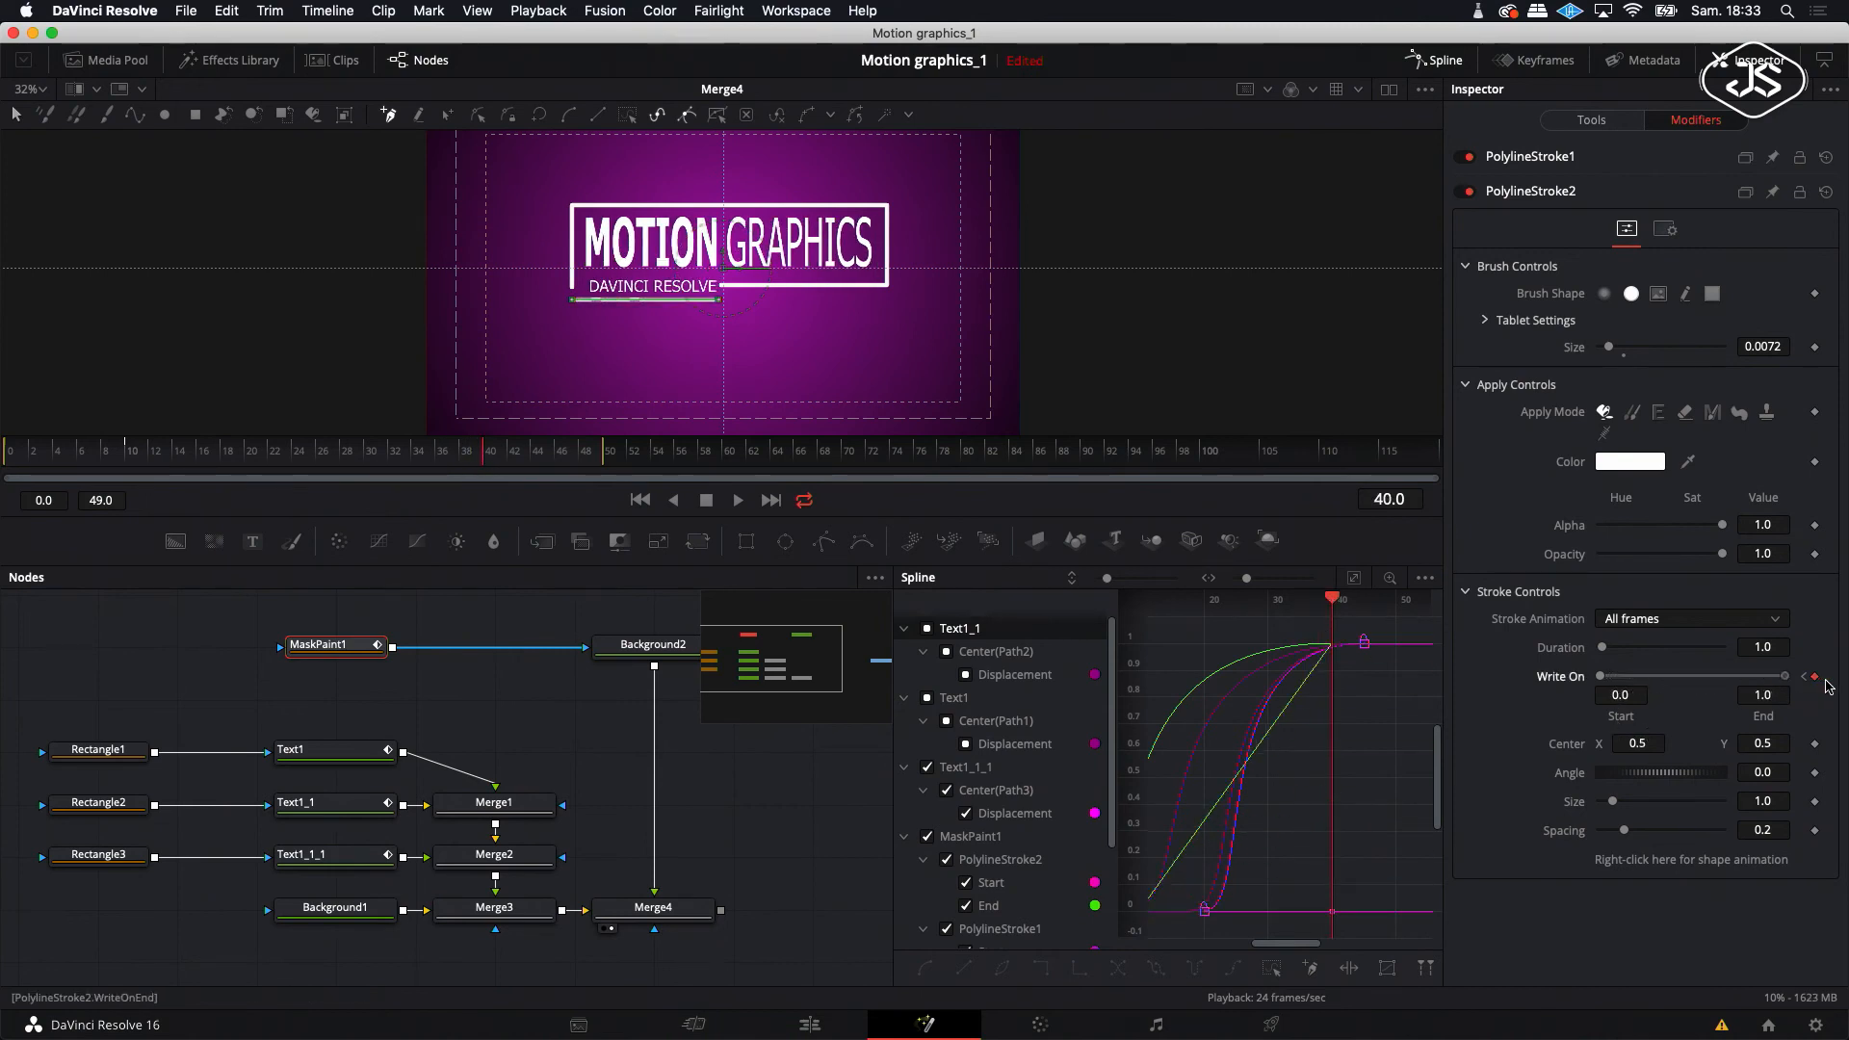
left_click_drag(1600, 678, 1786, 685)
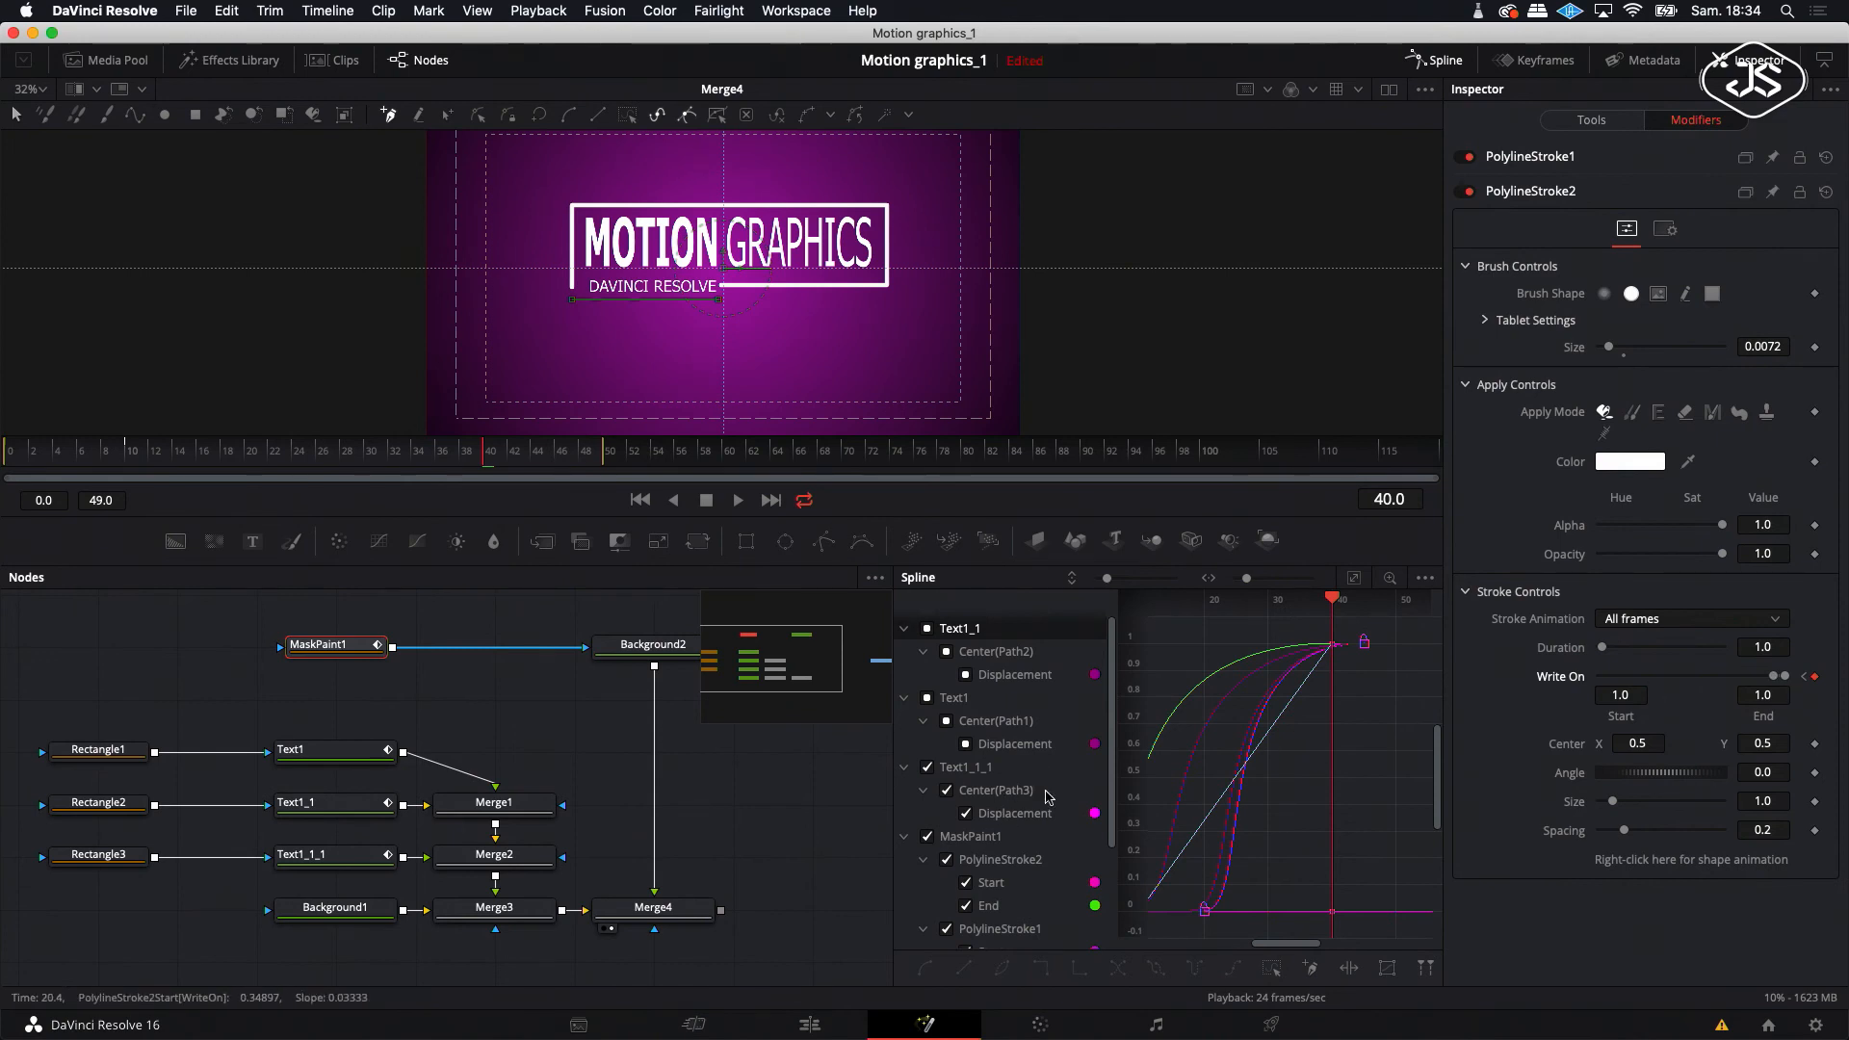
- Hide the Text1_1_1 and PolylineStroke1 curves and smooth PolylineStroke2's Start and End keyframes
left_click(927, 769)
scroll(942, 844, "down", 2)
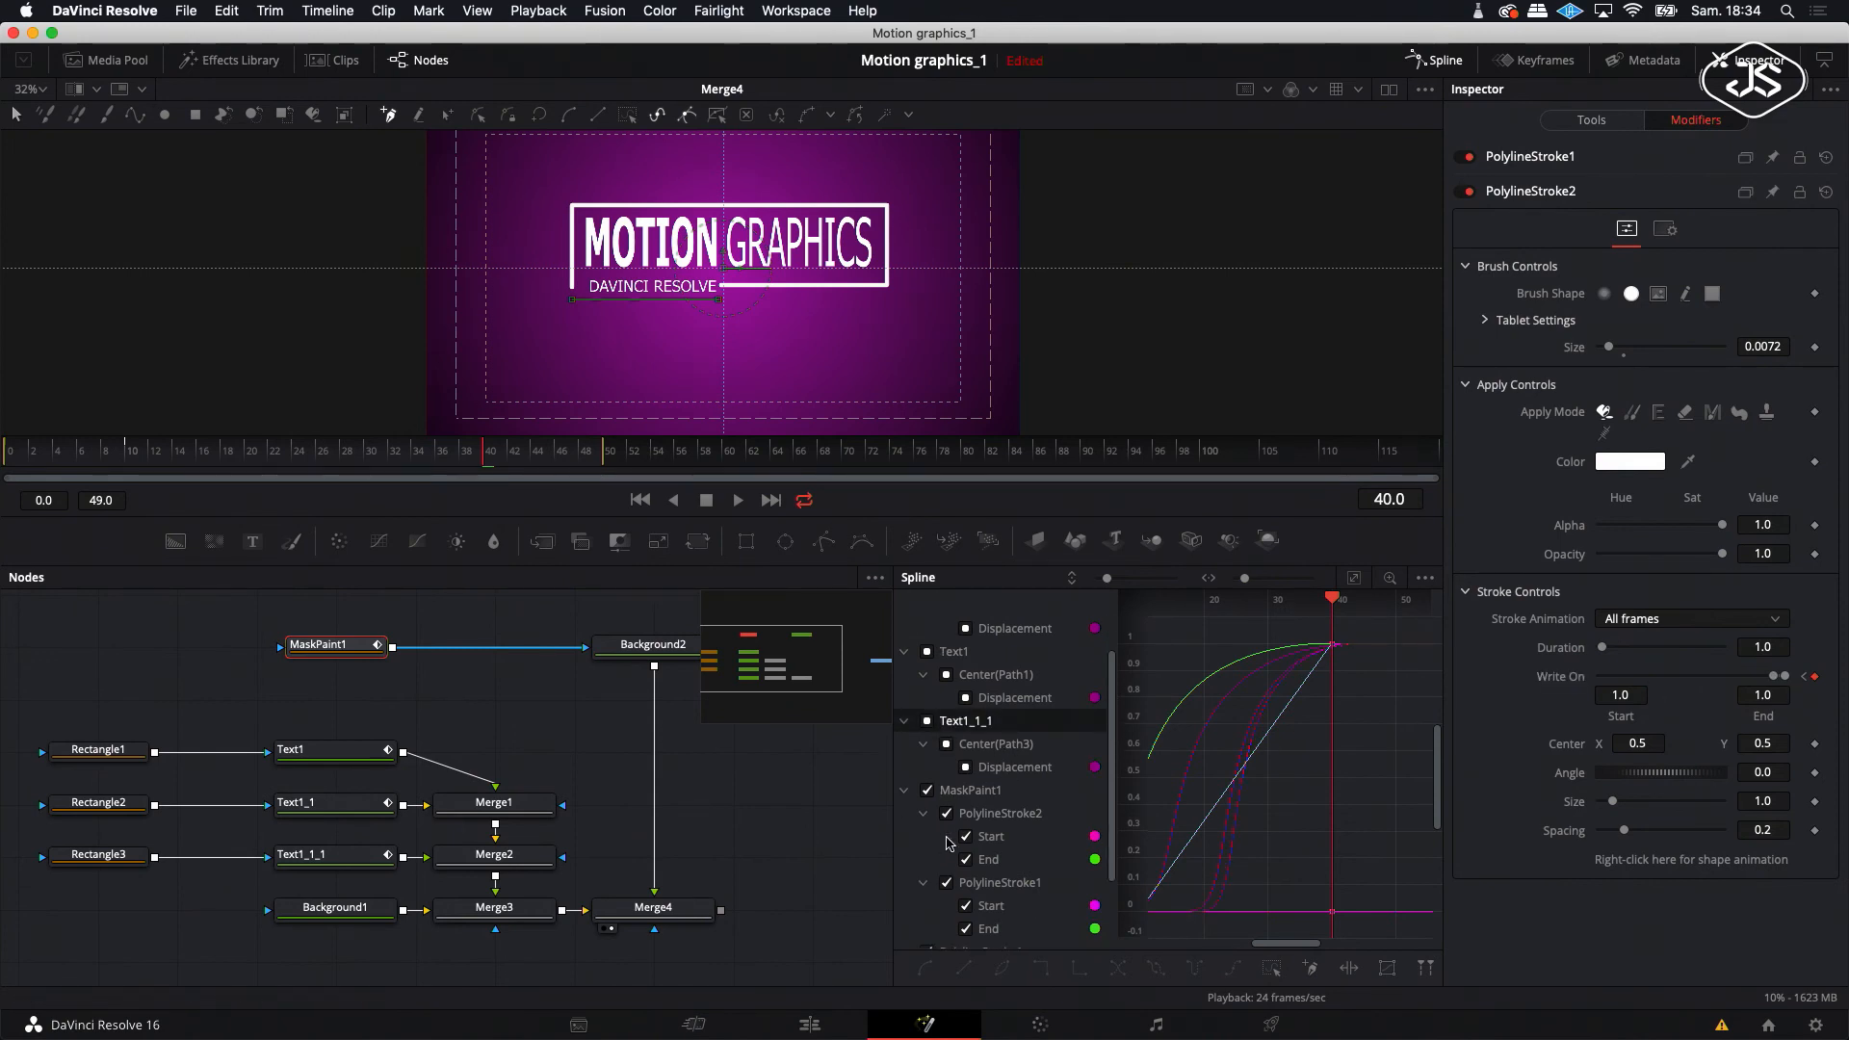
scroll(949, 844, "down", 2)
left_click(947, 837)
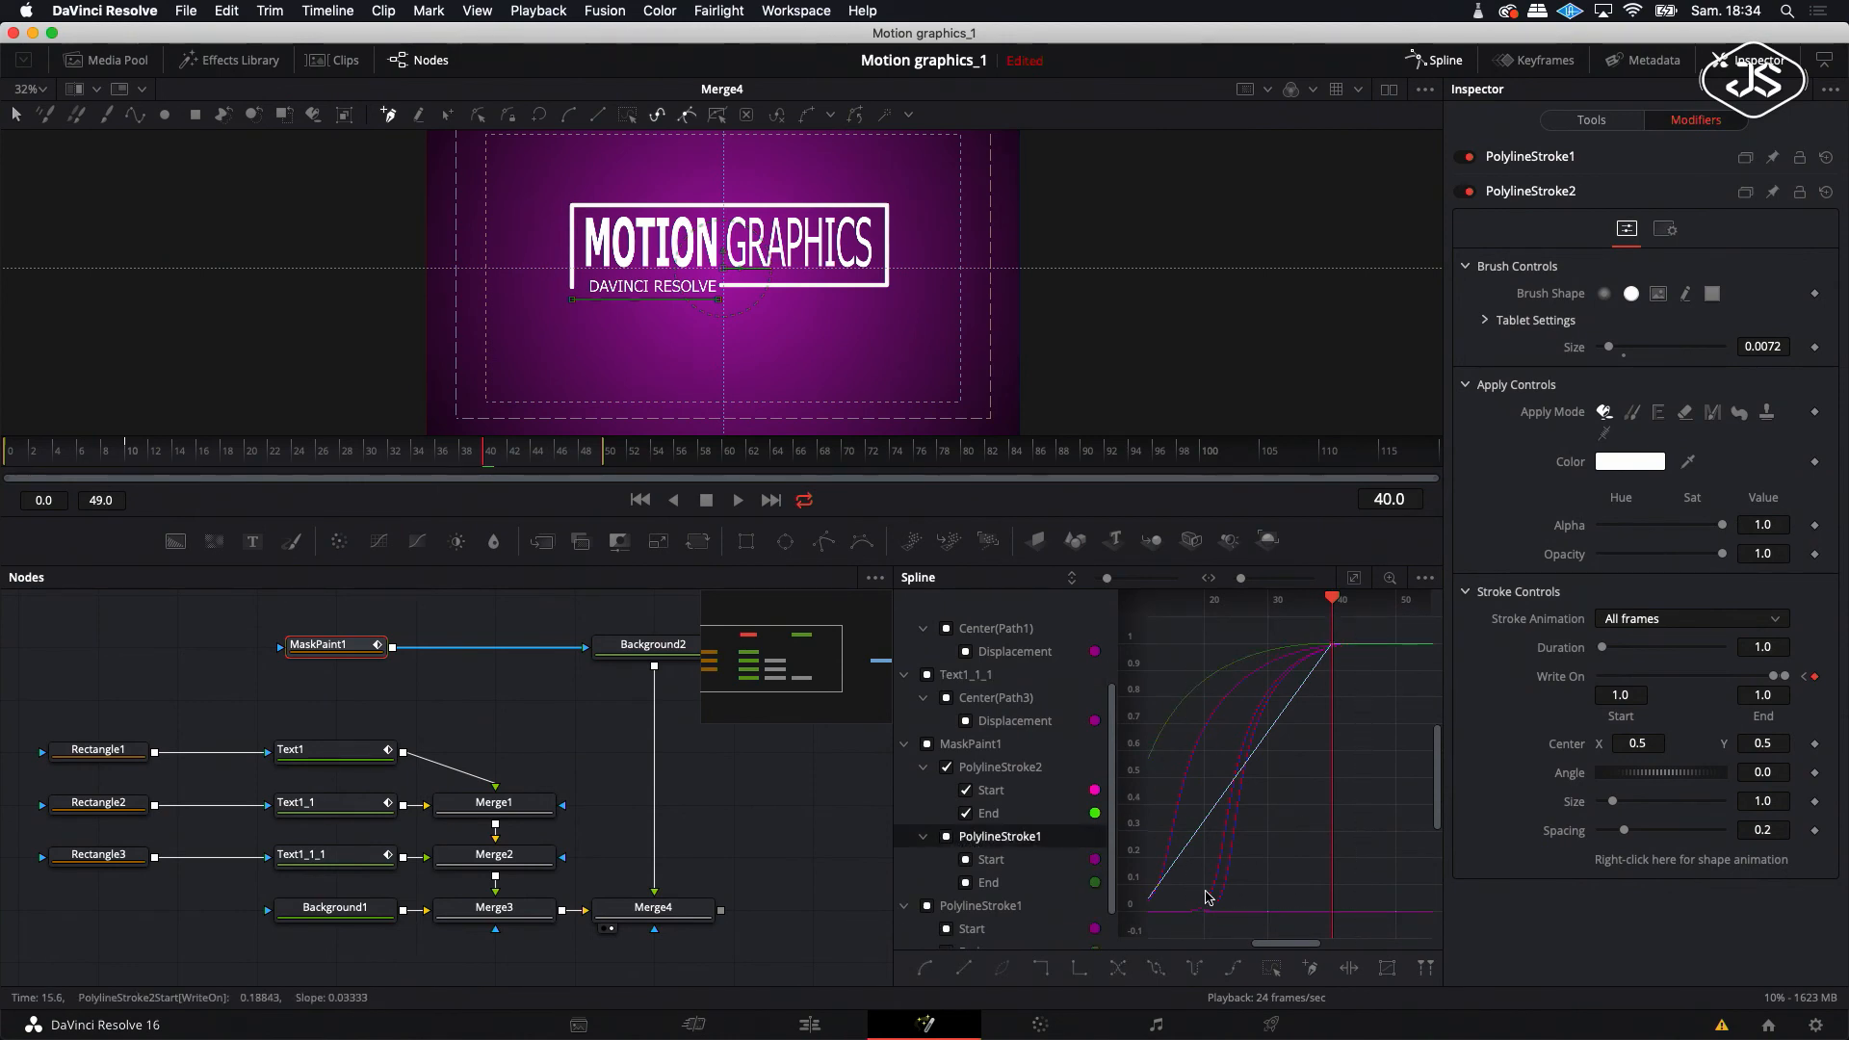
left_click(1354, 579)
left_click_drag(1420, 627, 1202, 916)
key("s")
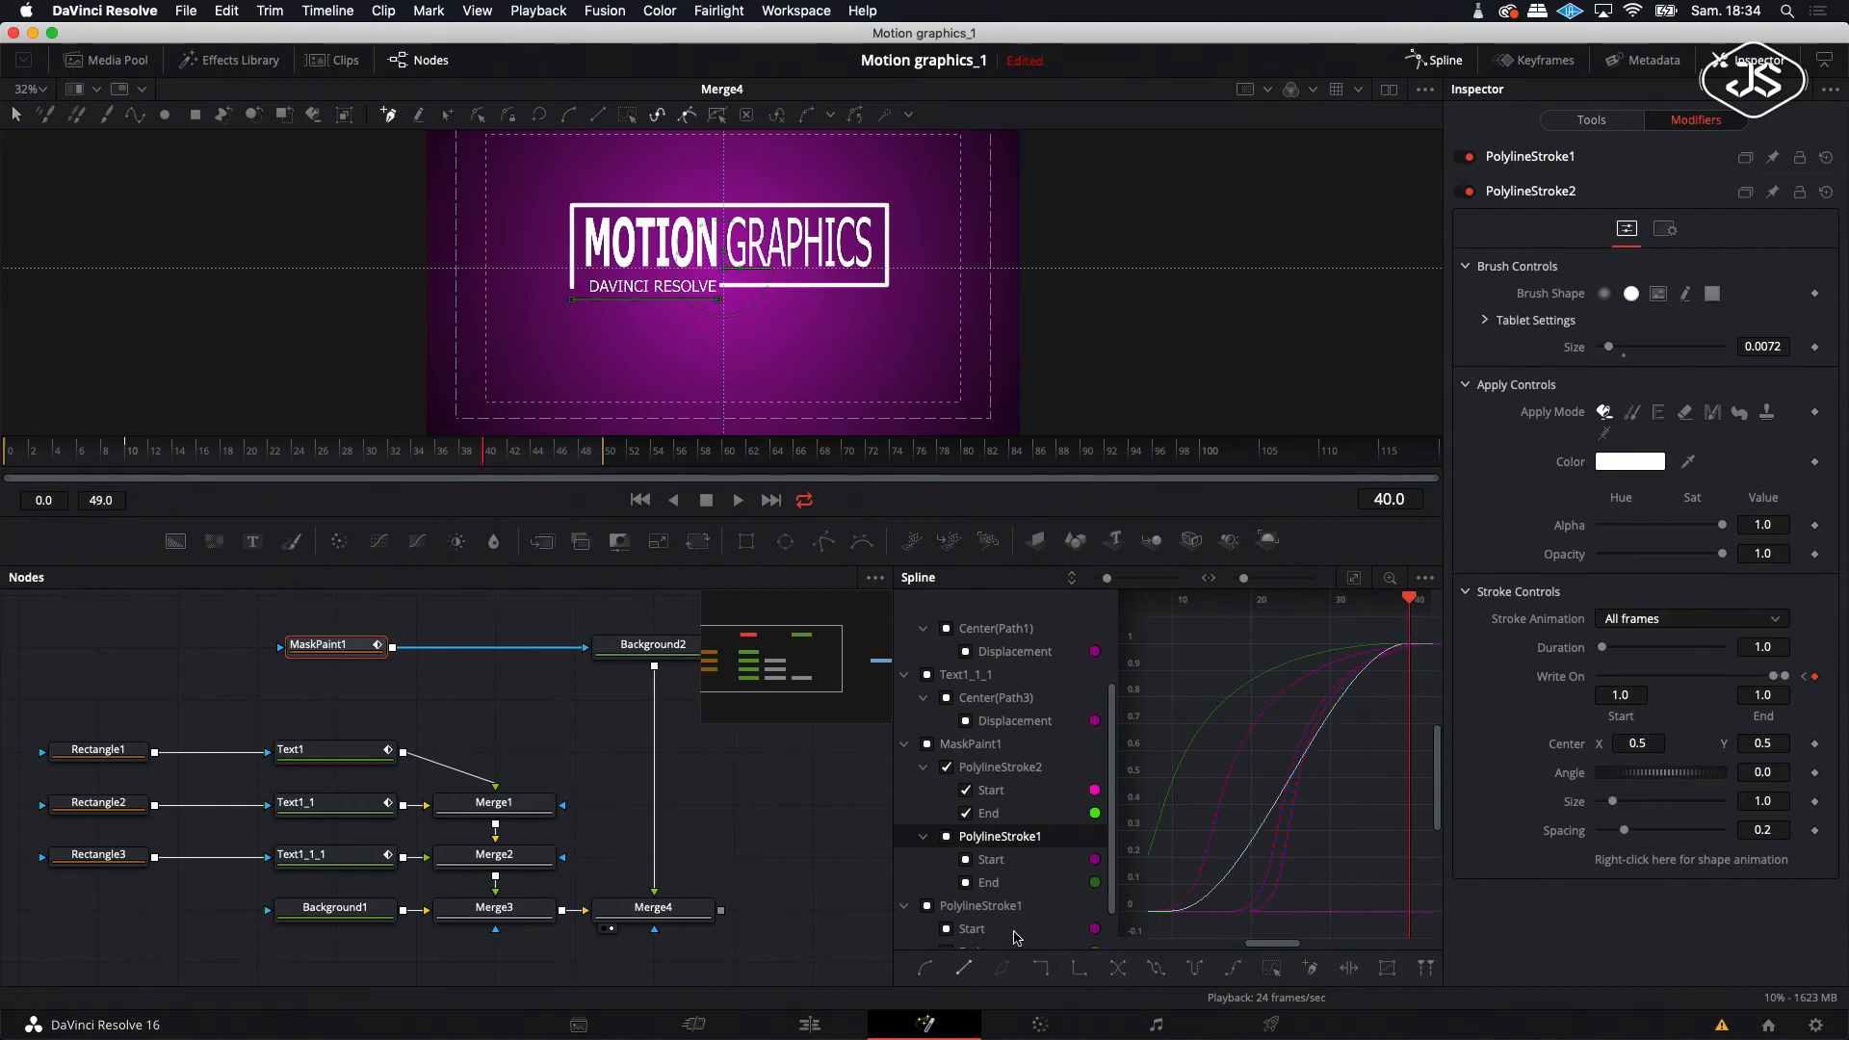
- Isolate PolylineStroke2's End and Start curves in turn, extending each frame 40 keyframe's handle back to about frame 10
left_click_drag(1402, 607, 1173, 652)
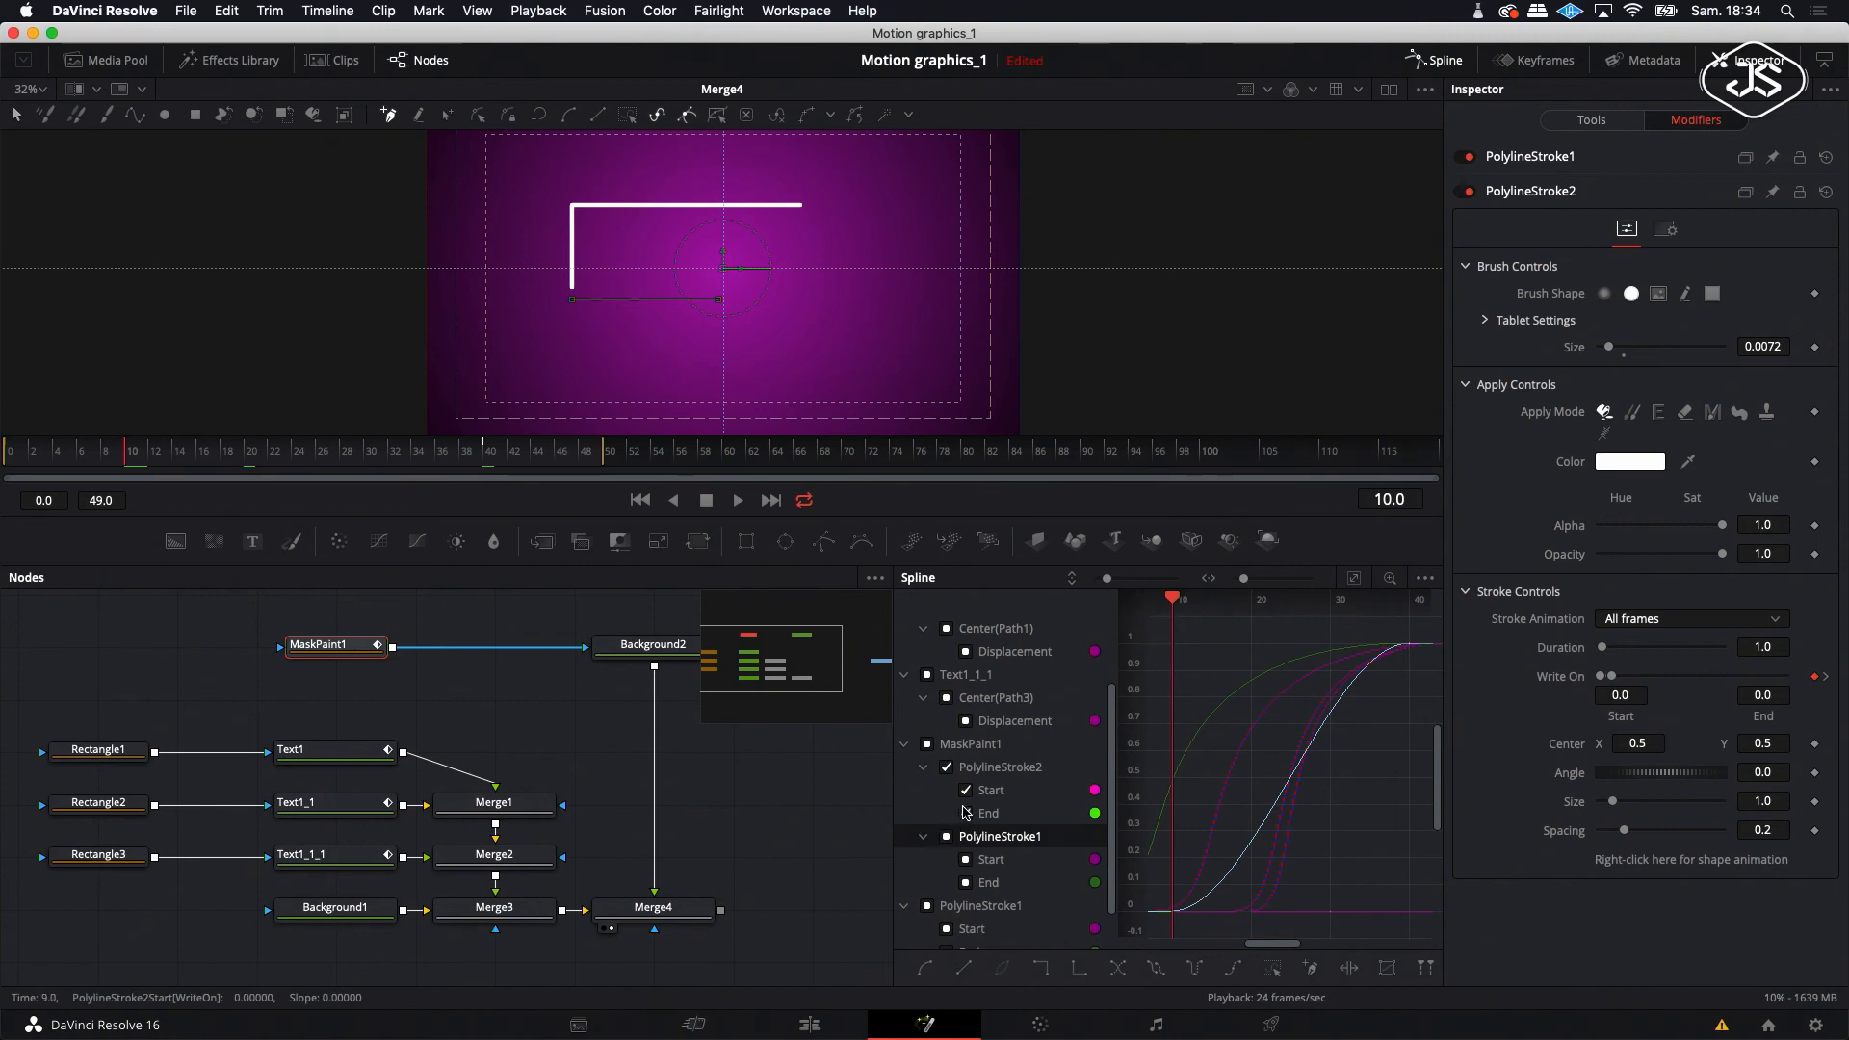
scroll(968, 792, "down", 1)
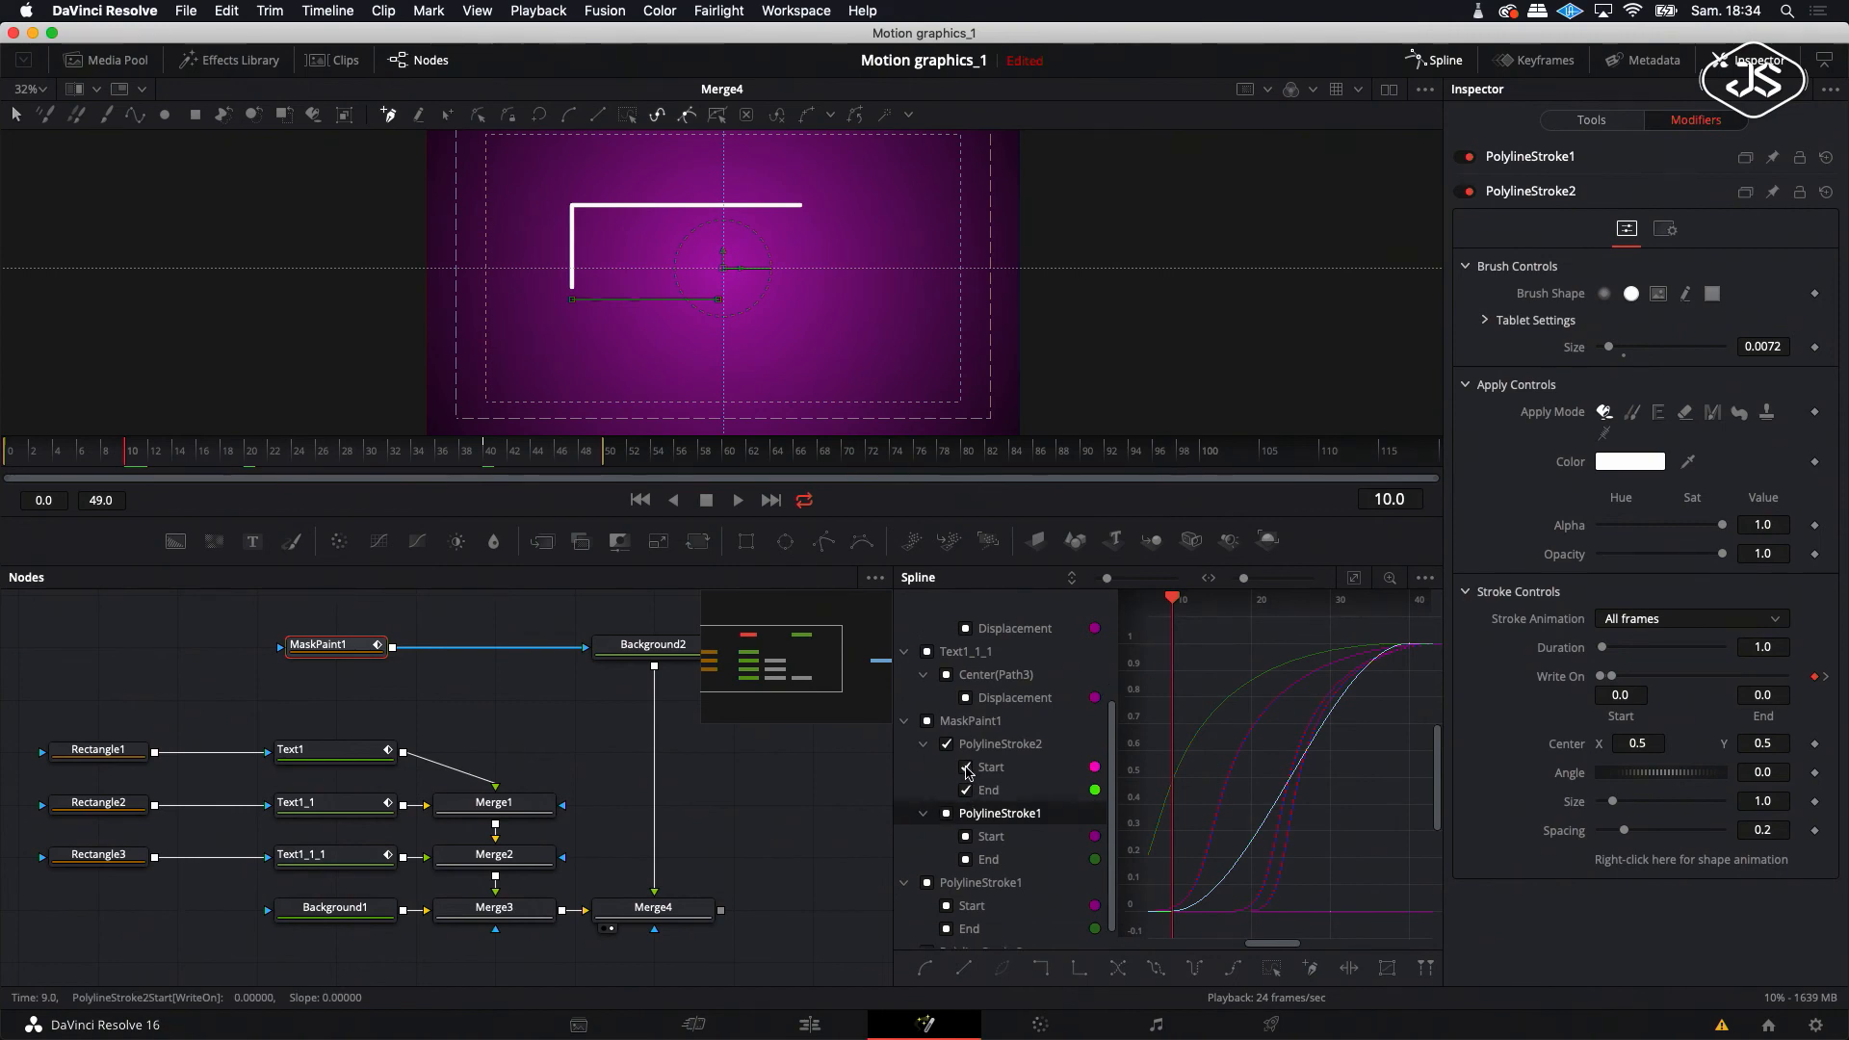
left_click(967, 768)
left_click_drag(1239, 651, 1168, 651)
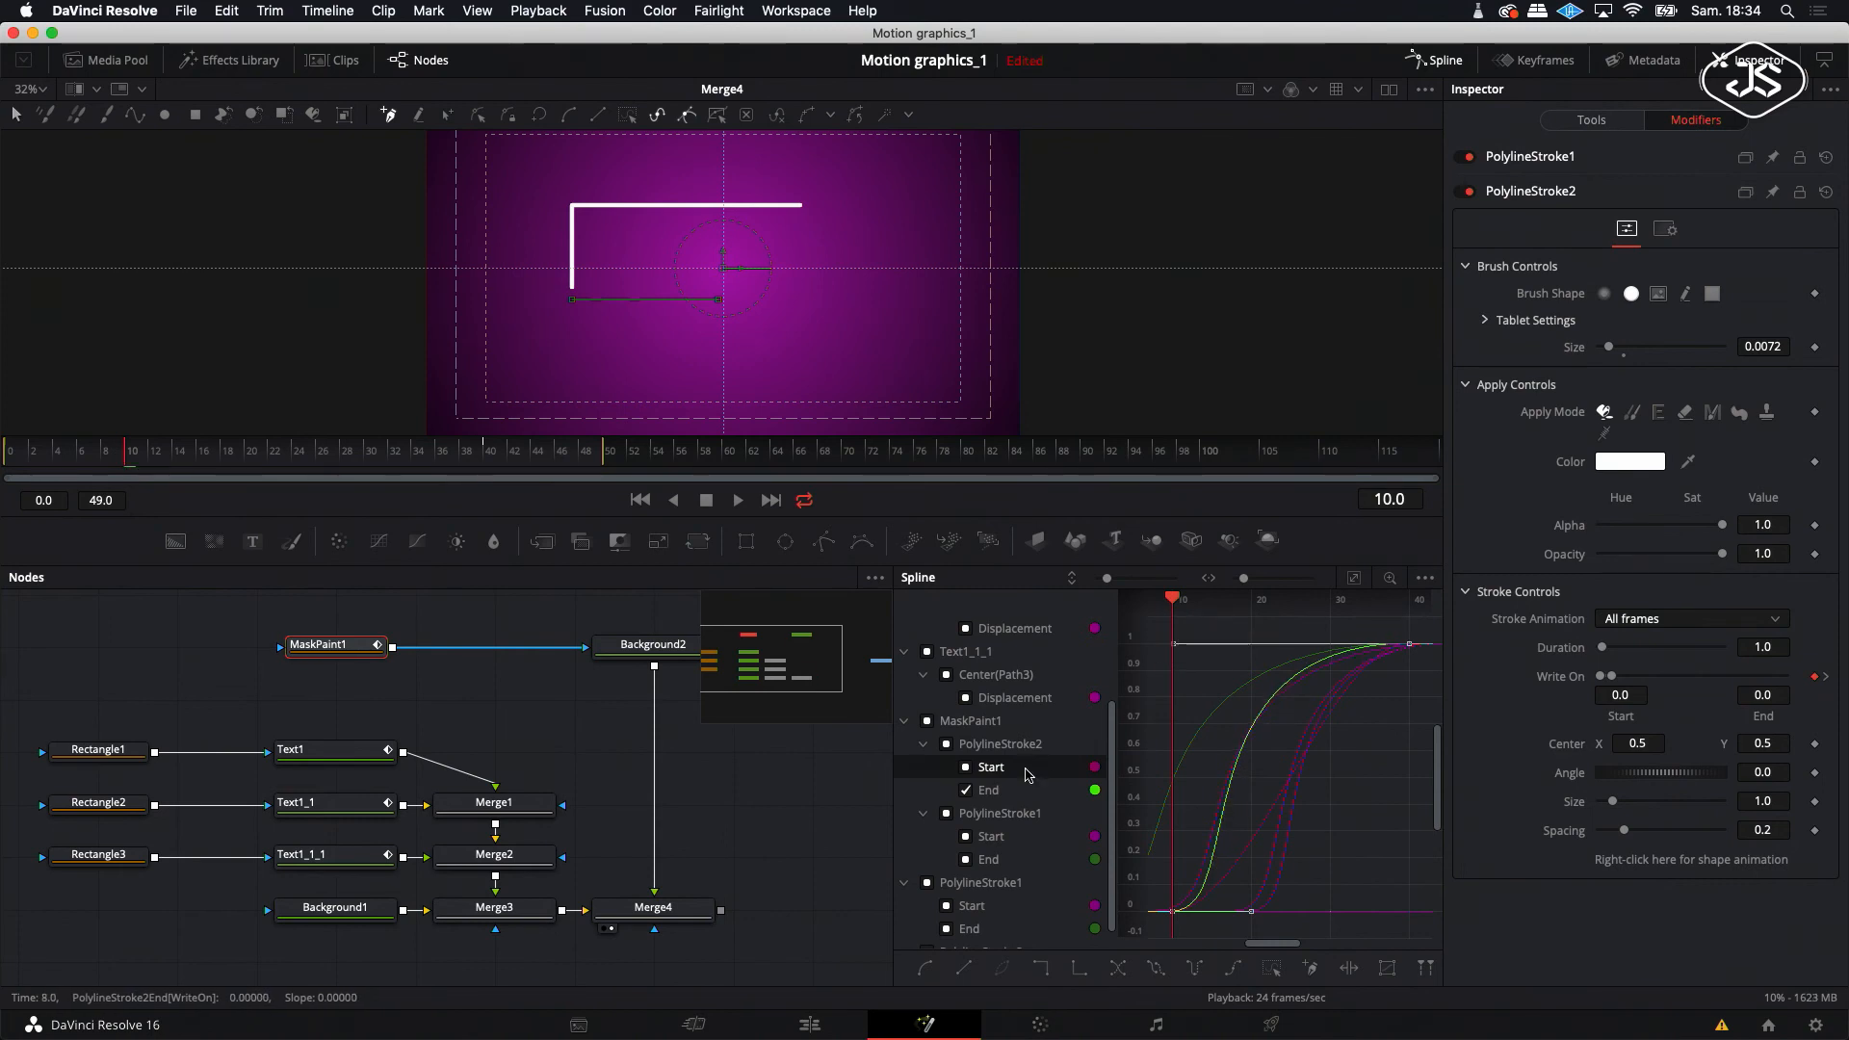
left_click(966, 767)
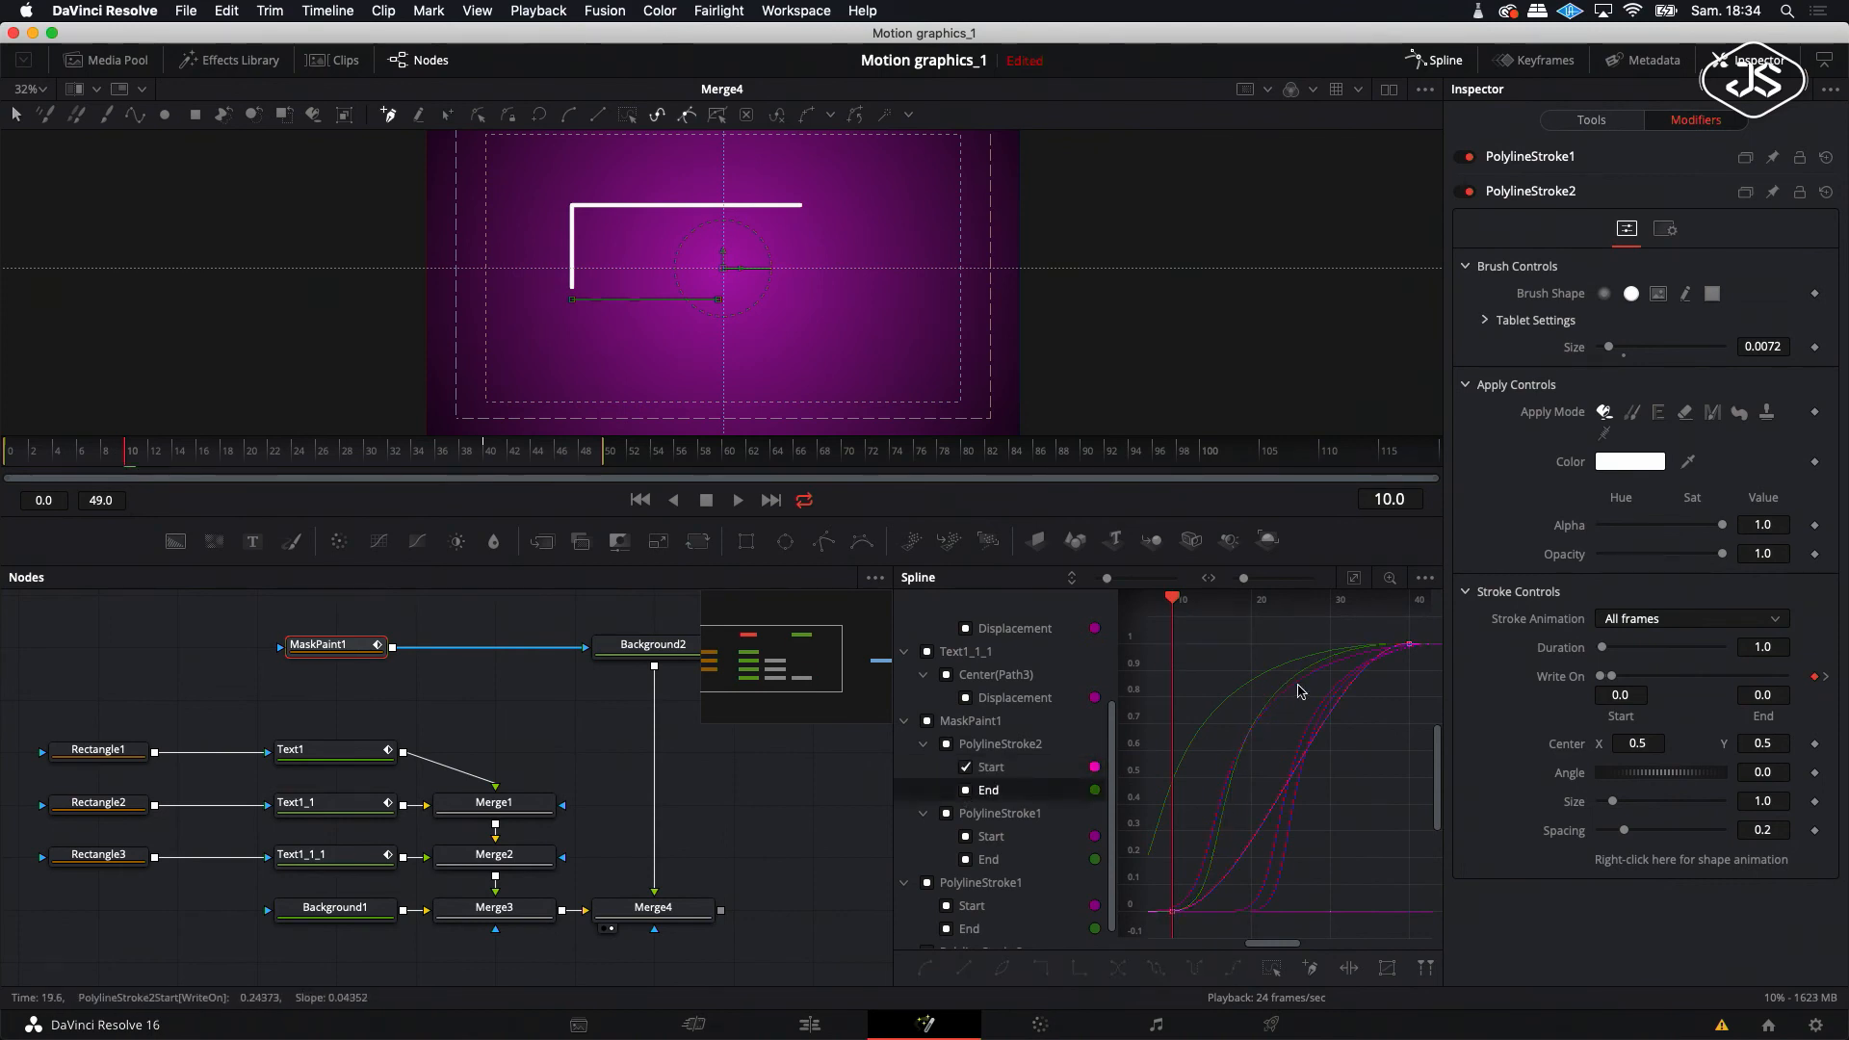
left_click_drag(1331, 644, 1168, 651)
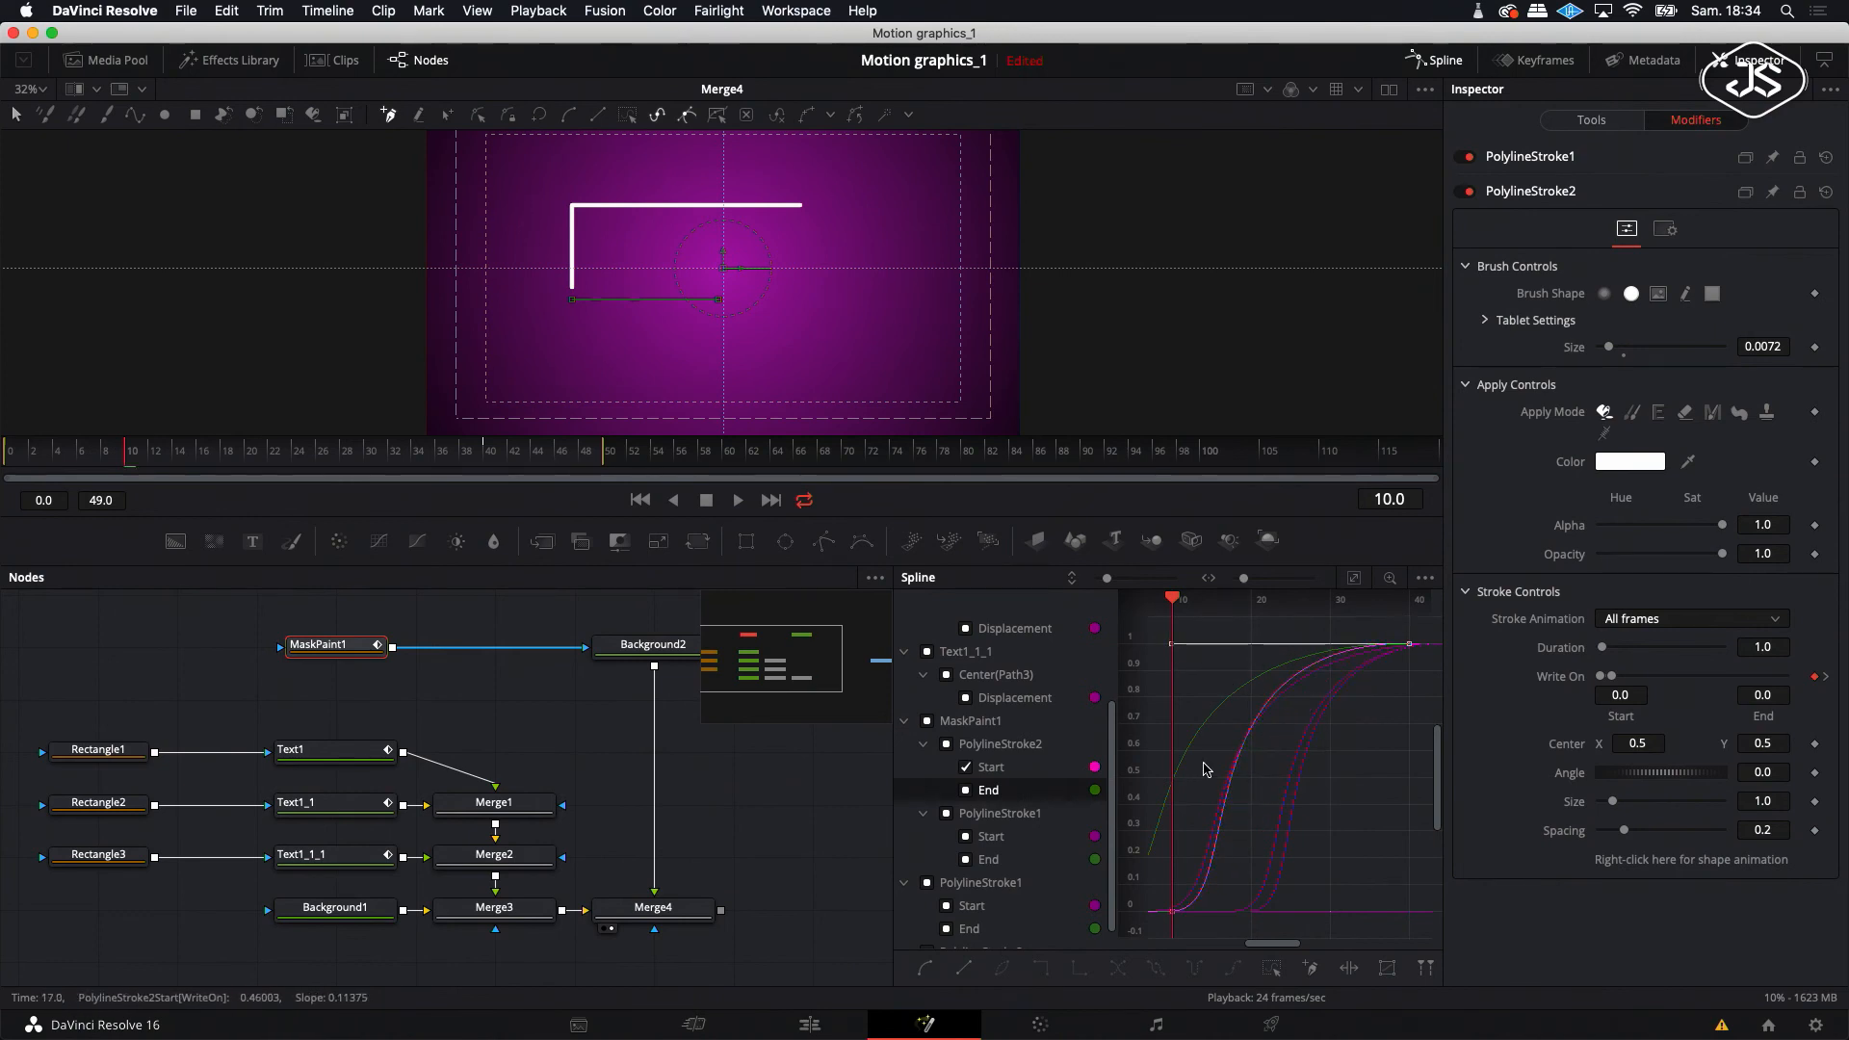
- Move PolylineStroke2's first Start keyframe to about frame 18 and play the animation
left_click(1171, 913)
left_click_drag(1169, 915, 1235, 918)
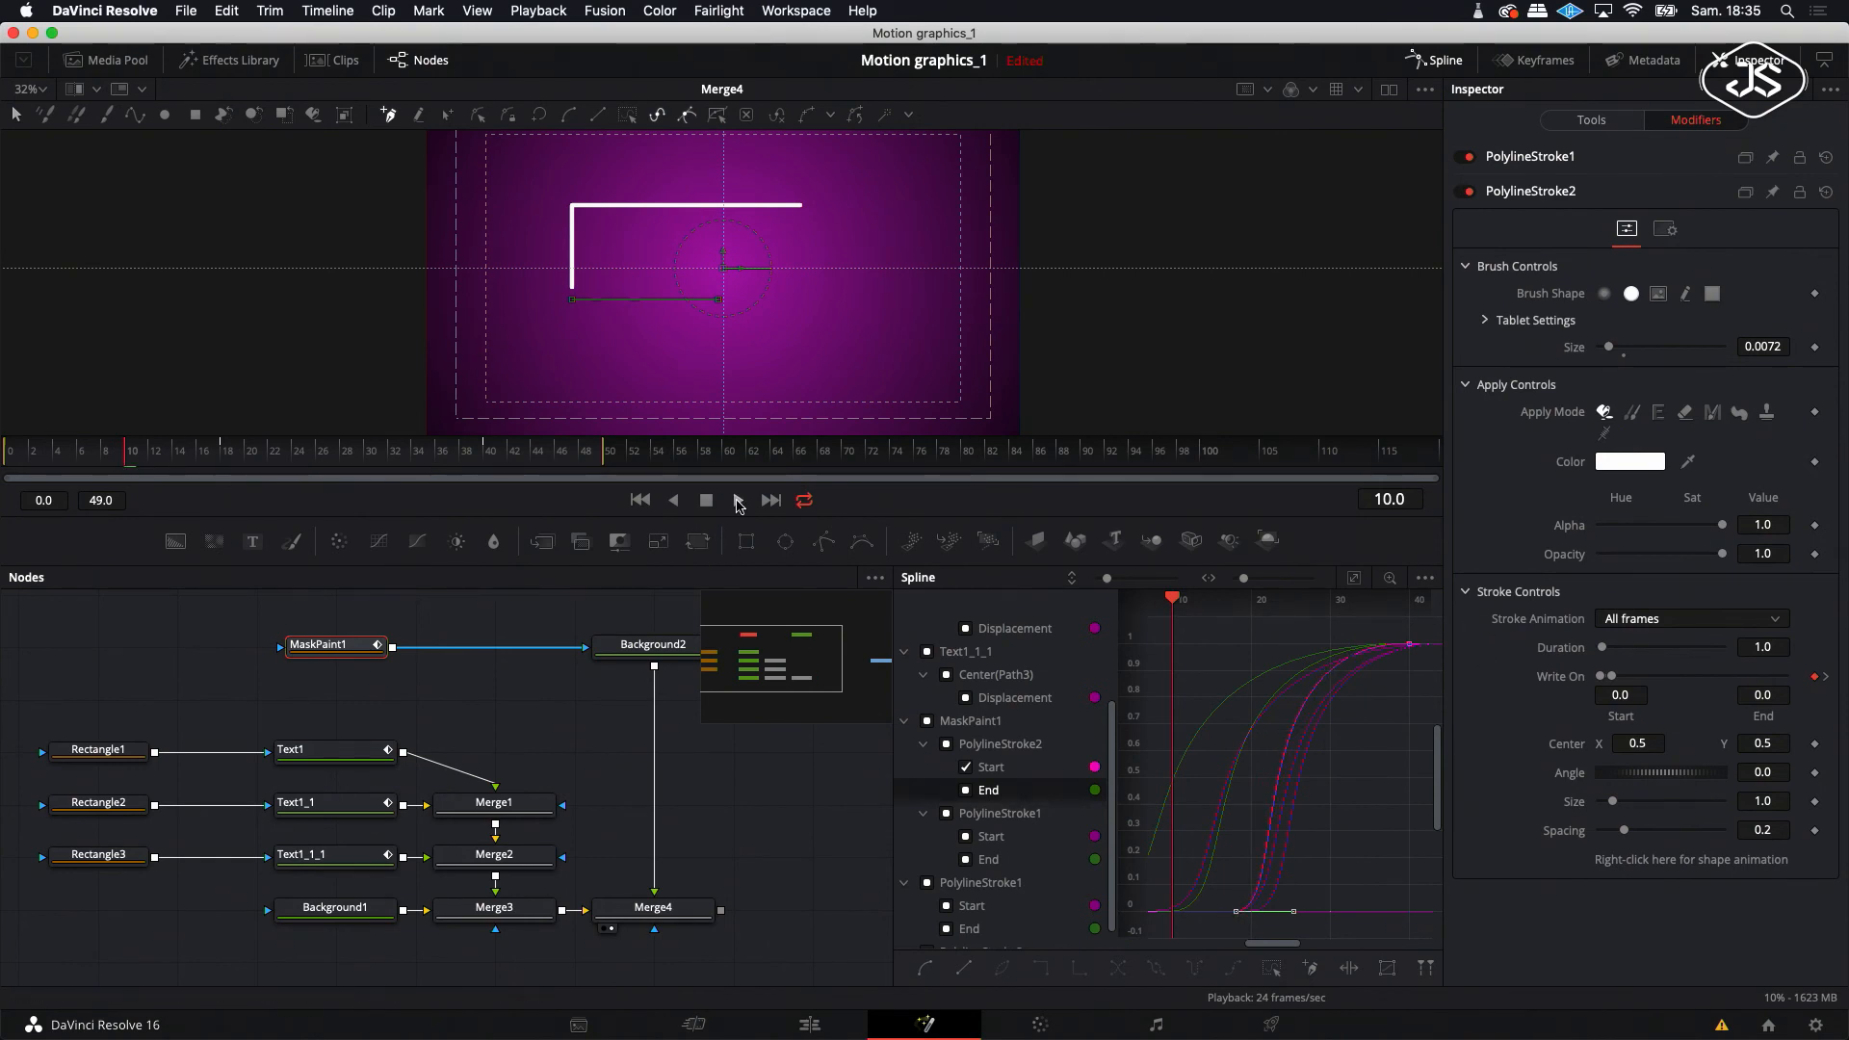
left_click(738, 501)
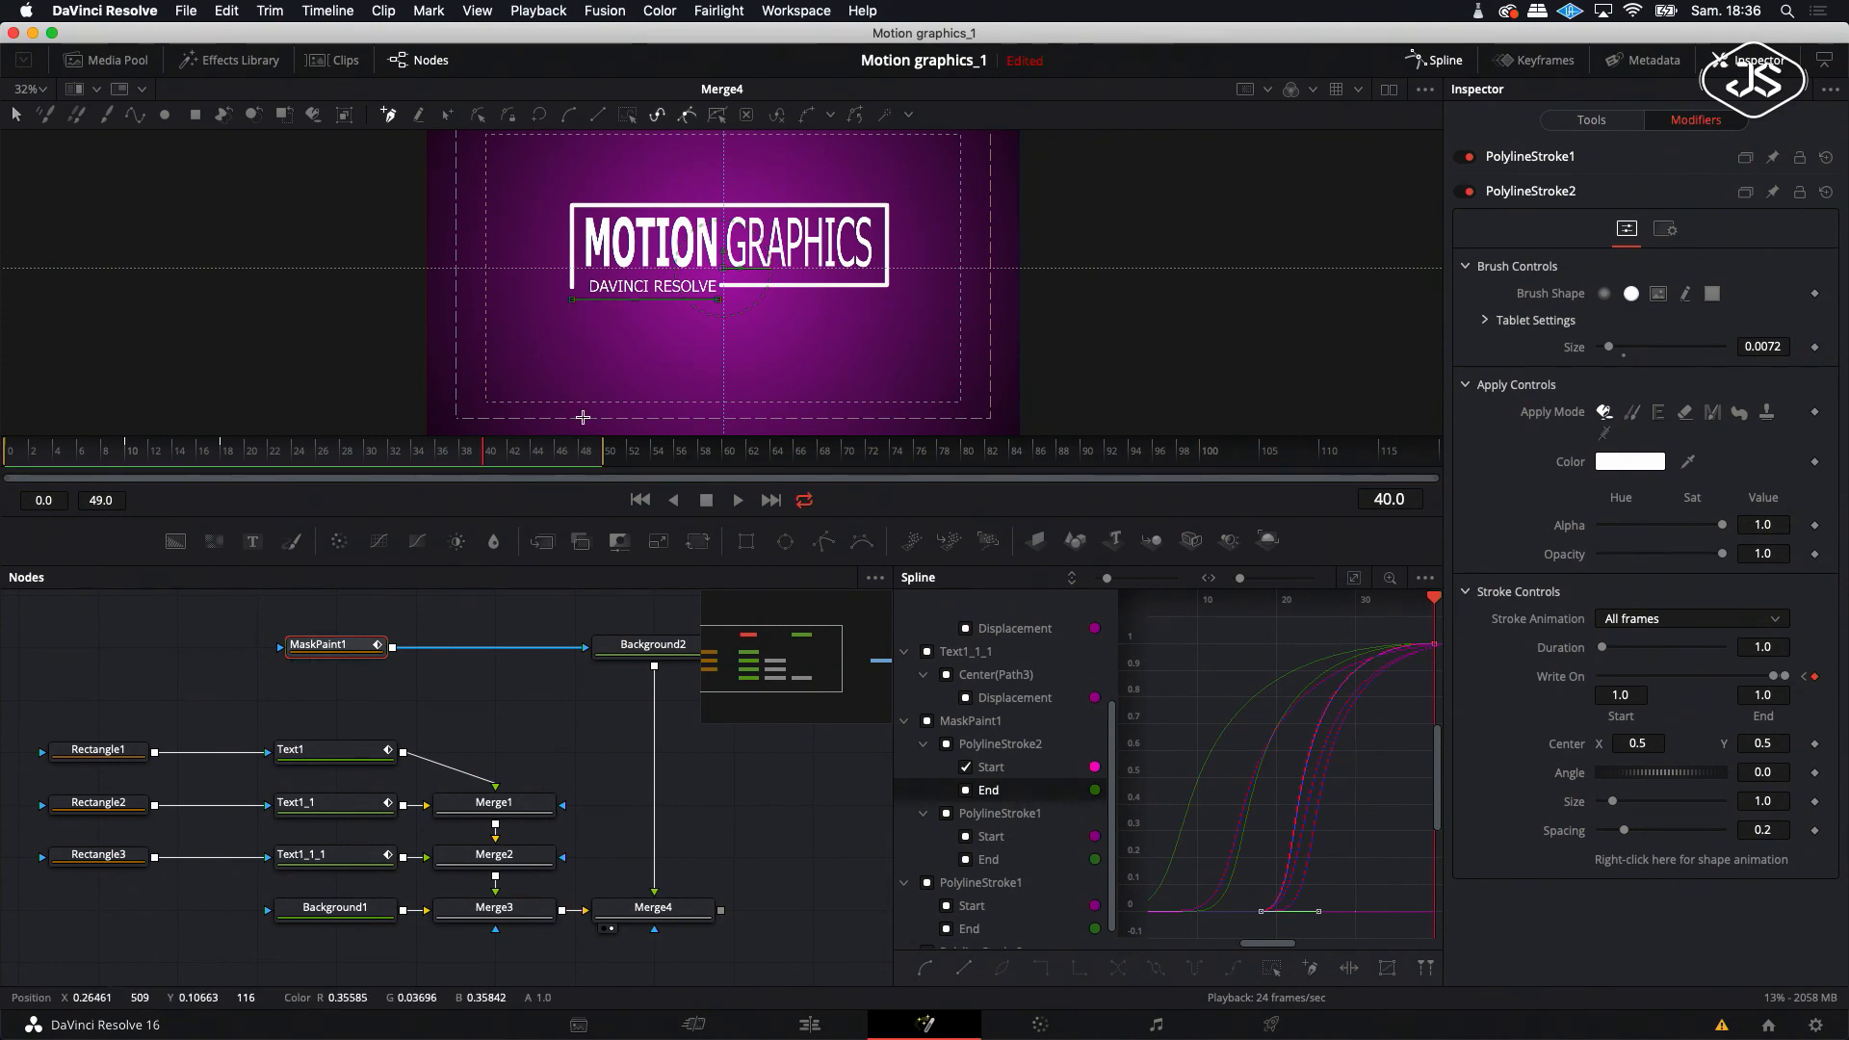
- Enlarge the viewer and draw a new horizontal polyline stroke across the full width of the DAVINCI RESOLVE text
left_click_drag(672, 519, 671, 656)
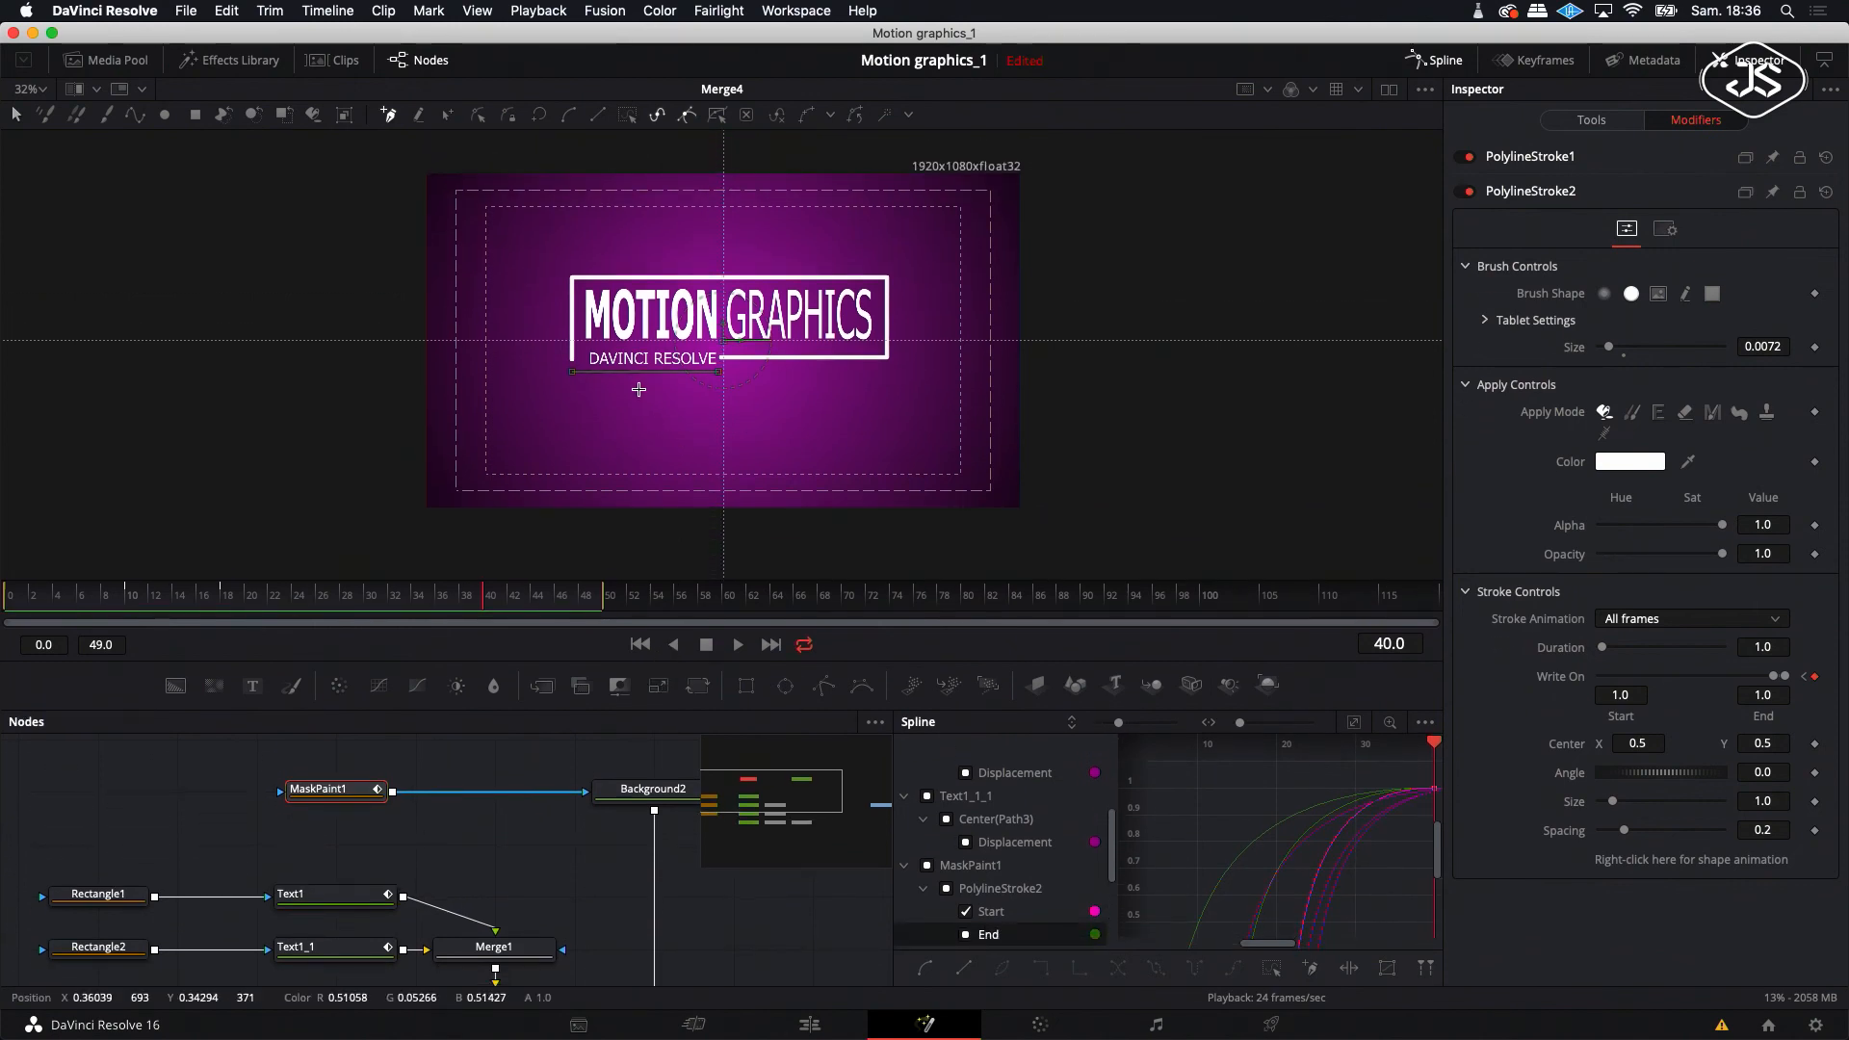
scroll(639, 389, "up", 5)
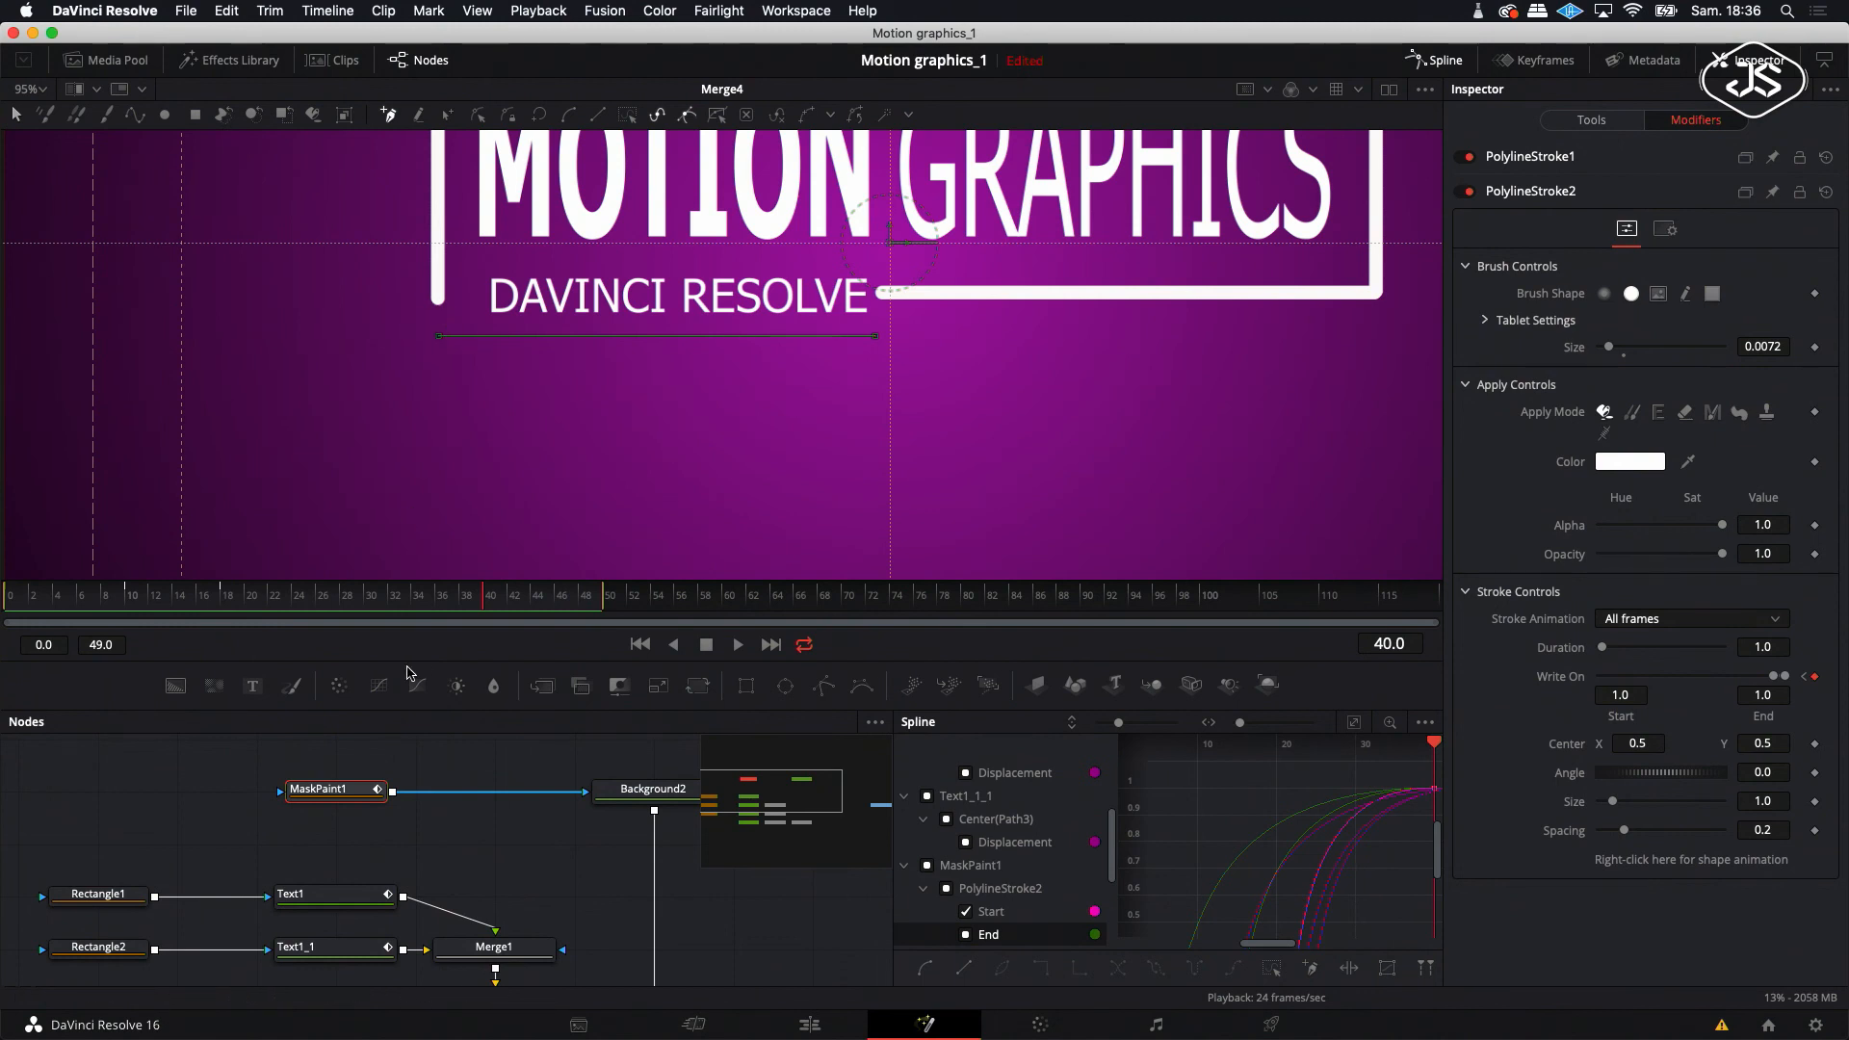
left_click(10, 117)
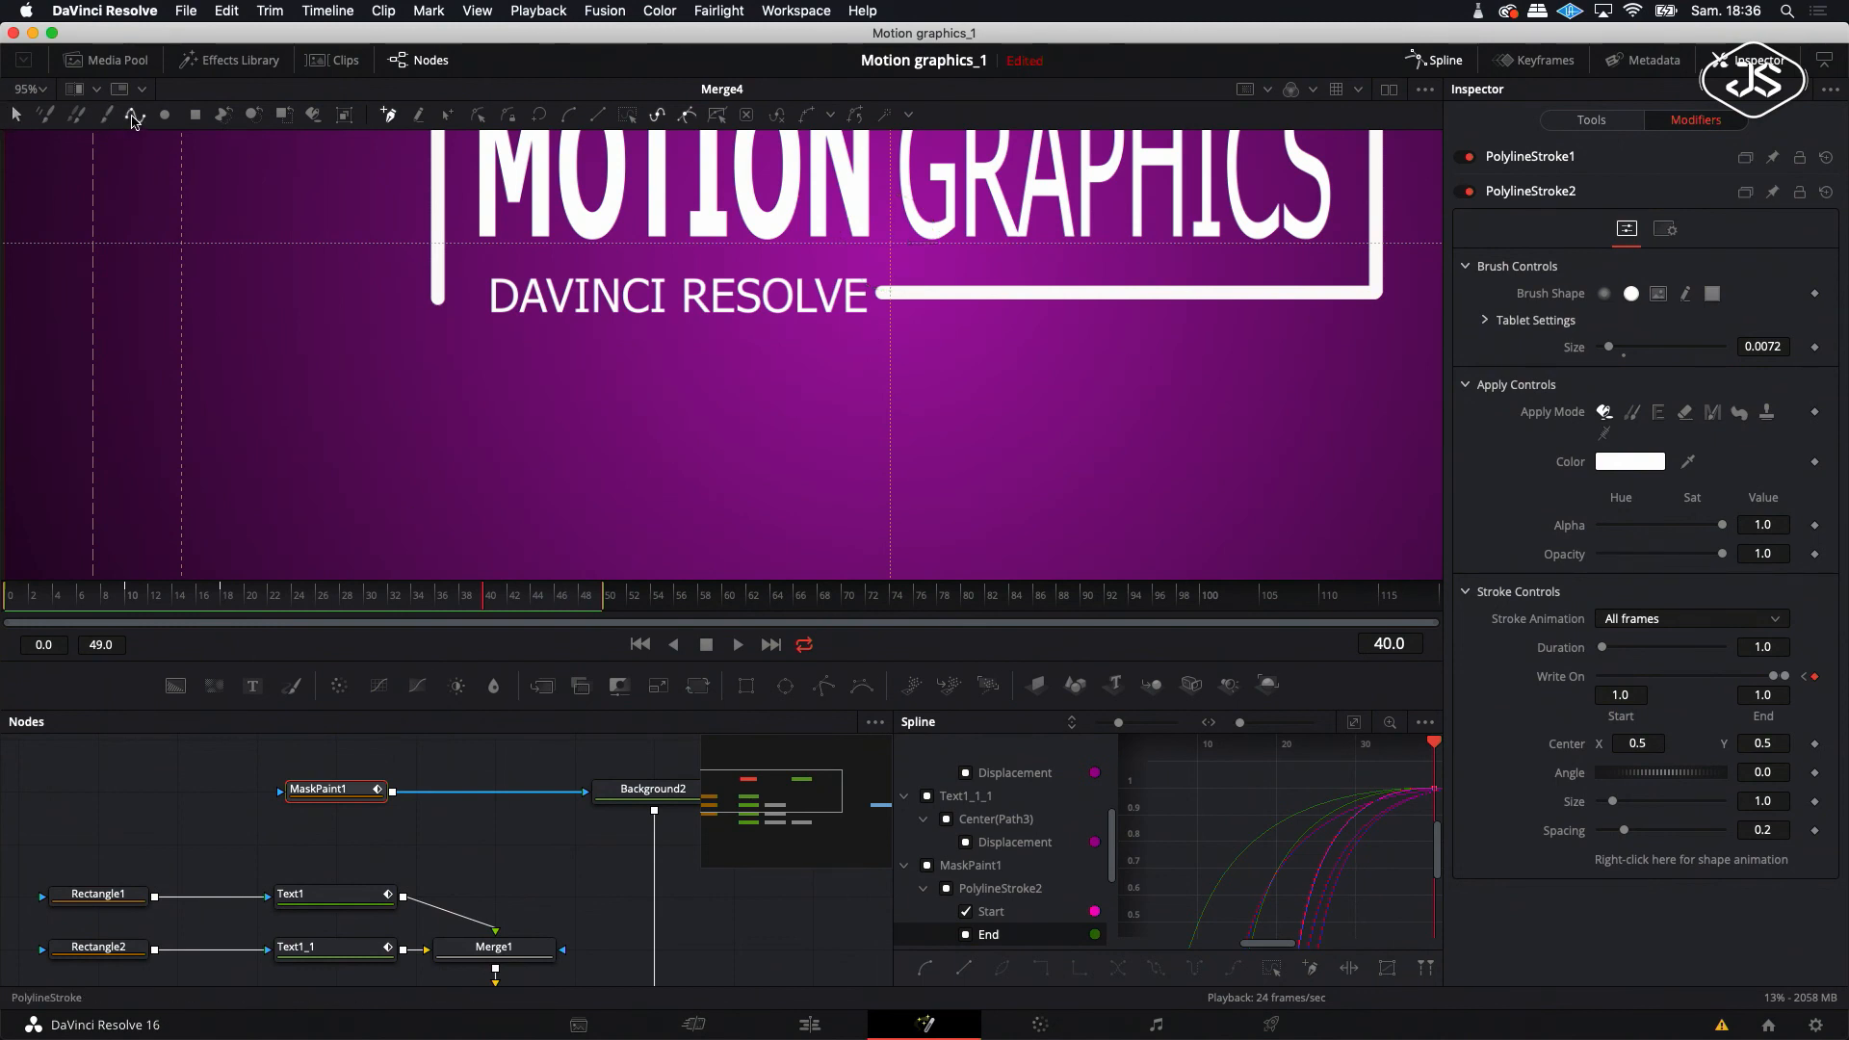
left_click(133, 117)
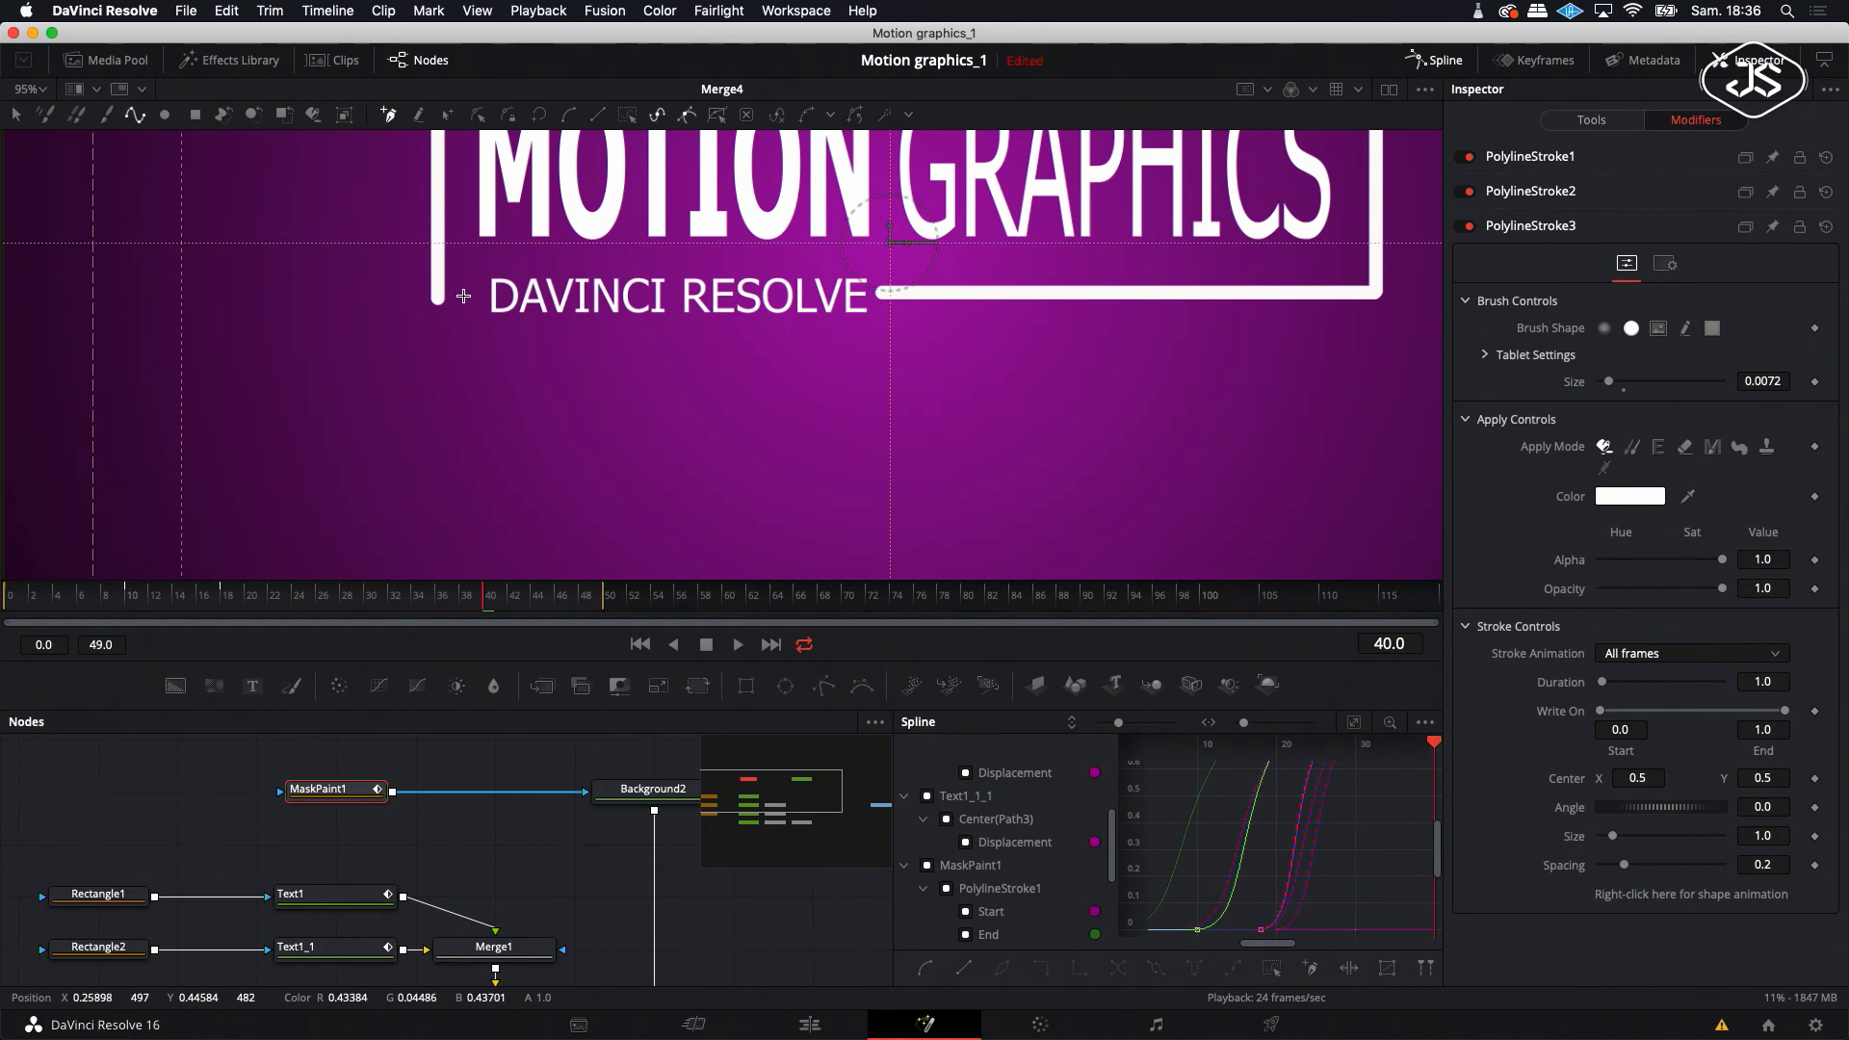
left_click_drag(463, 296, 640, 297)
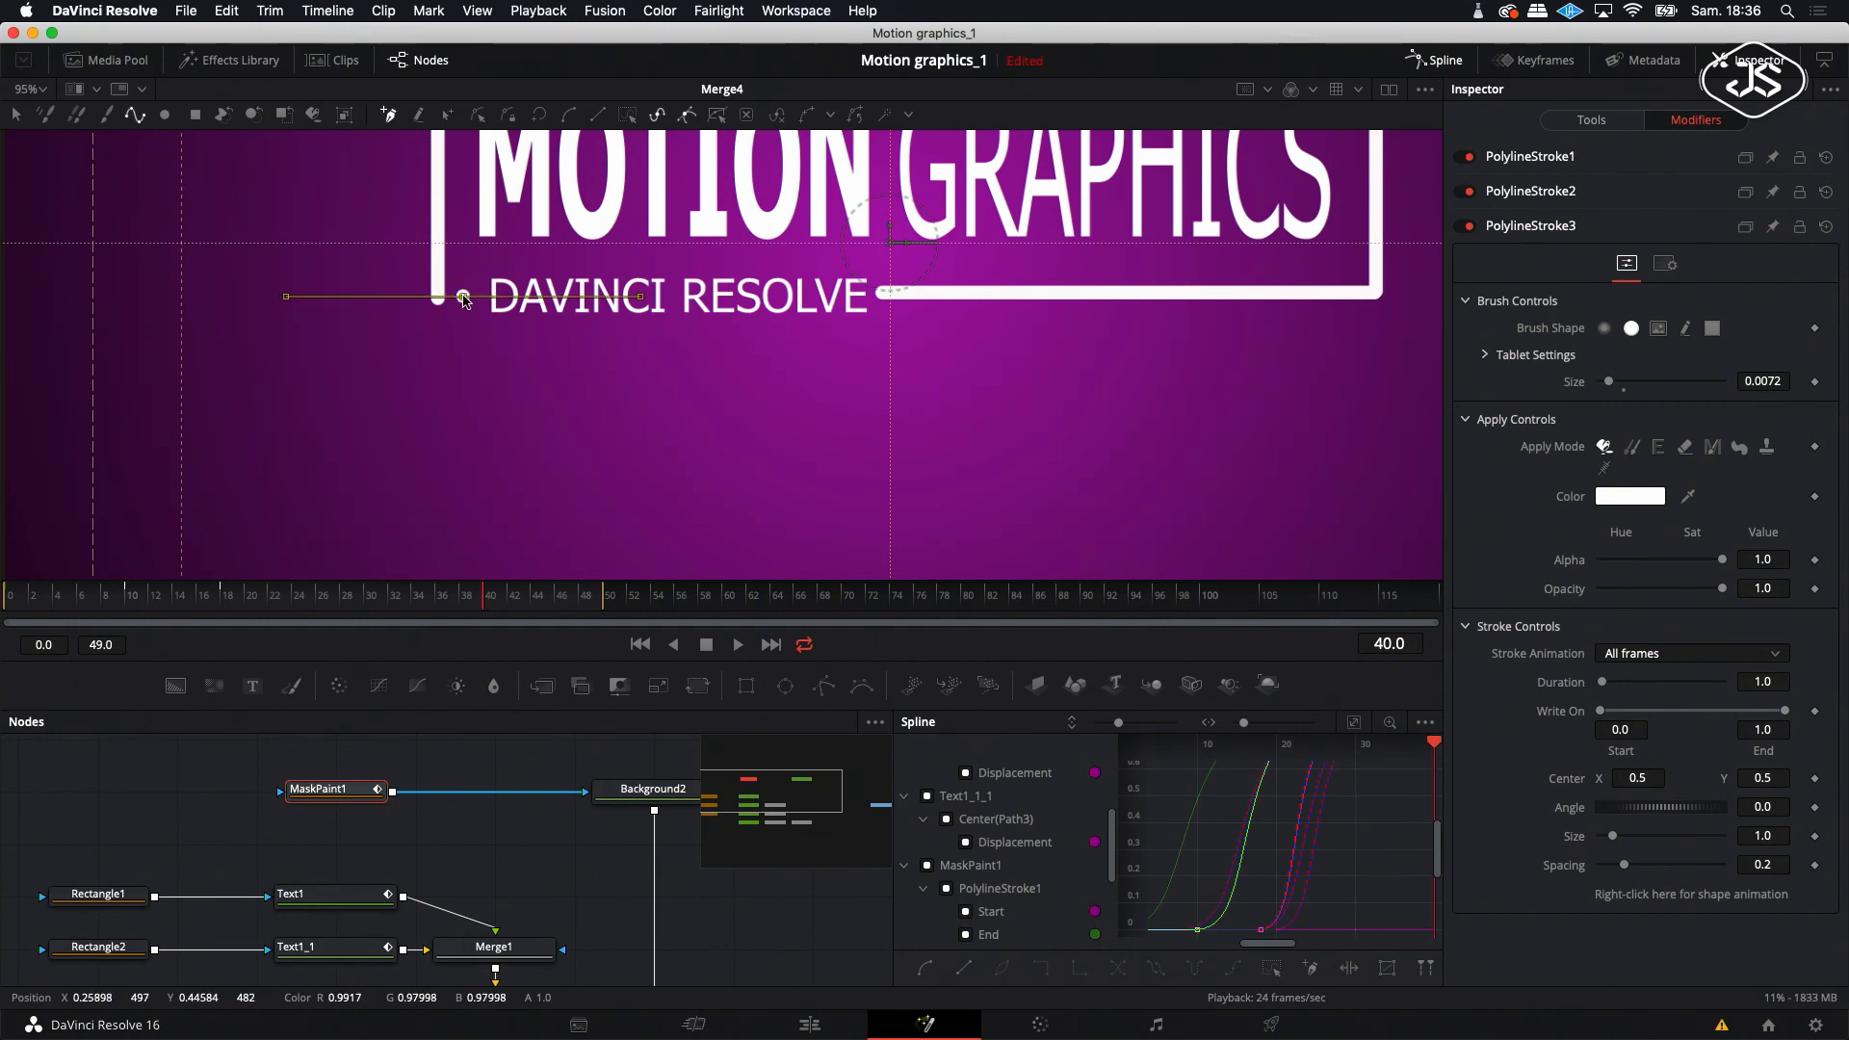
left_click(872, 296)
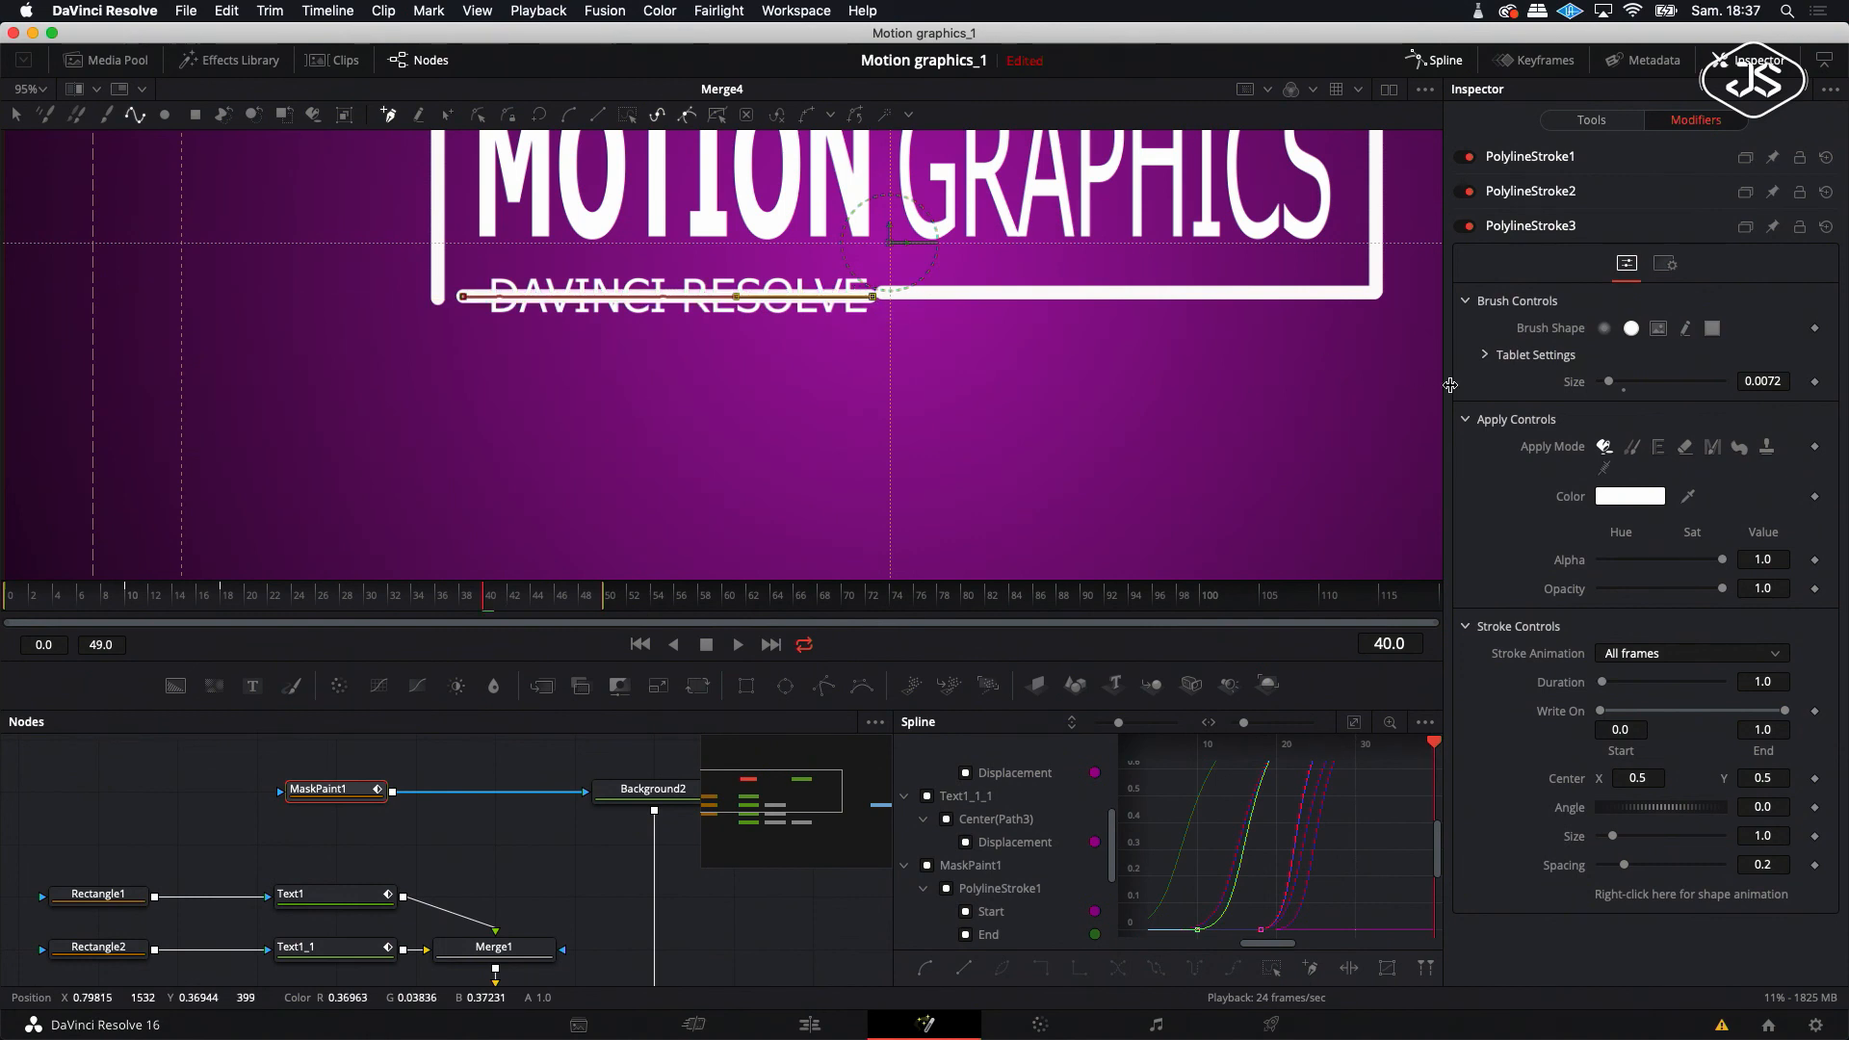
- Give PolylineStroke3 a square brush shape with size 0.0214 and pull its right end point slightly inward
left_click(1714, 330)
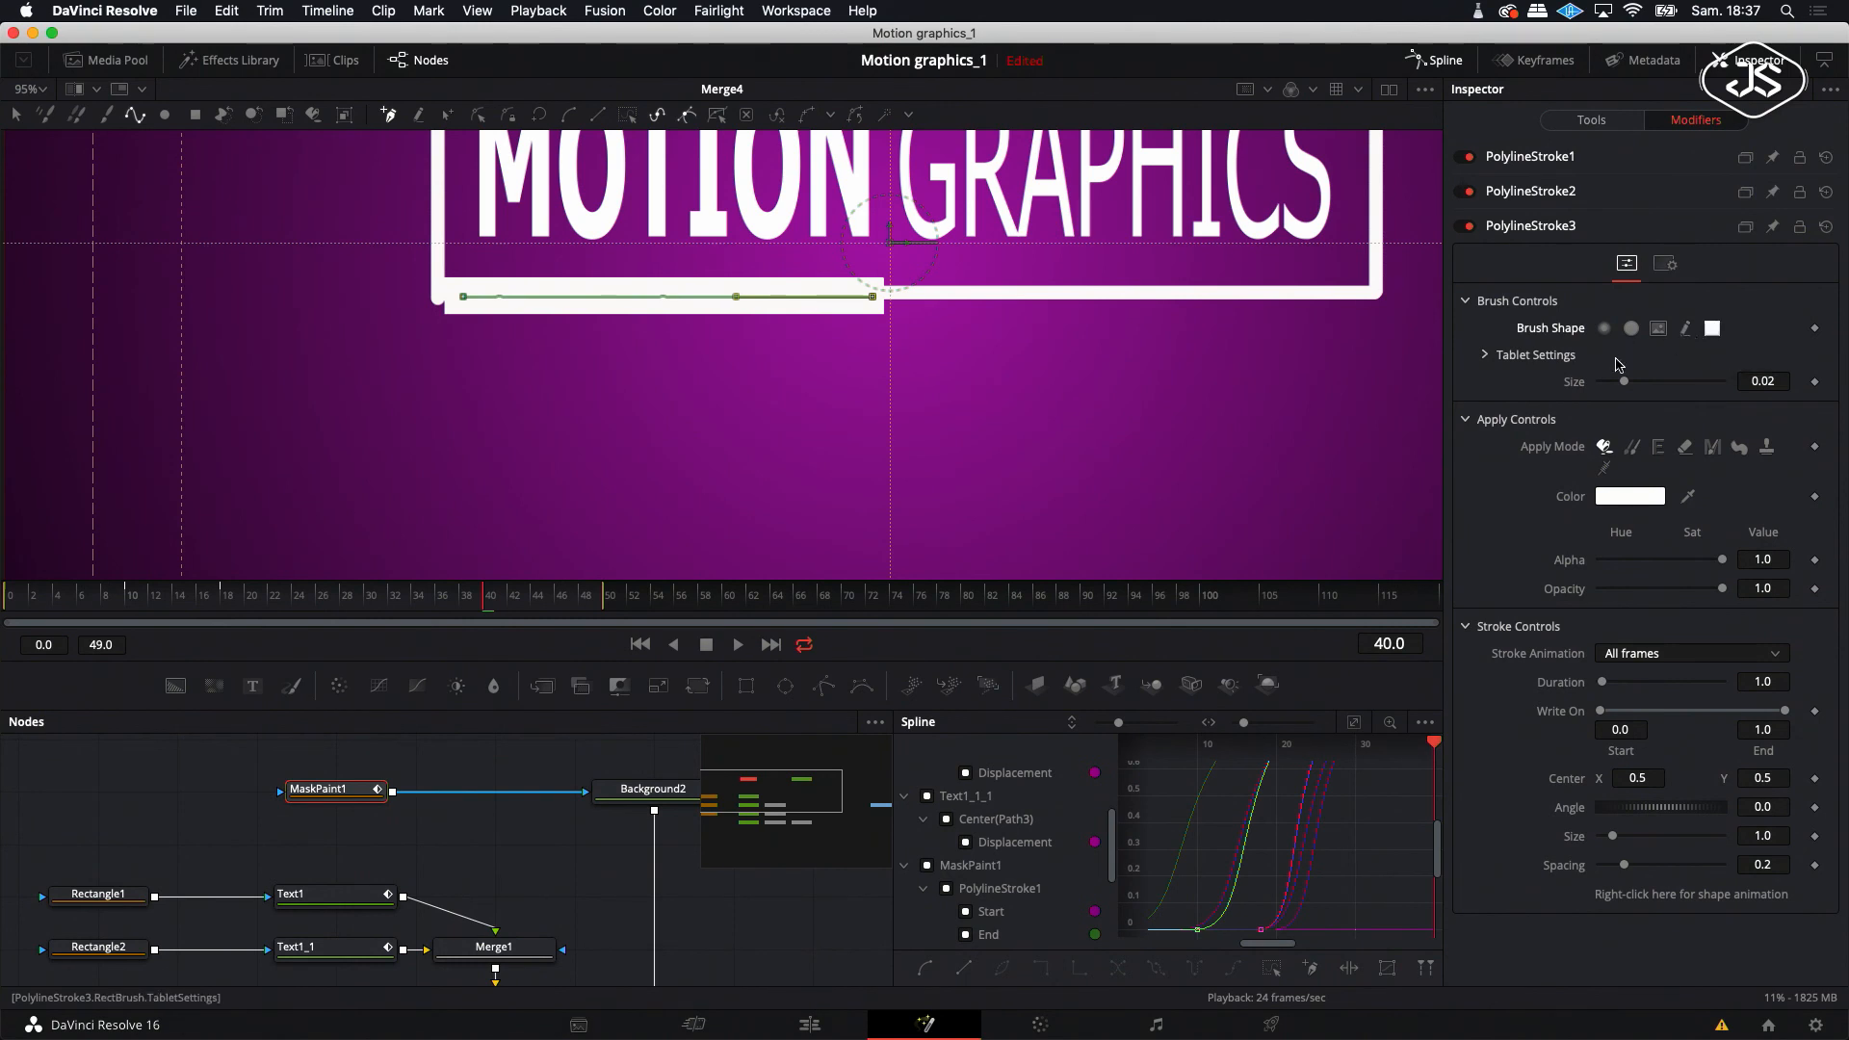
mouse_move(1769, 379)
left_mouse_down()
mouse_move(1731, 380)
mouse_move(1759, 379)
left_mouse_up()
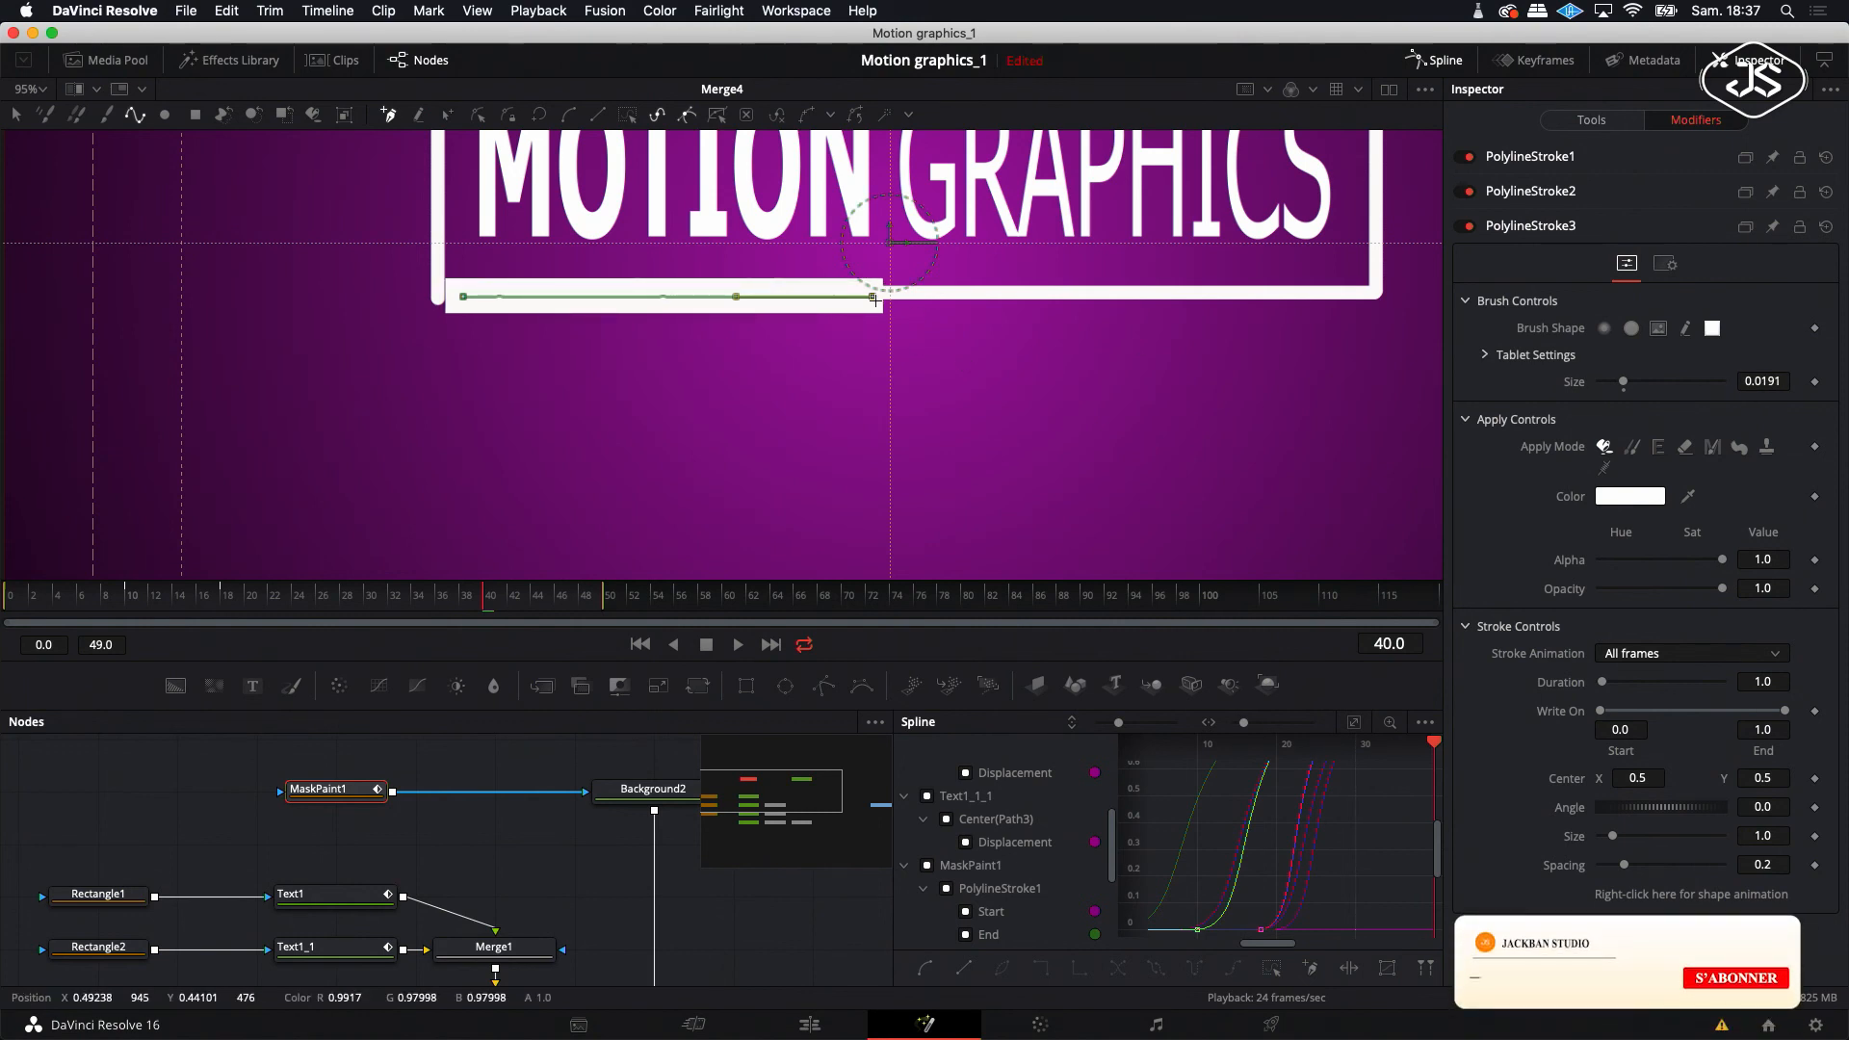
left_click(872, 297)
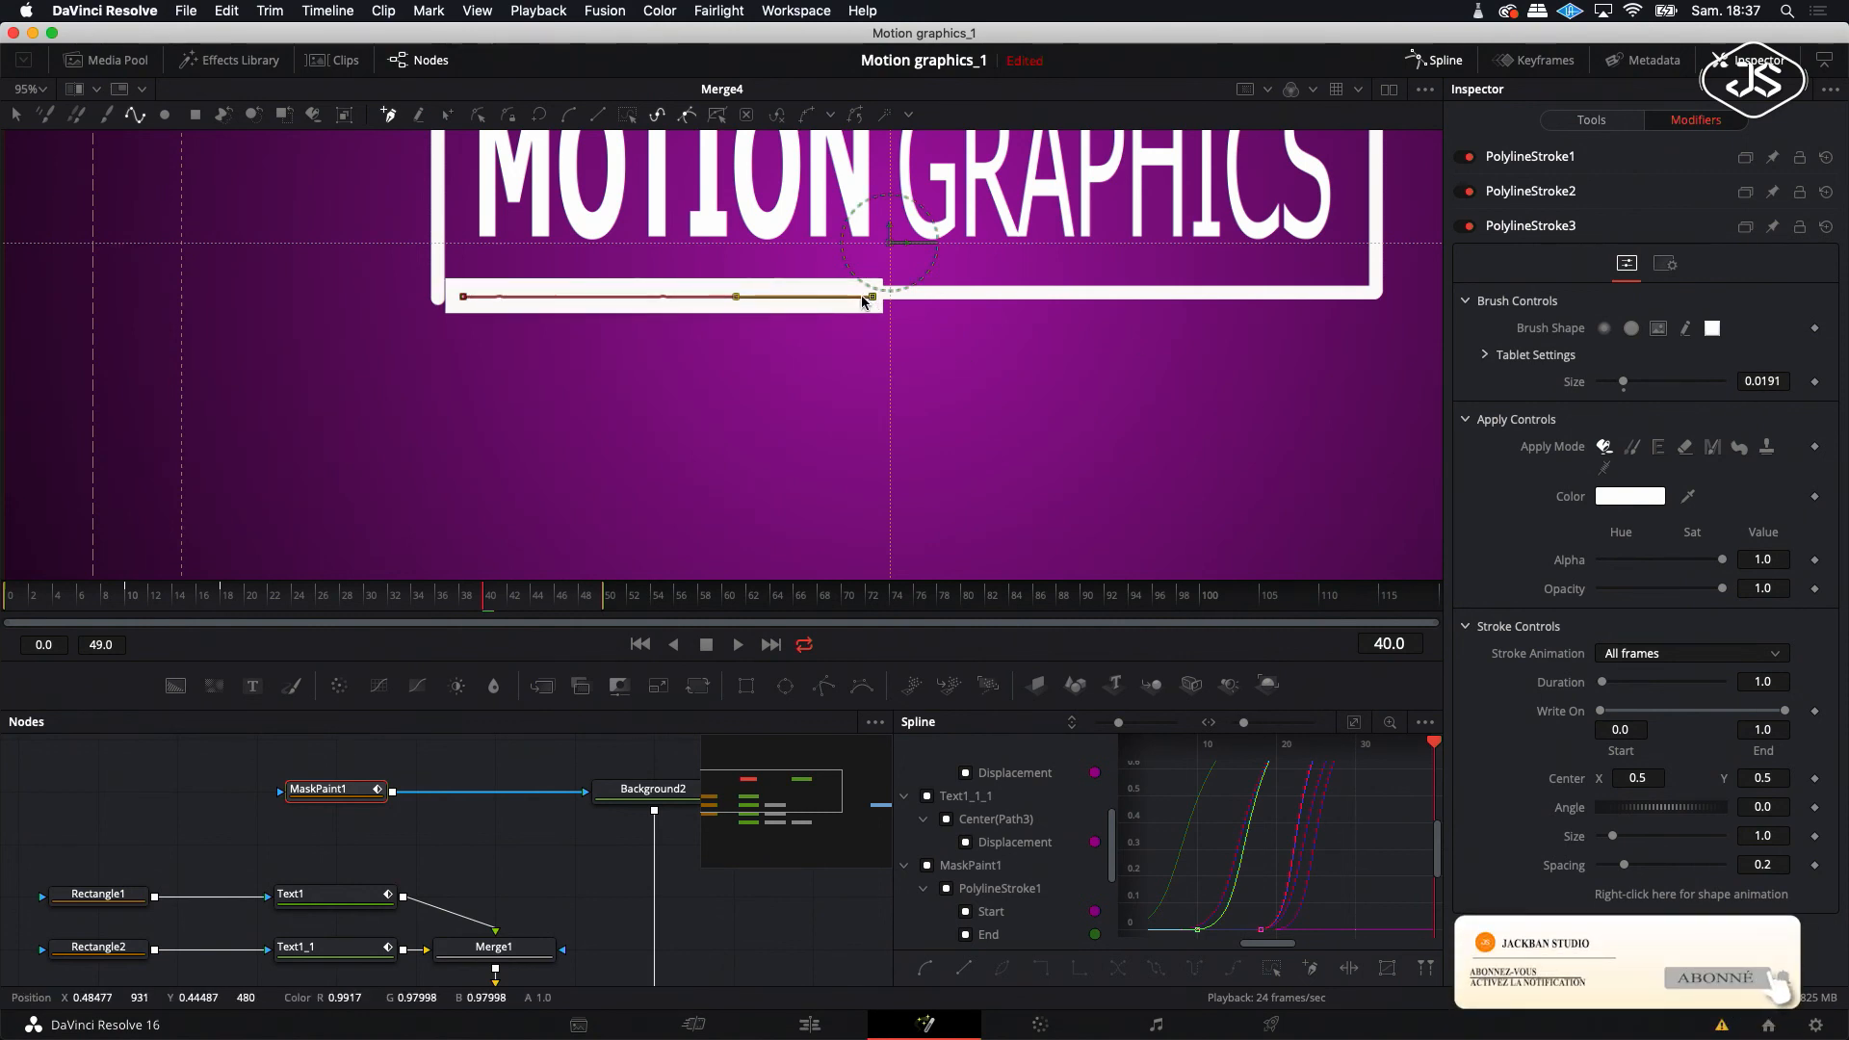
left_click_drag(865, 296, 858, 299)
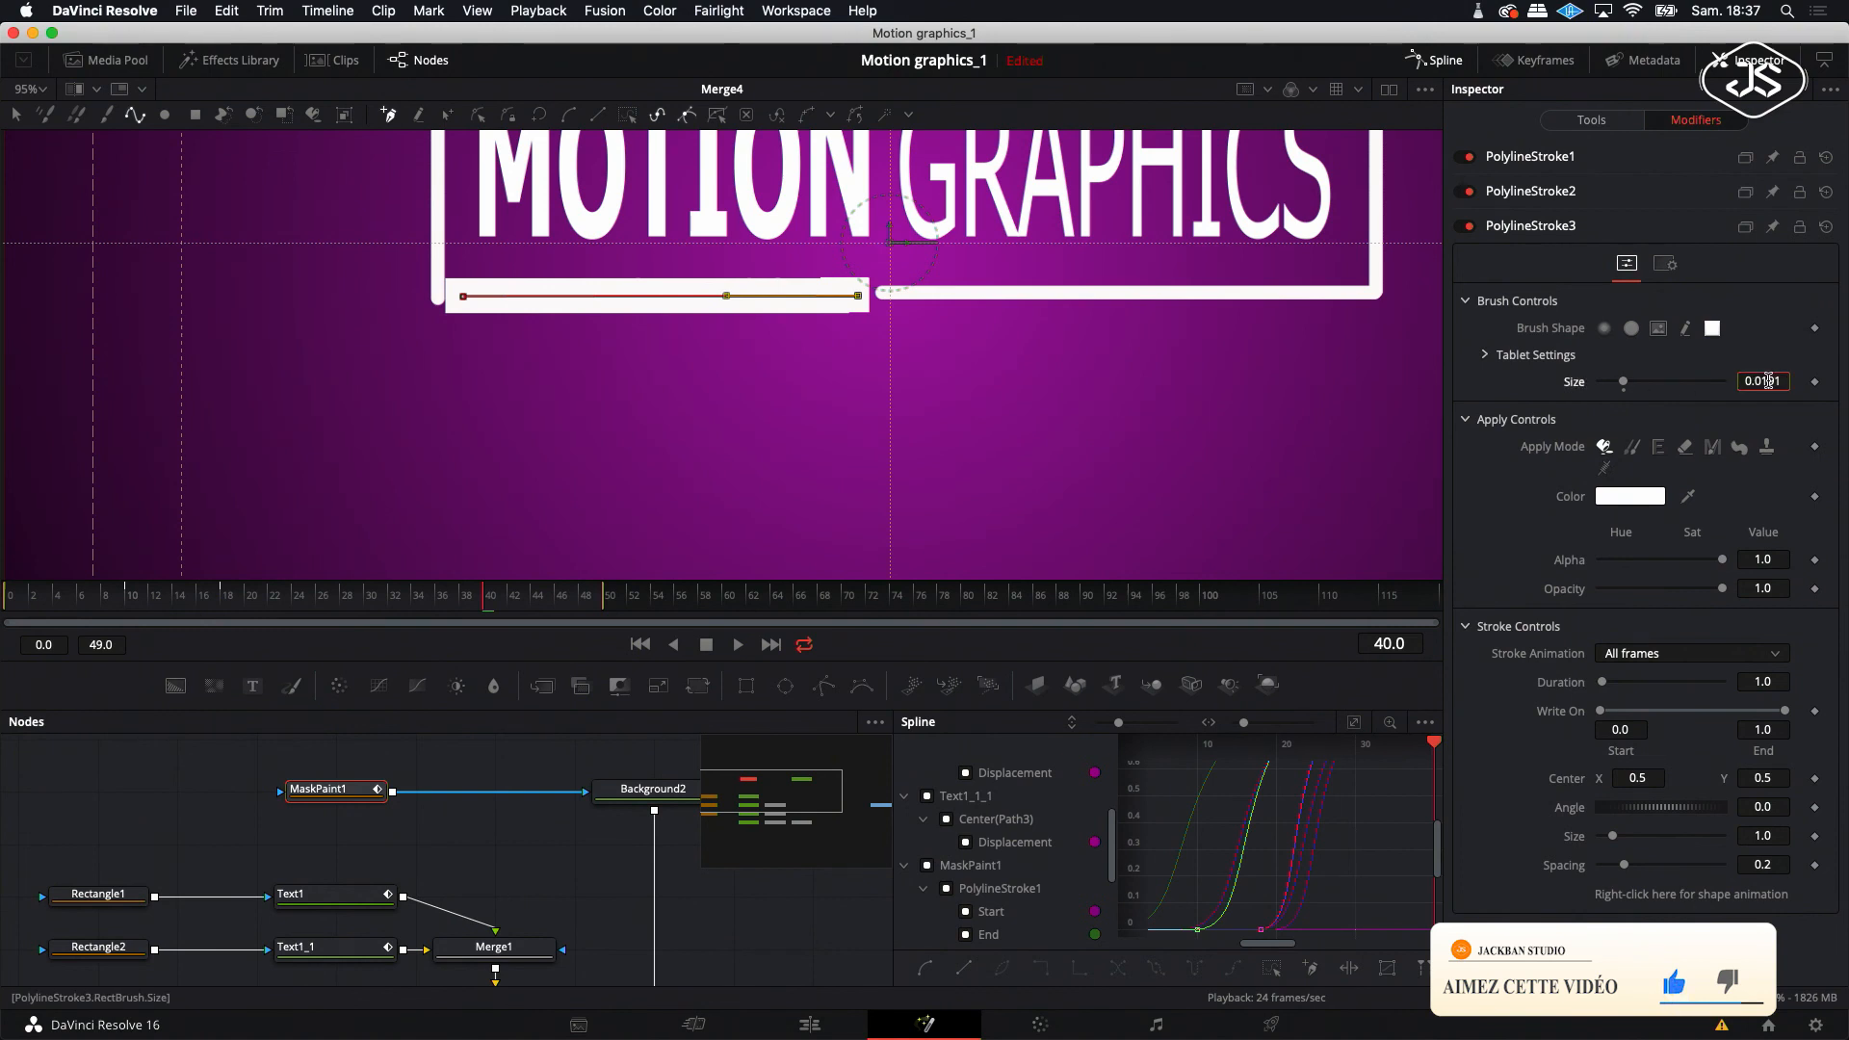
left_click_drag(1753, 378, 1777, 379)
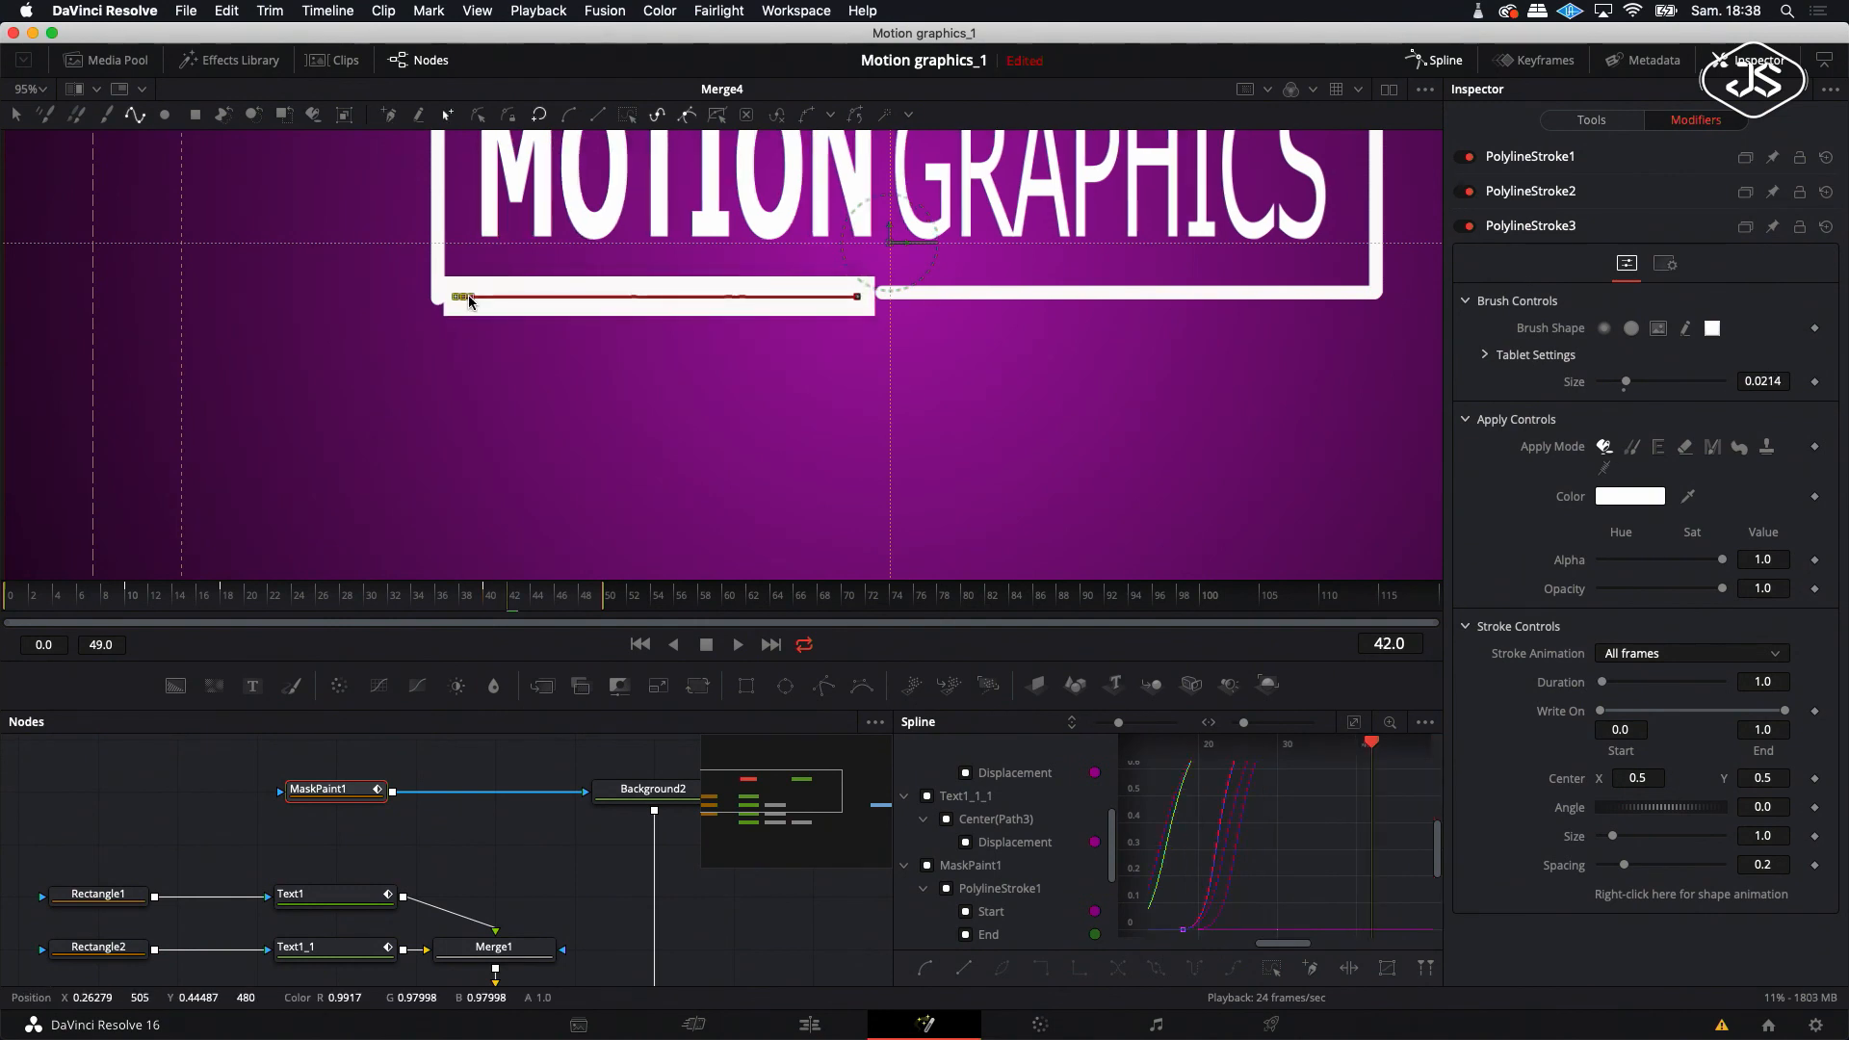
- Make PolylineStroke3's left end point linear and nudge it right, clear of the frame's vertical edge
left_click_drag(470, 302, 508, 303)
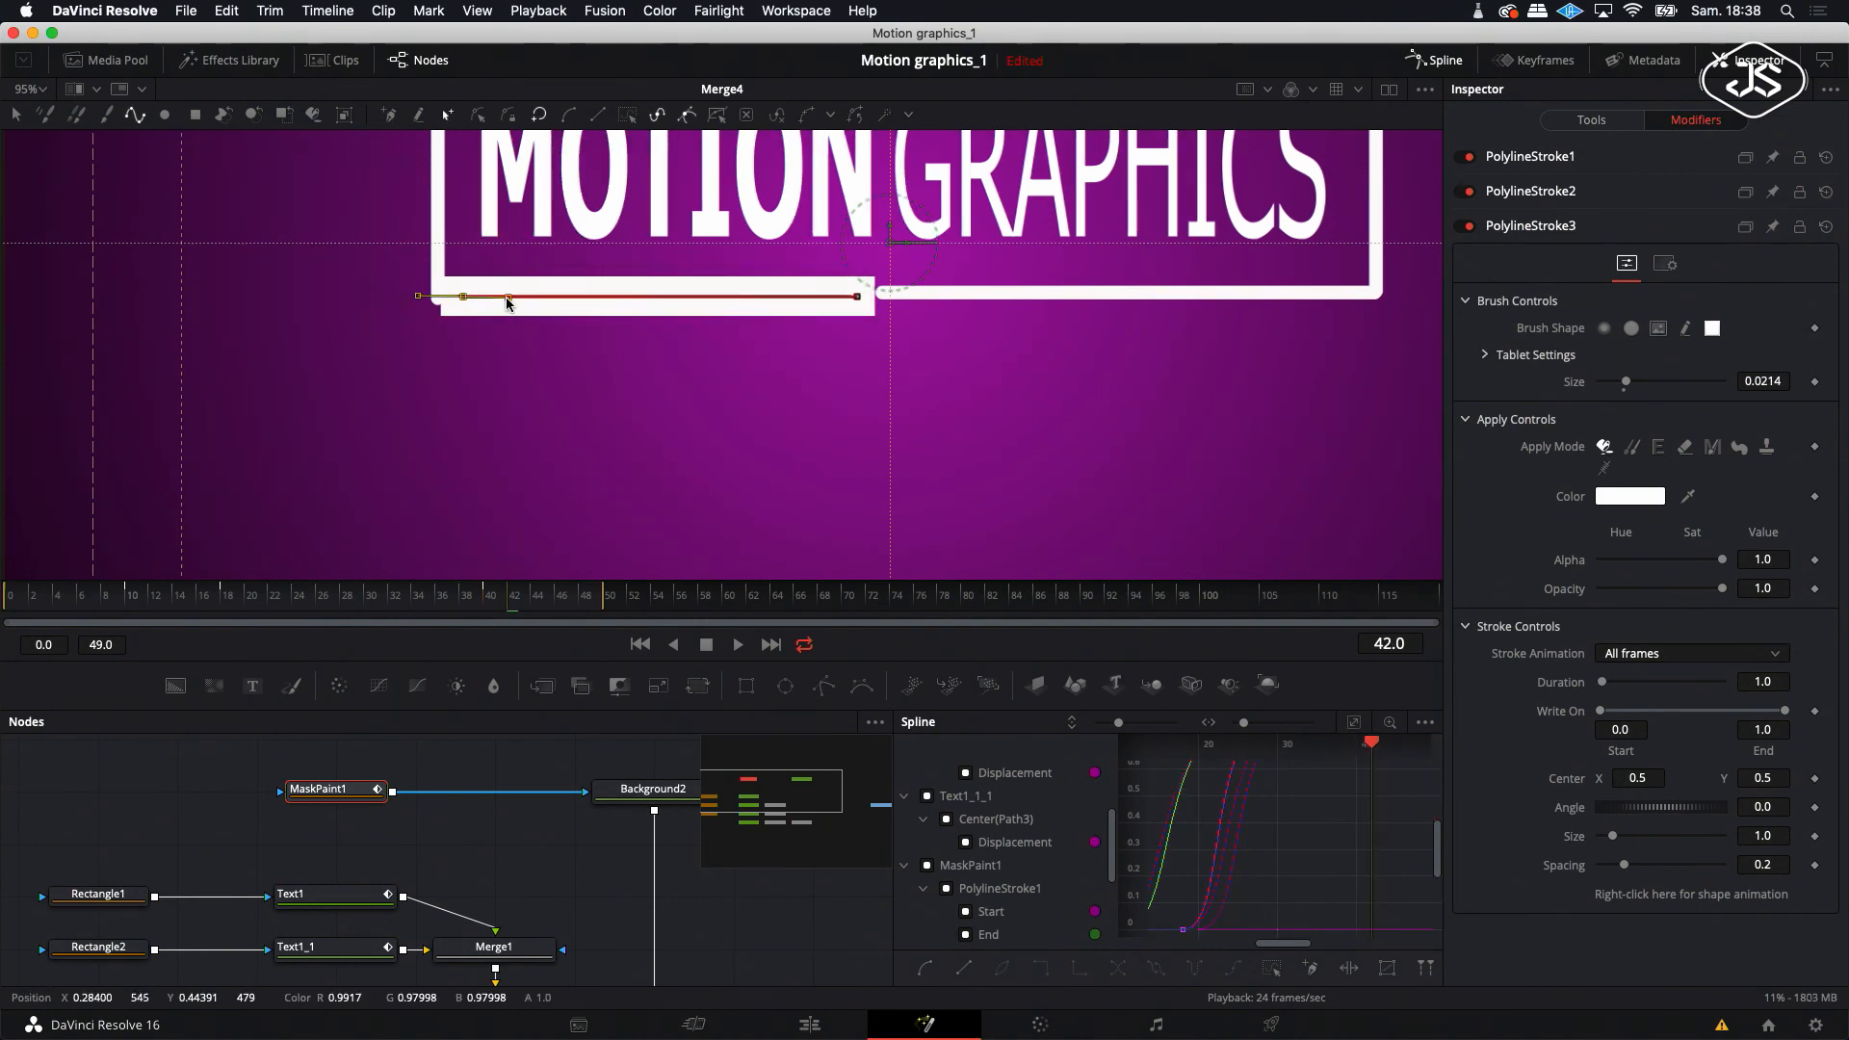
key("shift+l")
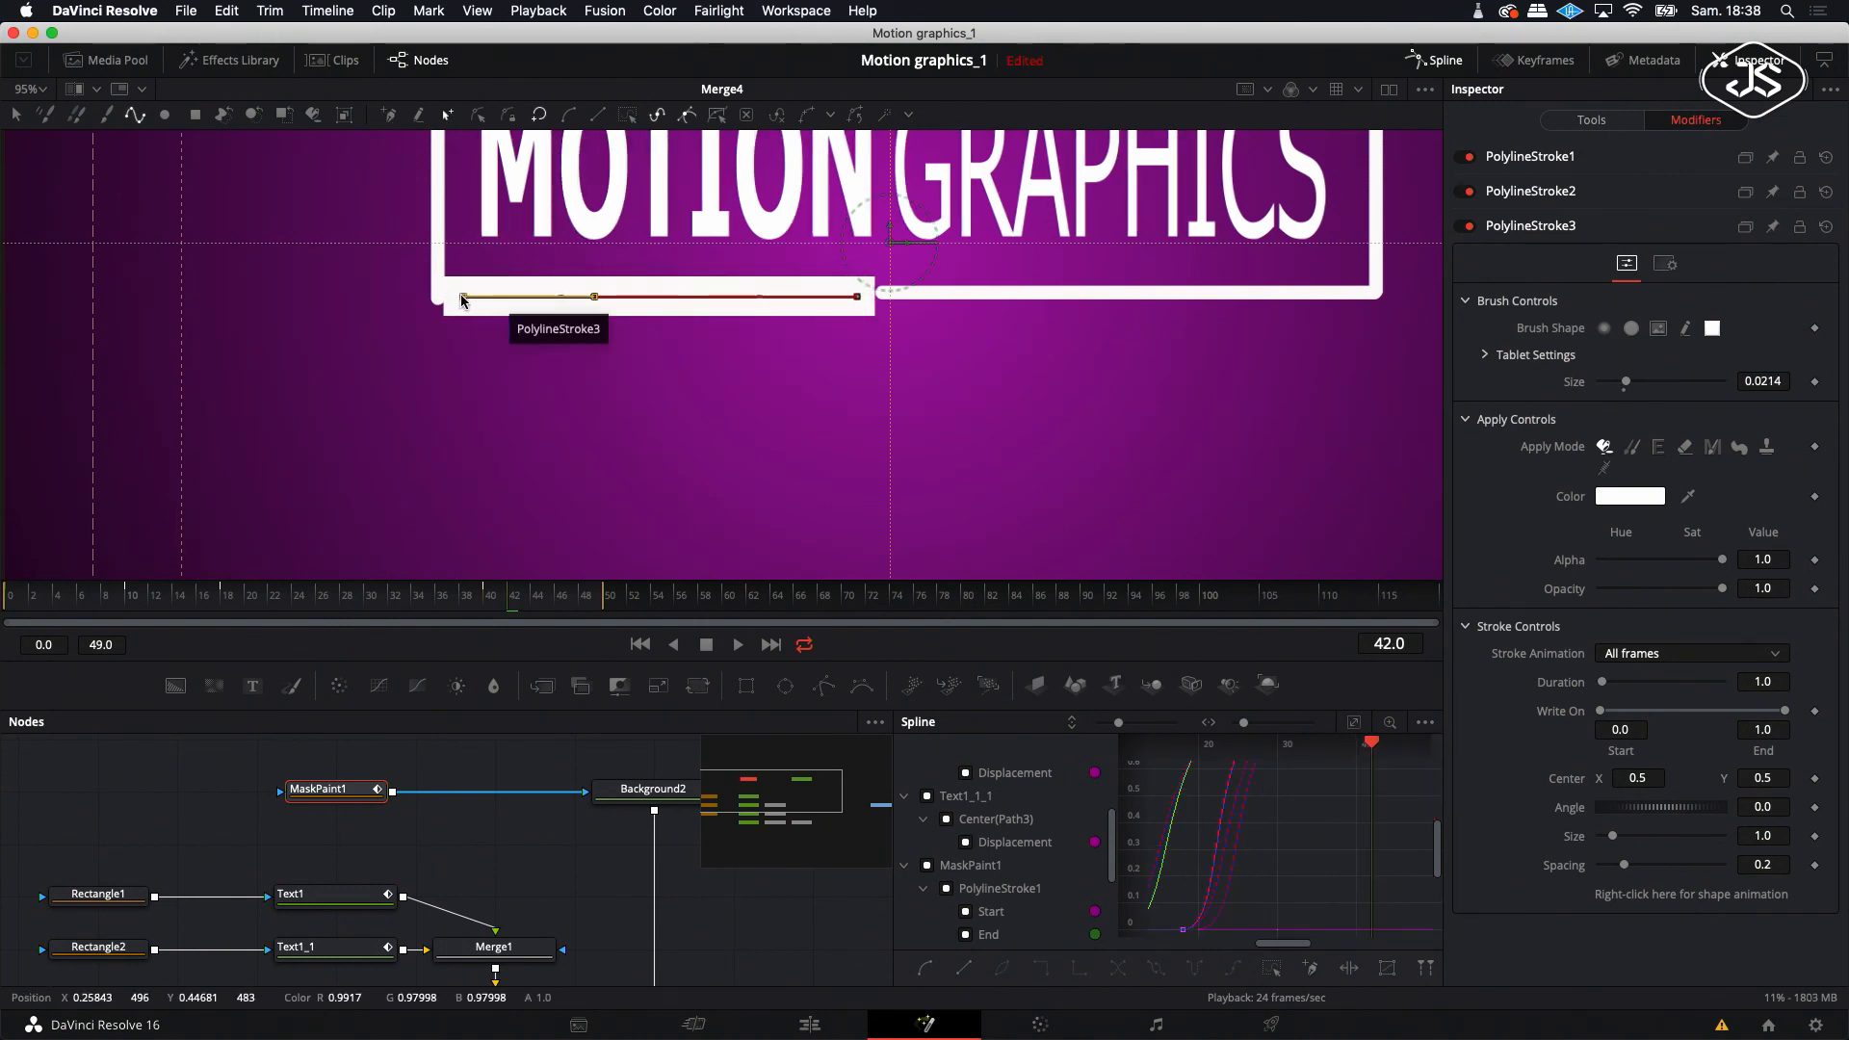
left_click_drag(464, 300, 470, 300)
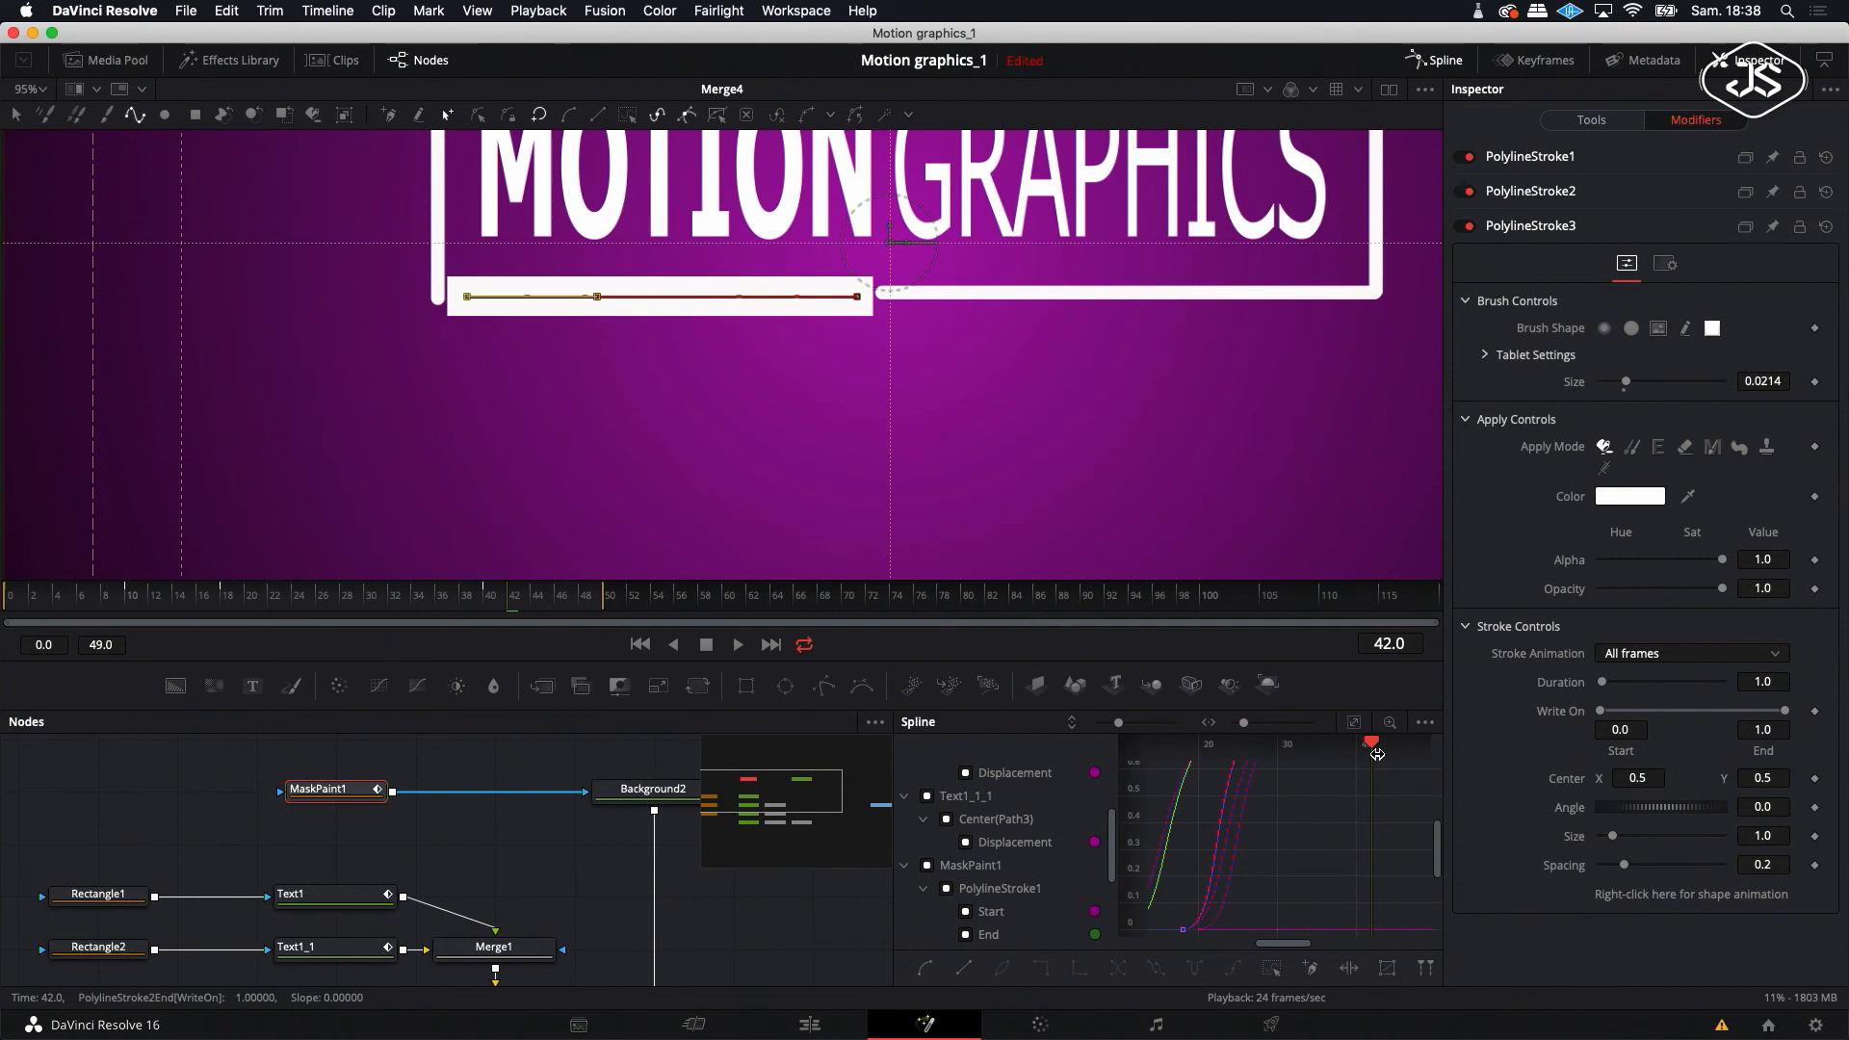
- Set PolylineStroke3's Write On End to 0.0 and keyframe its Write On at frame 14
scroll(887, 454, "up", 5)
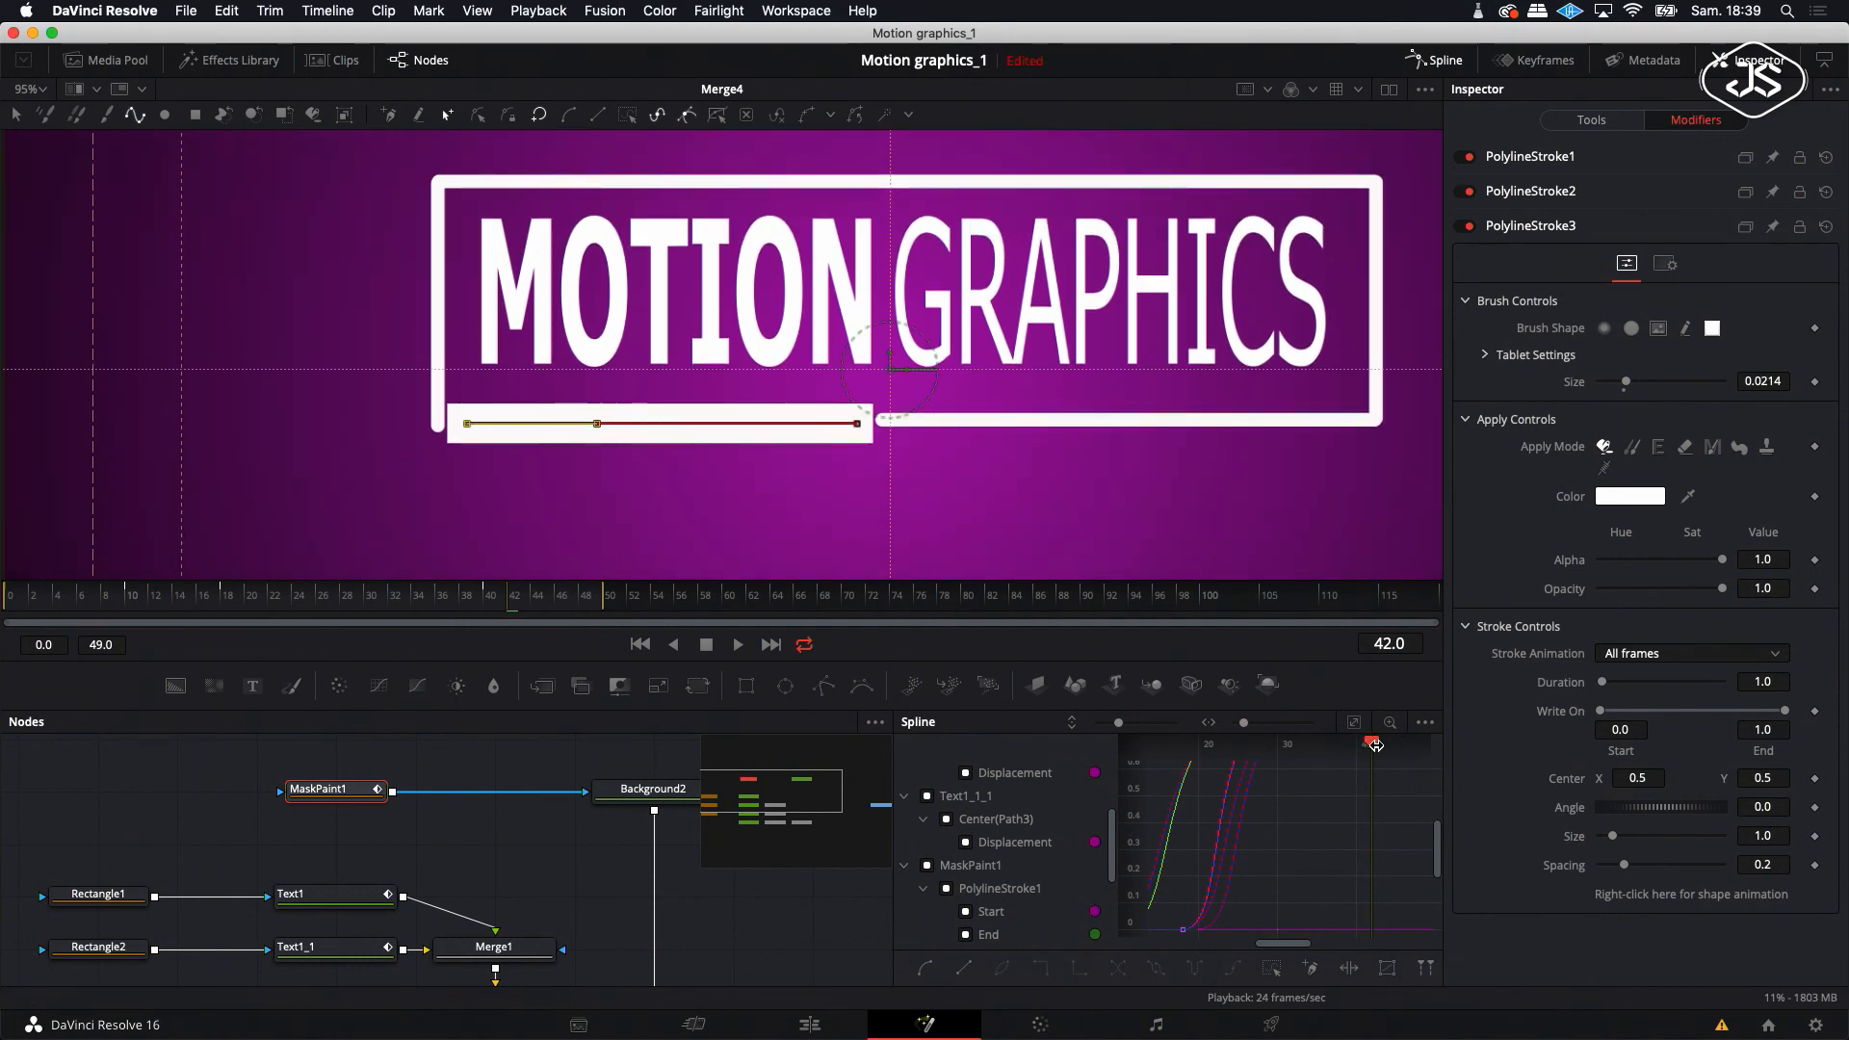
left_click_drag(1372, 749, 1204, 754)
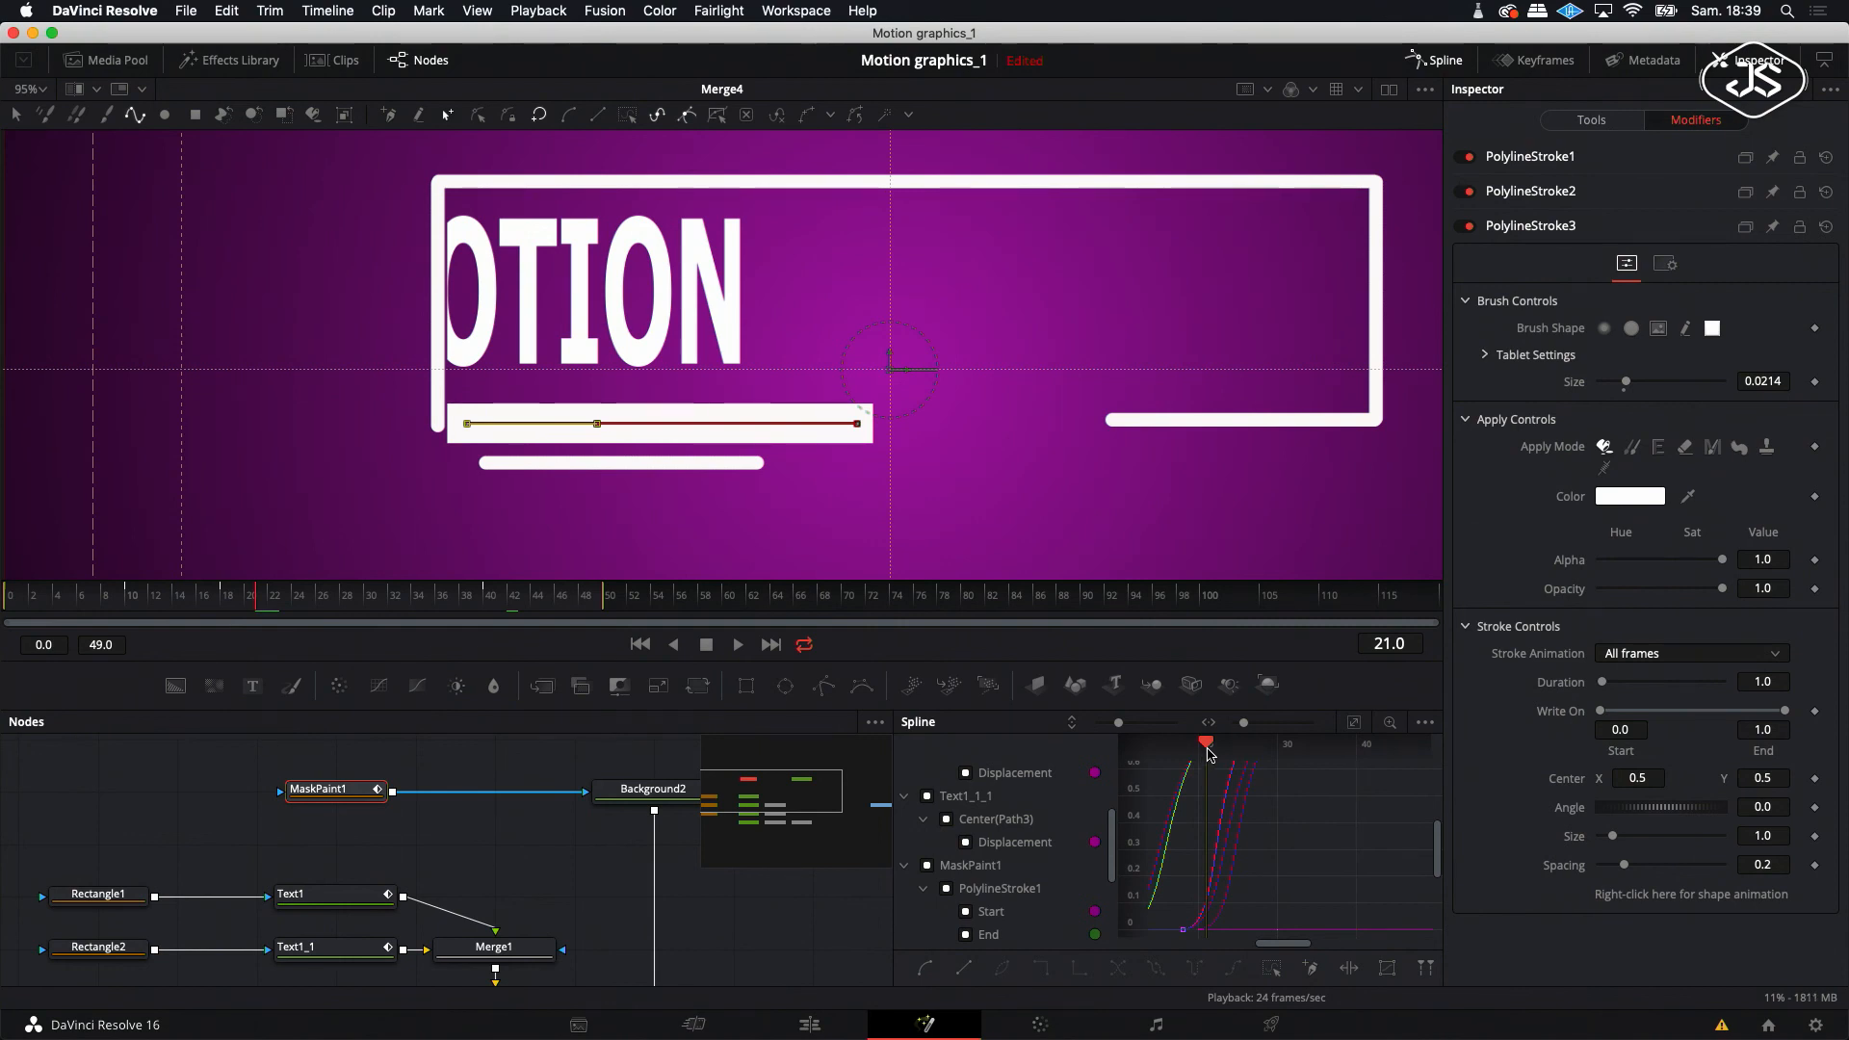
left_click_drag(1207, 747, 1183, 747)
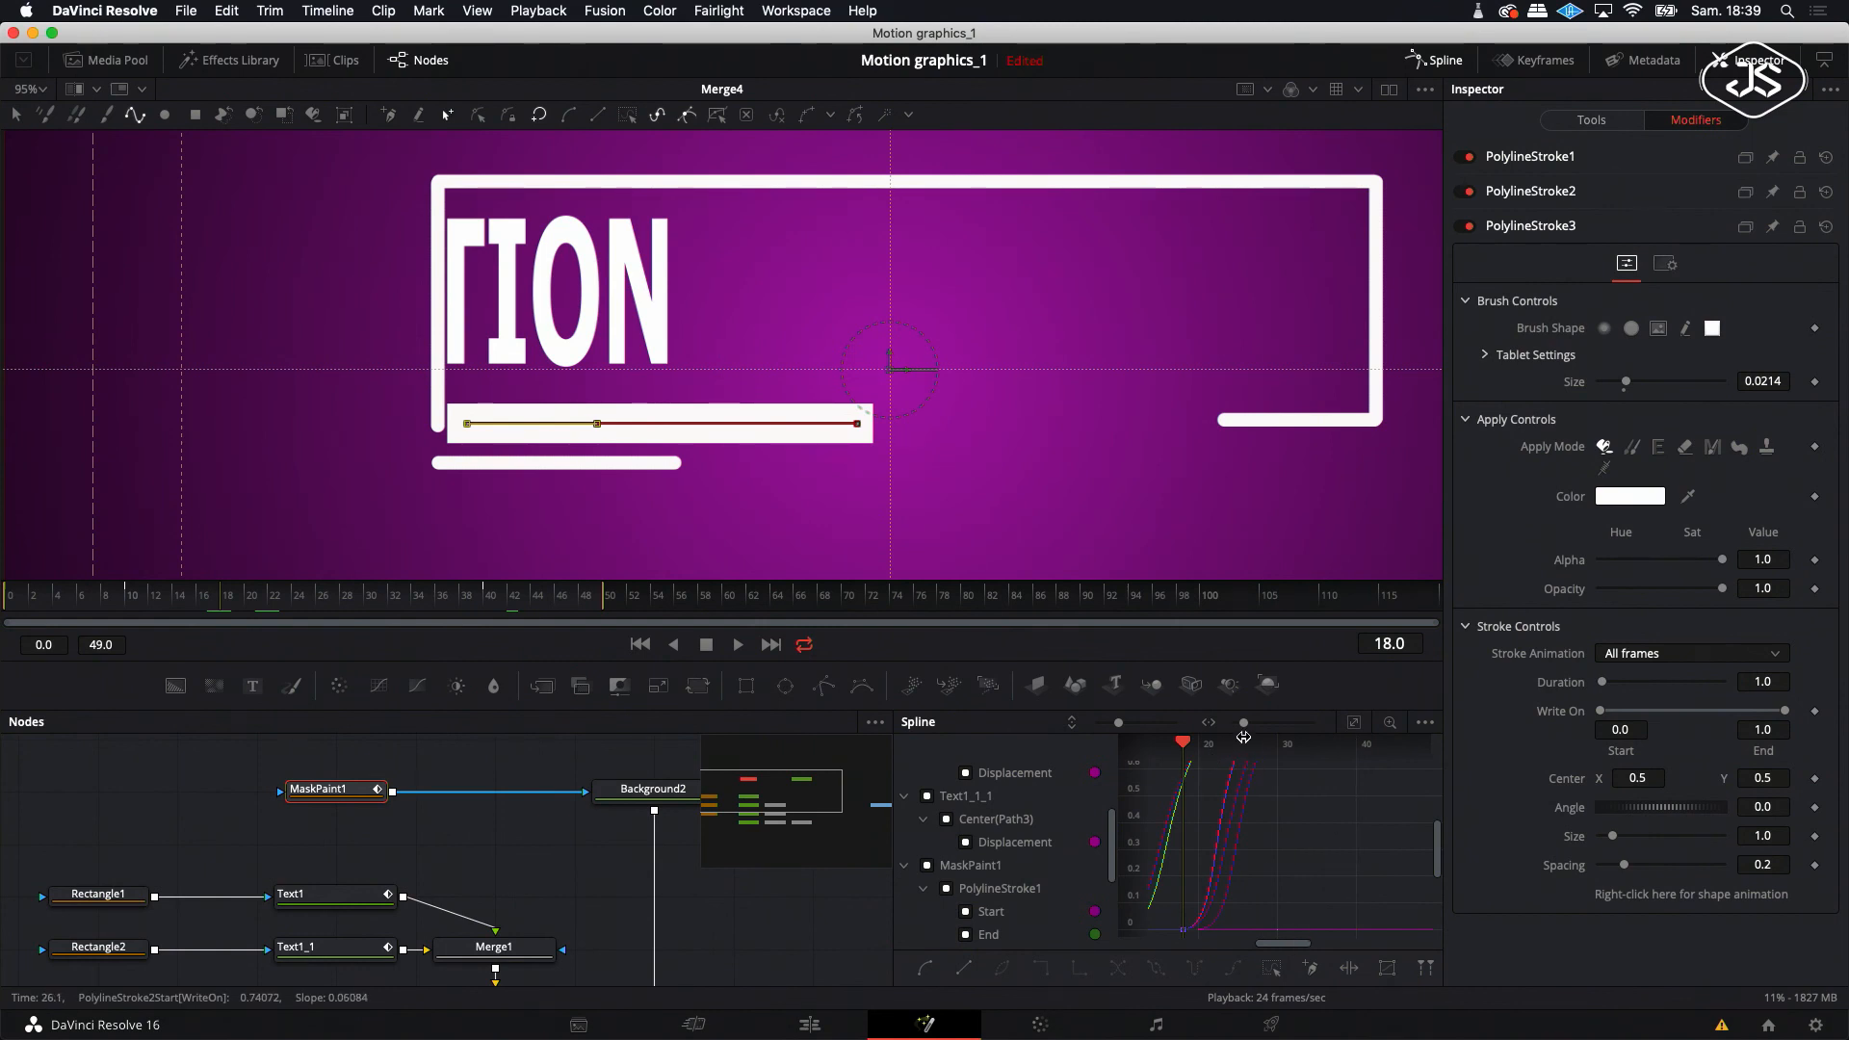
left_click_drag(1183, 747, 1151, 748)
left_click_drag(1304, 948, 1258, 950)
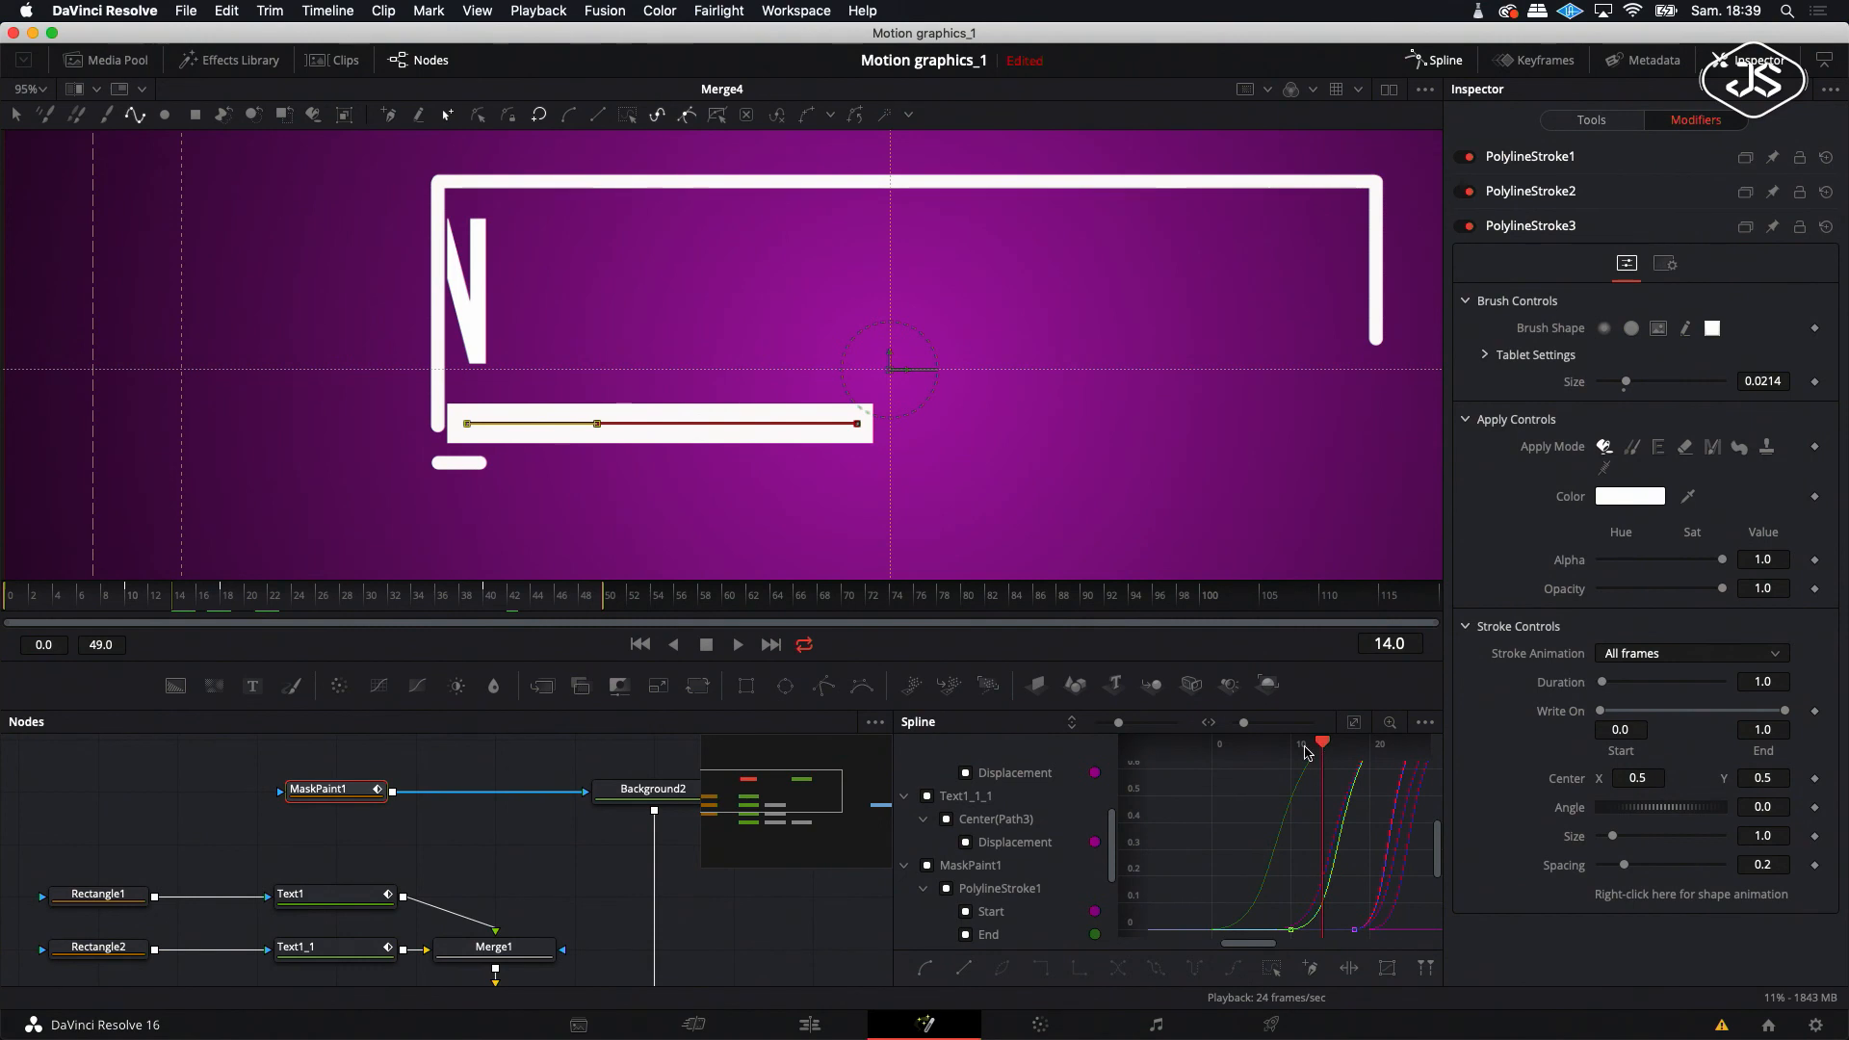
left_click_drag(1323, 744, 1292, 748)
left_click_drag(1276, 757, 1269, 757)
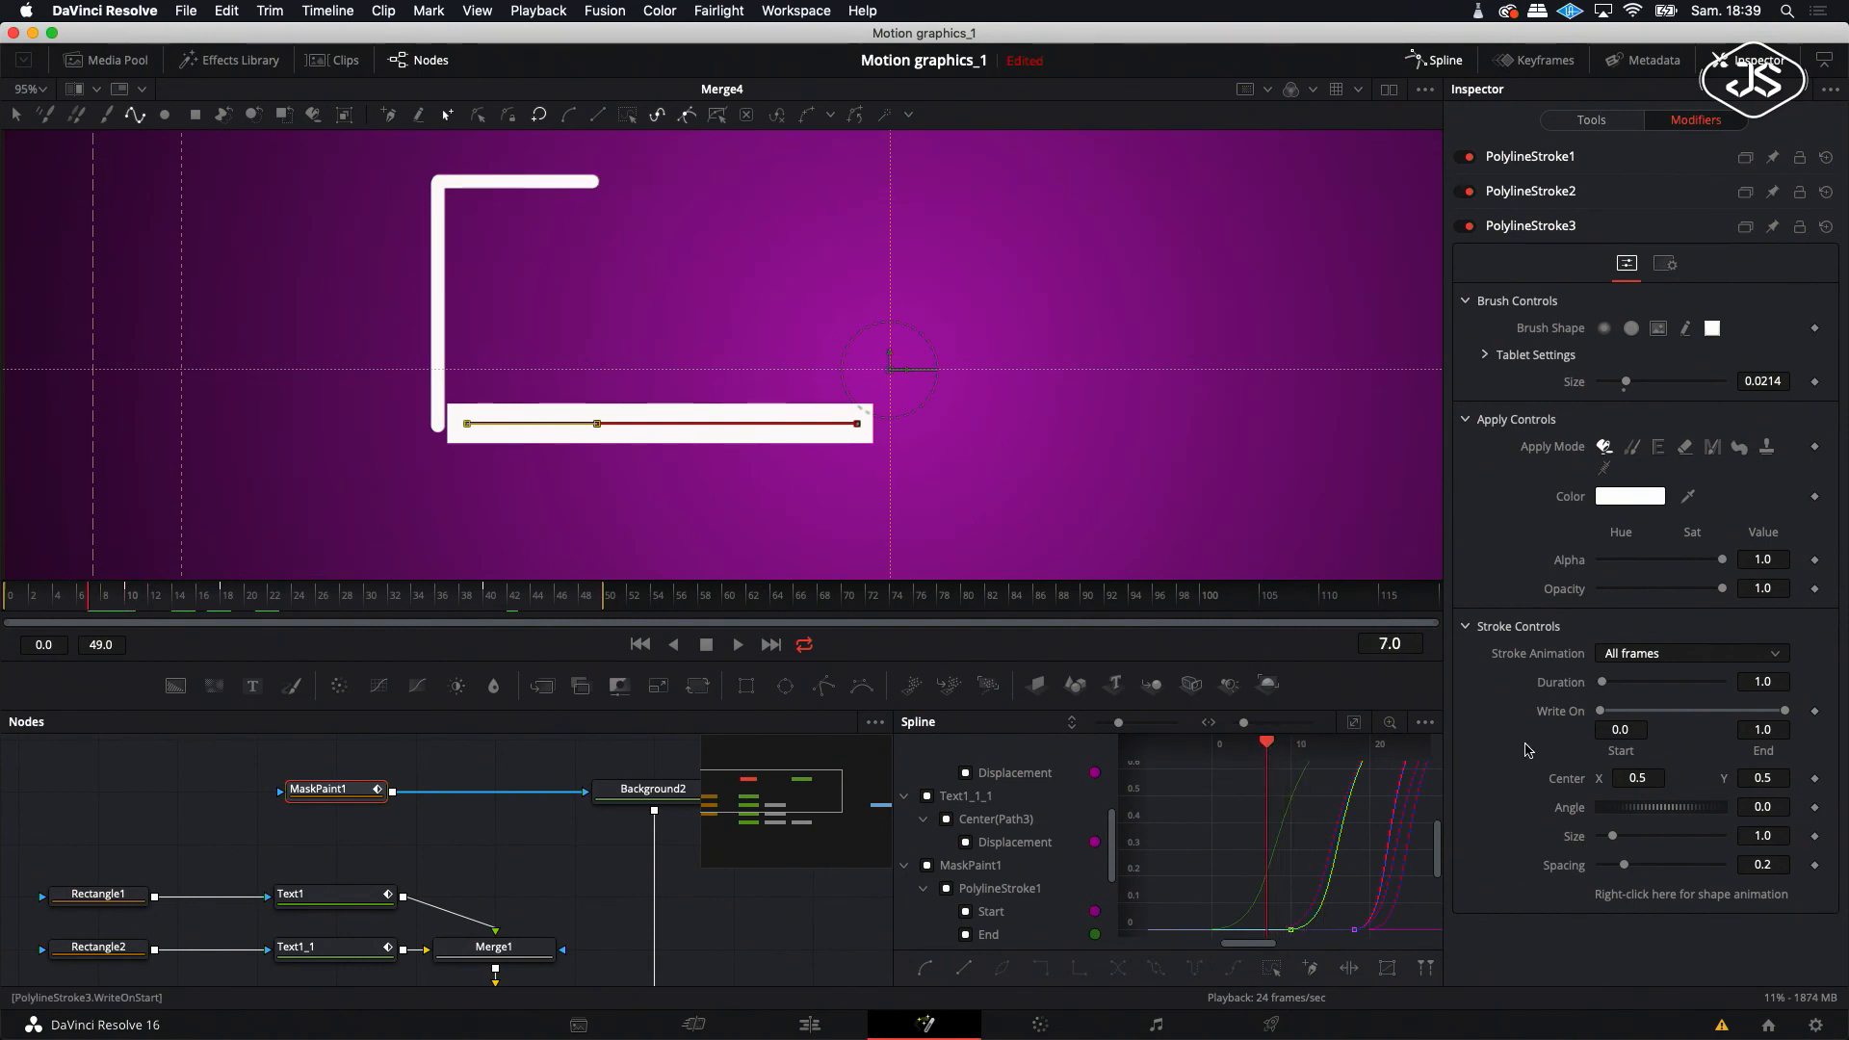
left_click_drag(1674, 724, 1606, 725)
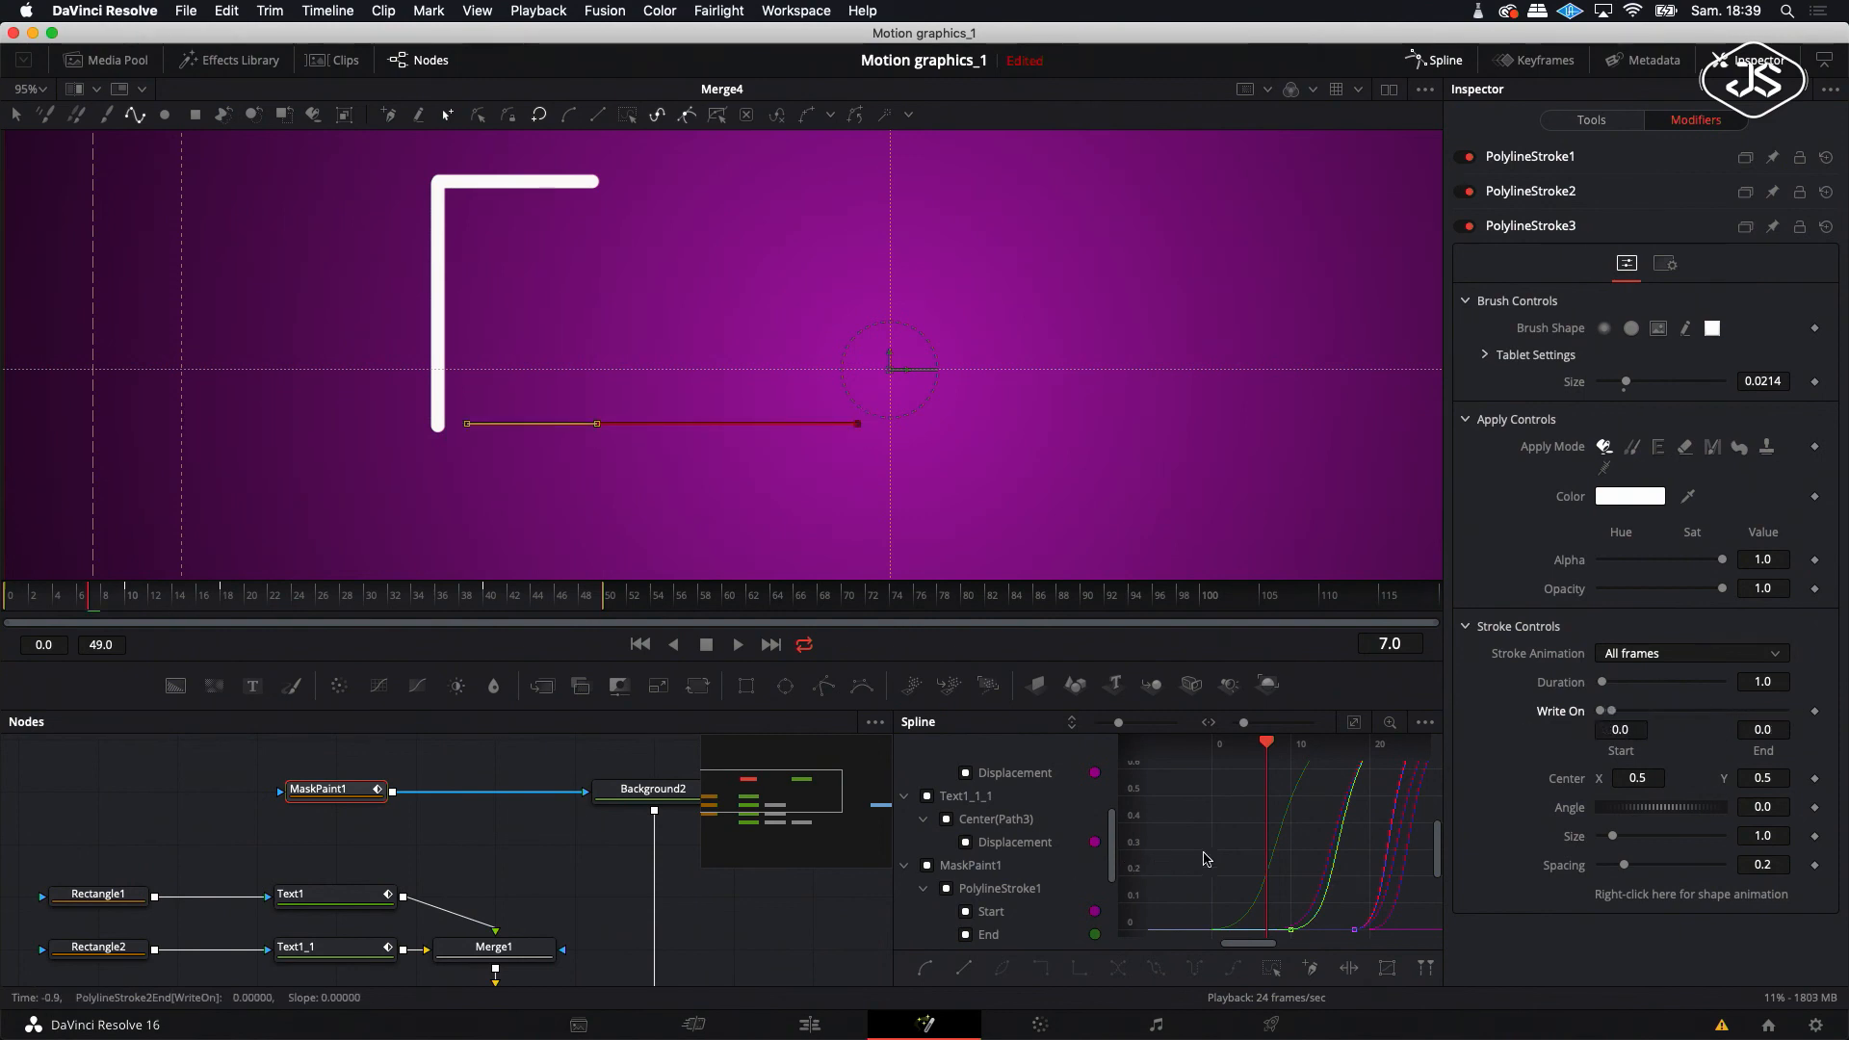
left_click_drag(1267, 746, 1330, 751)
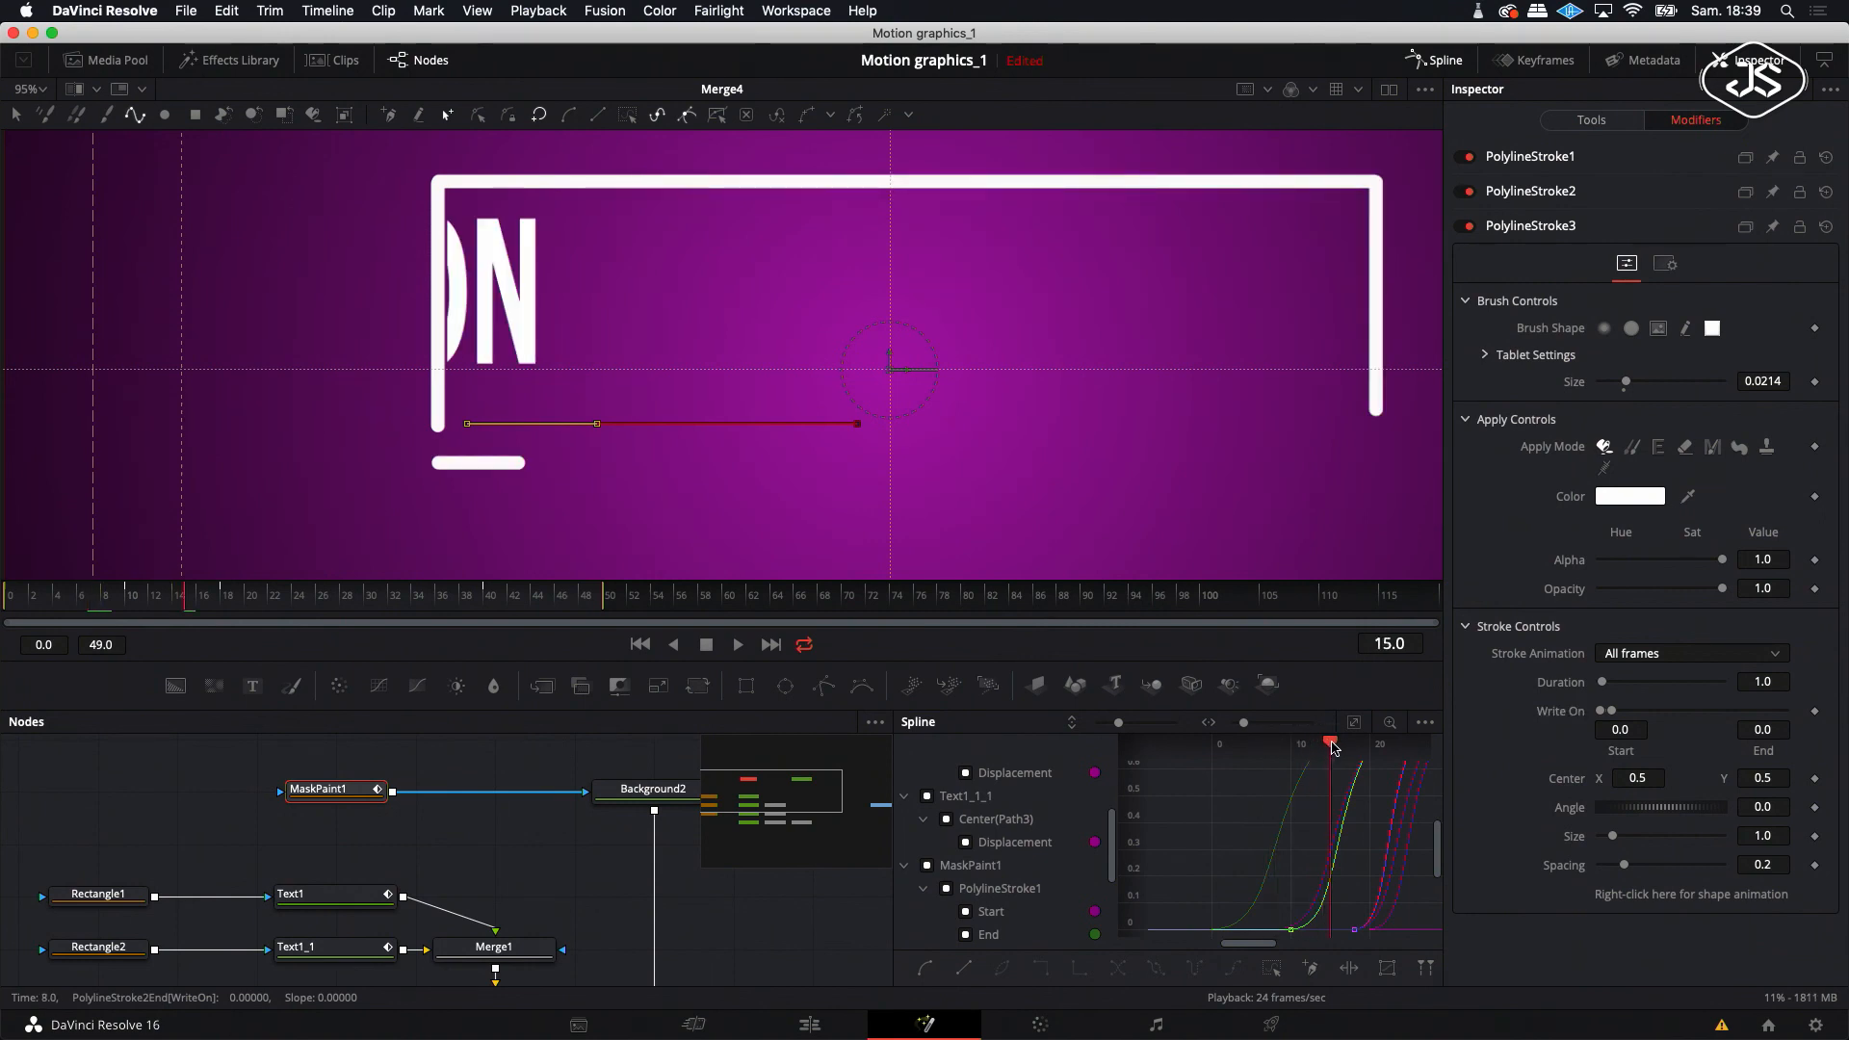
left_click_drag(1332, 749, 1323, 748)
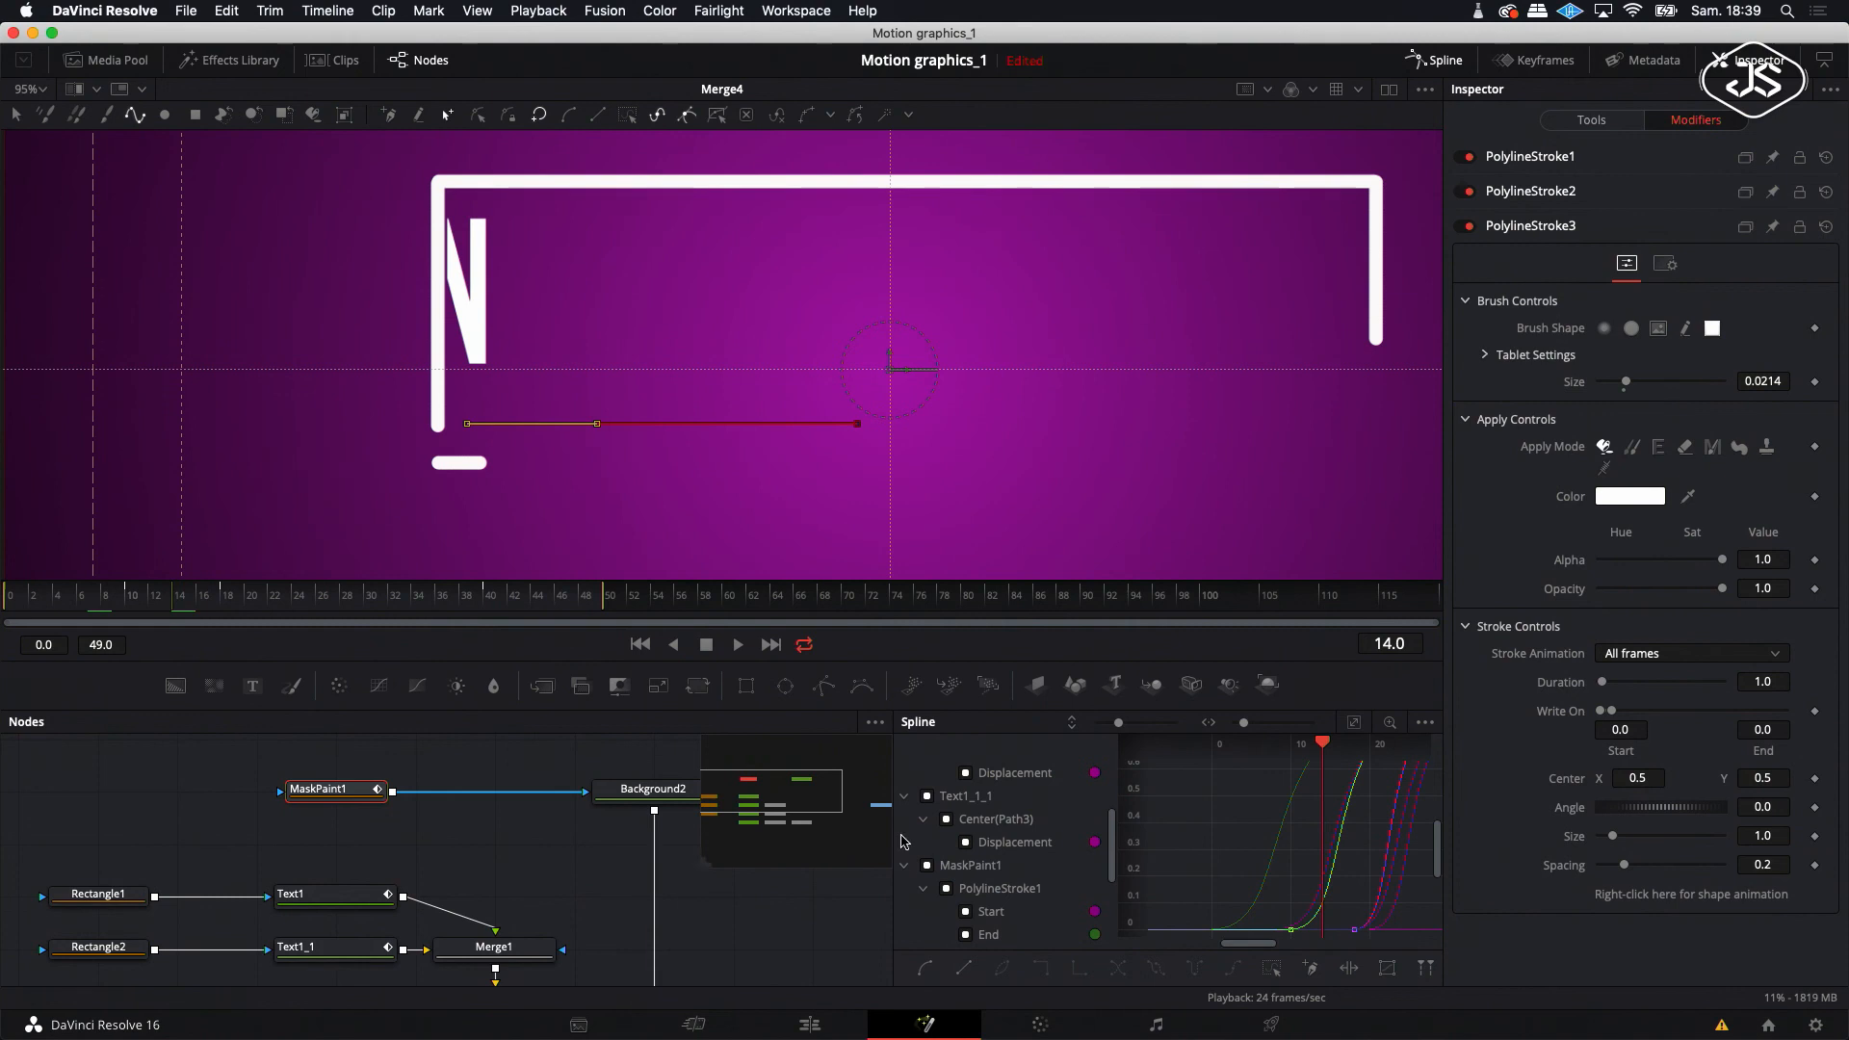
left_click(1815, 713)
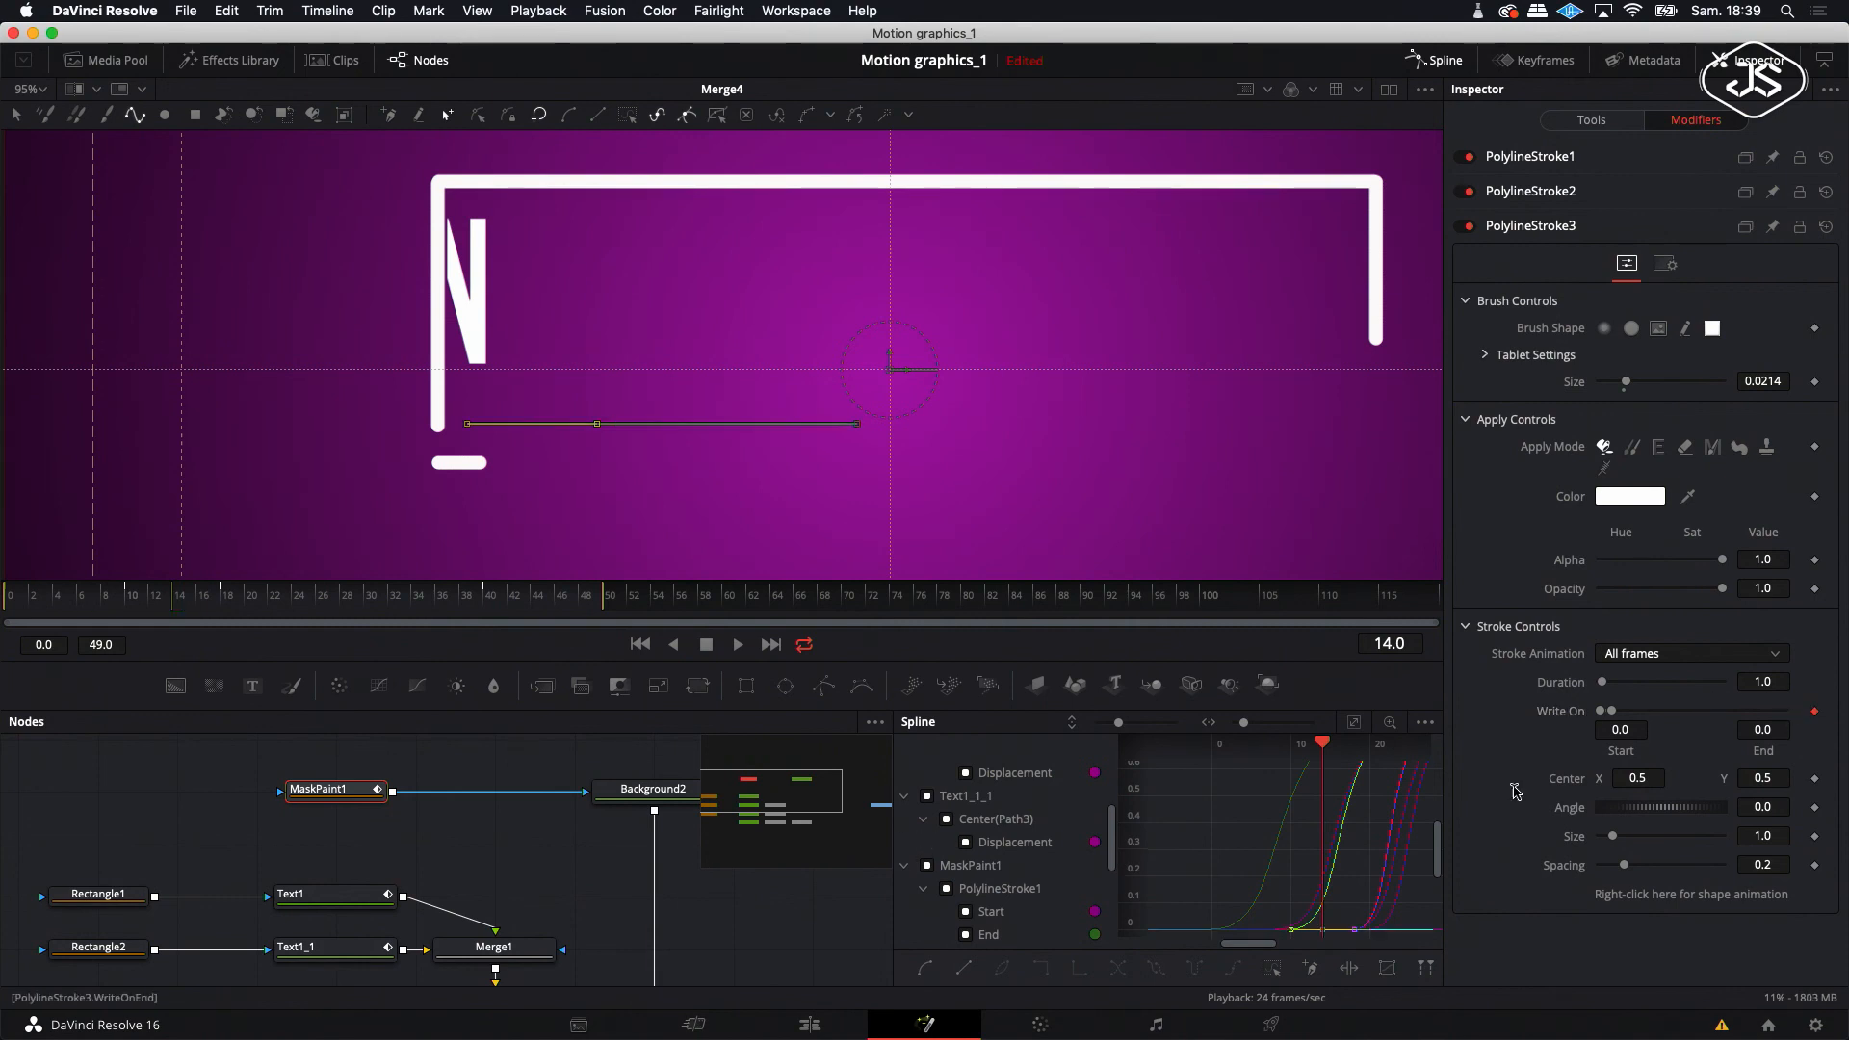
- At frame 40, set PolylineStroke3's Write On End and Start both to 1.0
scroll(1269, 885, "right", 5)
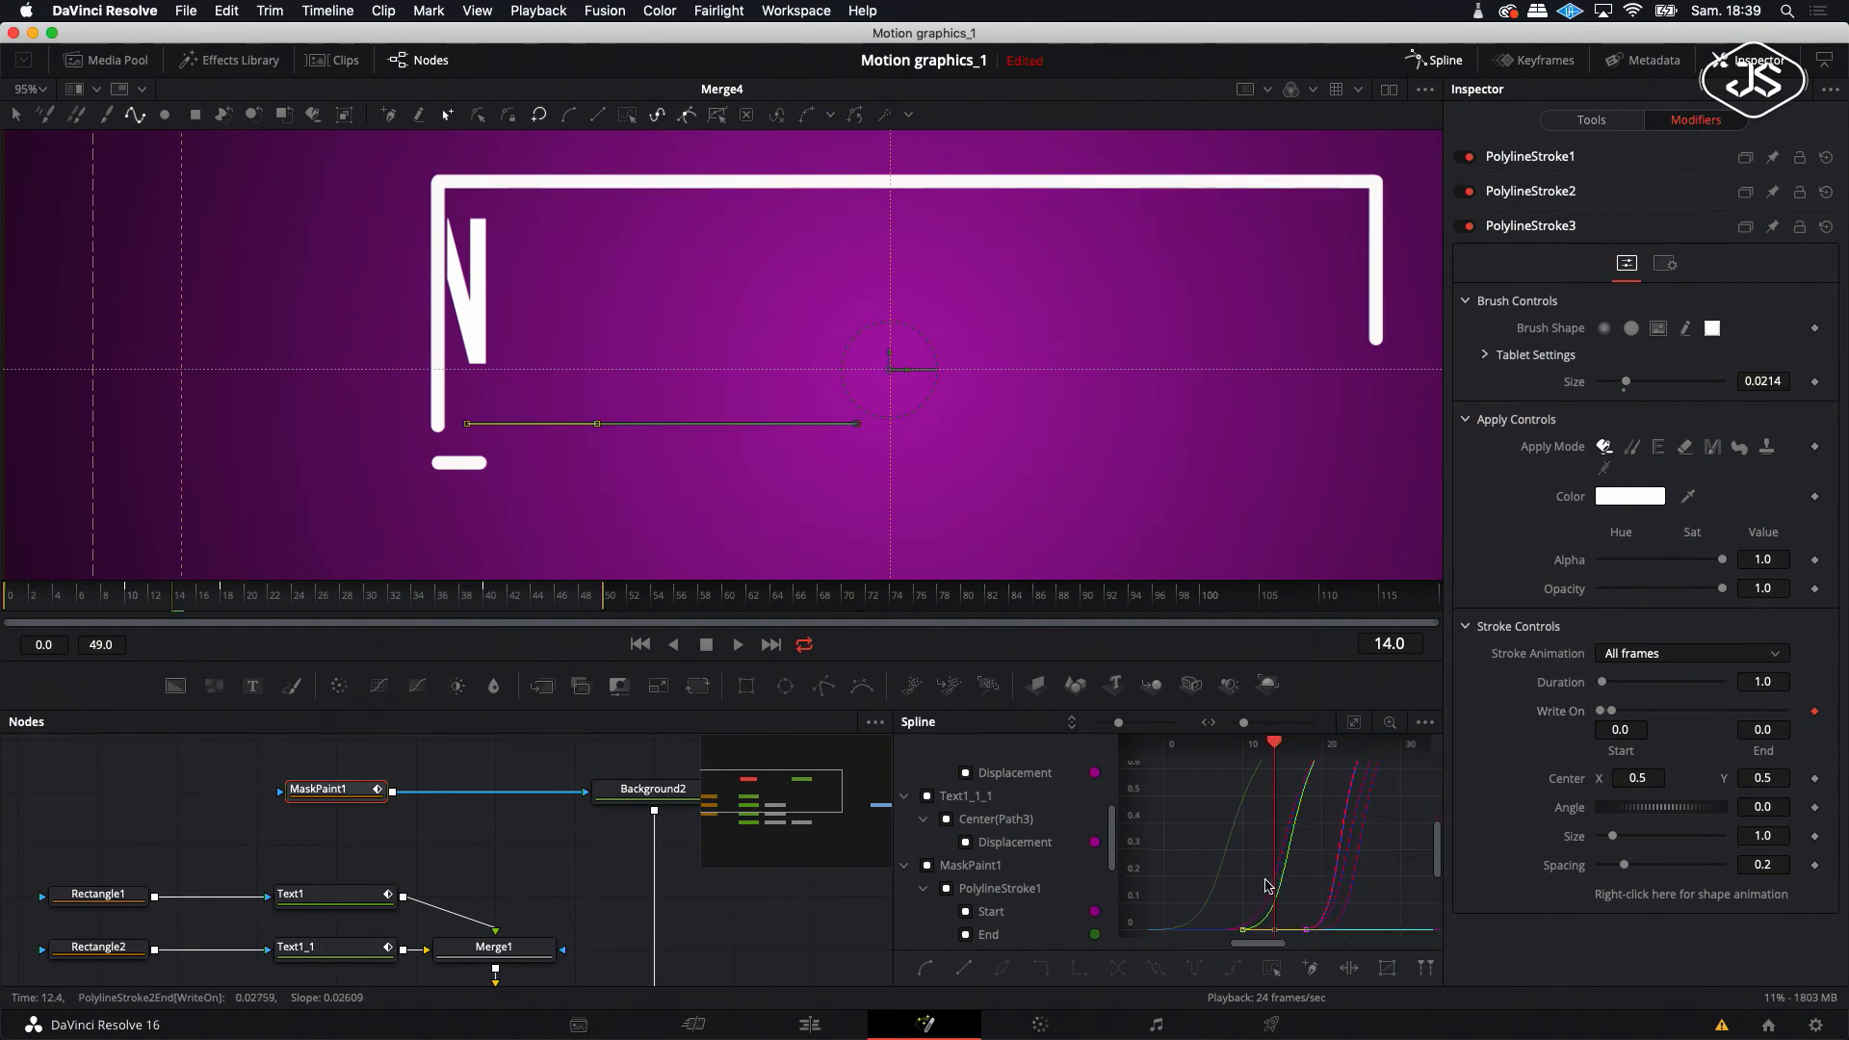
left_click_drag(1177, 747, 1384, 764)
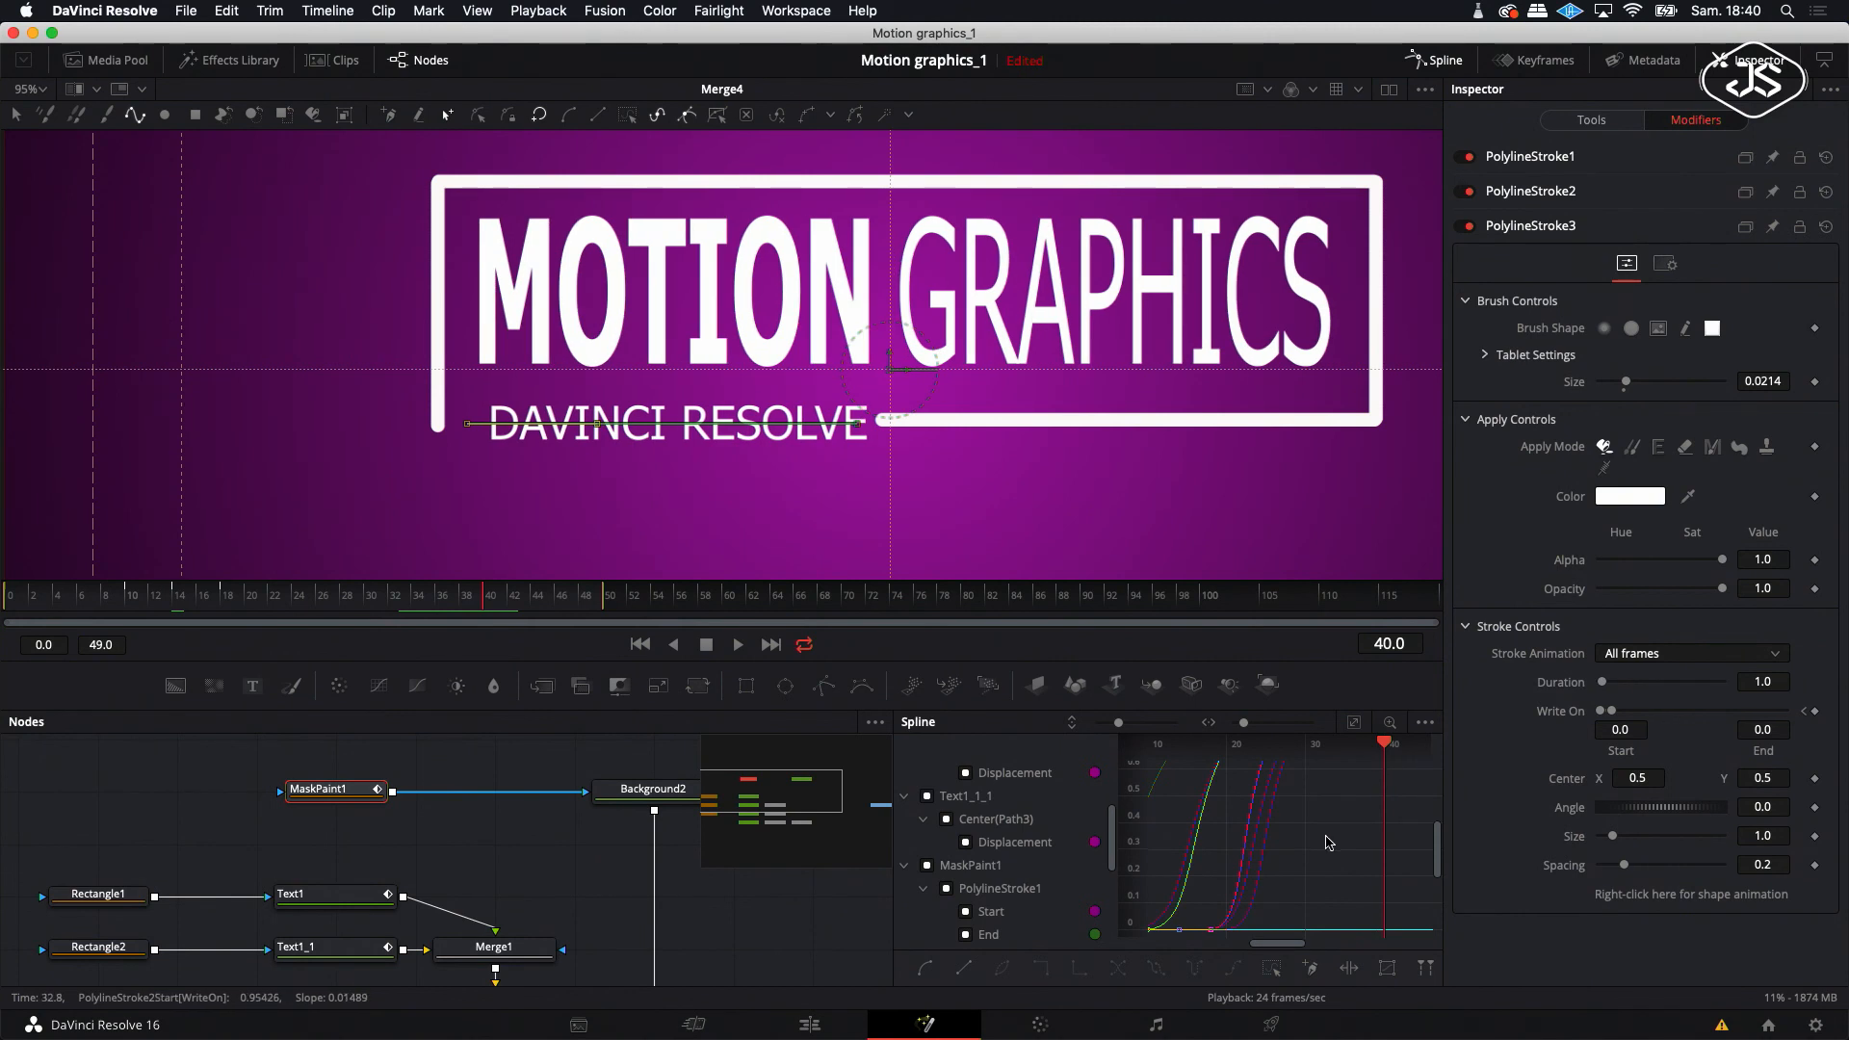
left_click_drag(1611, 714, 1784, 713)
left_click_drag(1602, 711, 1777, 711)
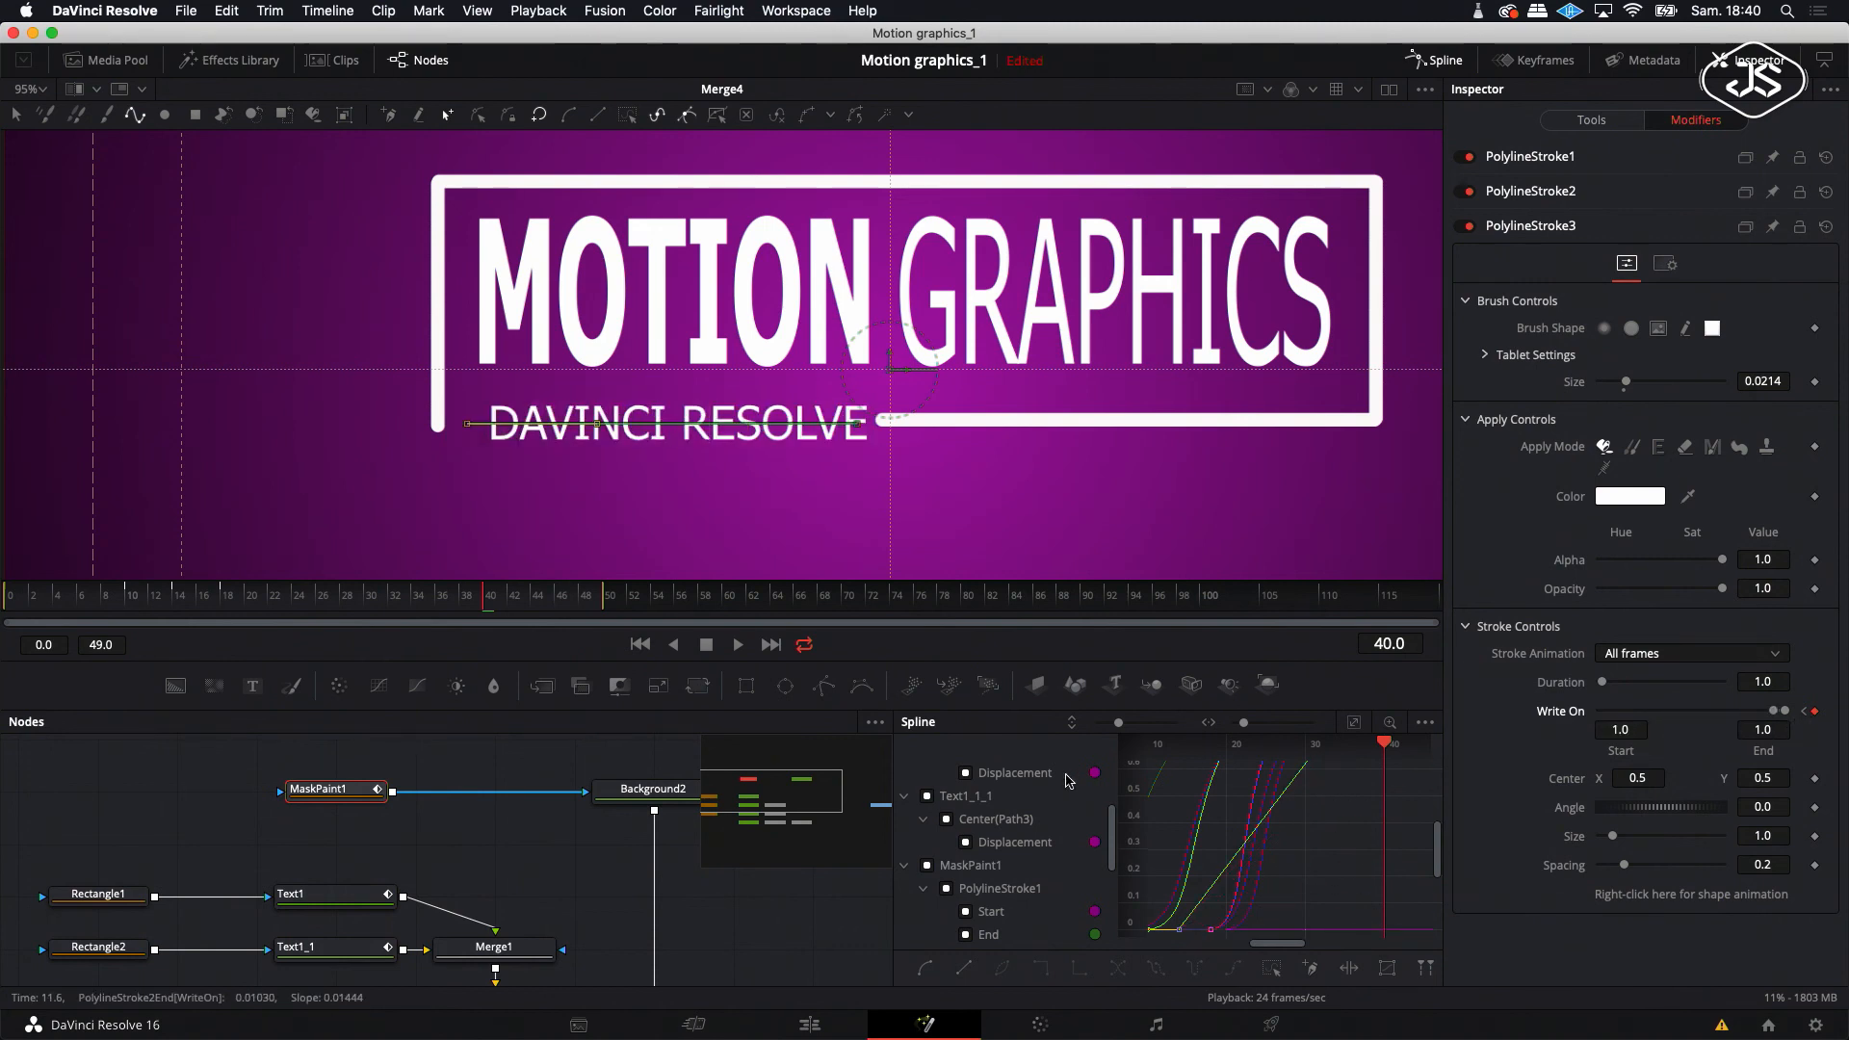
- Hide the PolylineStroke2 curves and smooth PolylineStroke3's Start and End keyframes
scroll(1033, 856, "down", 5)
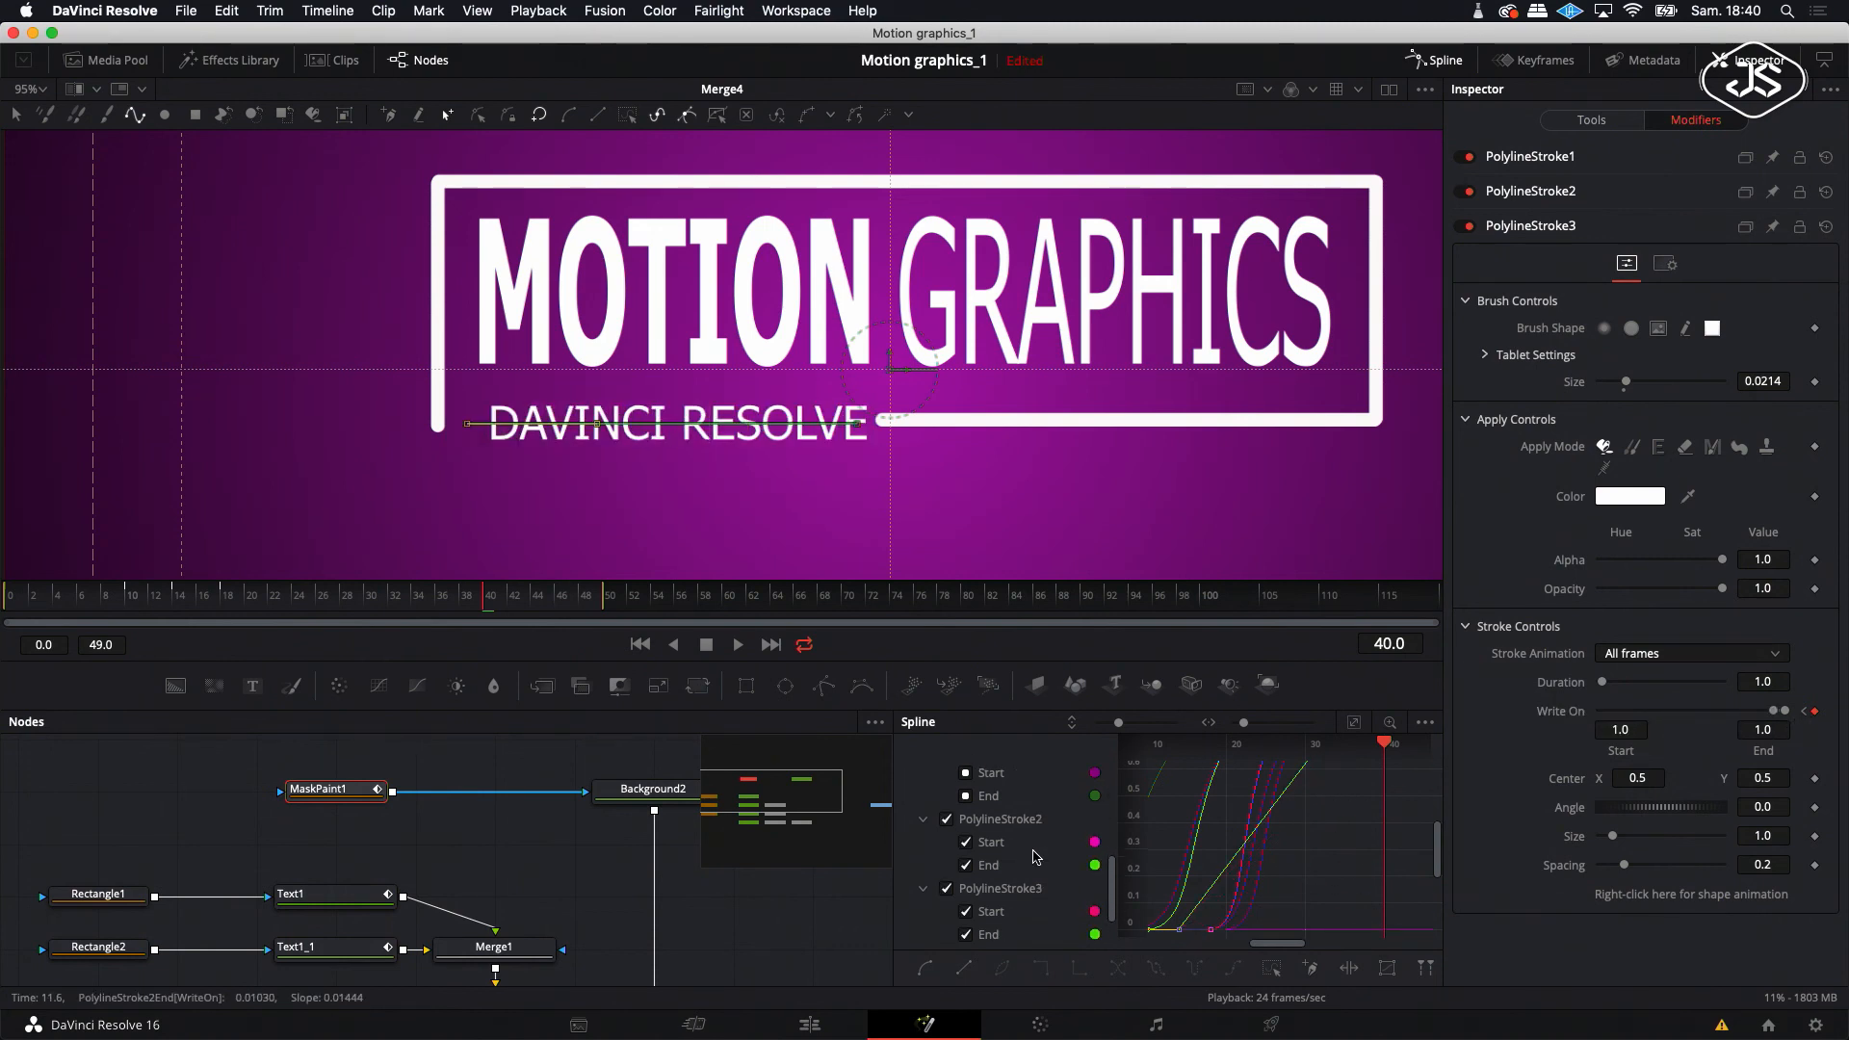
left_click(945, 773)
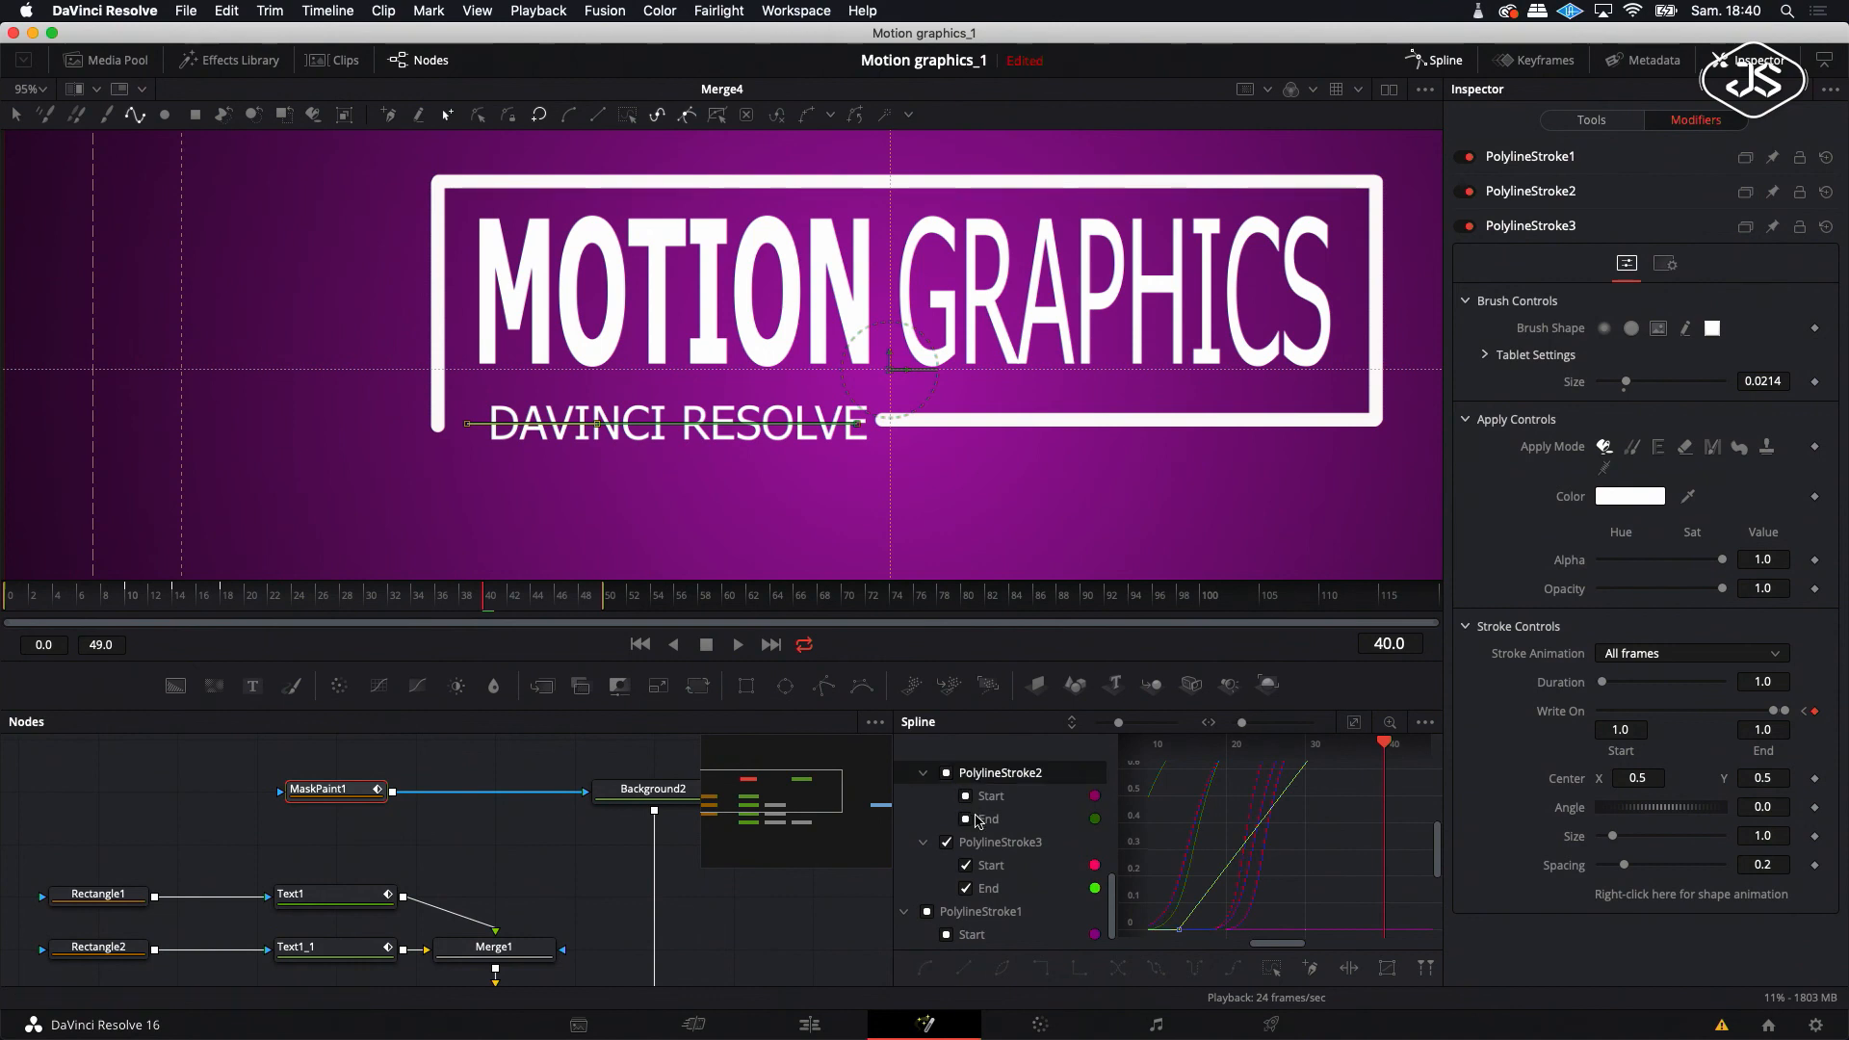
left_click(1354, 722)
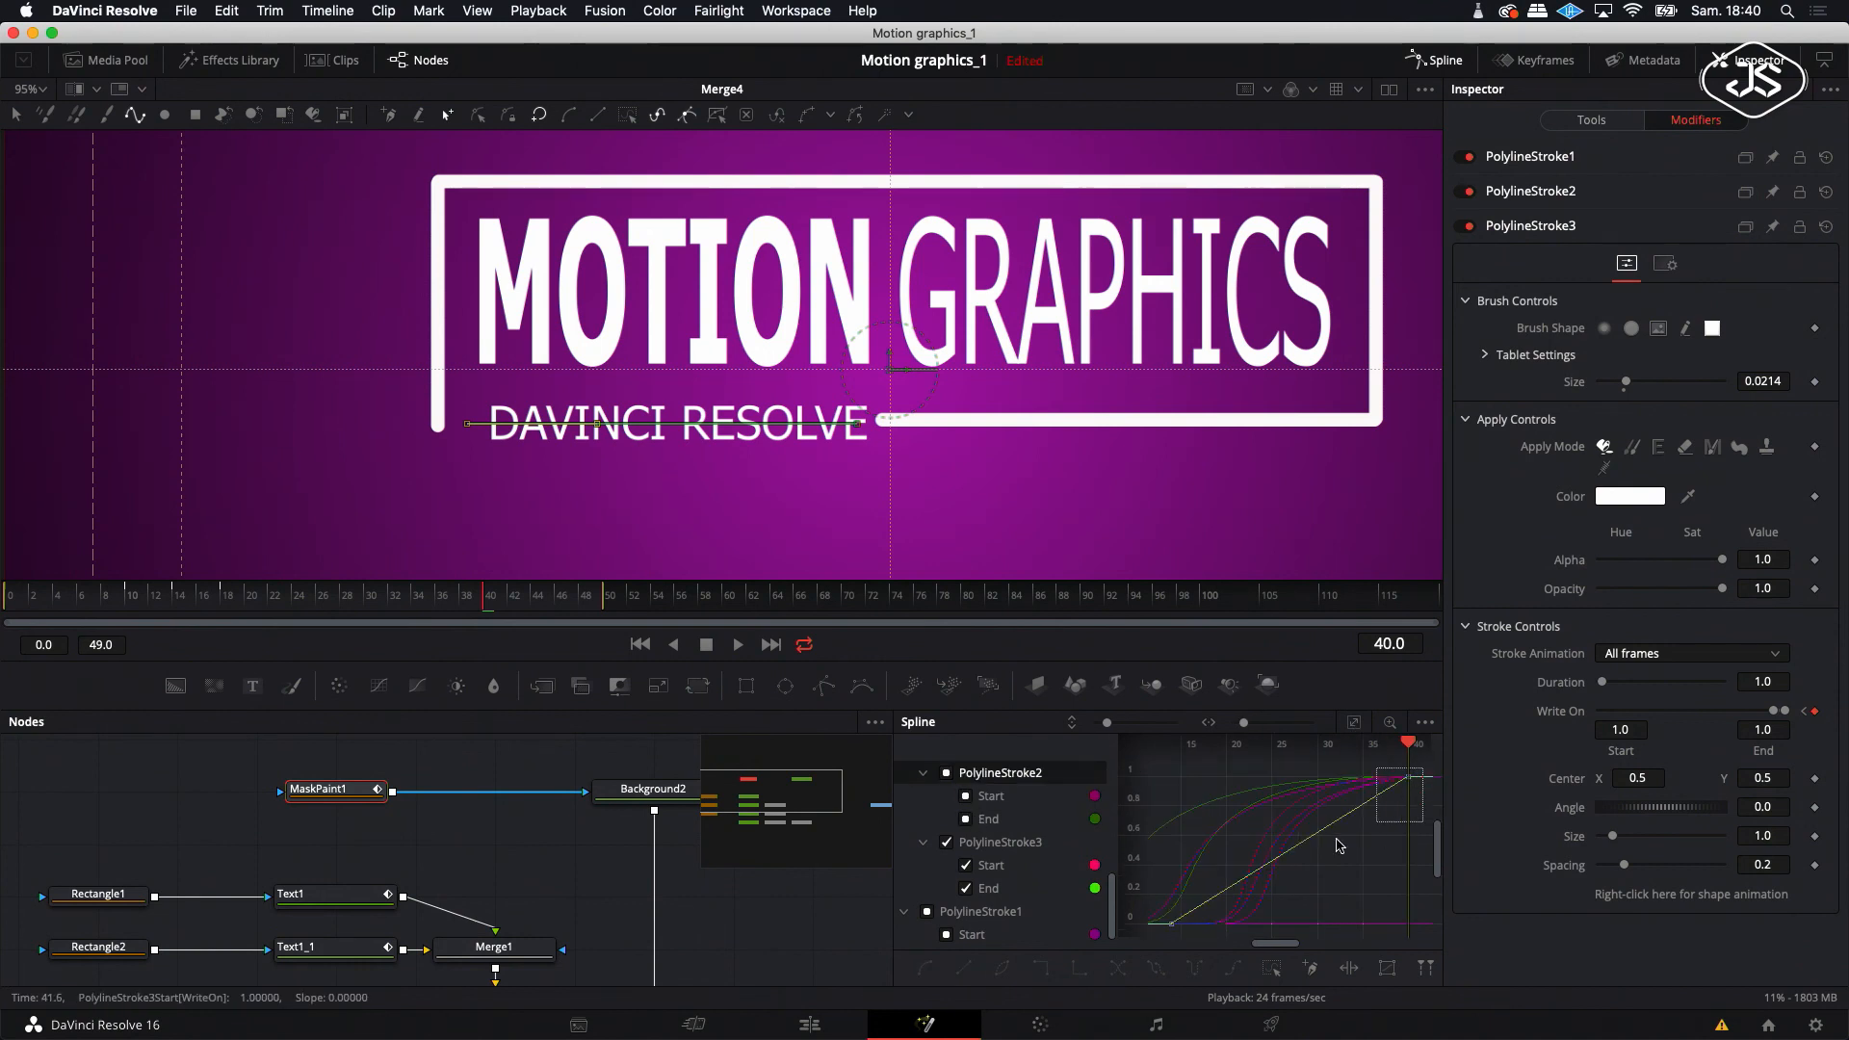
left_click(927, 969)
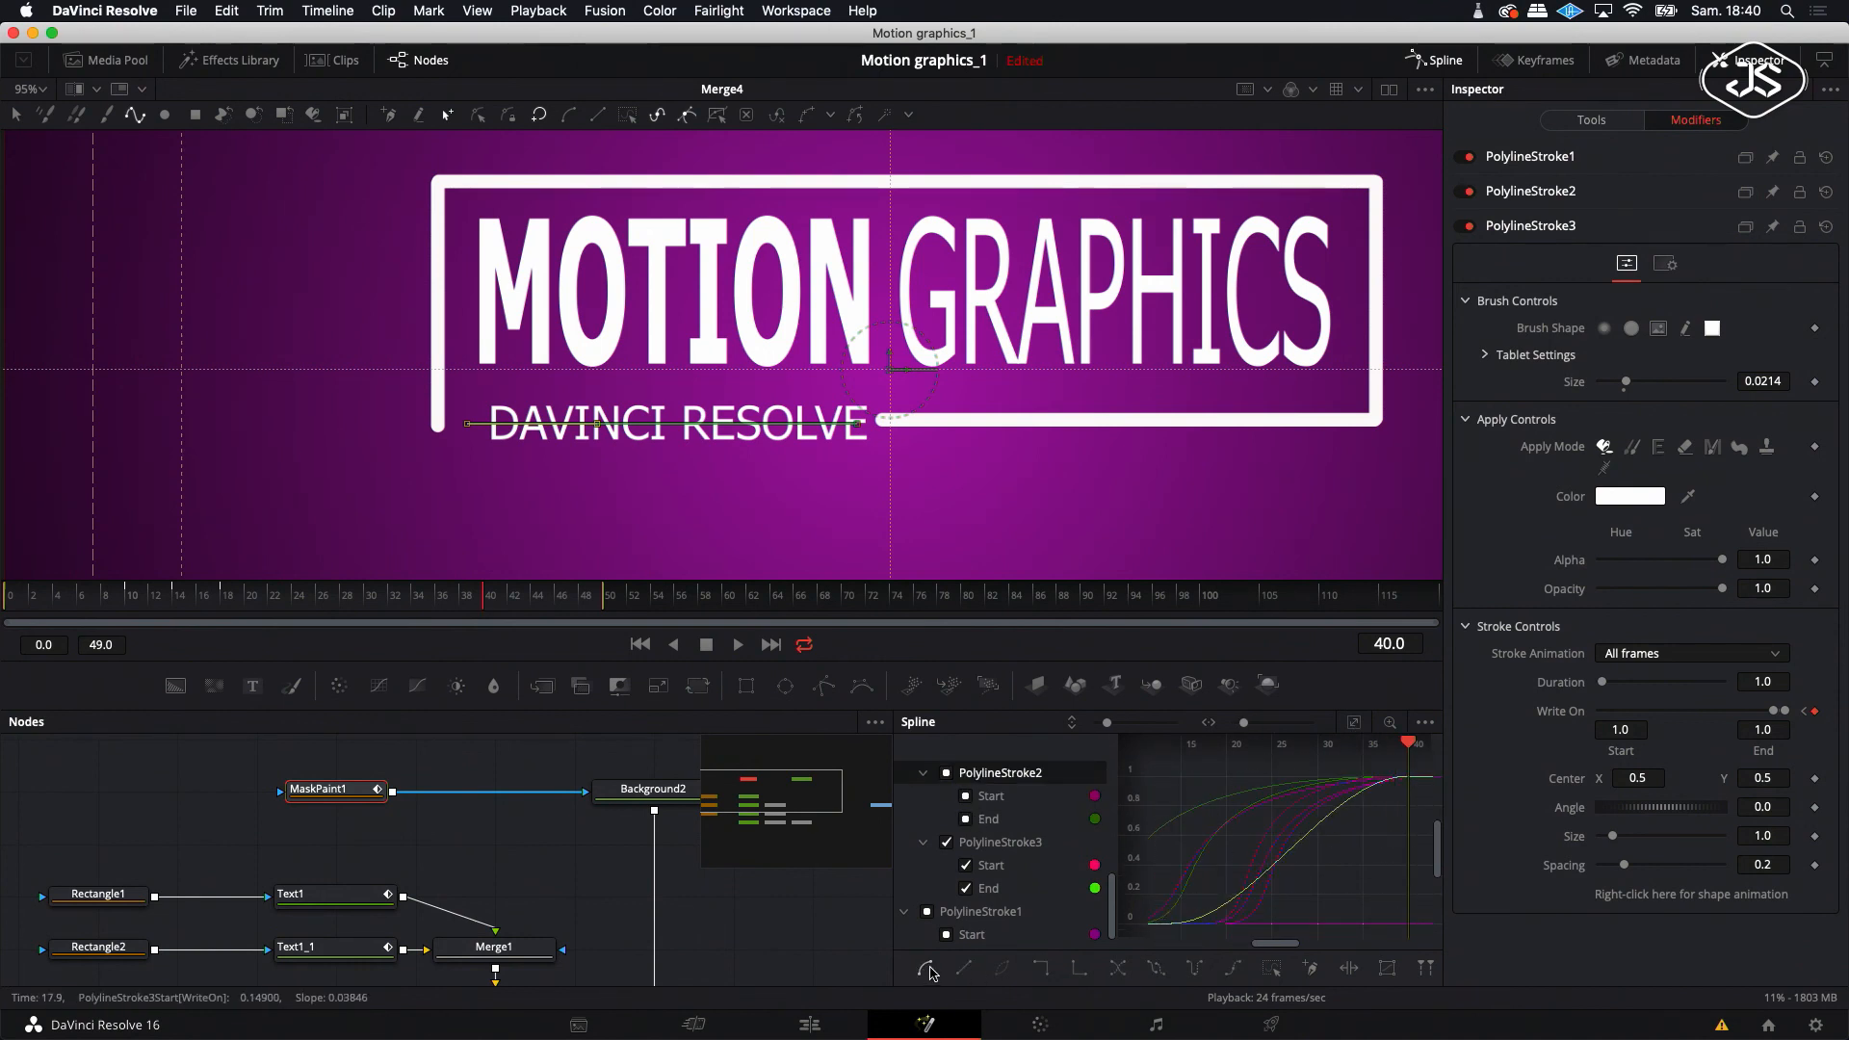
- Isolate PolylineStroke3's End and Start curves in turn, extending each frame 40 keyframe's handle back to about frame 14
left_click_drag(1409, 744, 1171, 767)
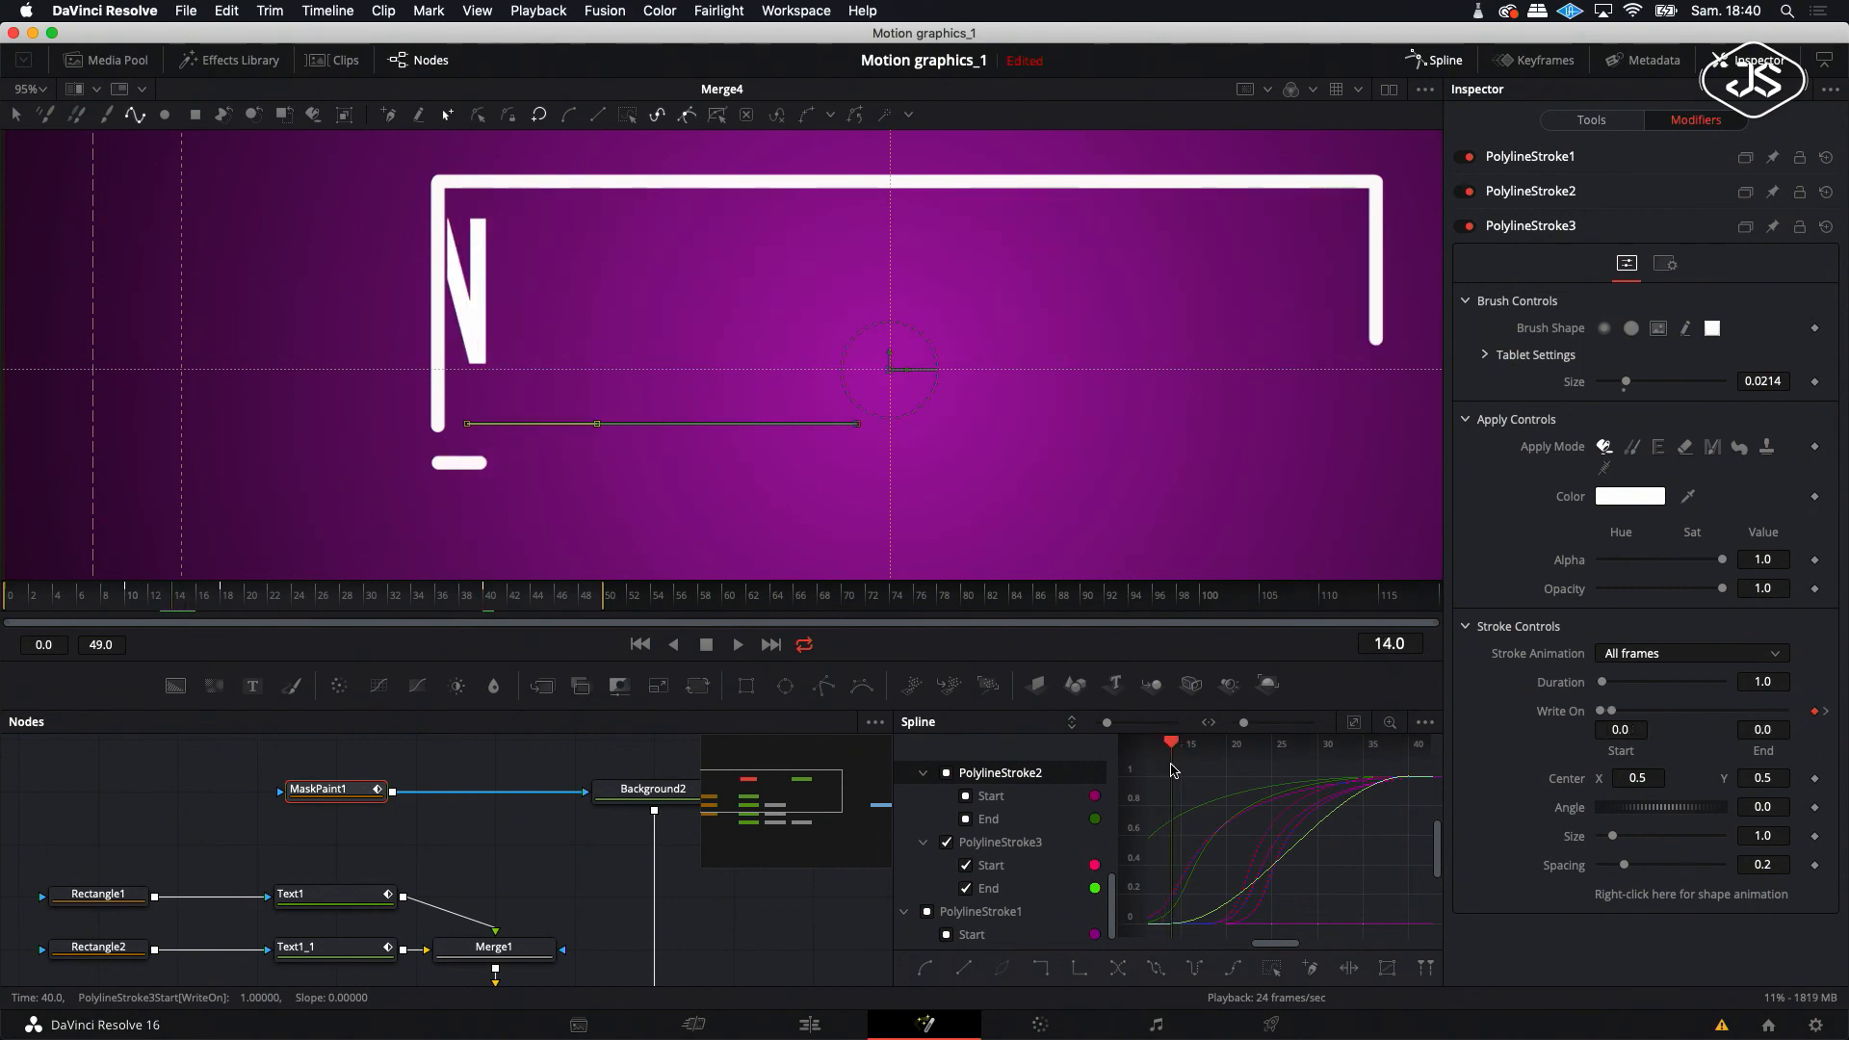
left_click(967, 866)
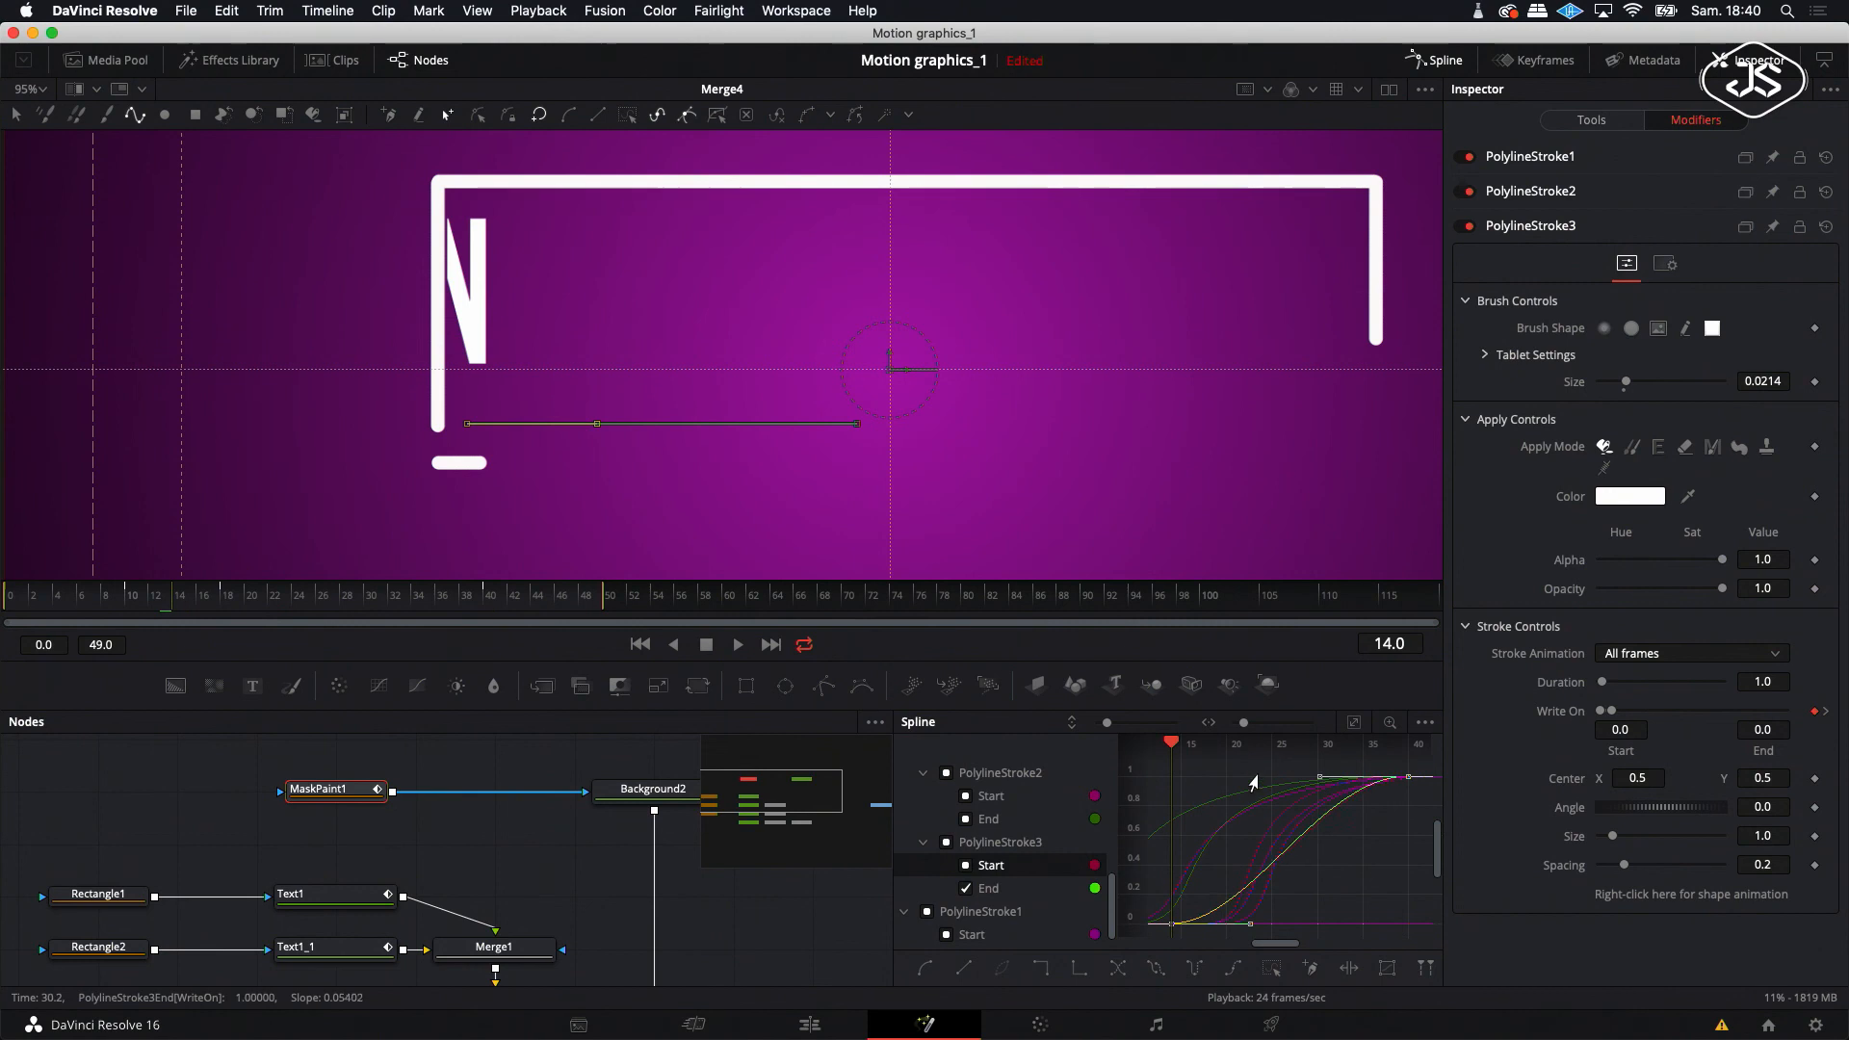
left_click_drag(1172, 785, 1171, 782)
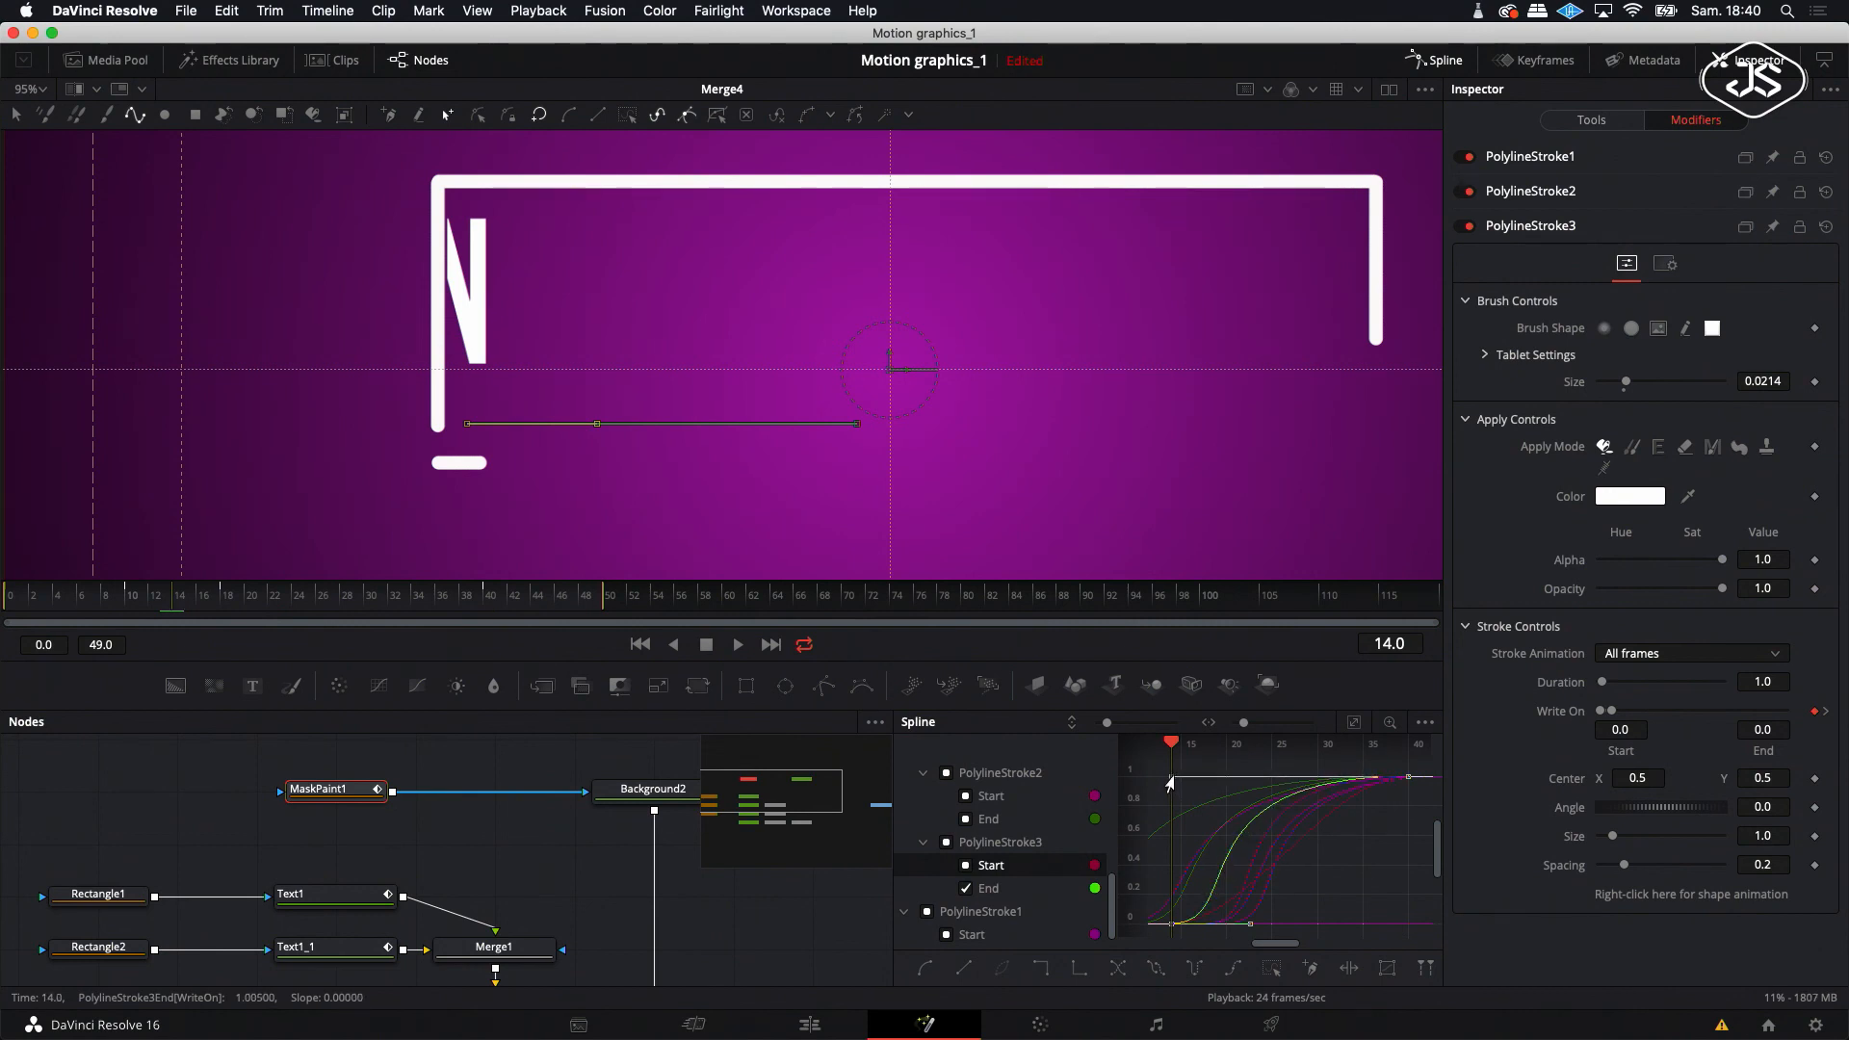
left_click(967, 866)
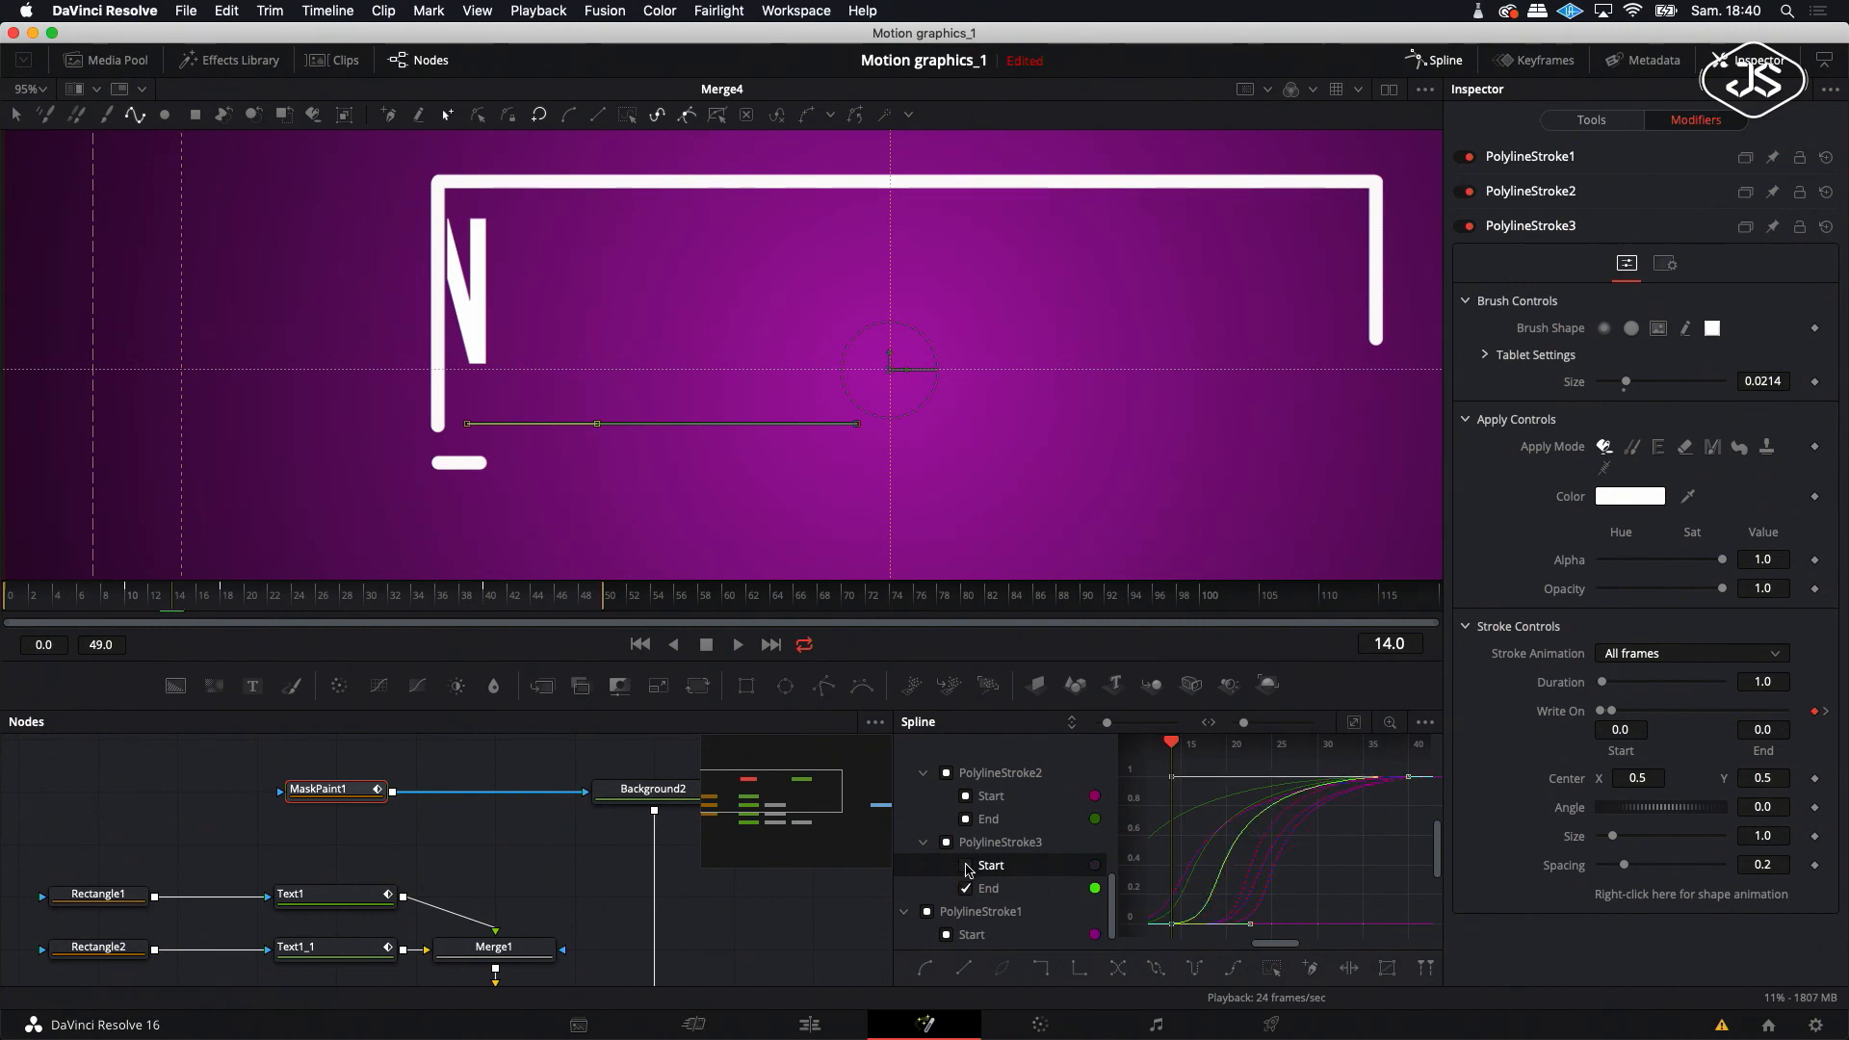
left_click(965, 889)
left_click(967, 868)
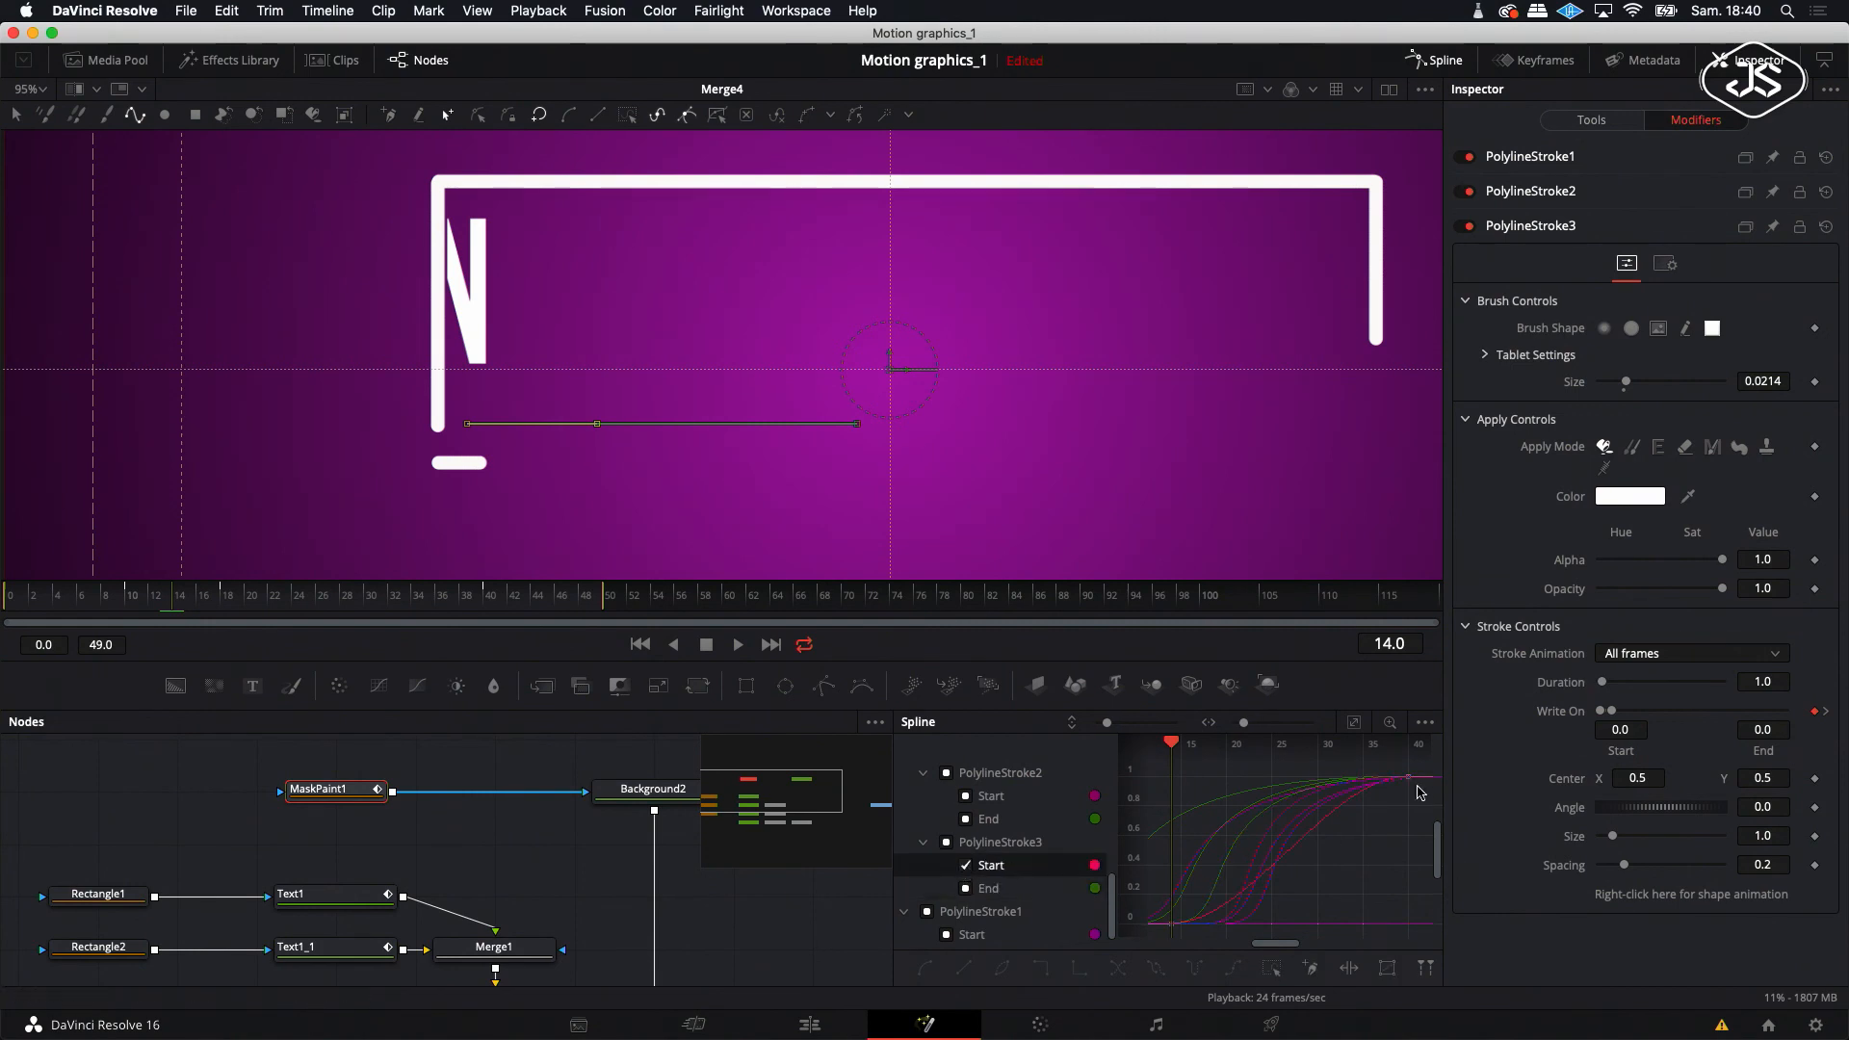
left_click_drag(1327, 783, 1171, 778)
- Move PolylineStroke3's first Start keyframe to about frame 23 and play the animation
left_click(1172, 926)
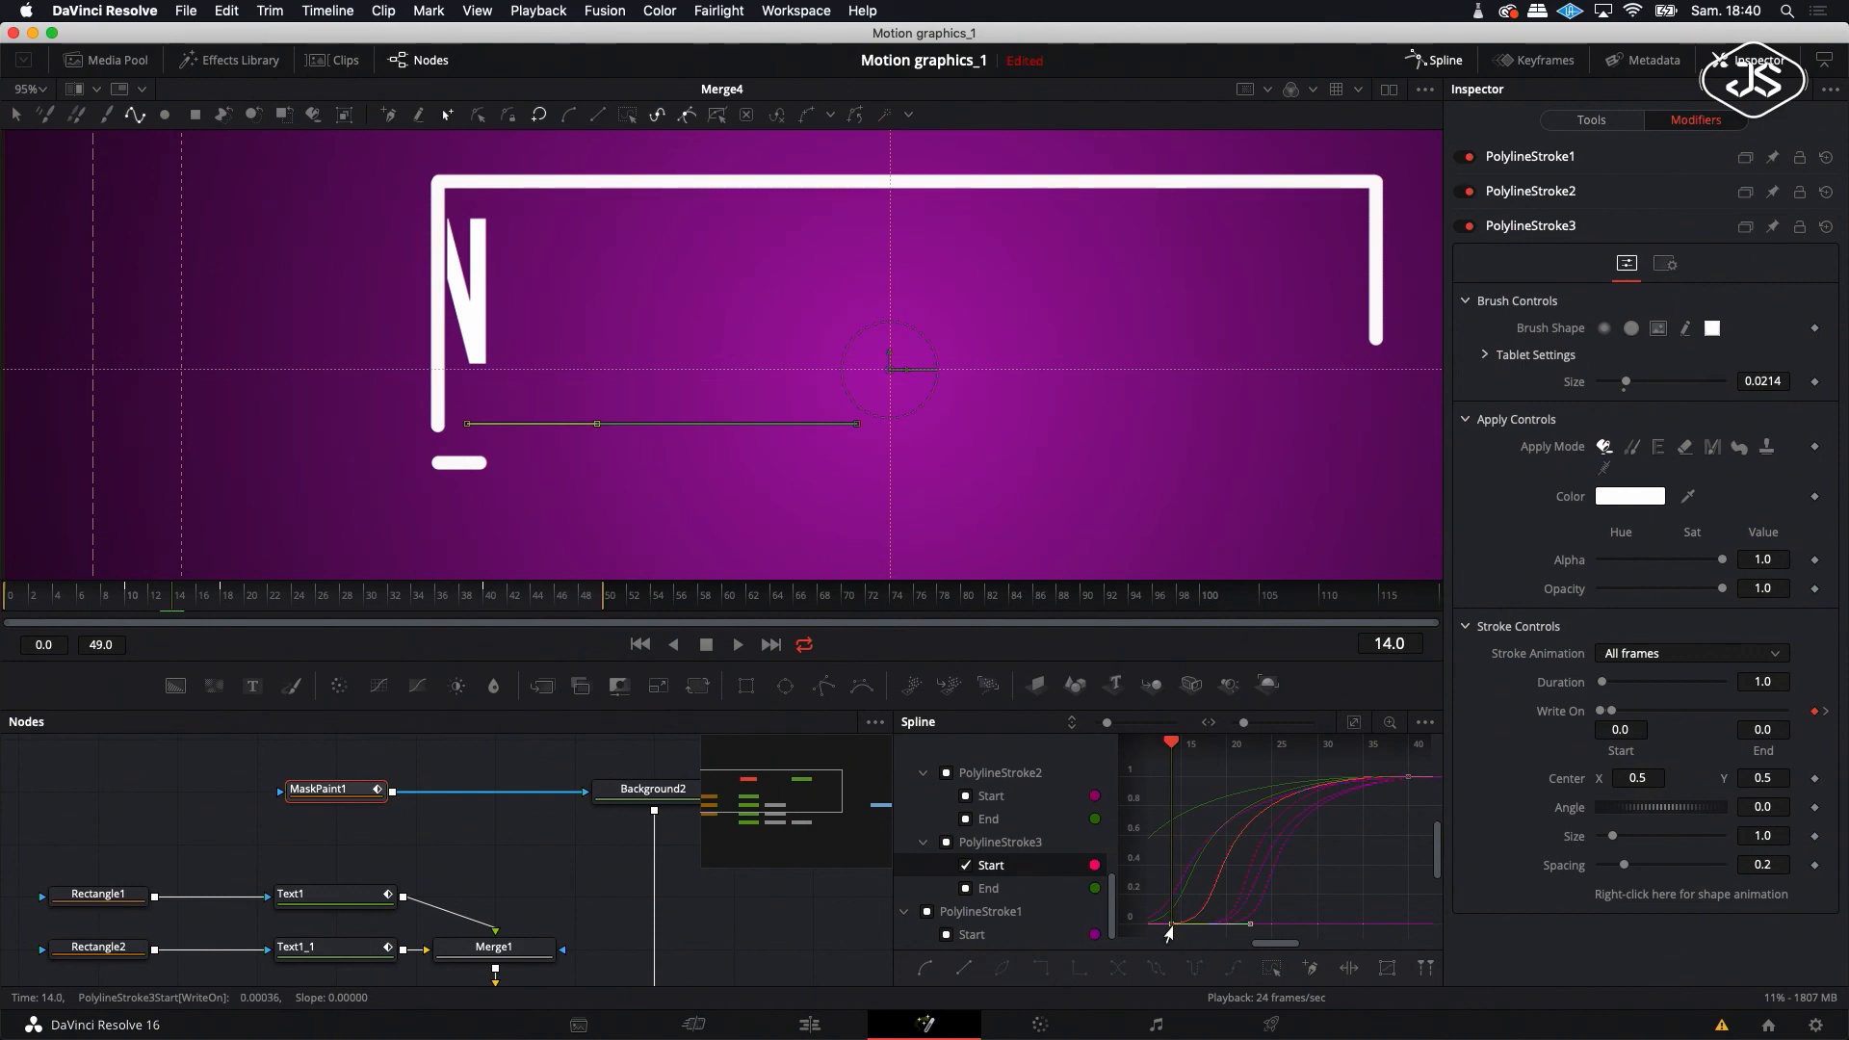
left_click_drag(1169, 930, 1253, 926)
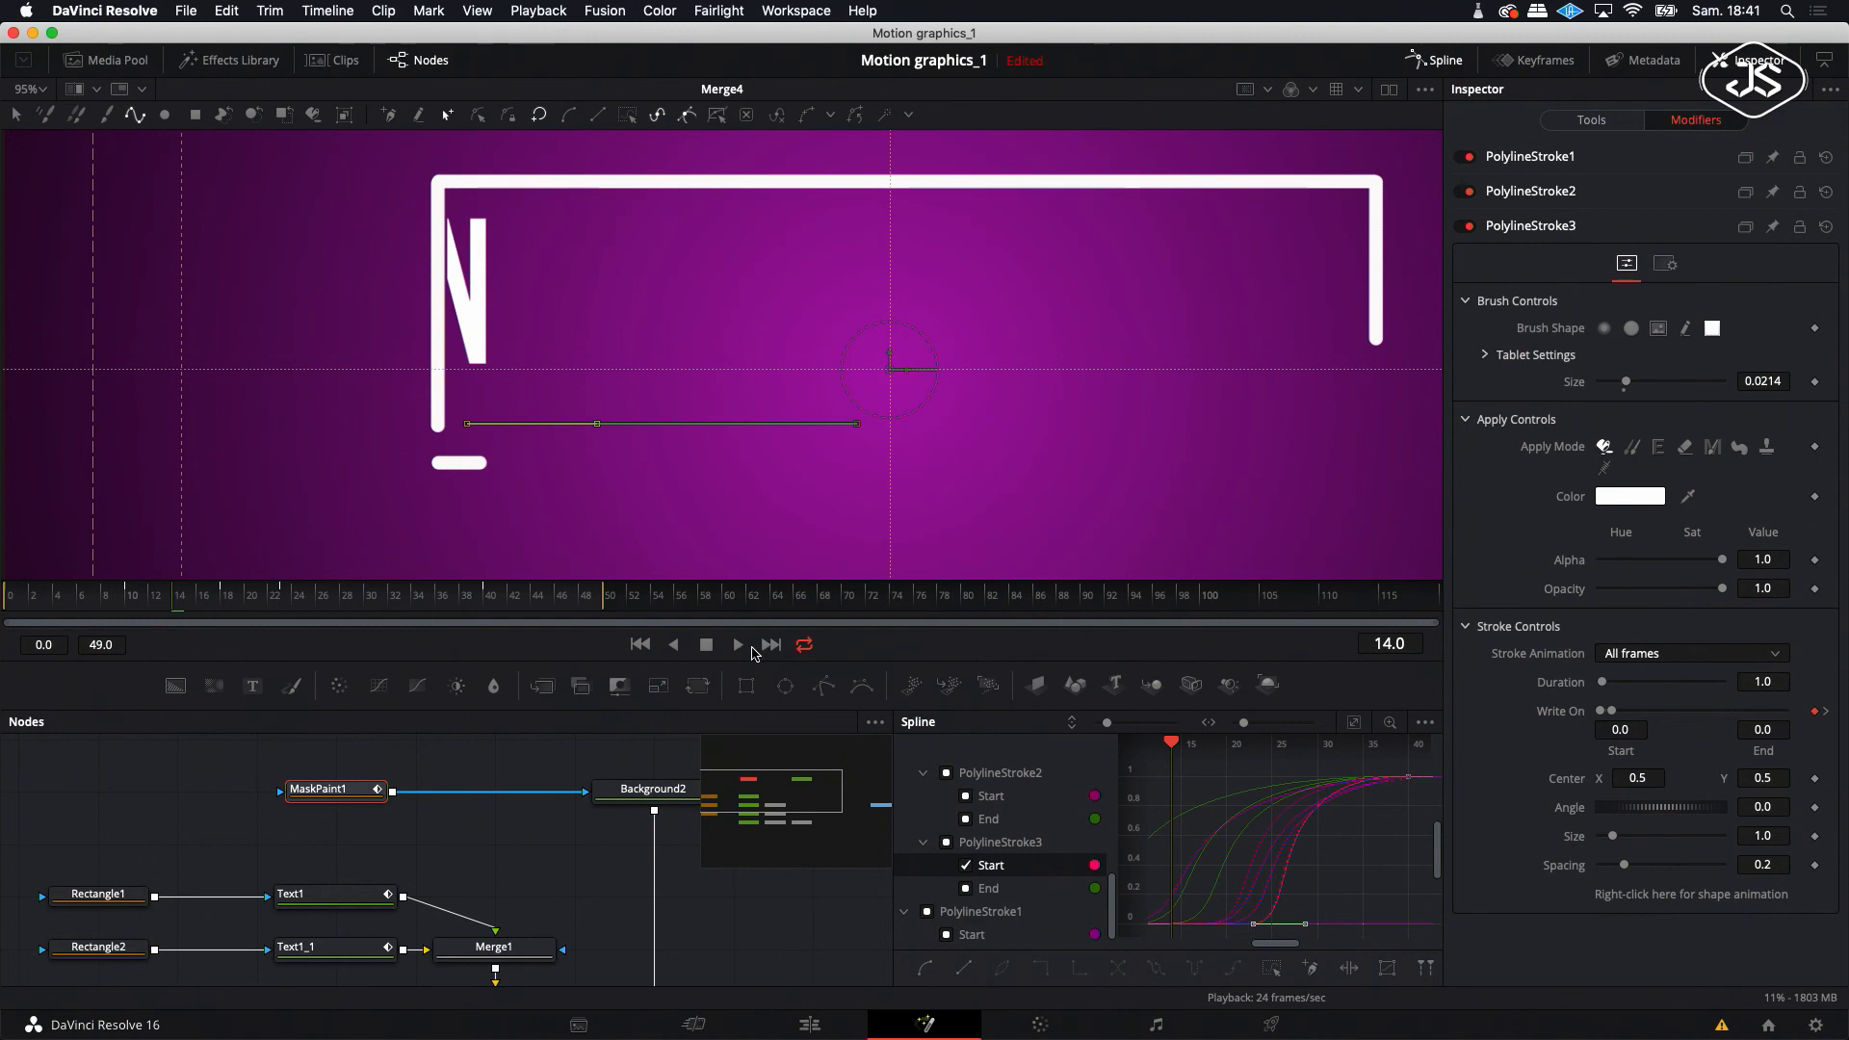
left_click(739, 645)
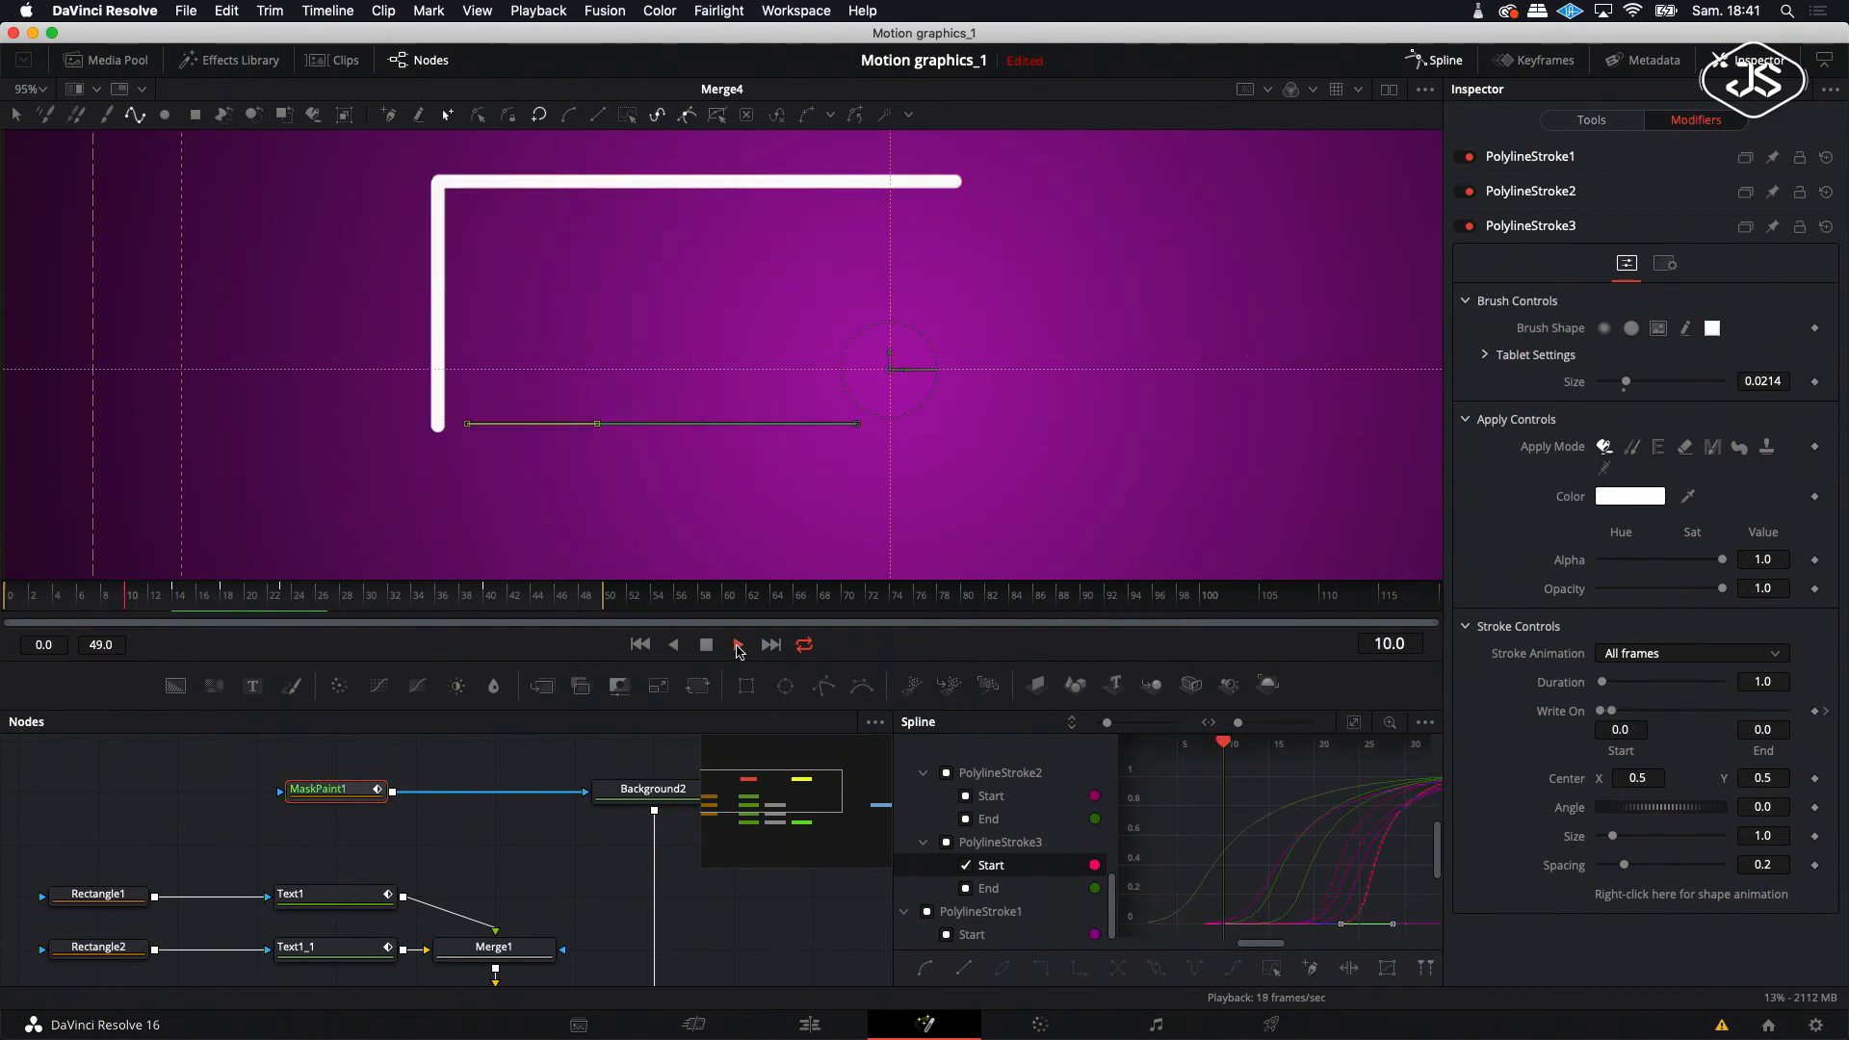